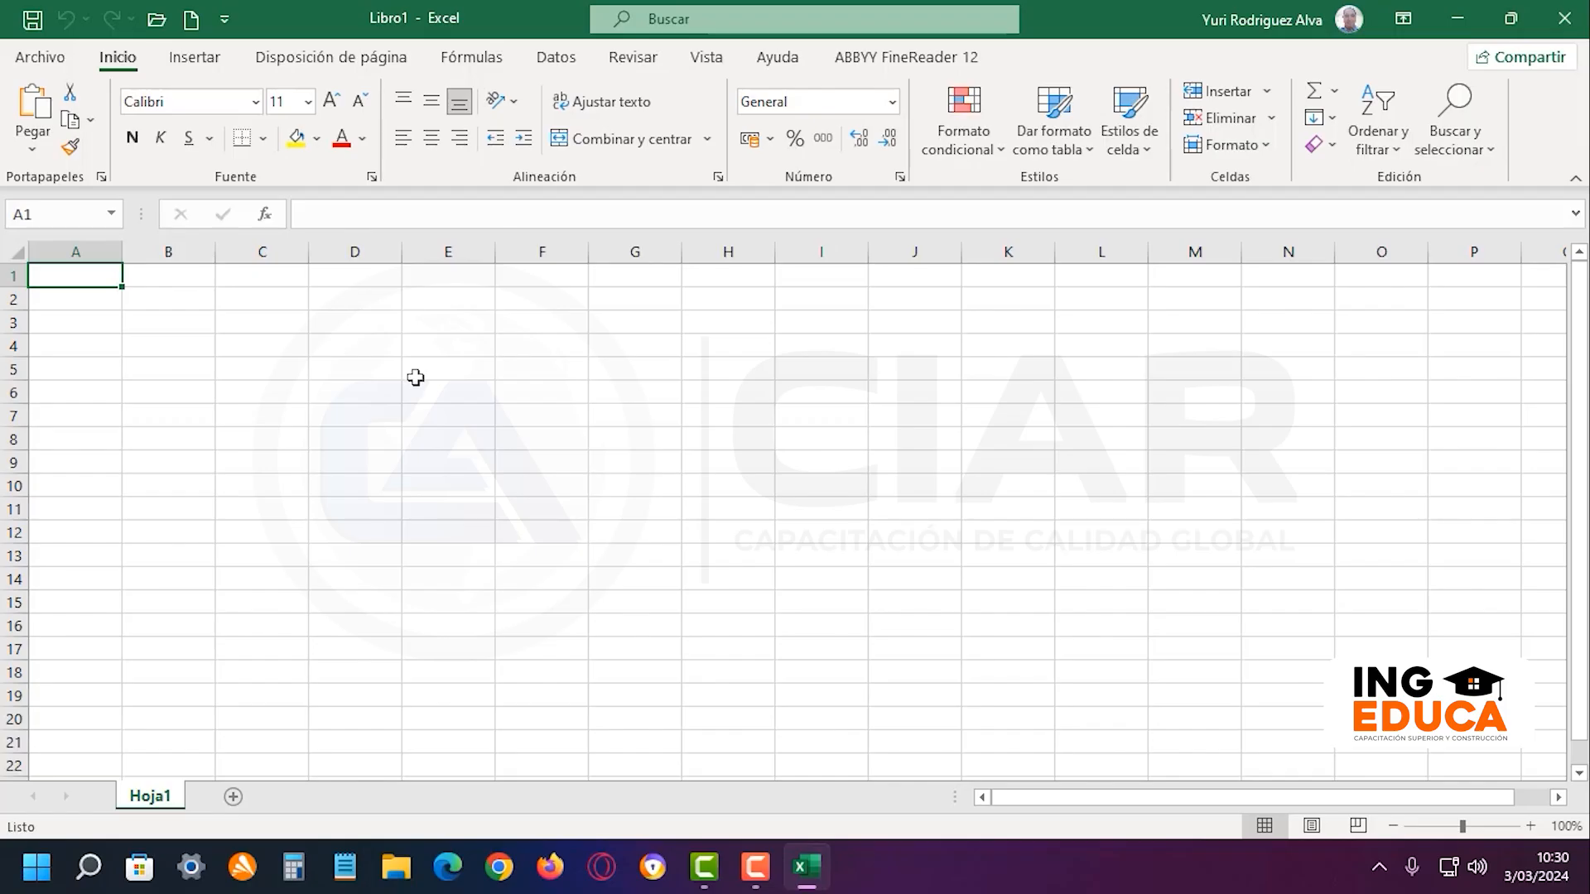
Enter the table headers N°, TRABAJADOR, DNI and SUELDO in cells C3 to F3
click(379, 343)
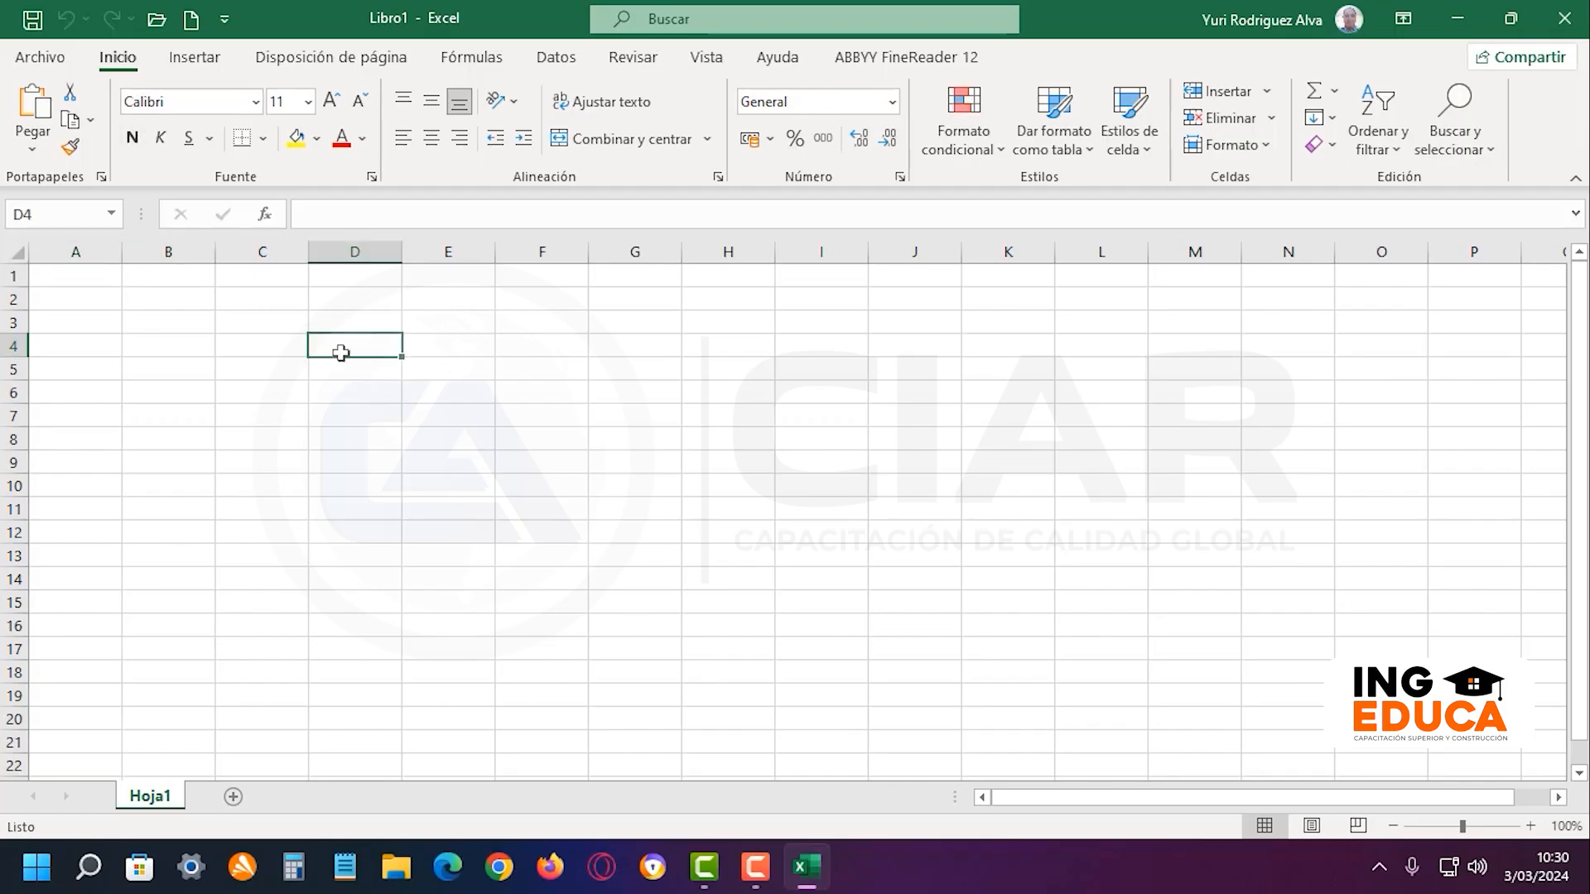
click(270, 315)
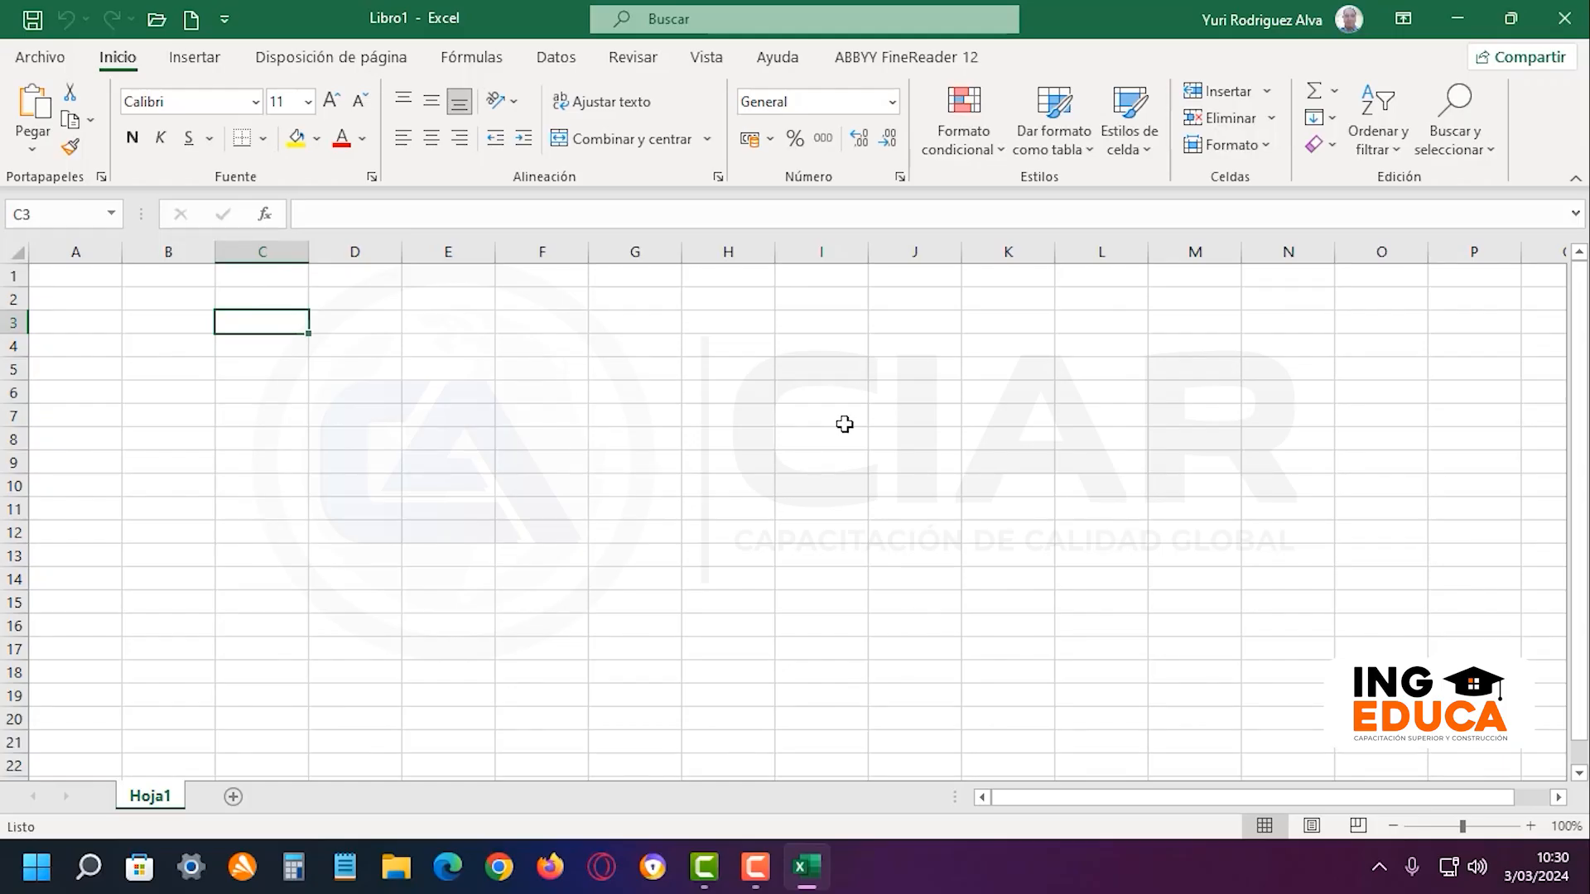
text(N)
key(BackSpace)
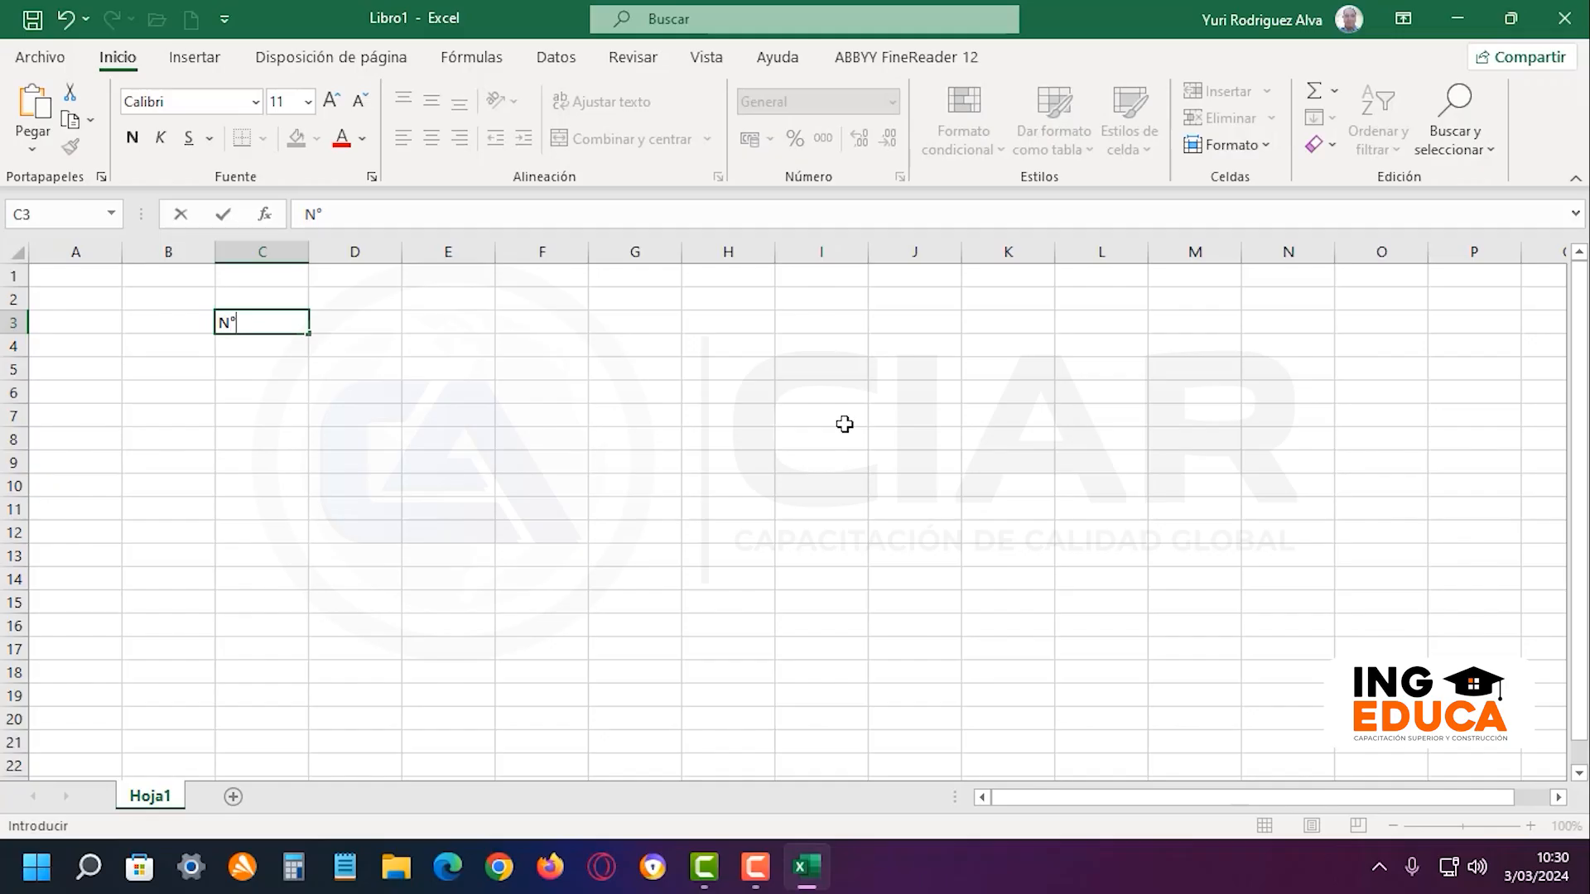
key(Tab)
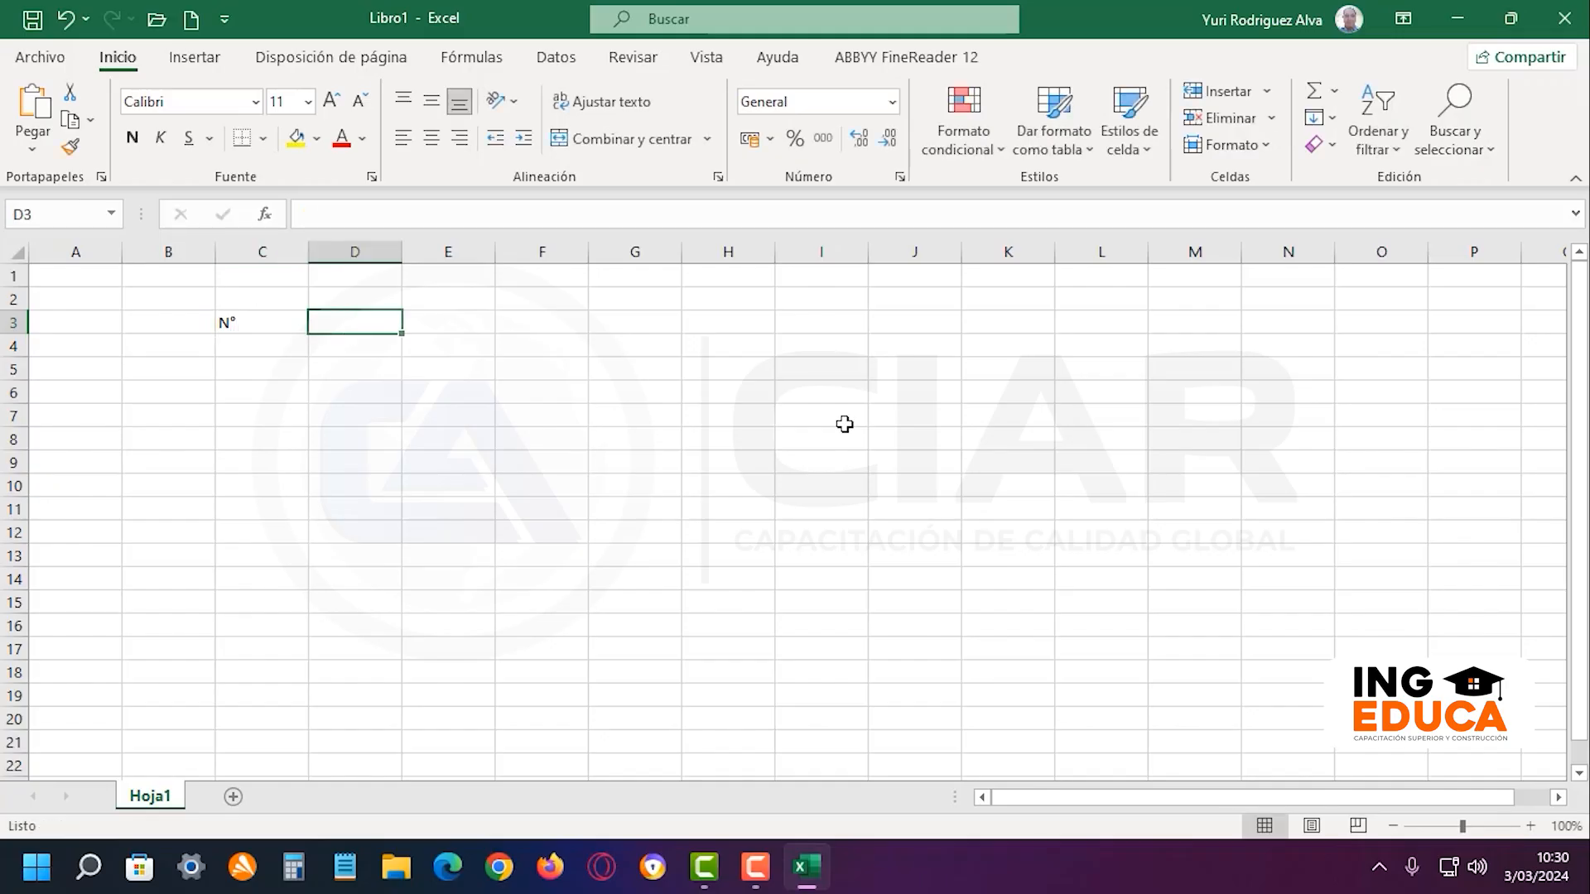
text(T)
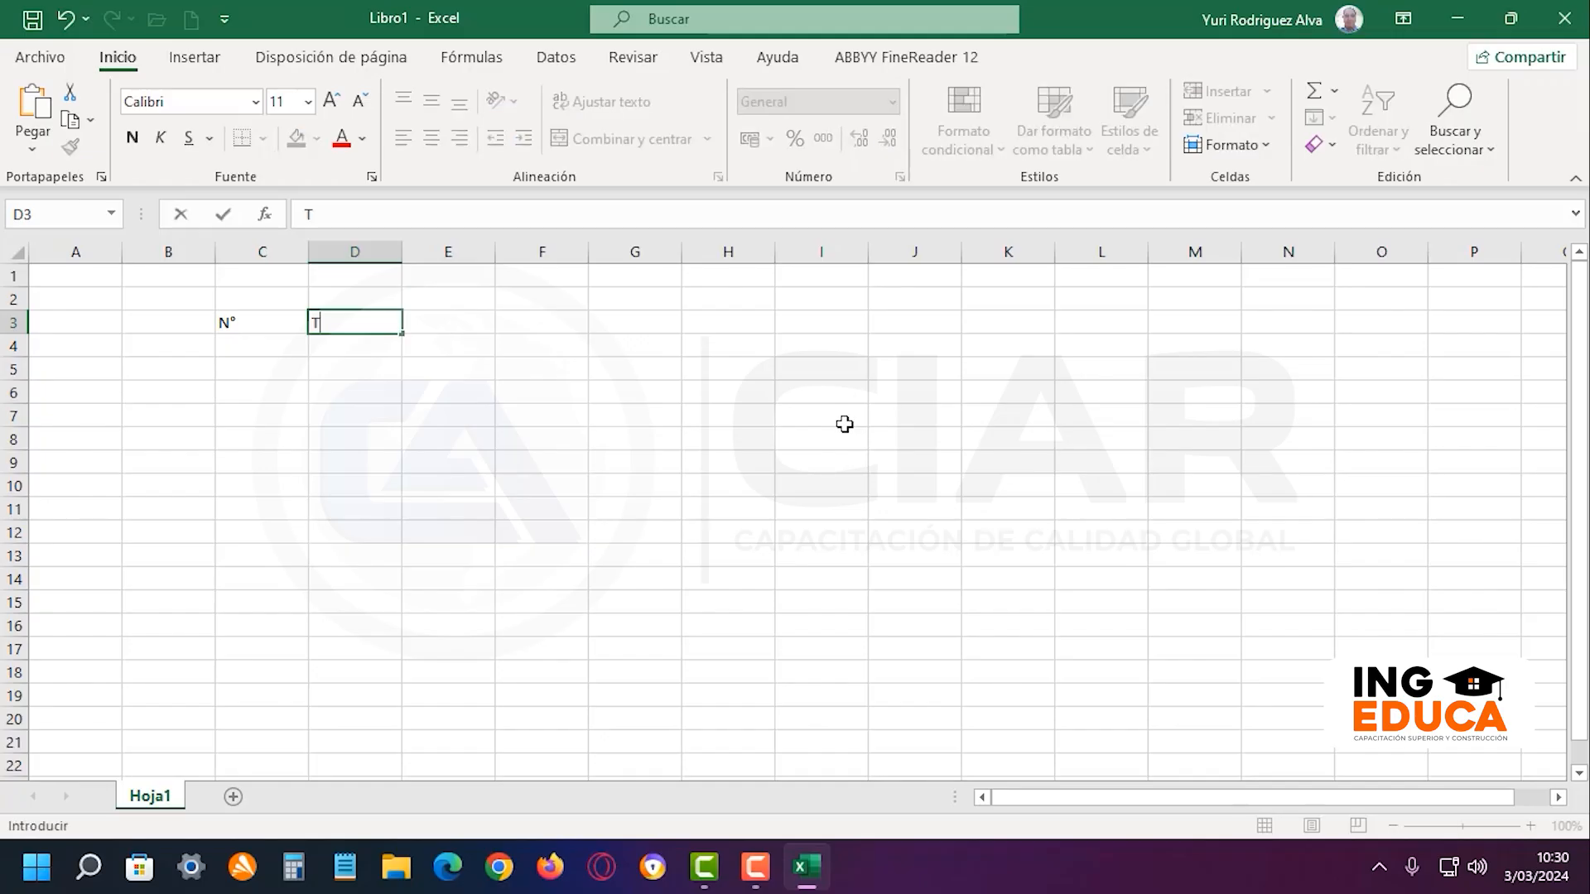
text(RABAJADOR)
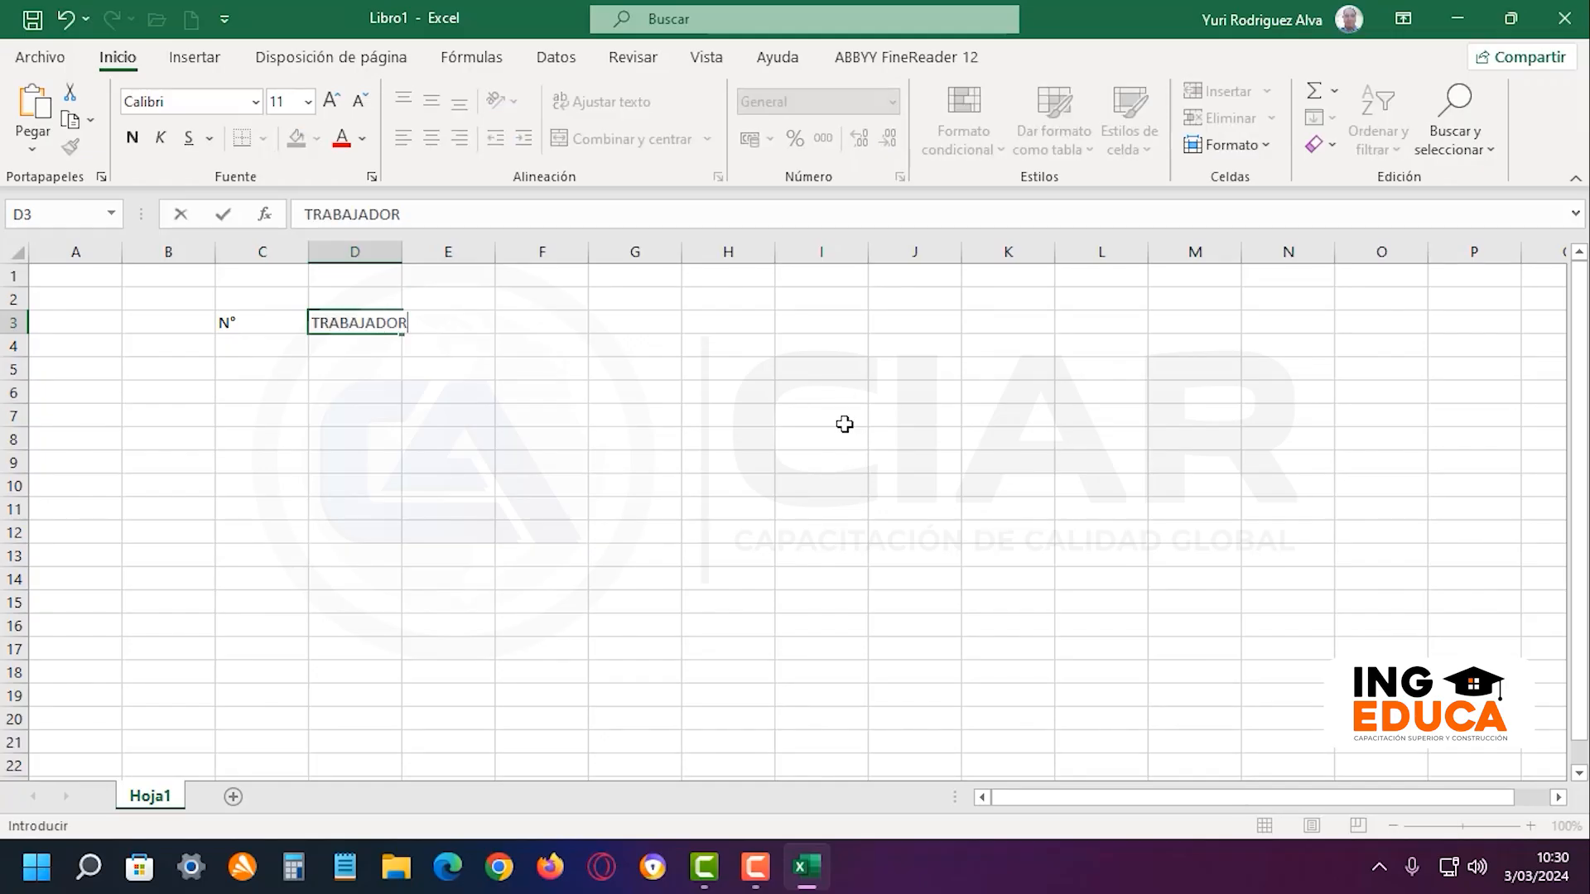
key(Tab)
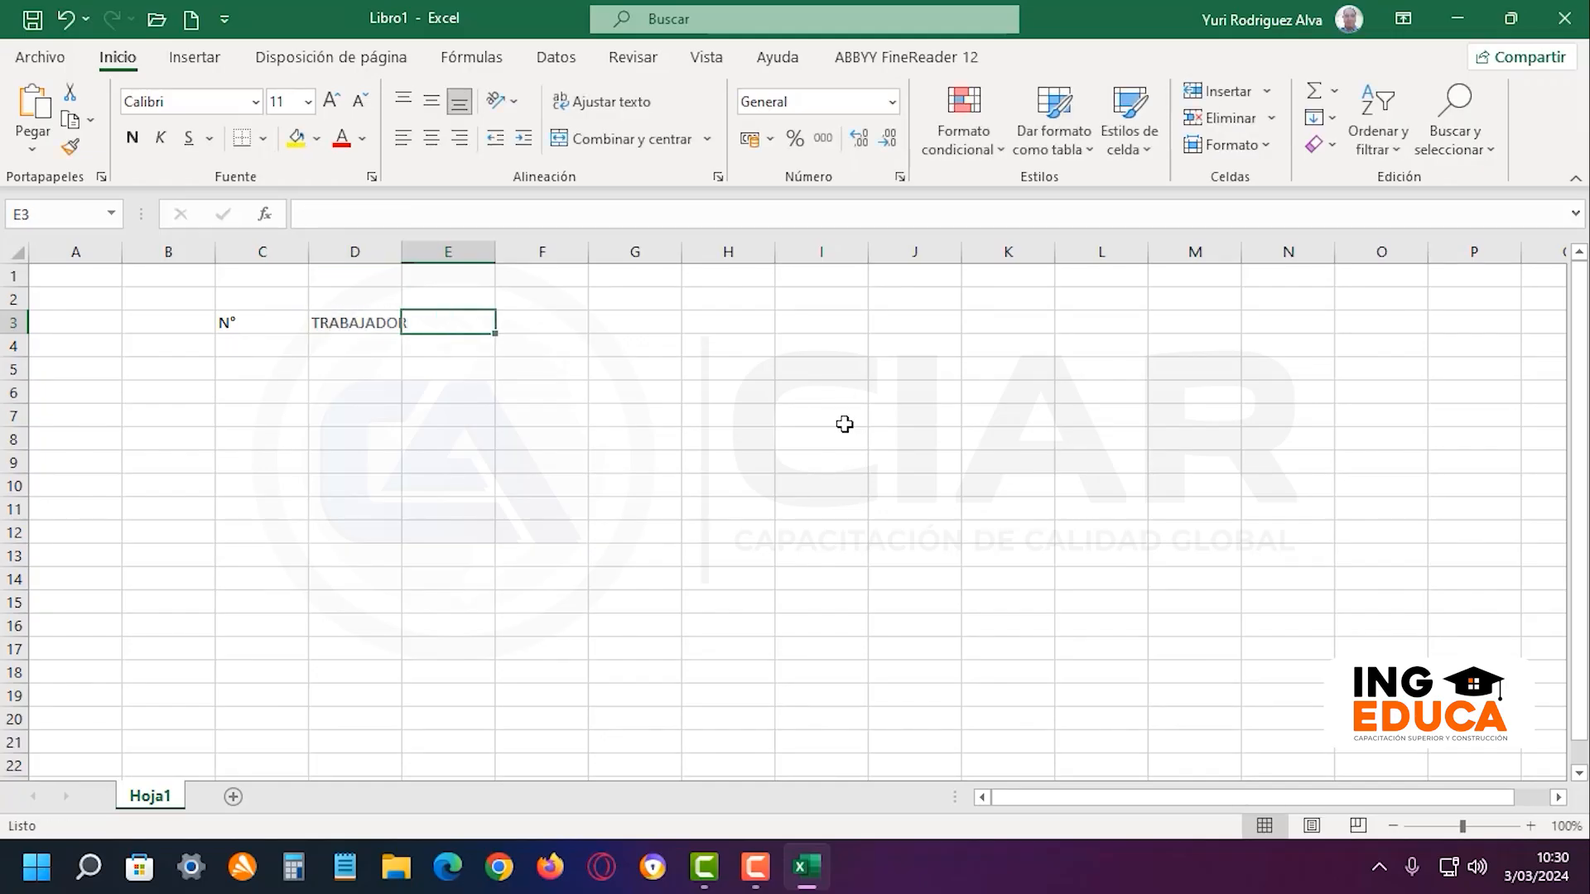
text(DNI)
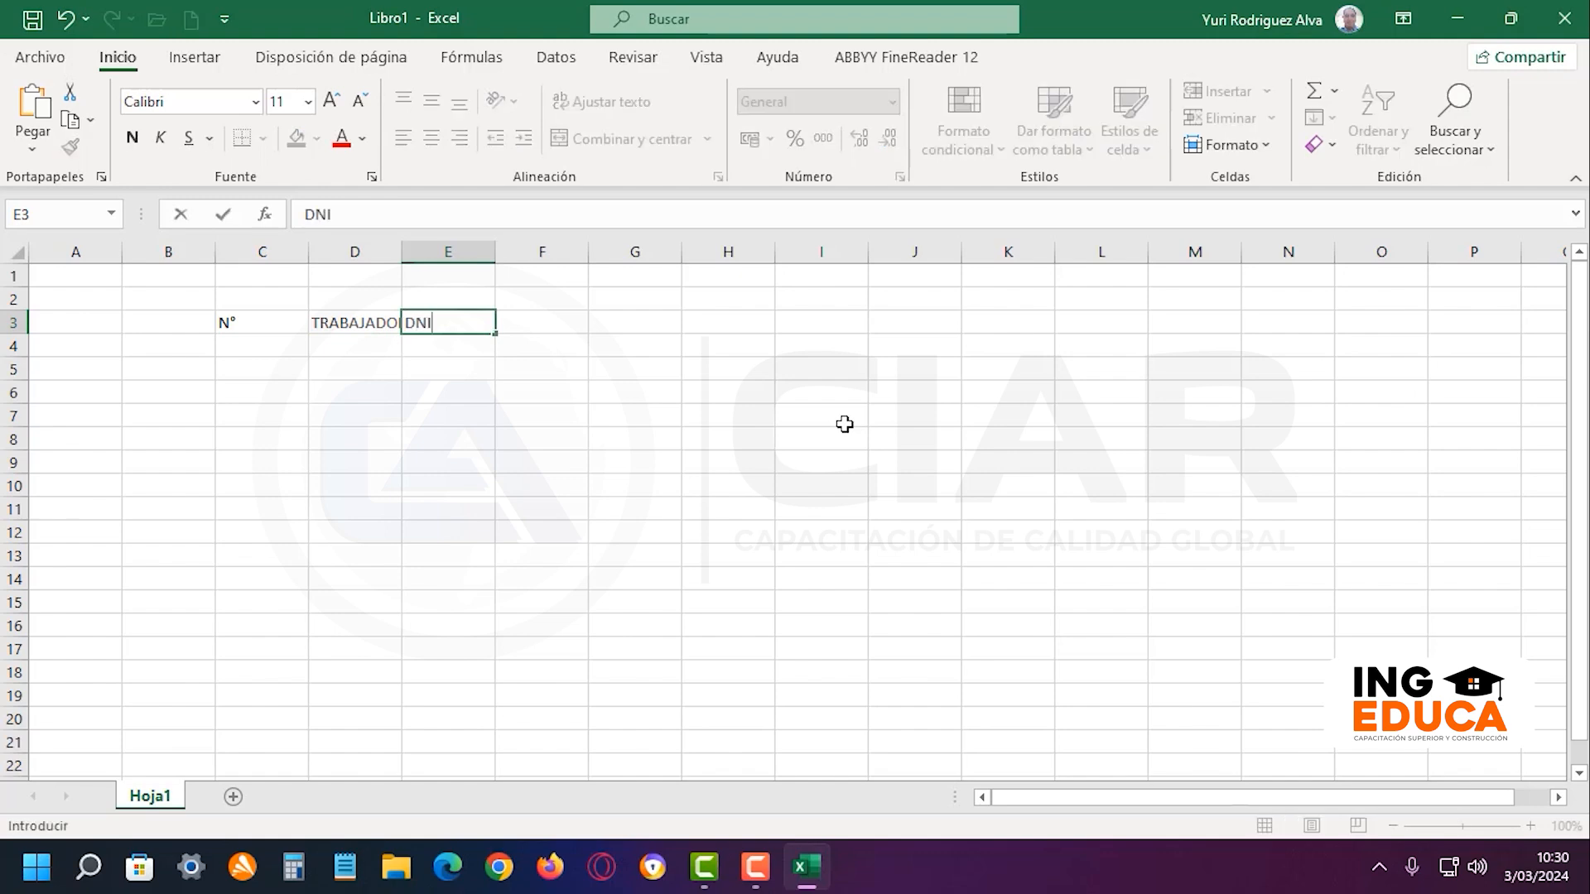
key(Tab)
text(SUELDO)
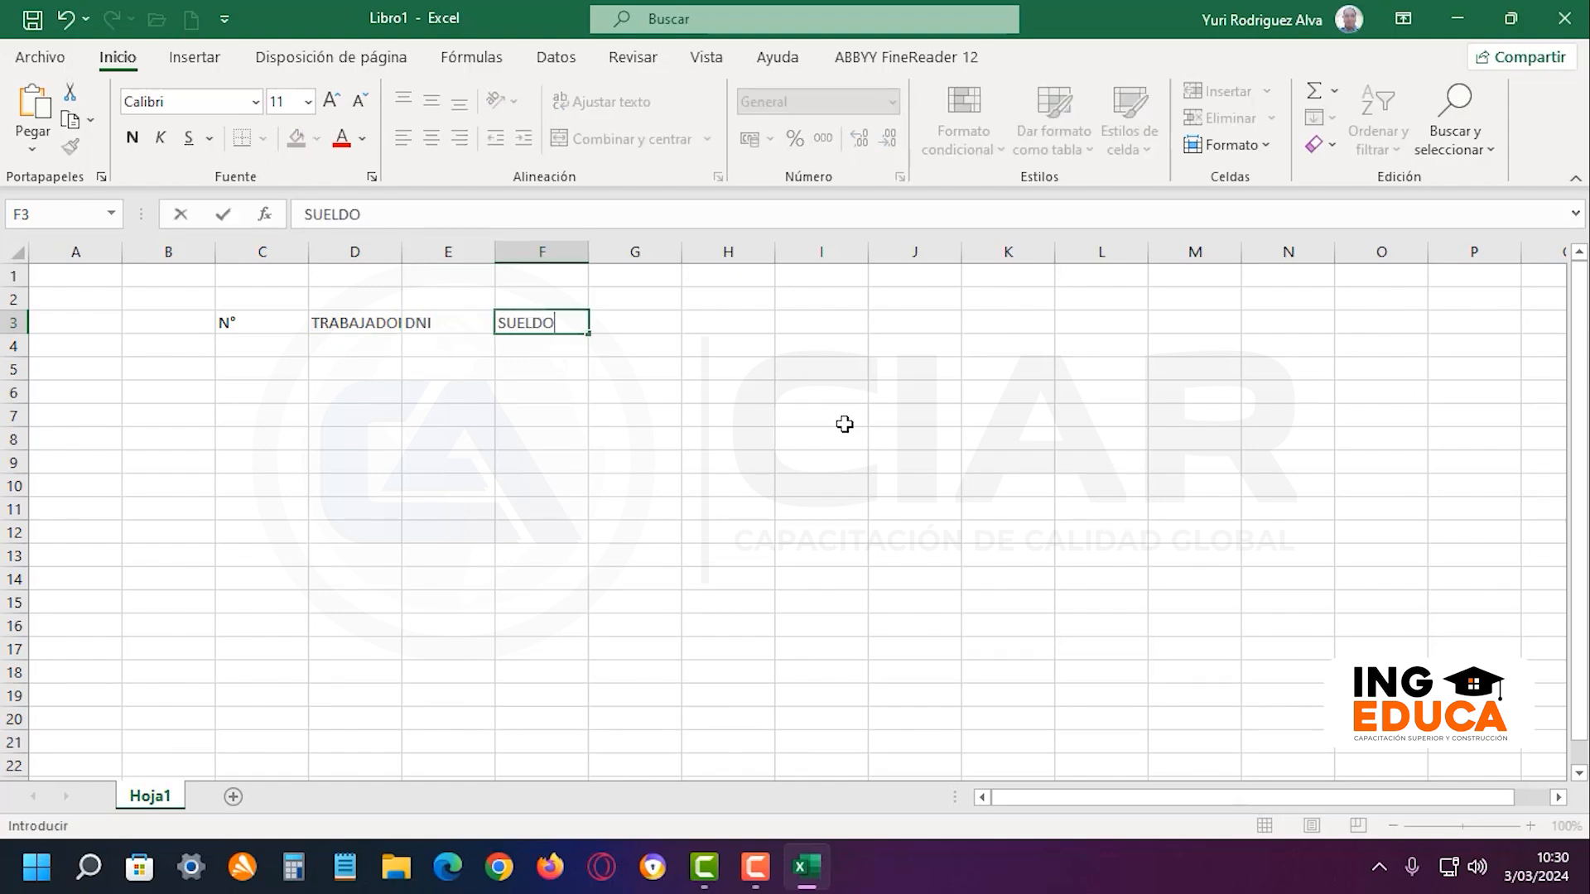
key(Tab)
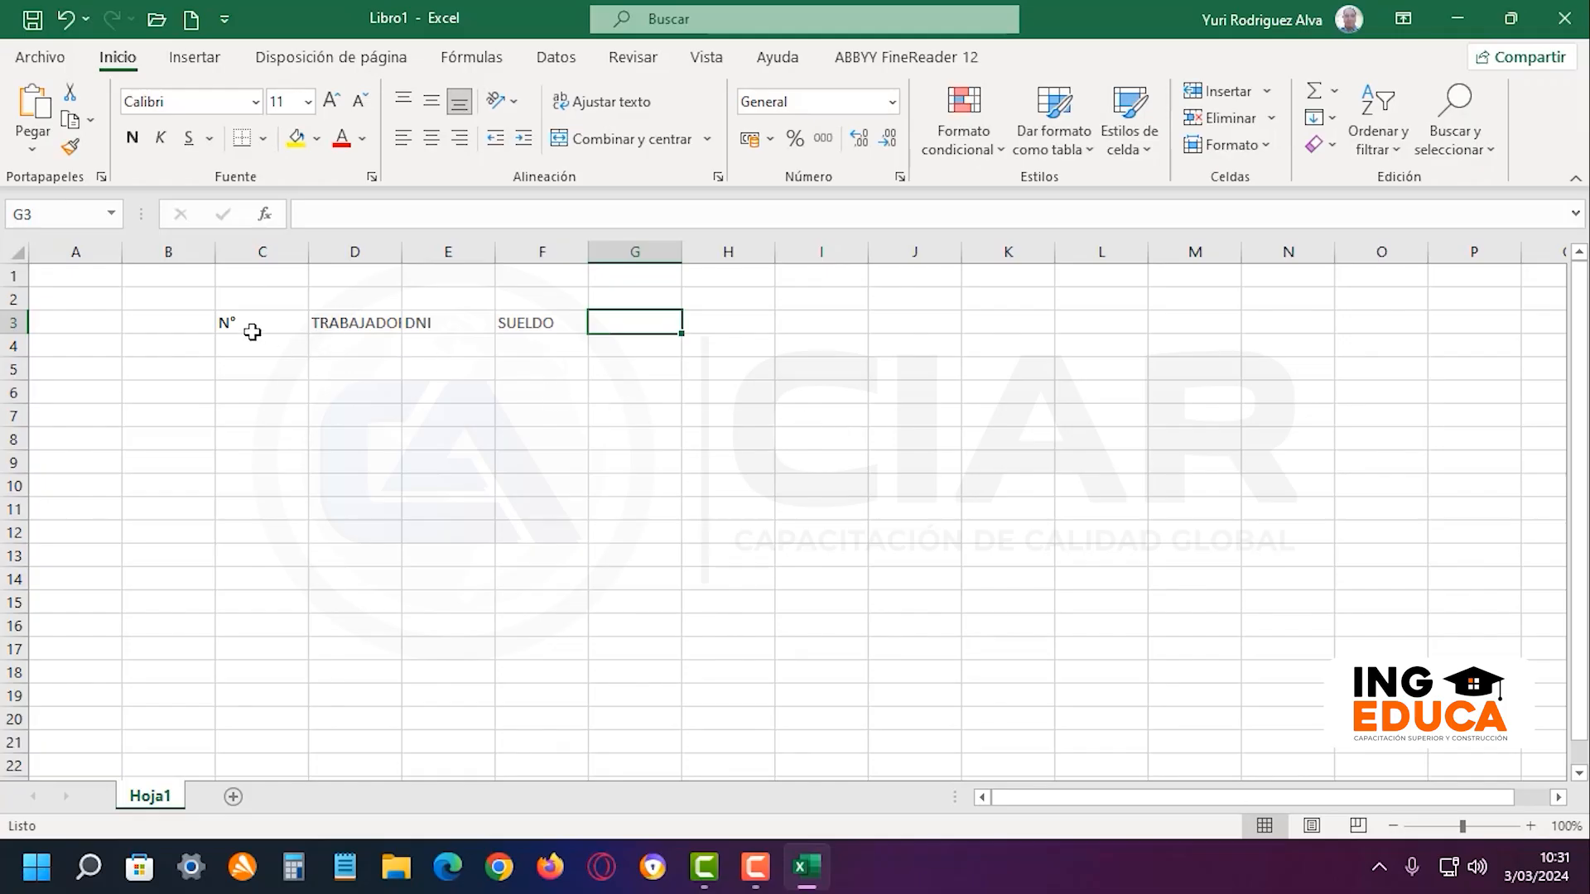
Number the rows under N° from 1 to 10 in C4:C13
scroll(252, 326, up, 3)
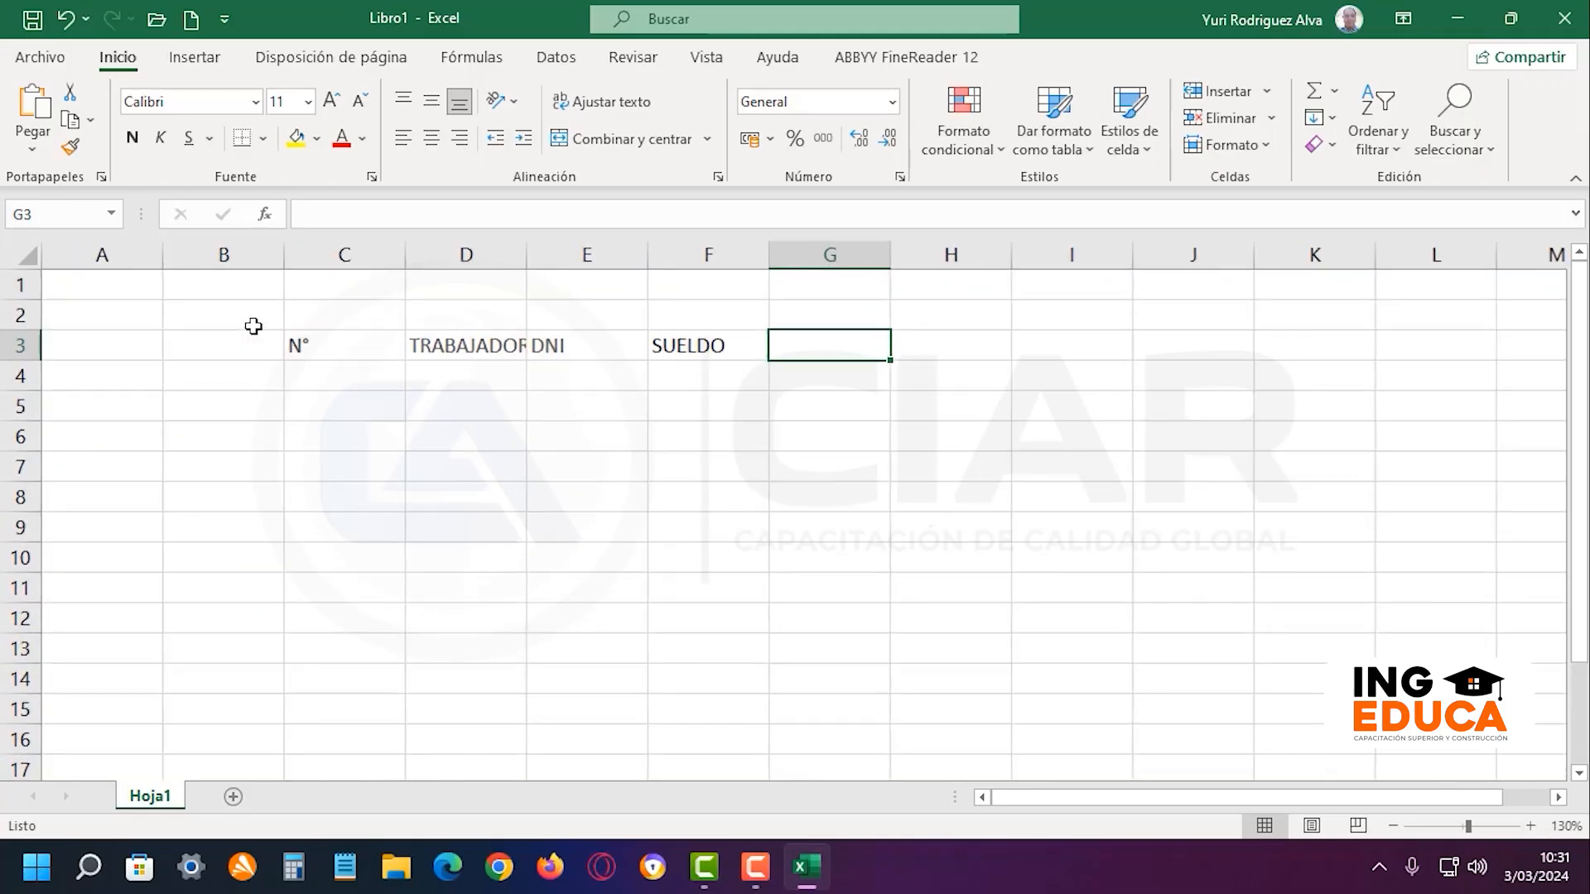
click(366, 359)
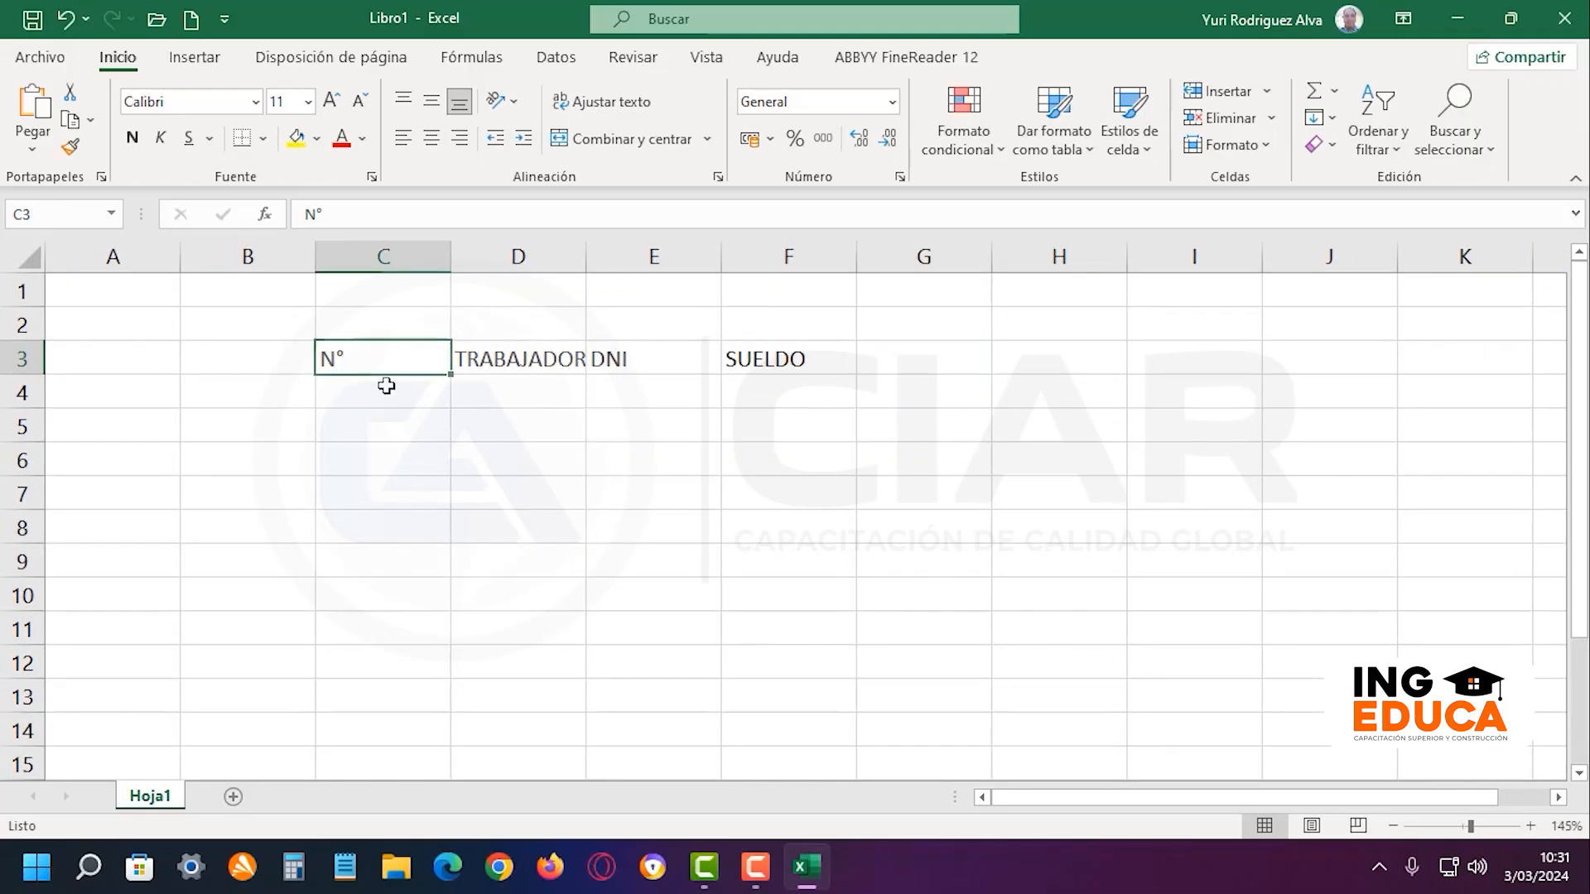
click(439, 400)
text(1)
key(Return)
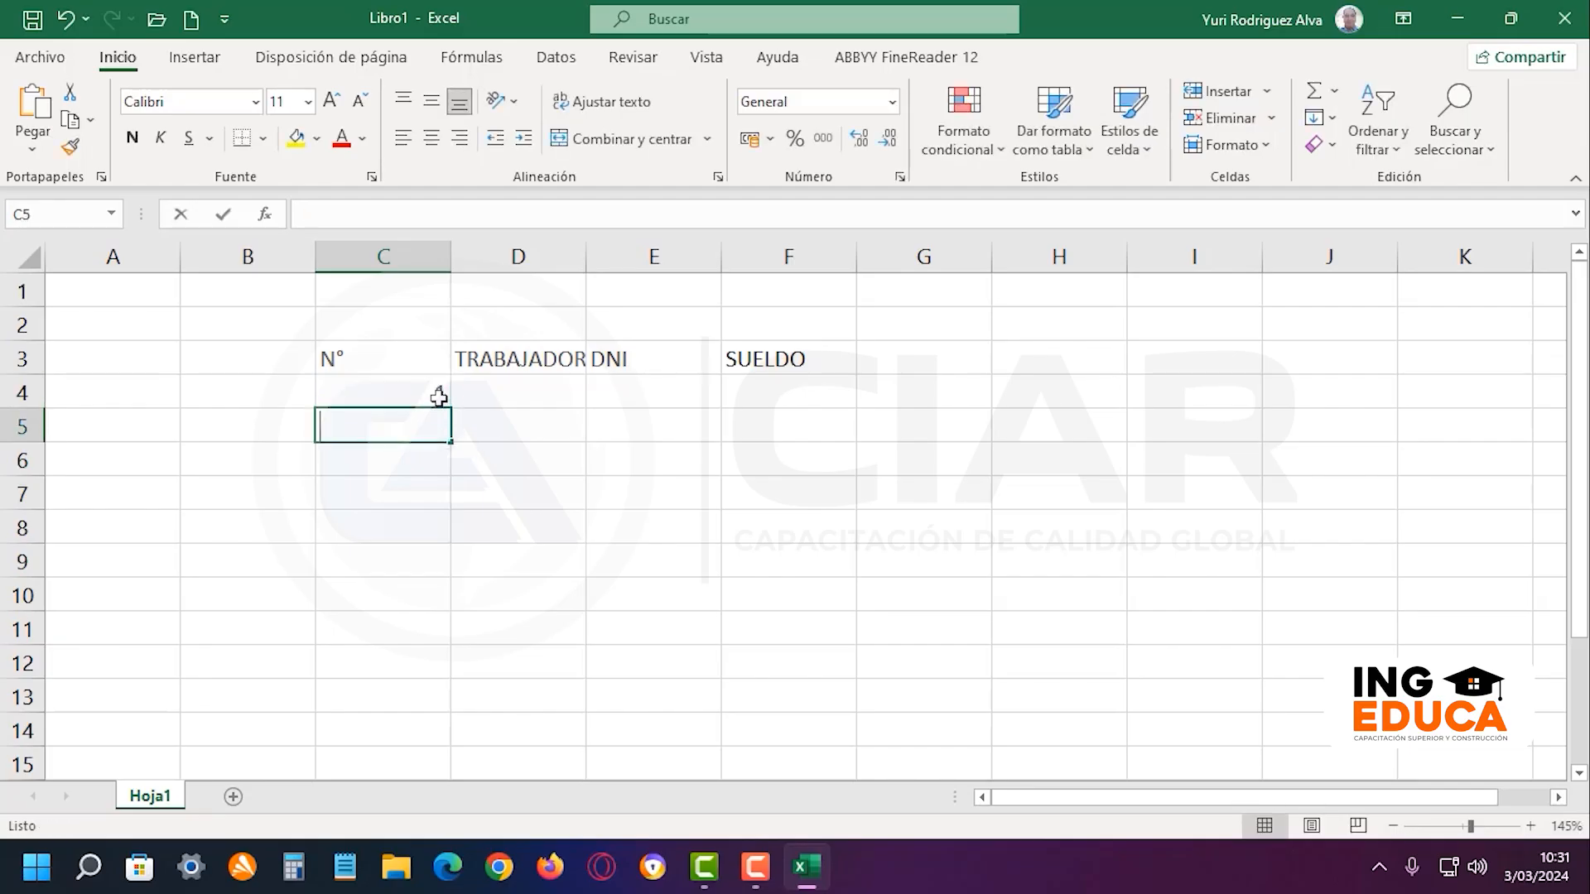
text(2)
key(Return)
drag(439, 398, 461, 703)
Widen column D and fill D4:D13 with TRABAJADOR 01 through TRABAJADOR 10
click(546, 392)
drag(586, 257, 661, 257)
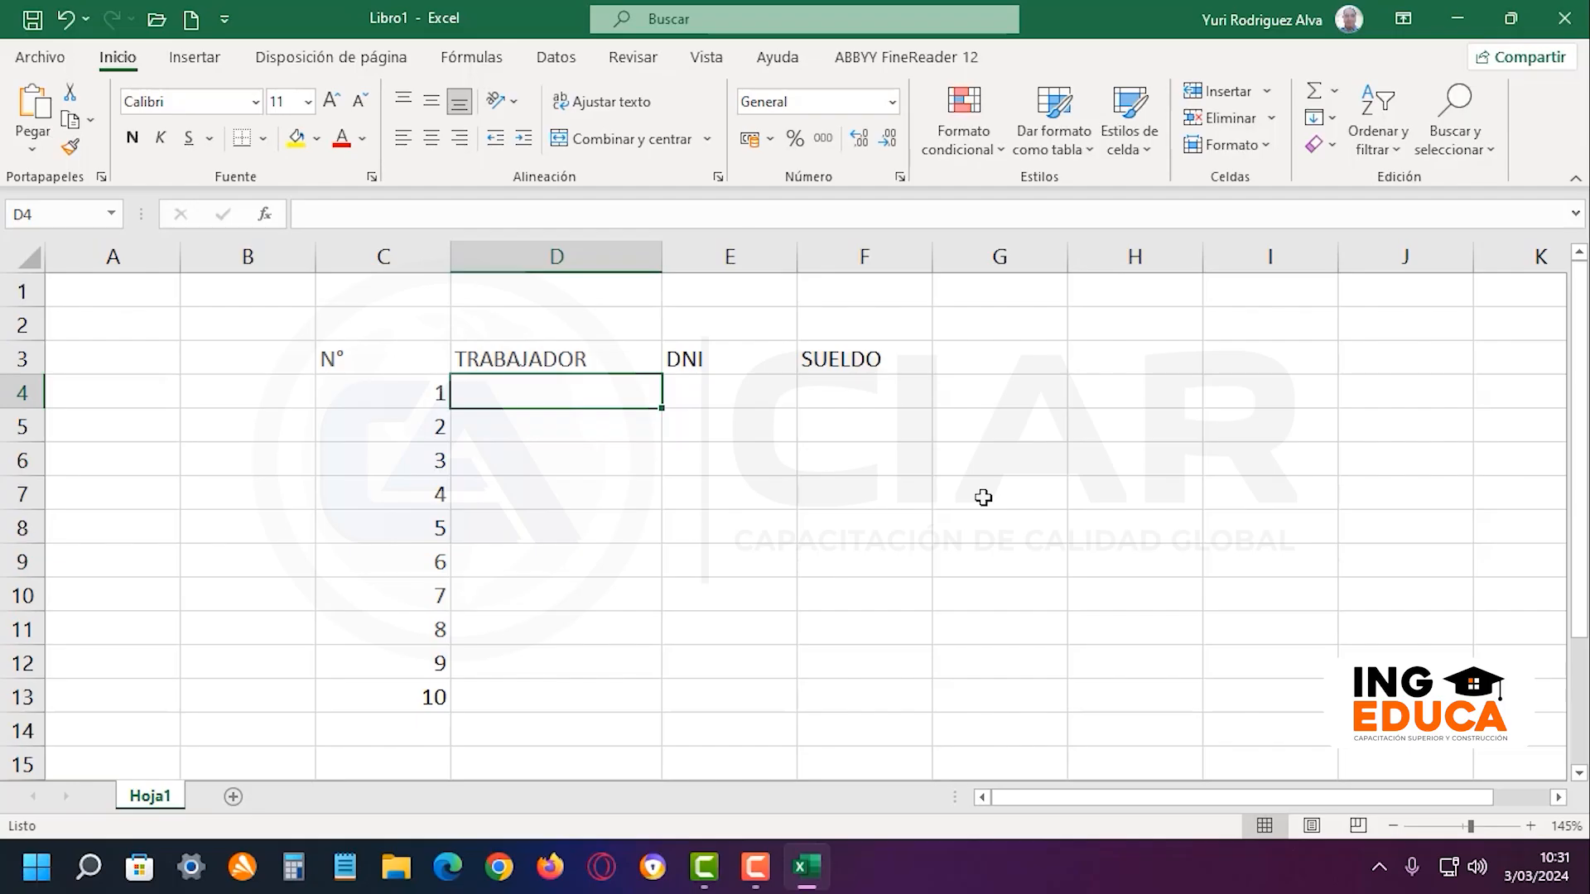
text(TRABA)
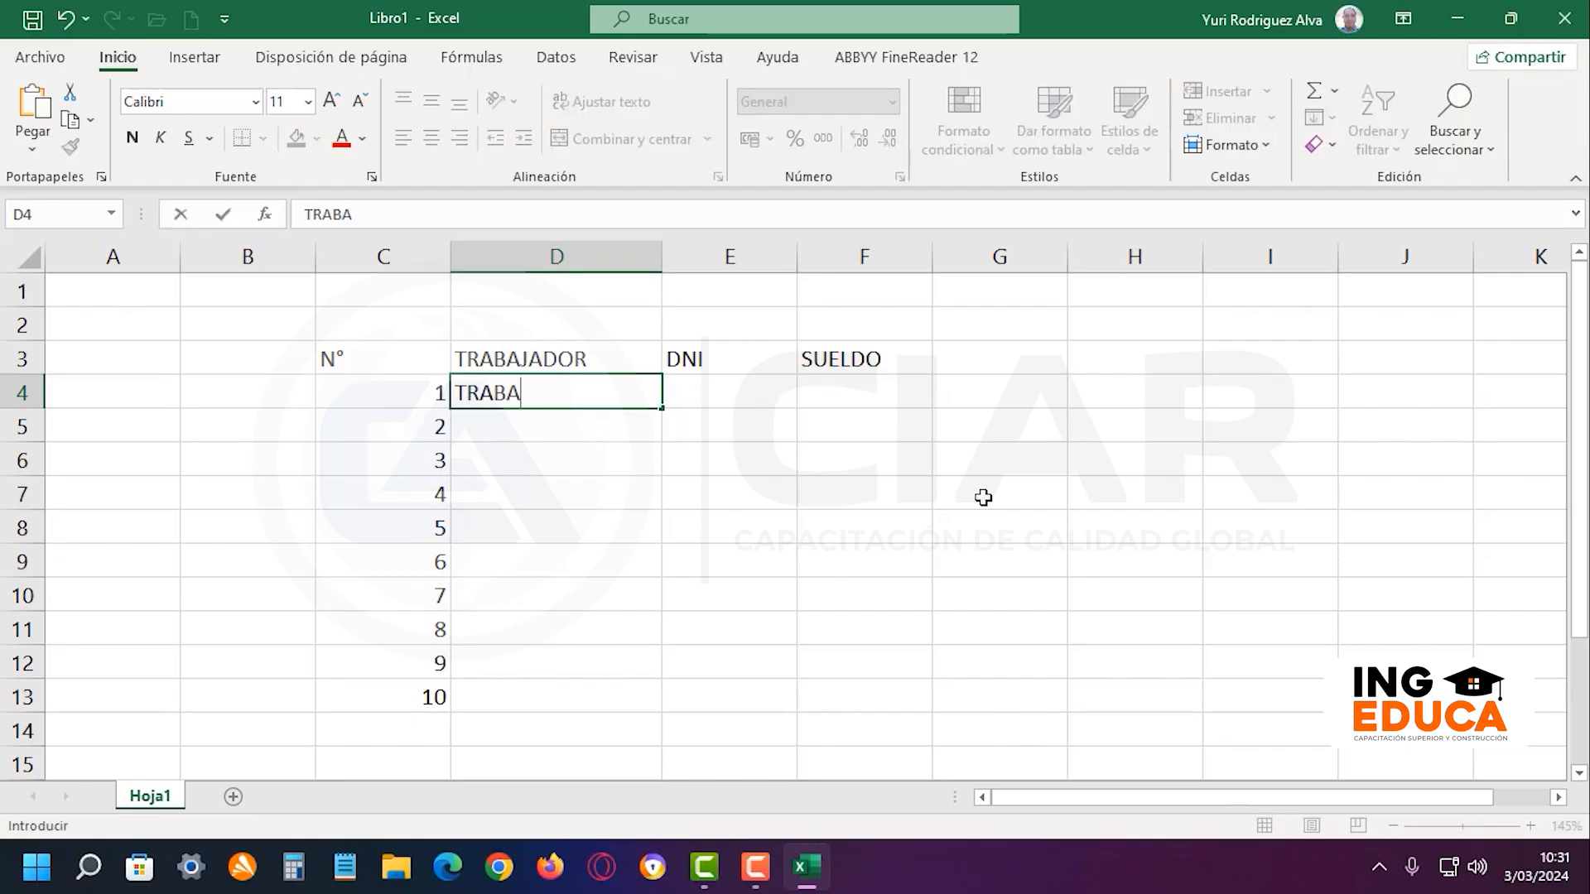
text(JAD)
key(BackSpace)
text(ADOR 01)
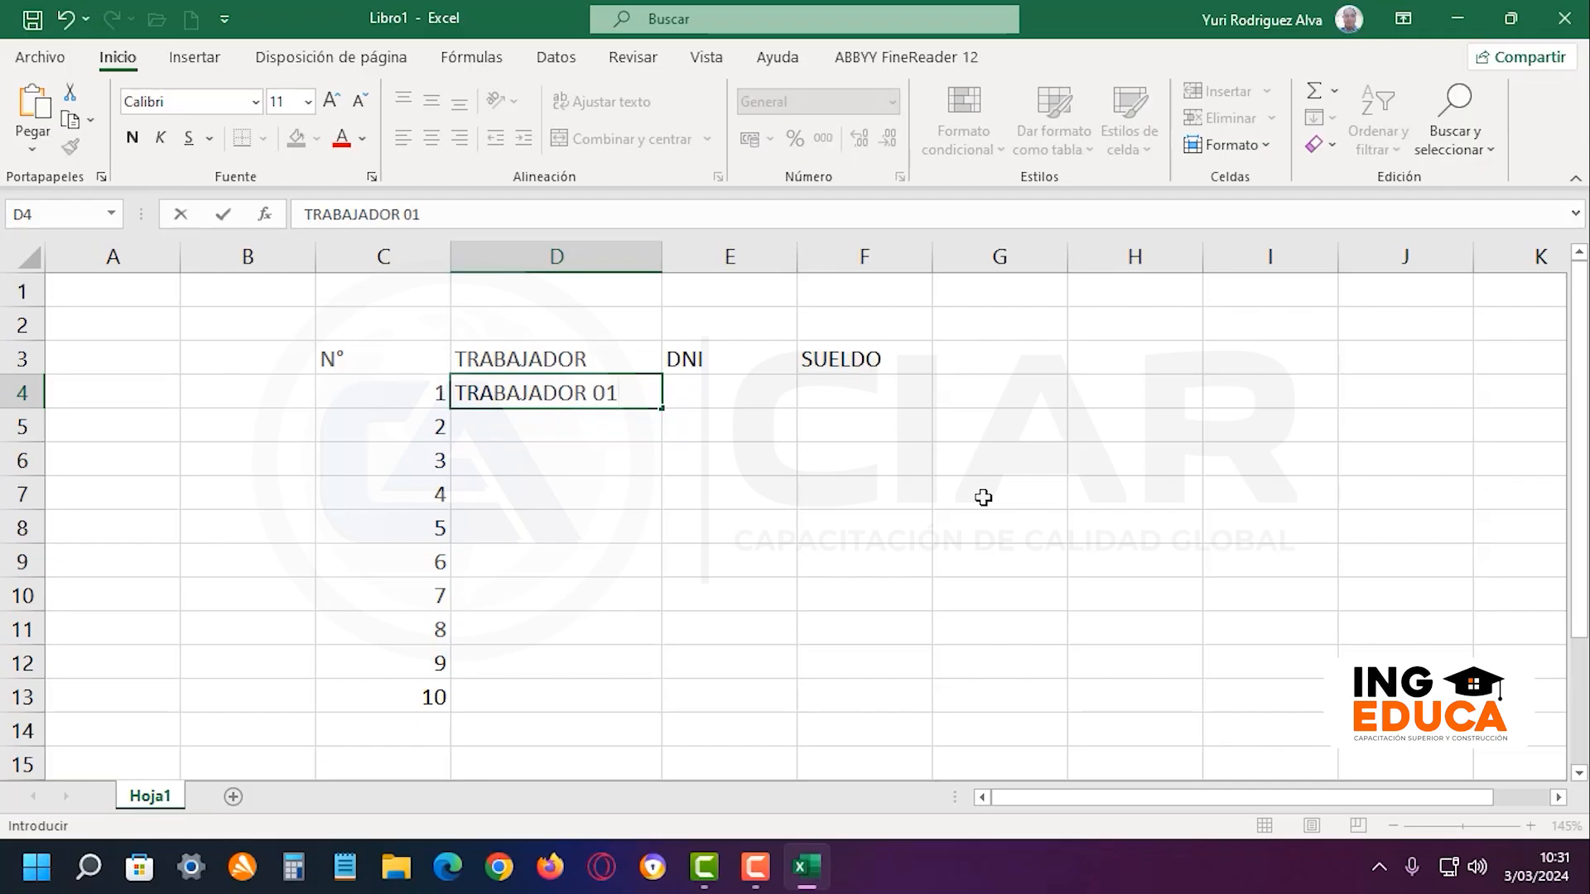
key(Return)
click(650, 391)
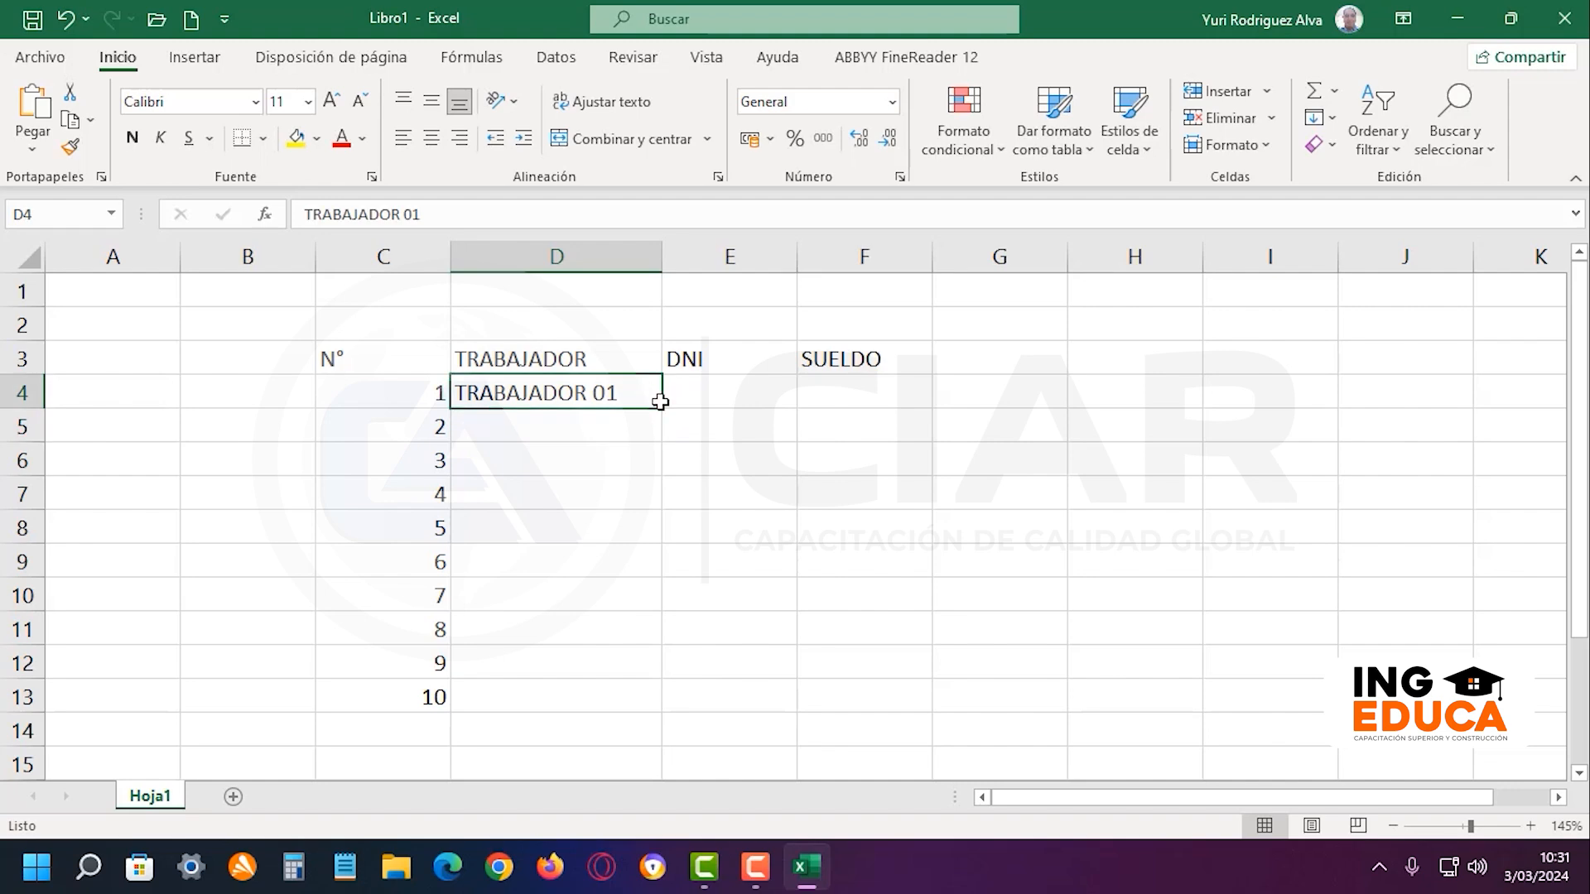
drag(662, 408, 665, 712)
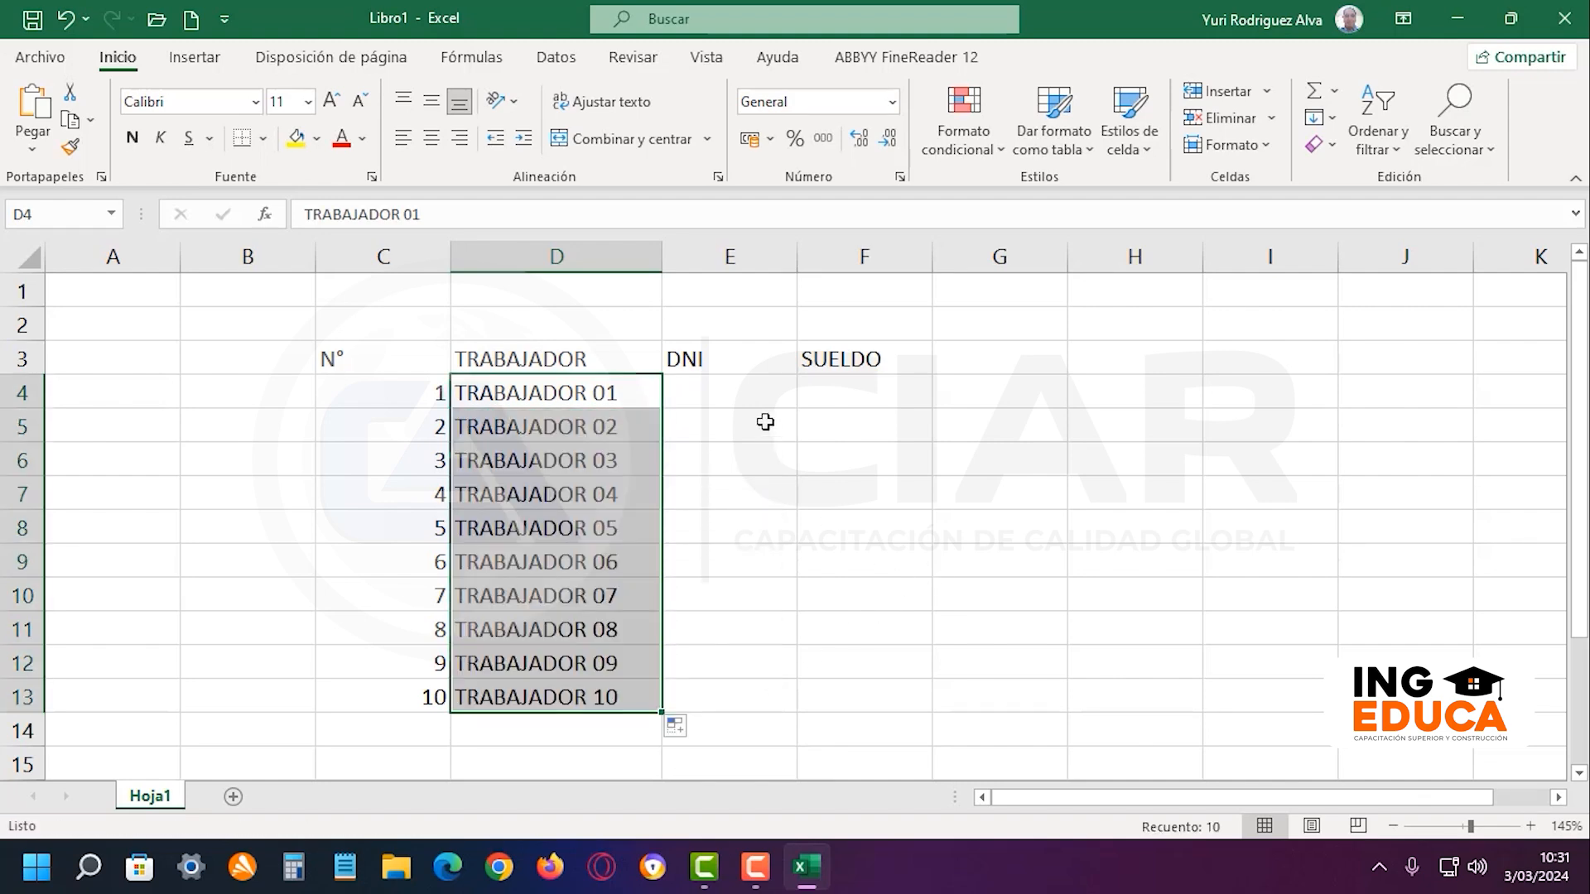
Enter the first worker's DNI number in E4 and fill down to E13 with a linear series using an increment of 150
click(754, 385)
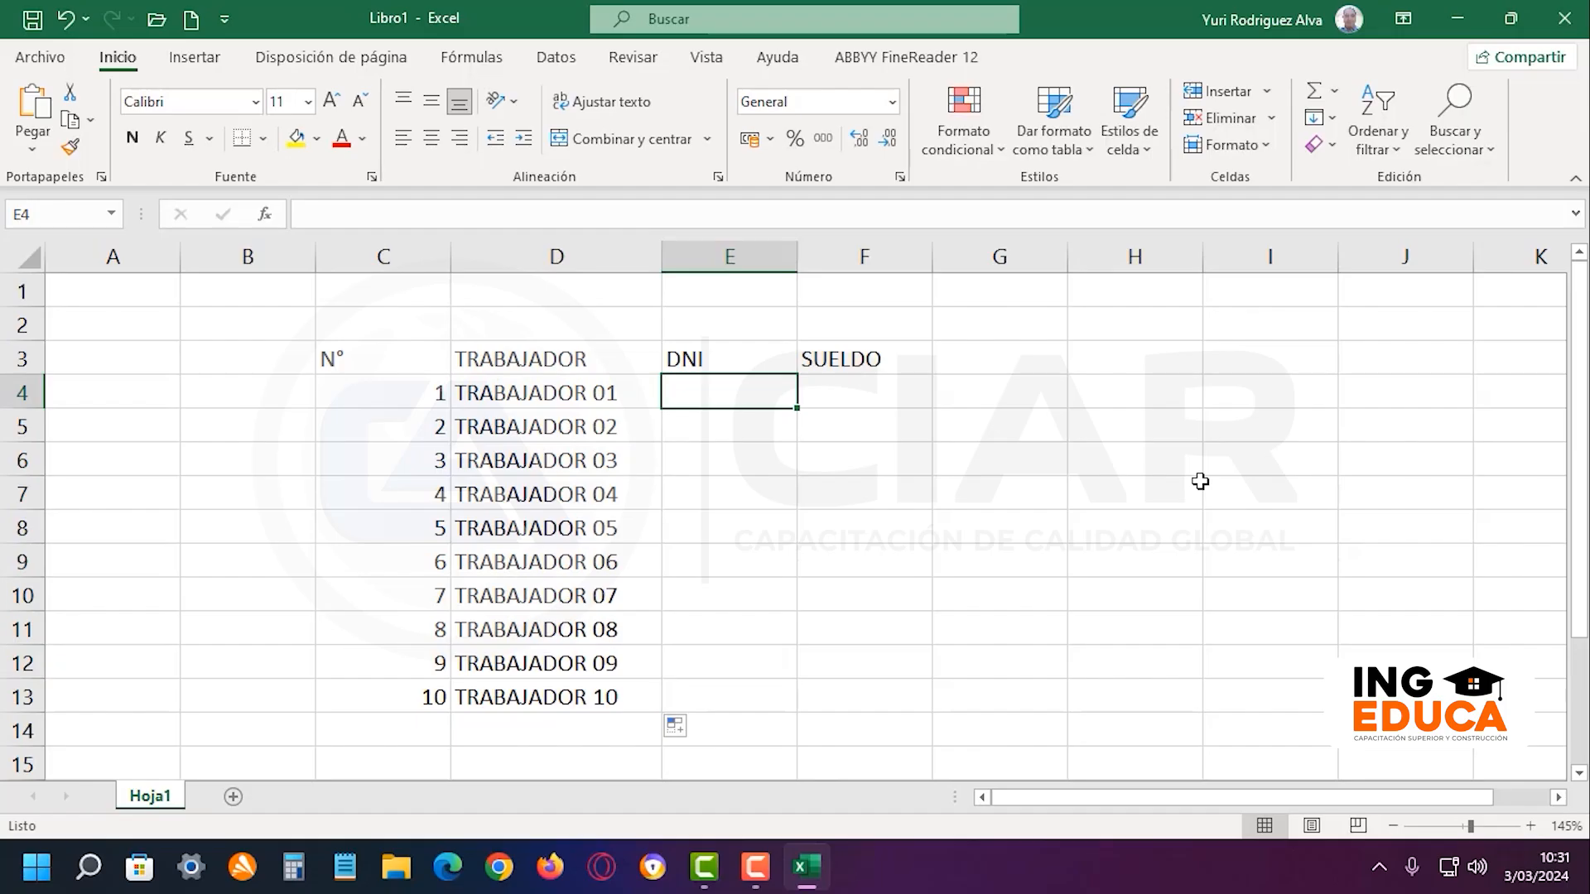
text(18142449)
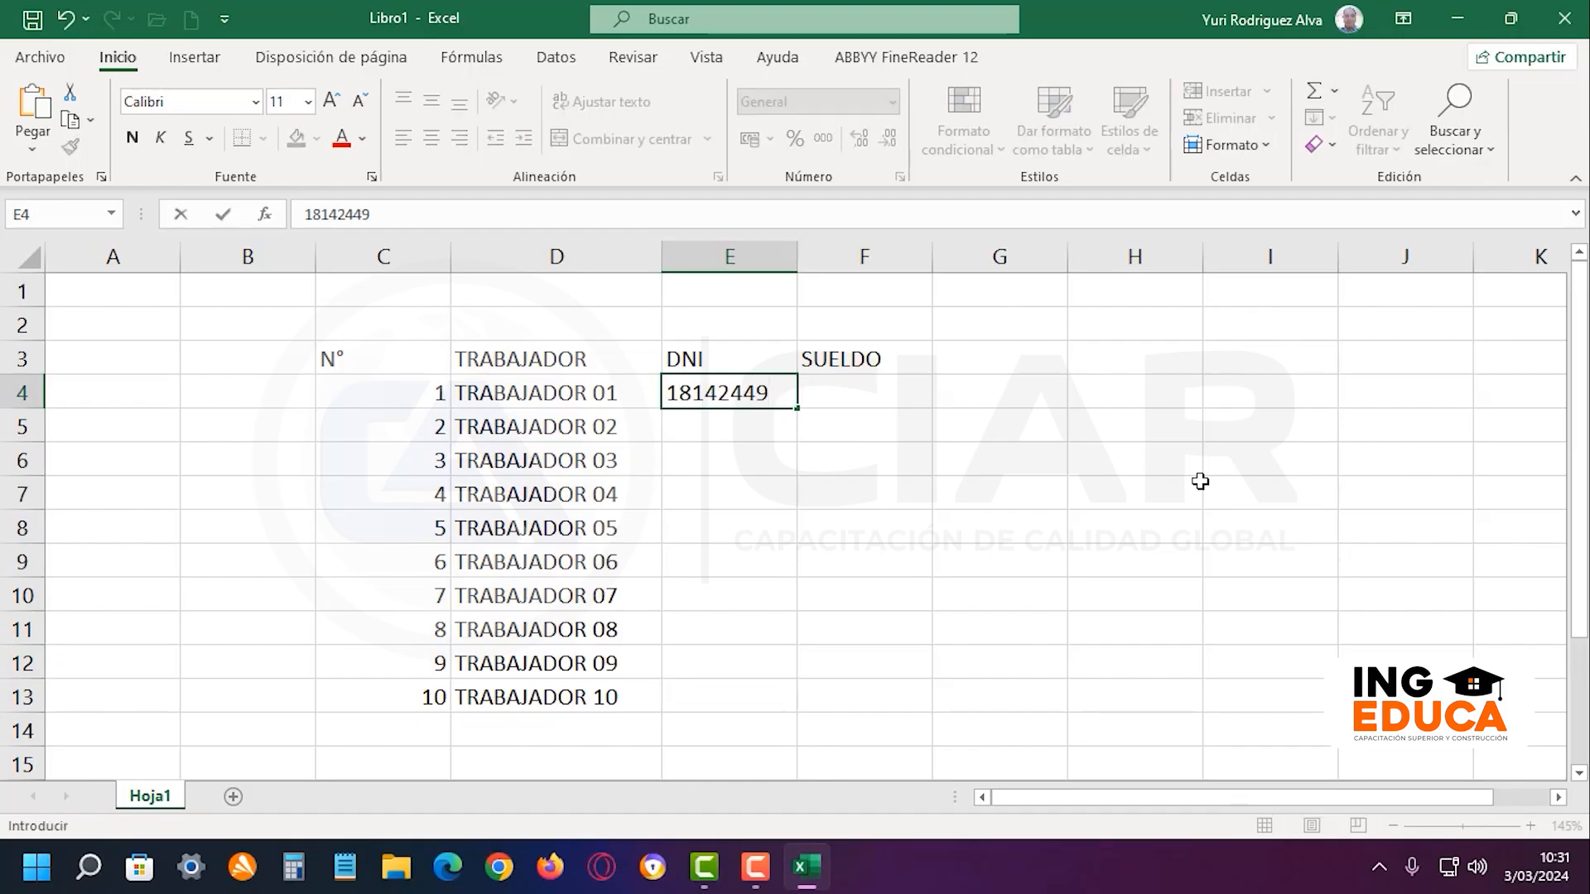
key(Return)
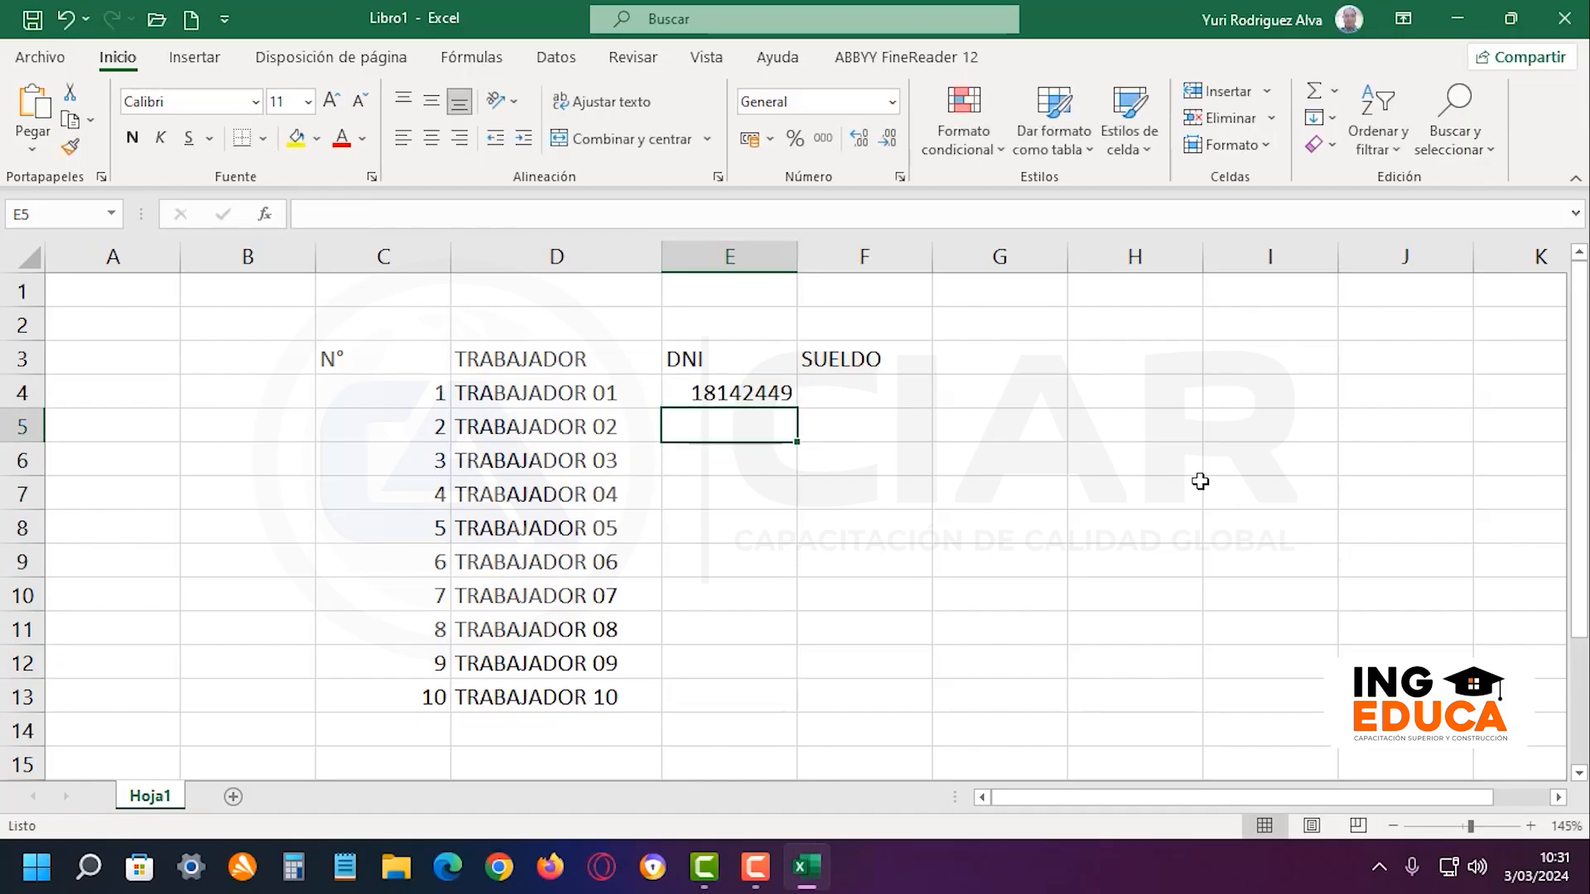
drag(733, 397, 745, 698)
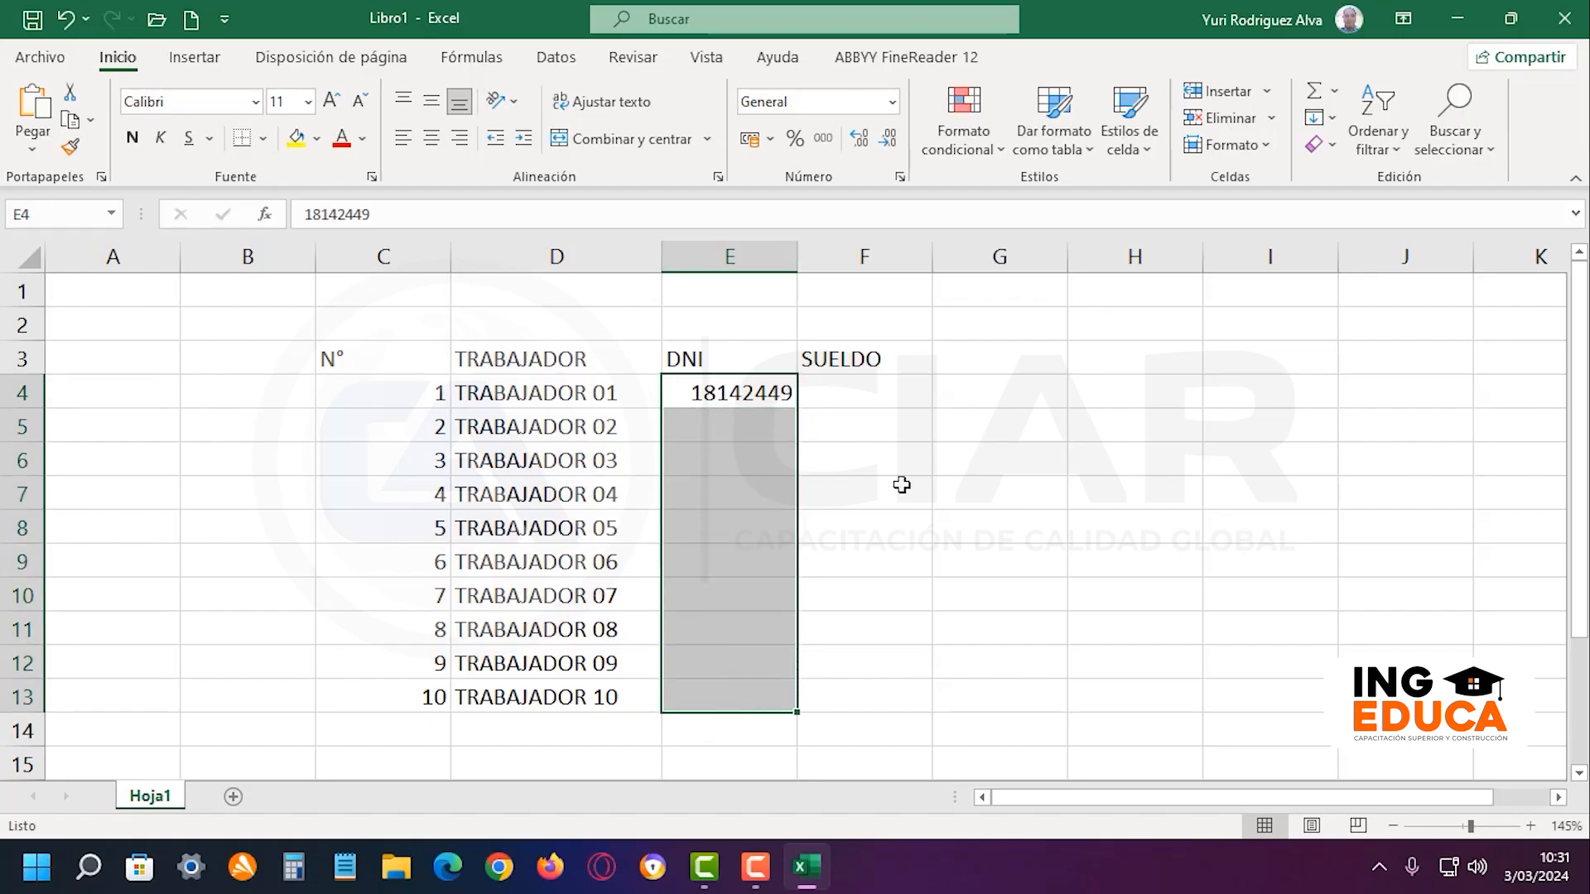
click(1394, 151)
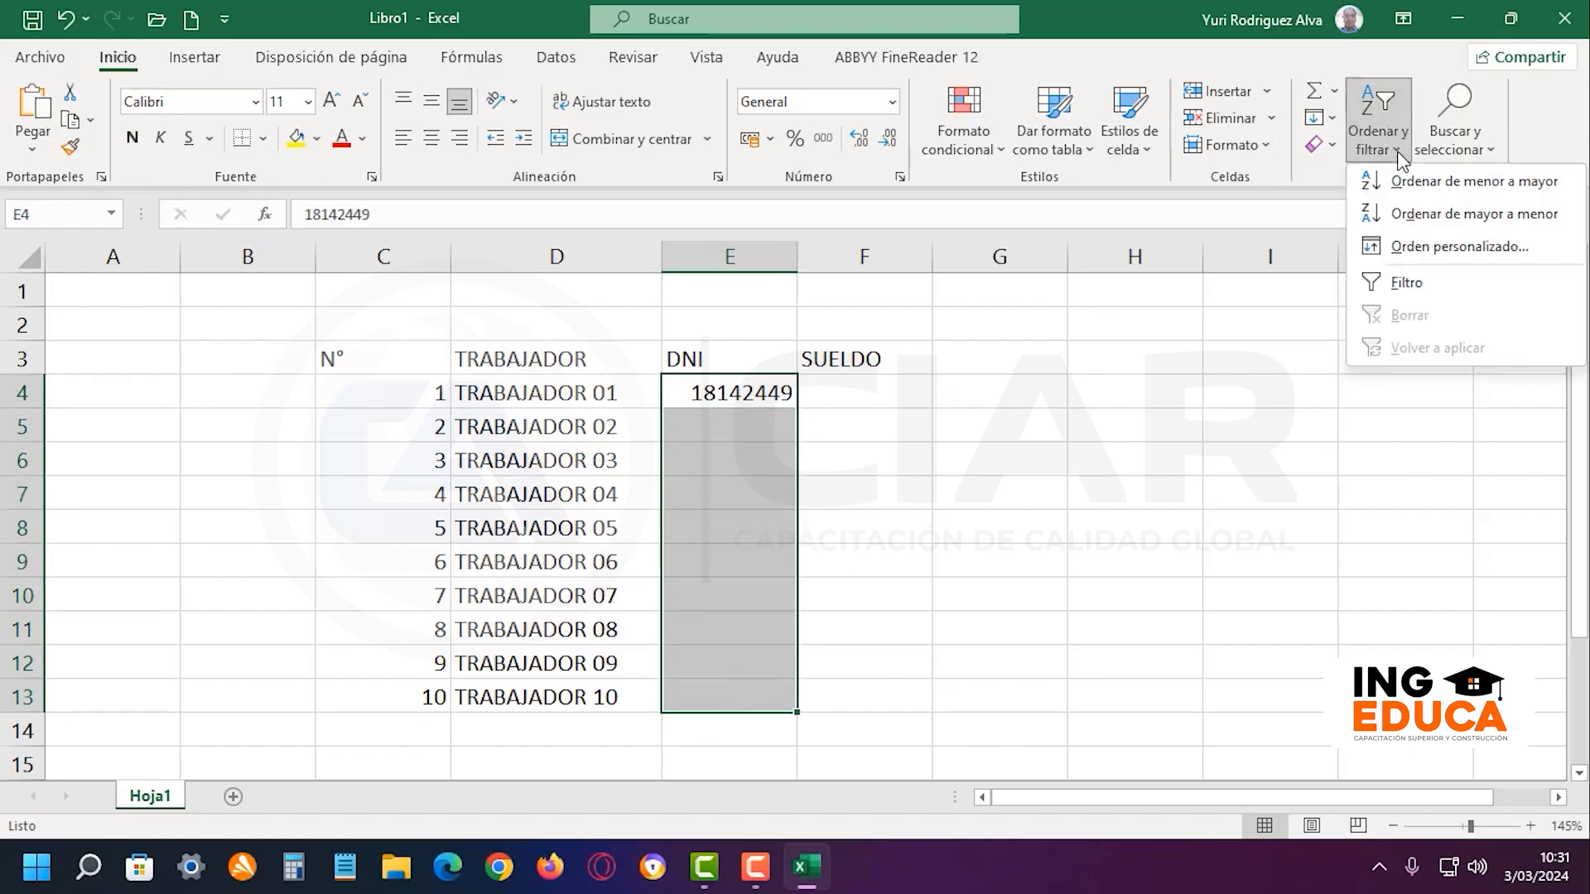
click(1320, 118)
click(1417, 330)
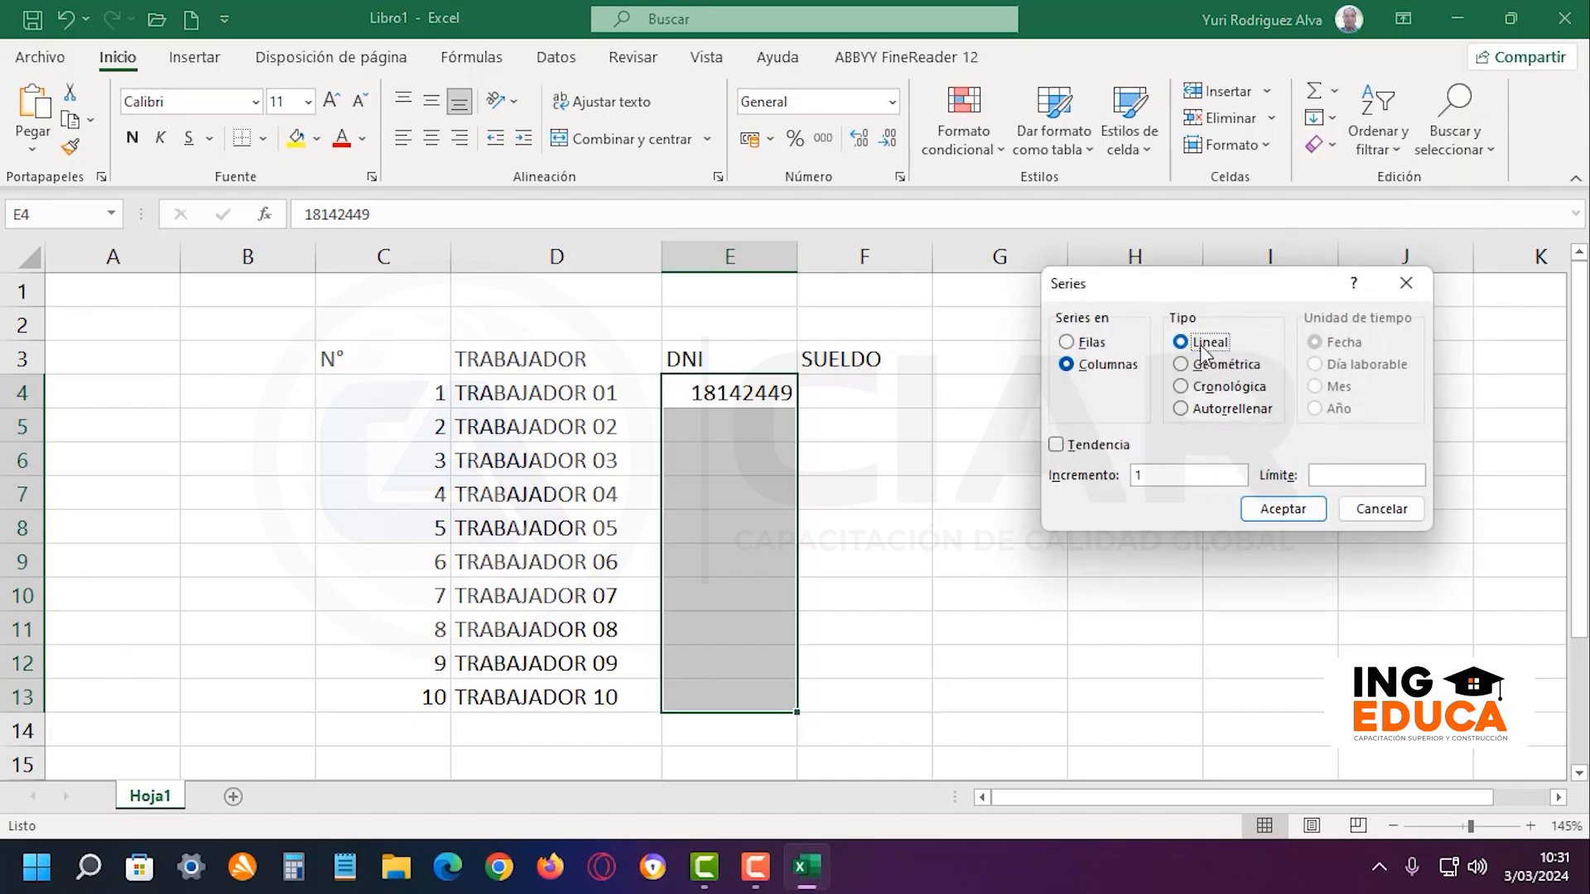
click(1174, 474)
text(50)
click(1290, 508)
click(1066, 485)
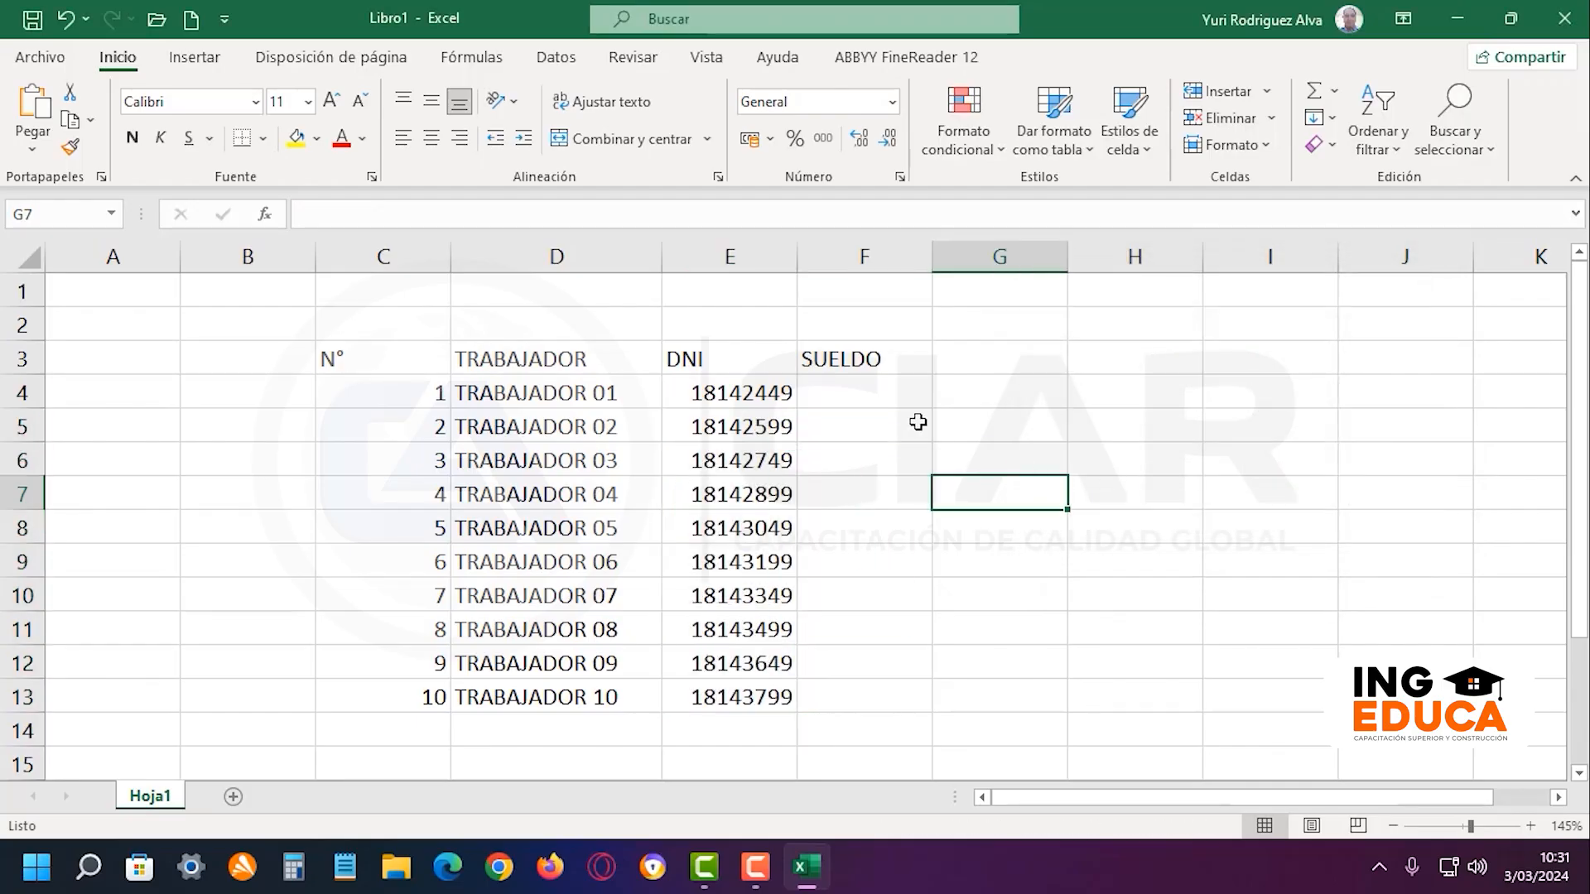
Enter 1800 as the first SUELDO in F4 and fill down to F13 with a linear series using an increment of 150
click(901, 394)
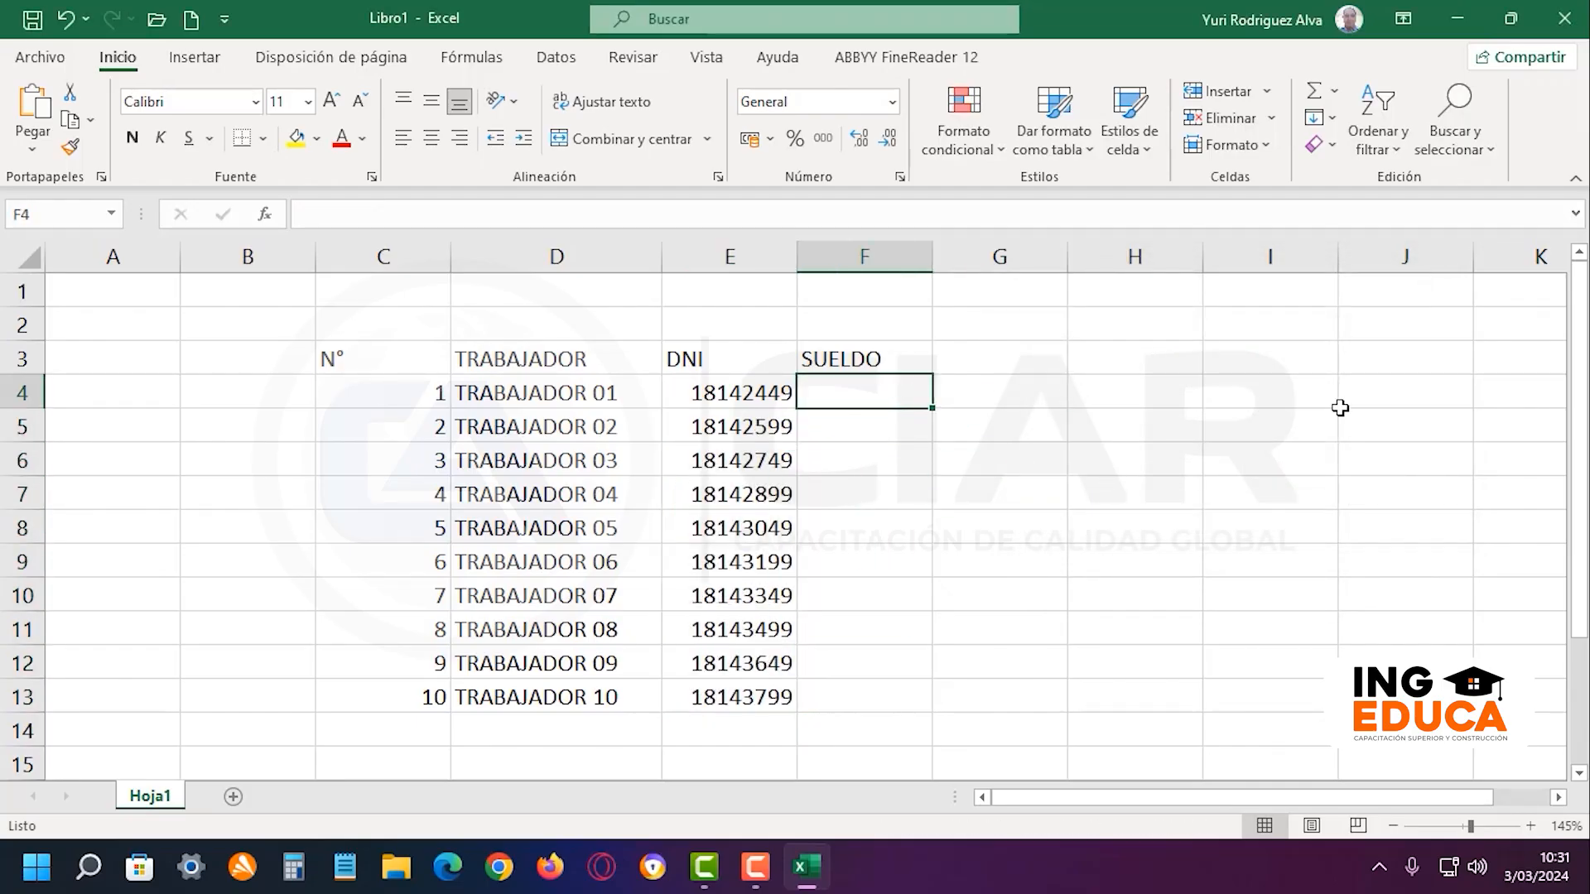
text(1800)
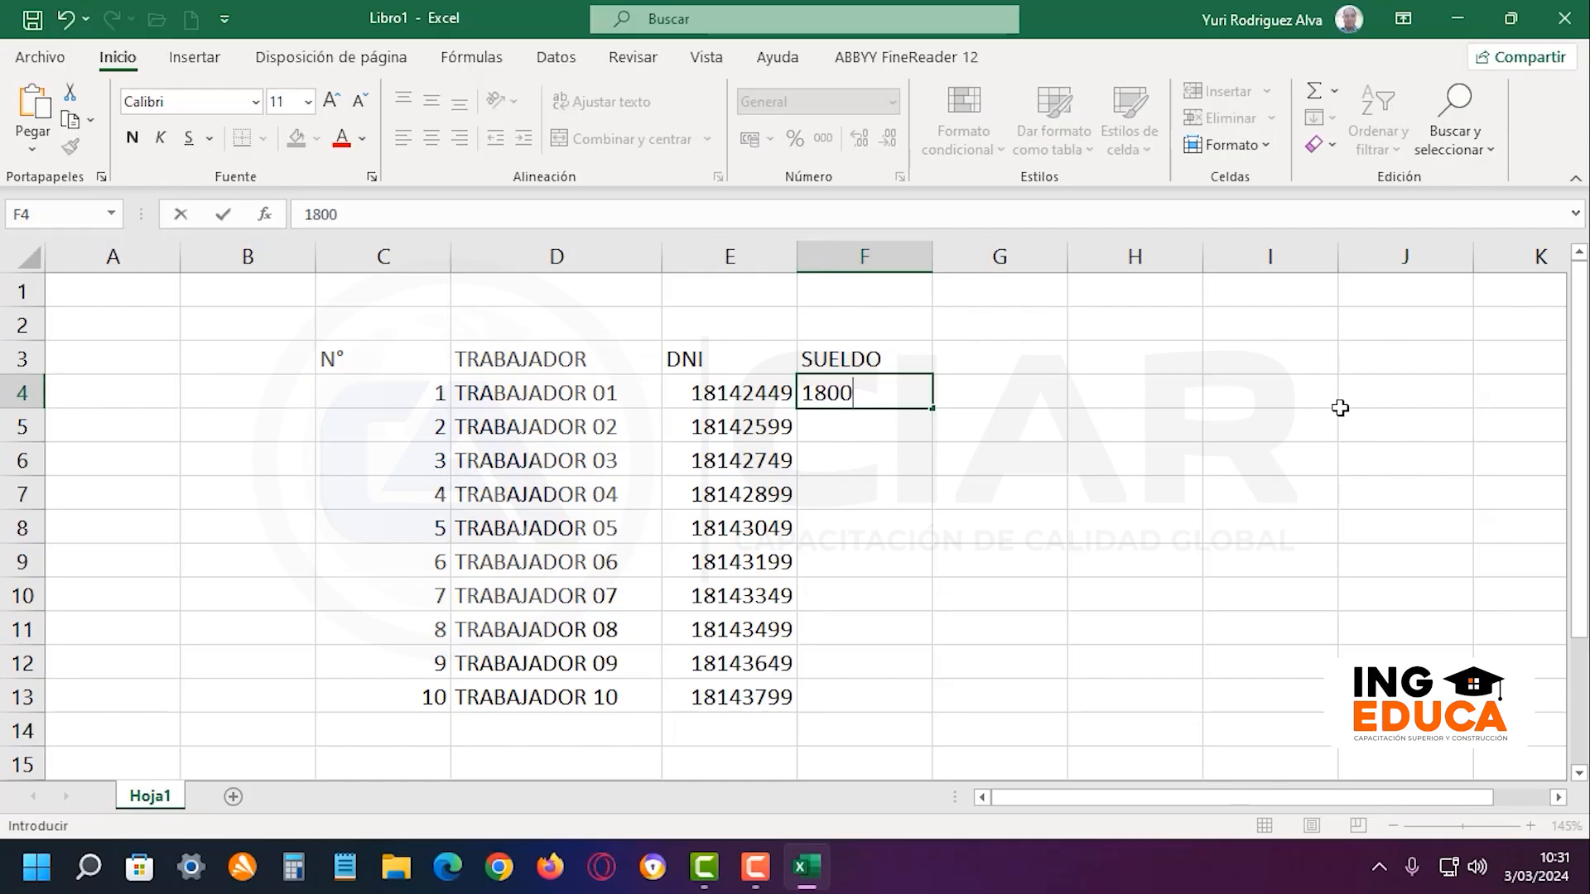
key(Return)
drag(912, 389, 933, 694)
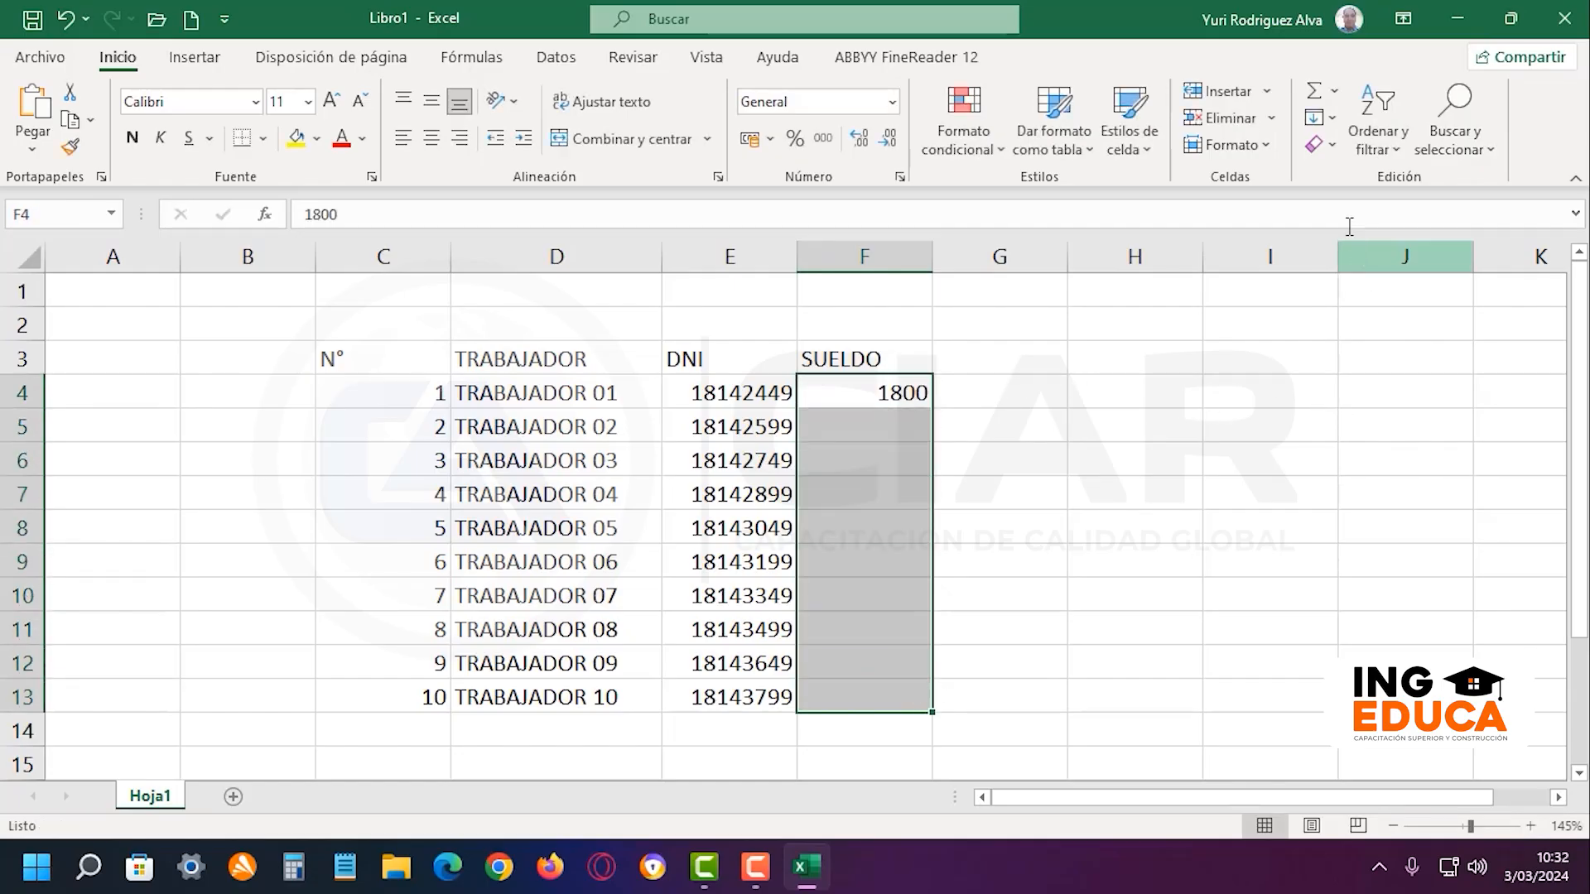
click(1317, 118)
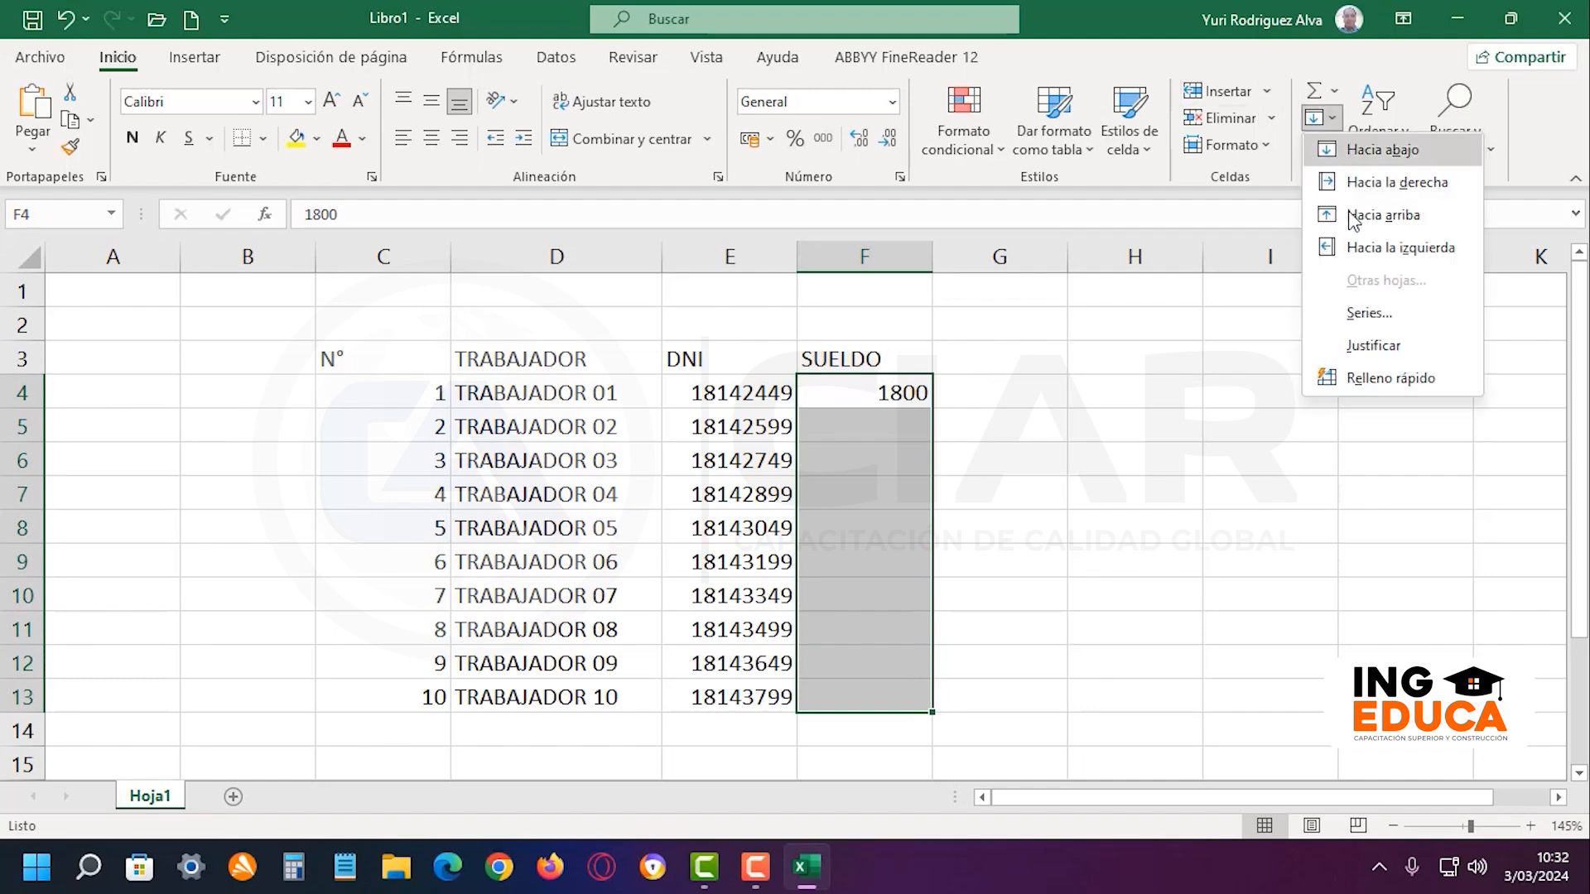
click(1375, 313)
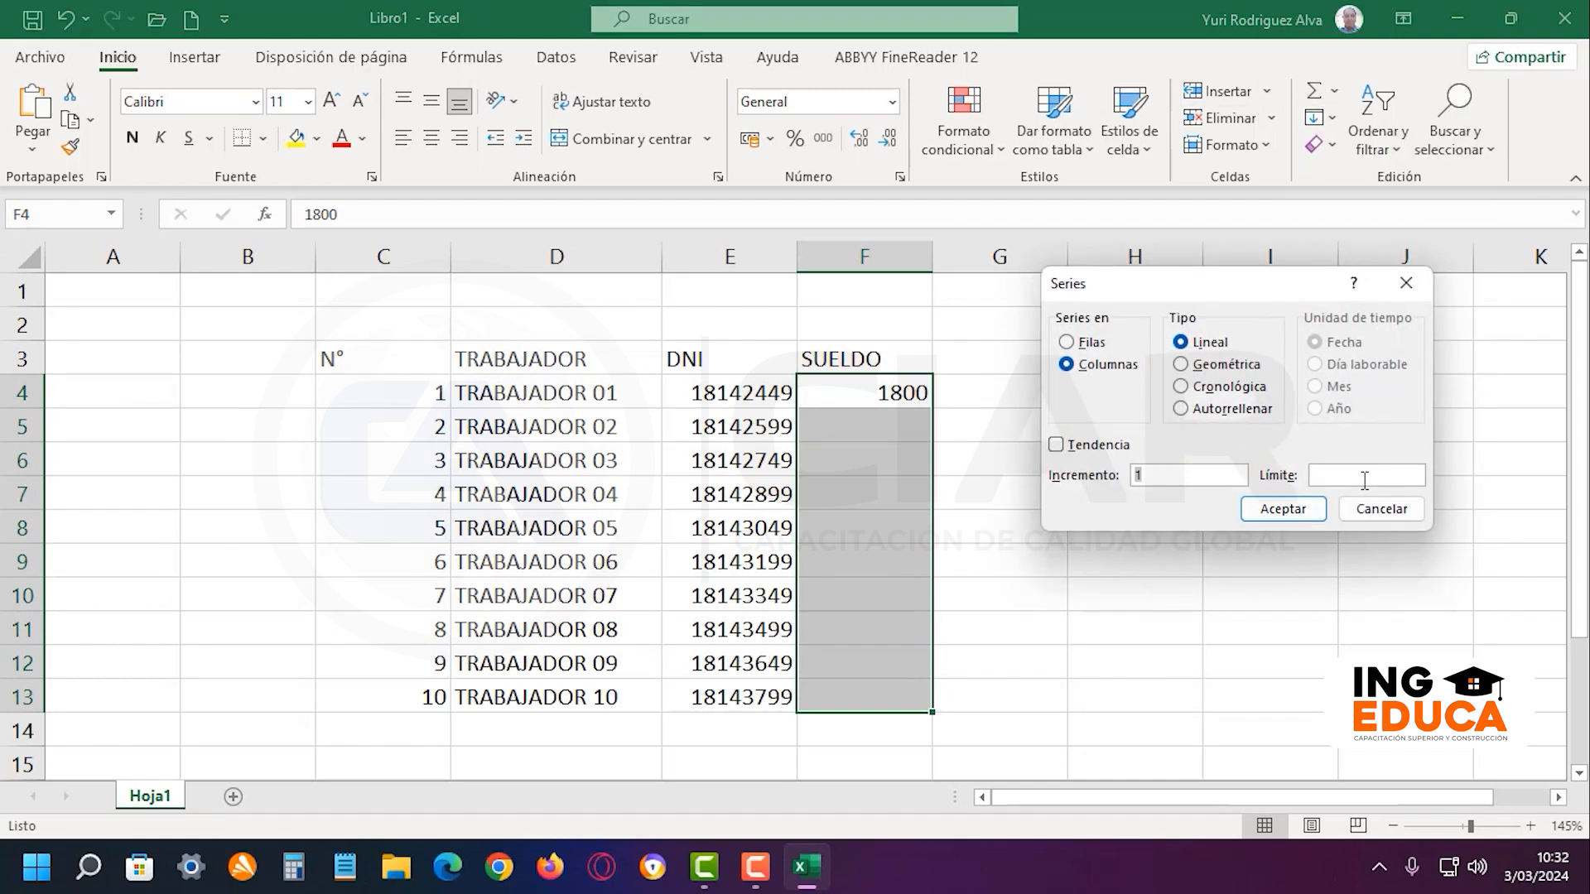
click(1225, 478)
text(50)
click(1283, 511)
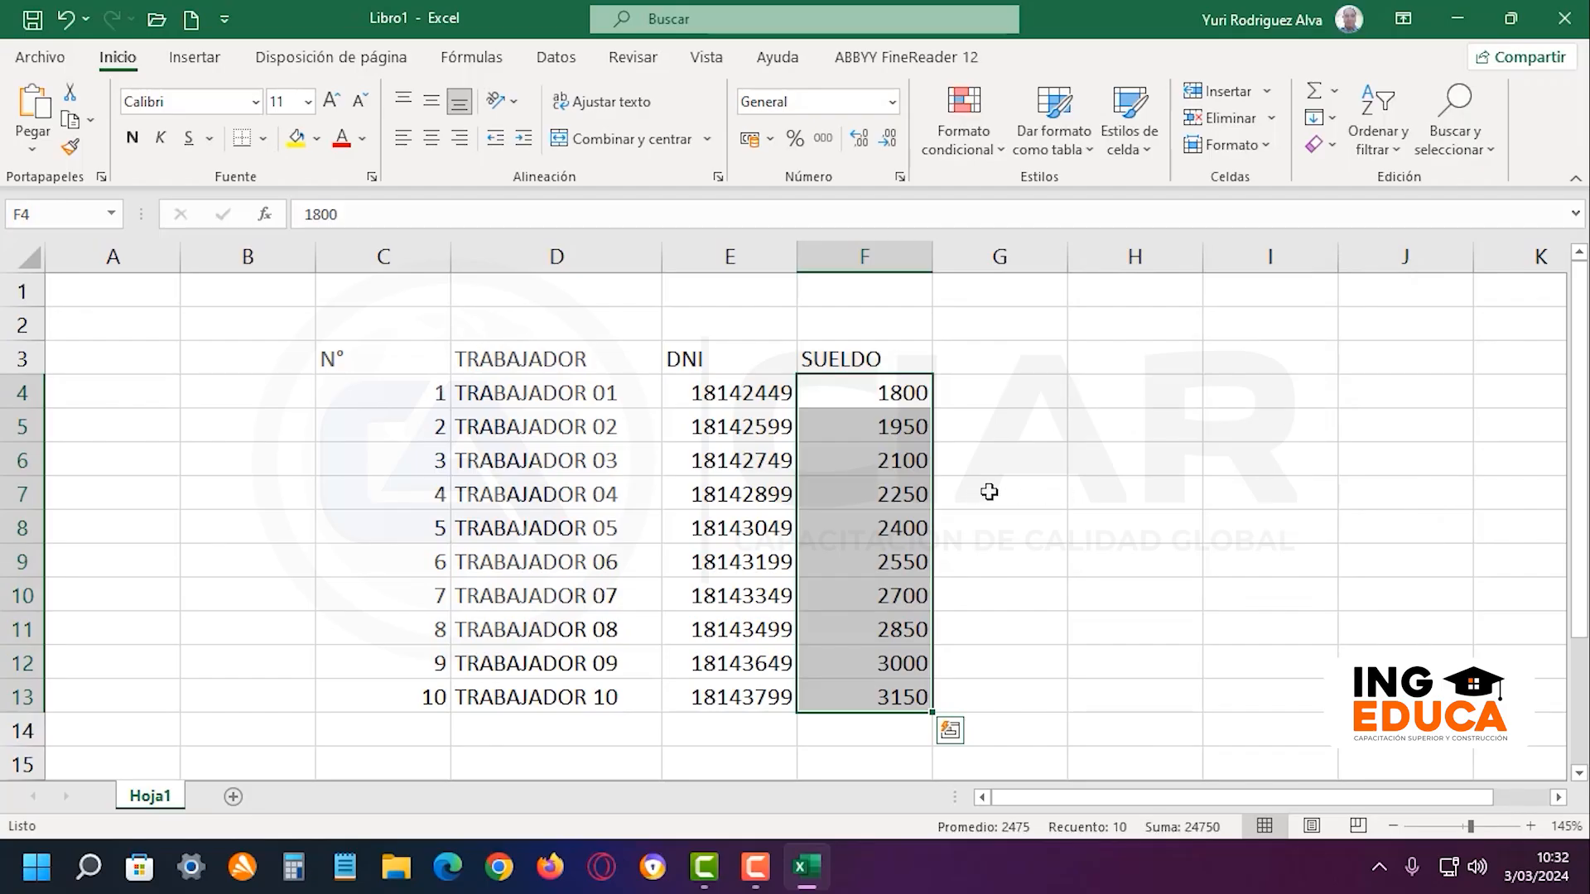
Hide the gridlines of the worksheet
click(705, 60)
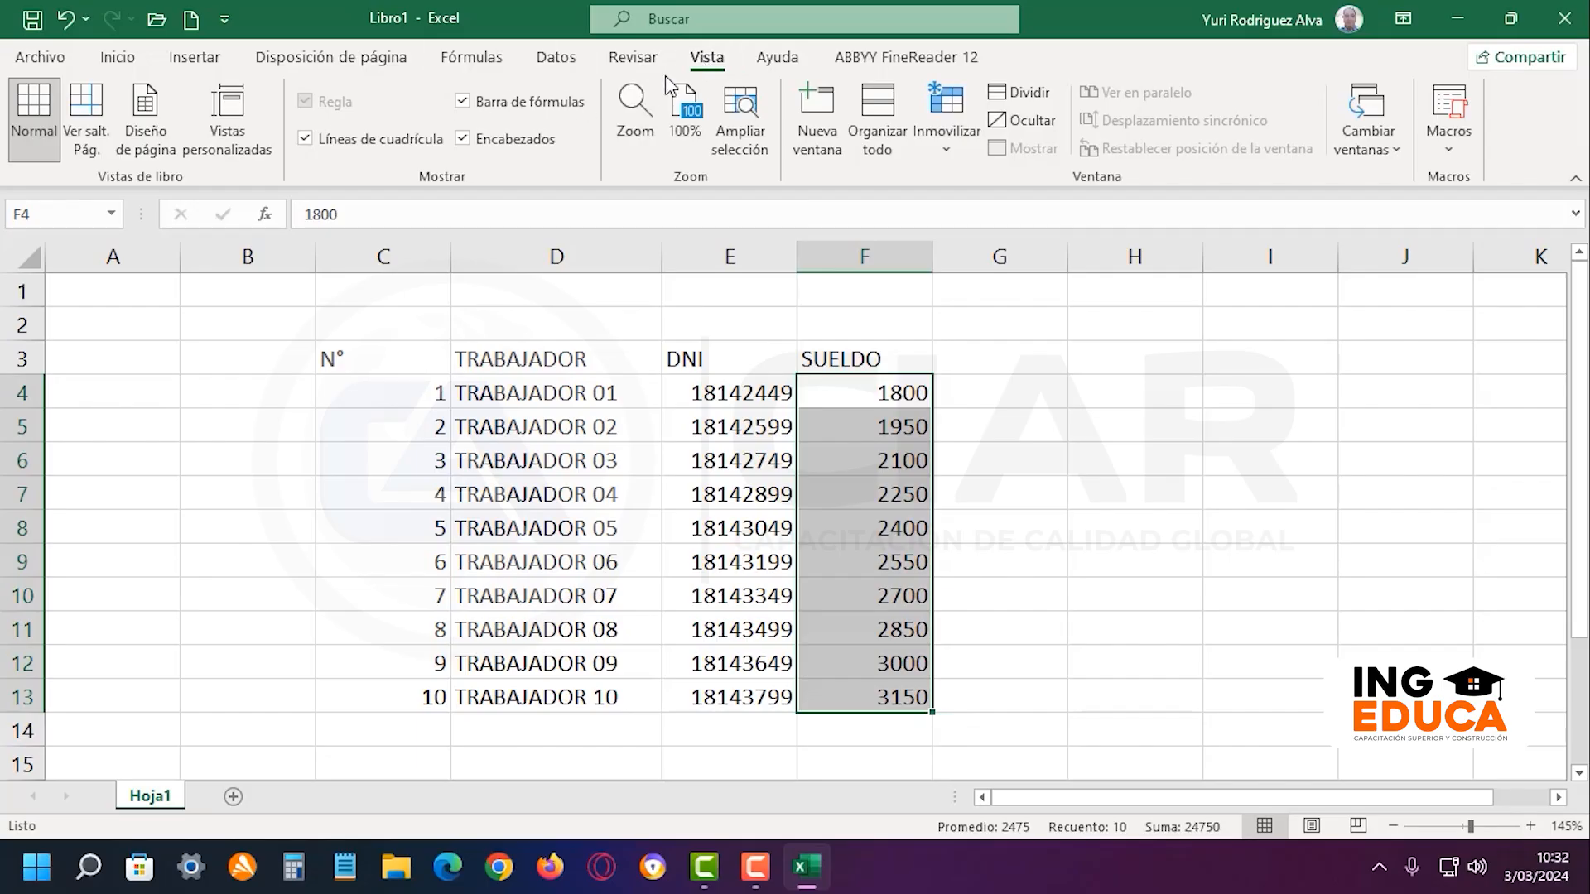
click(337, 144)
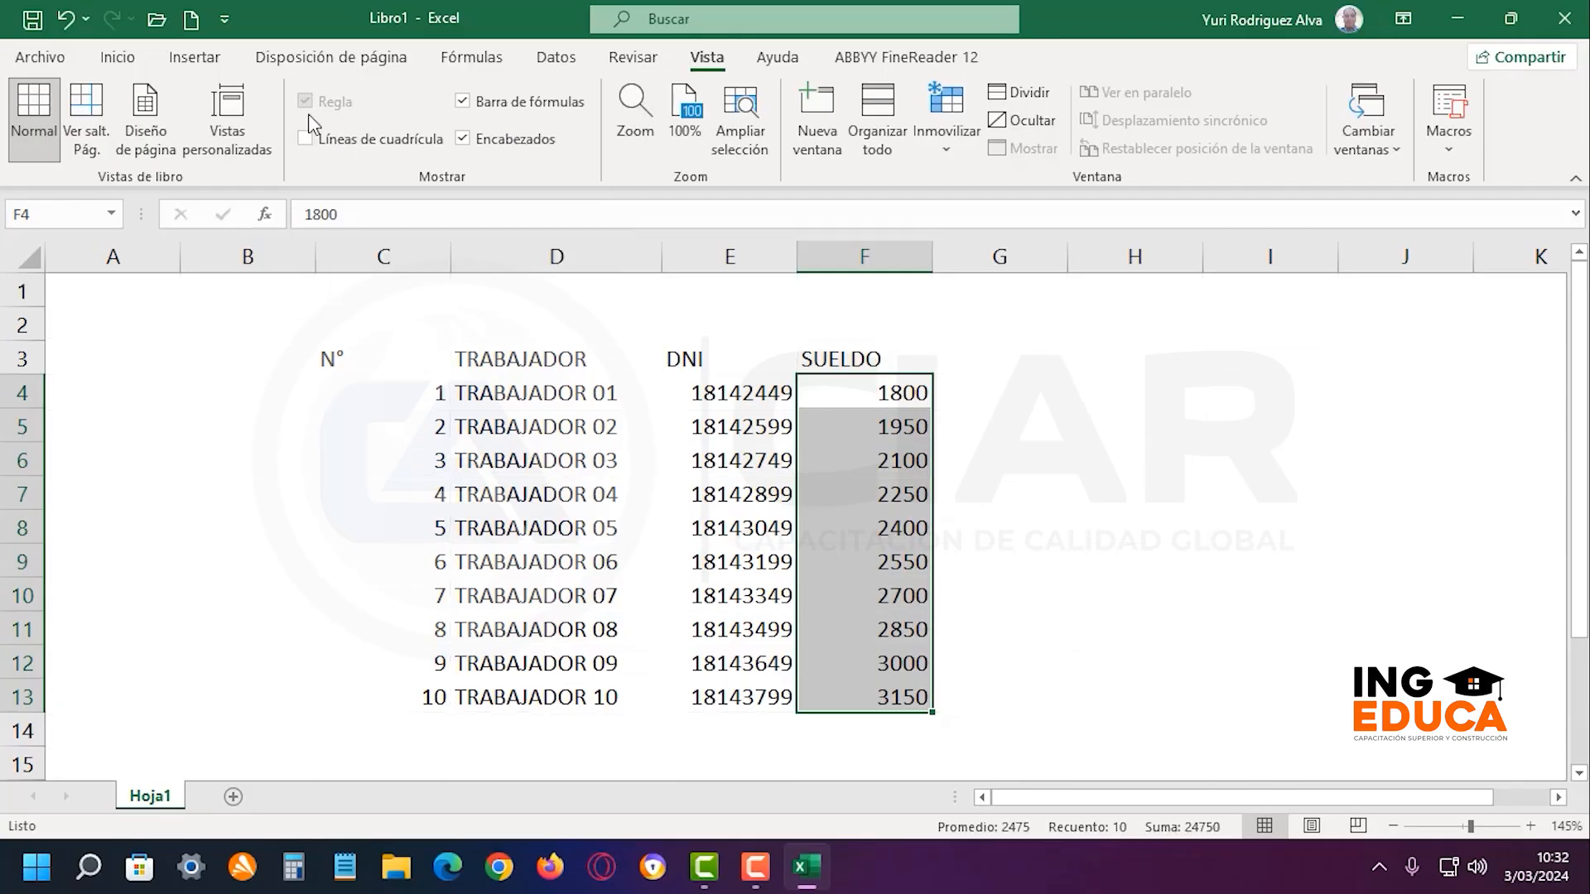
click(1010, 359)
drag(318, 299, 1275, 733)
click(1402, 626)
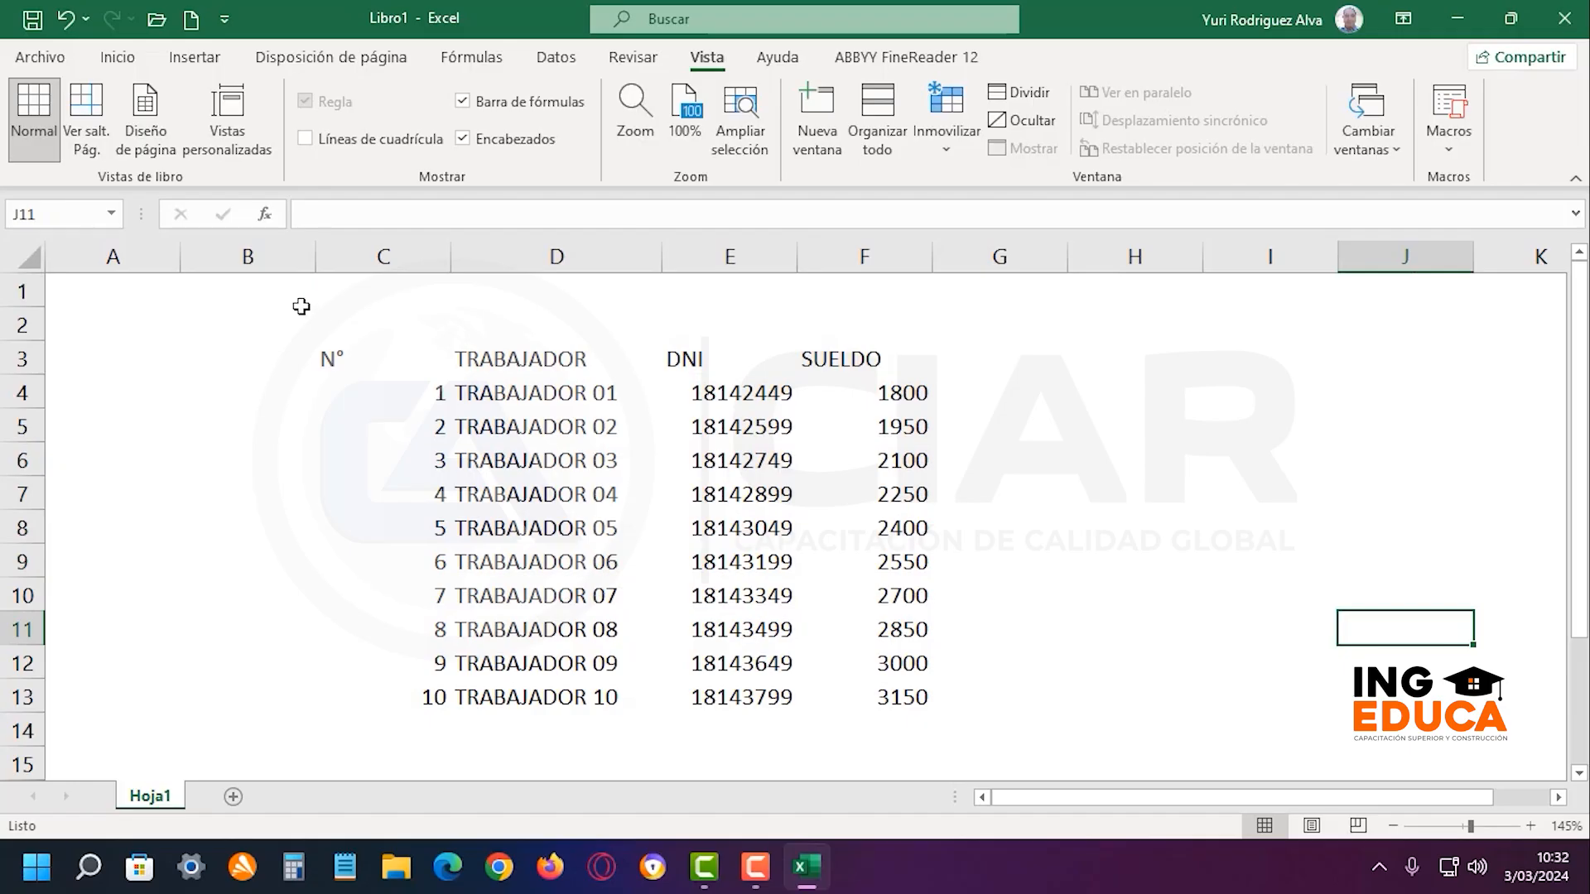
Apply all borders to the worker table in C3:F13
click(619, 356)
drag(382, 363, 916, 688)
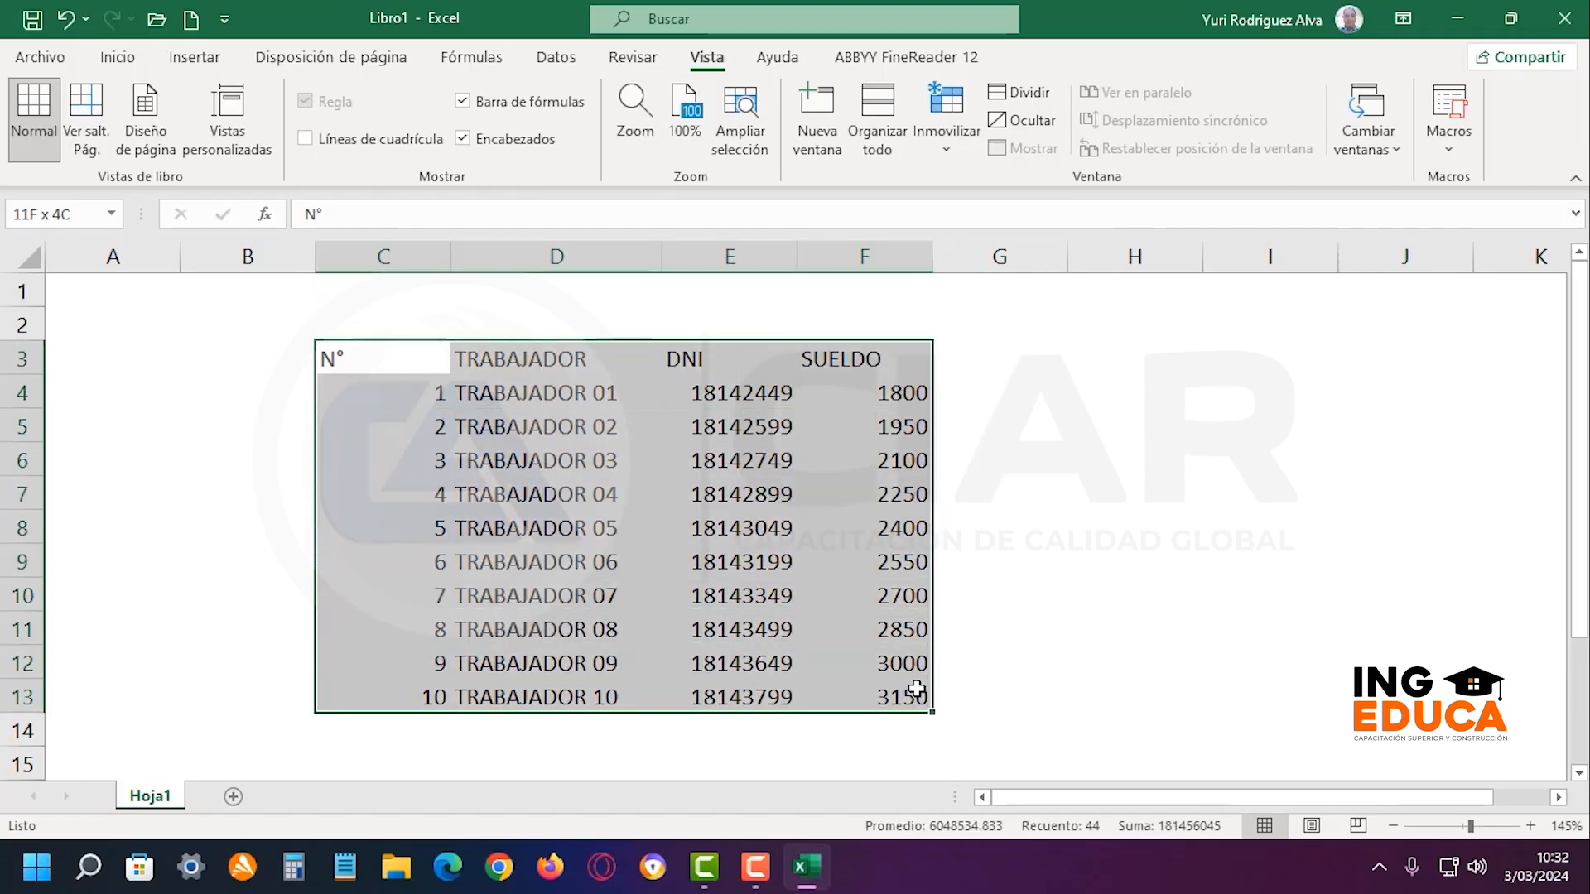
click(125, 57)
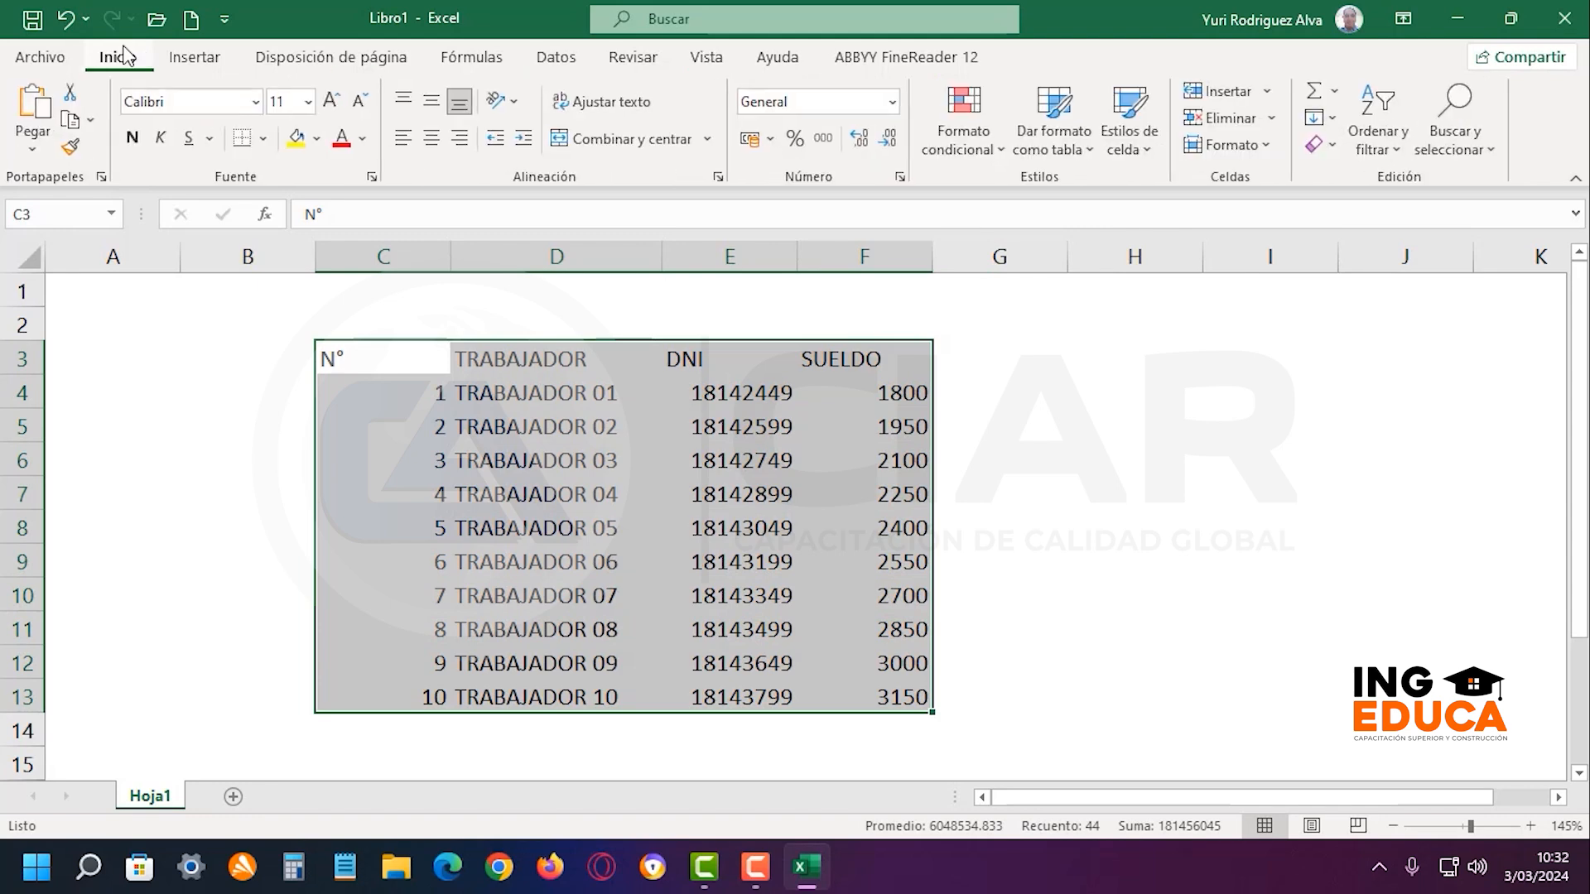
click(262, 139)
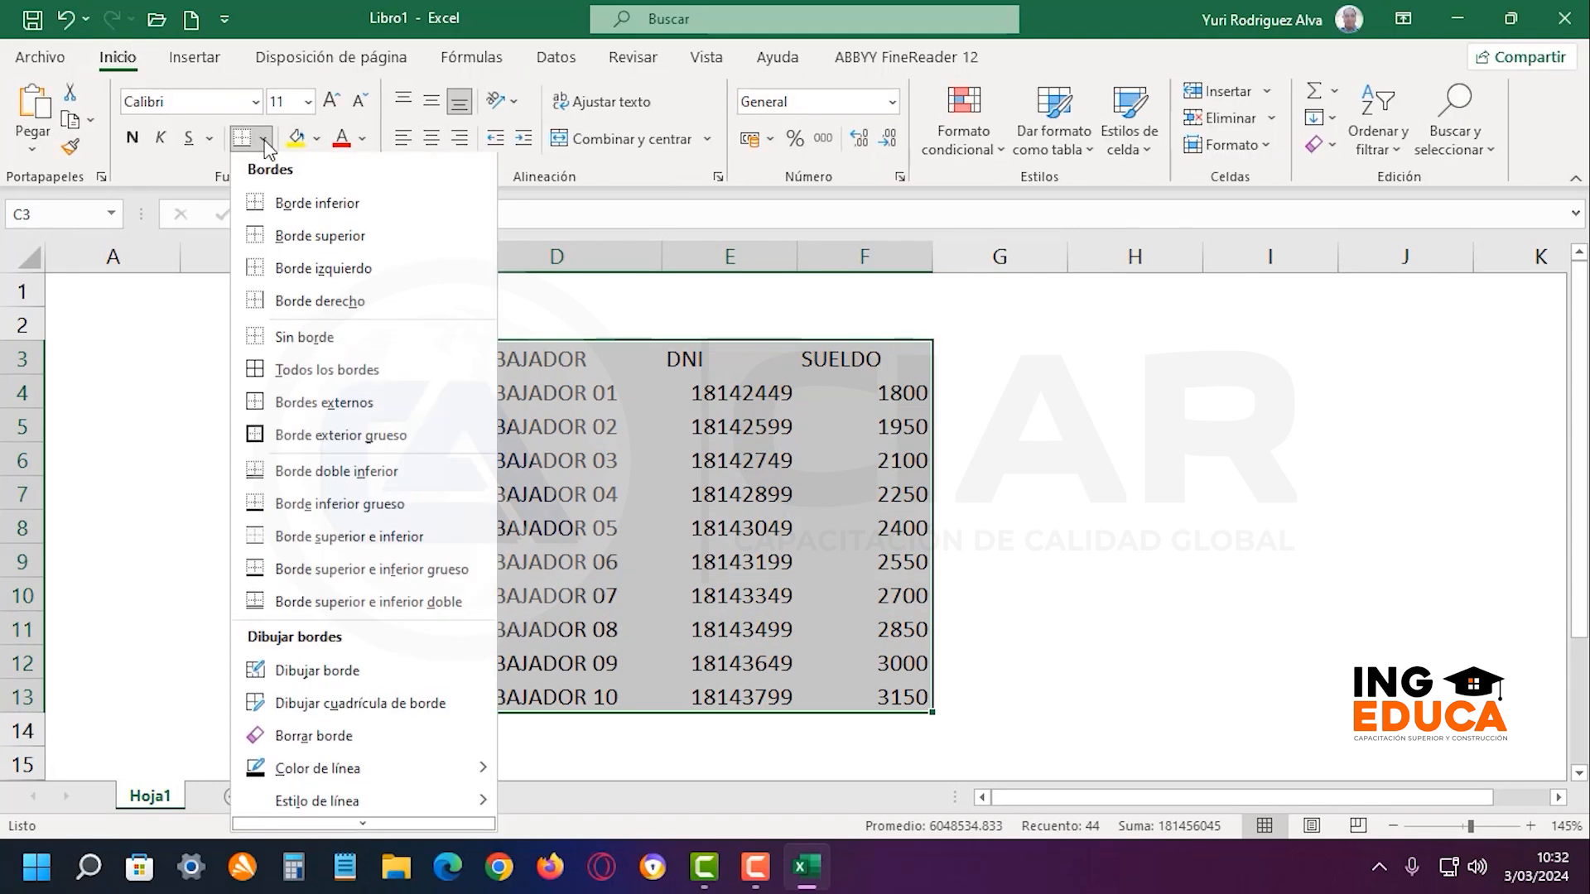
click(282, 371)
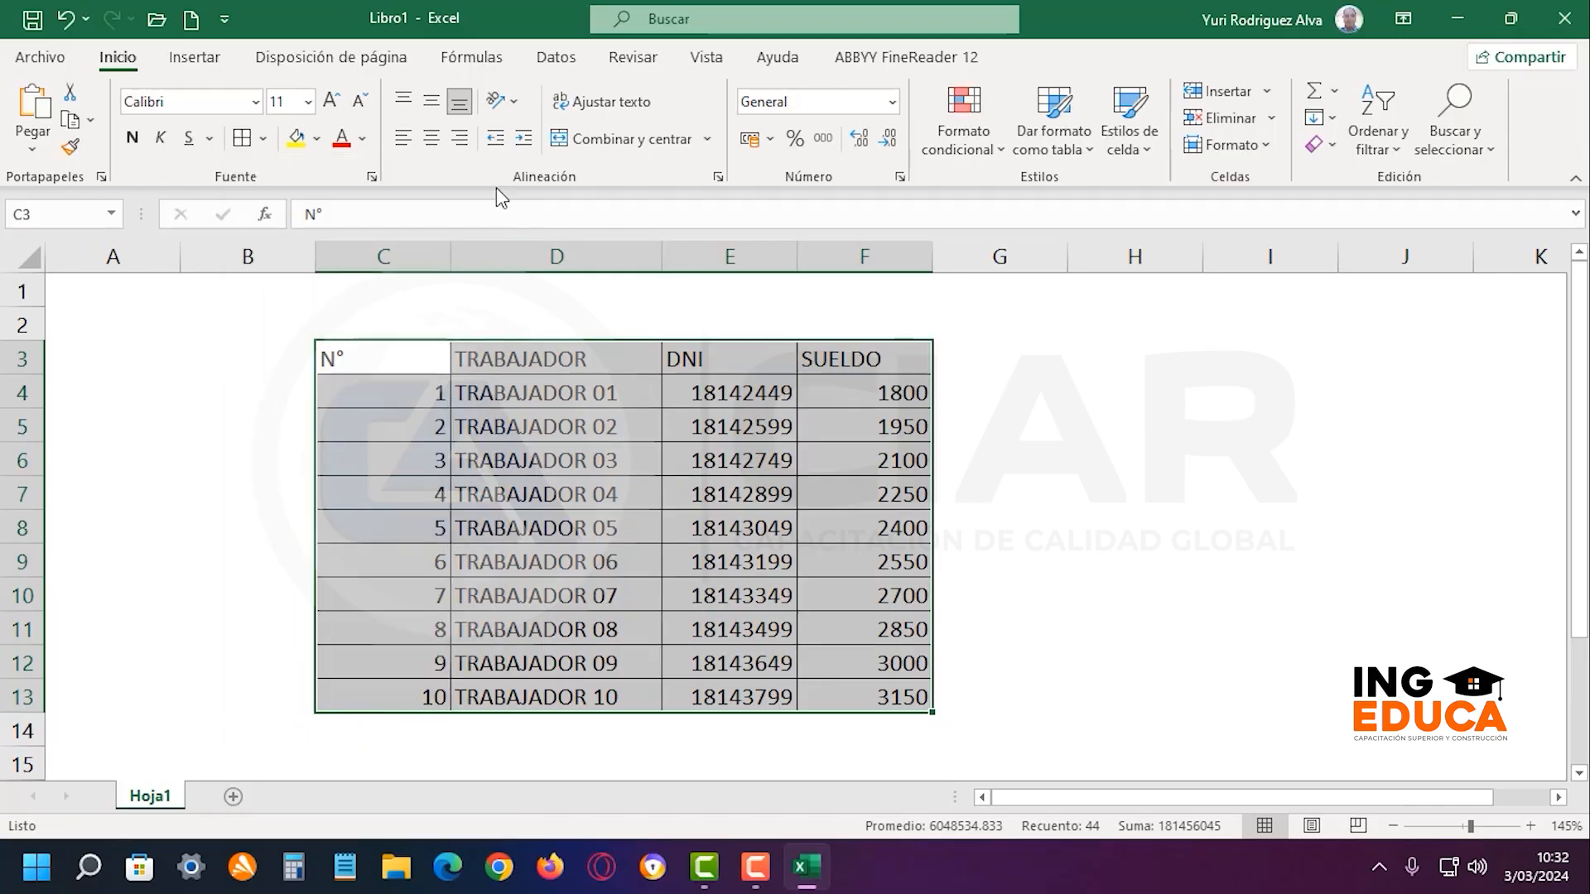
Centre the contents of C3:F13 horizontally and align them to the middle vertically
click(430, 138)
click(431, 101)
click(1003, 419)
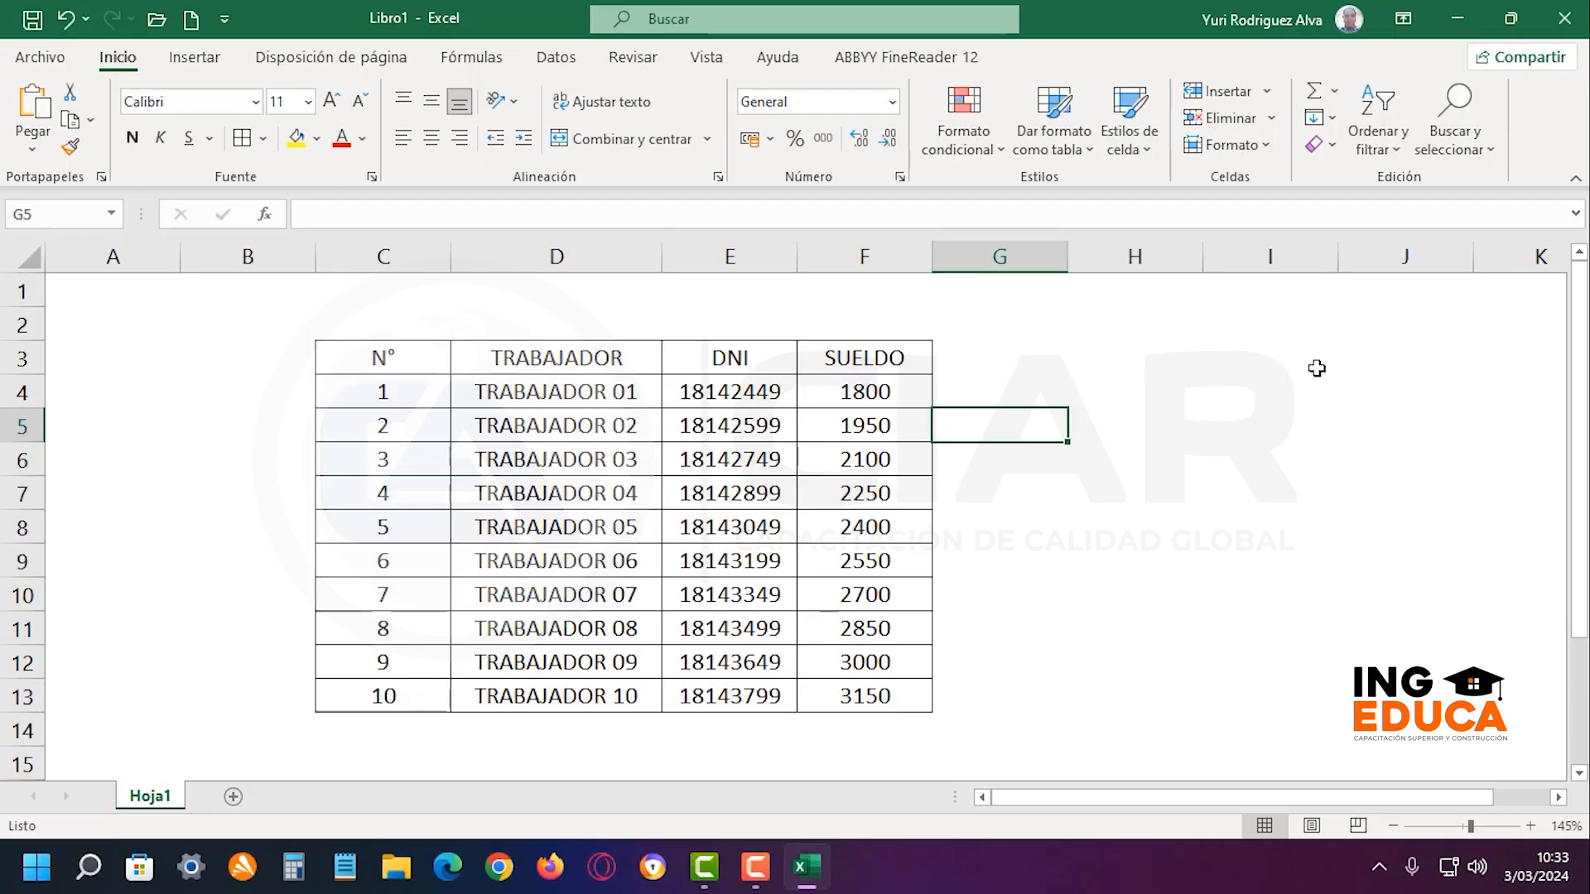
drag(389, 358, 898, 700)
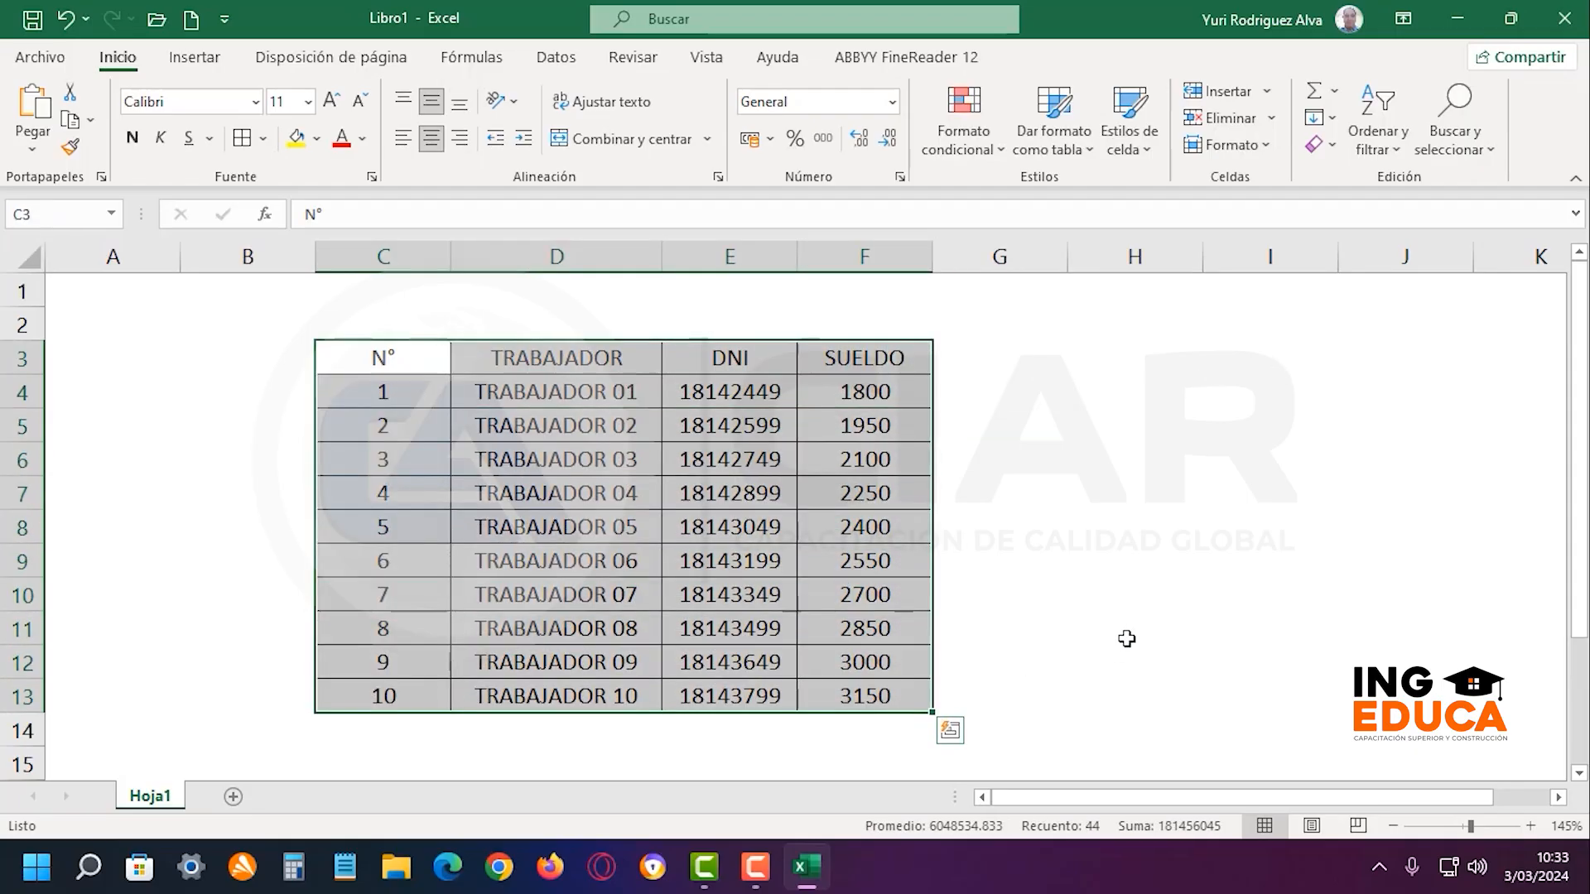
click(1126, 639)
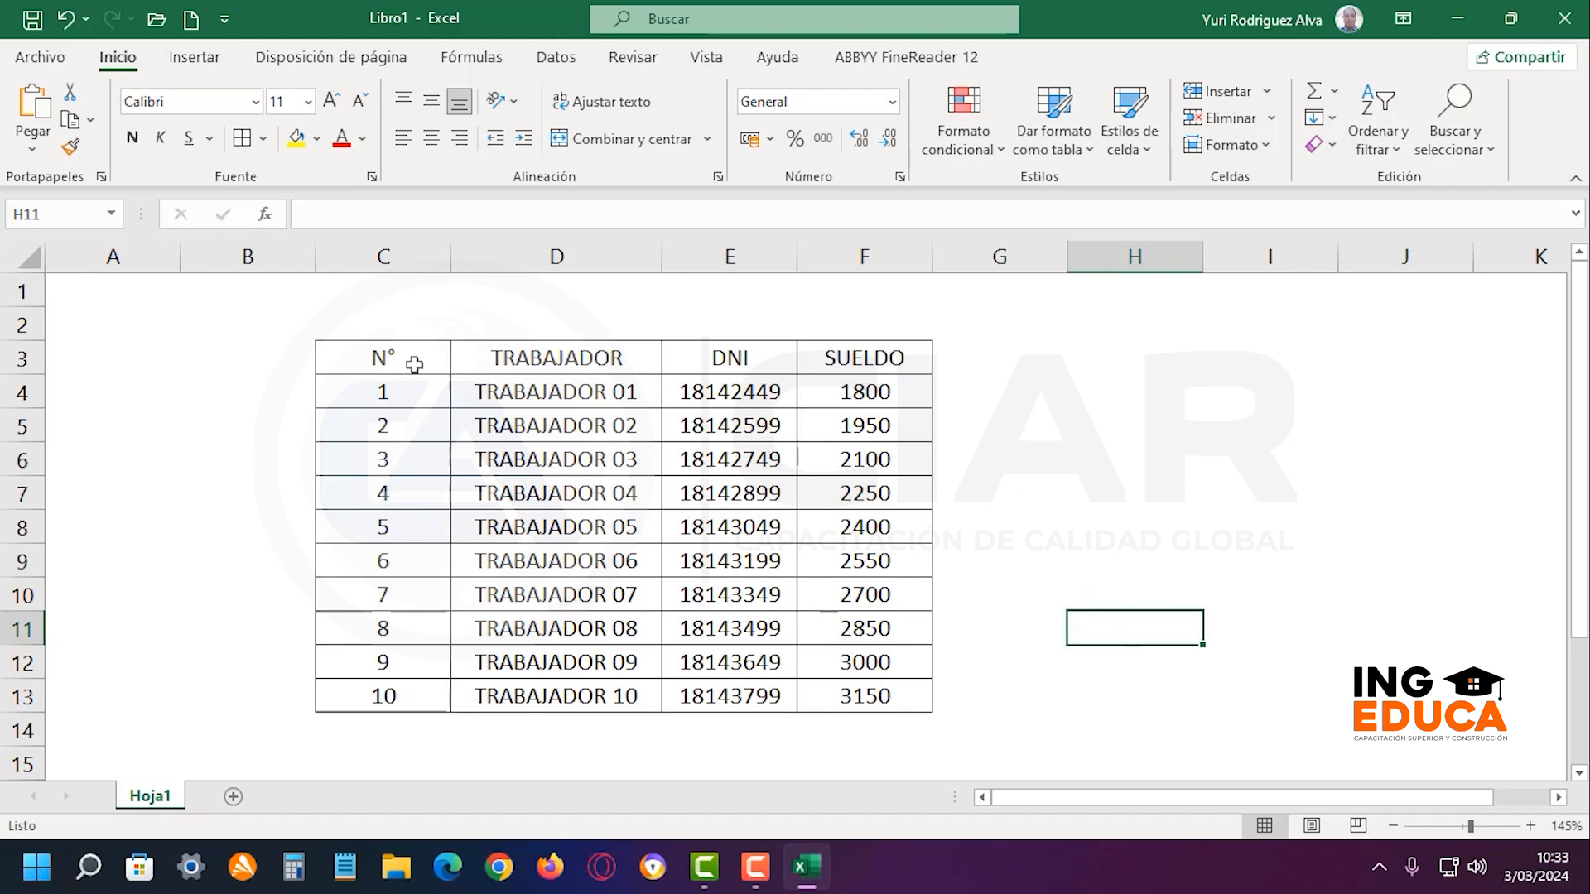
Make the header row C3:F3 bold
drag(414, 362, 912, 352)
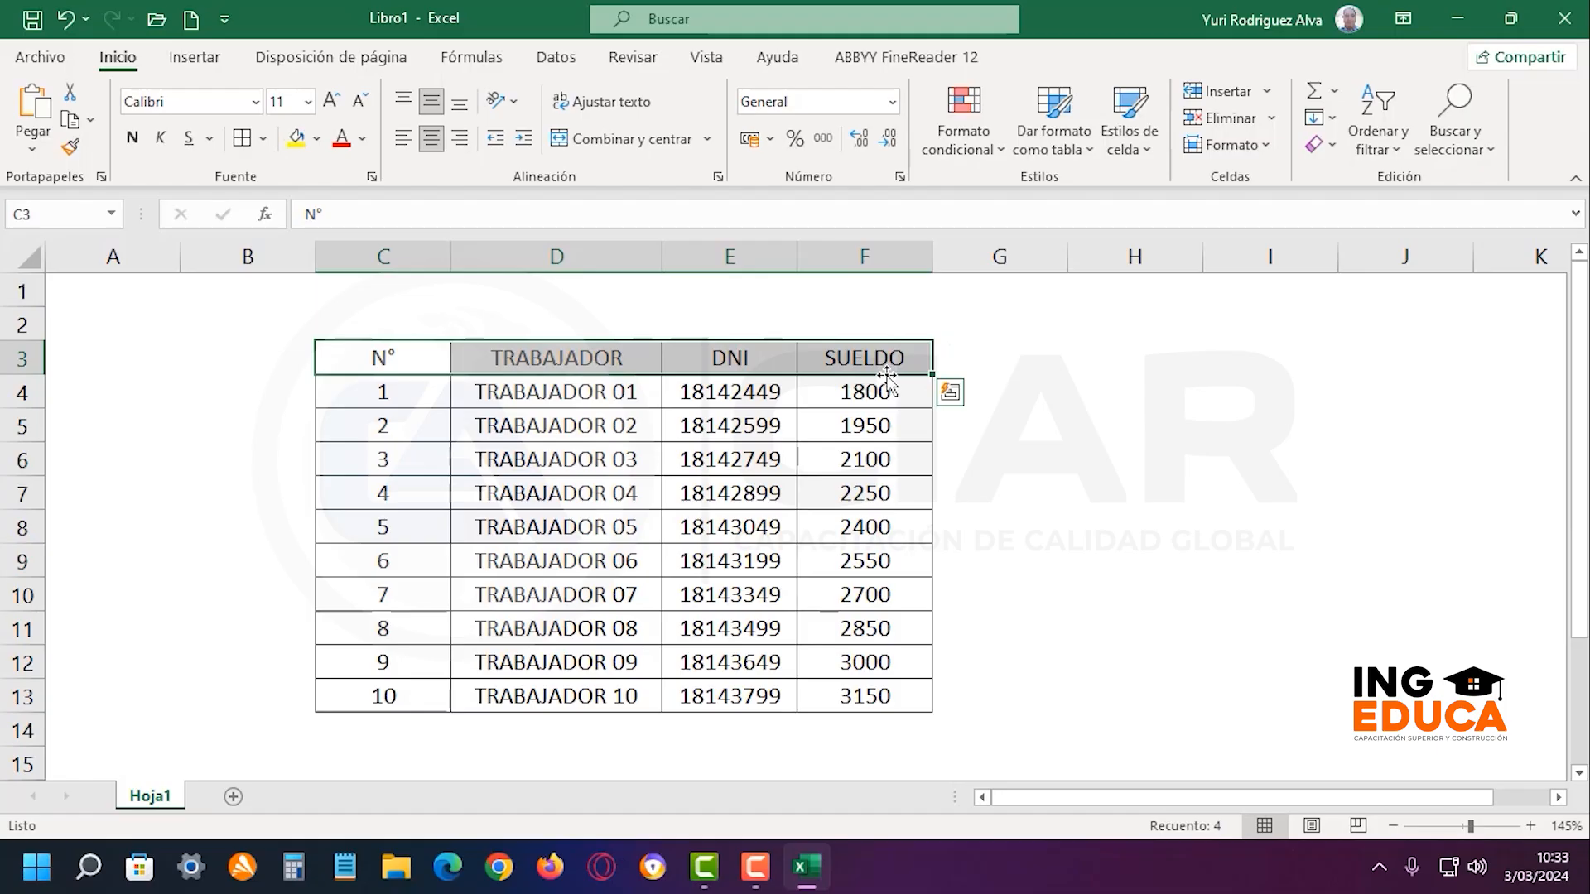
click(1206, 441)
drag(400, 356, 849, 364)
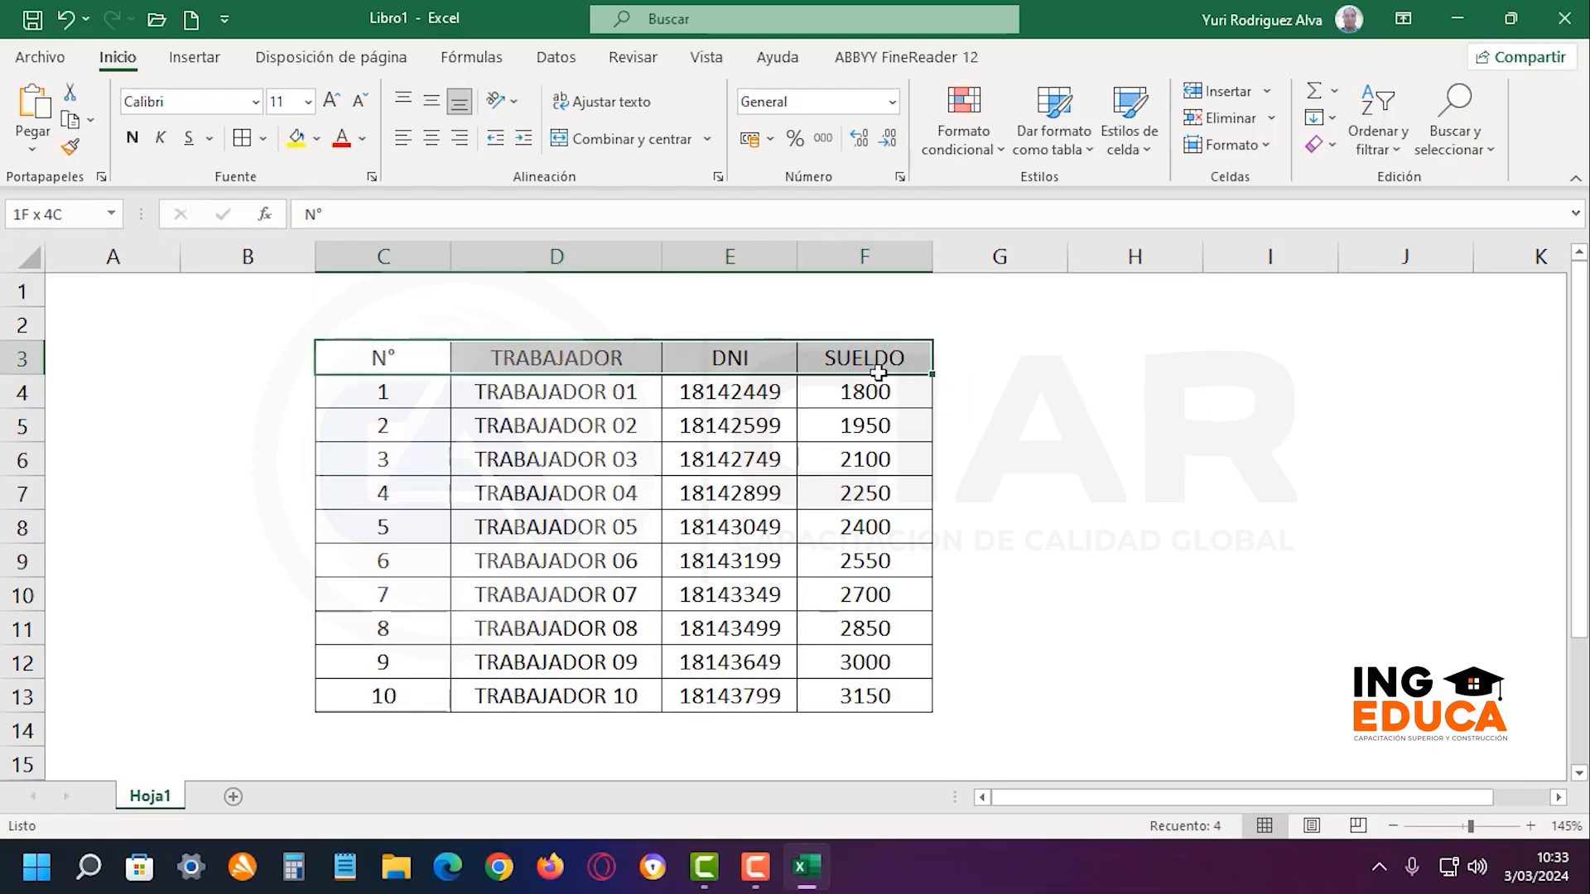
click(132, 137)
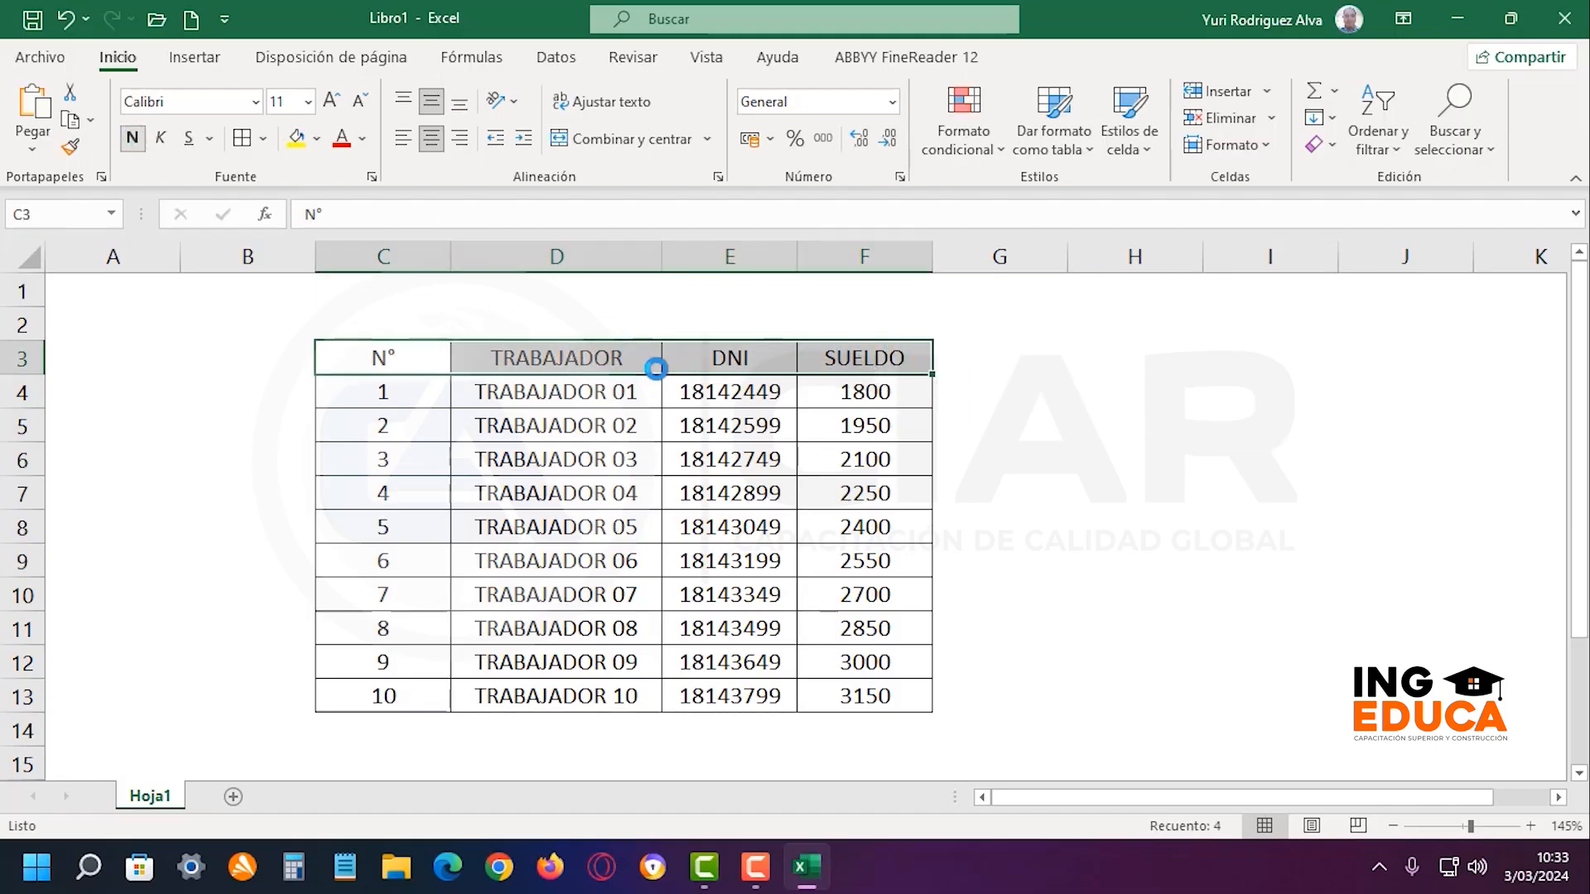
click(1027, 418)
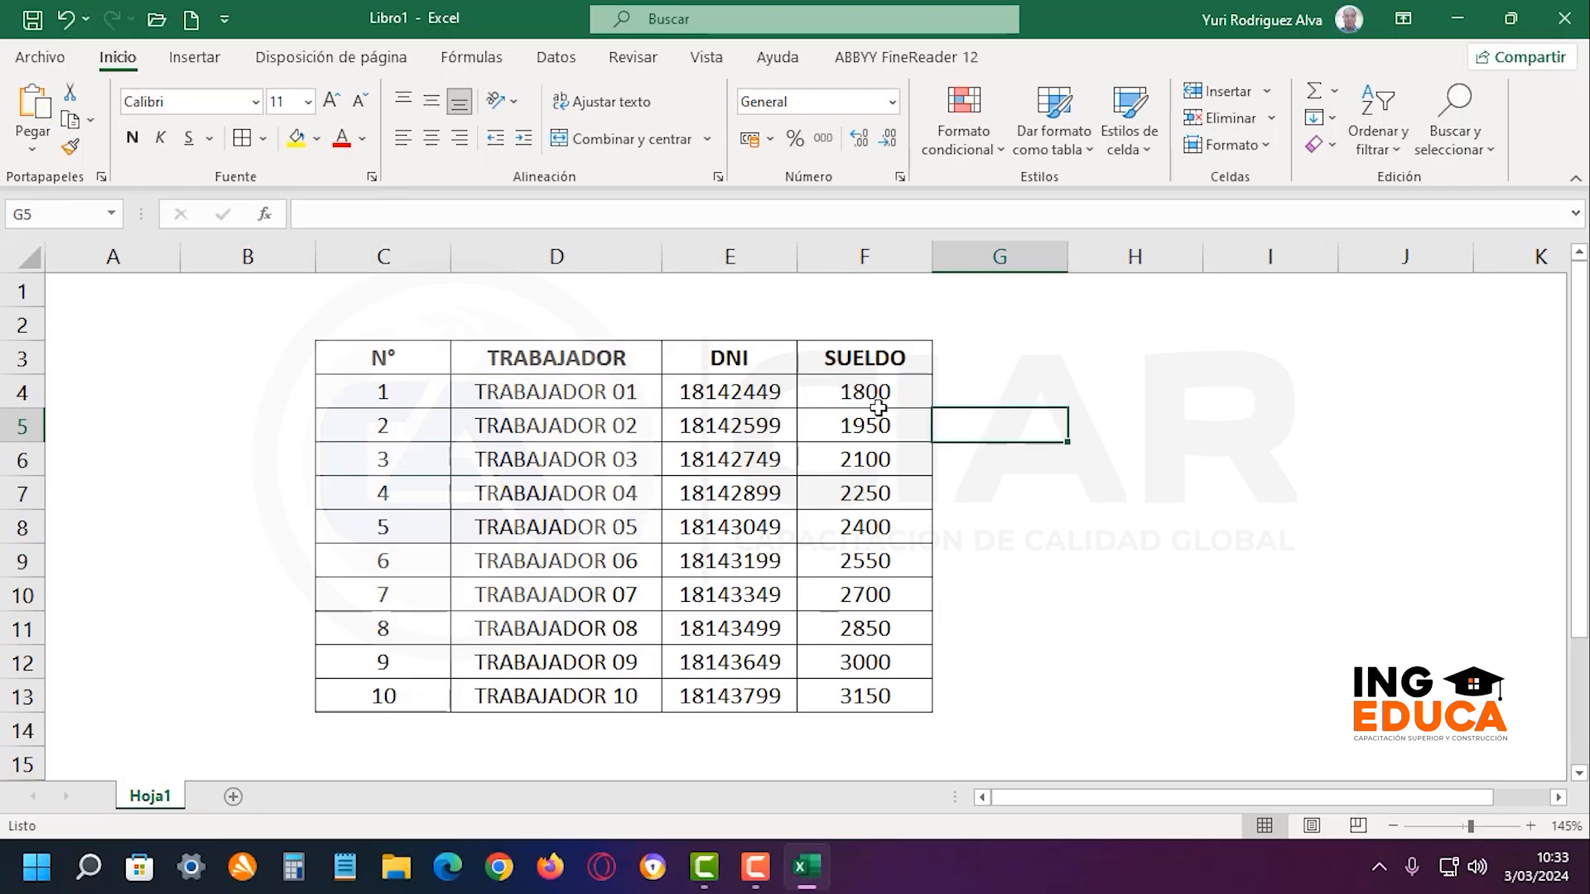
drag(398, 360, 841, 699)
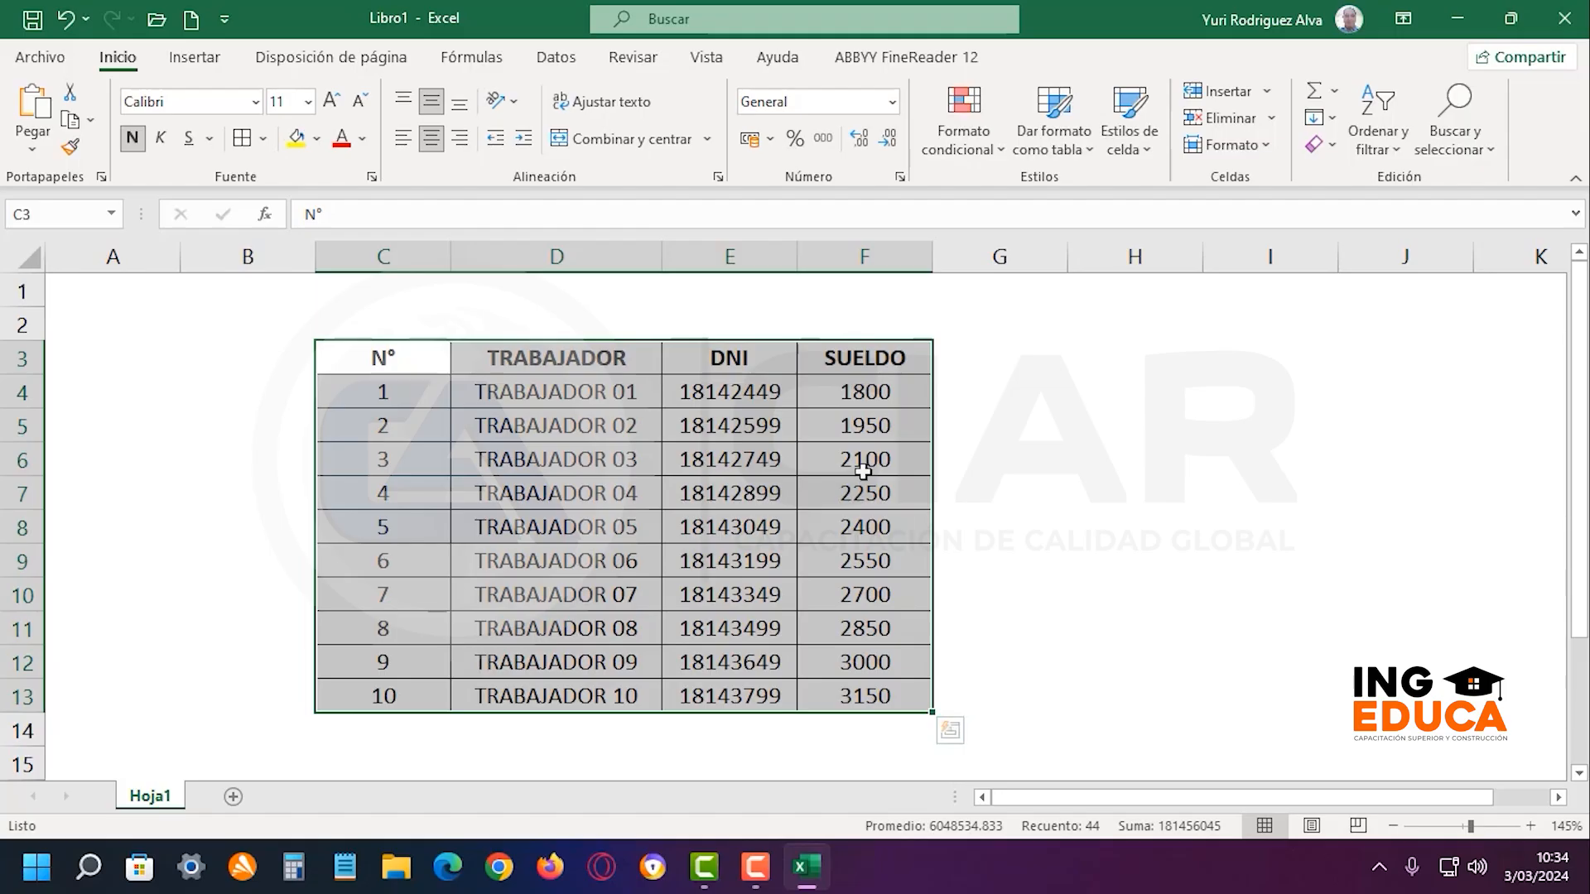
click(610, 368)
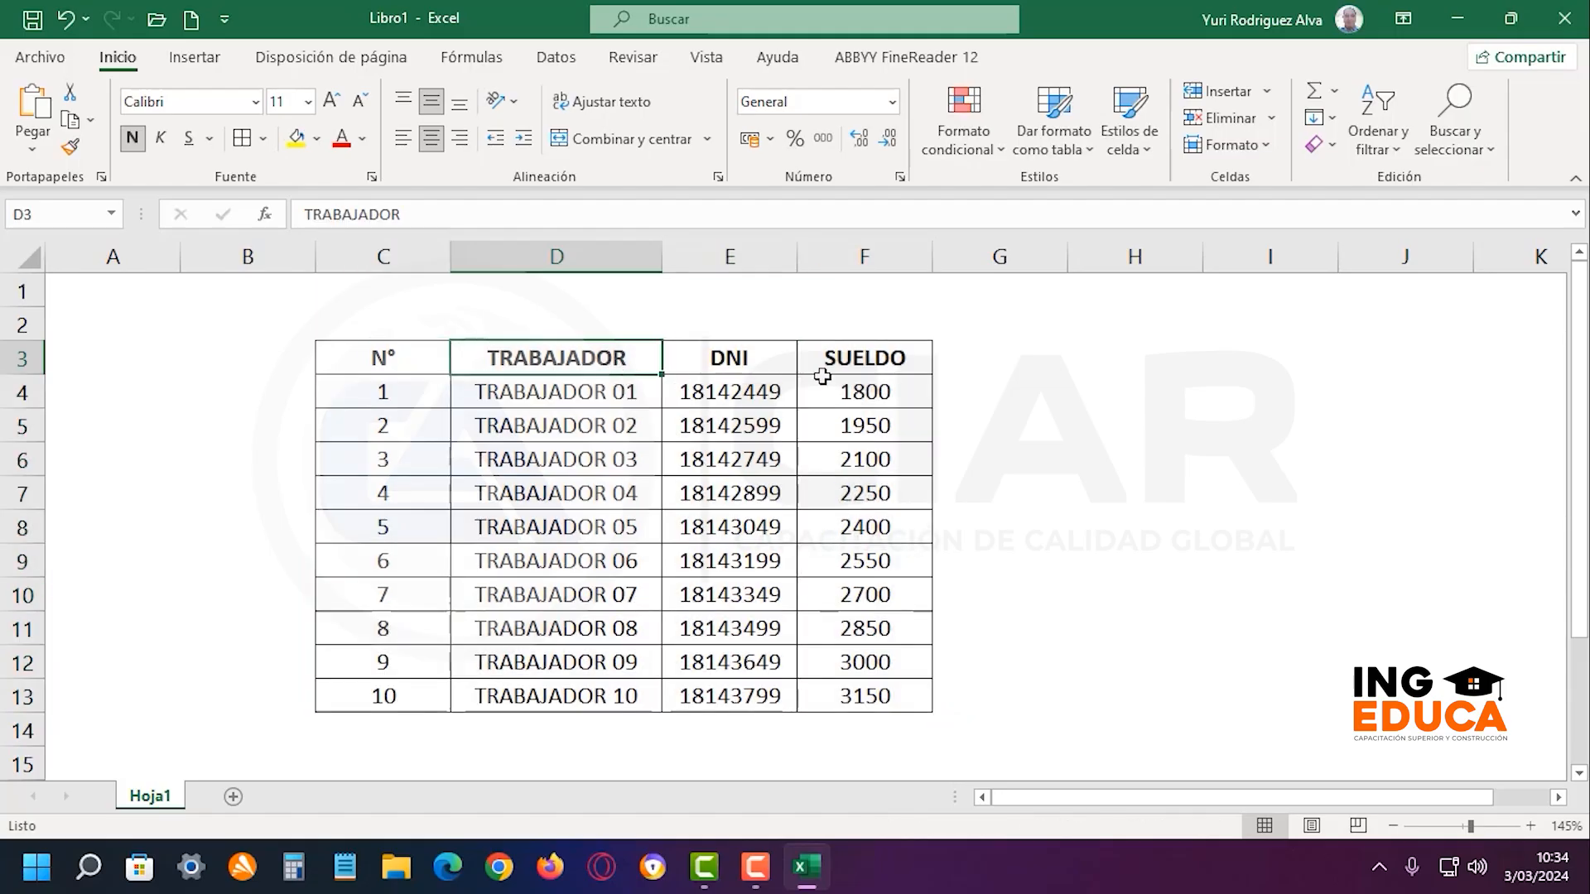
drag(966, 359, 1254, 356)
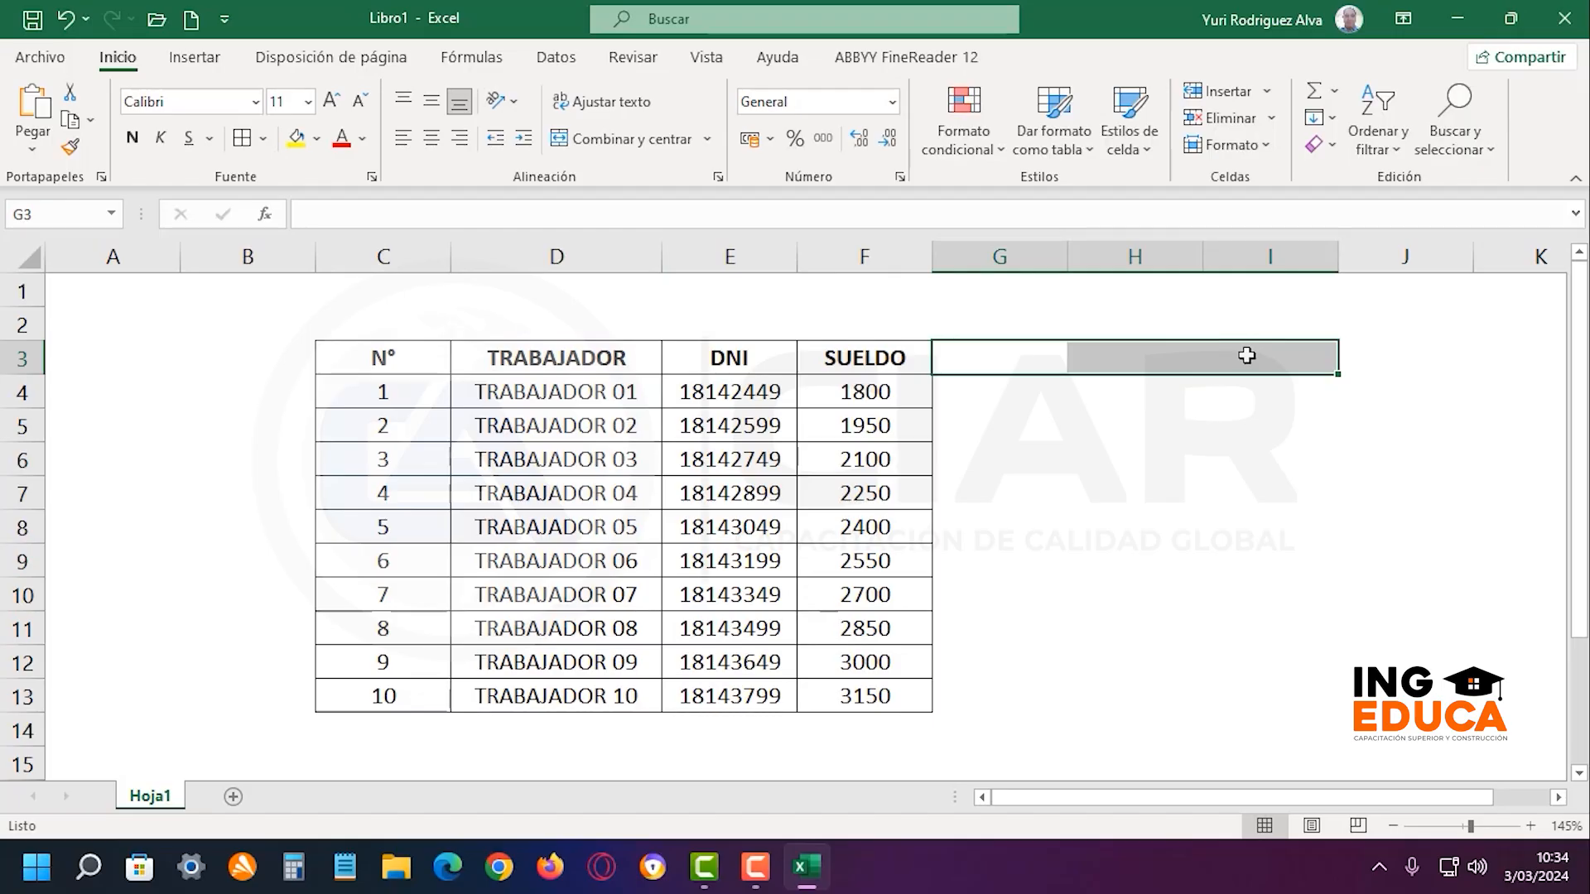
click(979, 421)
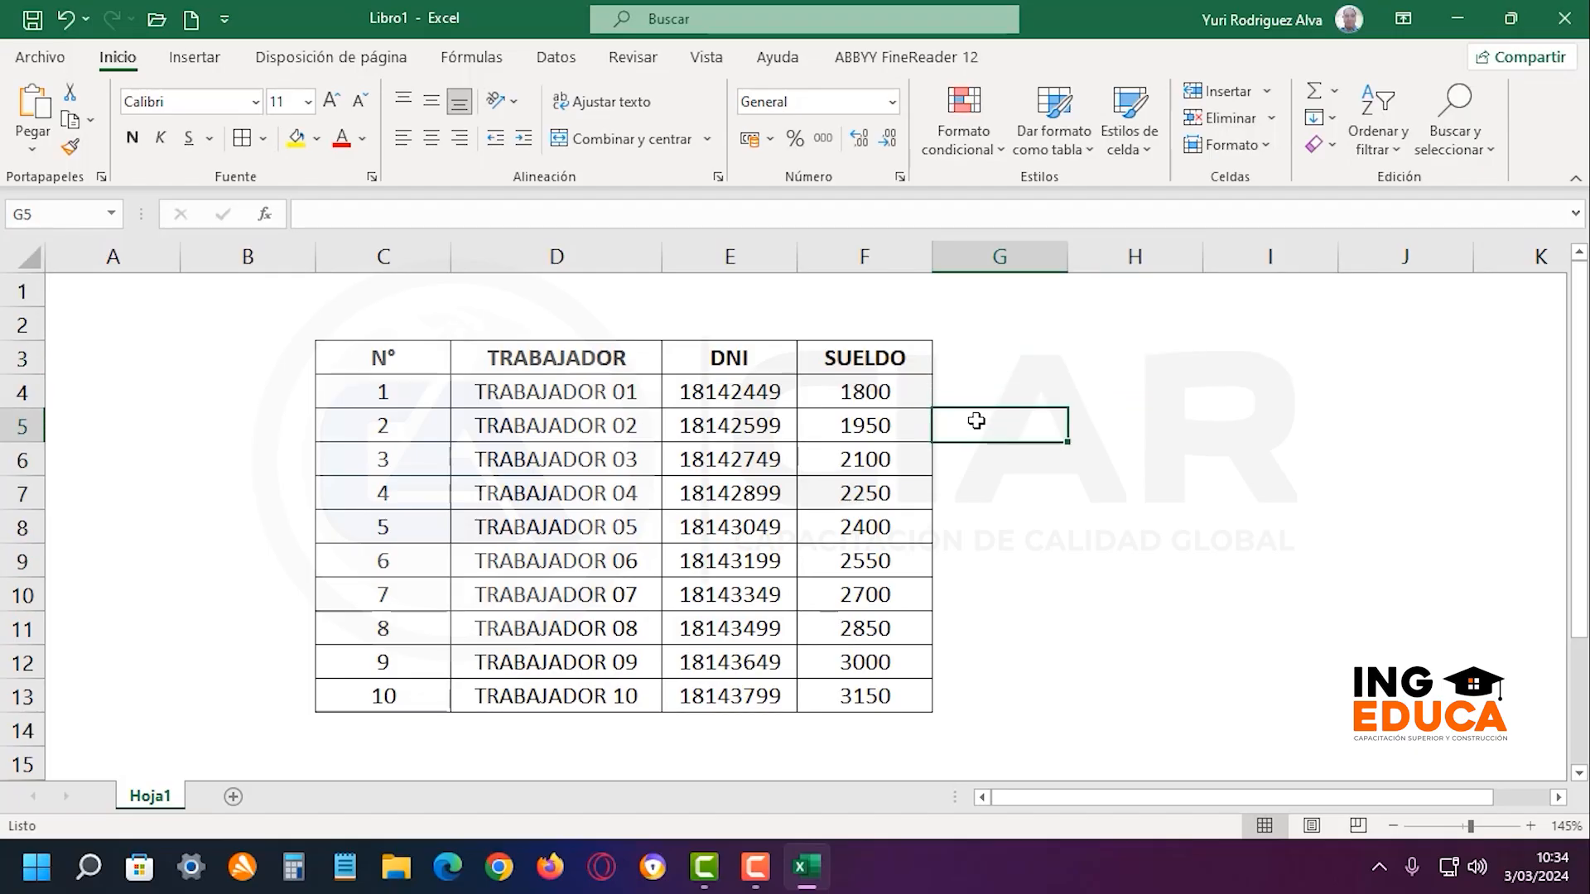
drag(1058, 334, 1270, 642)
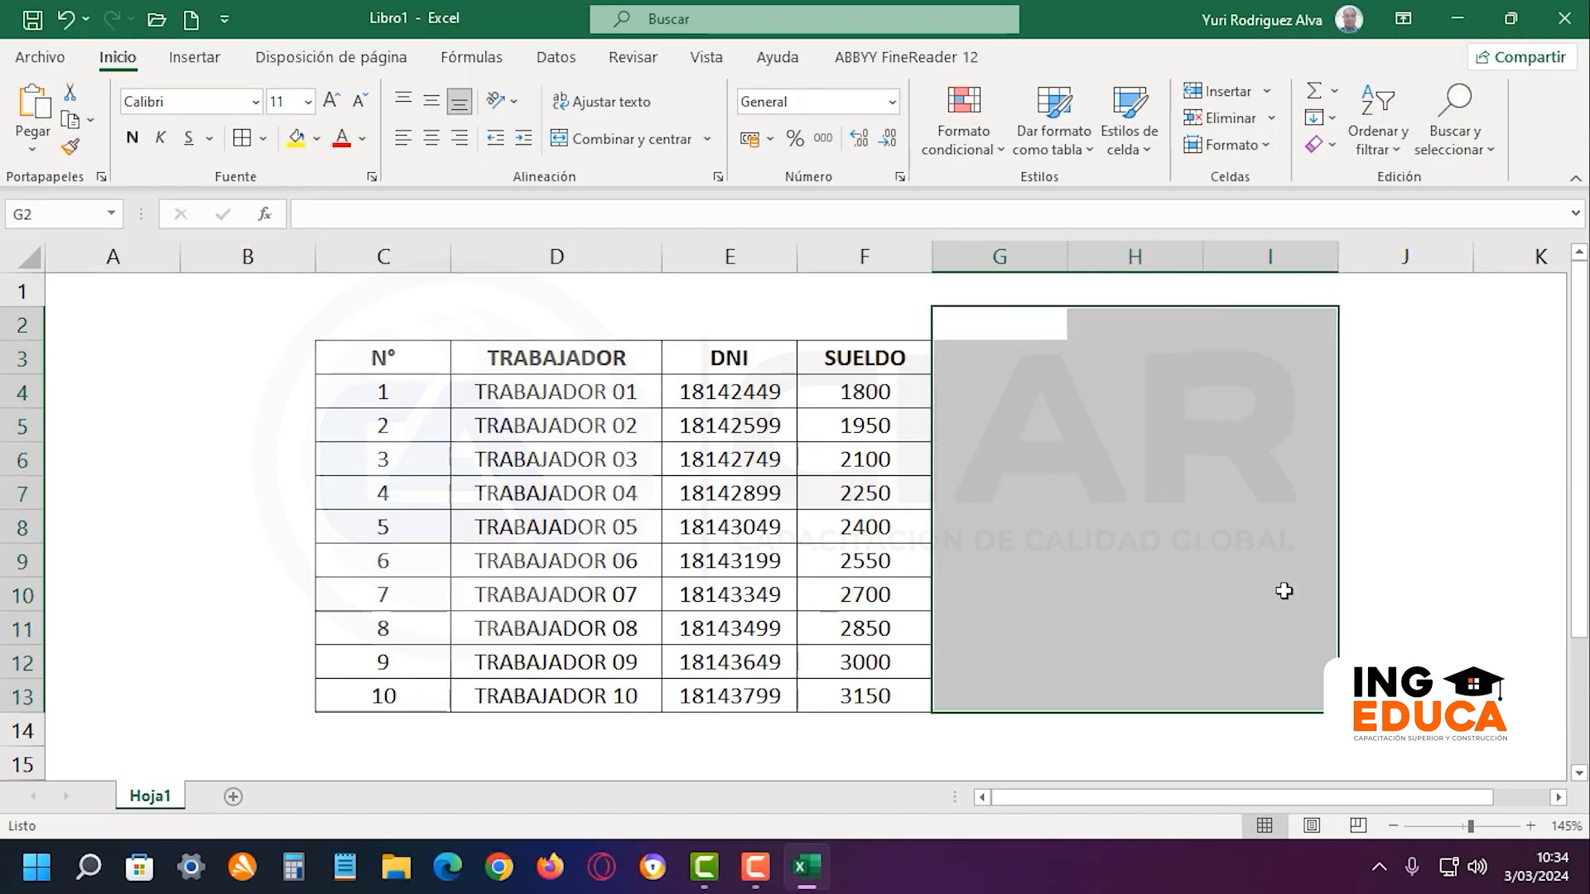
click(1299, 559)
drag(1036, 323, 1111, 474)
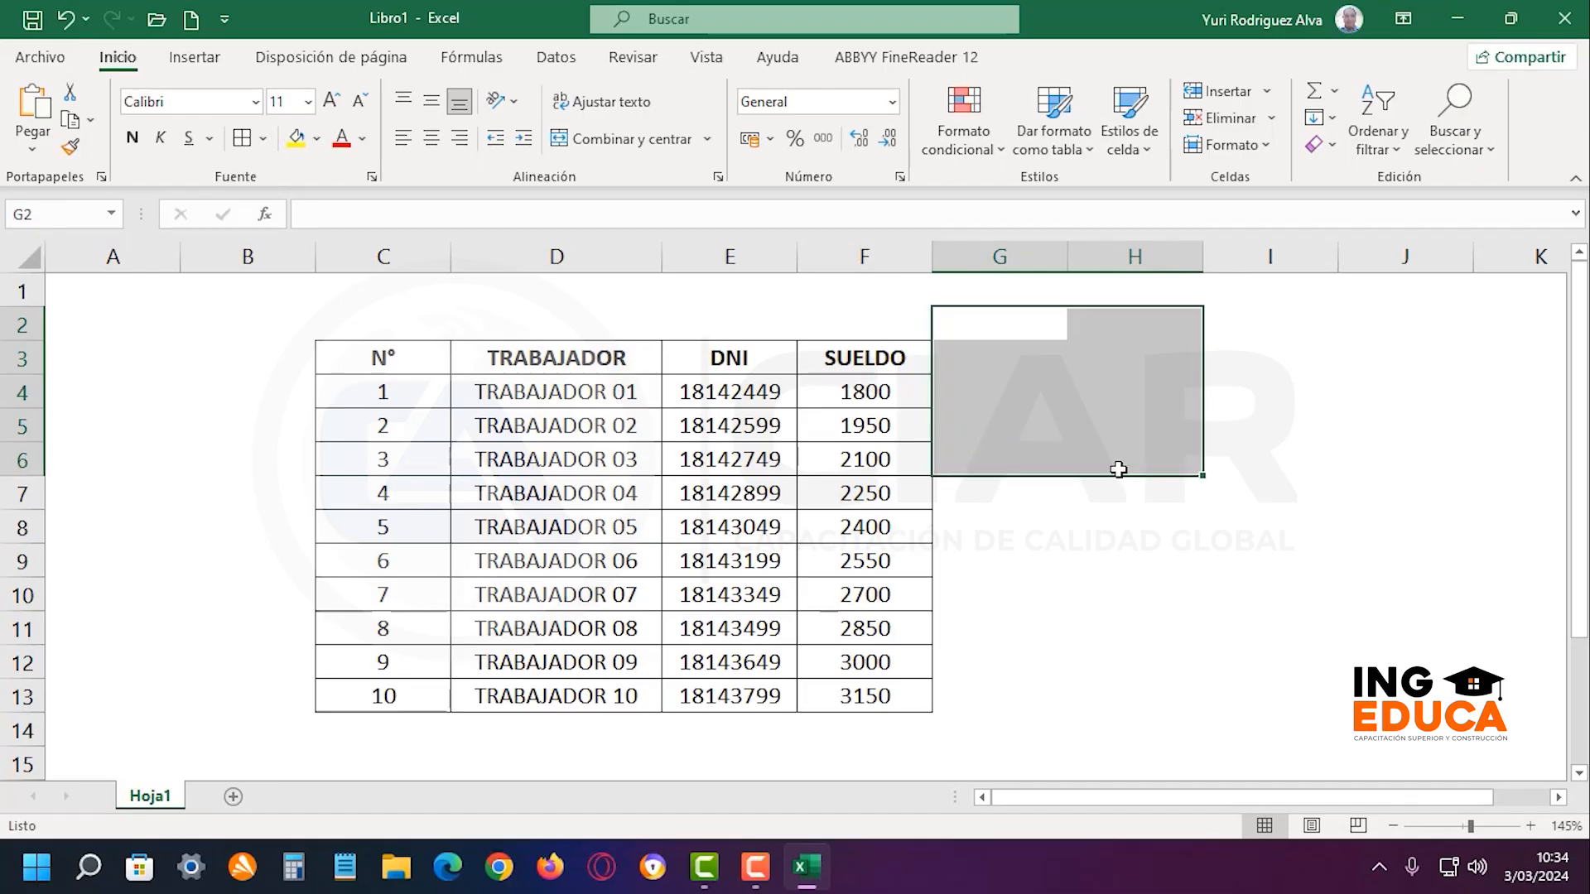
click(1117, 466)
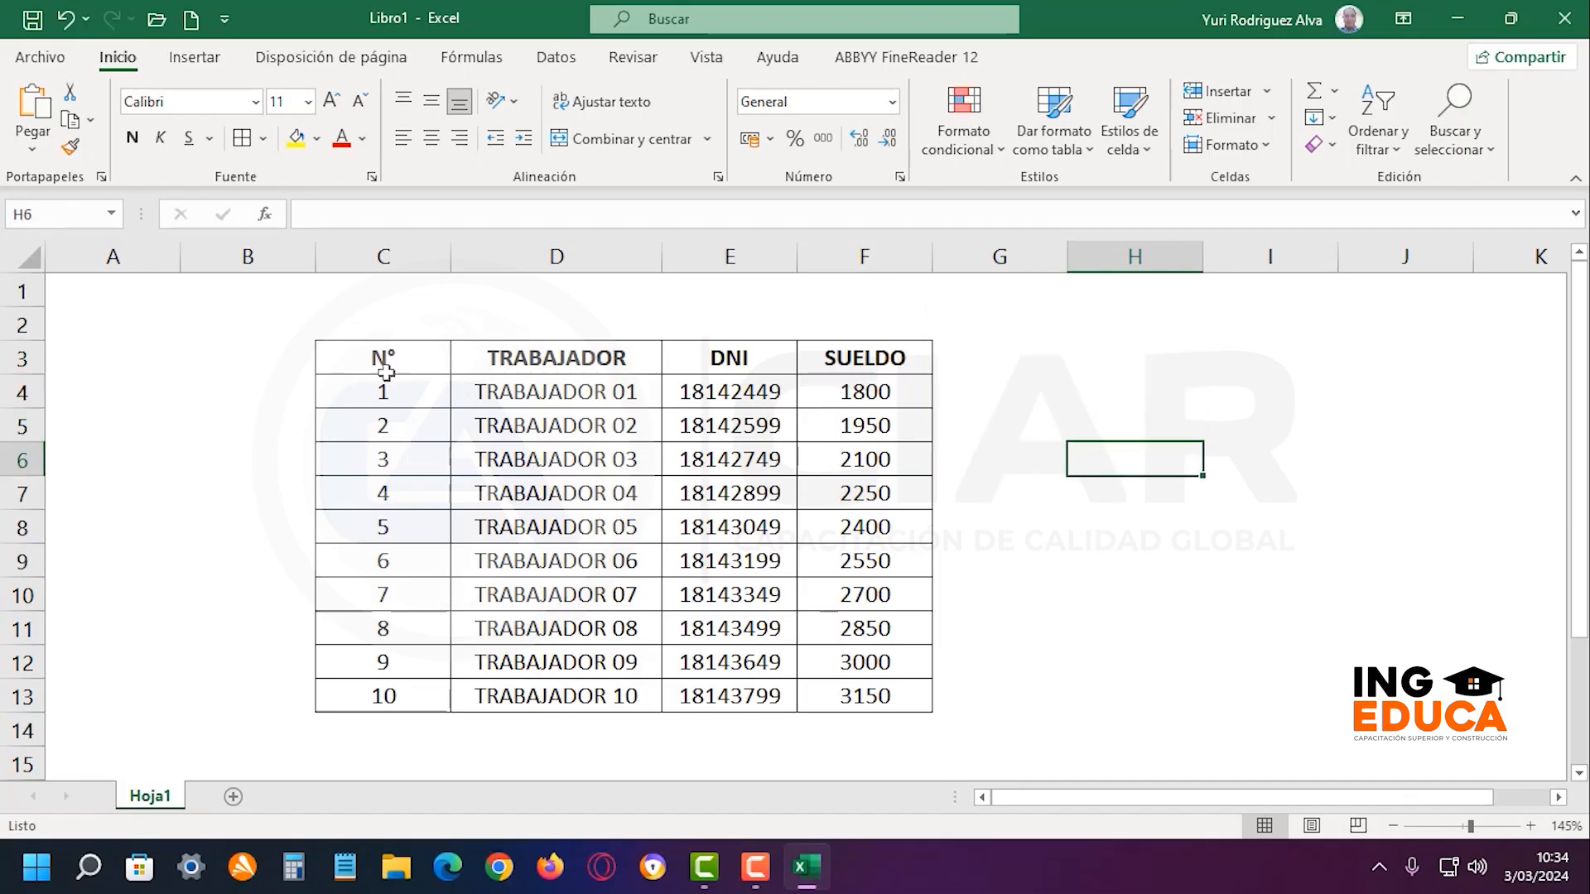
Open the cell format settings for C3:F13 and examine the number, alignment, font, border, fill and protection options
drag(390, 358, 843, 687)
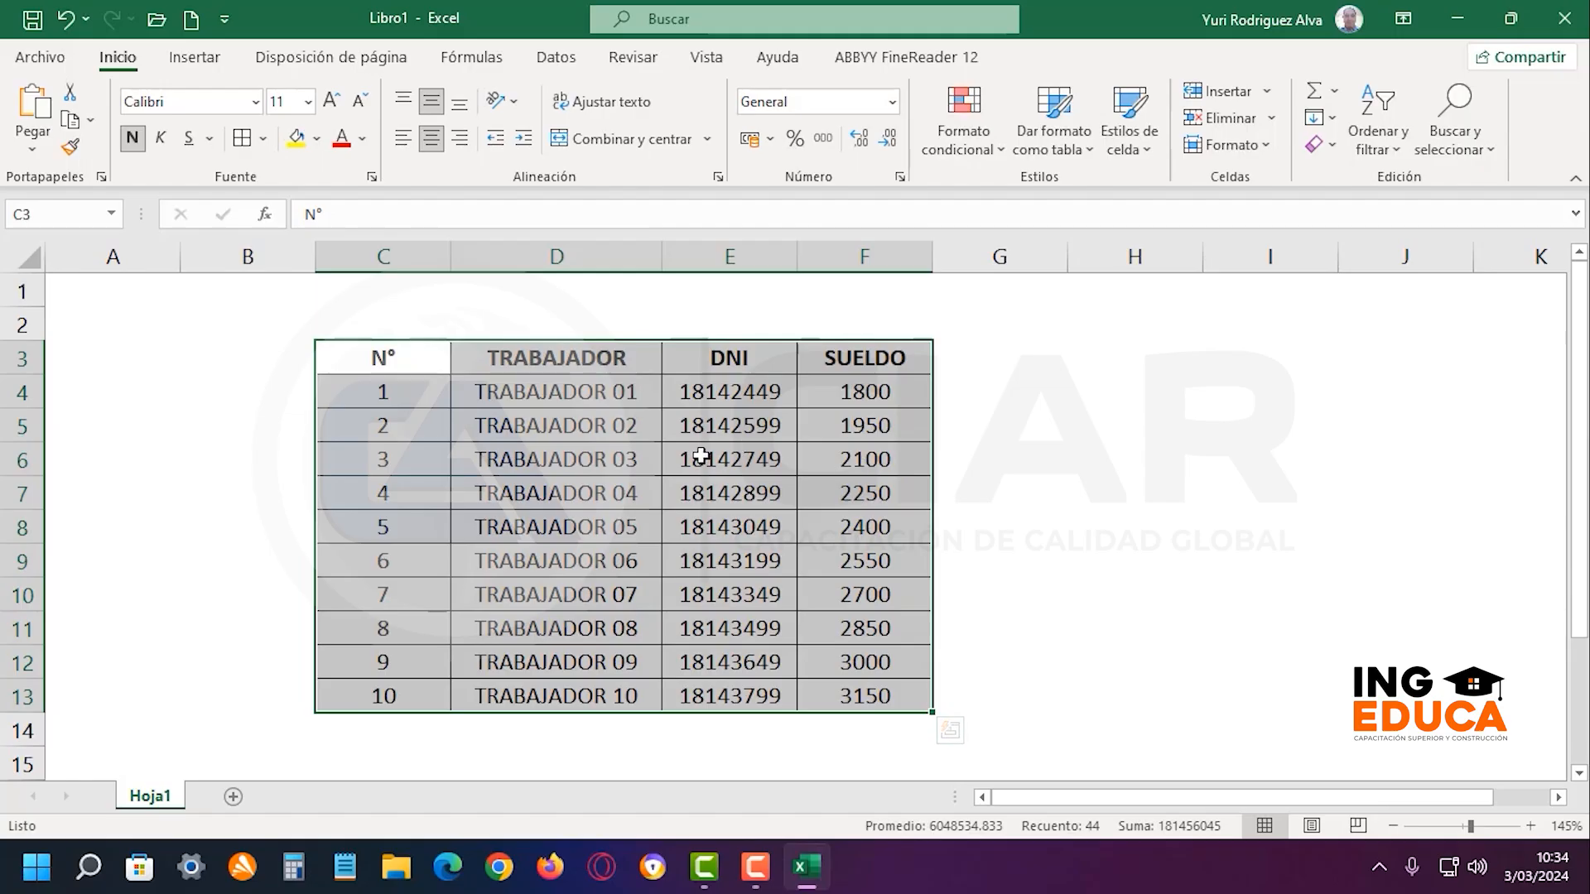
right_click(498, 478)
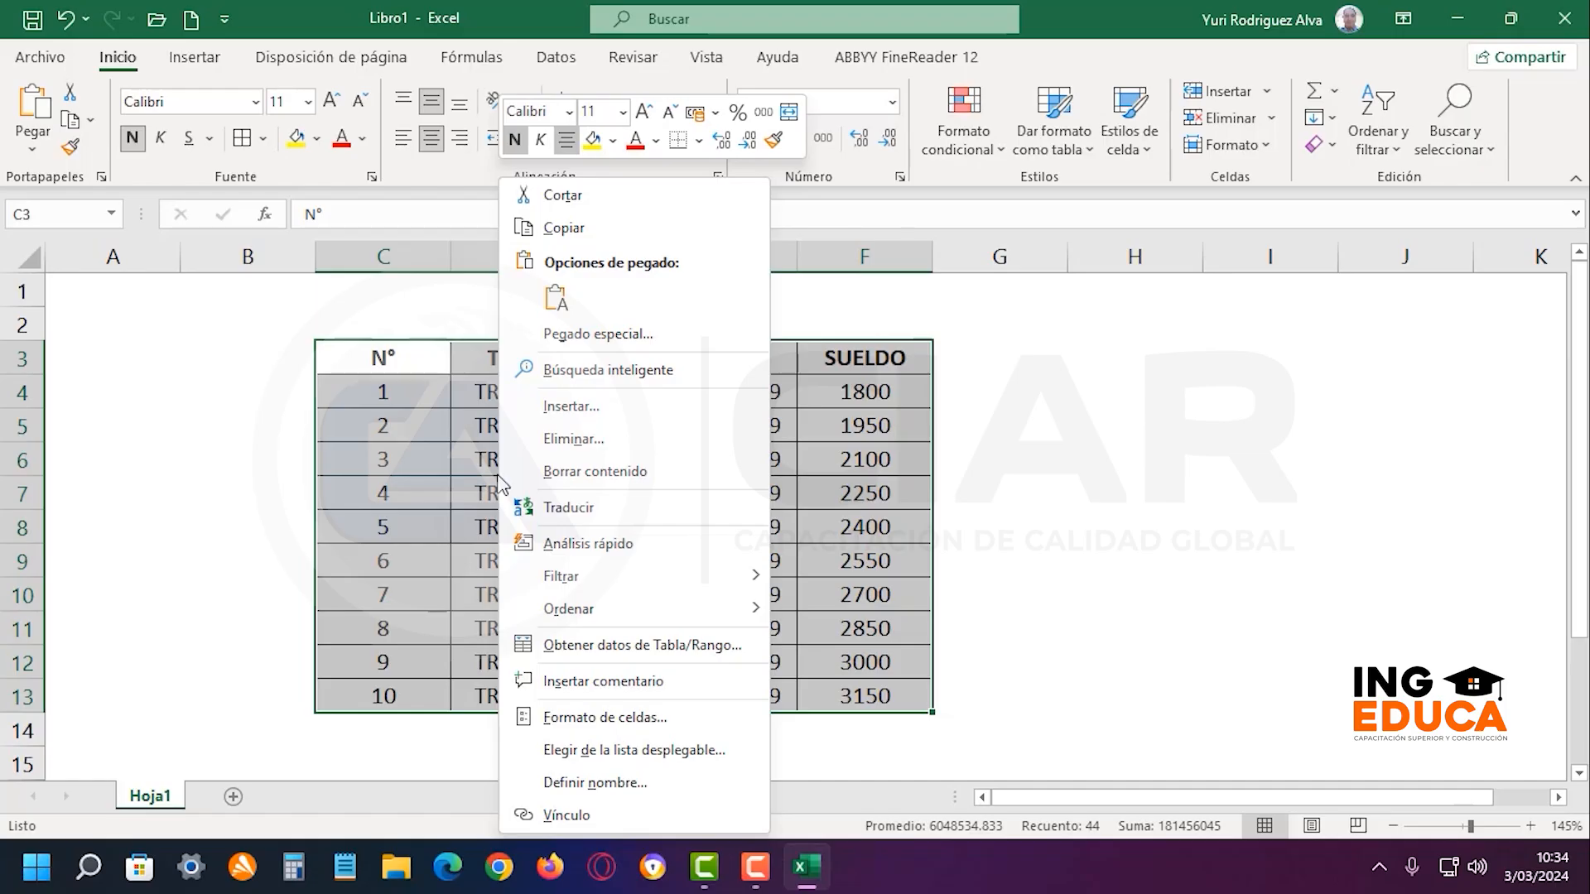
click(706, 718)
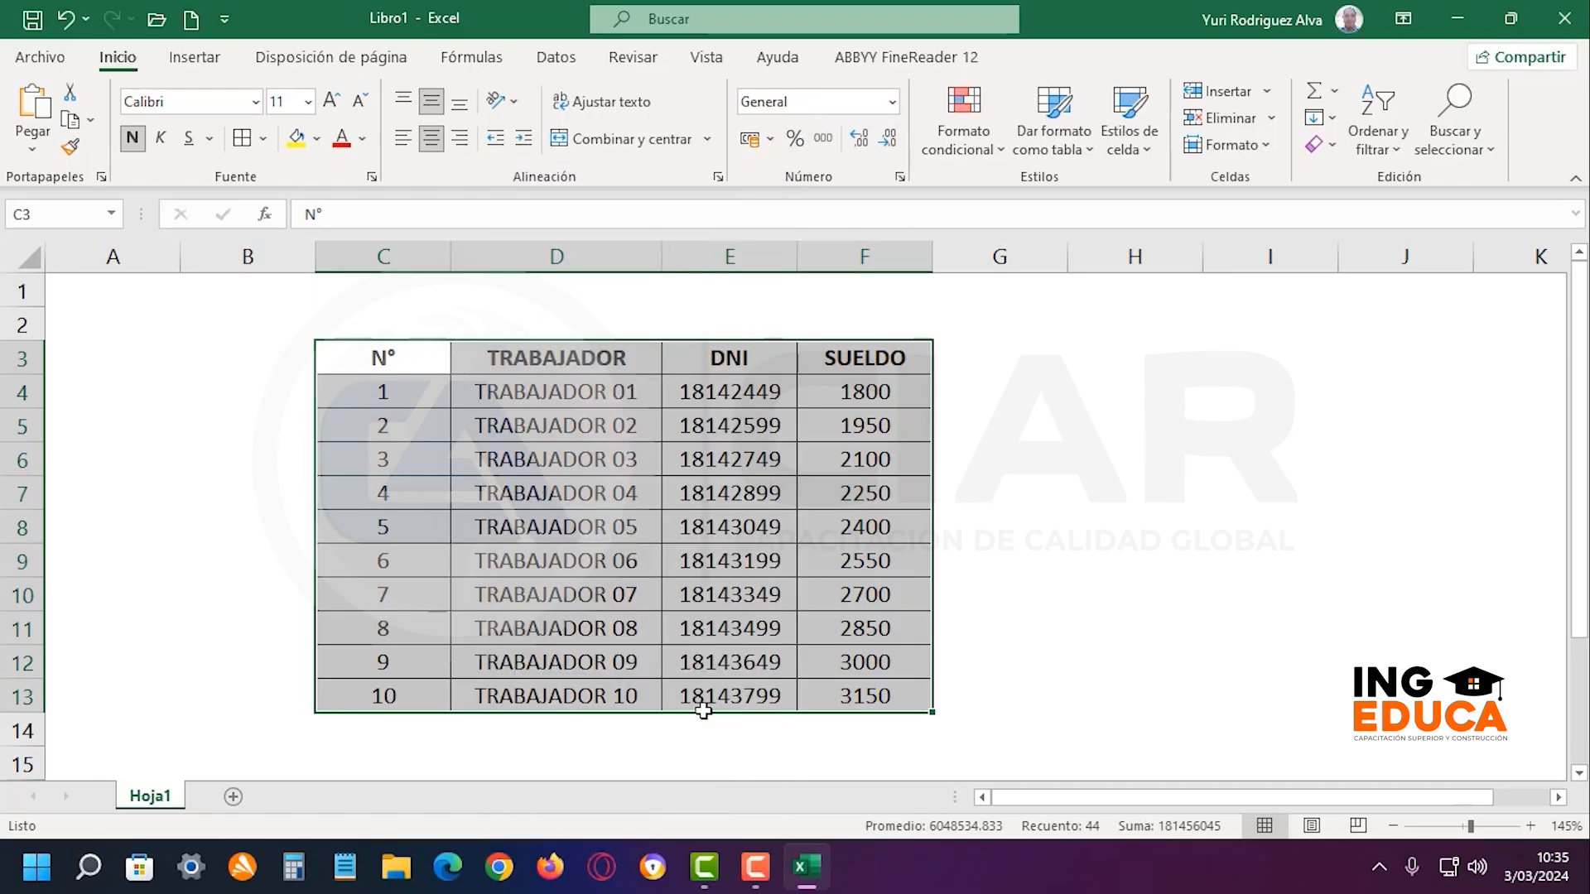
drag(807, 292, 966, 122)
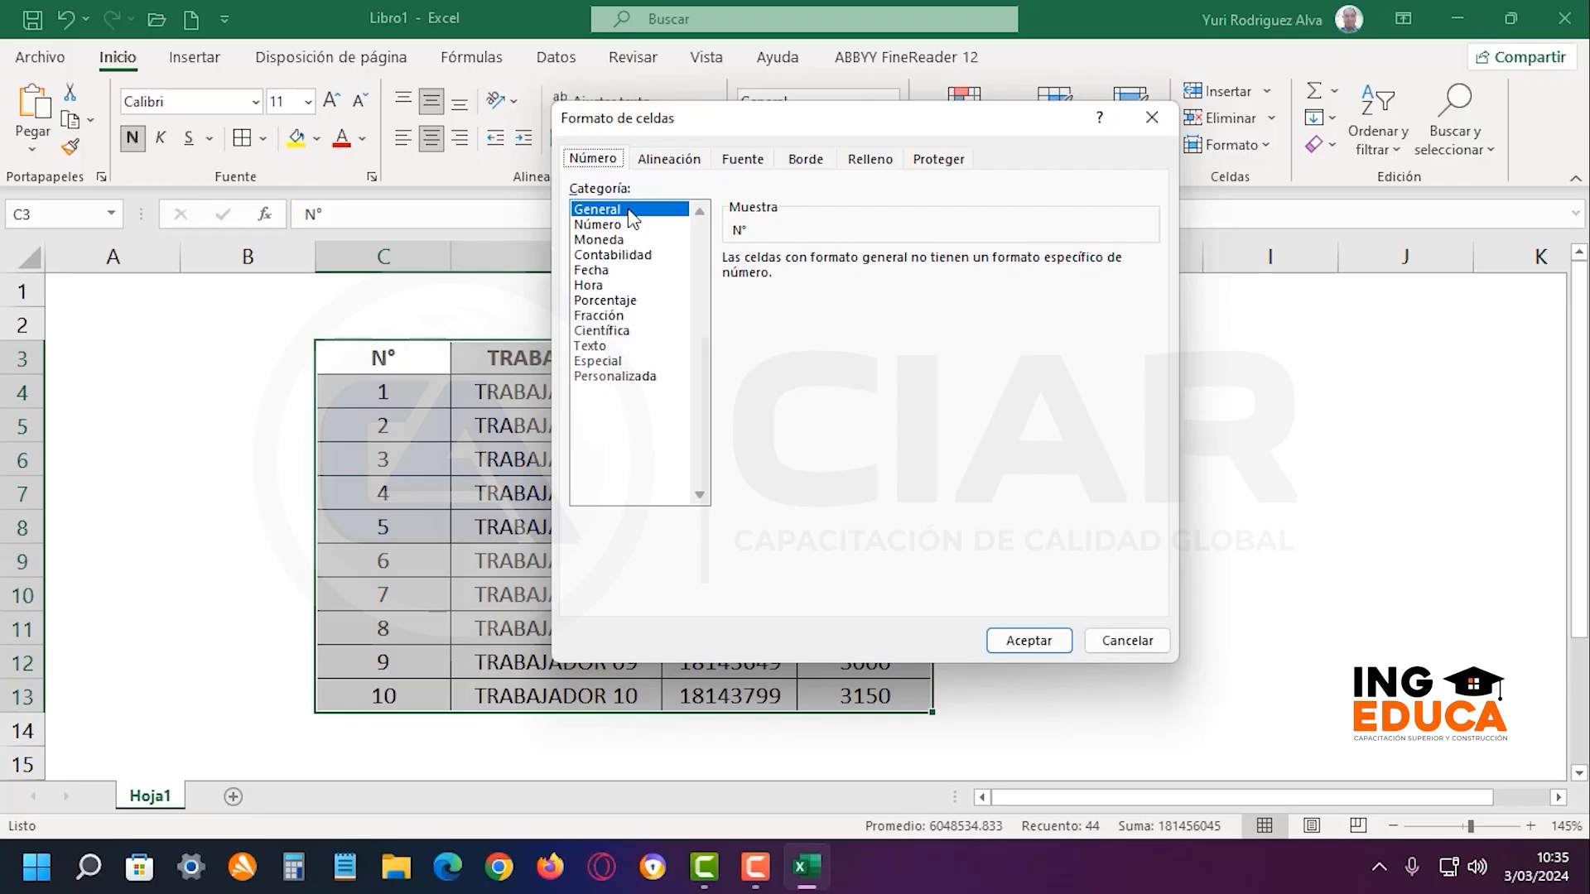
click(671, 163)
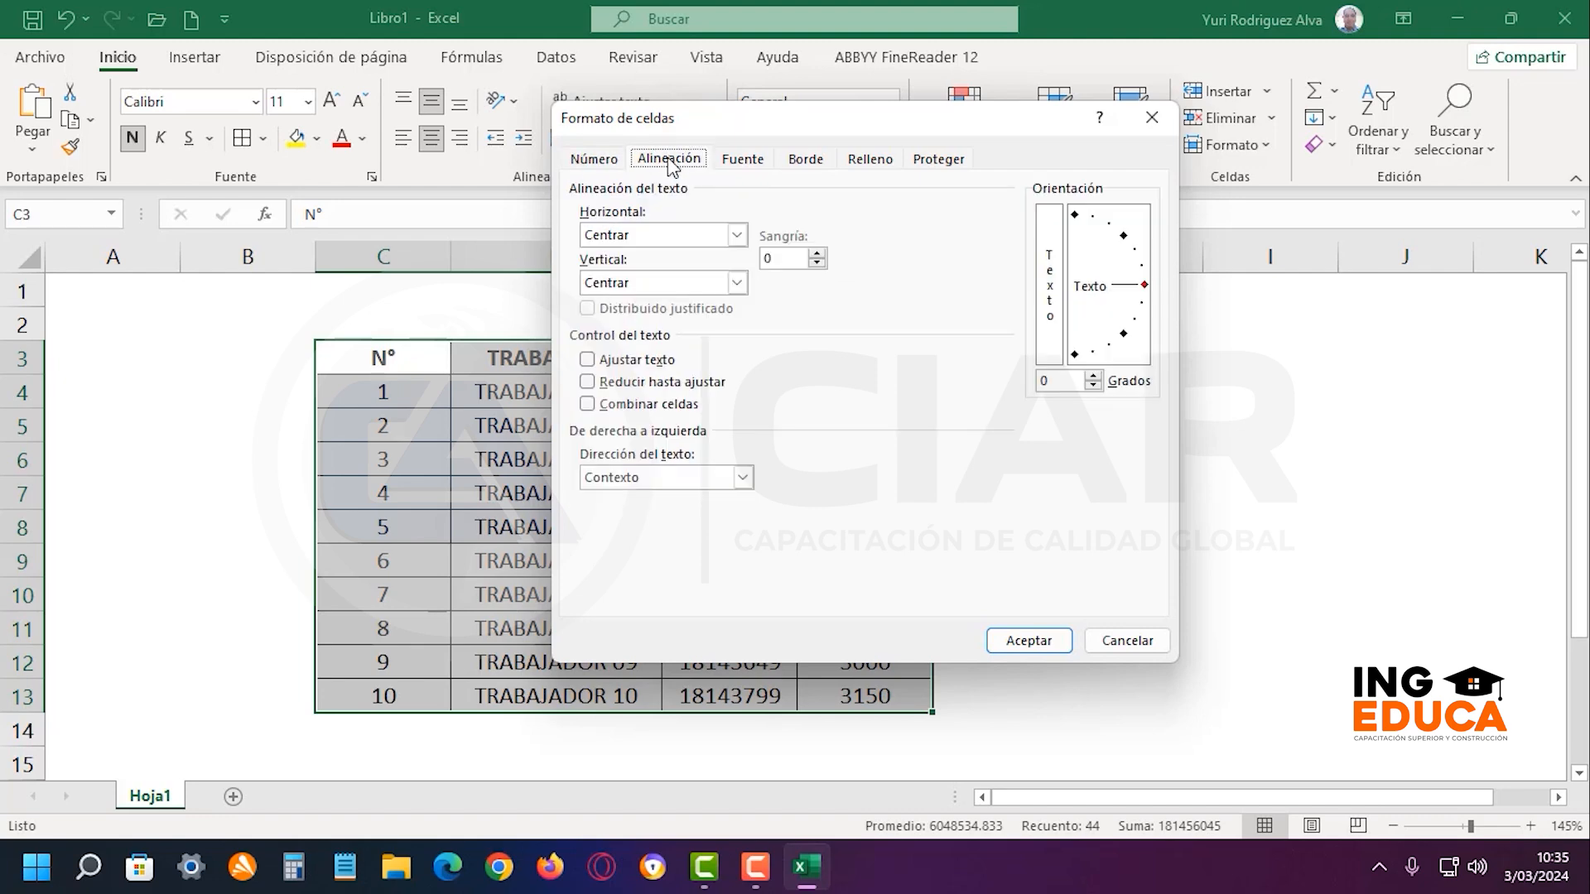
click(742, 161)
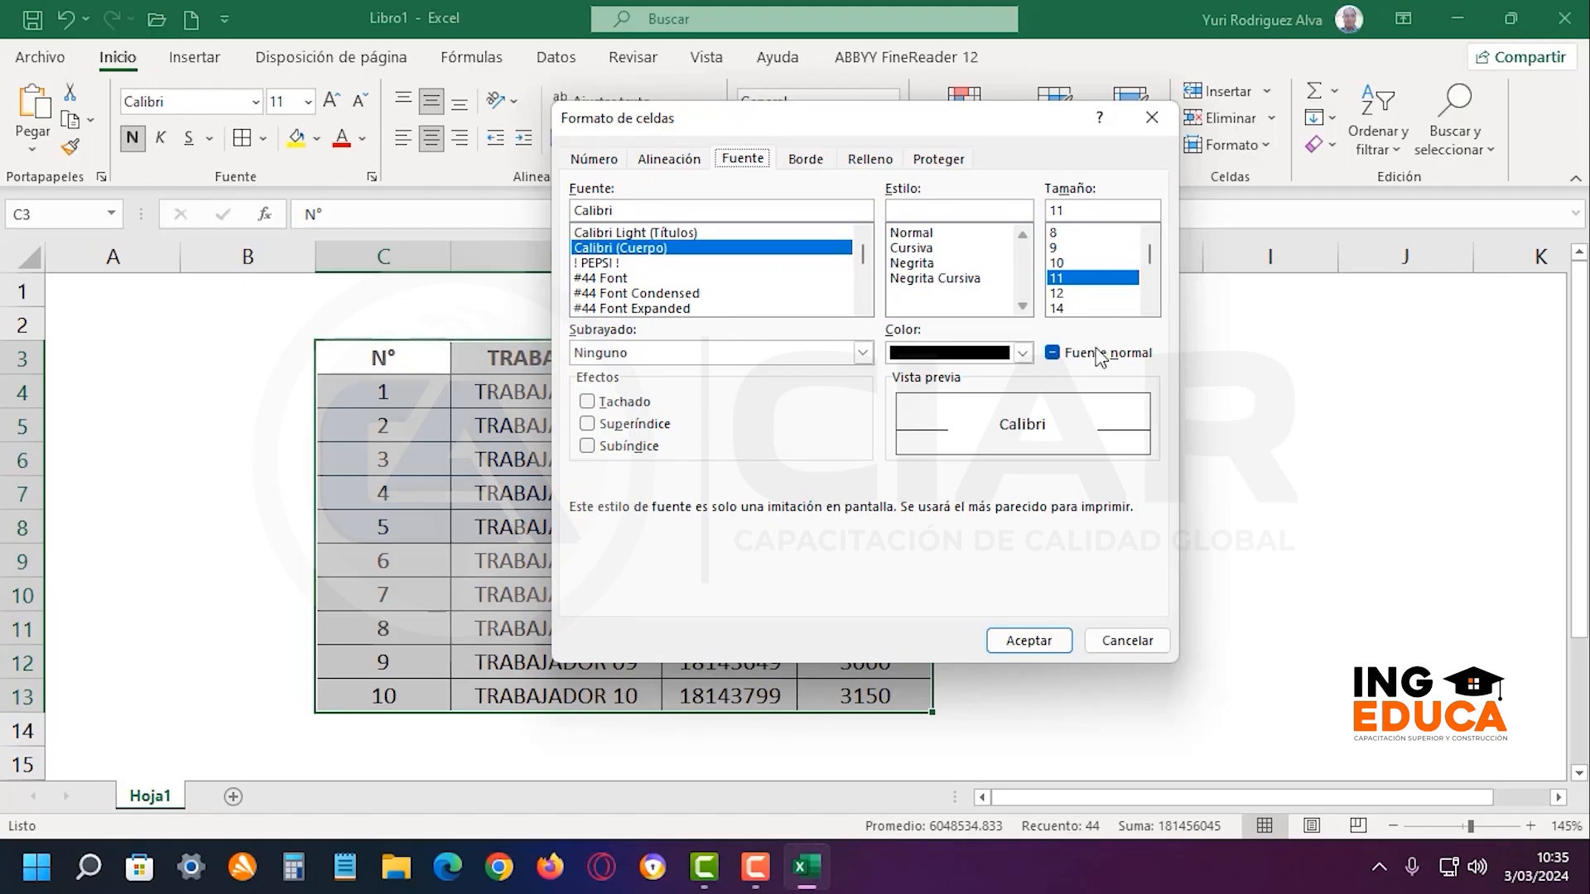
click(808, 160)
click(886, 166)
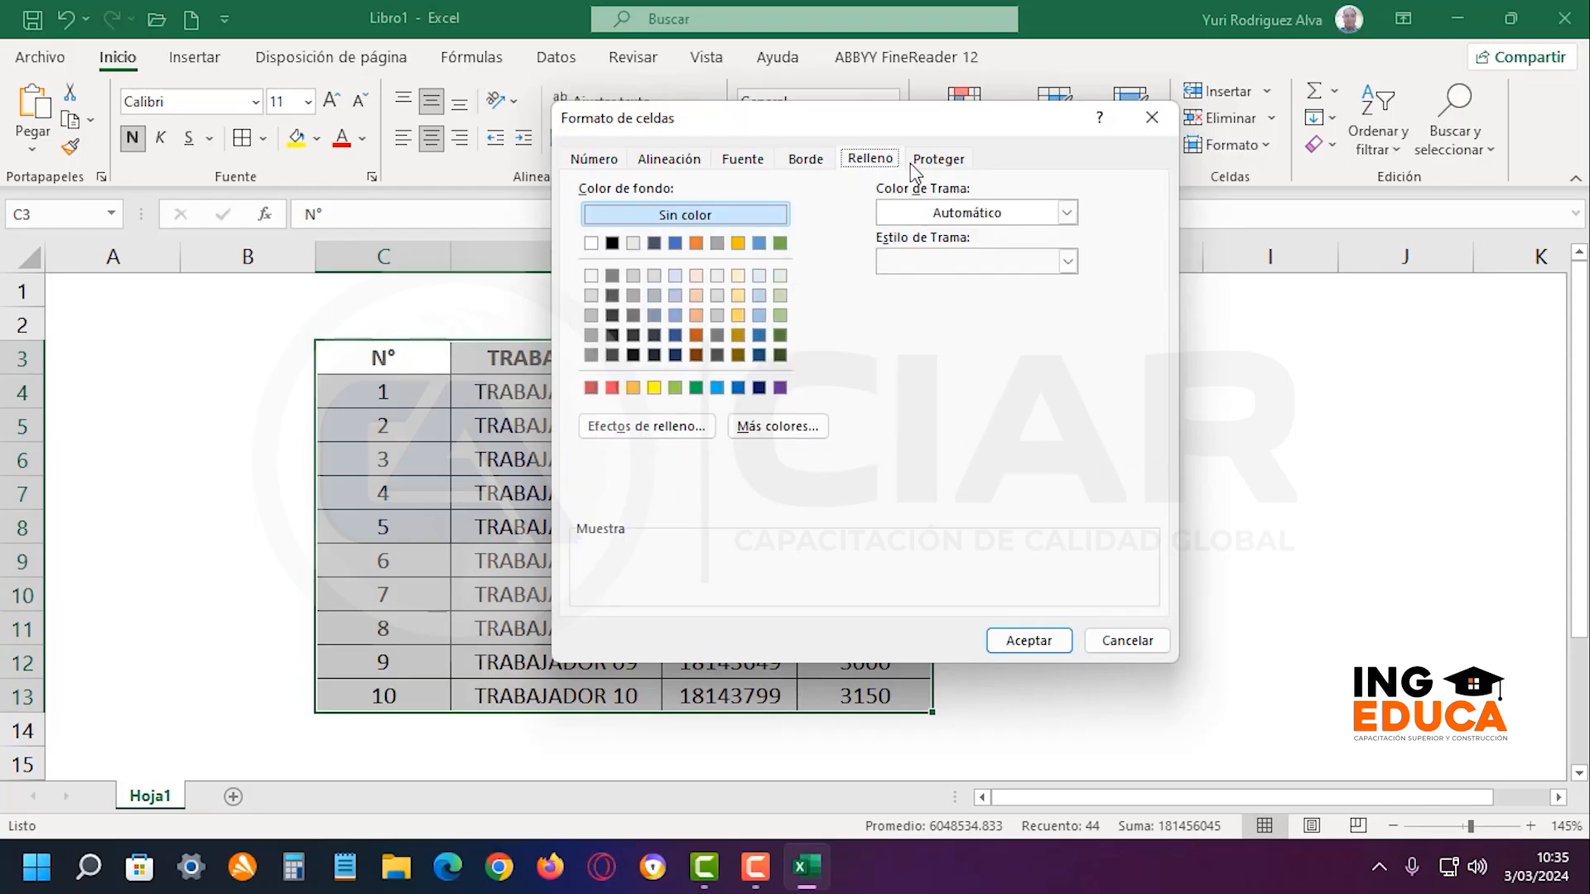
click(914, 170)
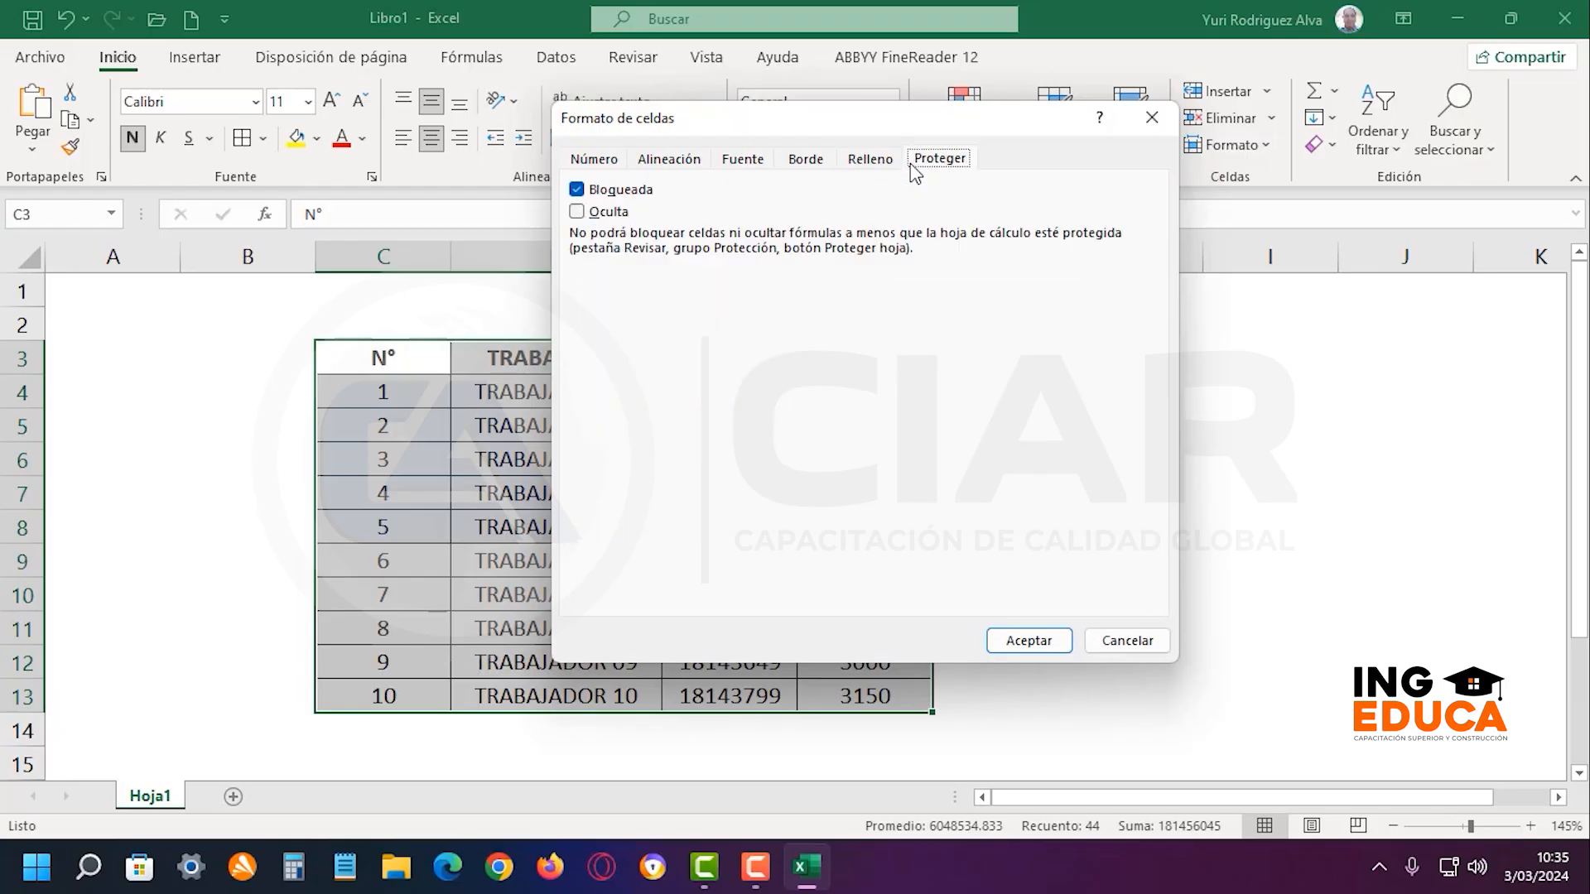
click(594, 160)
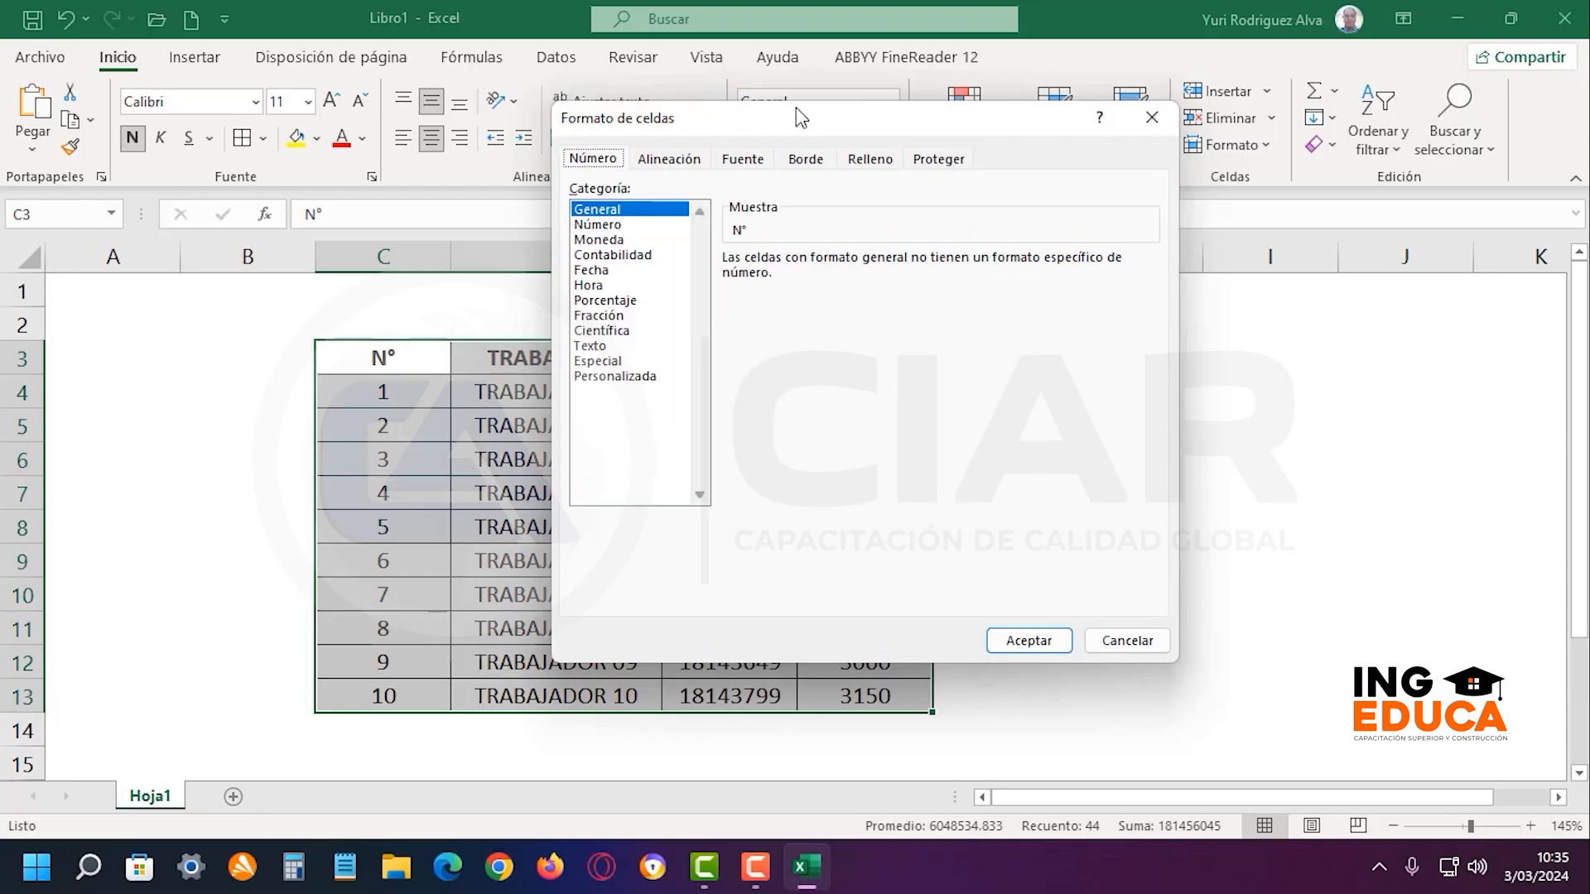
drag(816, 128, 809, 174)
click(817, 196)
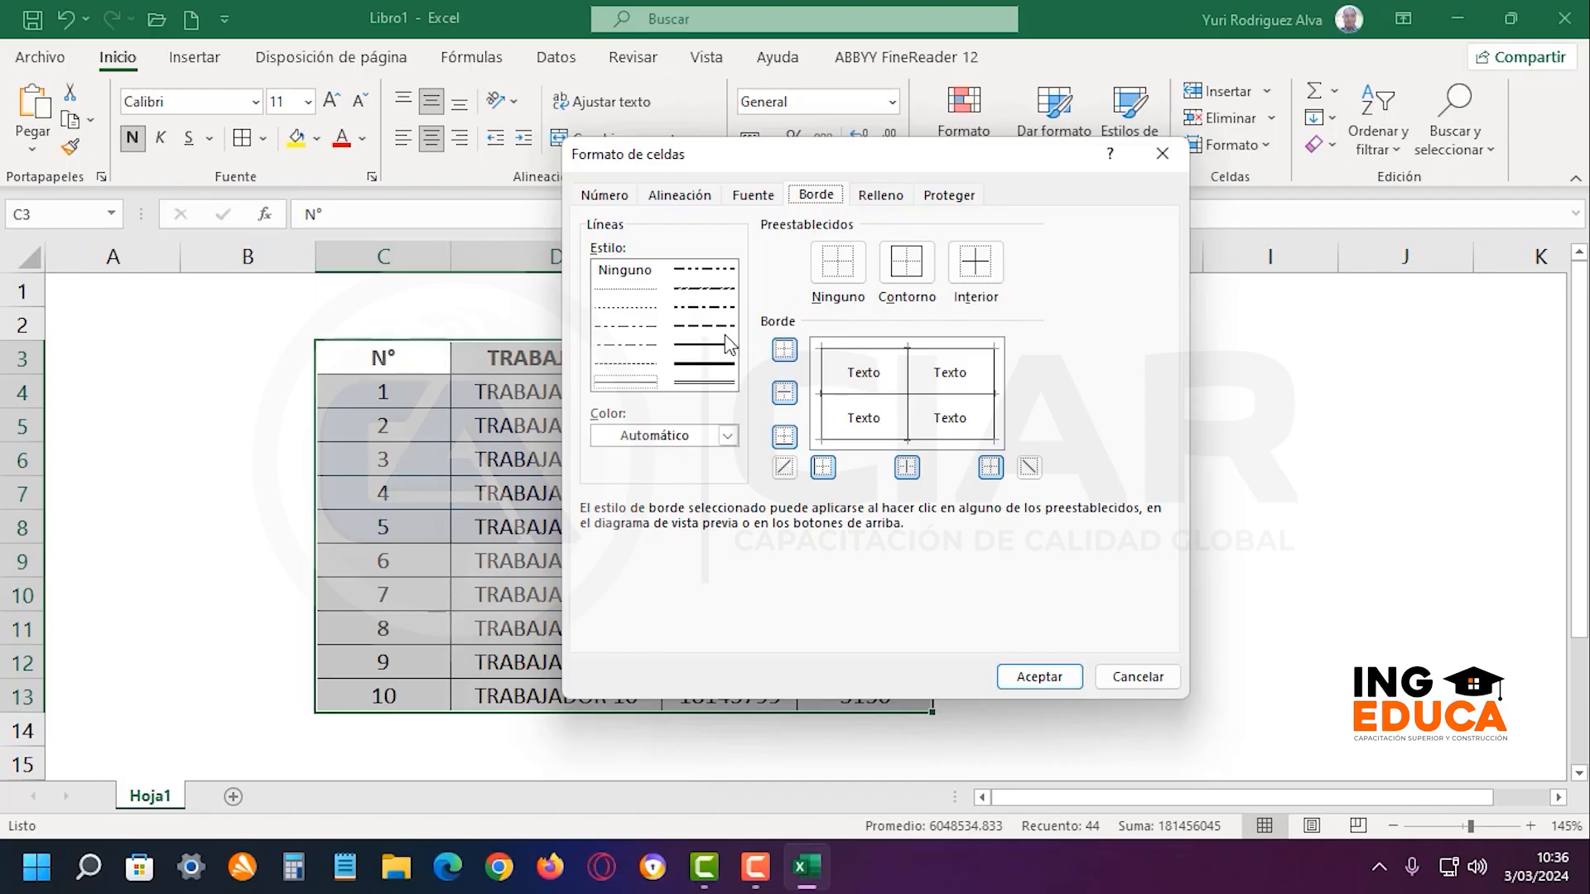
Try out several dashed, solid and double line styles for the table's borders
click(694, 271)
click(698, 289)
click(704, 307)
click(716, 344)
click(628, 272)
click(632, 386)
drag(871, 174, 1057, 209)
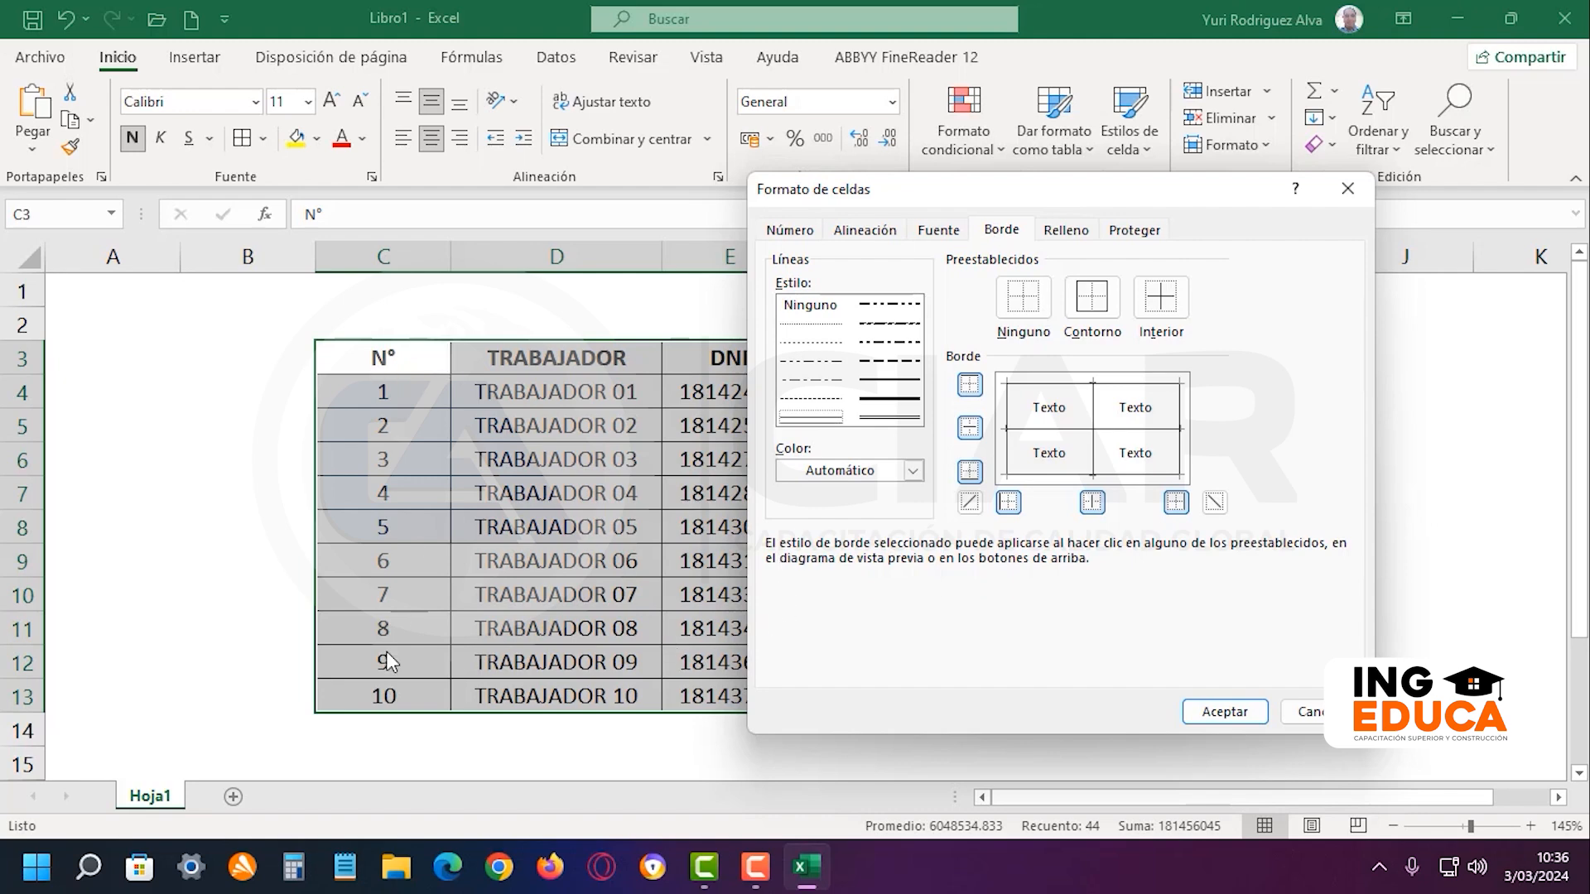
drag(1091, 201, 825, 171)
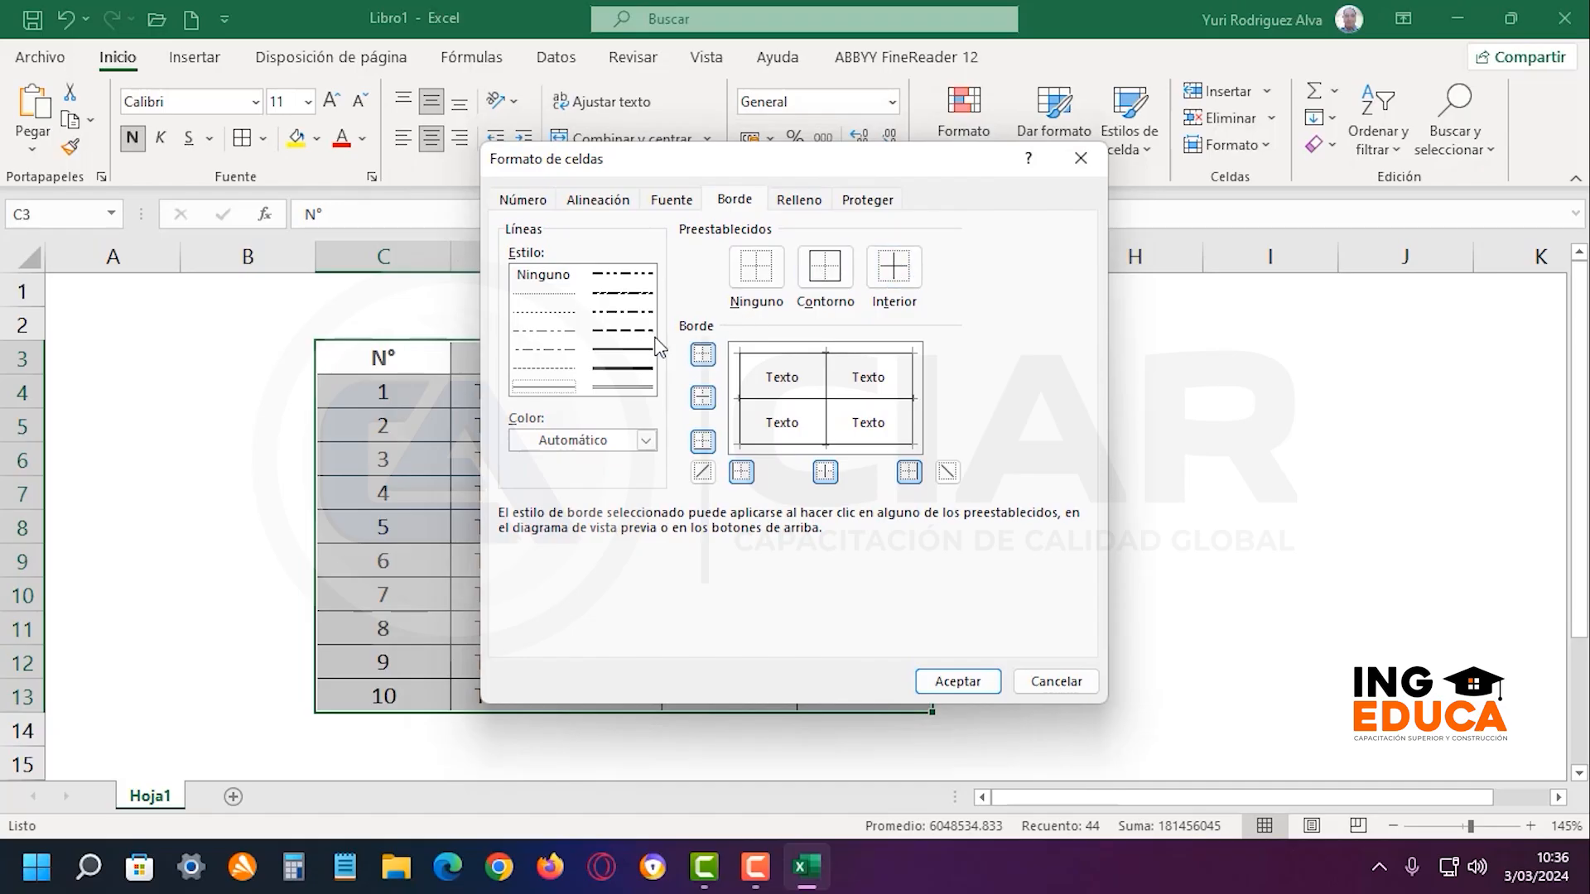
Set a medium solid blue line for both the outline and the inside borders of C3:F13
click(624, 368)
click(623, 351)
click(646, 440)
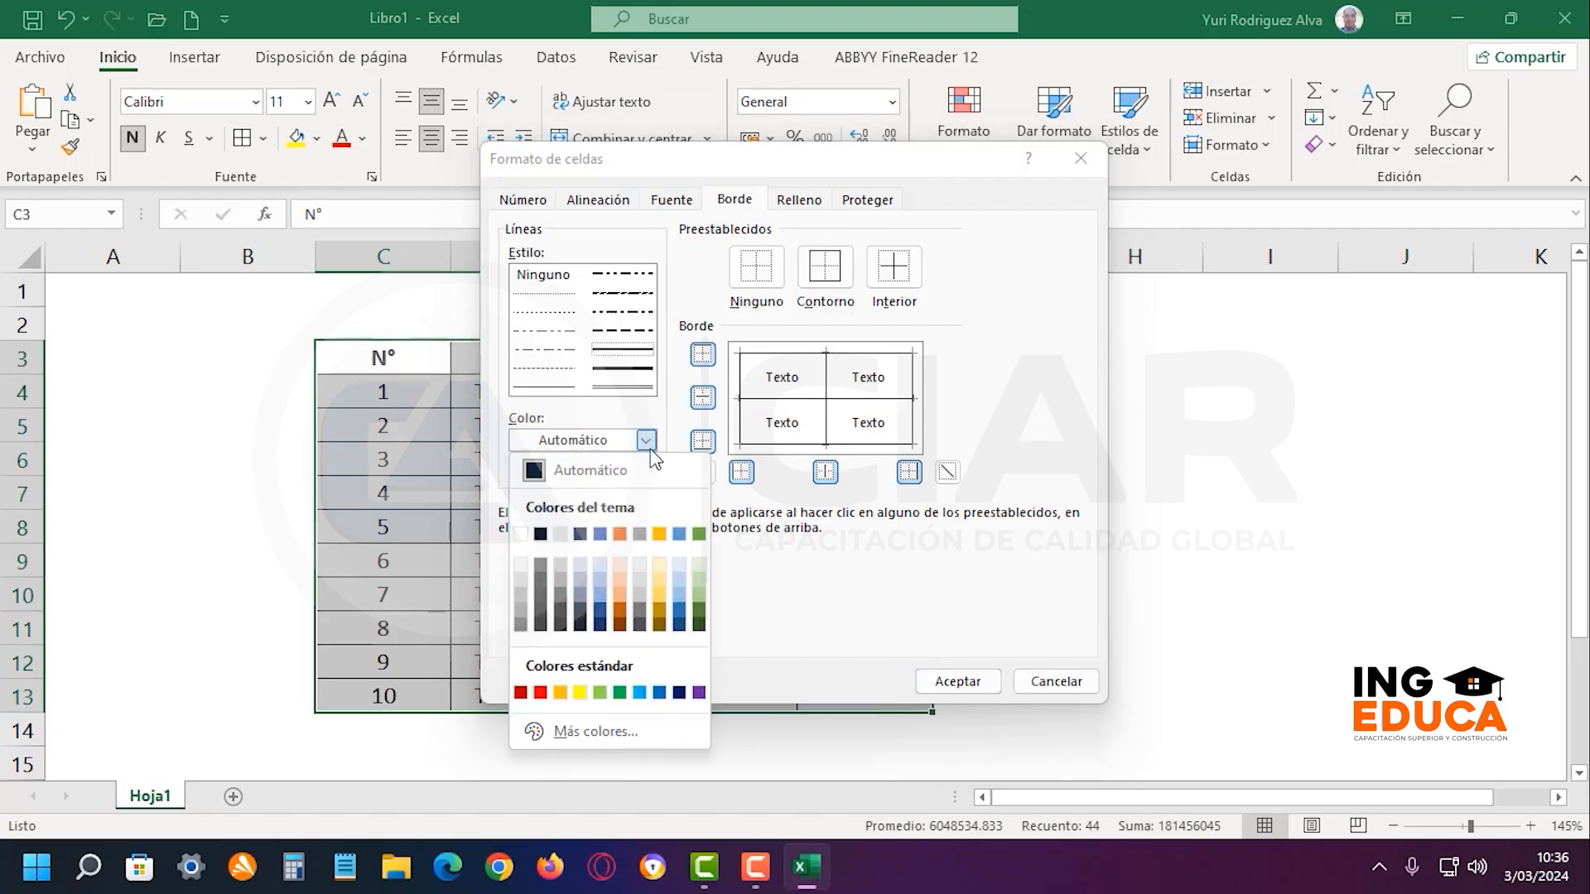
click(660, 693)
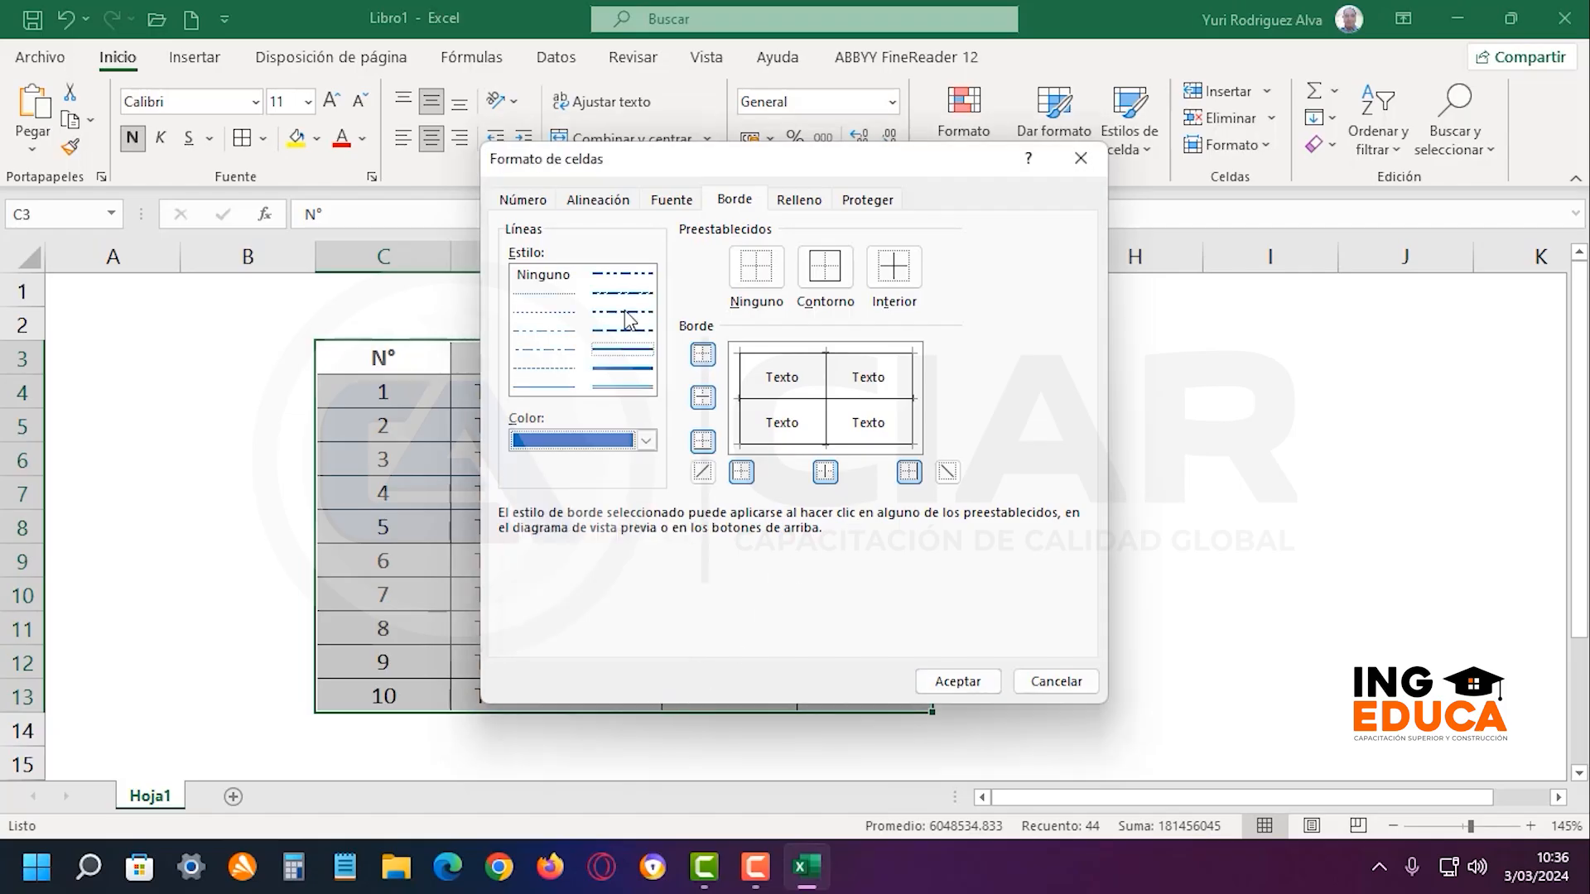
click(825, 280)
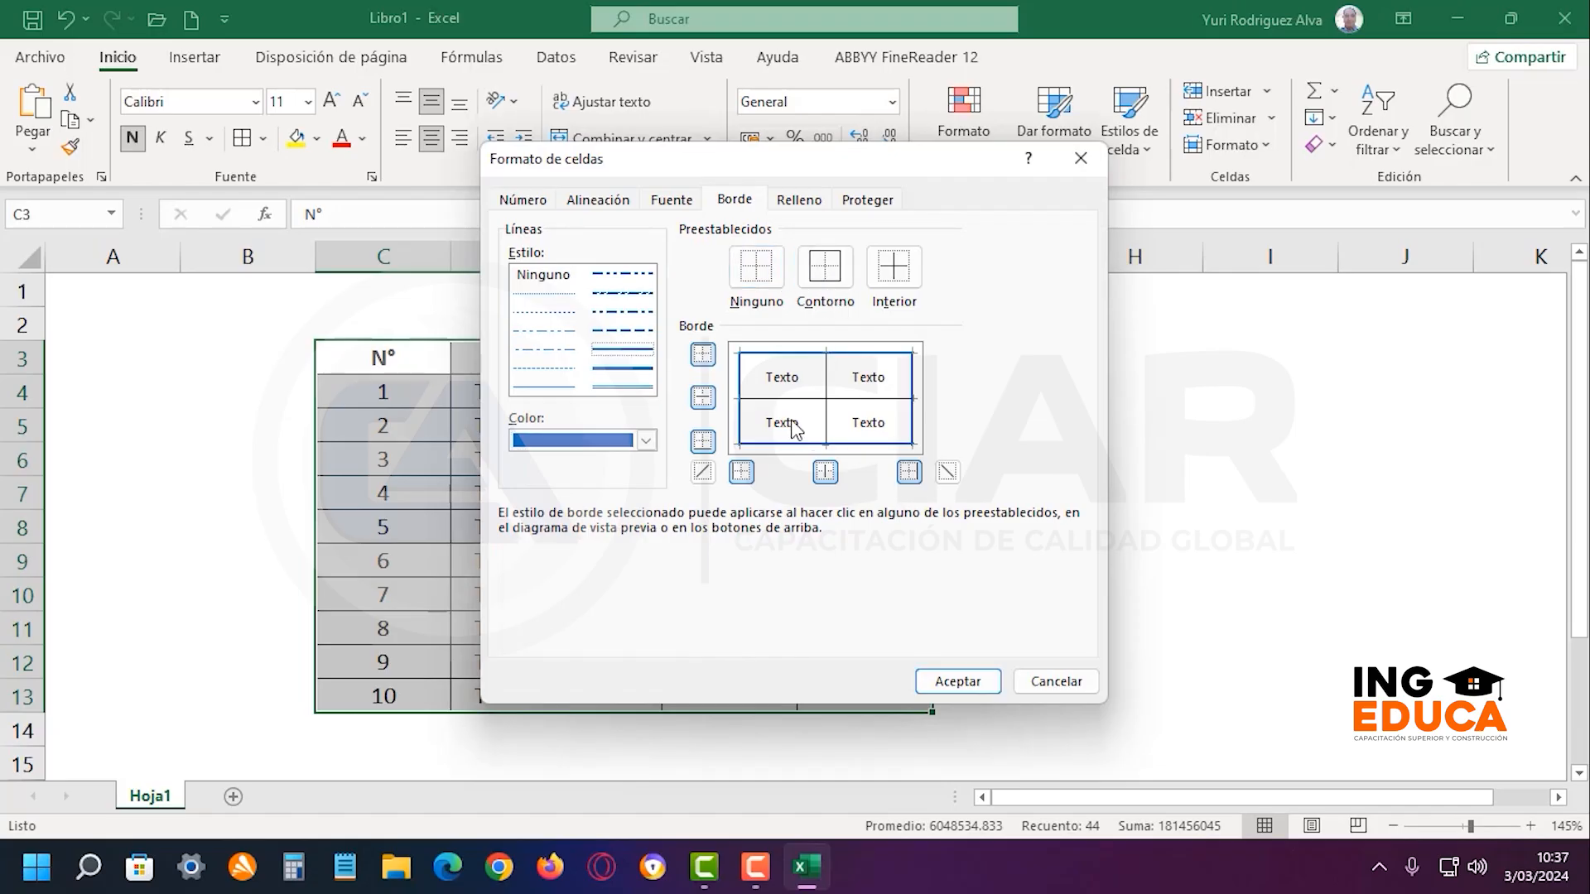
click(911, 289)
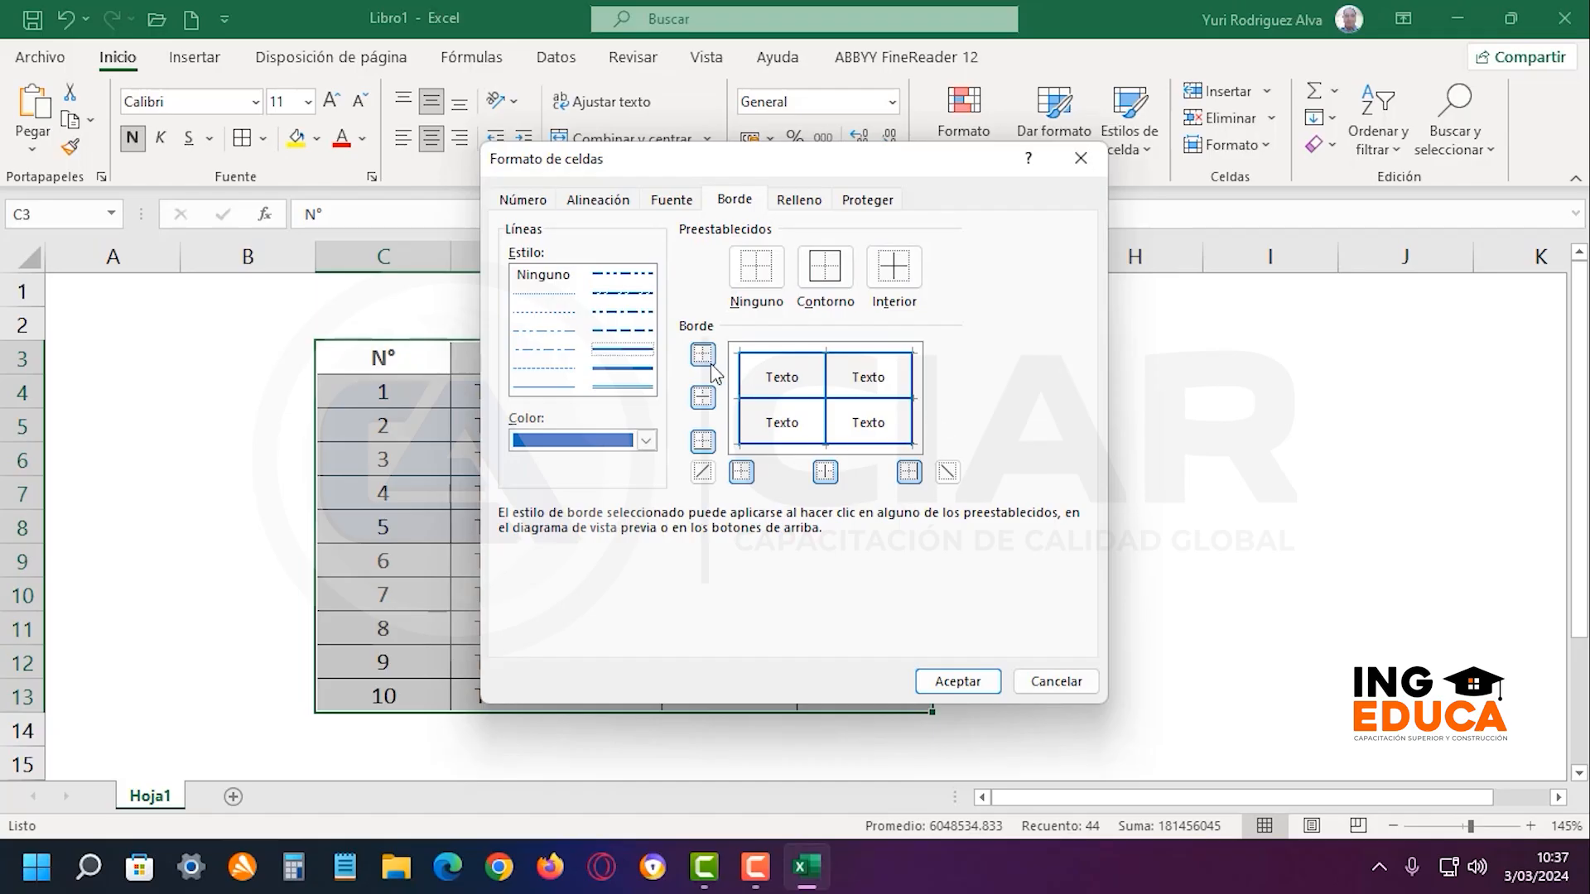
Choose gold as the pattern colour with no background colour, and apply the cell format settings to C3:F13
drag(860, 162, 1182, 124)
drag(1081, 222, 973, 197)
click(930, 235)
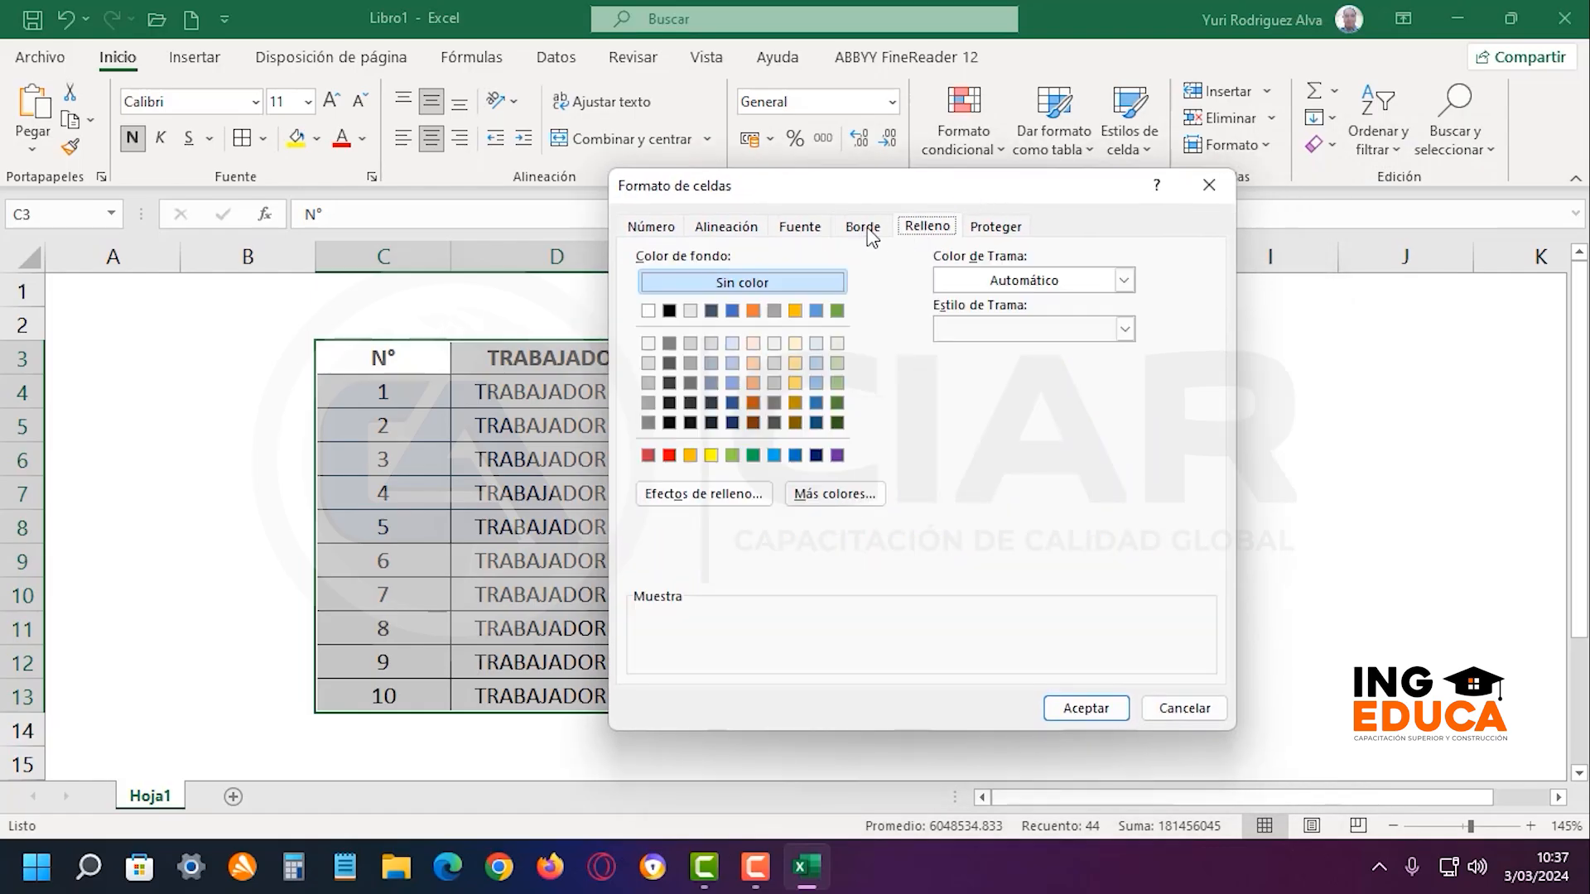
click(871, 234)
click(922, 236)
click(1124, 281)
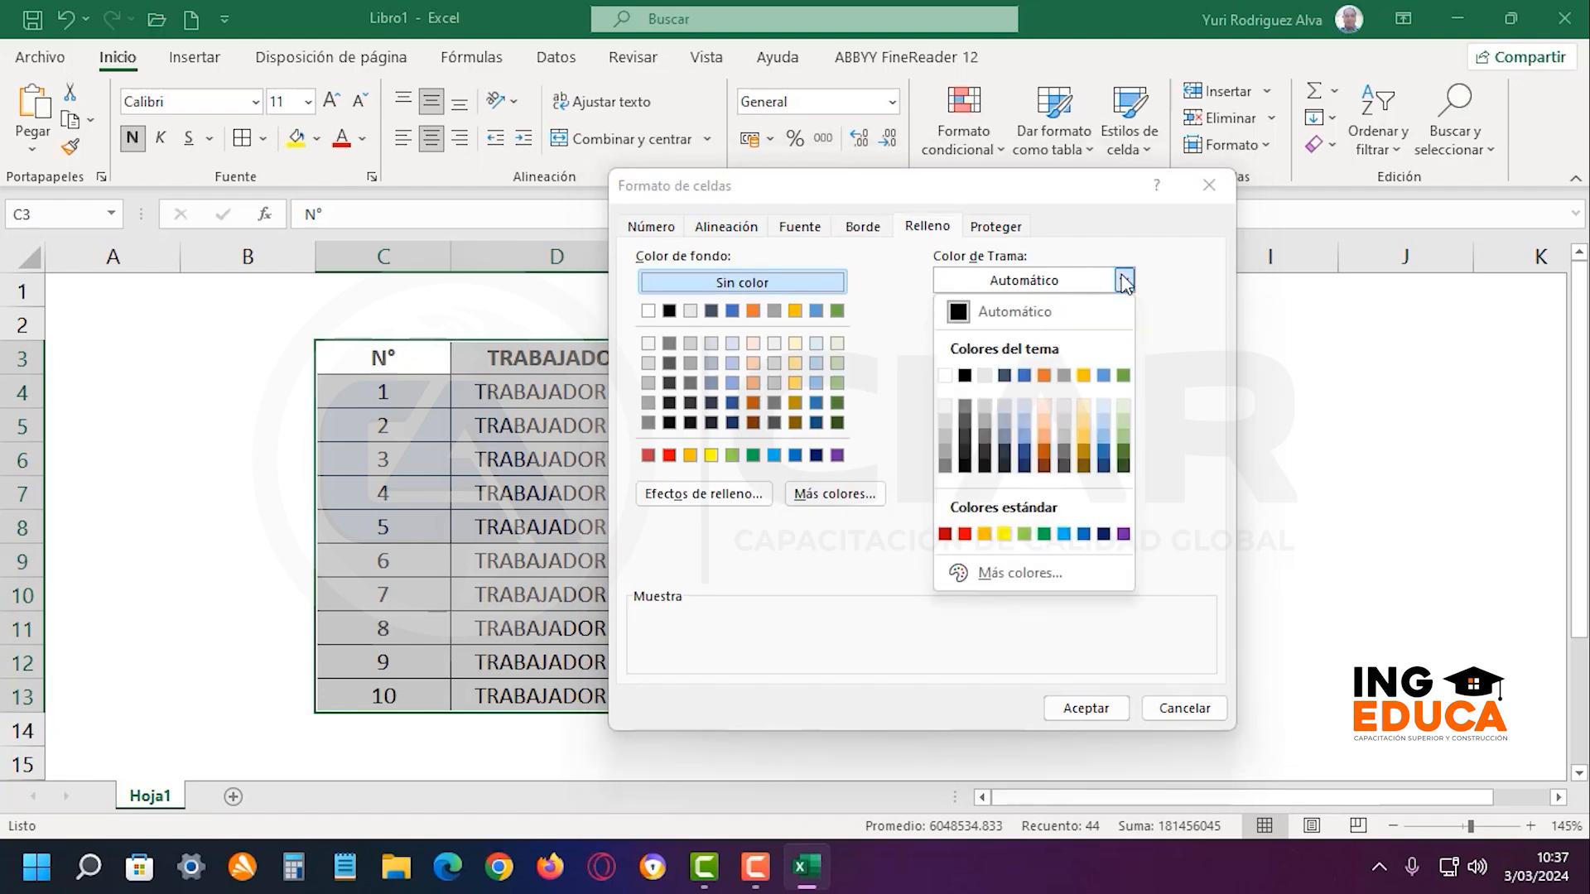
click(985, 535)
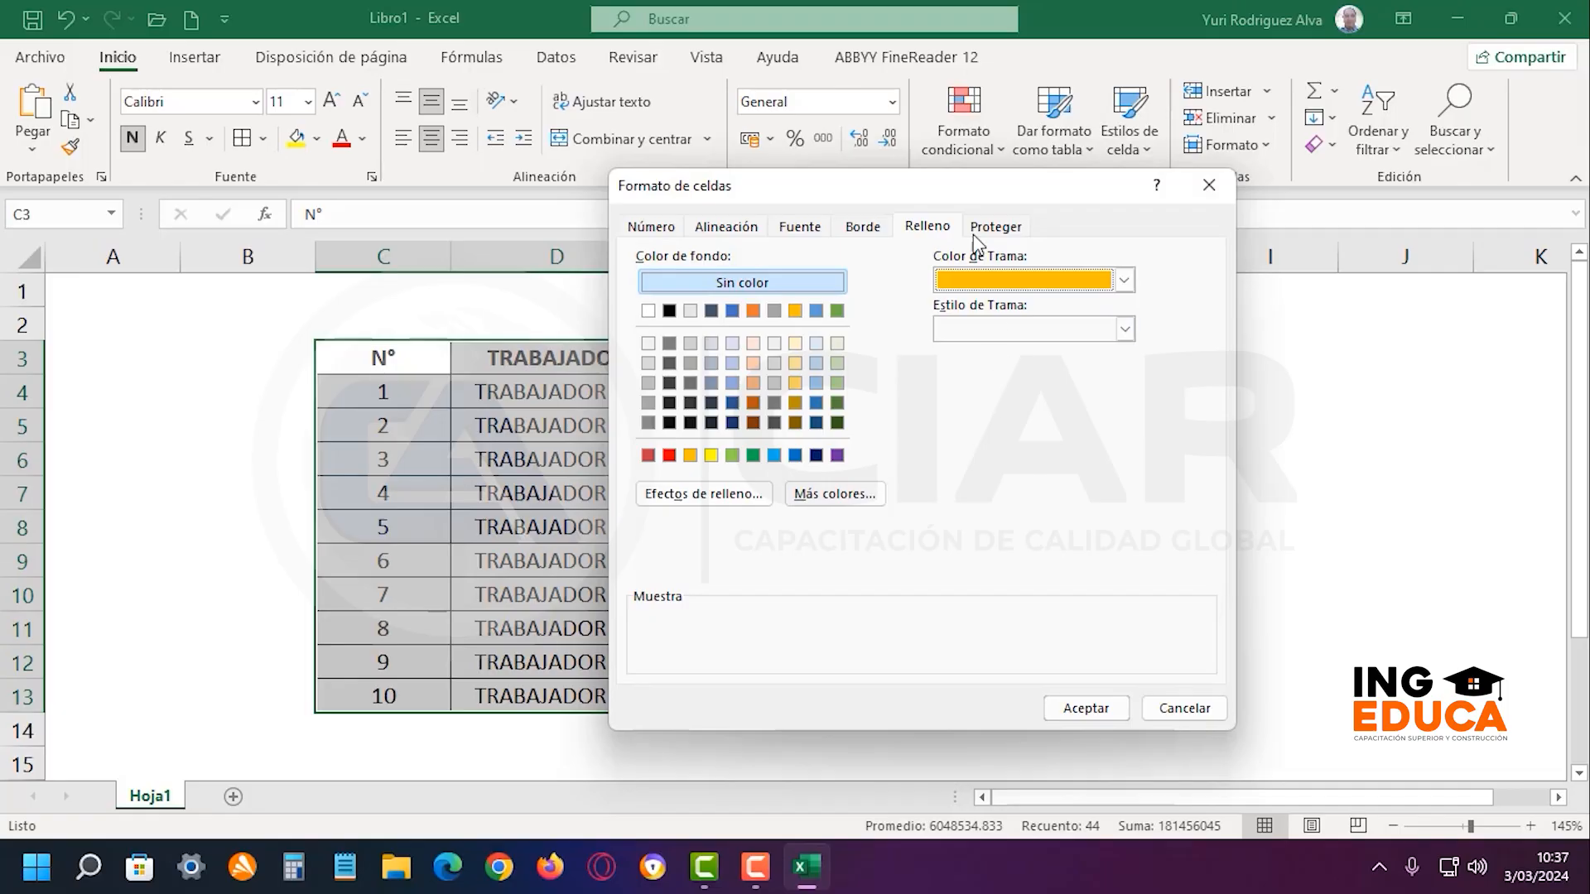
click(864, 232)
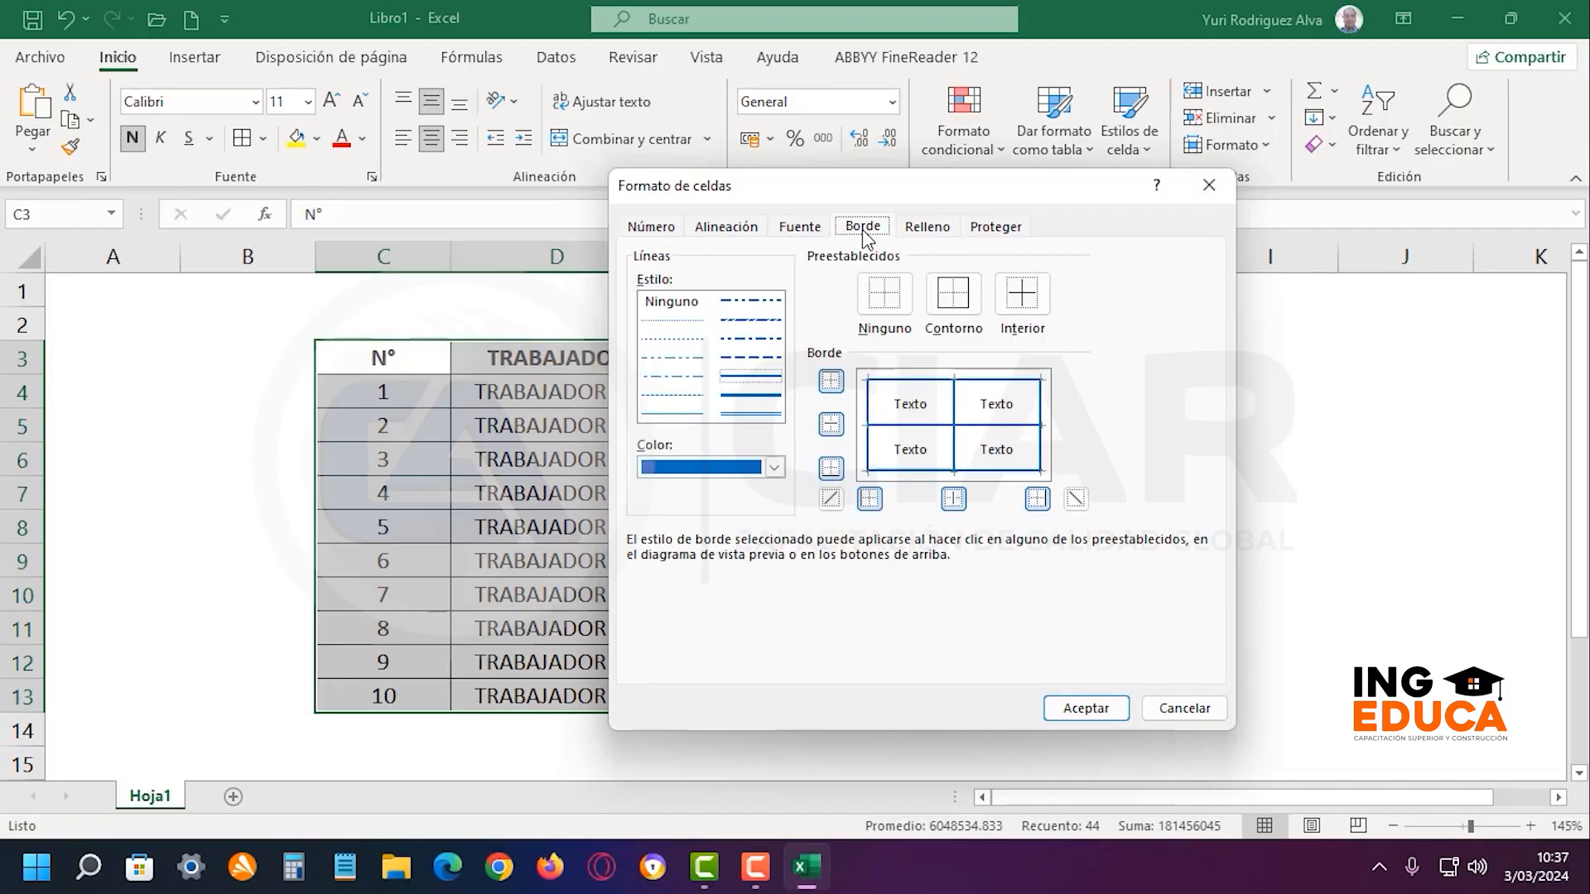
click(934, 234)
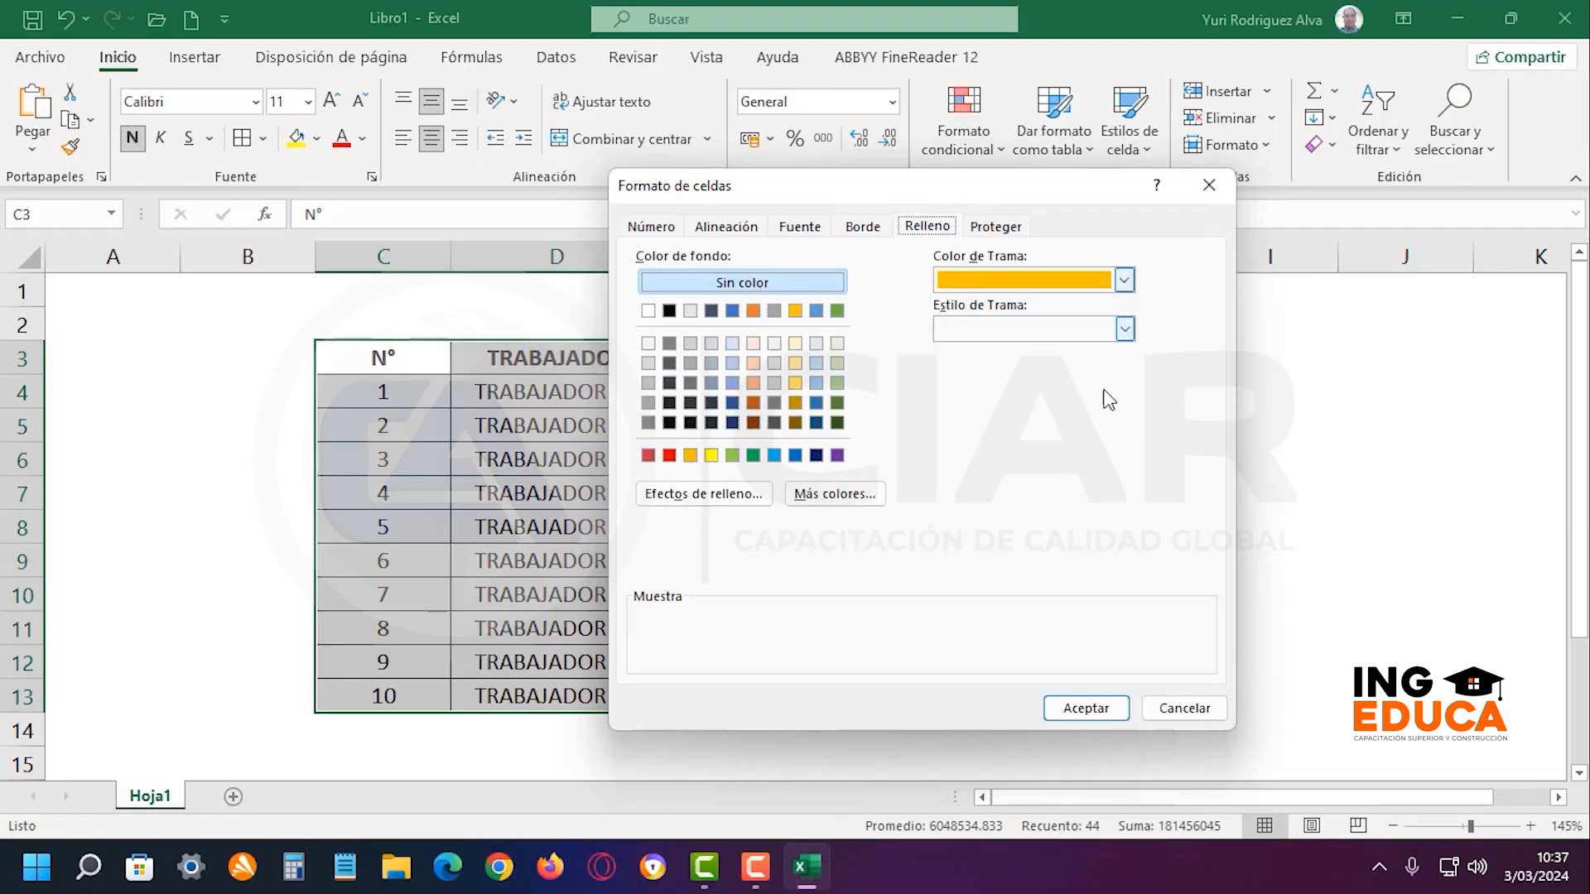
click(1086, 708)
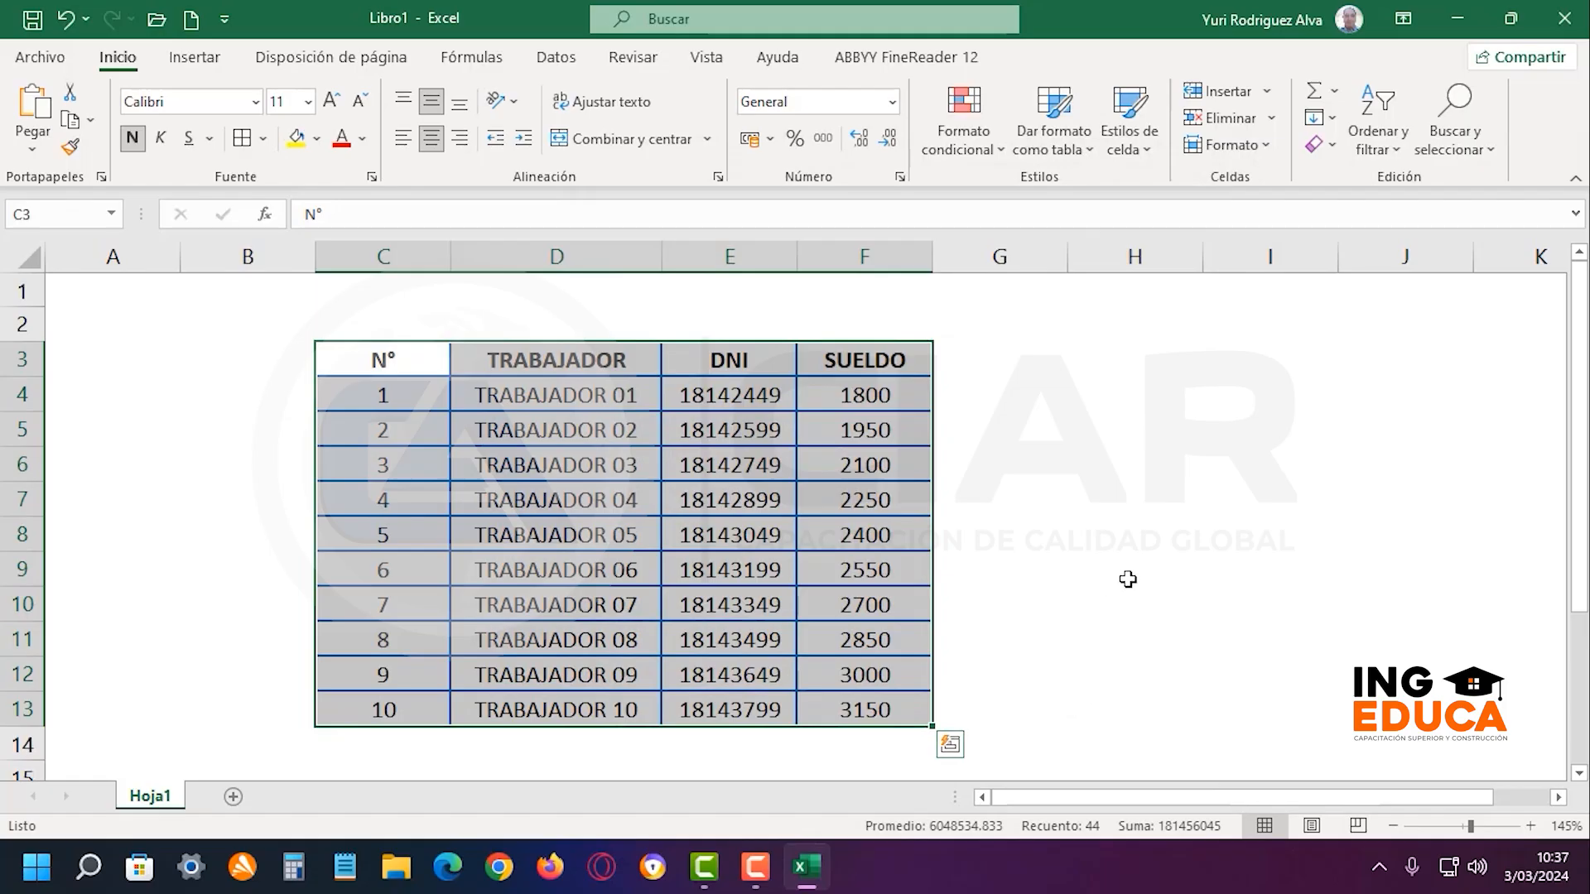
click(1128, 580)
click(941, 472)
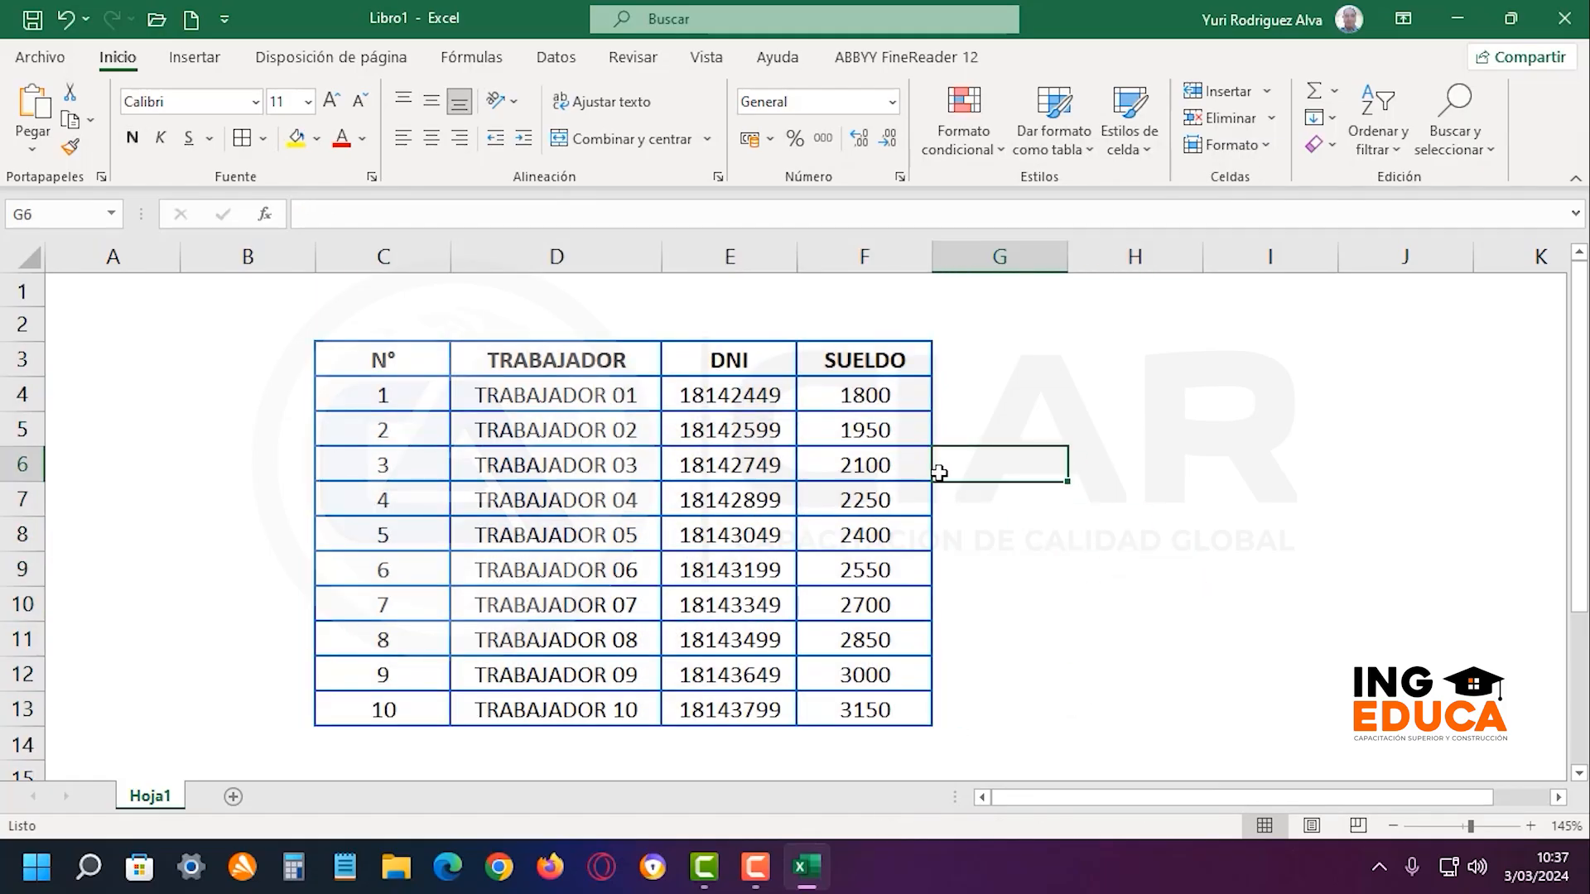
drag(386, 396, 767, 607)
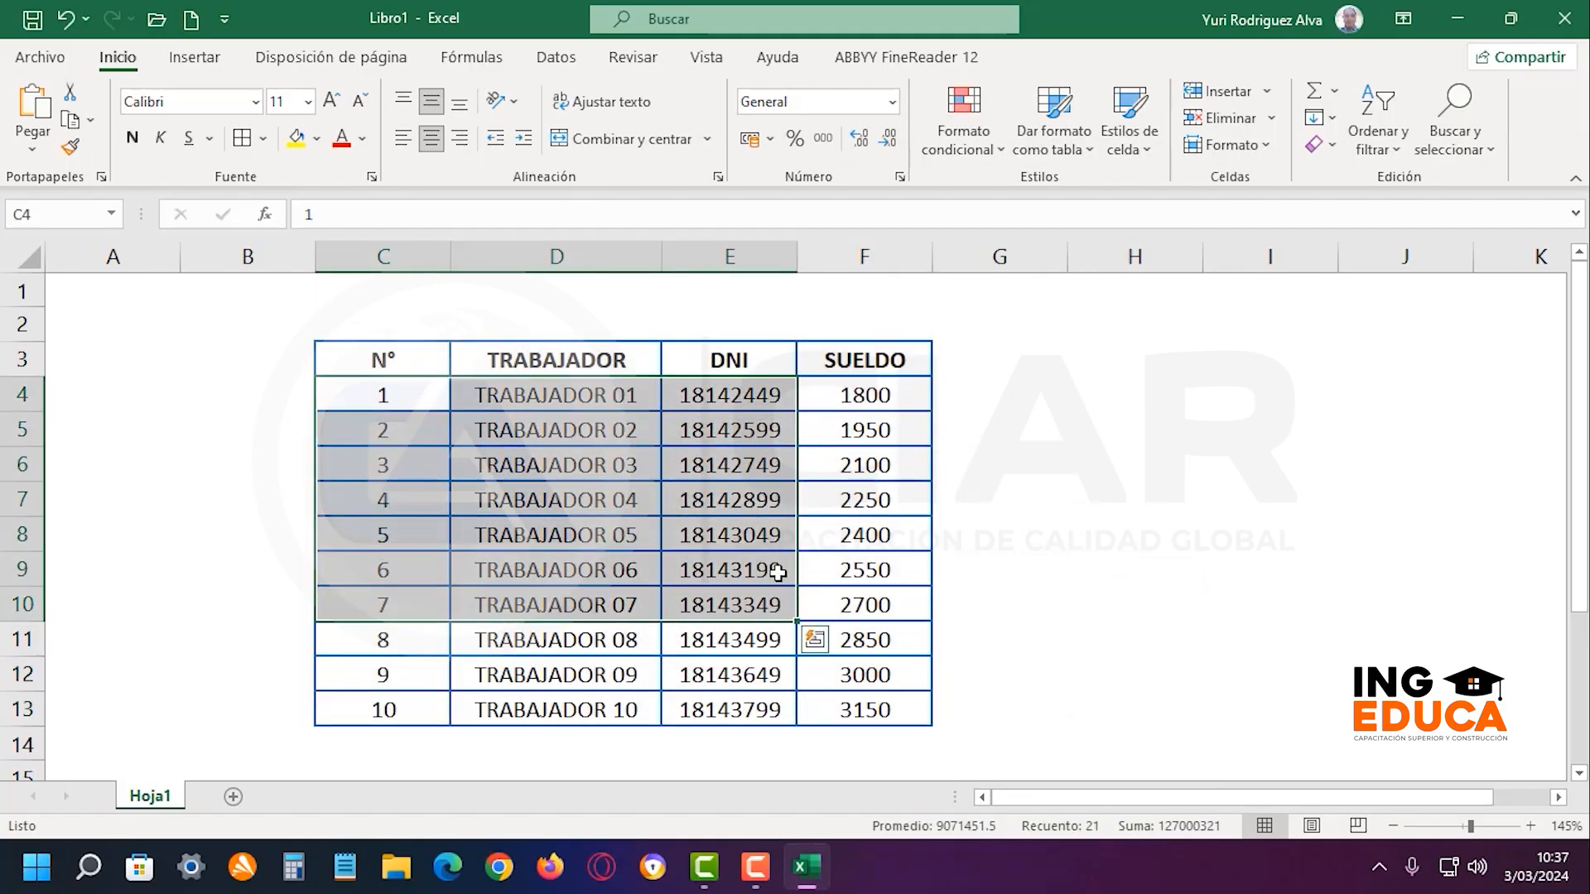
click(779, 573)
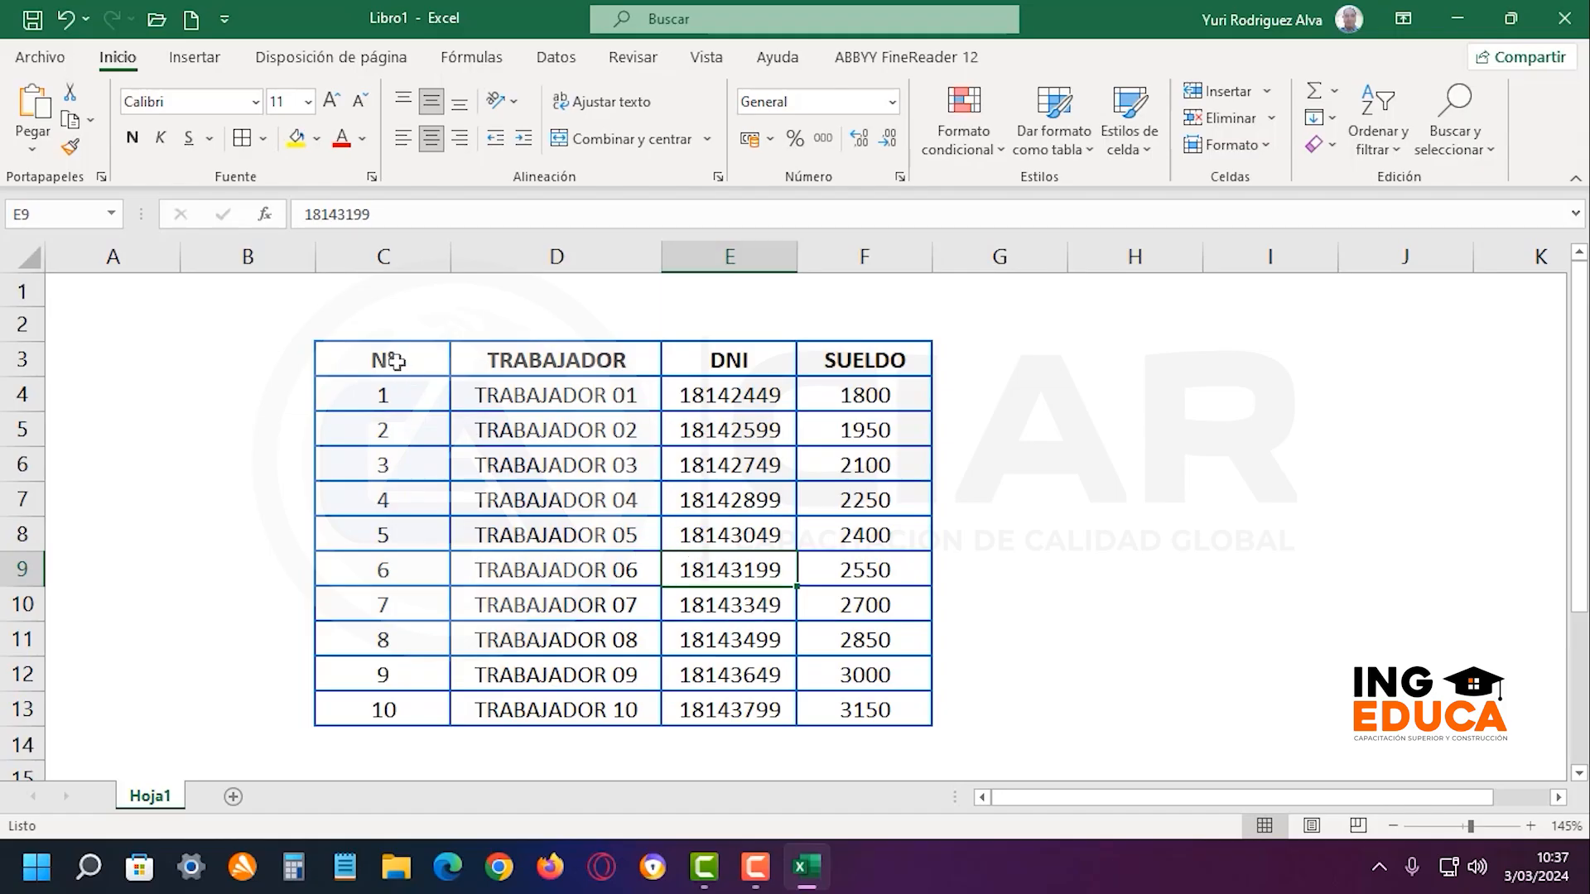
drag(395, 361, 941, 706)
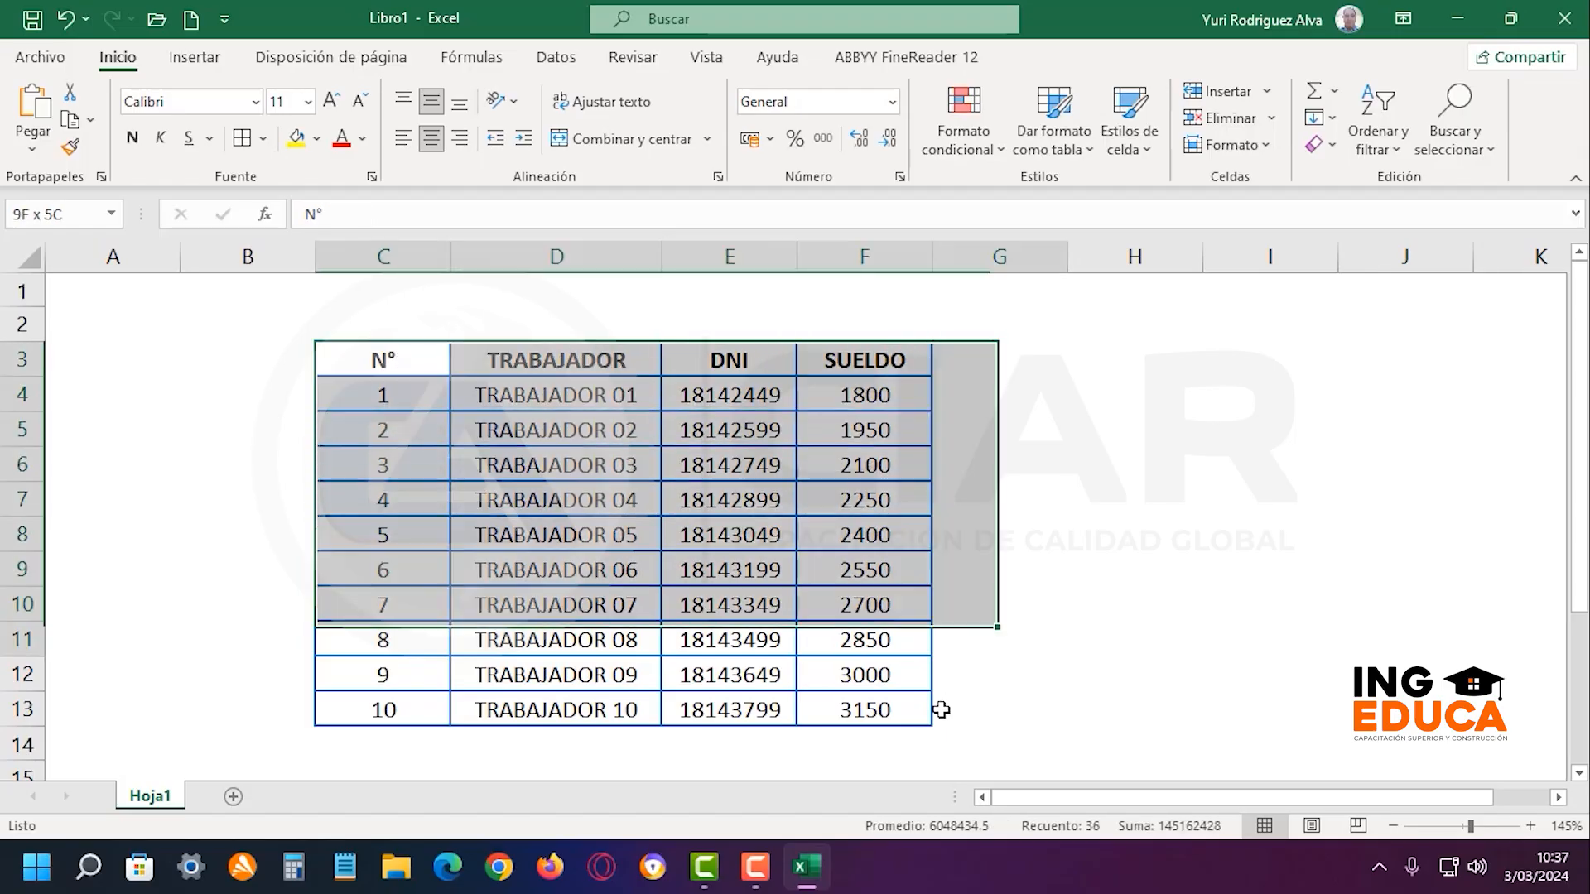
click(865, 605)
drag(408, 365, 846, 720)
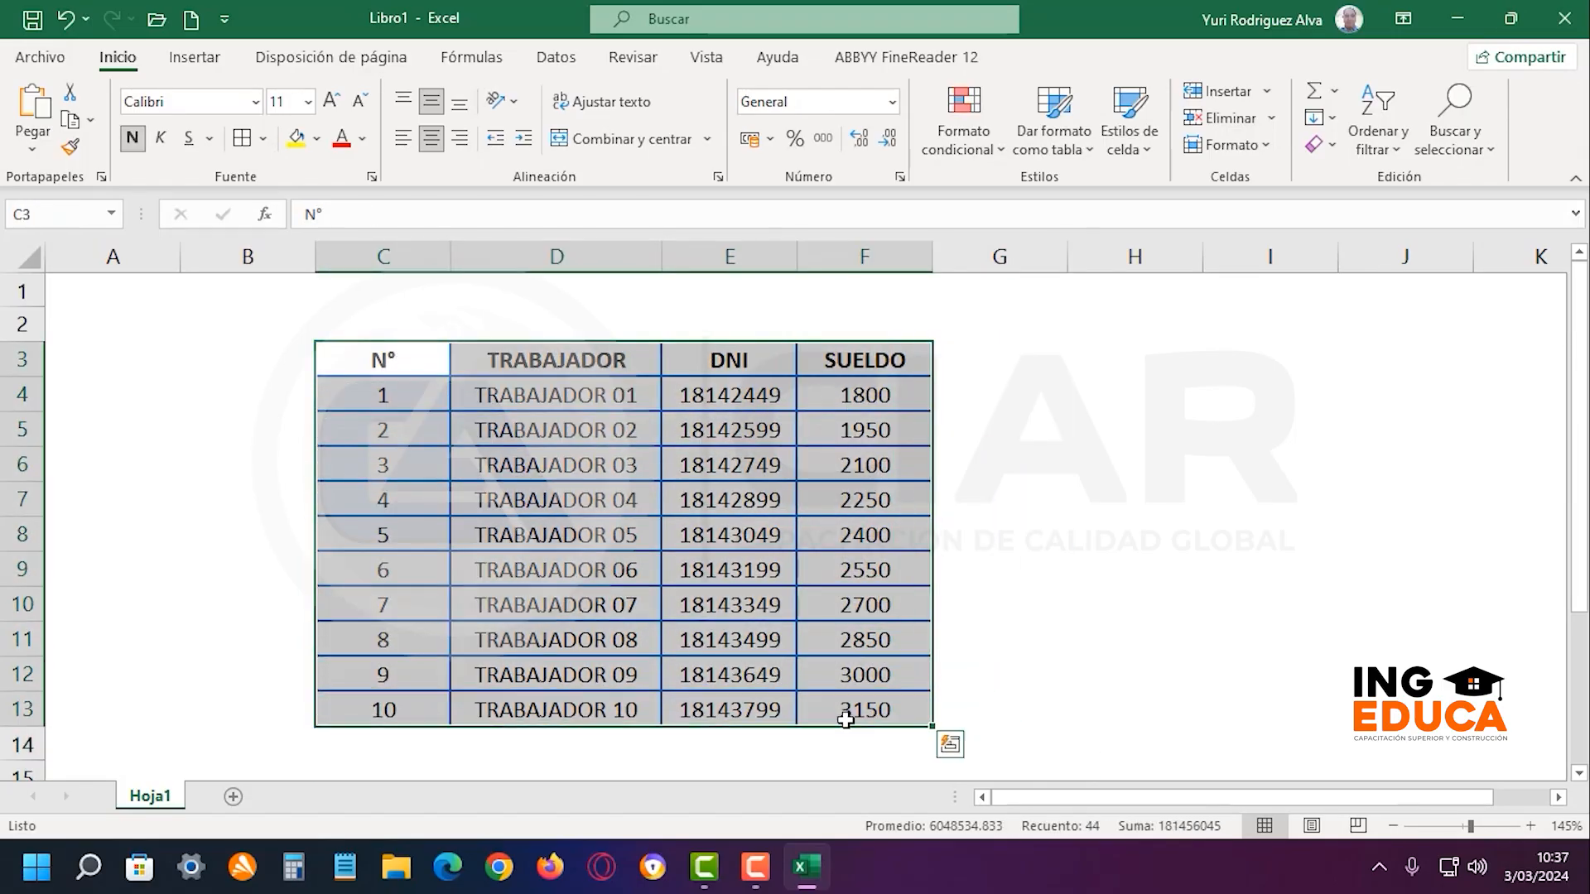
right_click(610, 484)
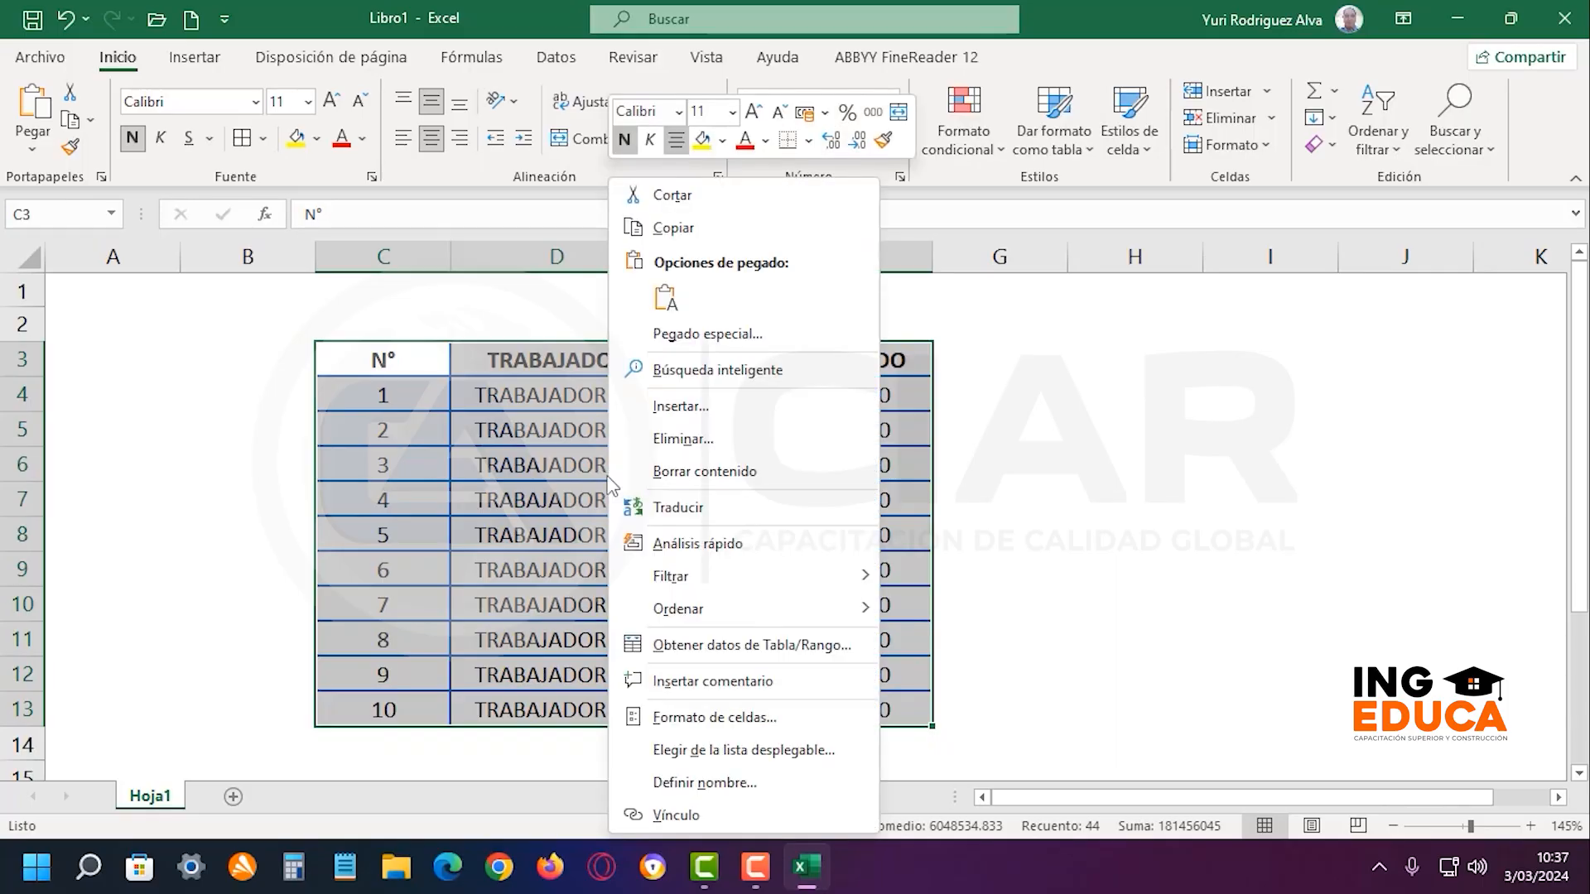
click(761, 720)
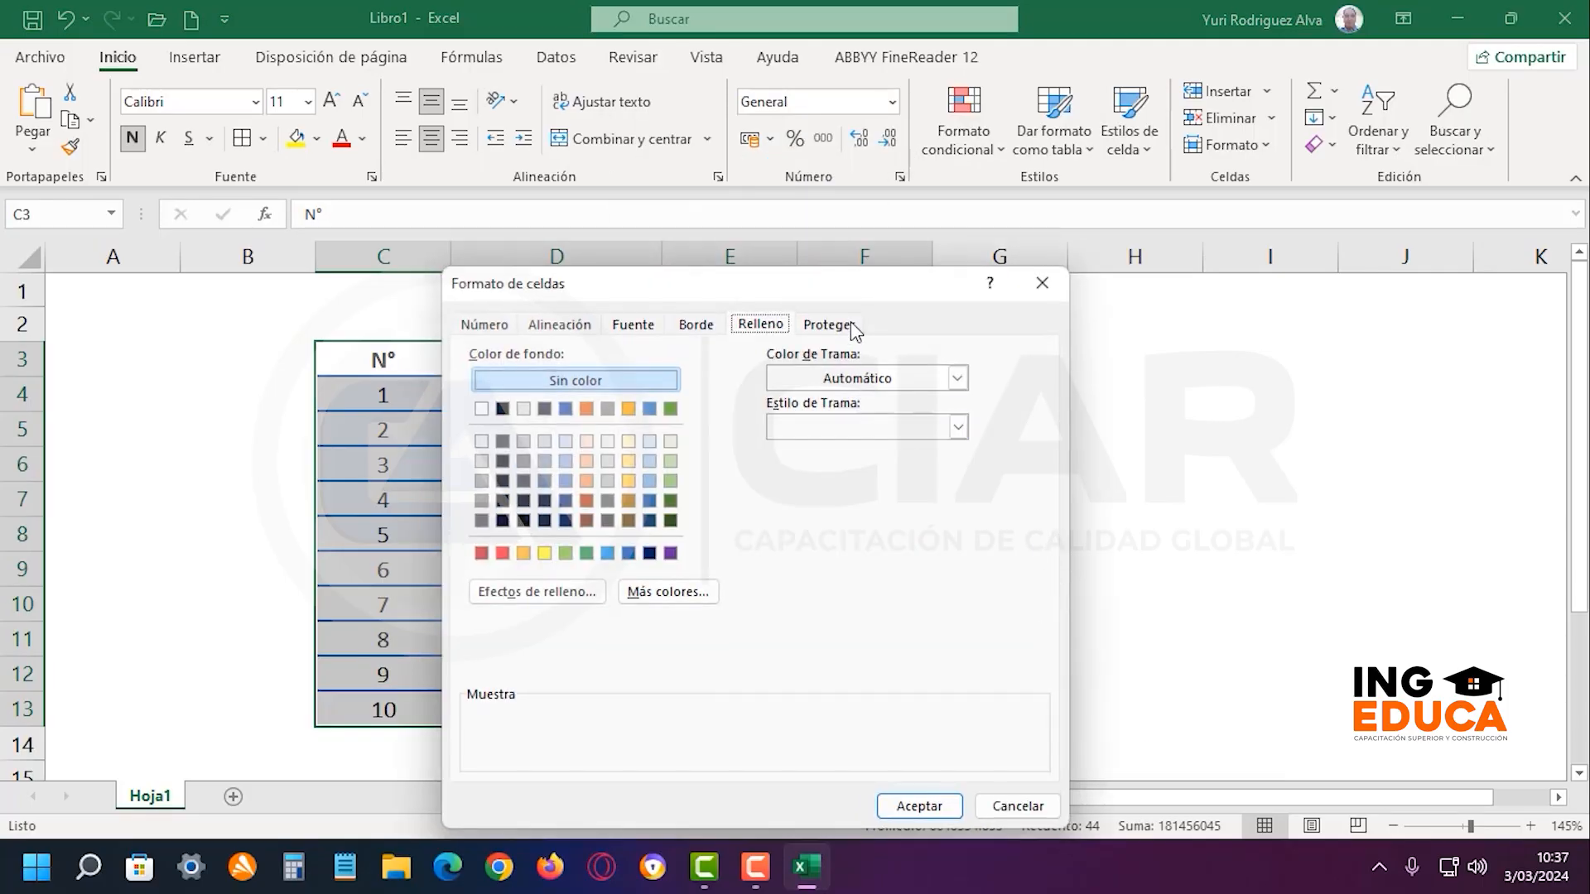
drag(858, 295, 1003, 151)
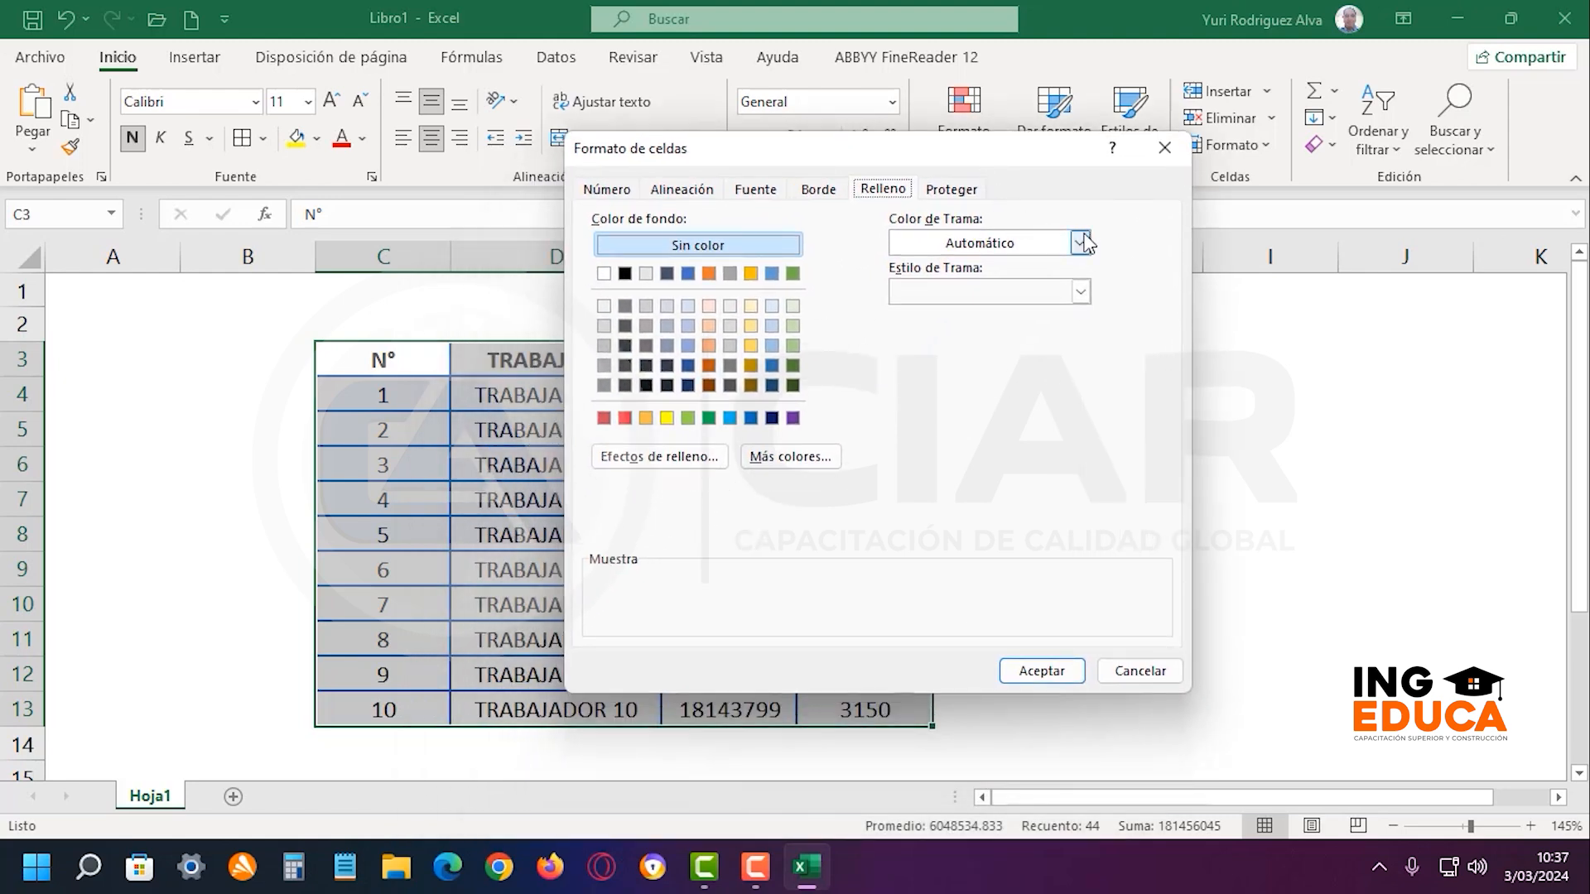
click(1165, 152)
click(469, 399)
Fill the header row C3:F3 with the standard gold background colour through the cell format settings
drag(425, 357, 820, 359)
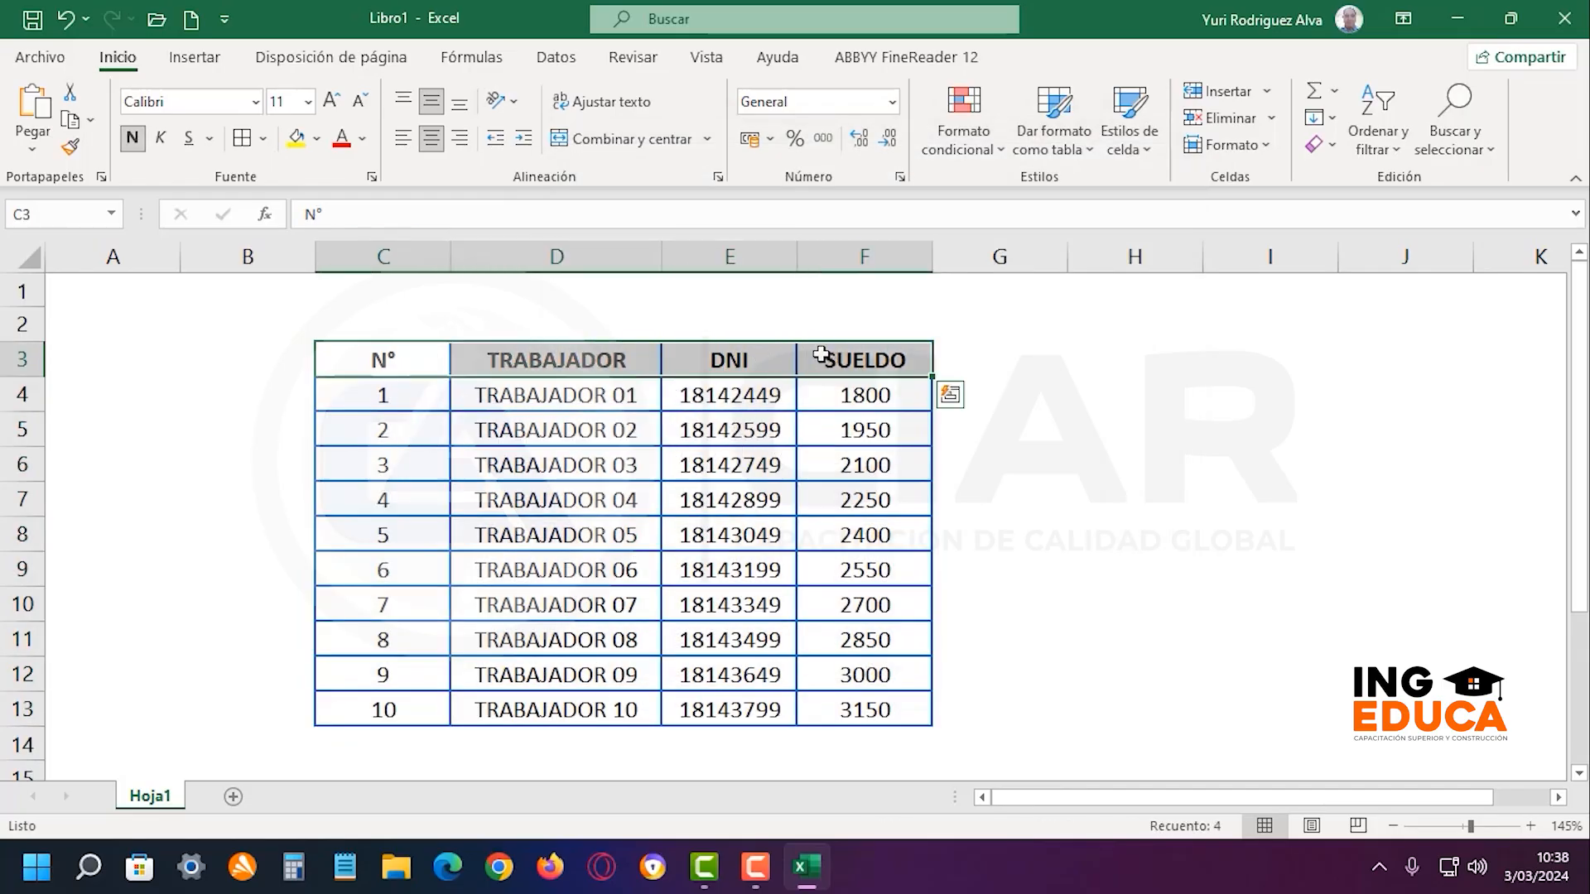
right_click(767, 358)
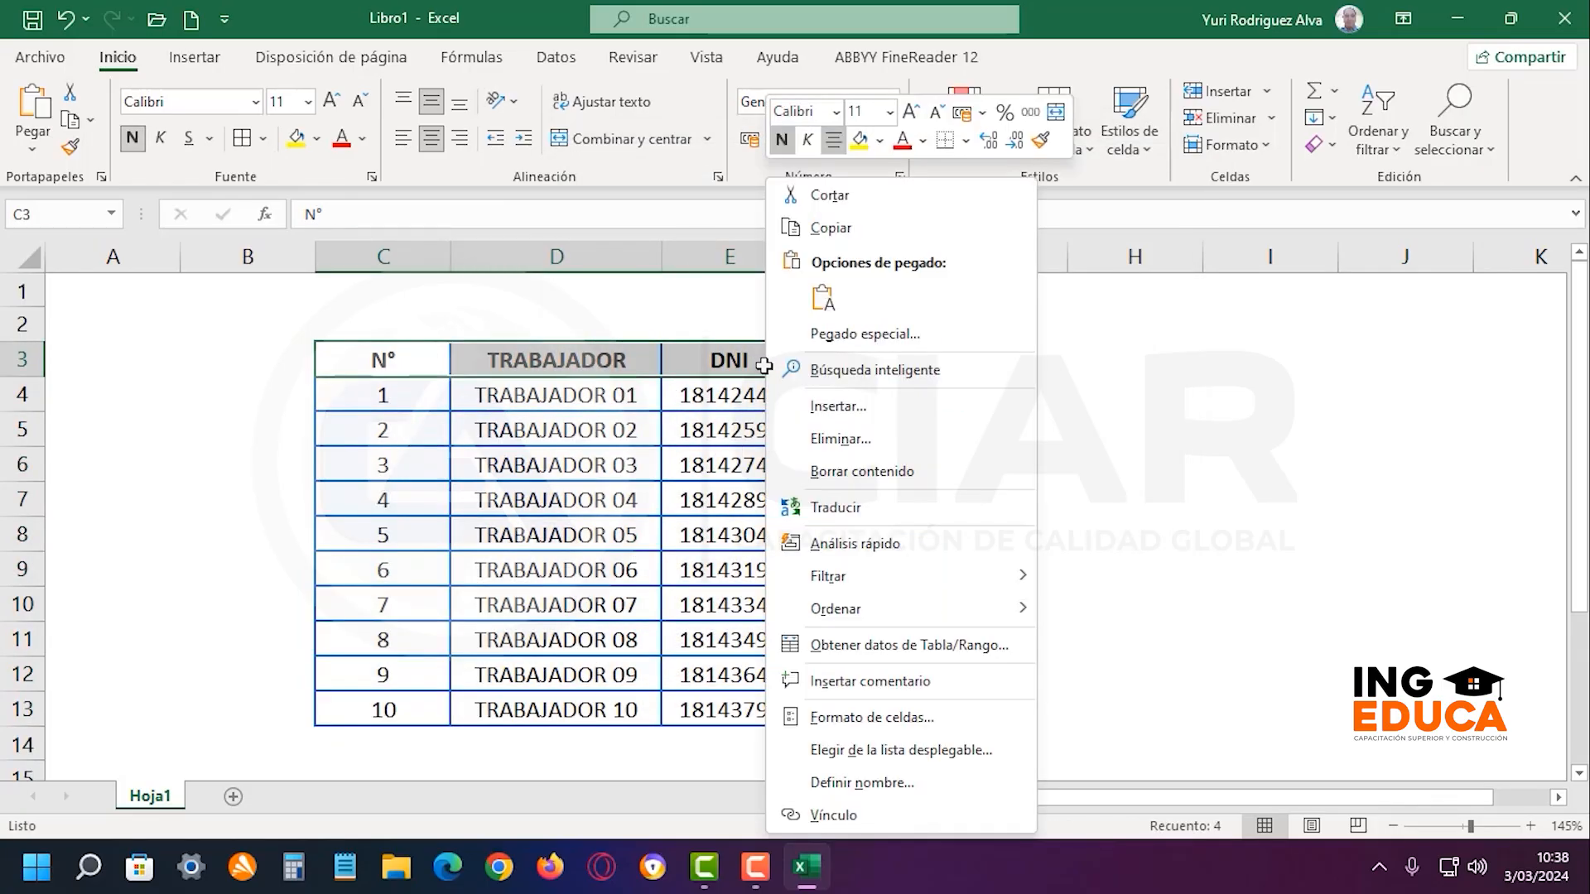
click(938, 727)
drag(891, 292, 980, 121)
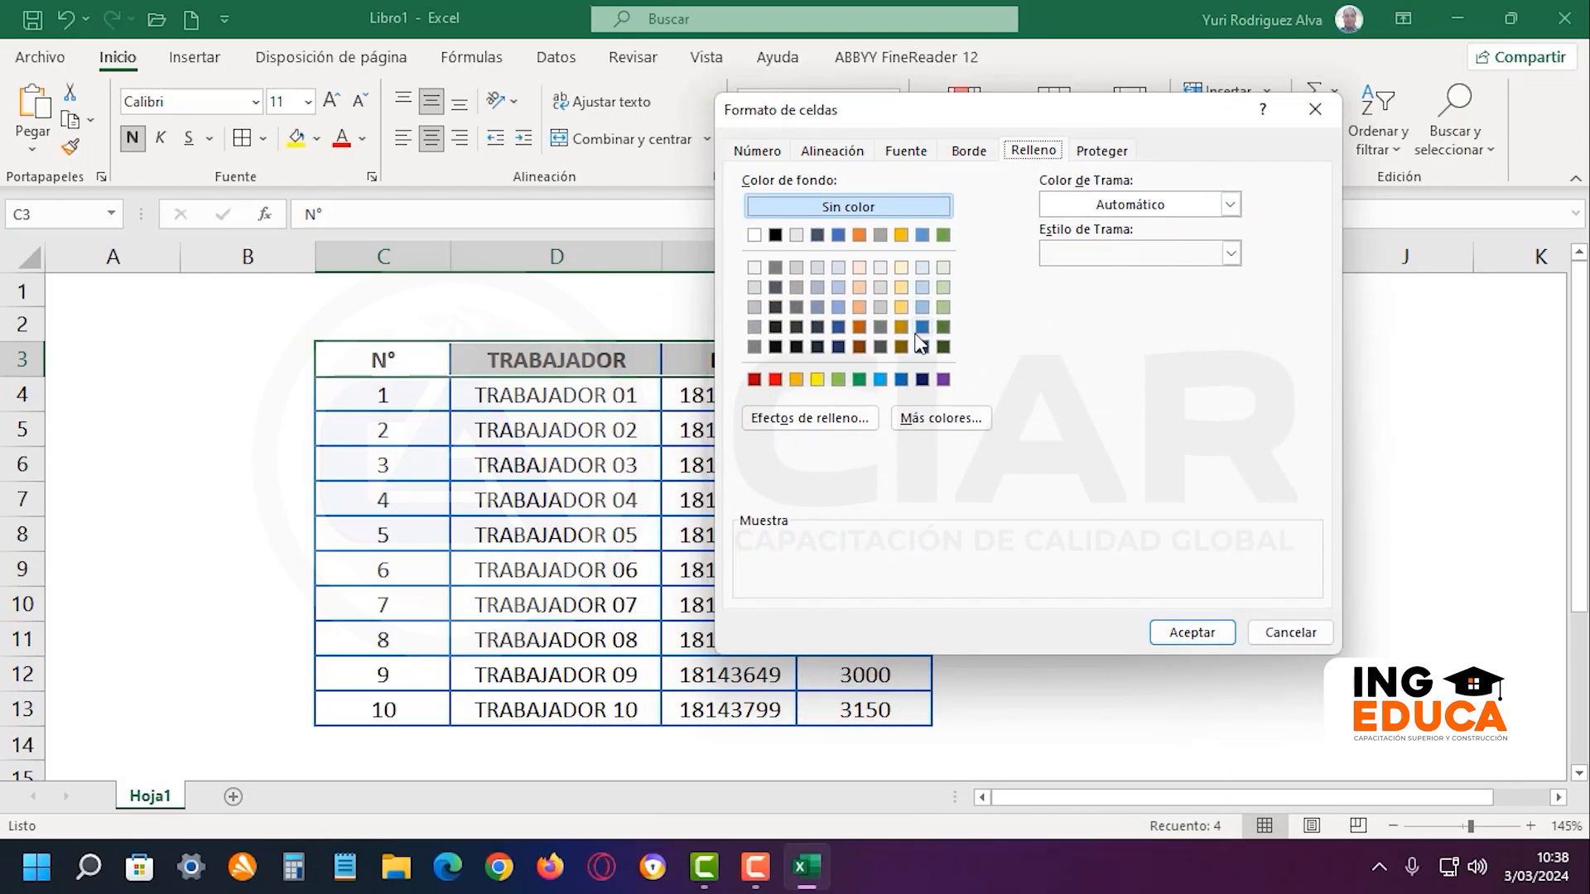
click(795, 380)
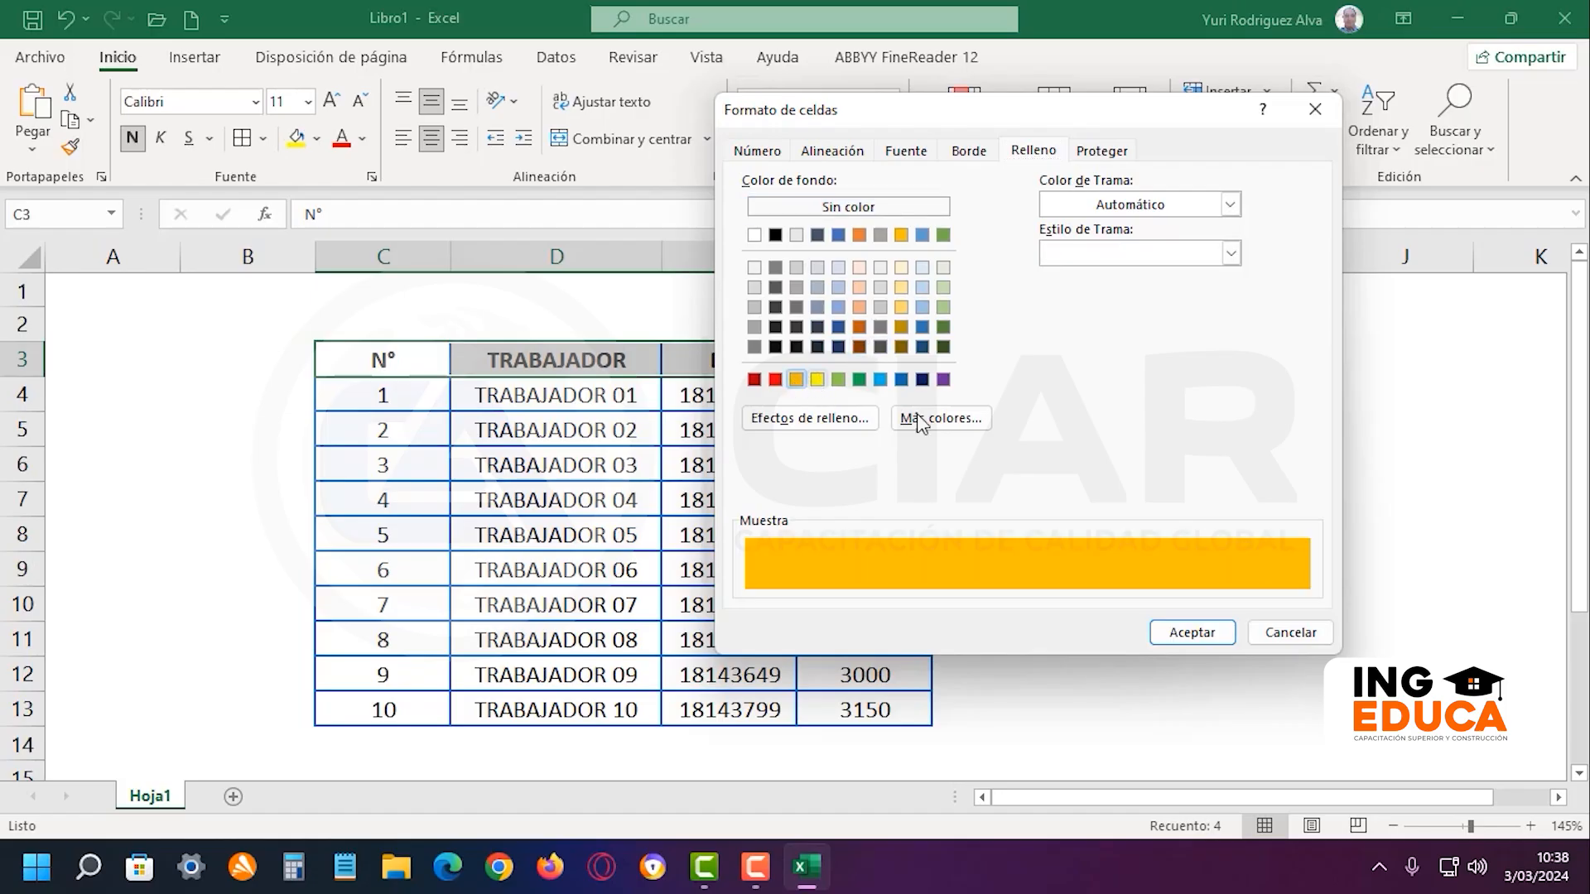
click(1211, 644)
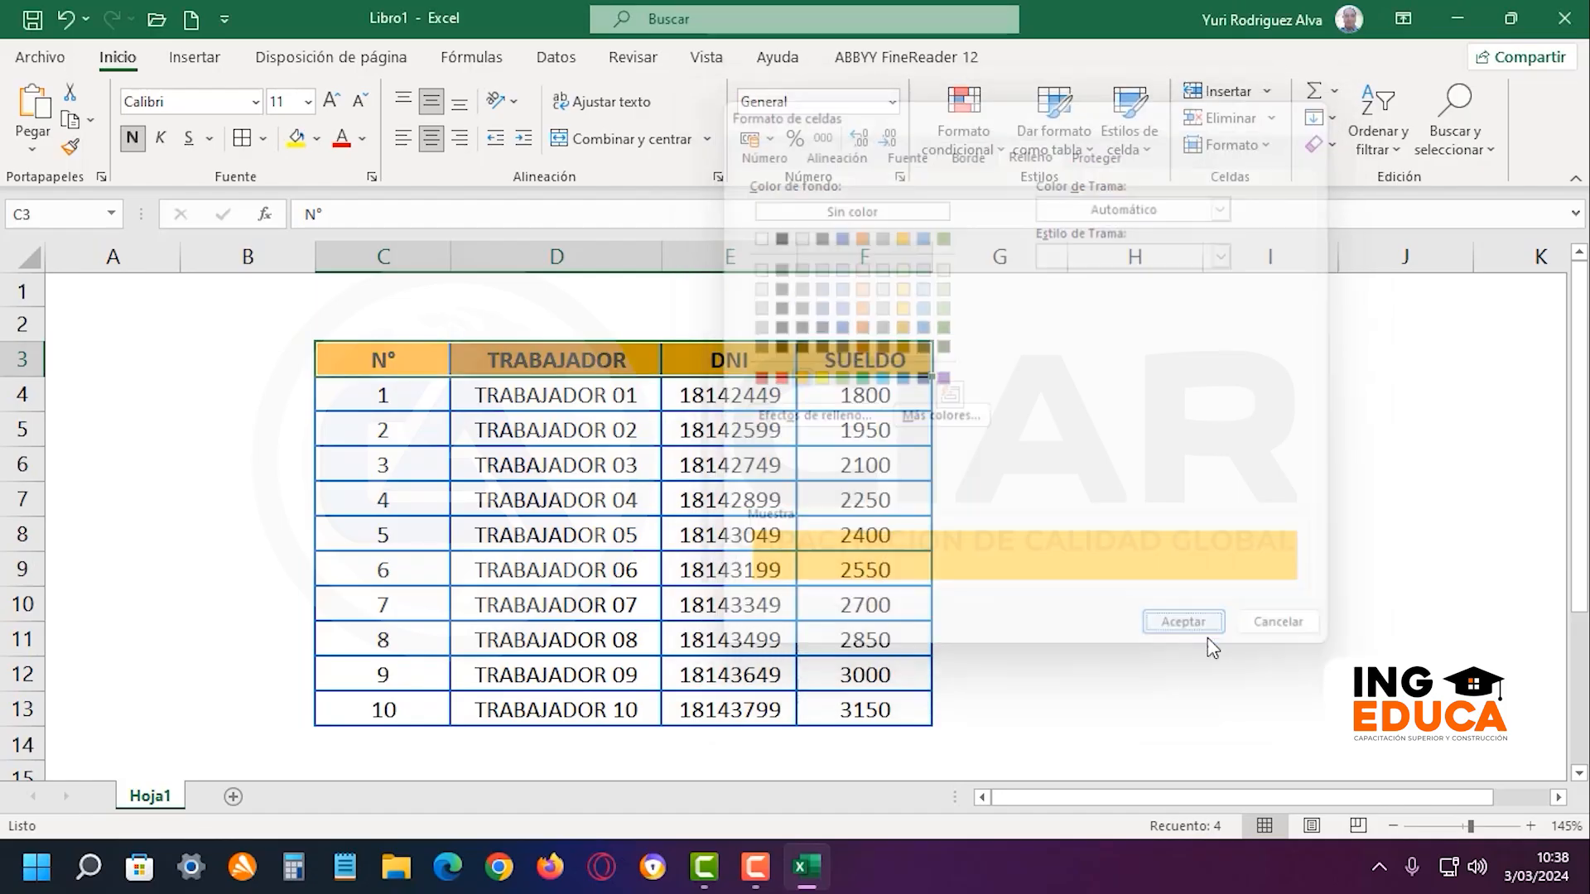
key(ctrl+1)
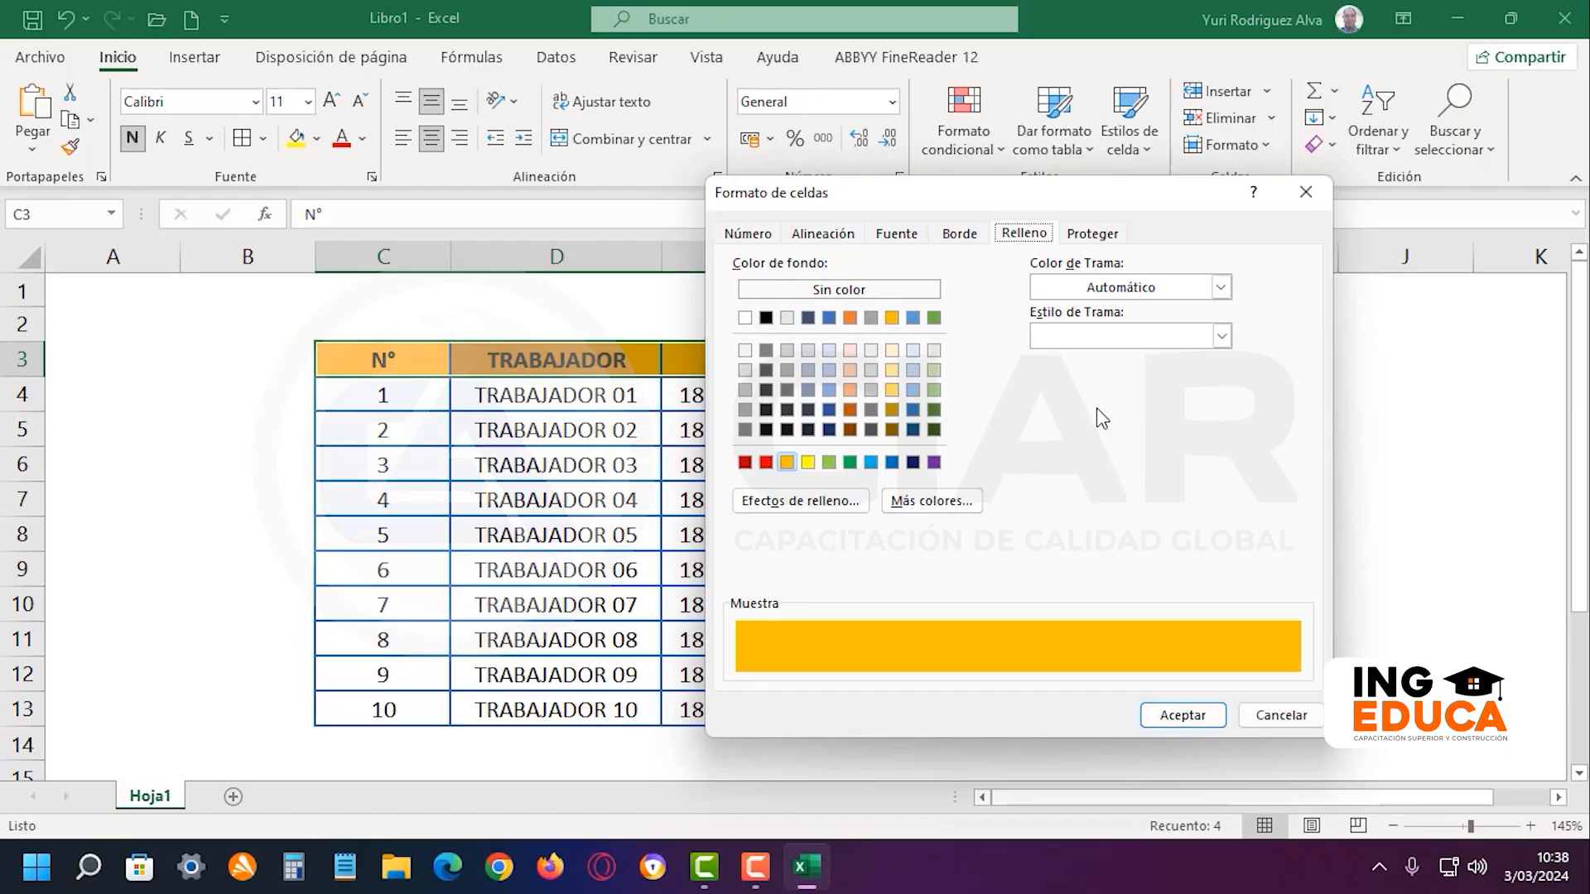
click(1182, 715)
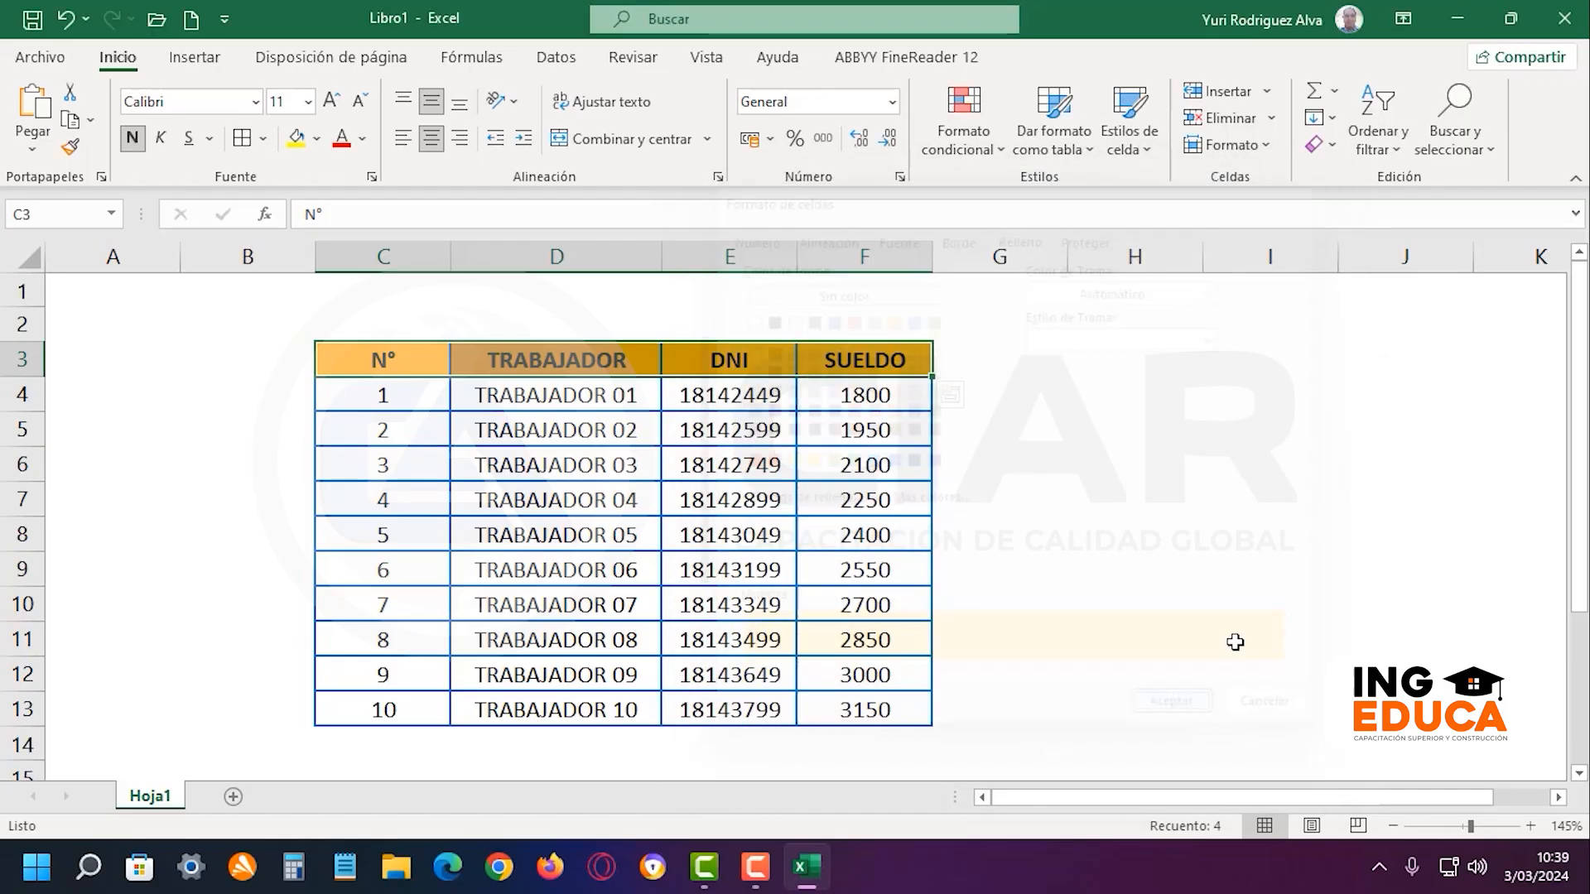
click(1246, 560)
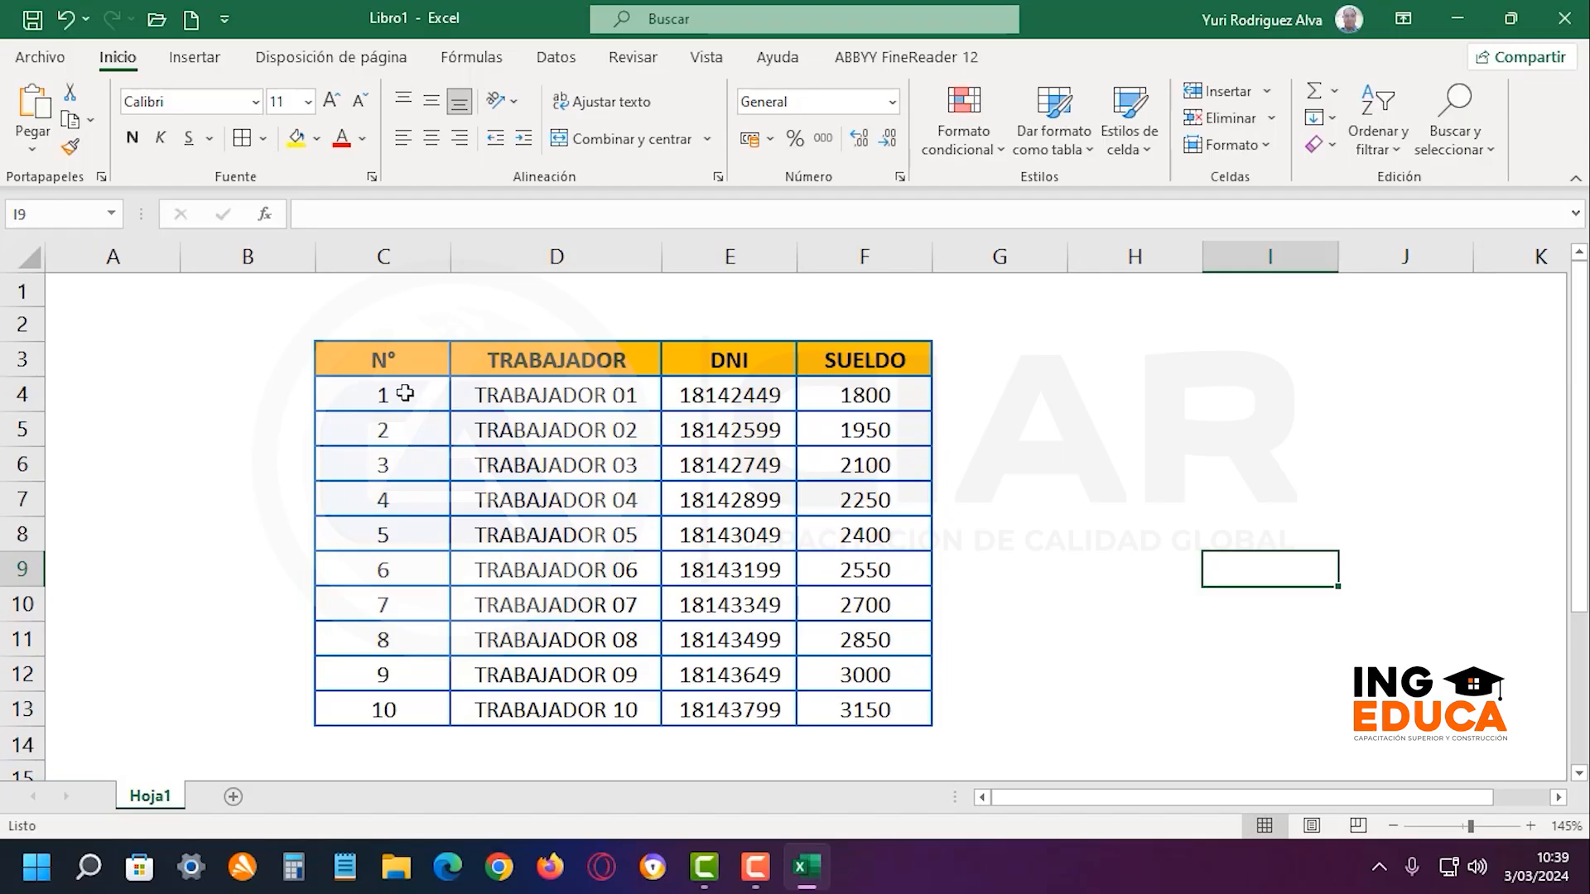
Fill the numbered cells C4:C13 with a light blue theme background colour through the cell format settings
drag(402, 393, 384, 708)
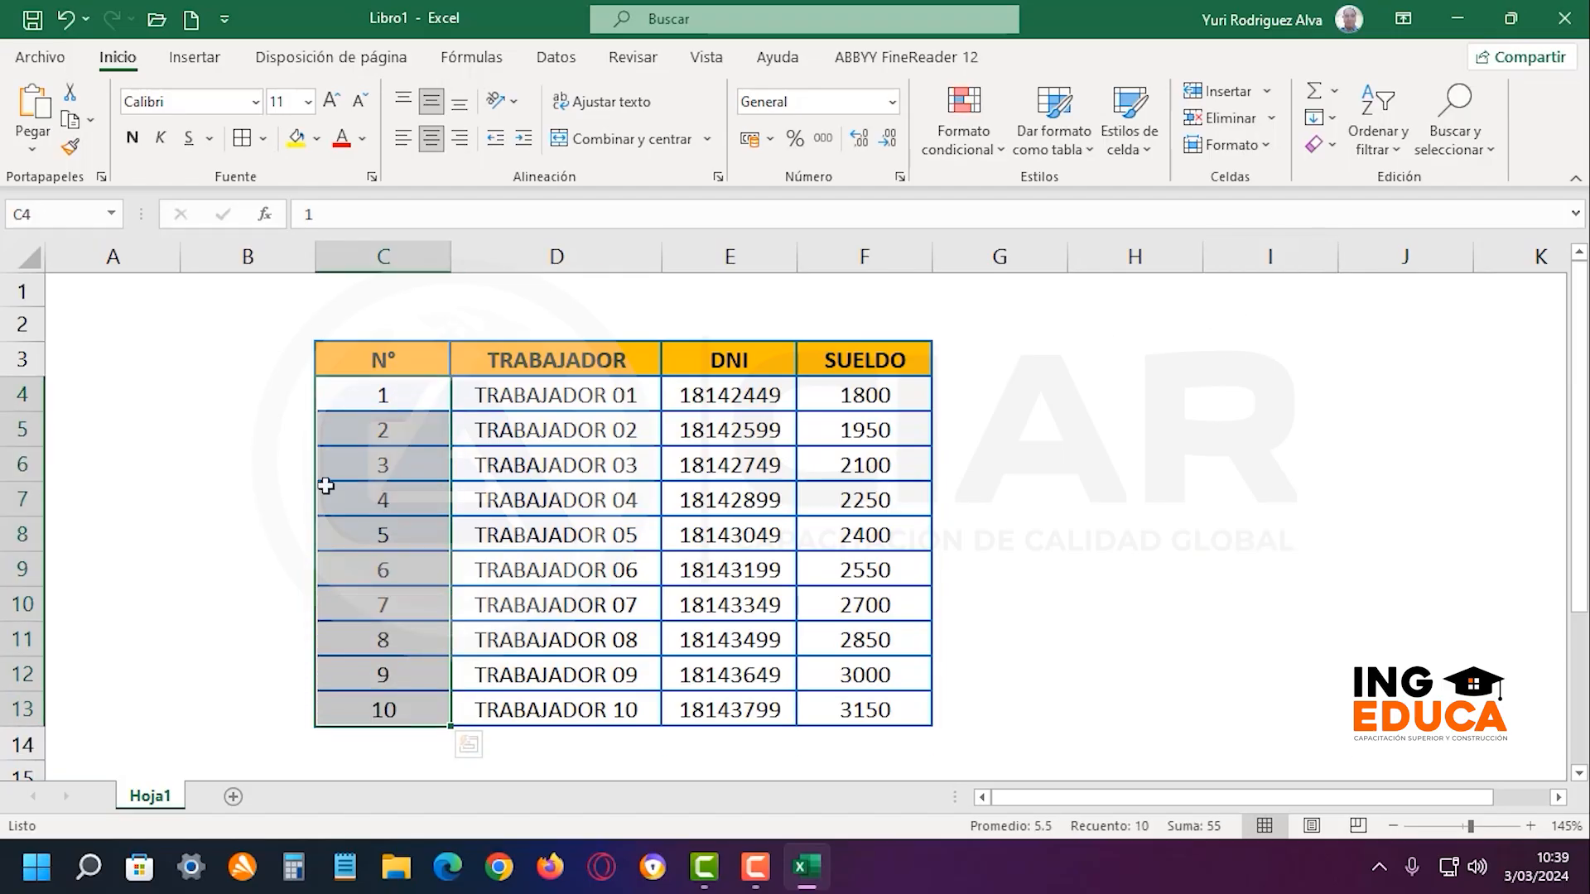
right_click(326, 487)
click(496, 717)
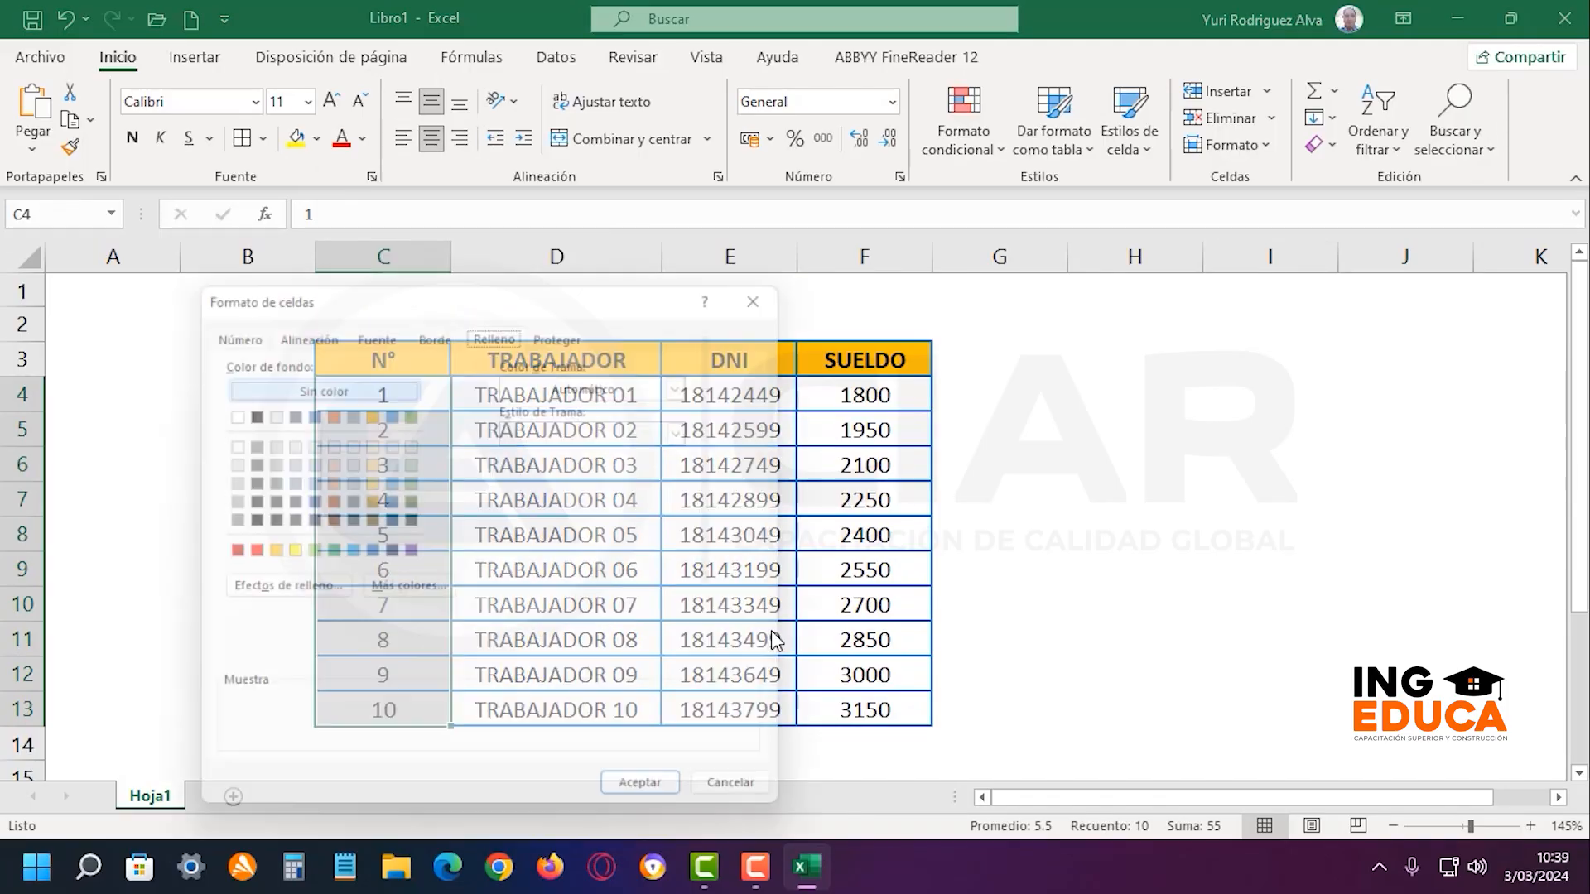
drag(609, 291, 1079, 248)
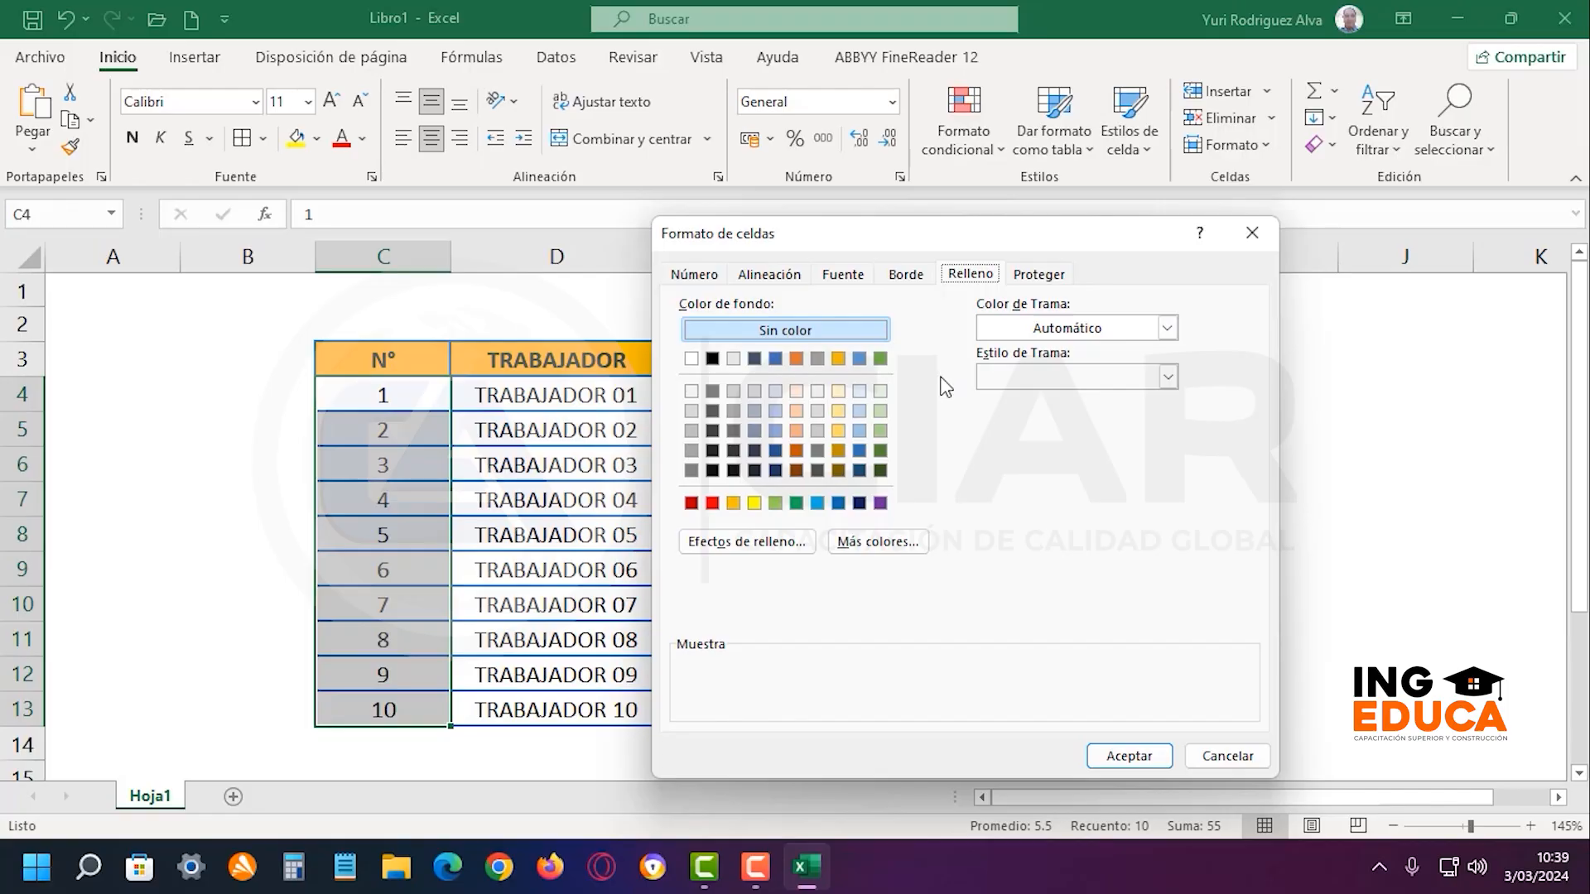
click(775, 430)
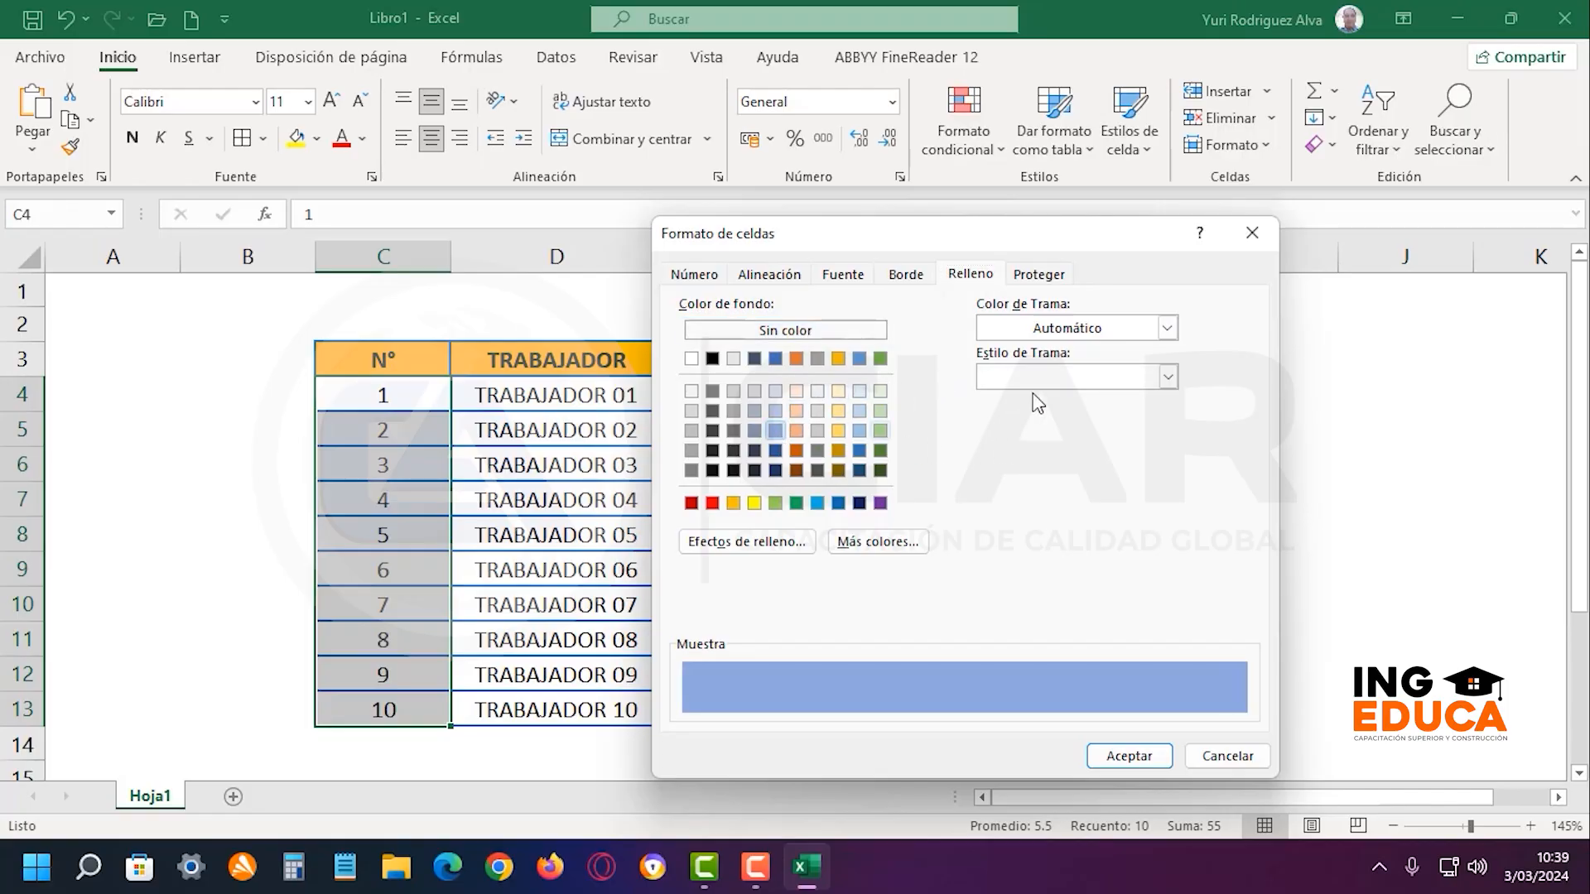
click(1151, 761)
click(1087, 629)
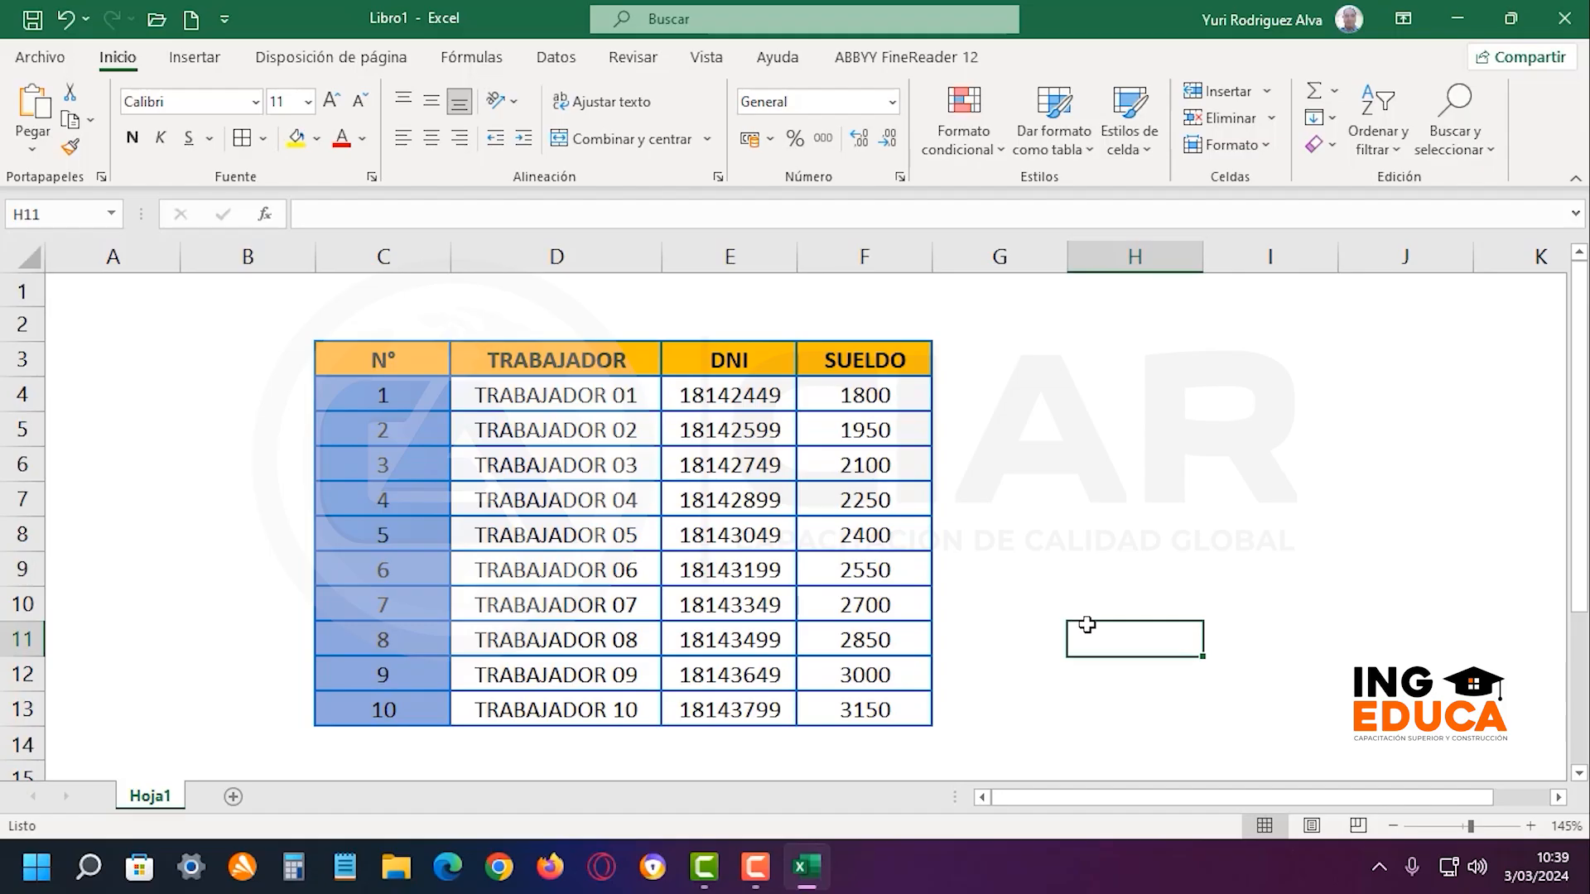
click(1077, 522)
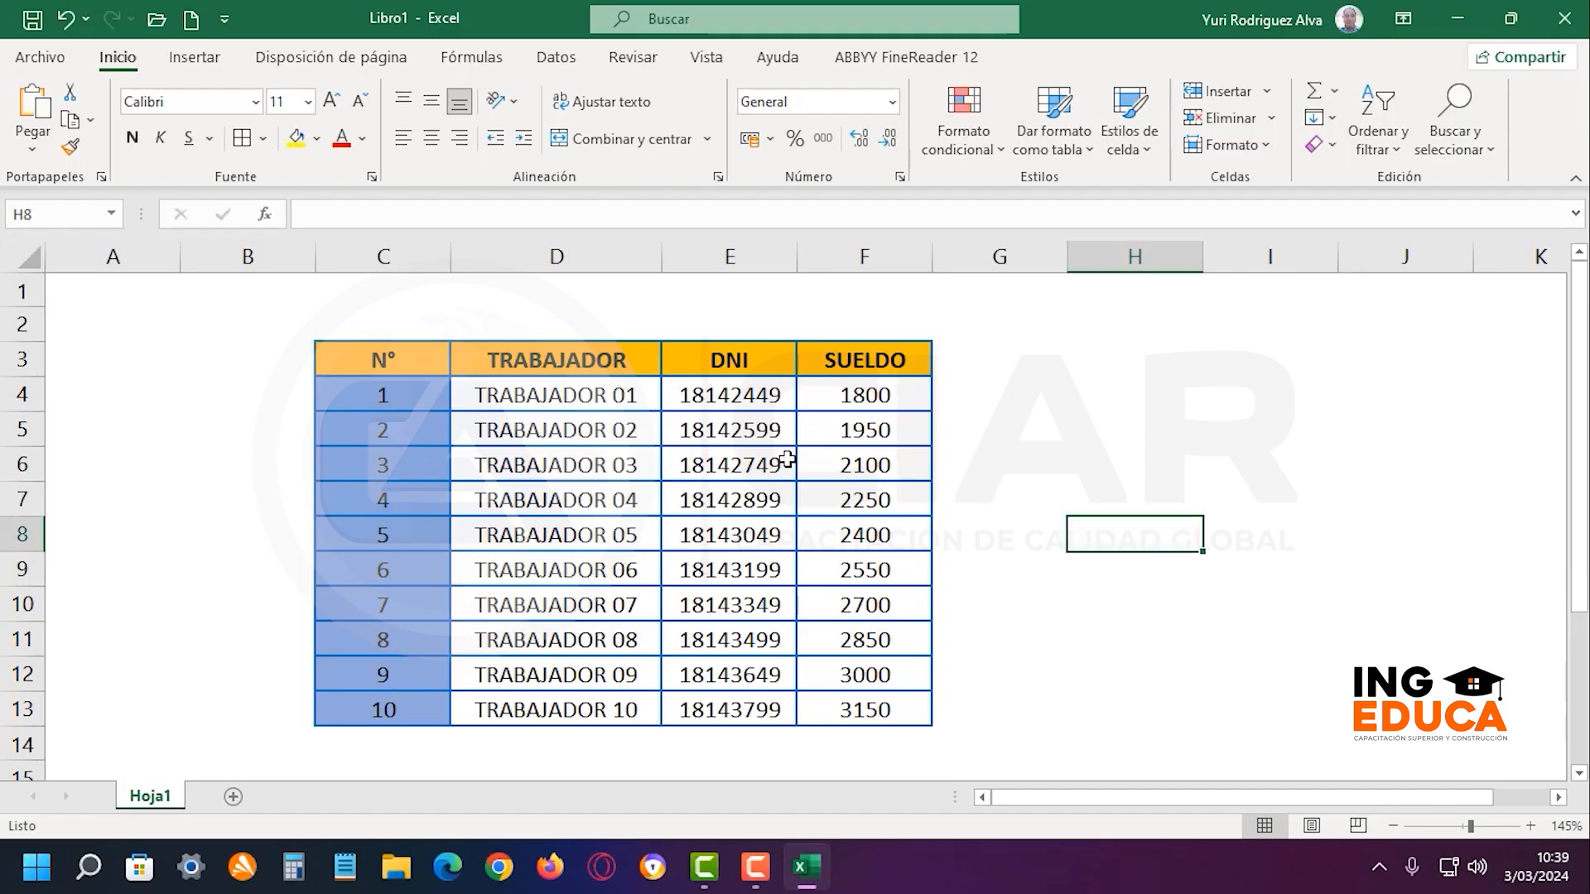
Make cells C4:C14 of the N° column bold and italic with the automatic font colour
click(383, 398)
drag(390, 481, 397, 738)
click(131, 138)
click(160, 138)
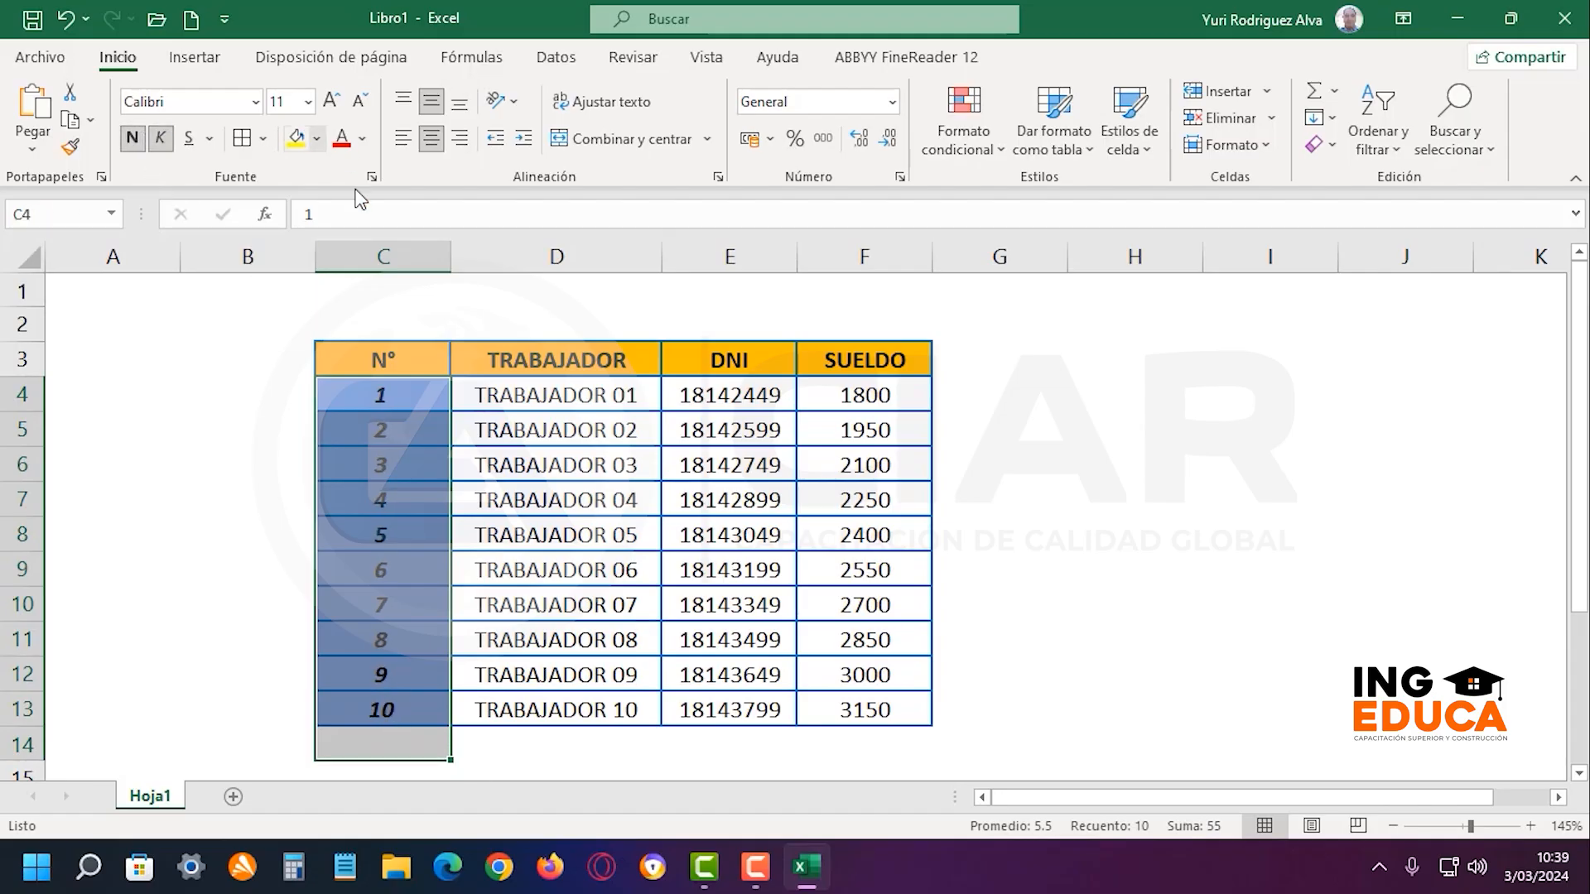
click(363, 138)
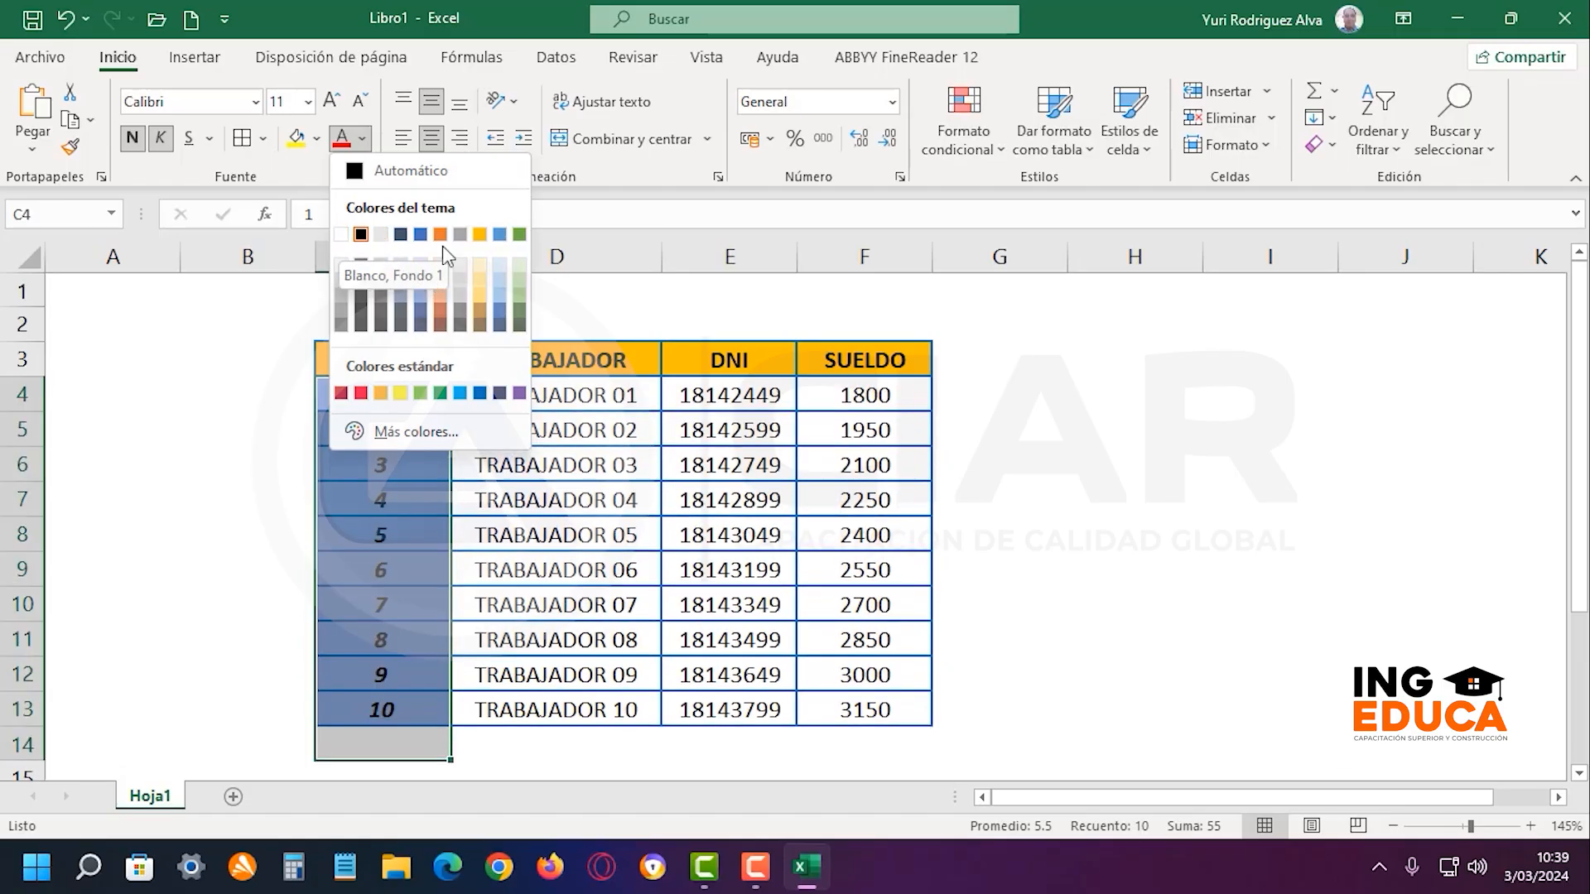
click(475, 172)
click(1029, 353)
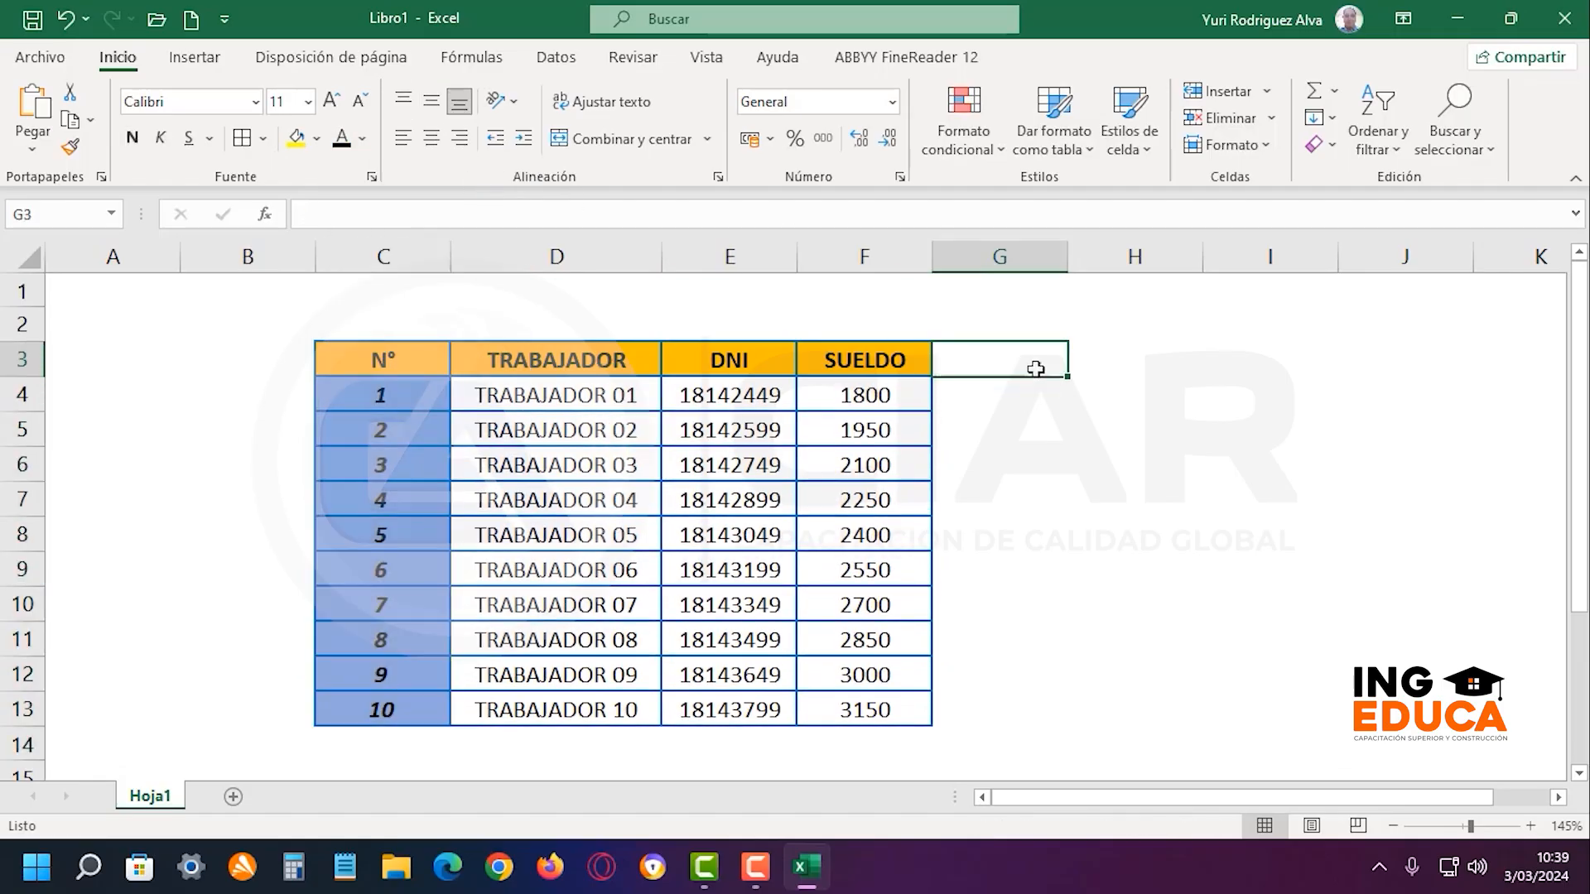
click(1073, 455)
click(611, 393)
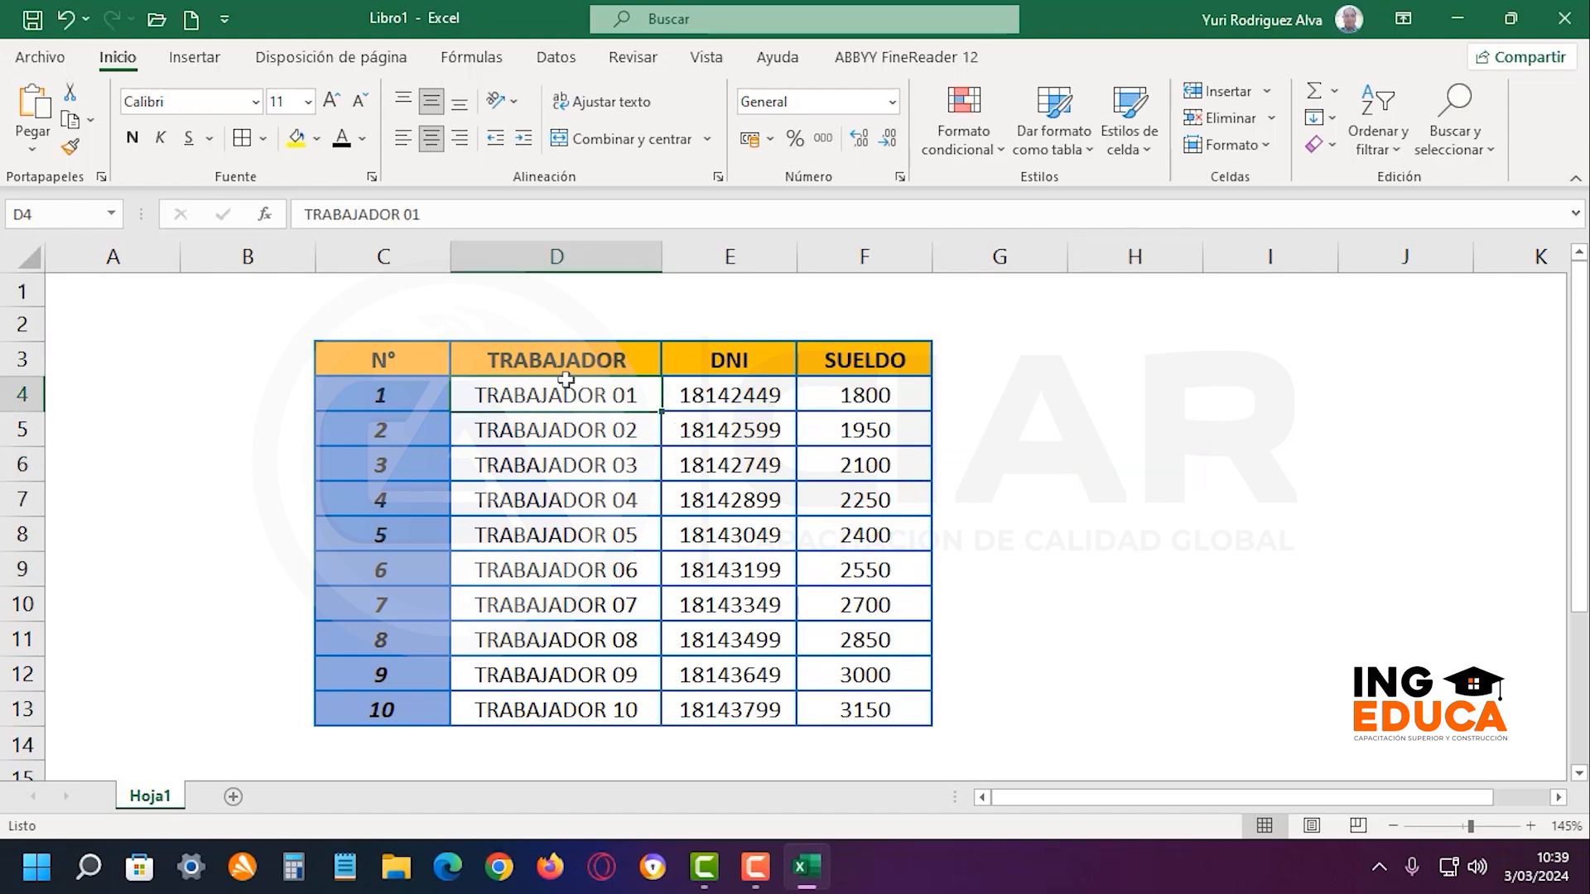
click(418, 358)
click(607, 393)
drag(387, 357, 887, 361)
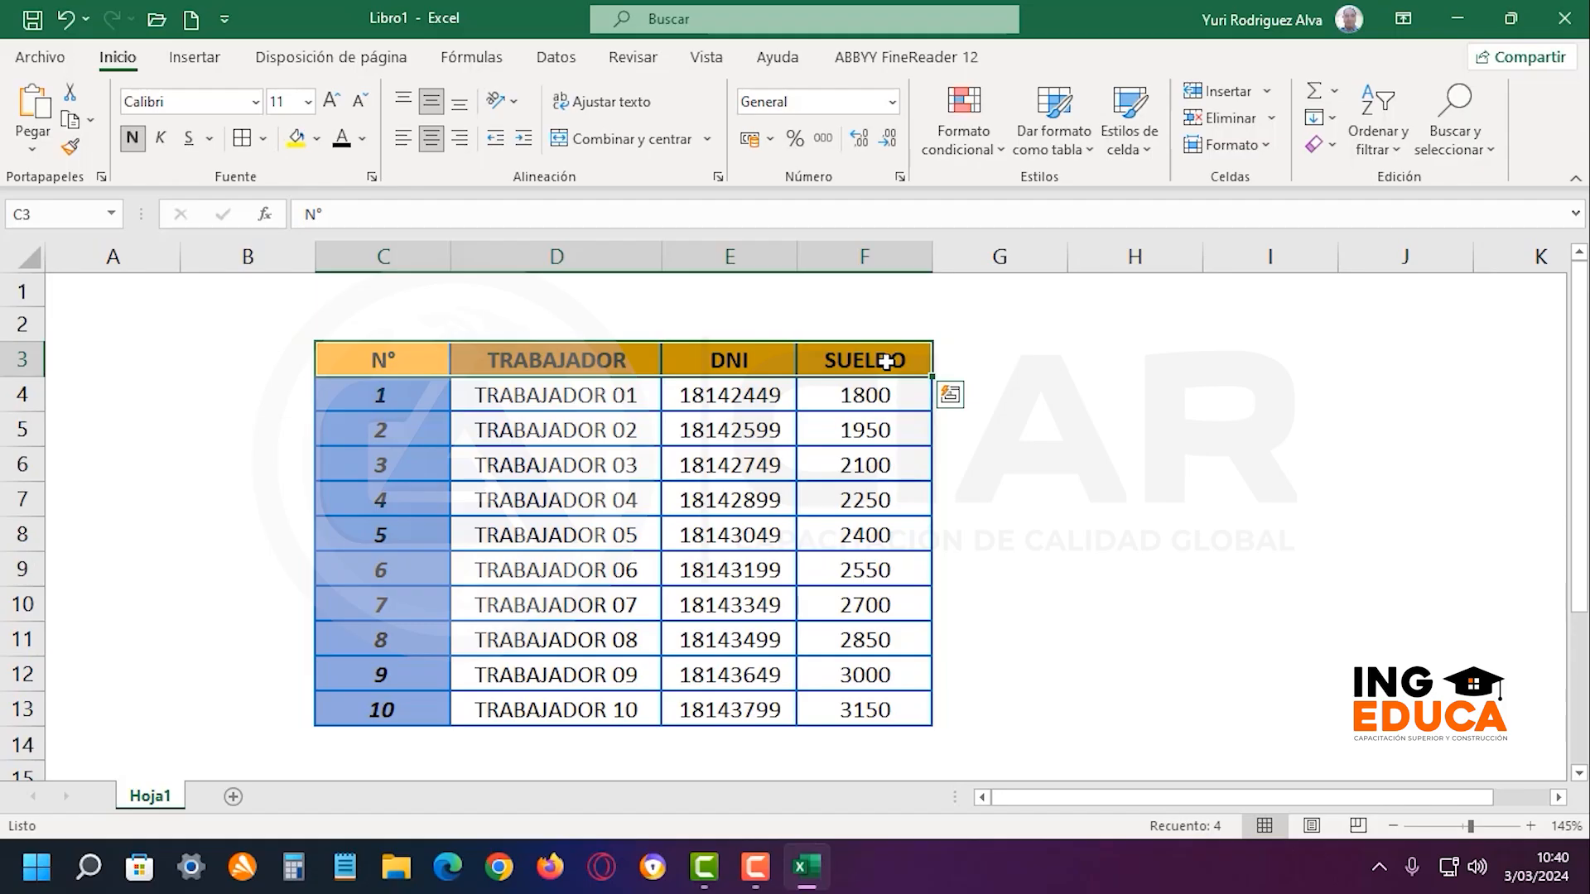
click(1069, 390)
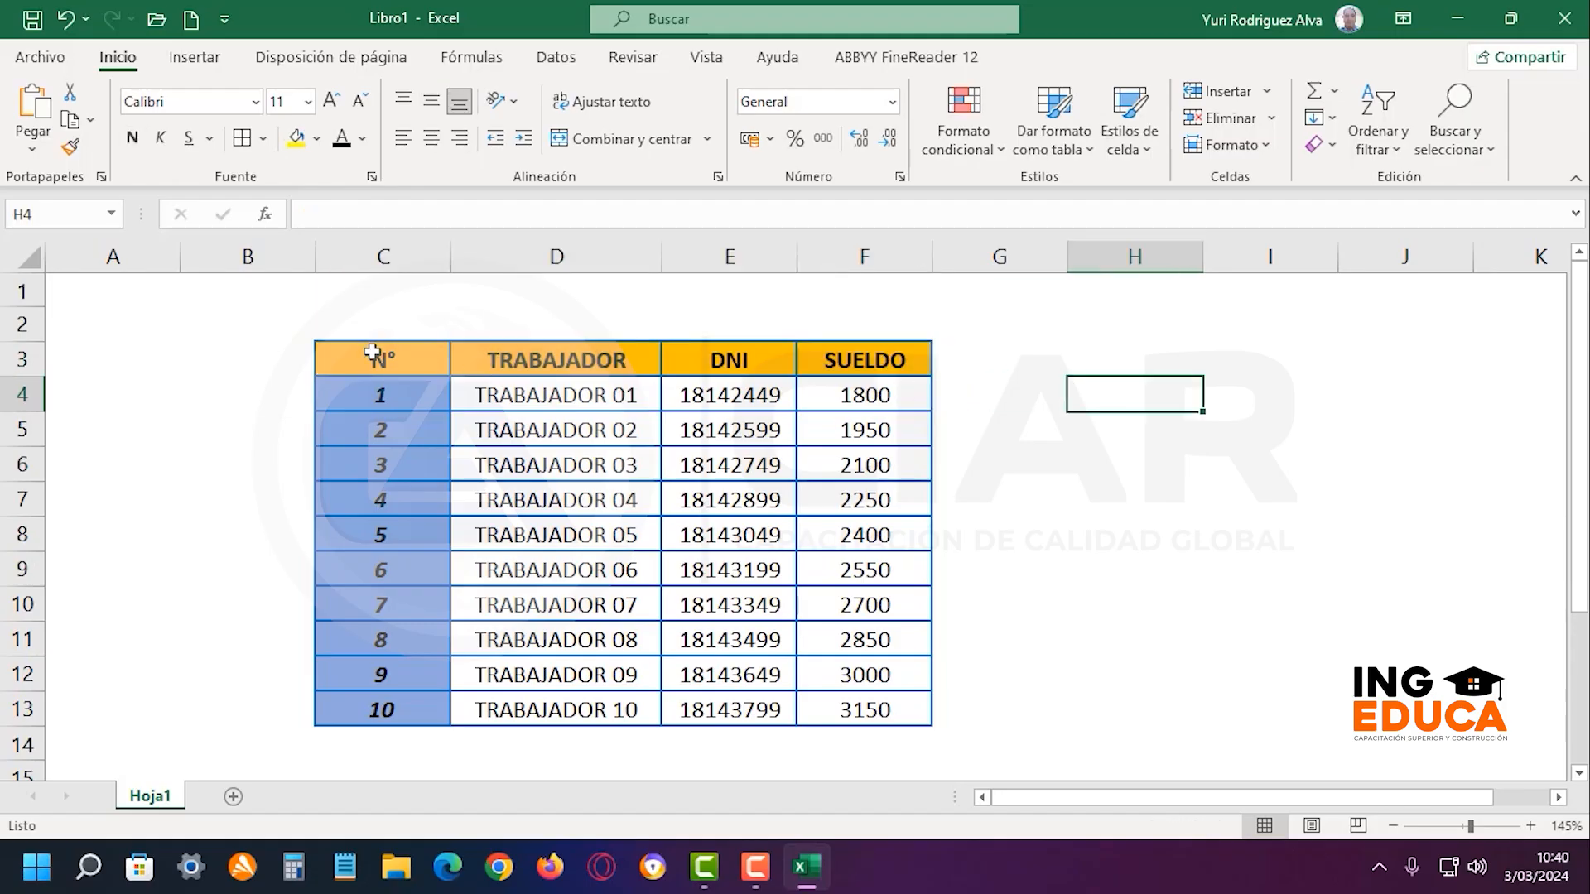
drag(371, 352, 911, 357)
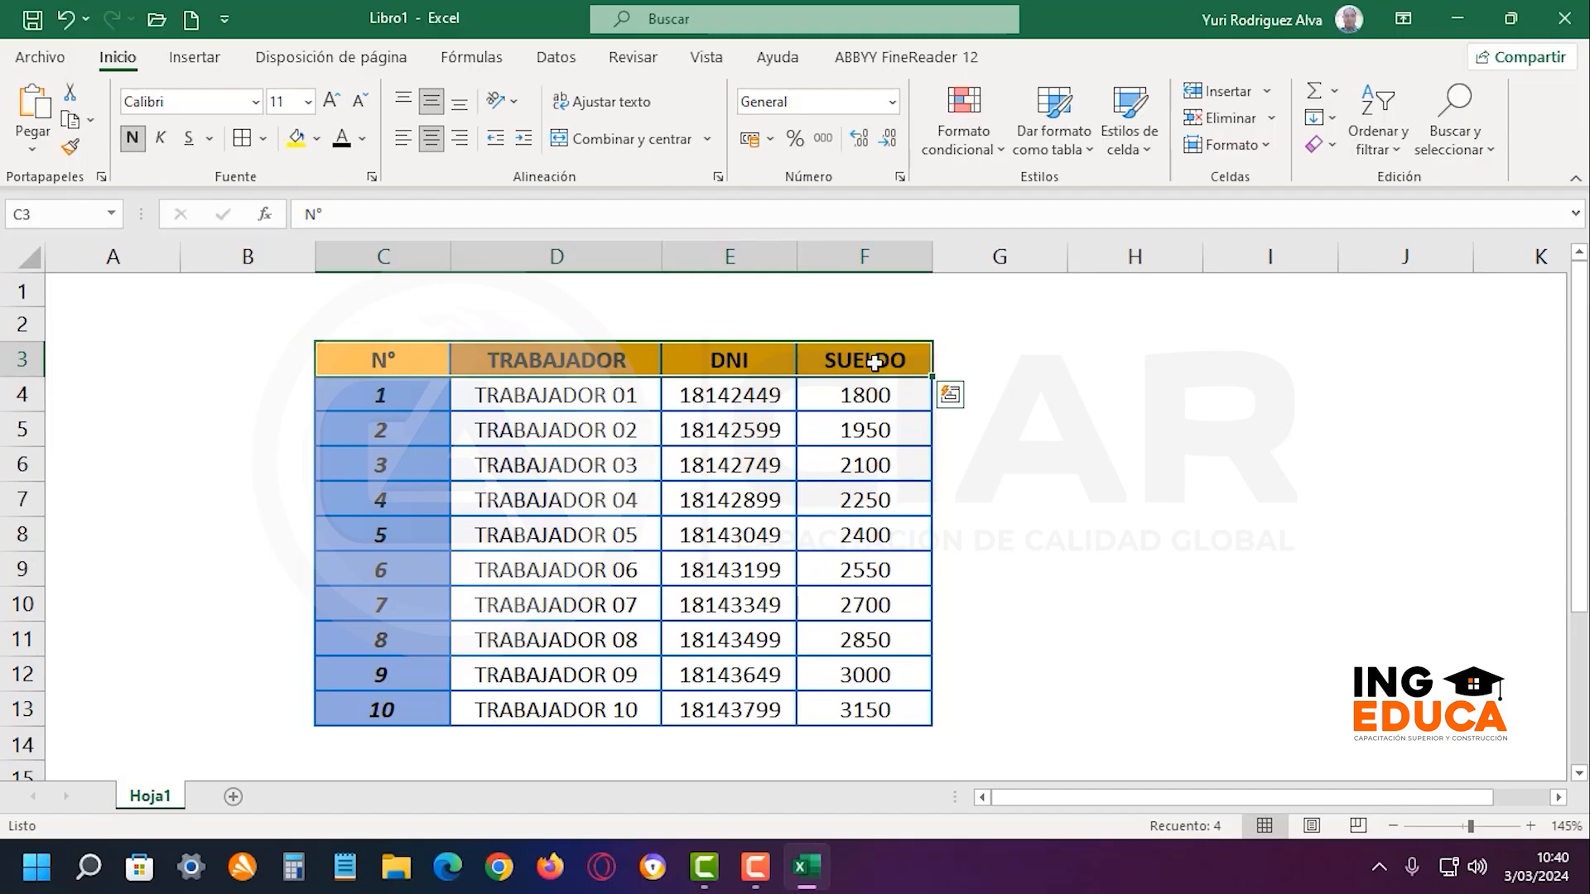
Review the alignment, border and fill settings and the text direction options in the cell format settings for header row C3:F3
right_click(874, 363)
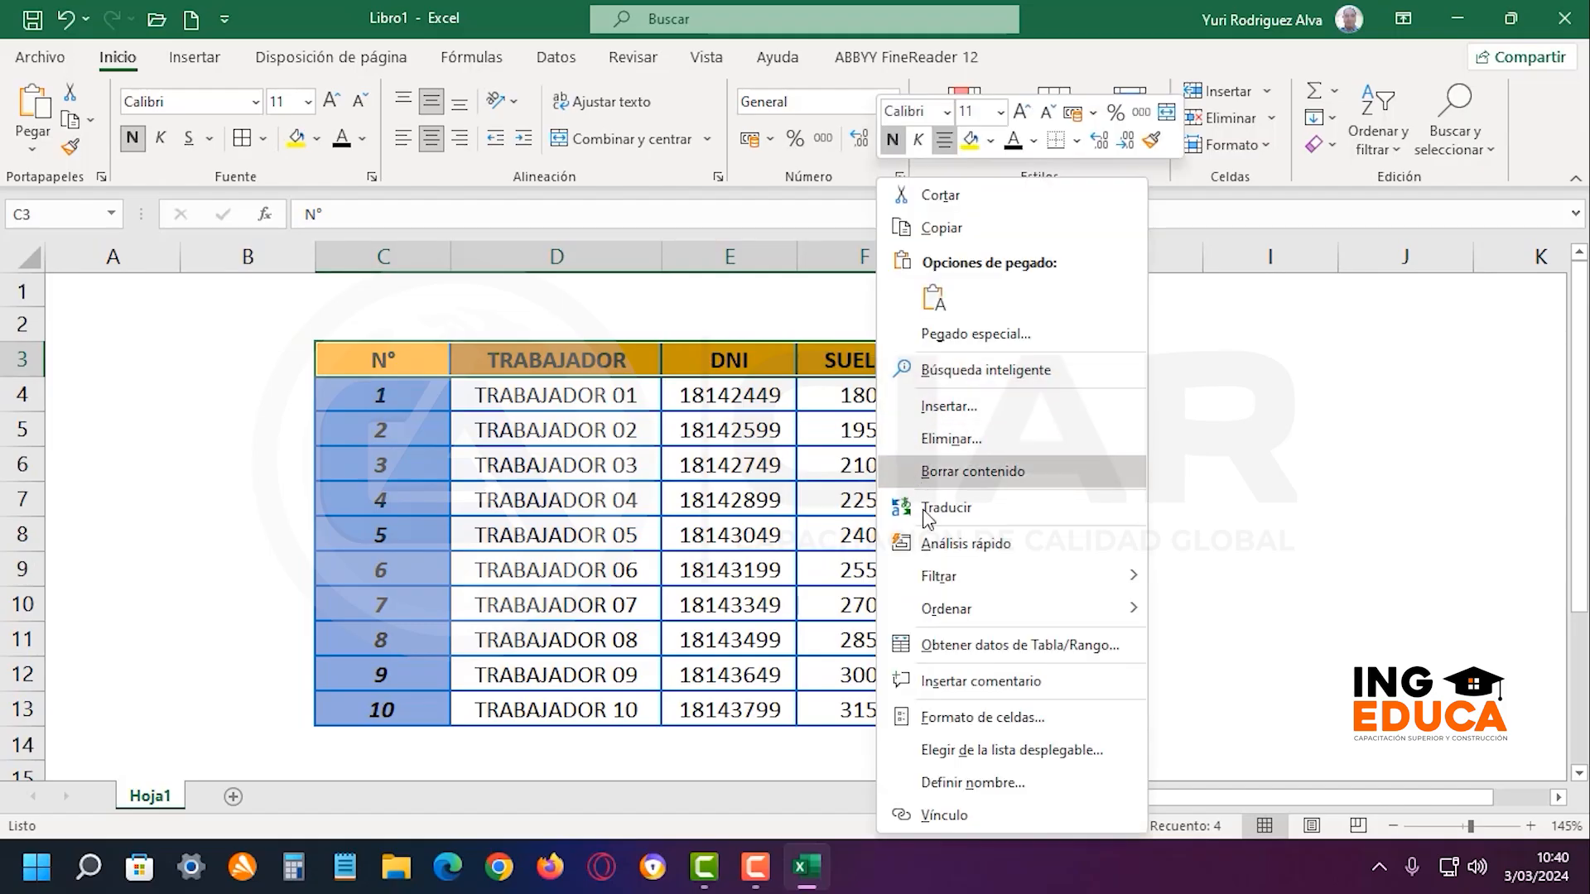
click(1006, 716)
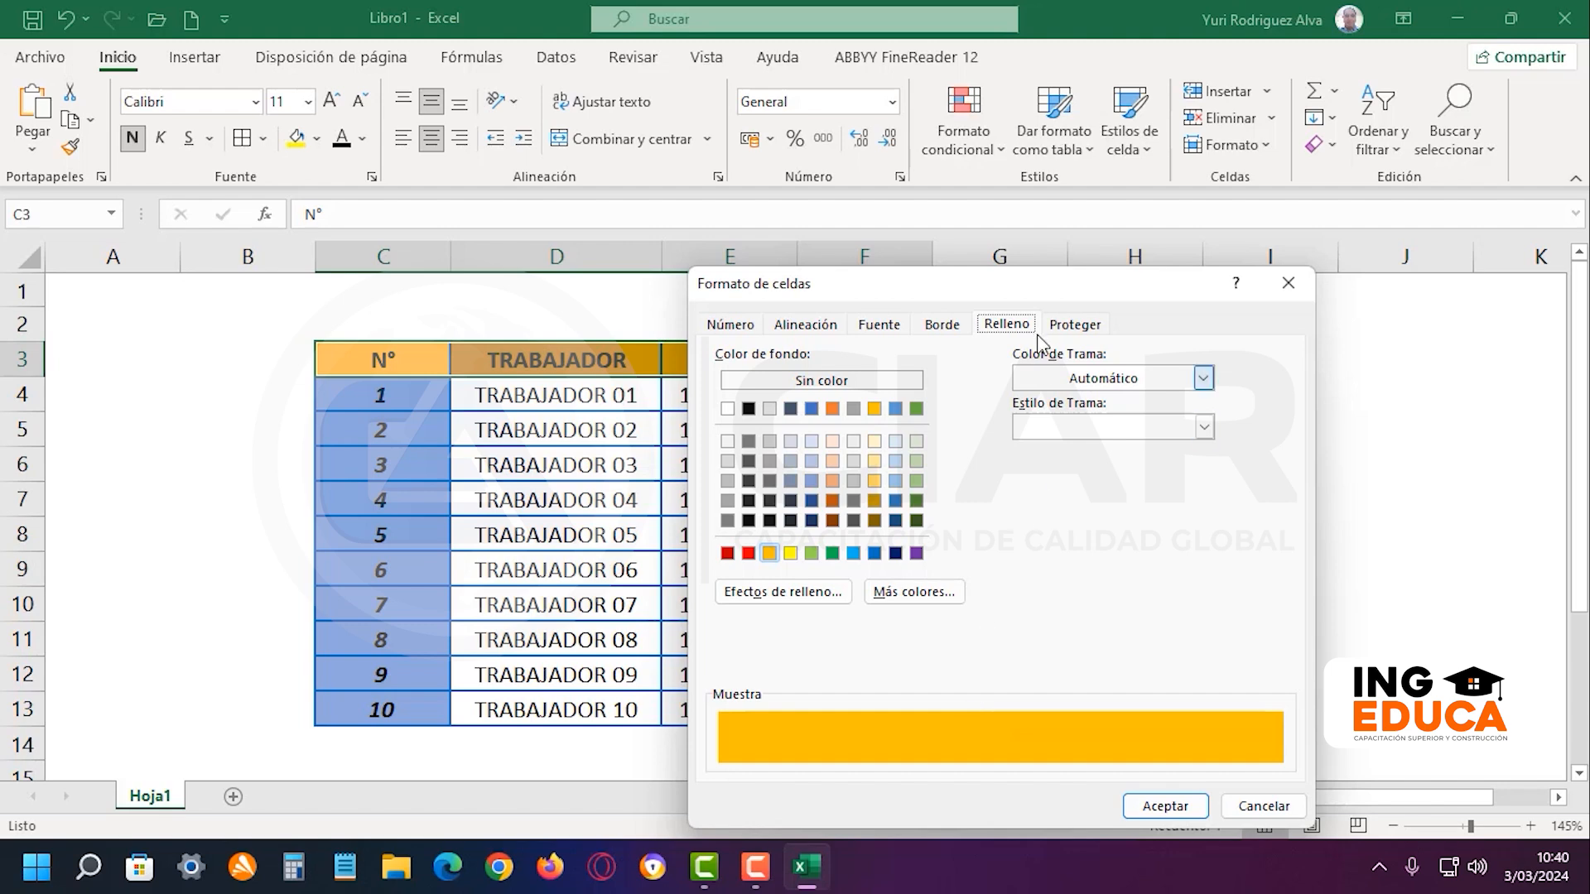
drag(985, 305, 925, 201)
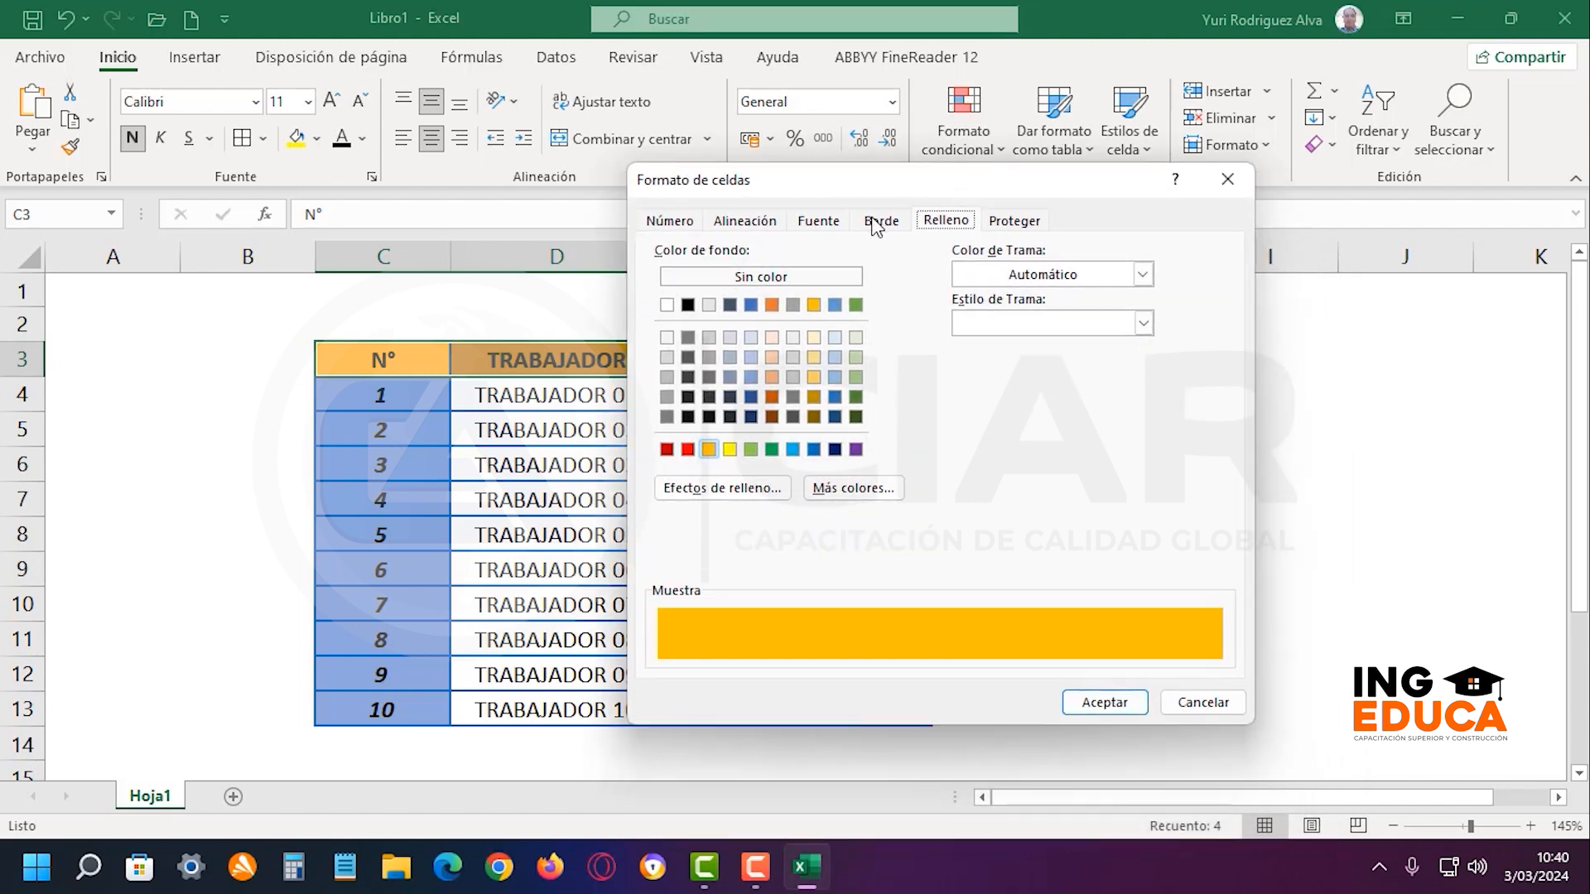
click(771, 222)
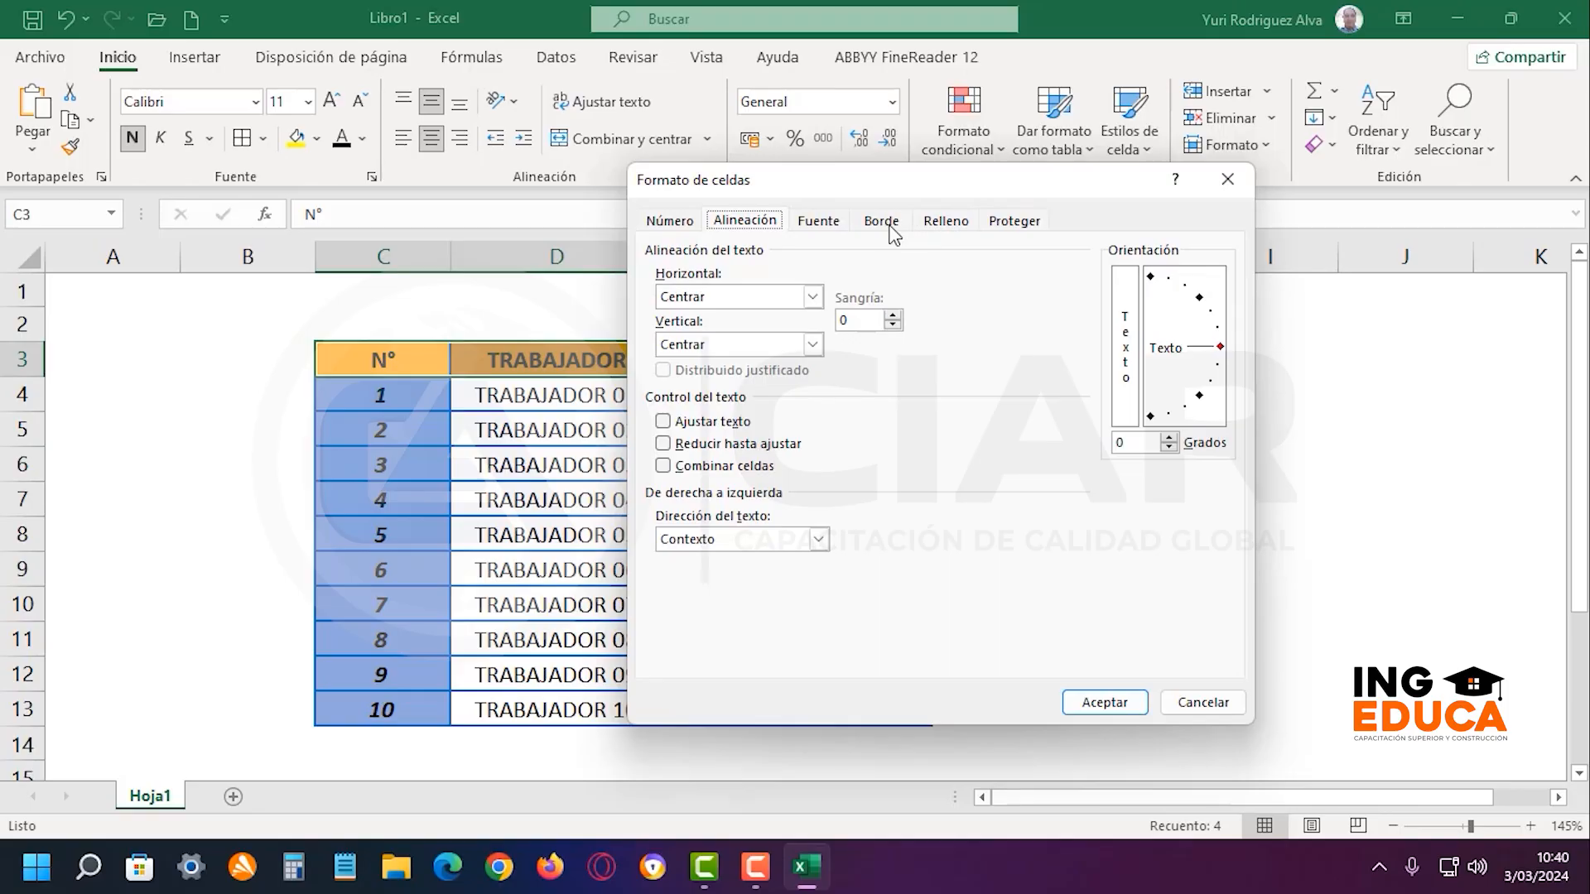
click(892, 232)
click(946, 224)
click(754, 226)
drag(880, 182, 964, 154)
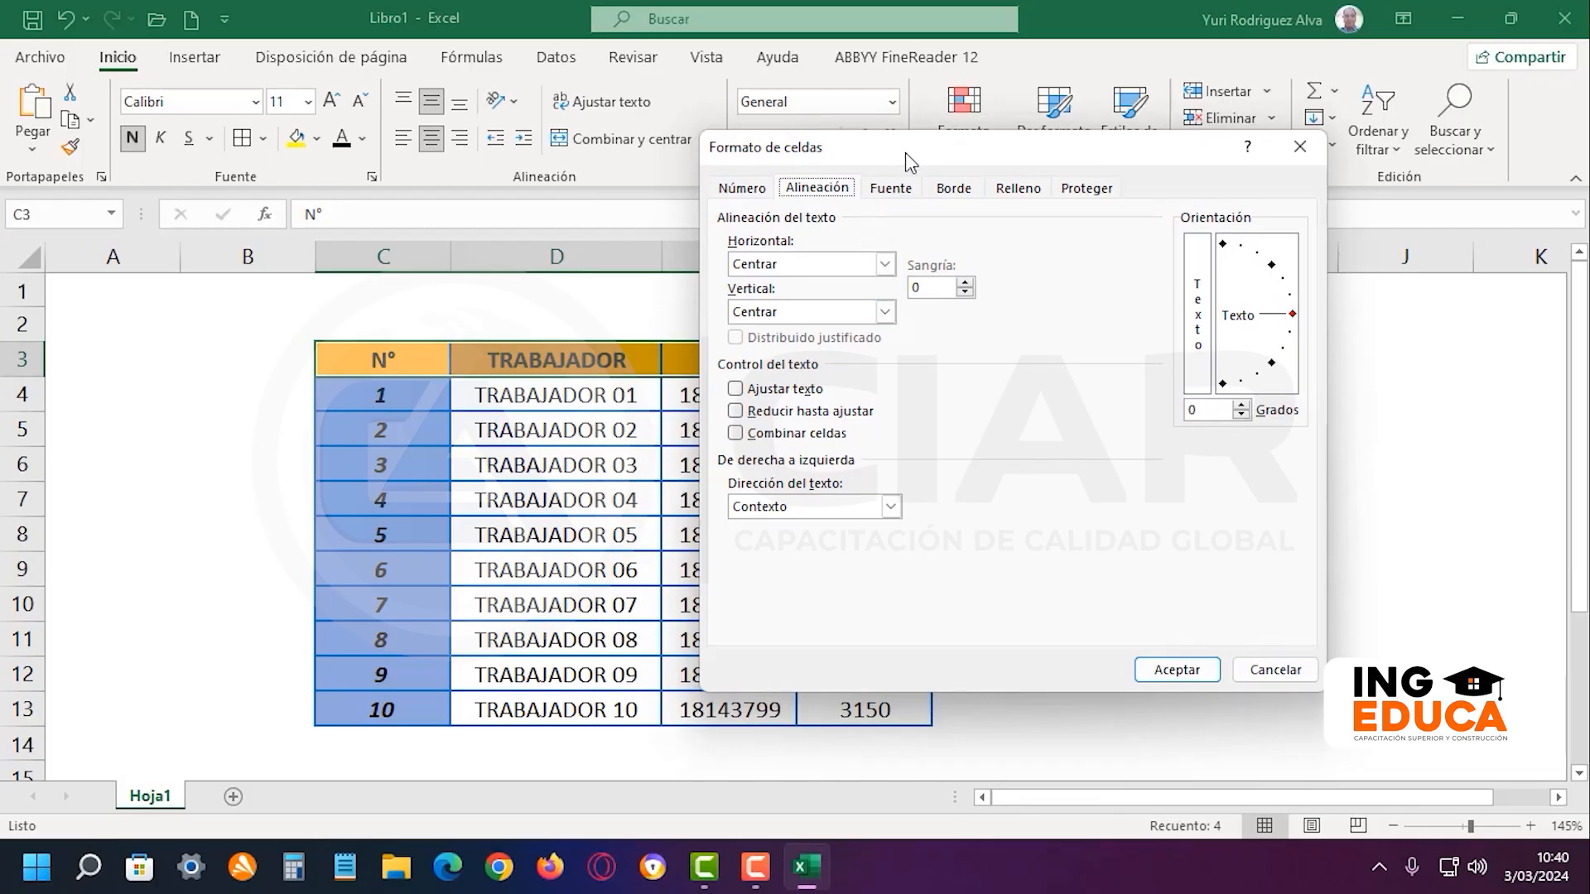
drag(906, 152, 1078, 145)
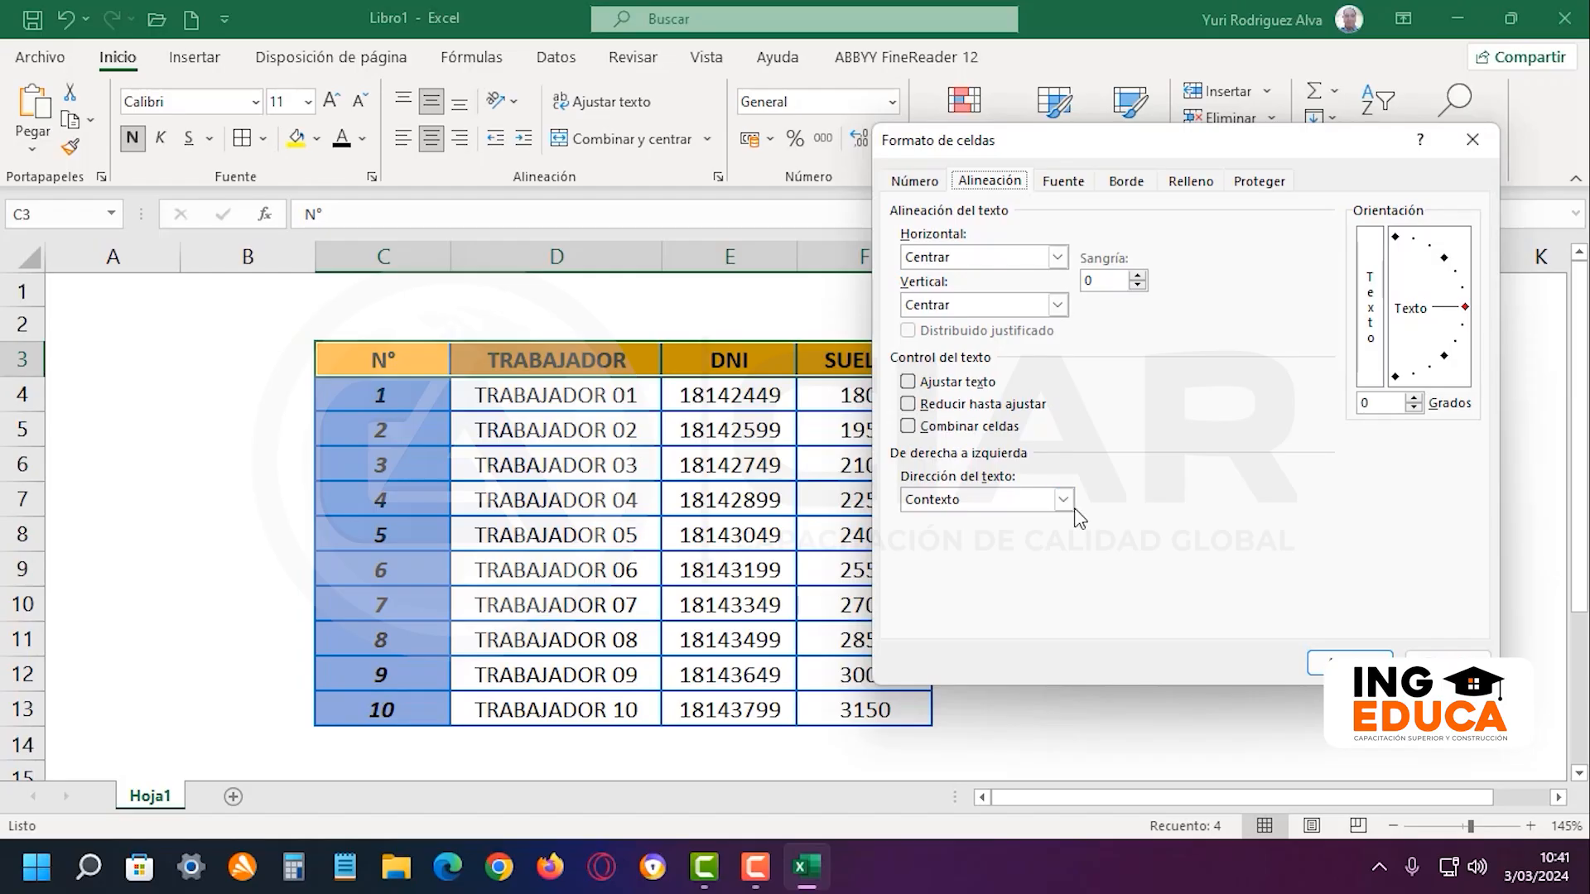
click(1064, 501)
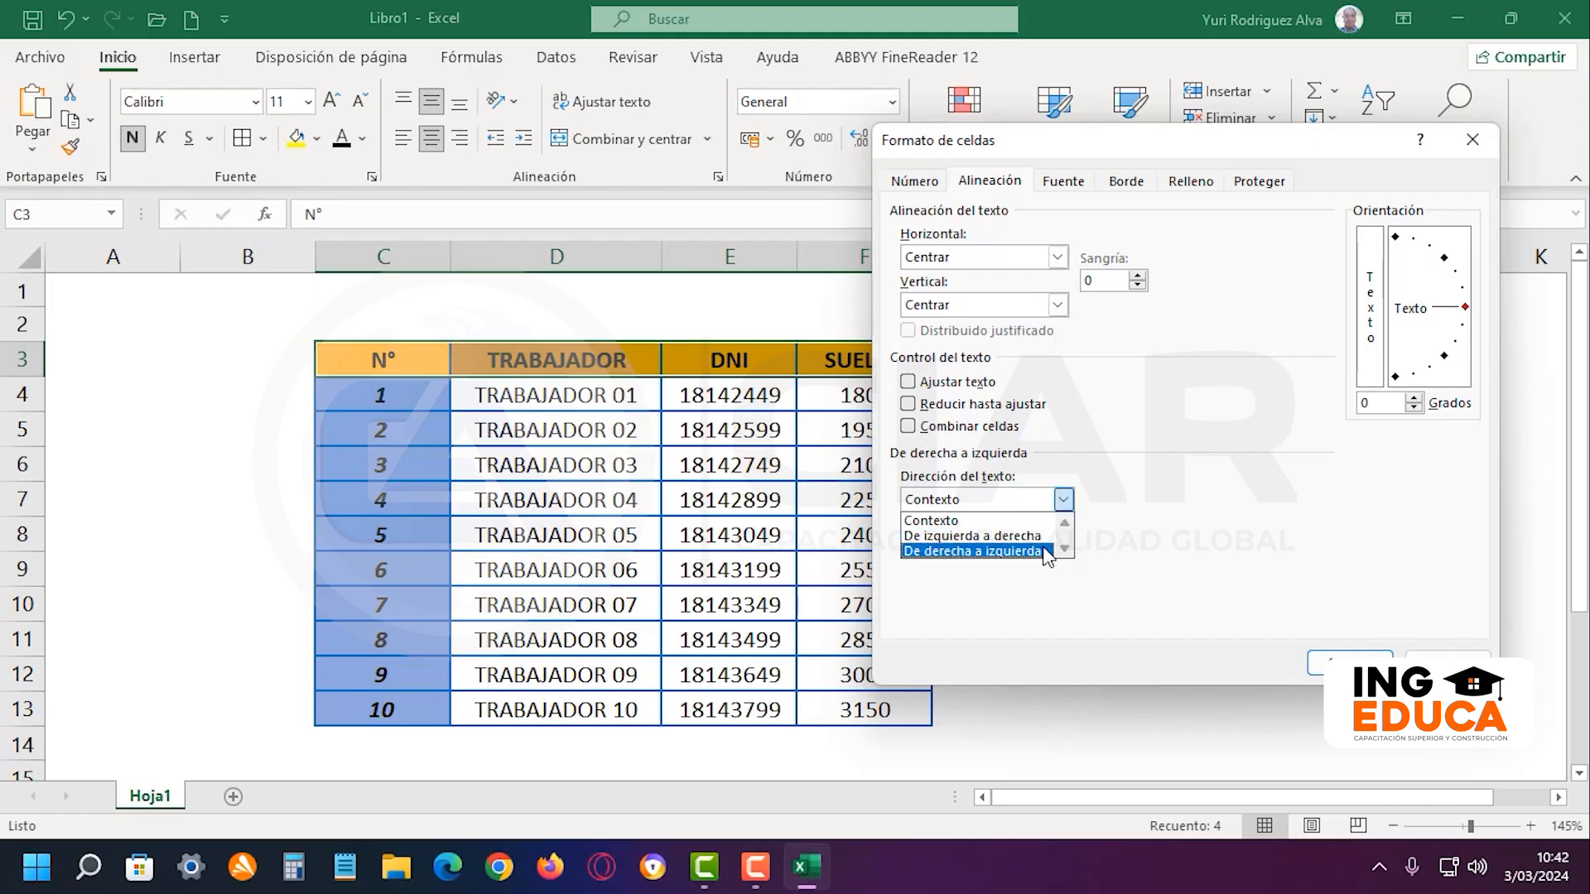
click(1137, 537)
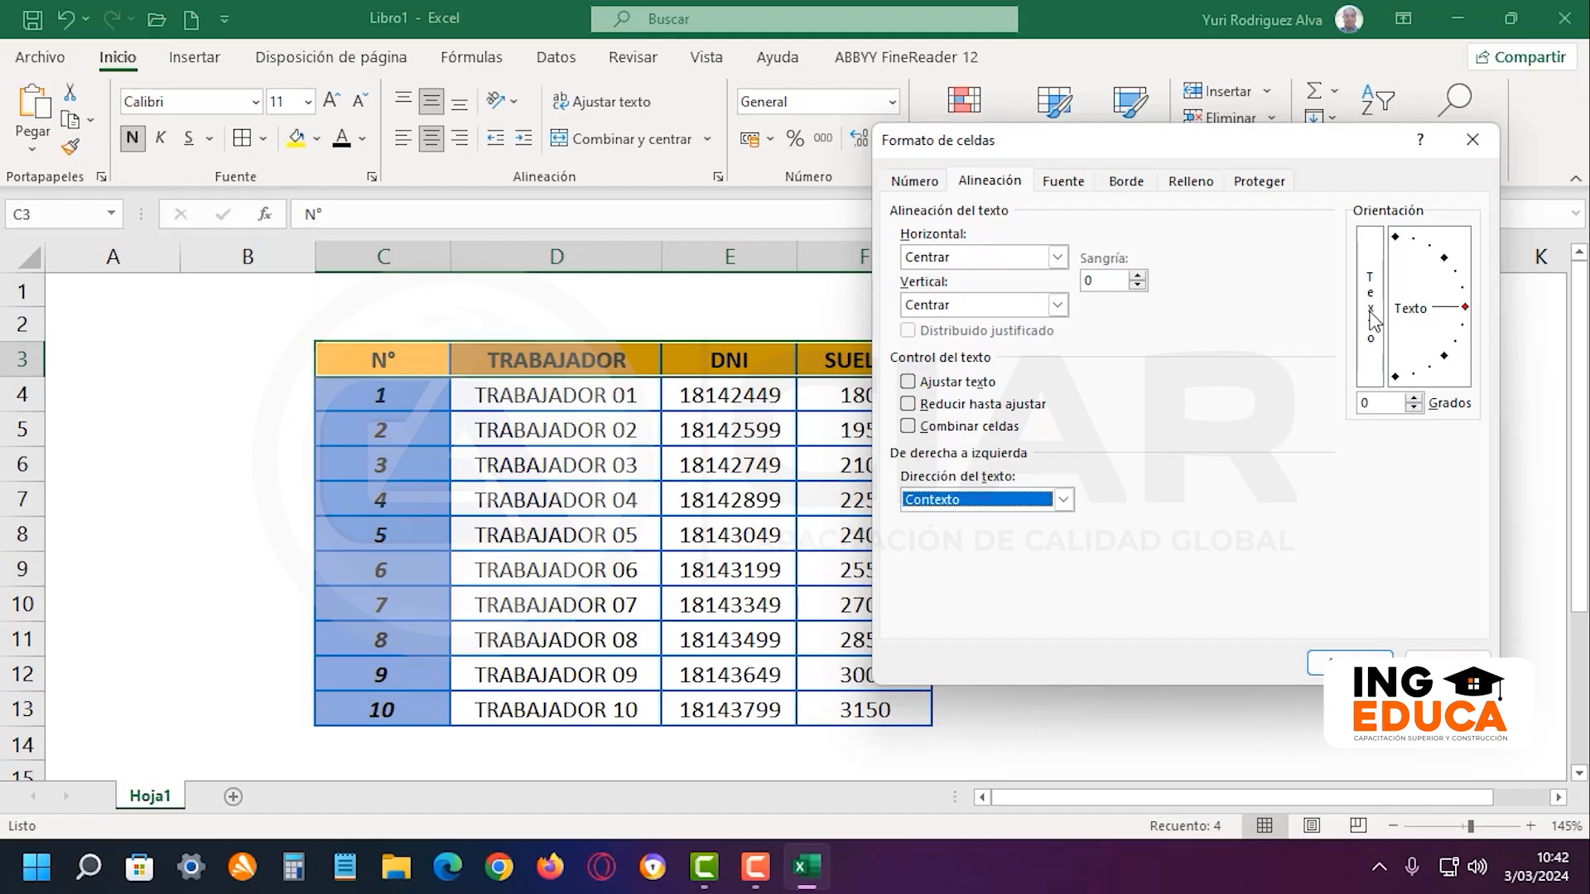
Rotate the header text in C3:F3 to 45 degrees and apply the cell format settings
click(1464, 308)
mouse_move(1465, 307)
mouse_down()
mouse_move(1463, 264)
mouse_move(1447, 263)
mouse_up()
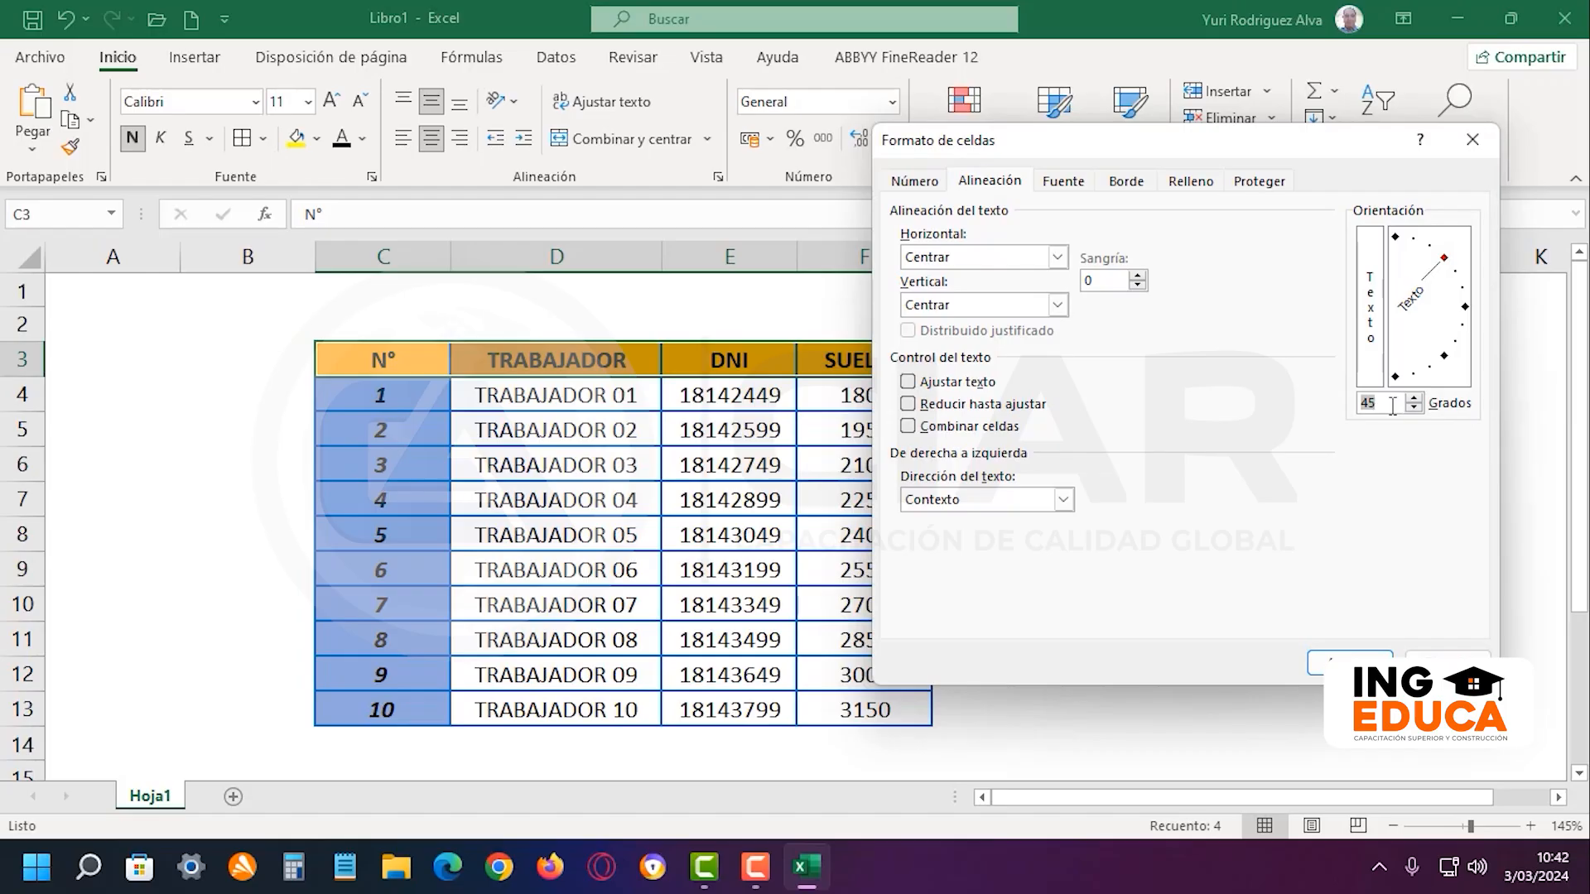
click(1346, 662)
click(1293, 562)
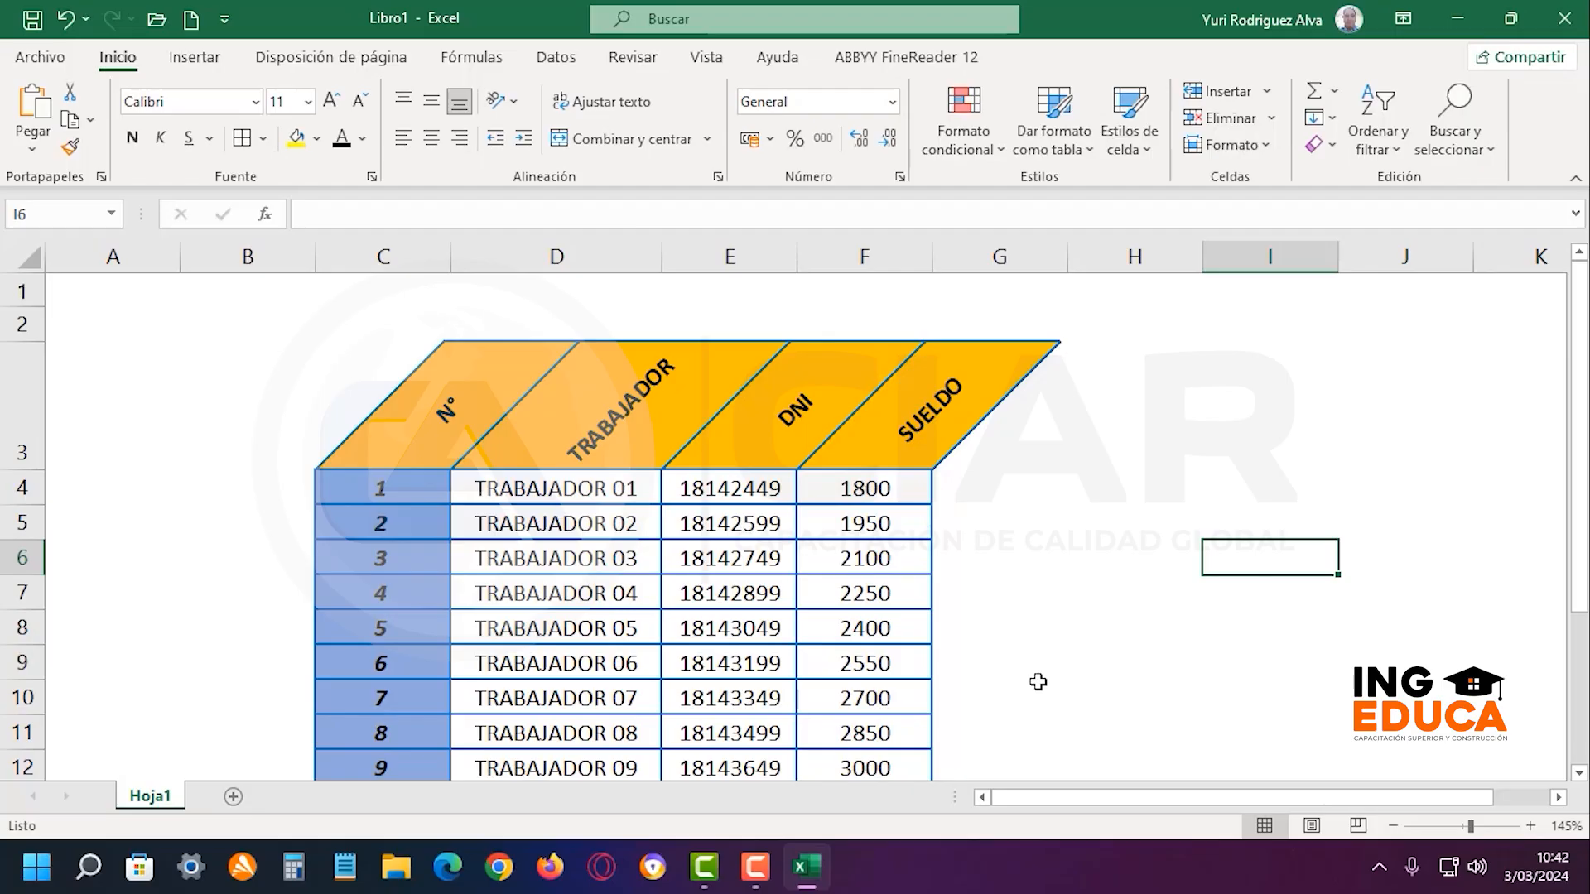
Set the text orientation of header cells C3:F3 to 90 degrees through the cell format settings
drag(445, 410, 864, 414)
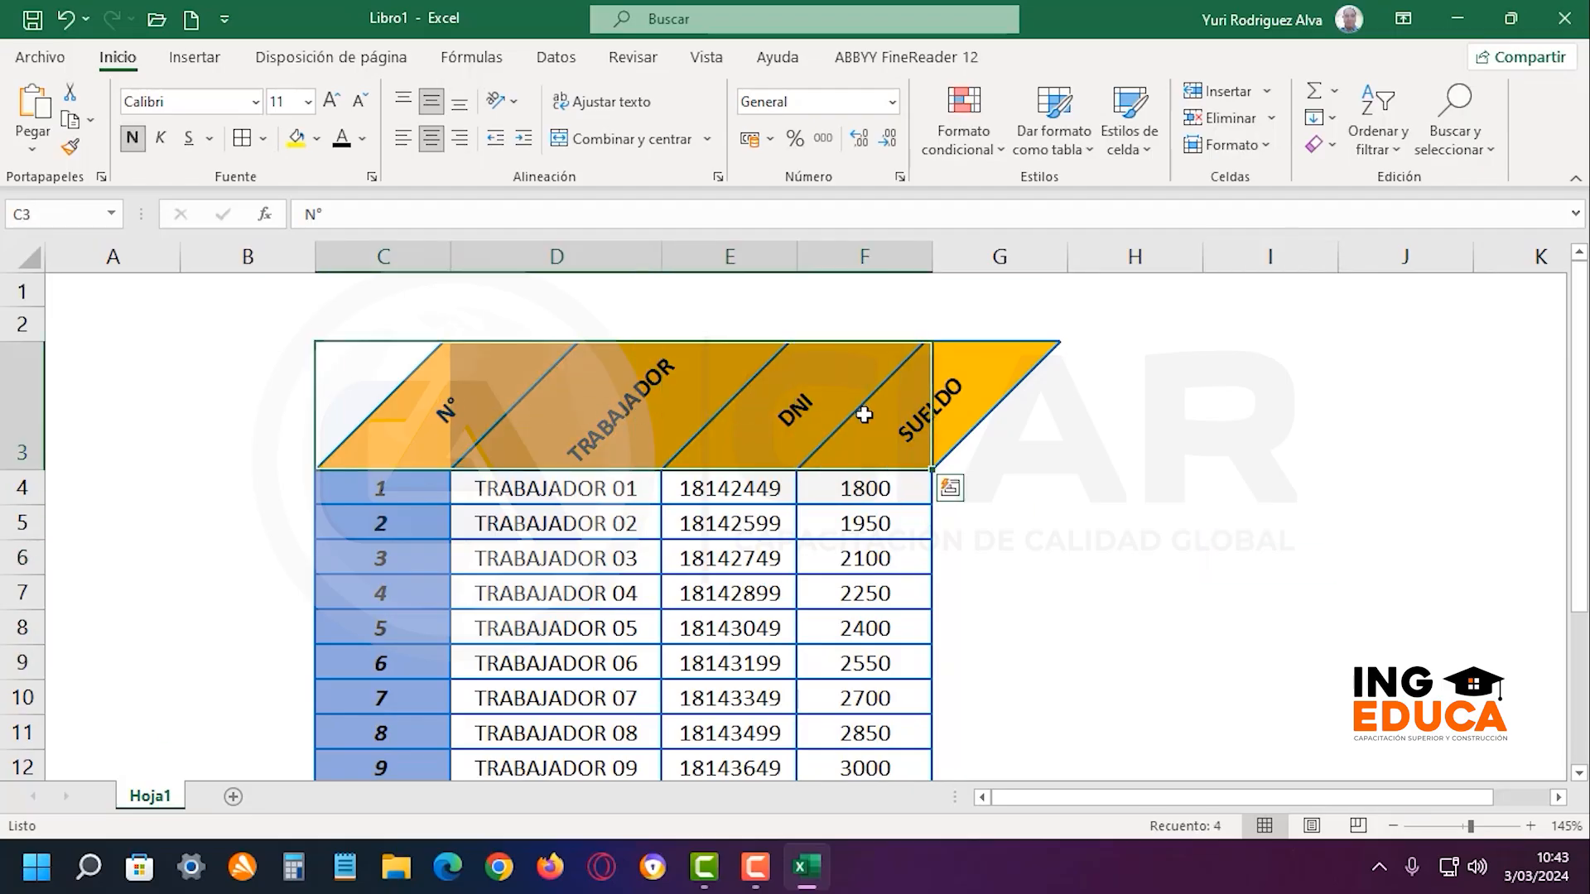
right_click(865, 421)
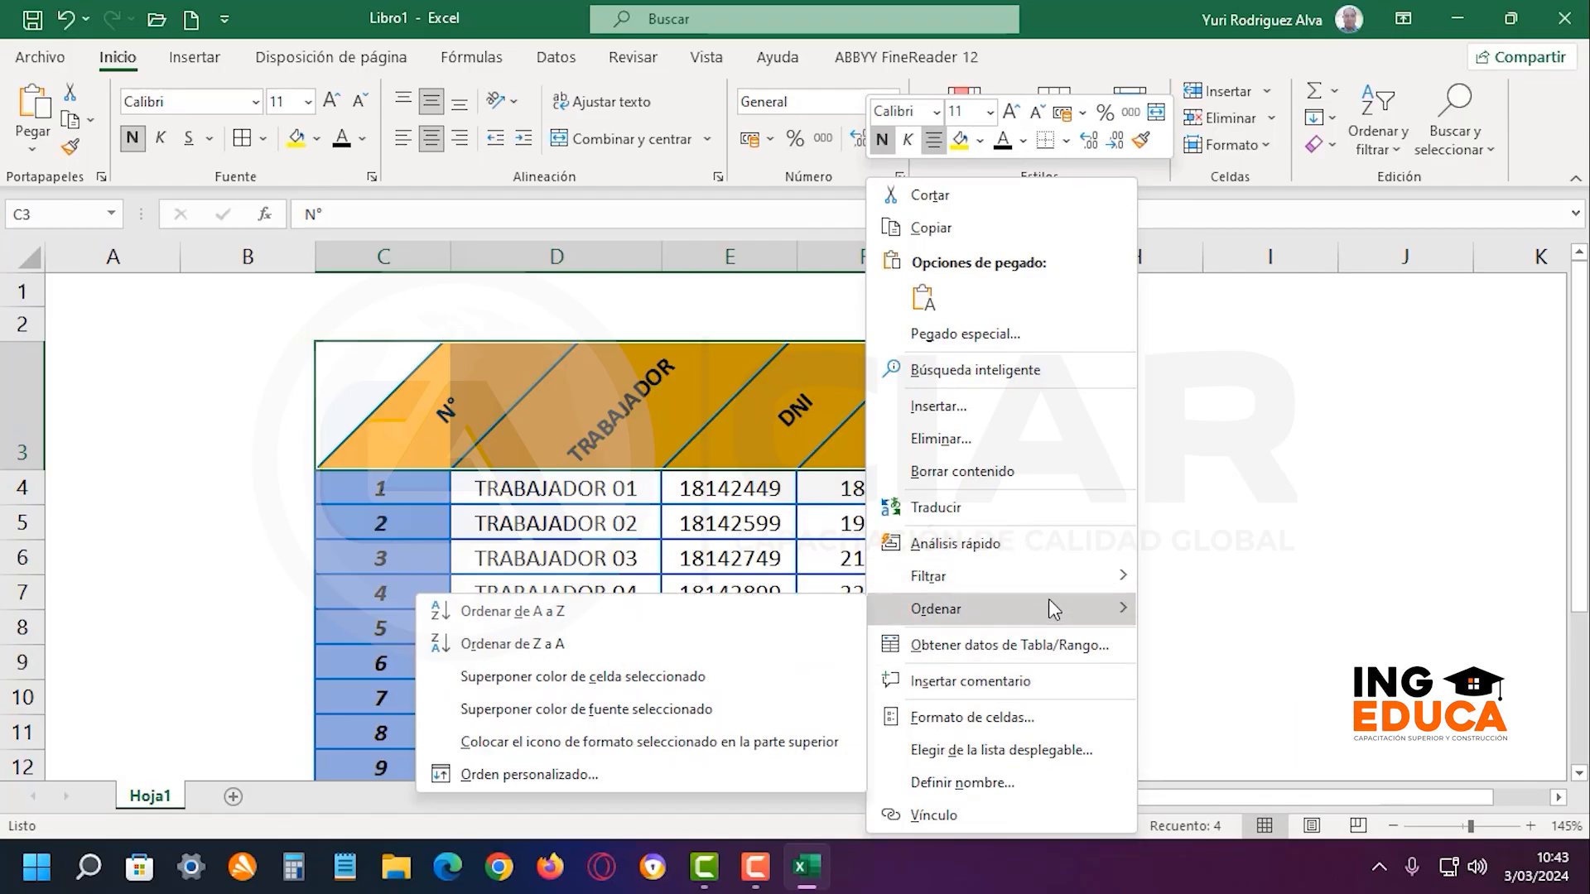
click(1056, 709)
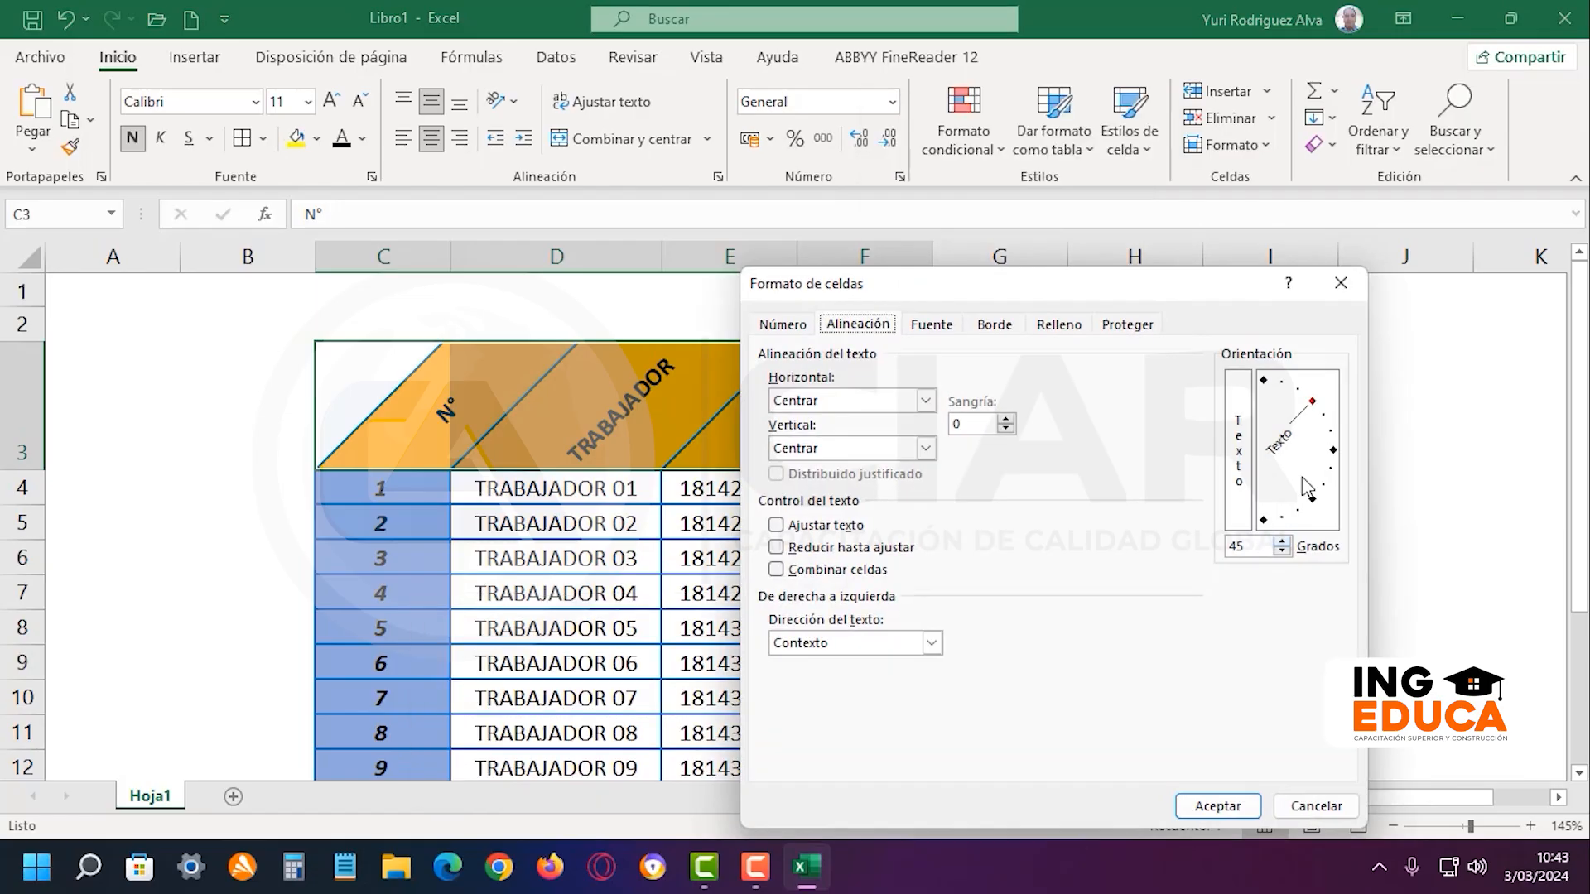
click(1313, 403)
drag(1312, 402, 1263, 386)
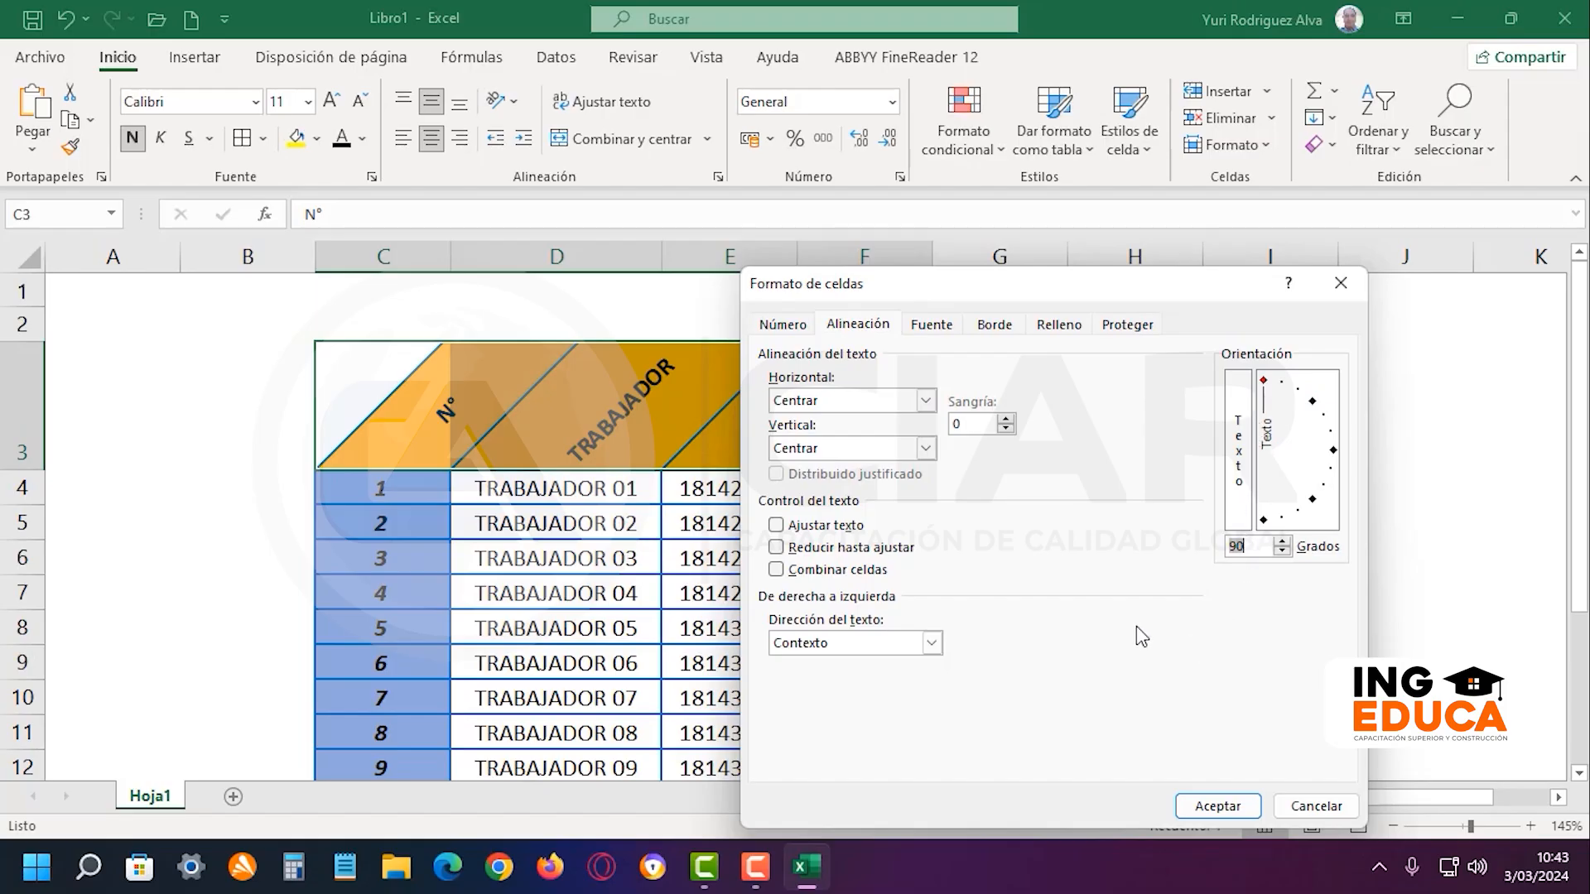
drag(1088, 291, 1088, 157)
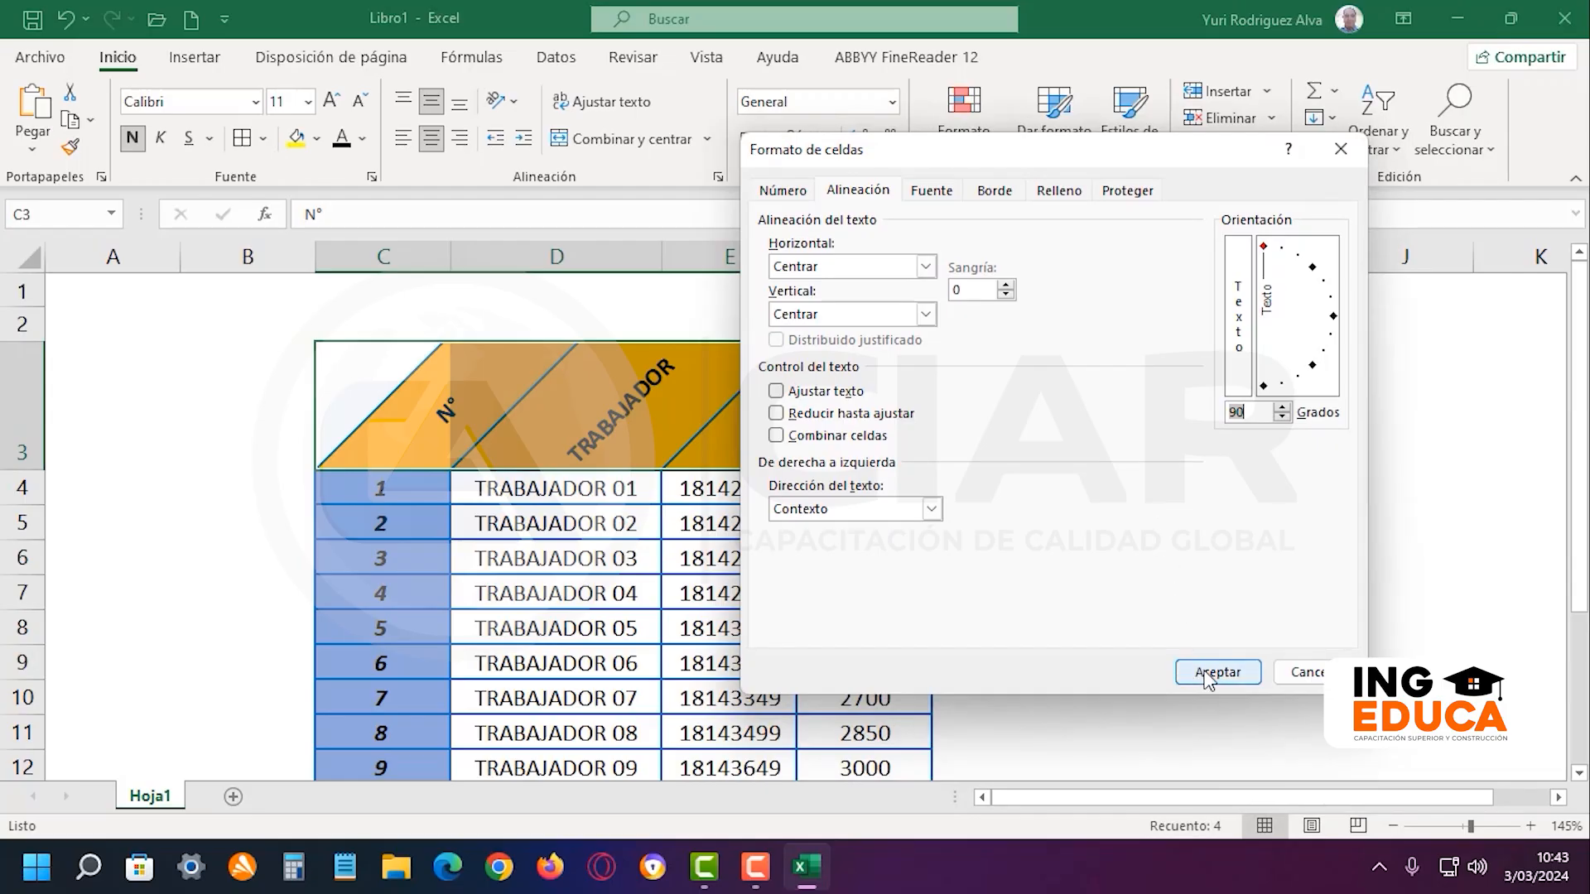
click(1210, 672)
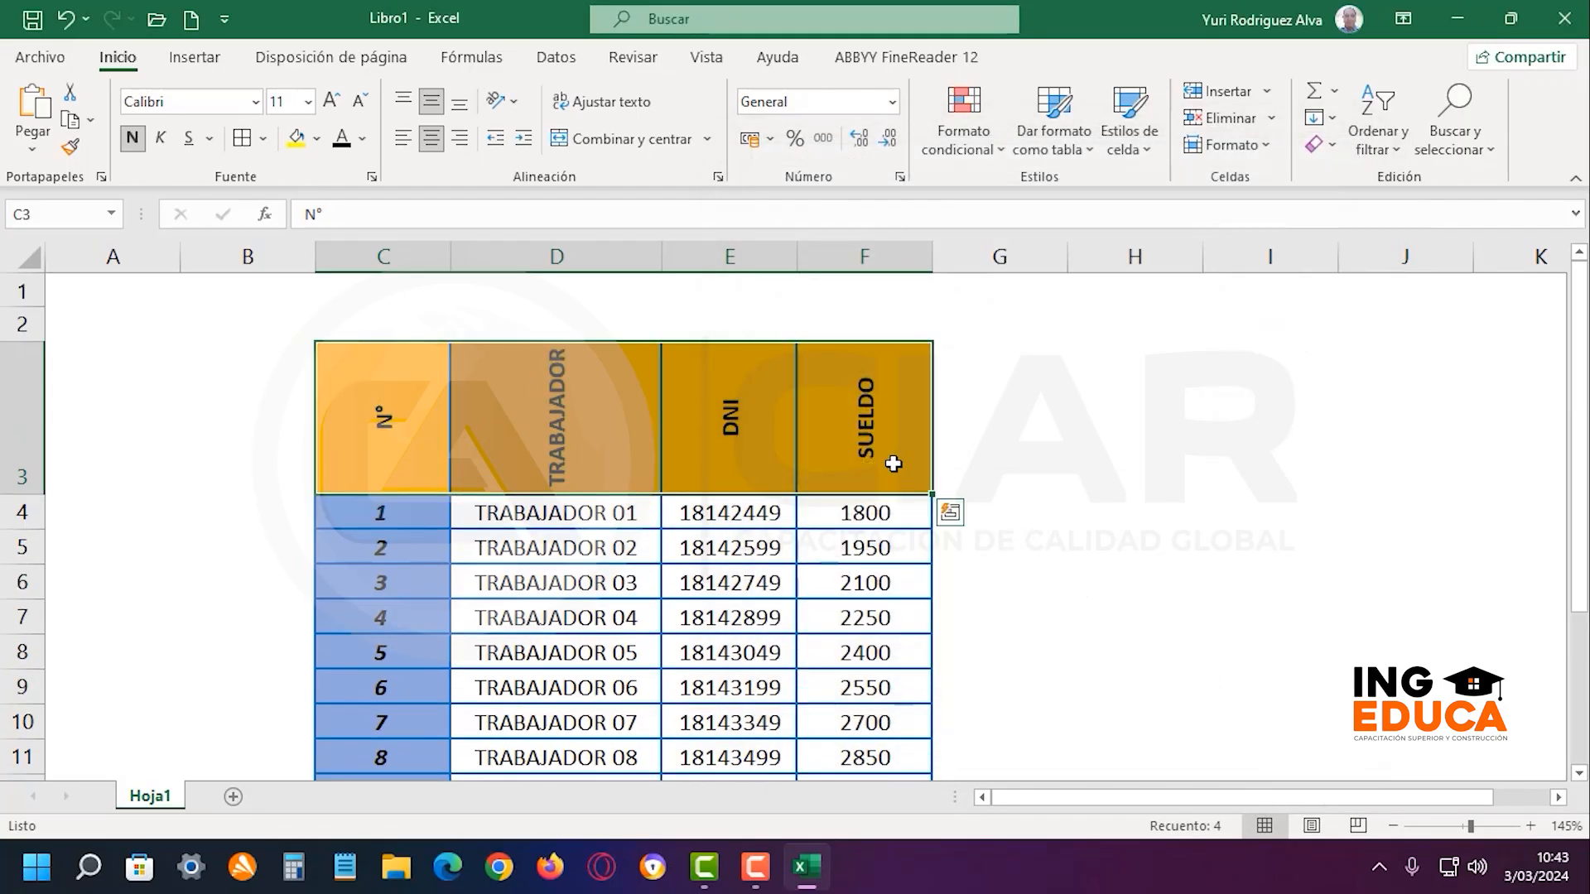
click(1087, 435)
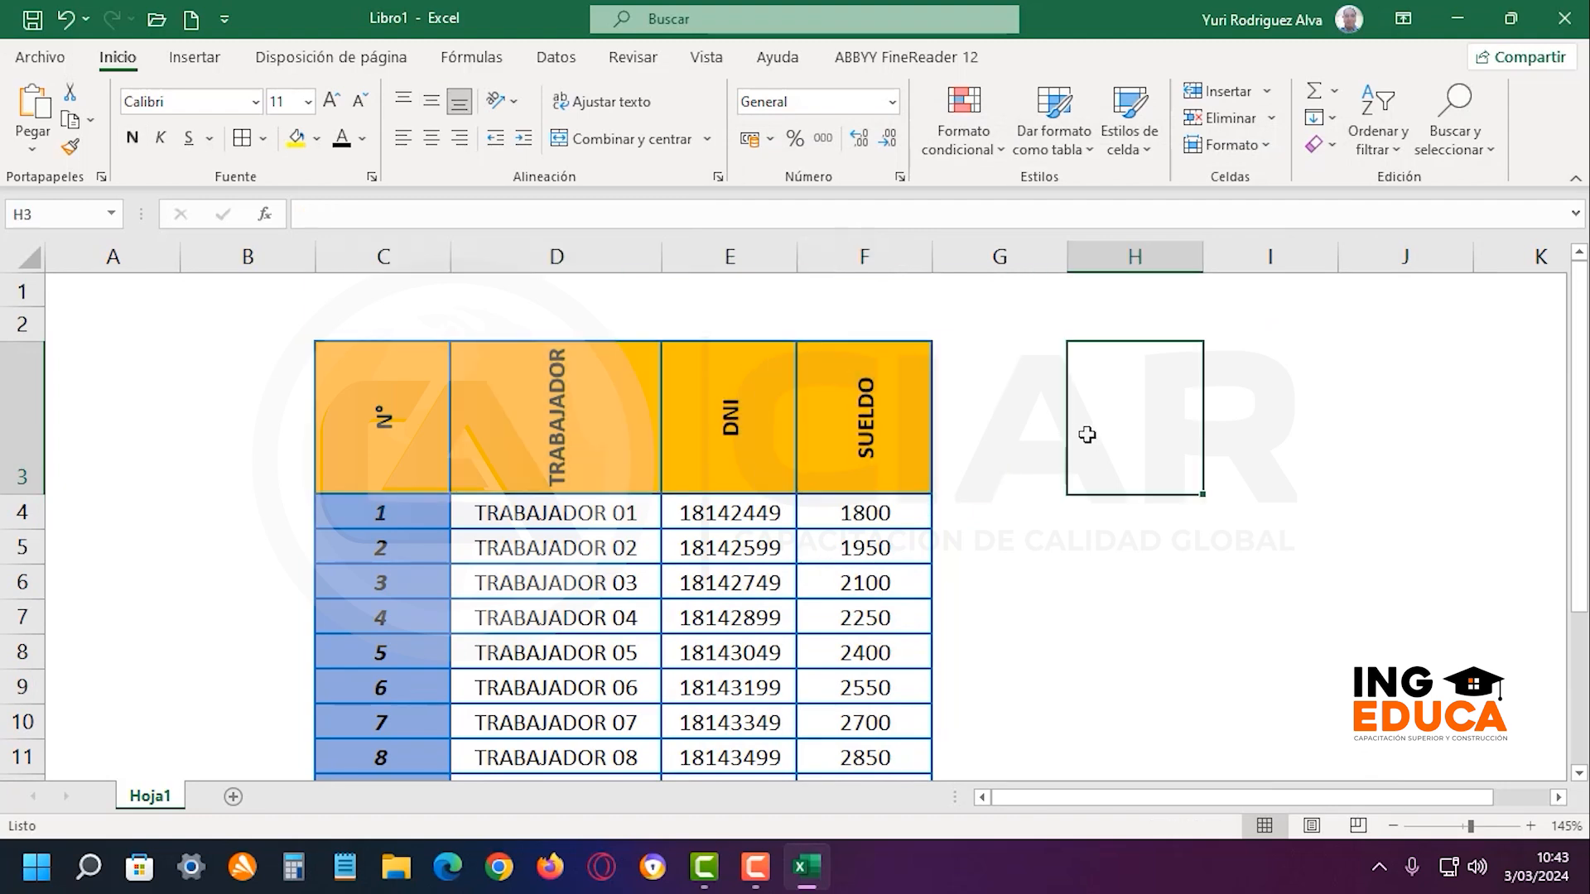
Narrow the N° and TRABAJADOR columns close to their contents and autofit the DNI and SUELDO columns
drag(449, 257, 361, 257)
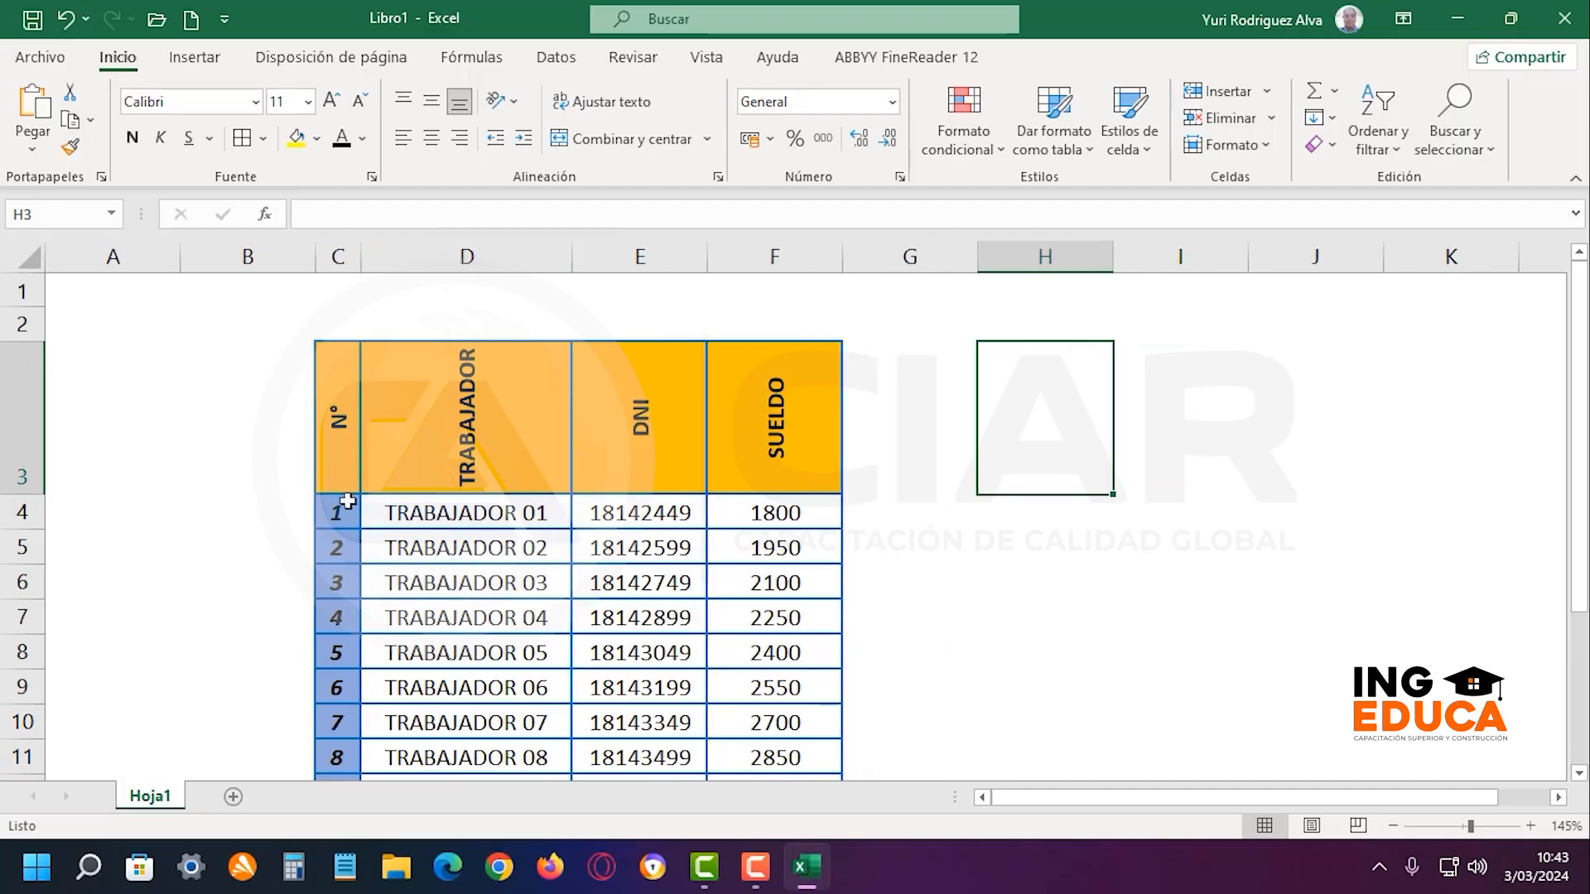
double_click(706, 257)
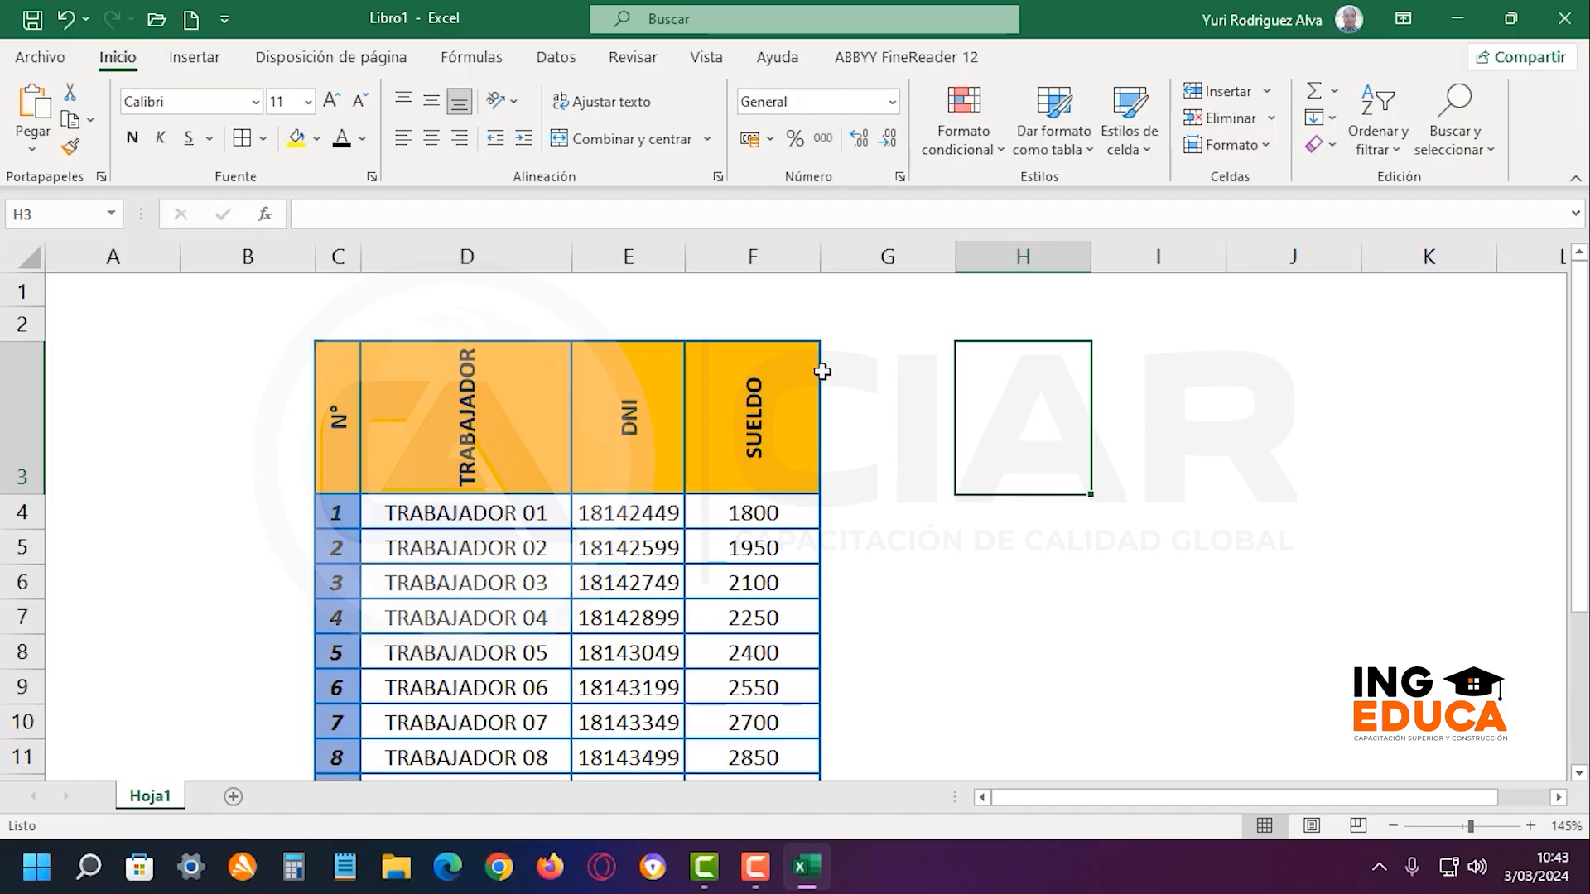
double_click(819, 257)
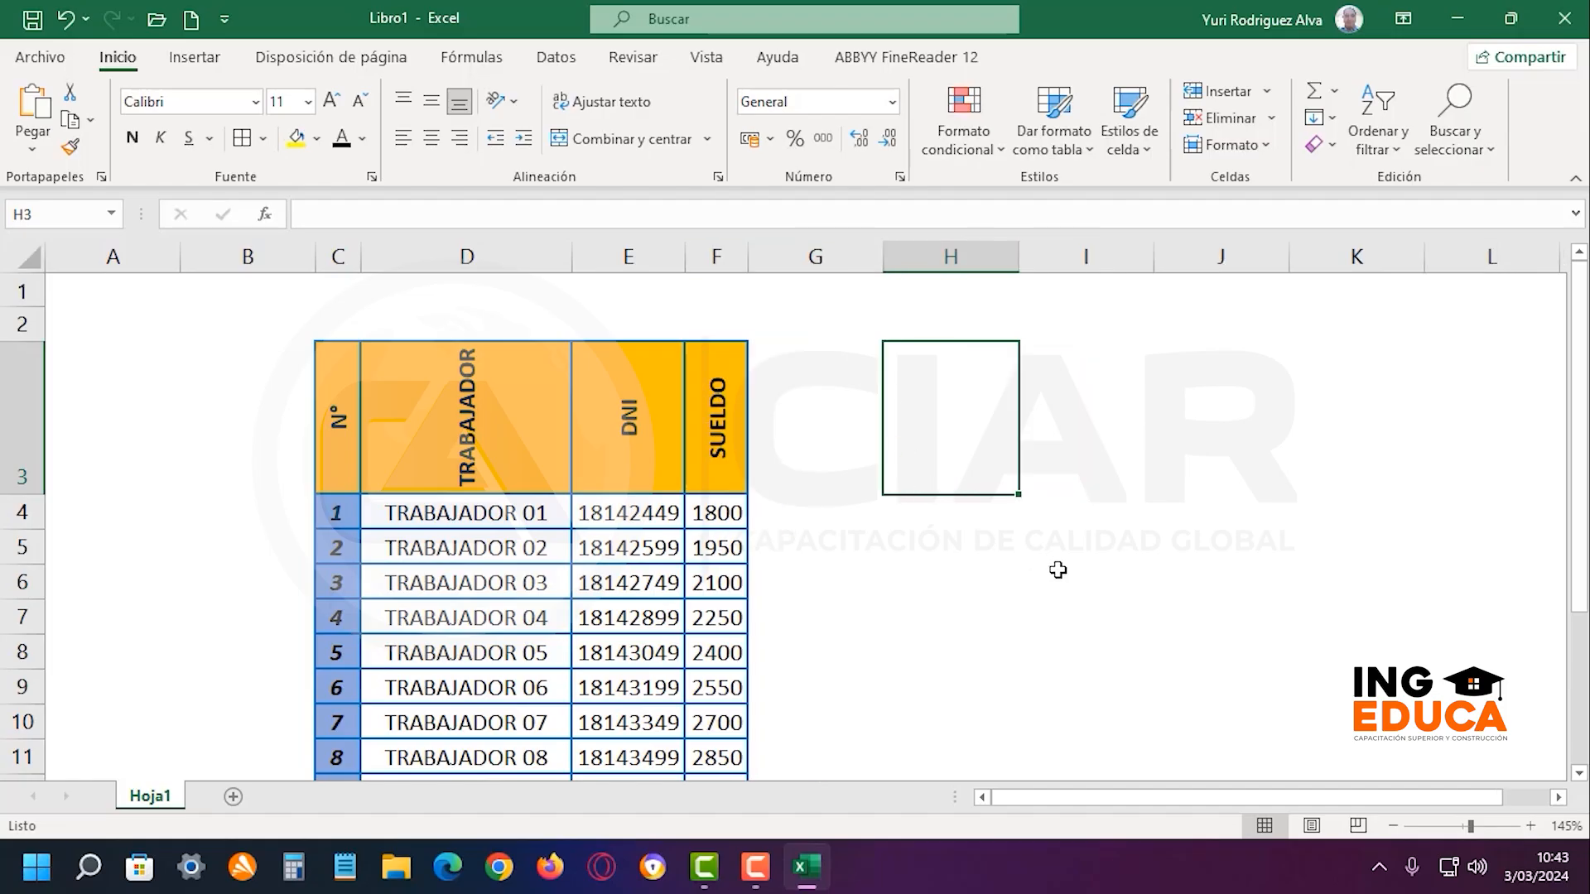
click(716, 433)
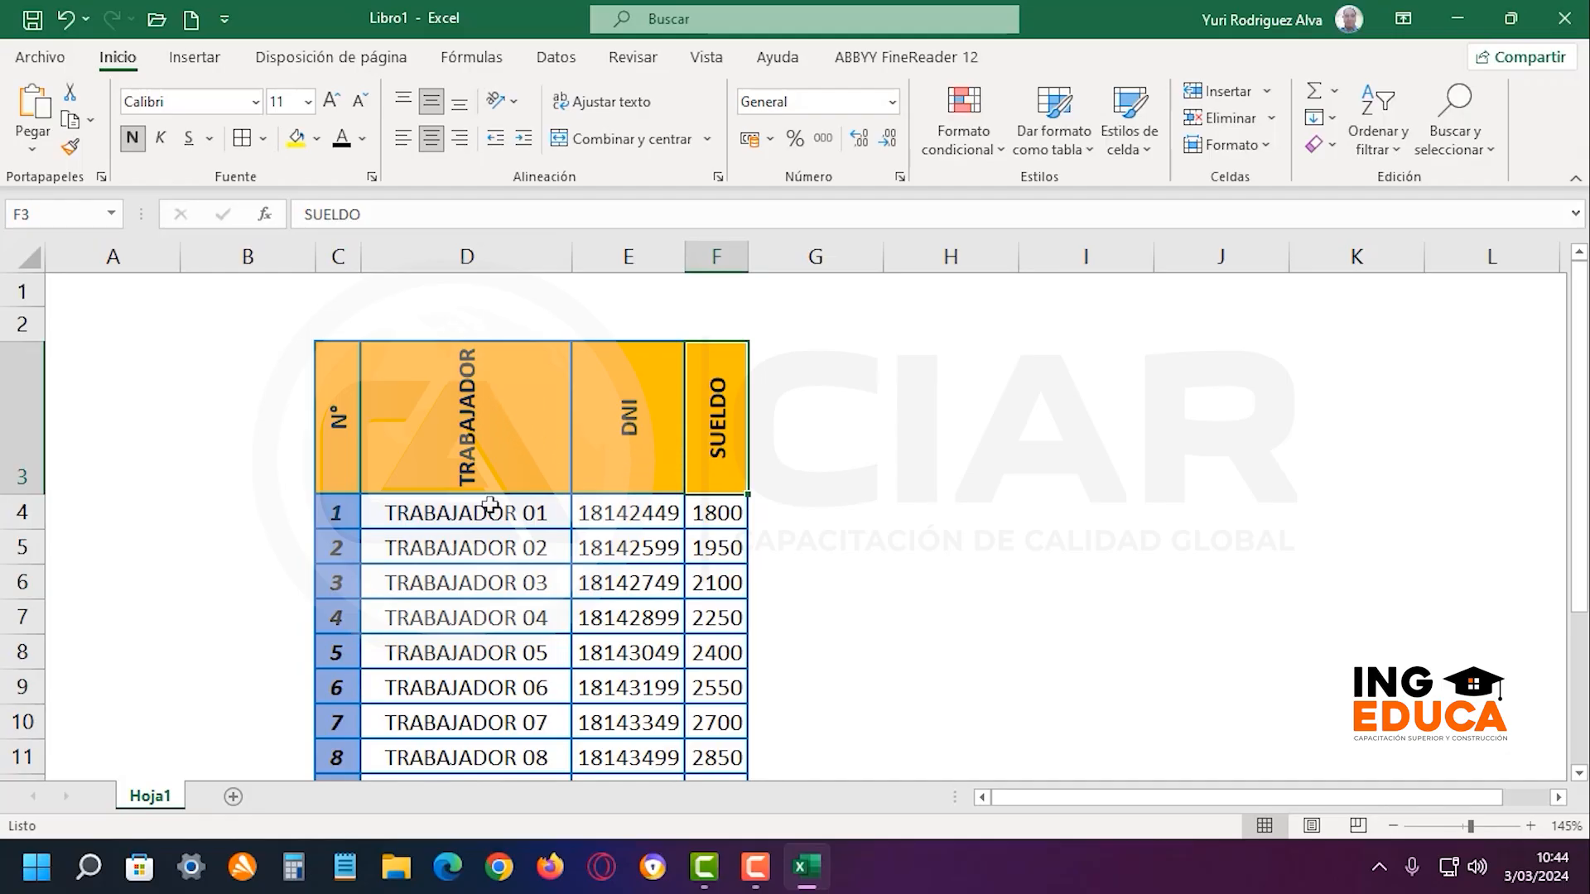
mouse_move(568, 272)
mouse_down()
mouse_move(568, 259)
mouse_move(540, 265)
mouse_up()
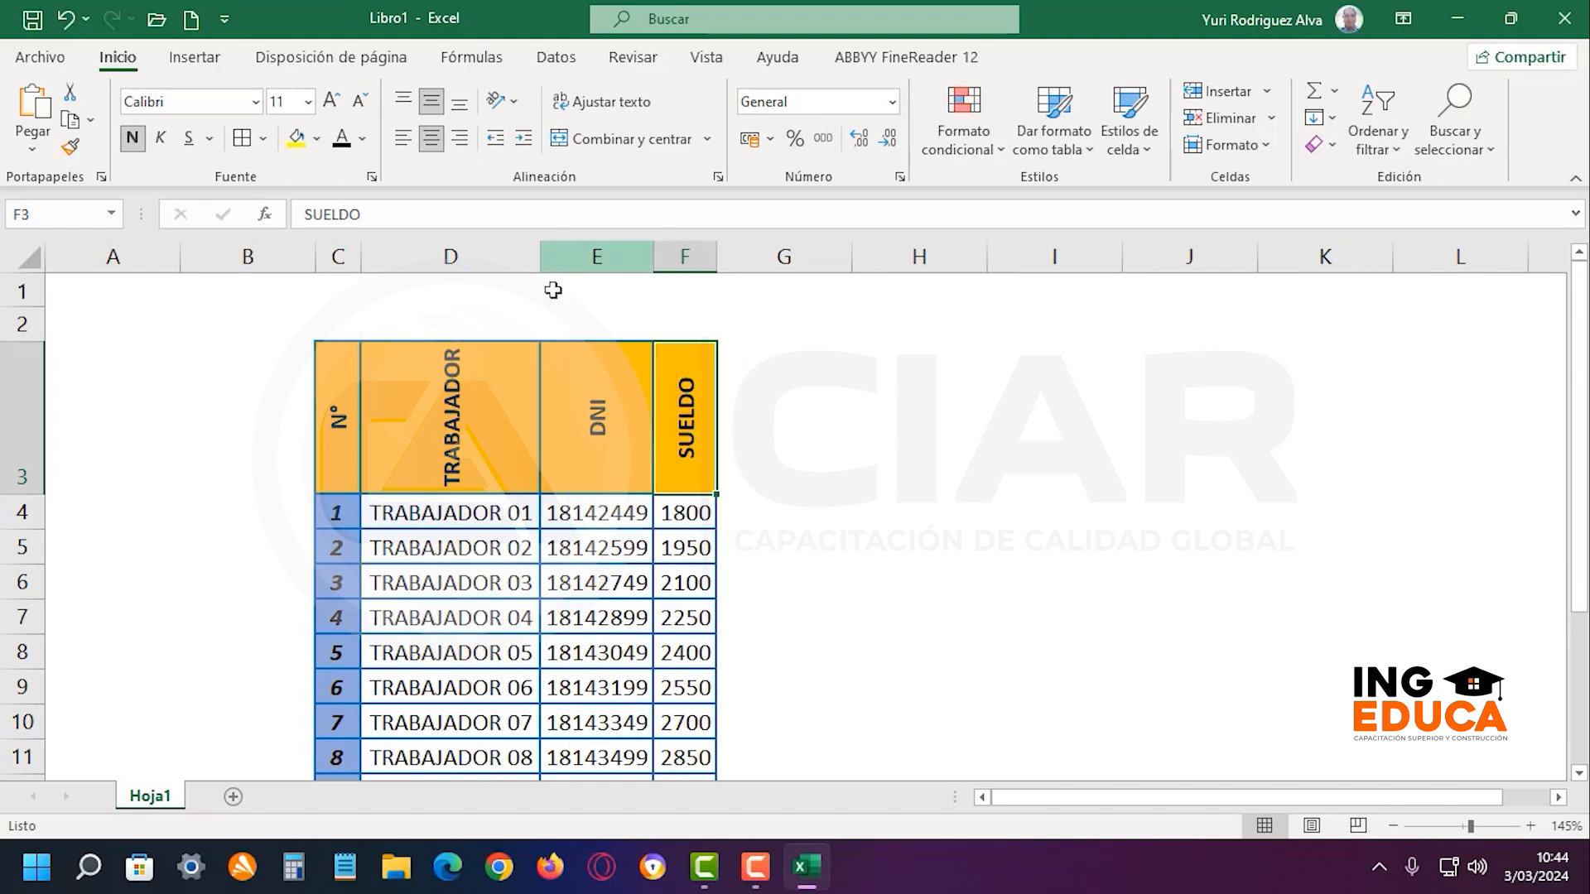
scroll(753, 603, down, 1)
scroll(753, 604, up, 1)
drag(1586, 305, 1582, 326)
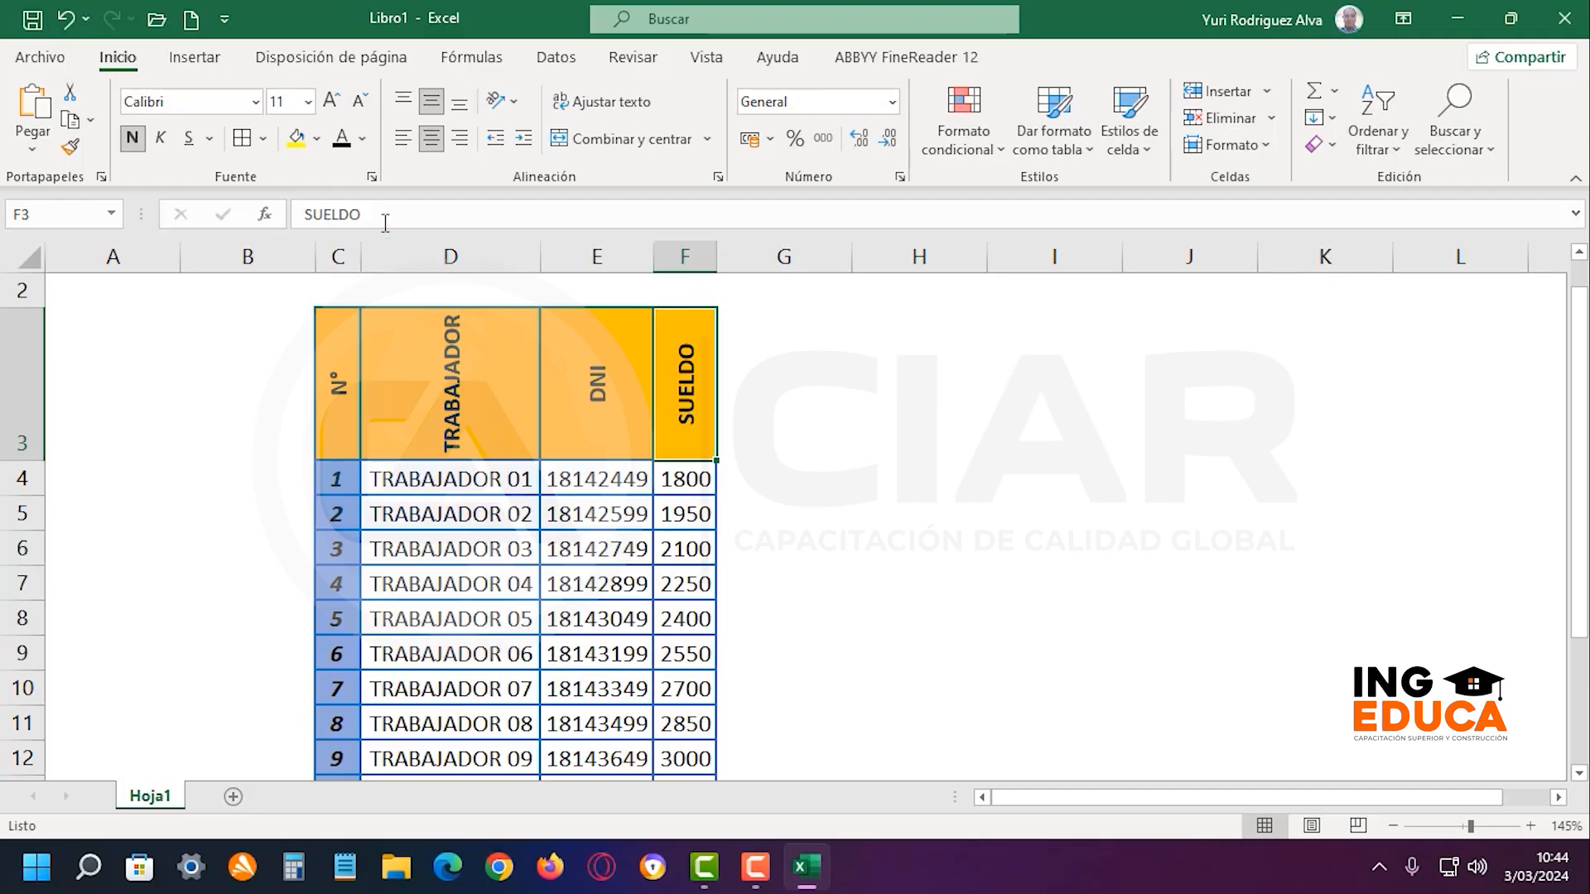
click(266, 142)
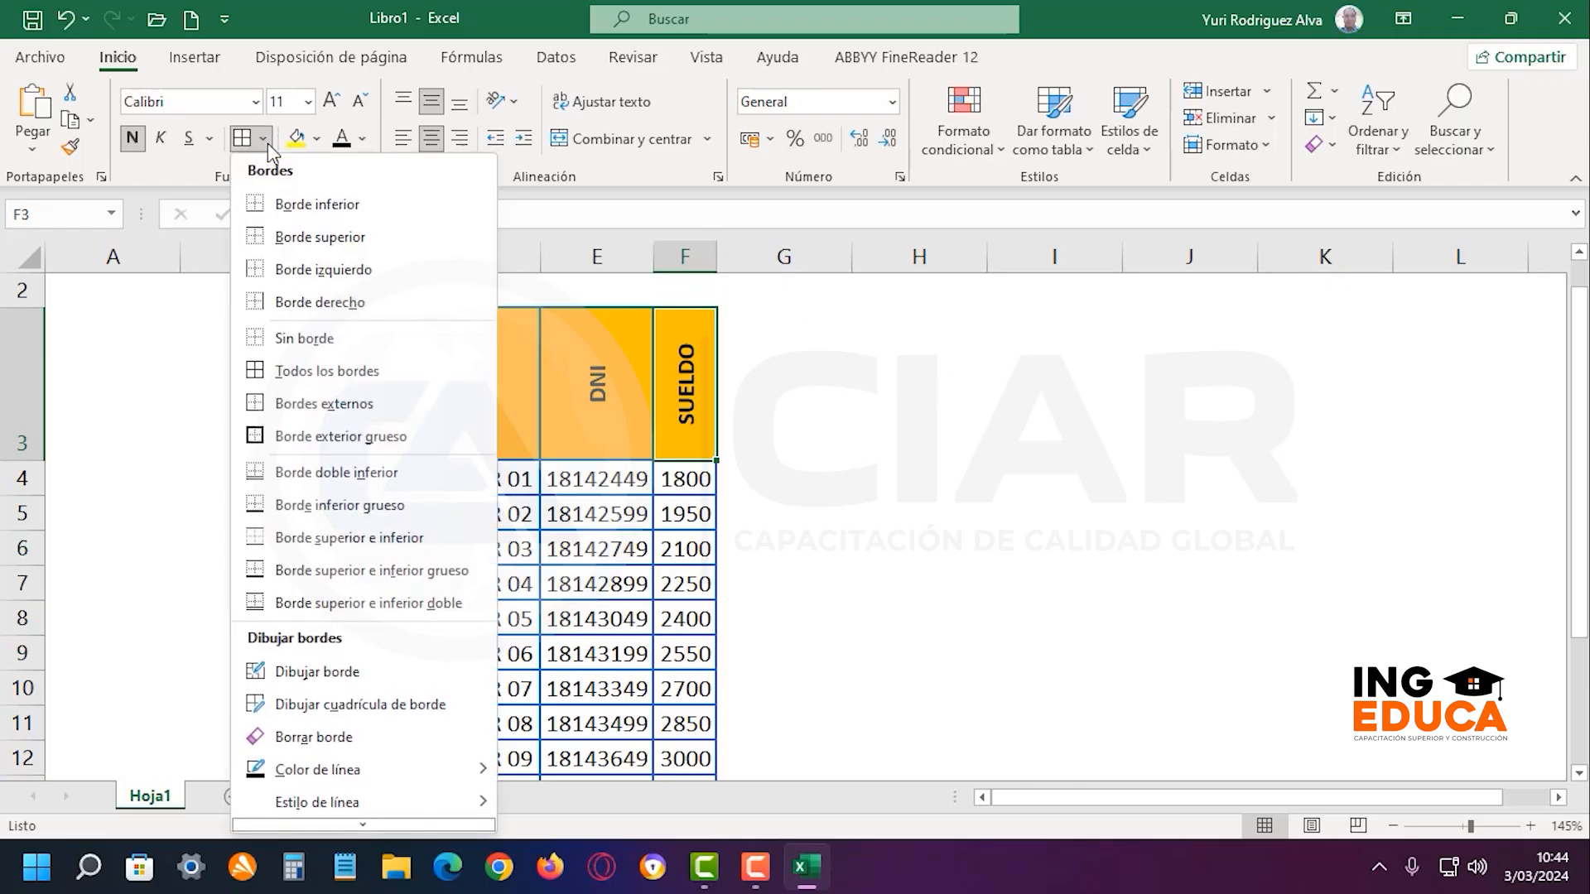
click(1042, 333)
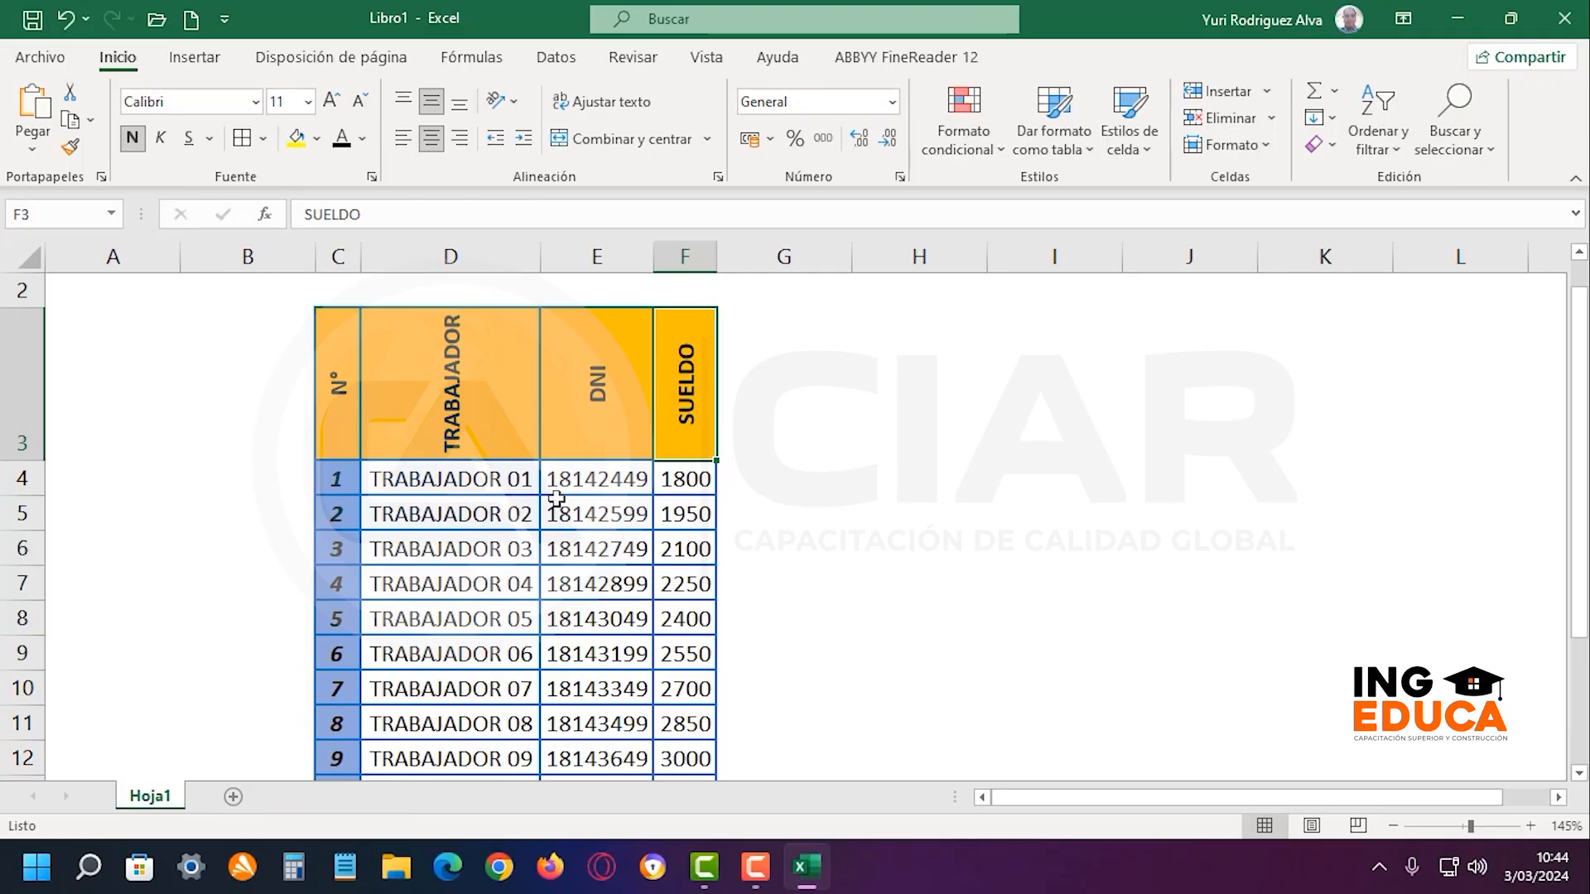
Change the font of the worker data in D4:F12 to A750-Sans
drag(458, 484, 666, 755)
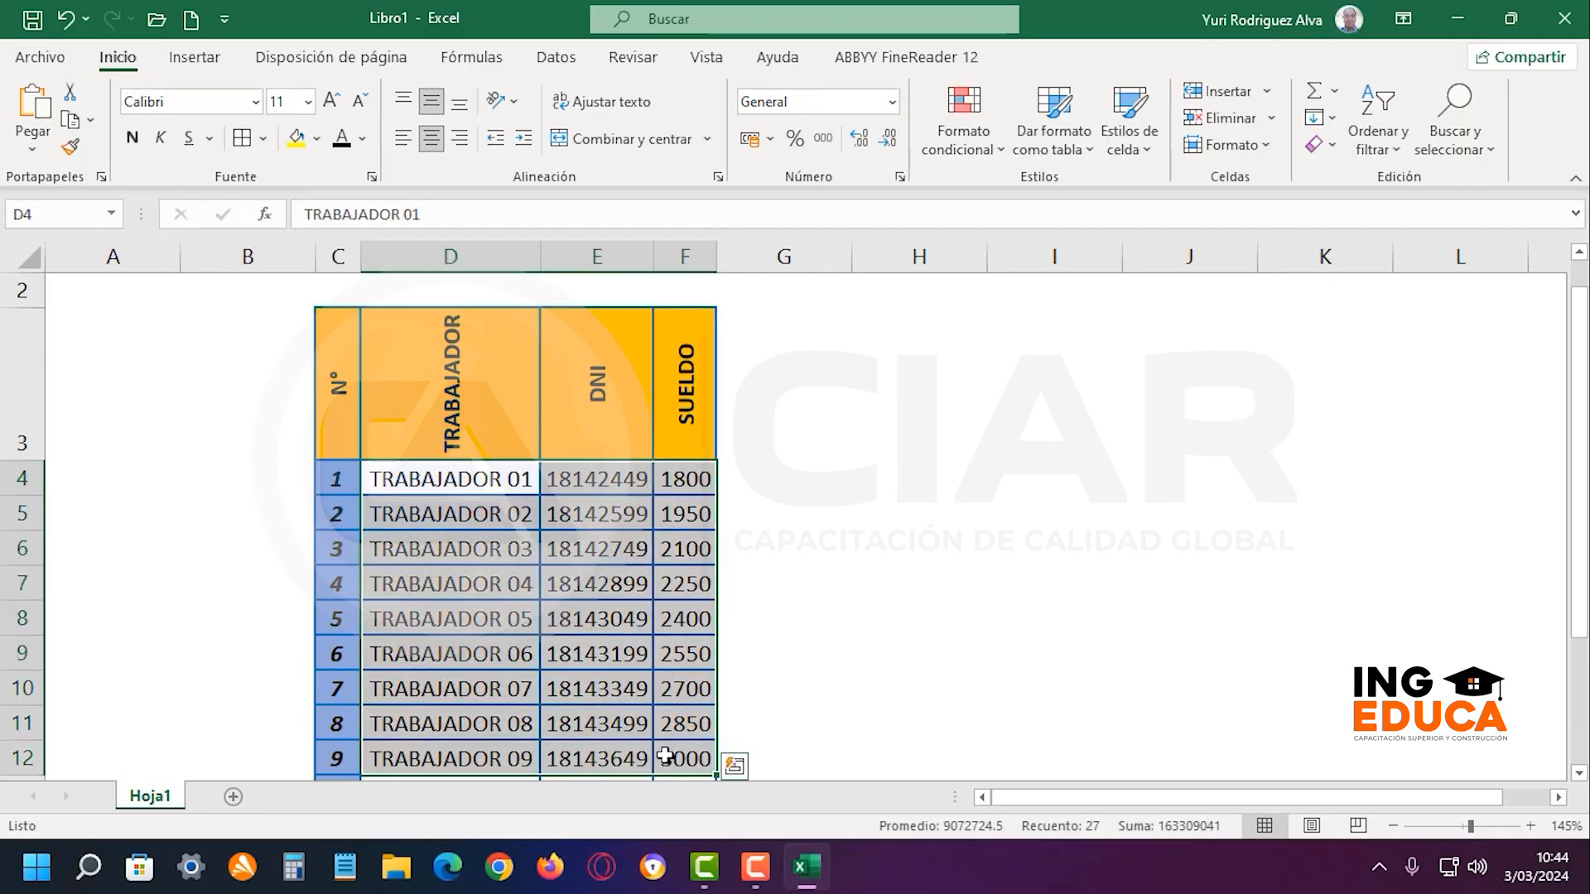
click(167, 104)
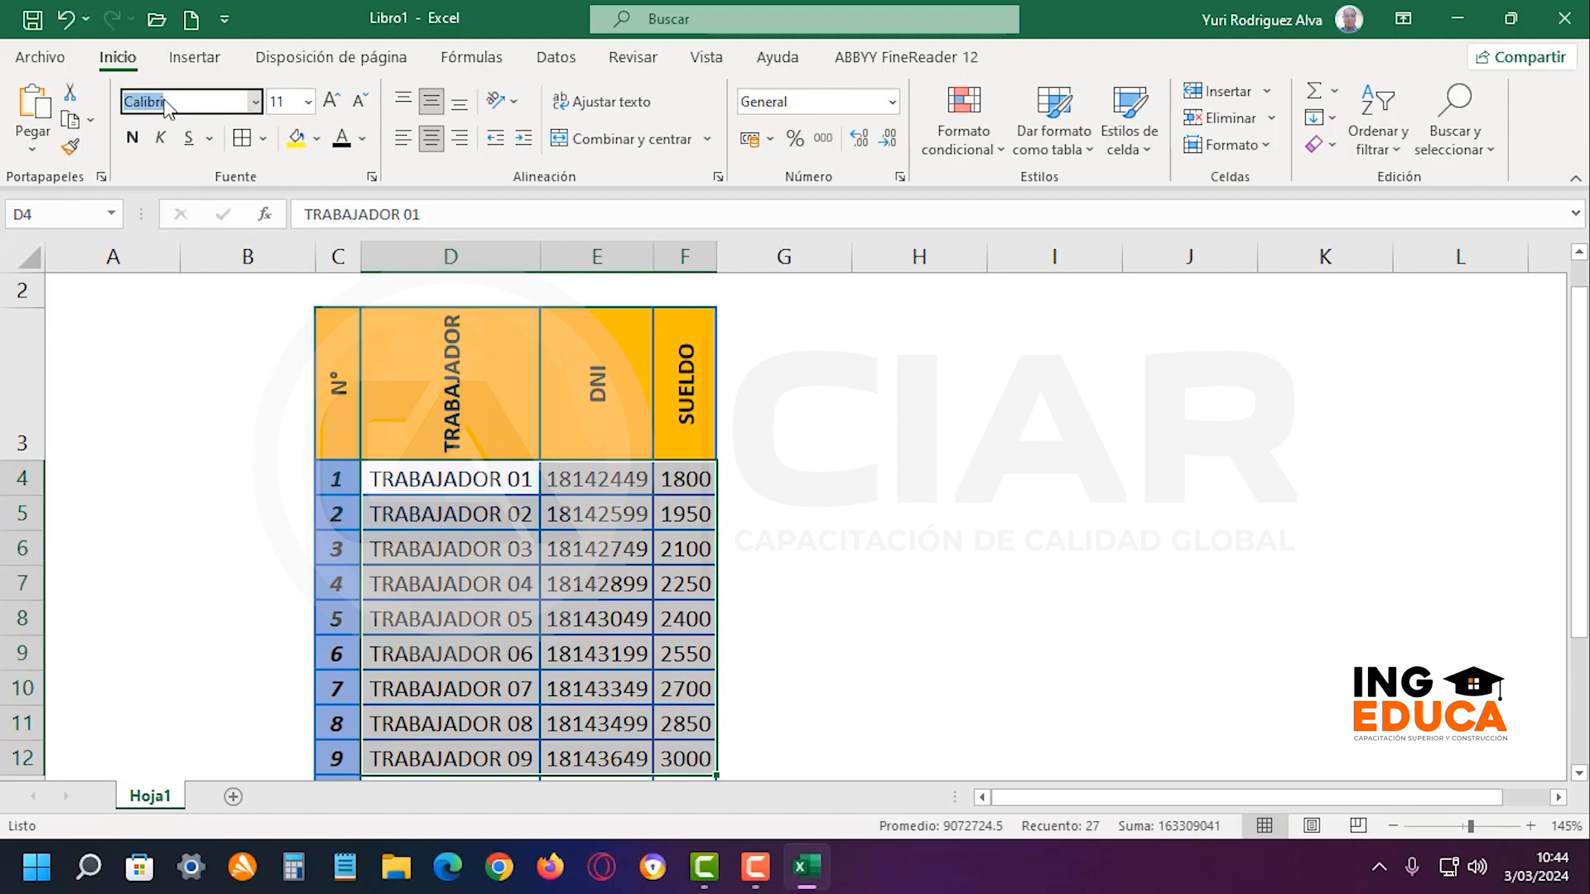
click(255, 104)
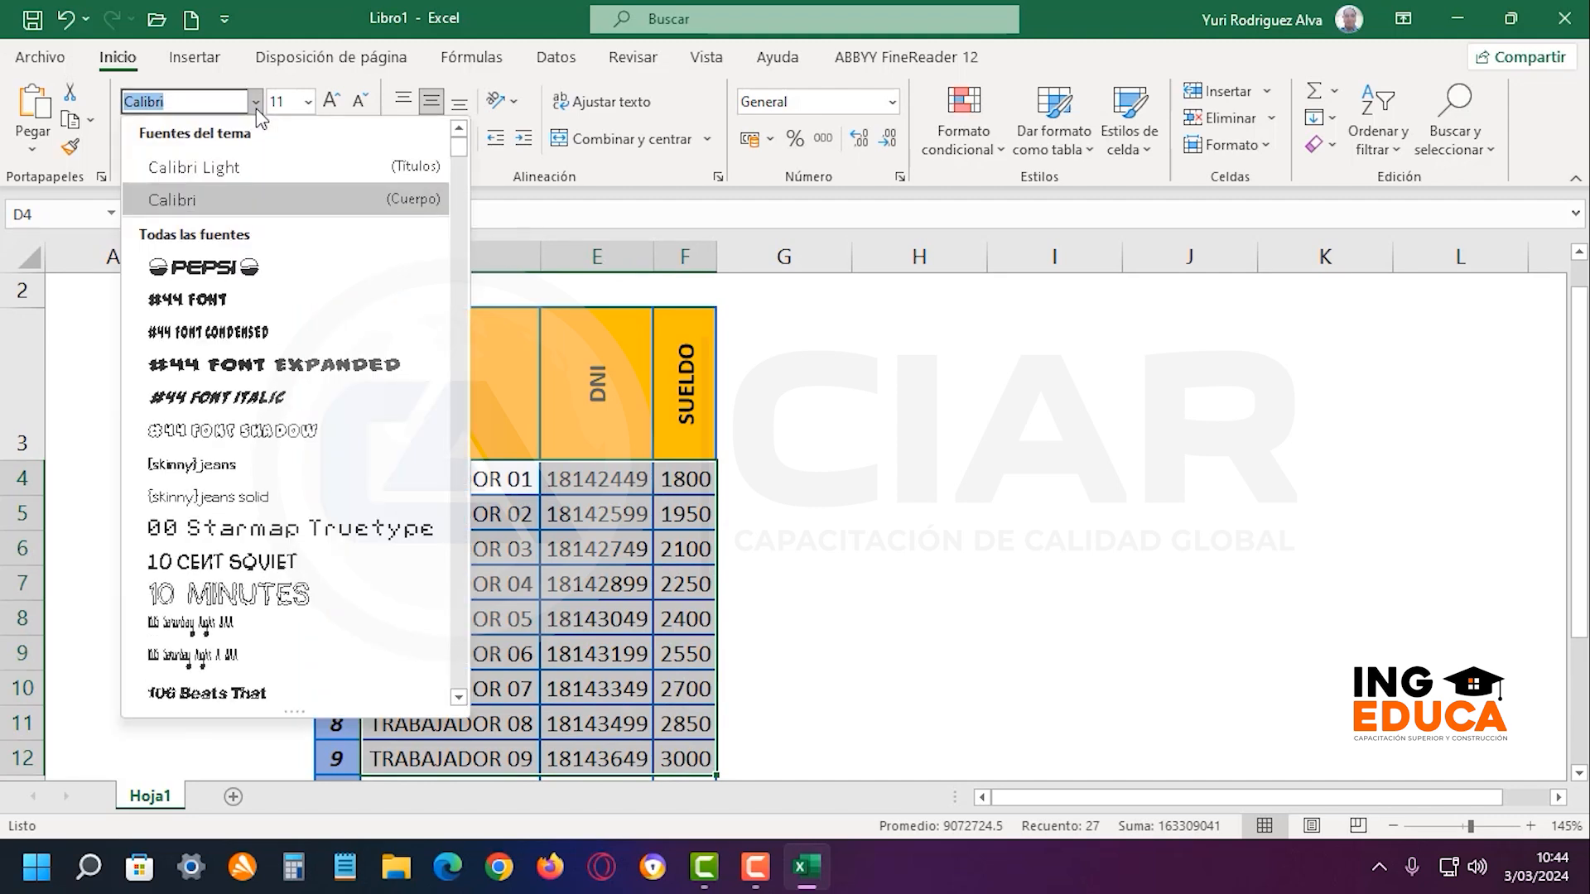
scroll(276, 467, down, 8)
scroll(277, 472, down, 15)
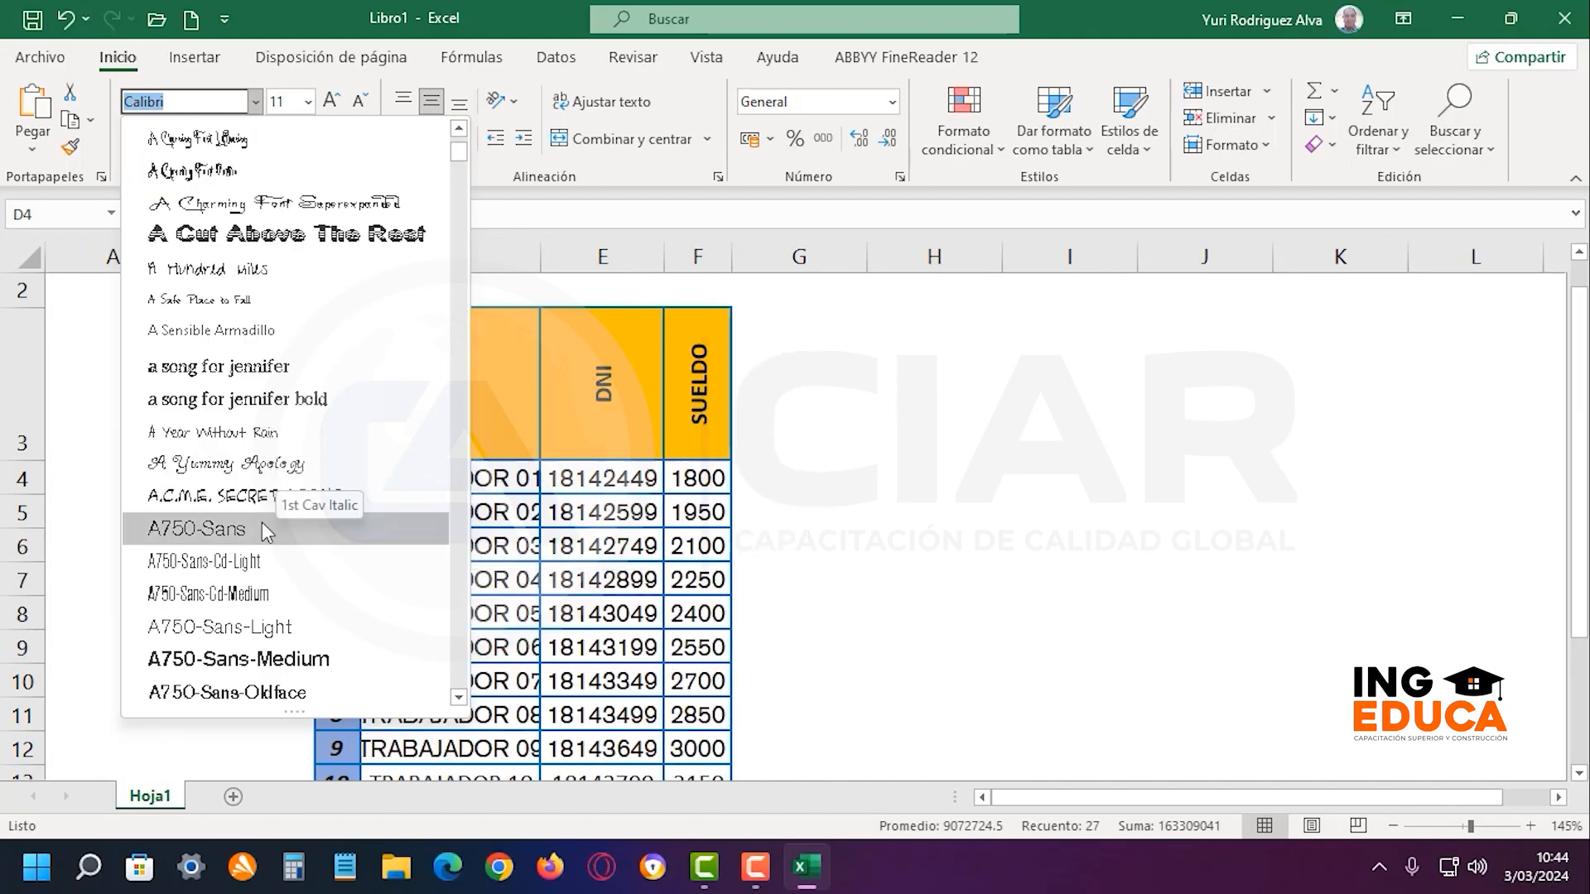
click(262, 528)
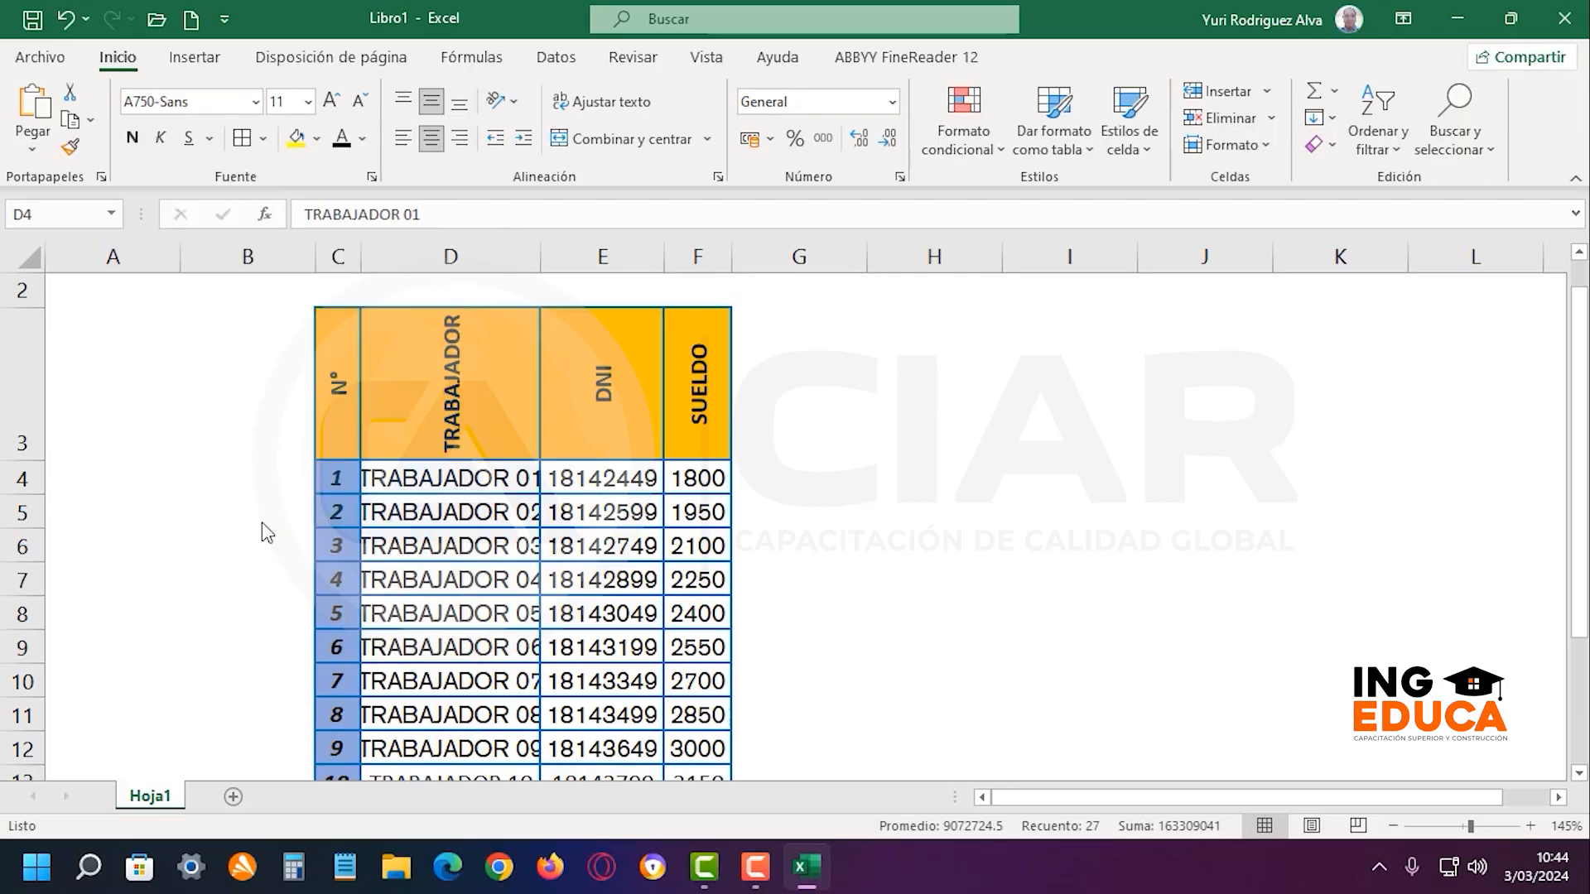
Set the font size of the worker data in D4:F12 to 12 points
click(279, 99)
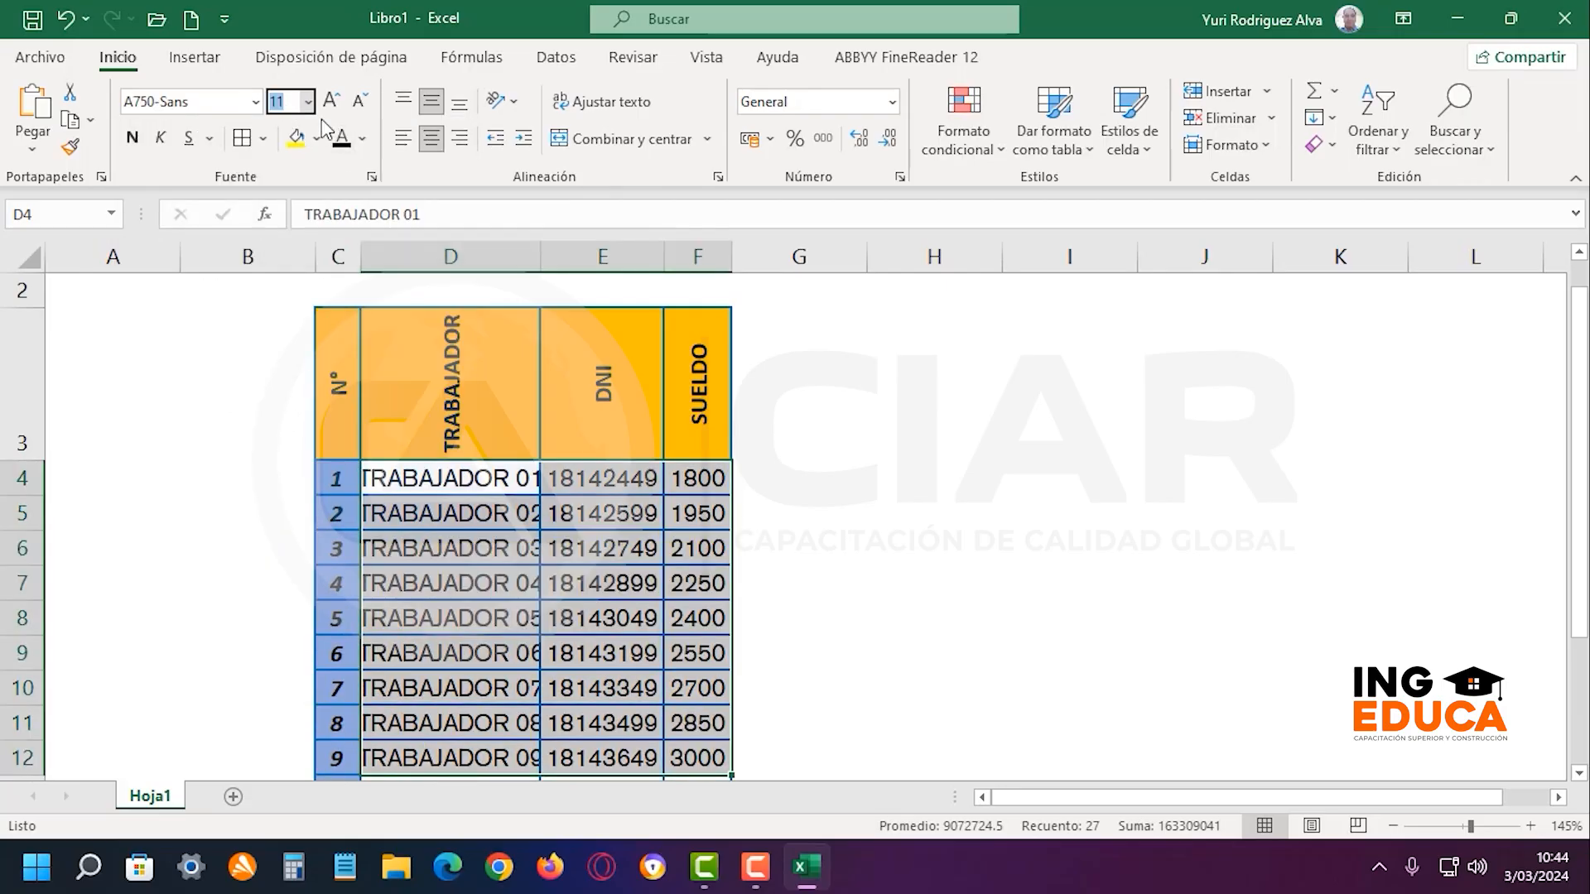
key(Return)
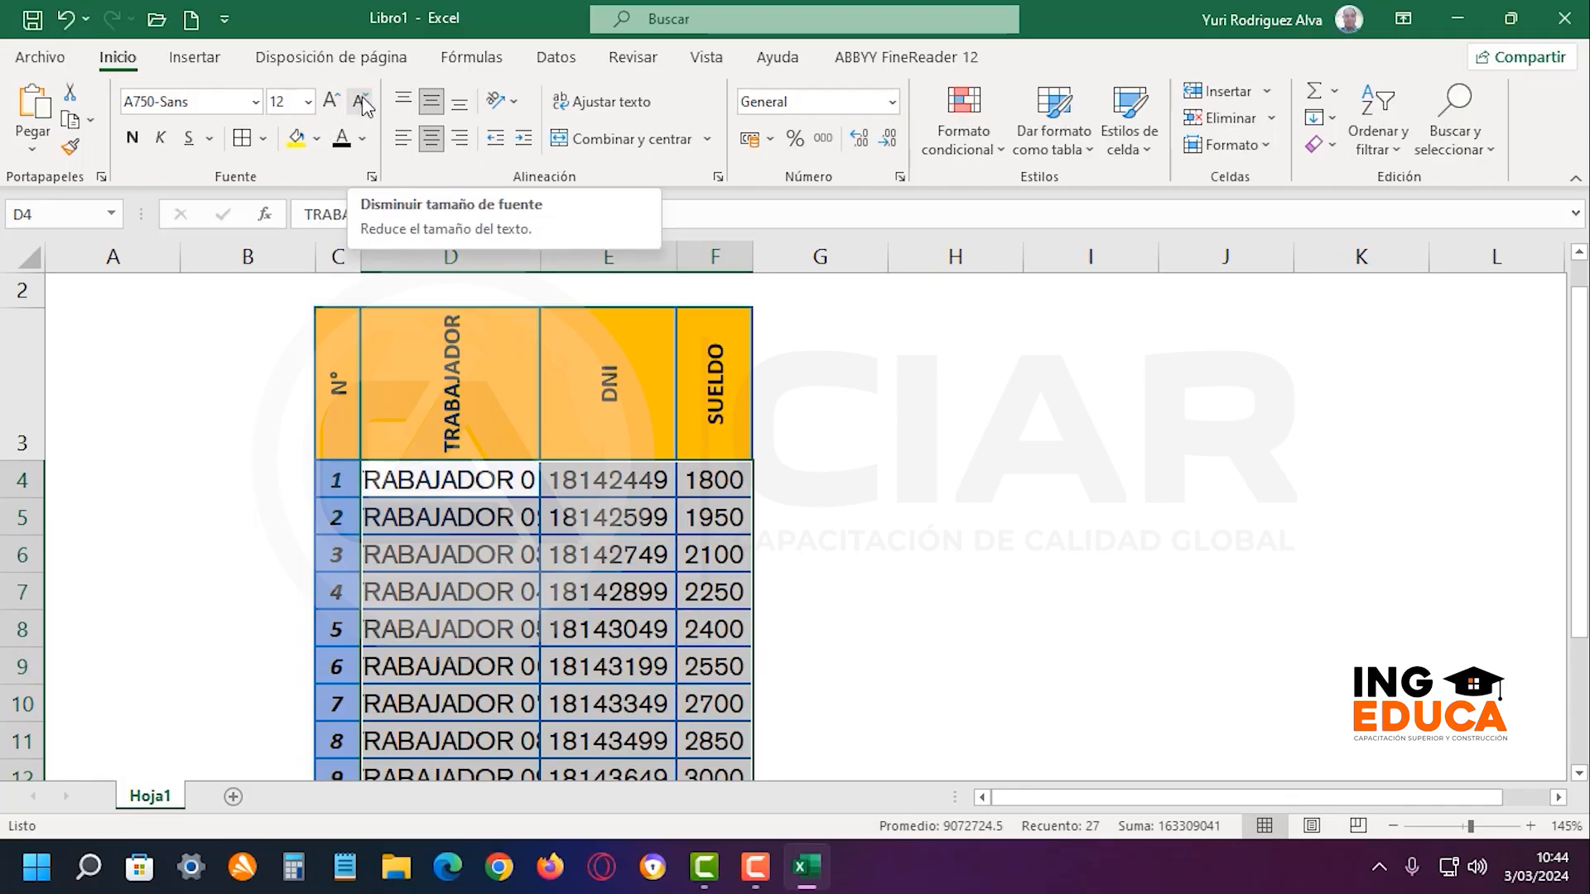
click(362, 102)
click(362, 103)
click(344, 112)
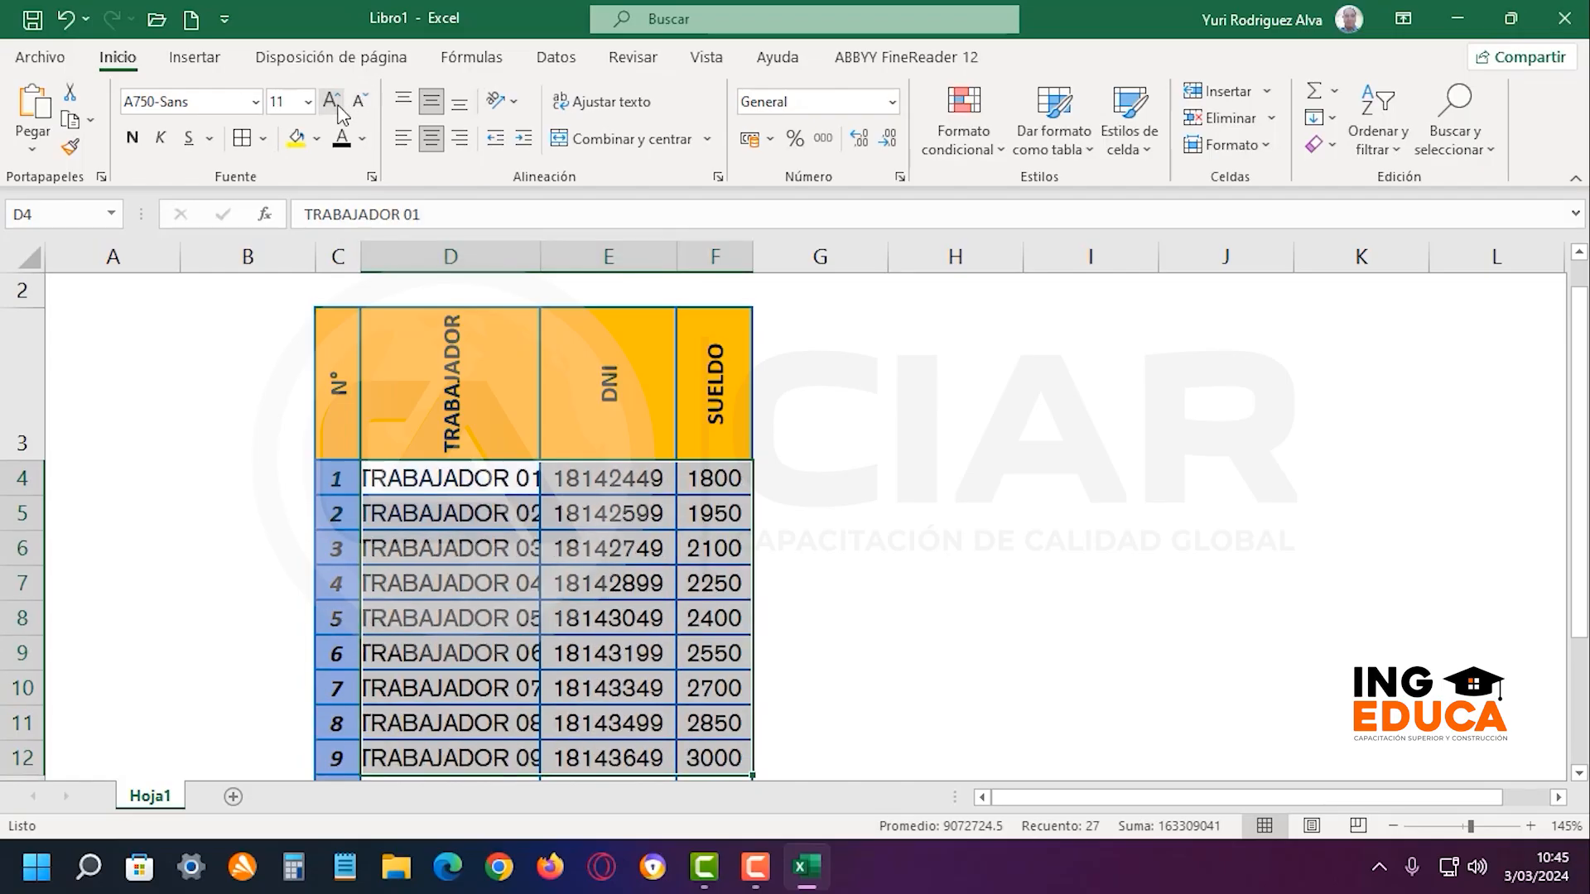
click(342, 115)
Give columns C to F the same narrow width, and autofit the DNI column to its contents
drag(338, 257, 755, 255)
click(754, 255)
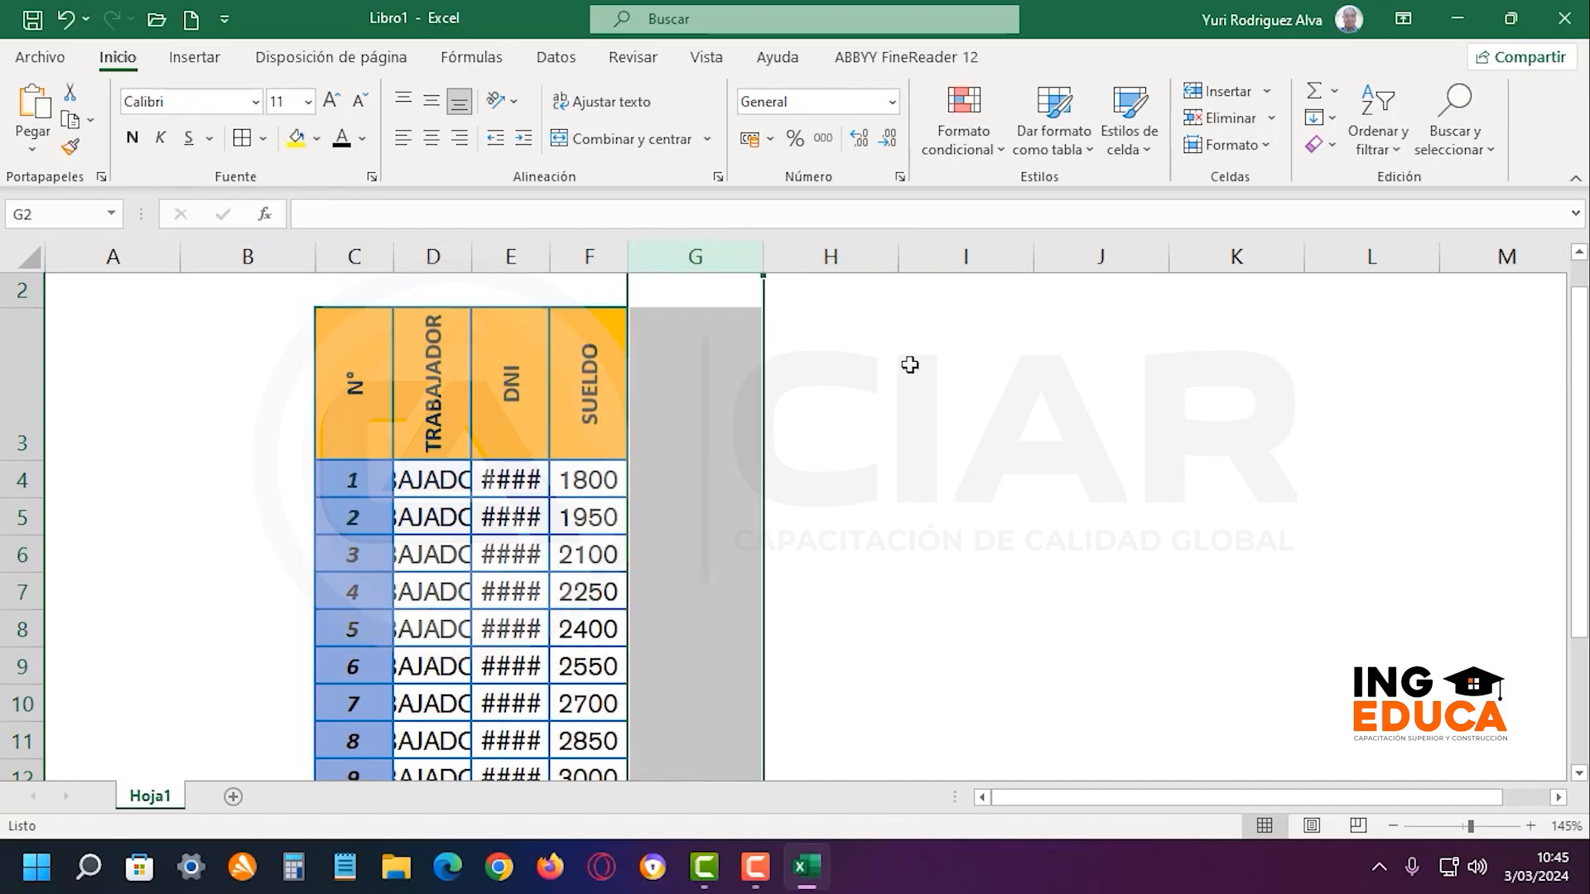
double_click(549, 256)
click(734, 348)
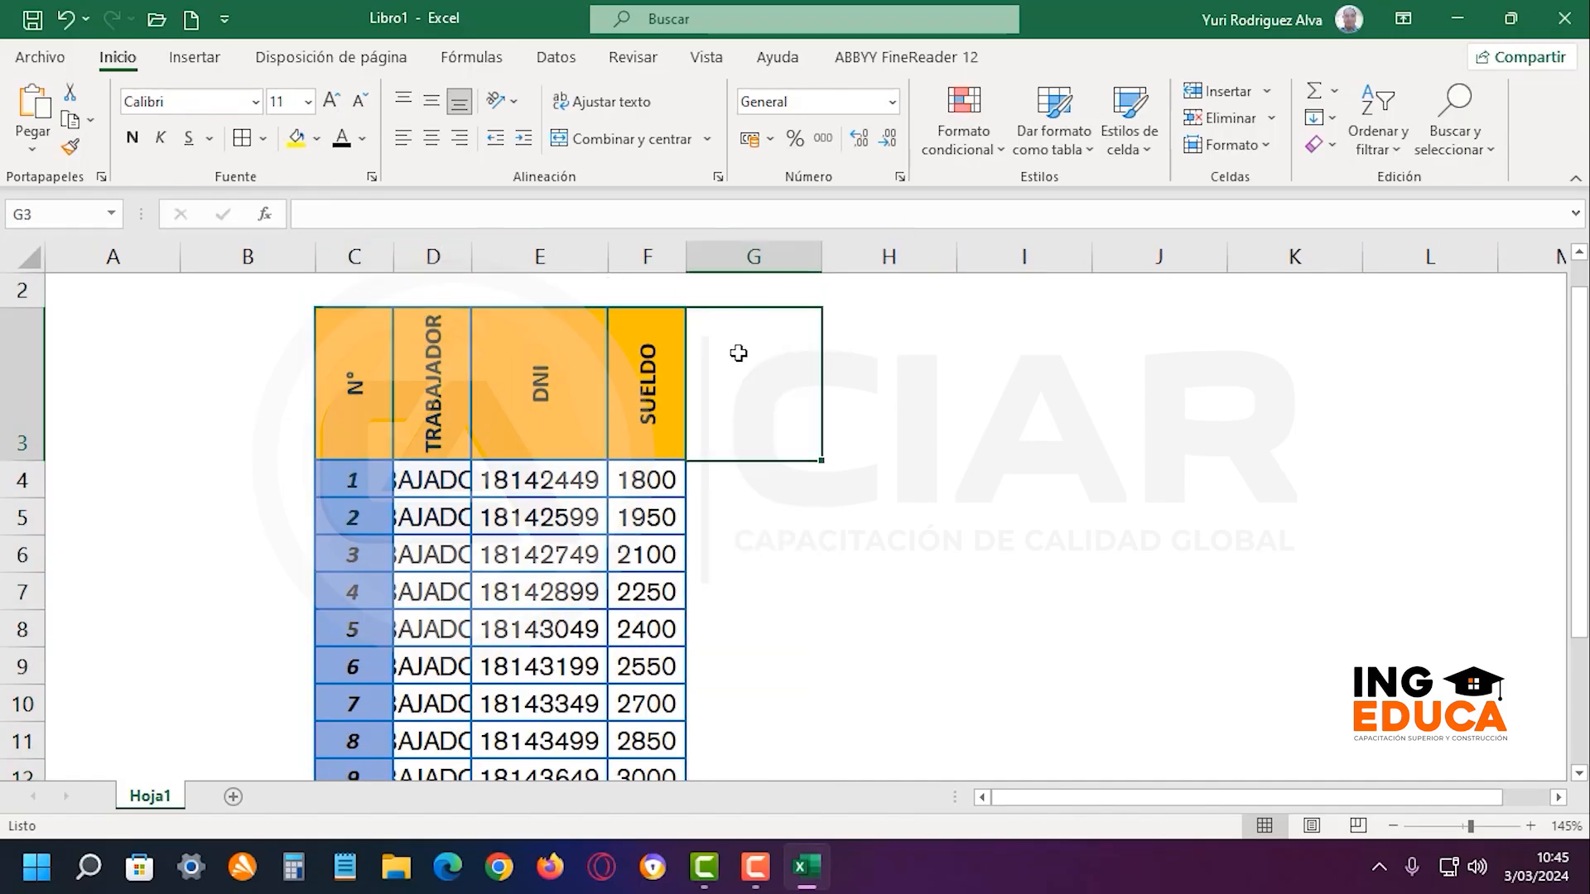
Autofit the TRABAJADOR column to its contents
double_click(470, 257)
click(1011, 433)
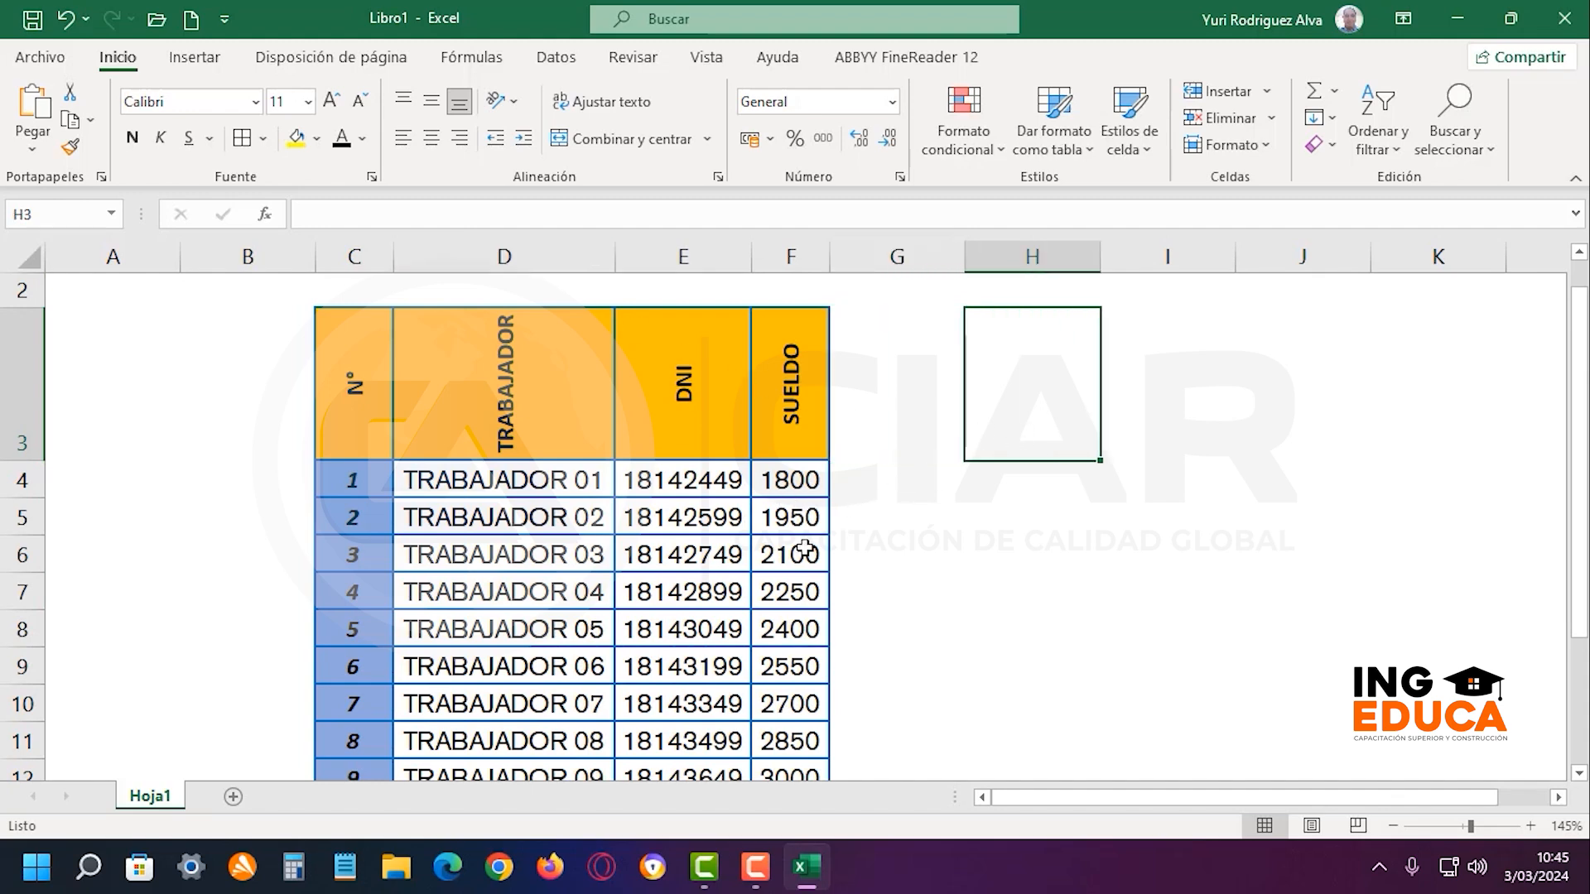
Apply the Contabilidad number format to the salaries in F4:F13 and autofit the SUELDO column
click(776, 483)
drag(784, 503, 810, 634)
click(891, 100)
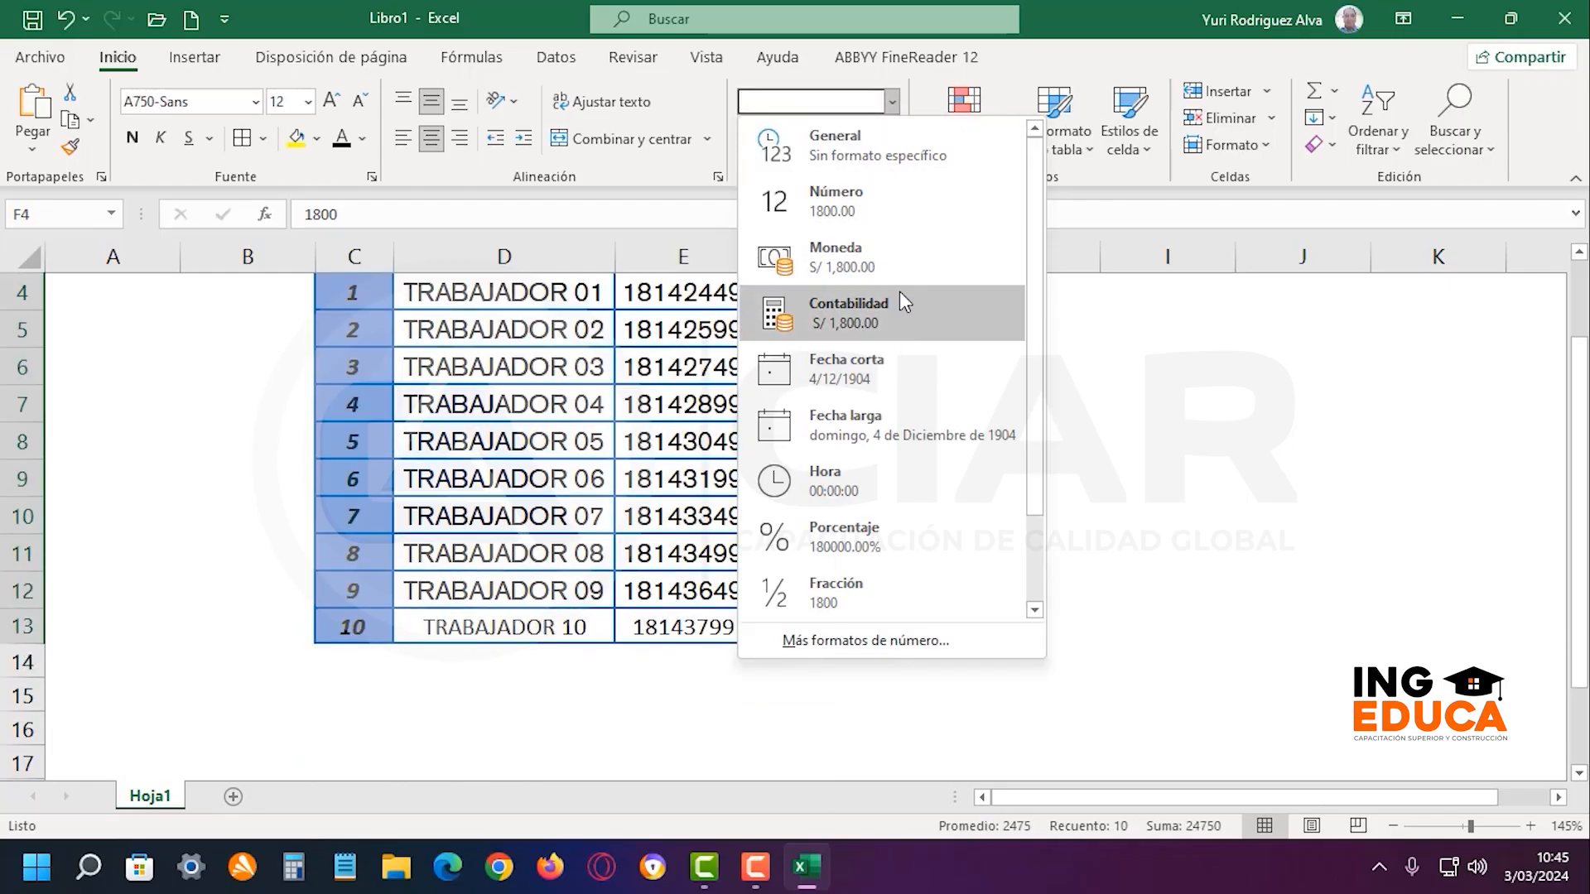
click(951, 300)
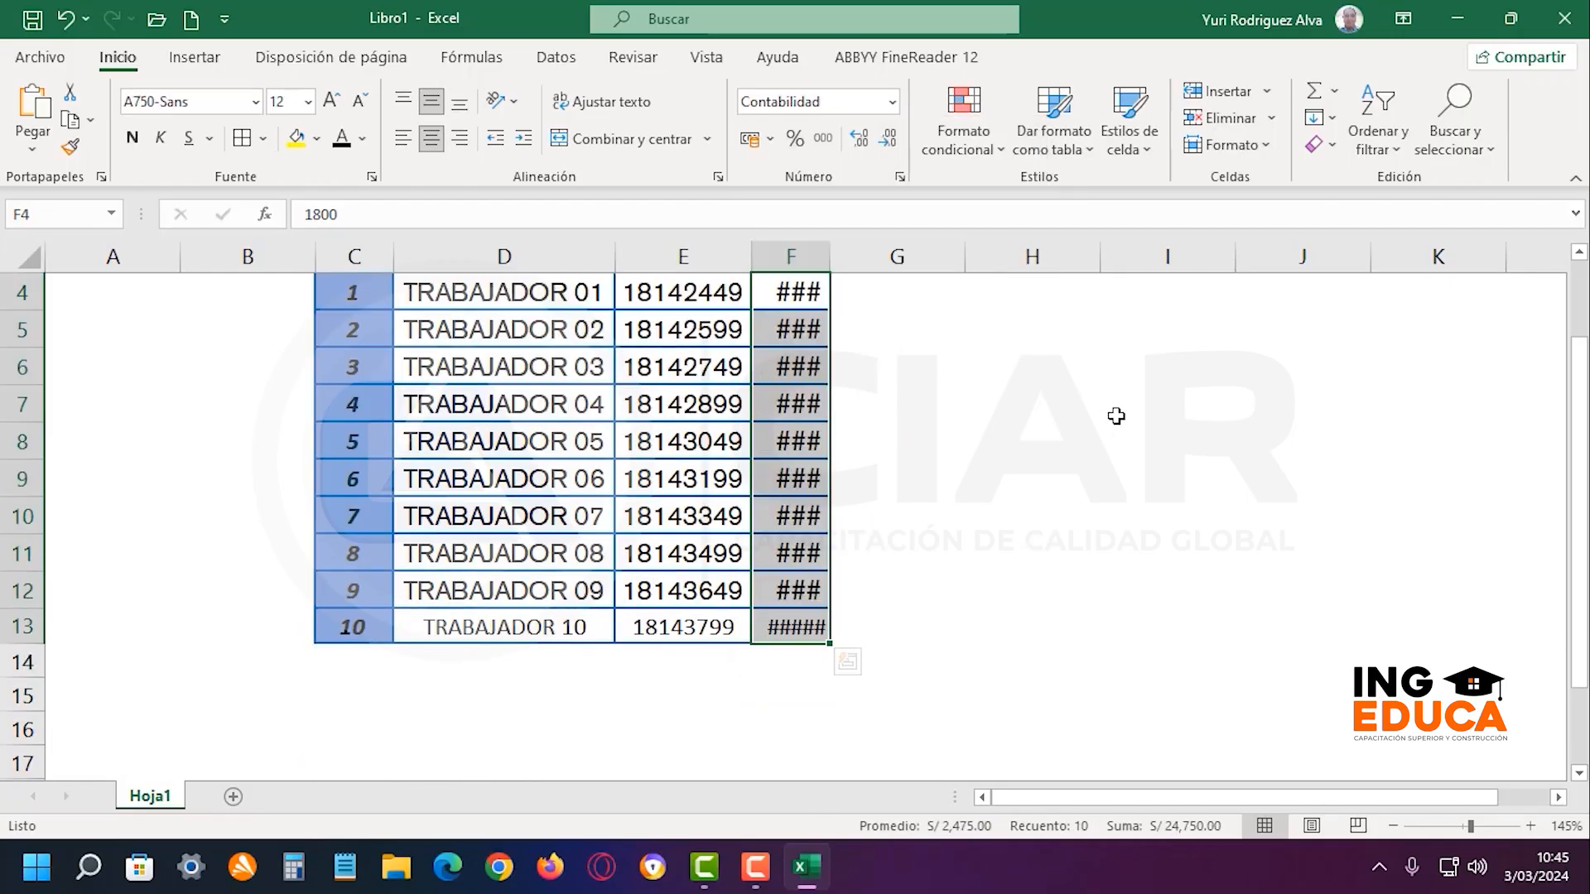
double_click(833, 256)
click(1066, 366)
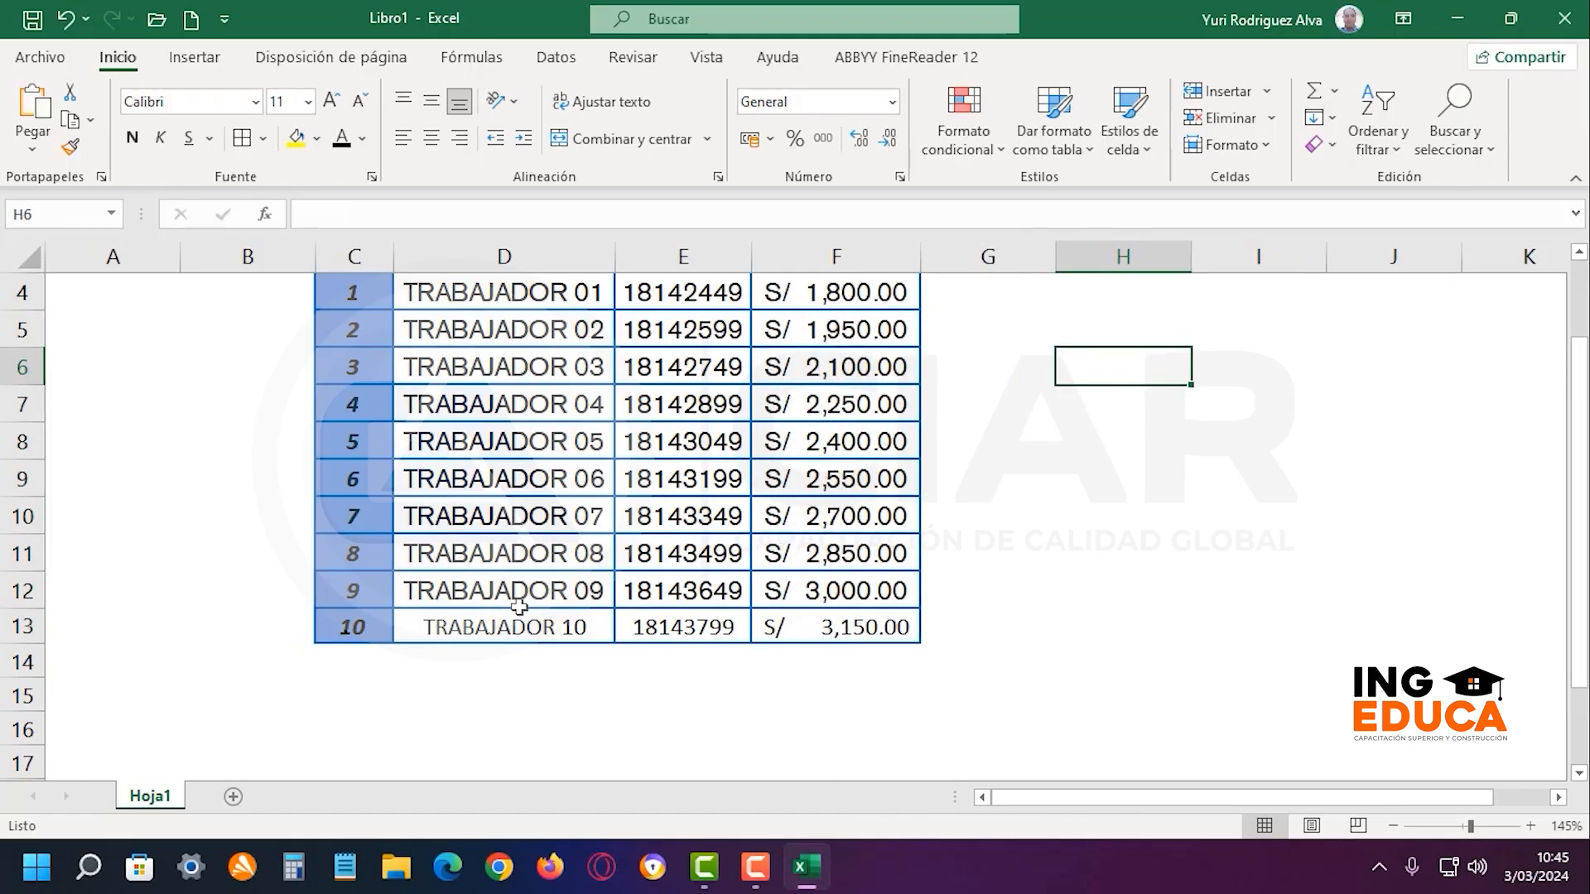
Compare the formatting of the last worker's data in D13:F13 with that of the worker rows above it
drag(508, 626, 921, 626)
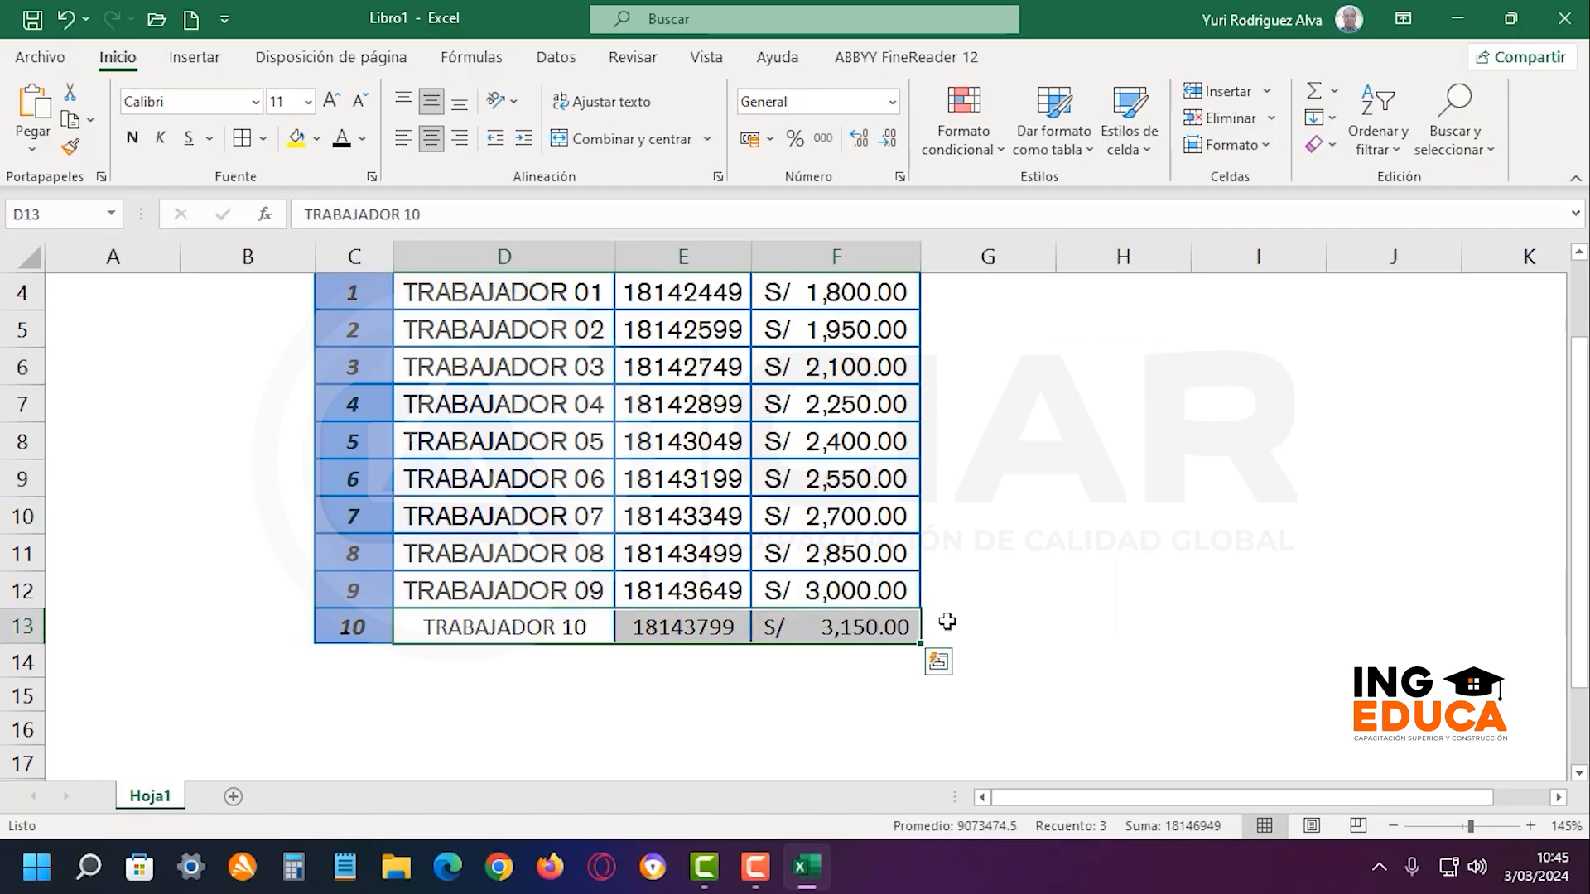
click(1035, 617)
scroll(1069, 593, up, 1)
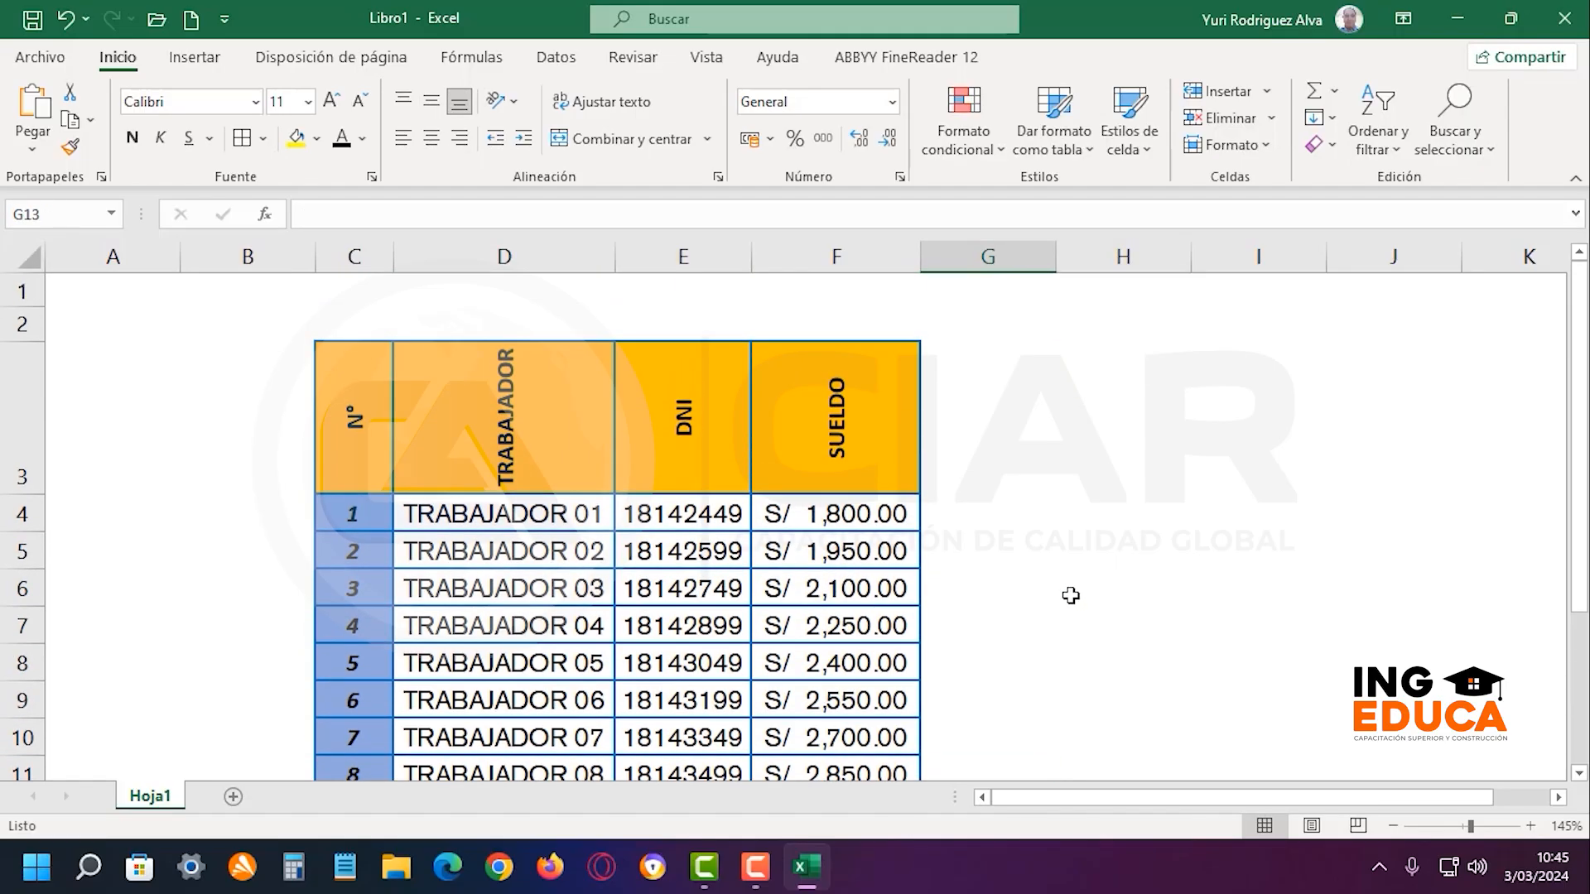
scroll(1071, 596, down, 2)
scroll(1070, 595, up, 1)
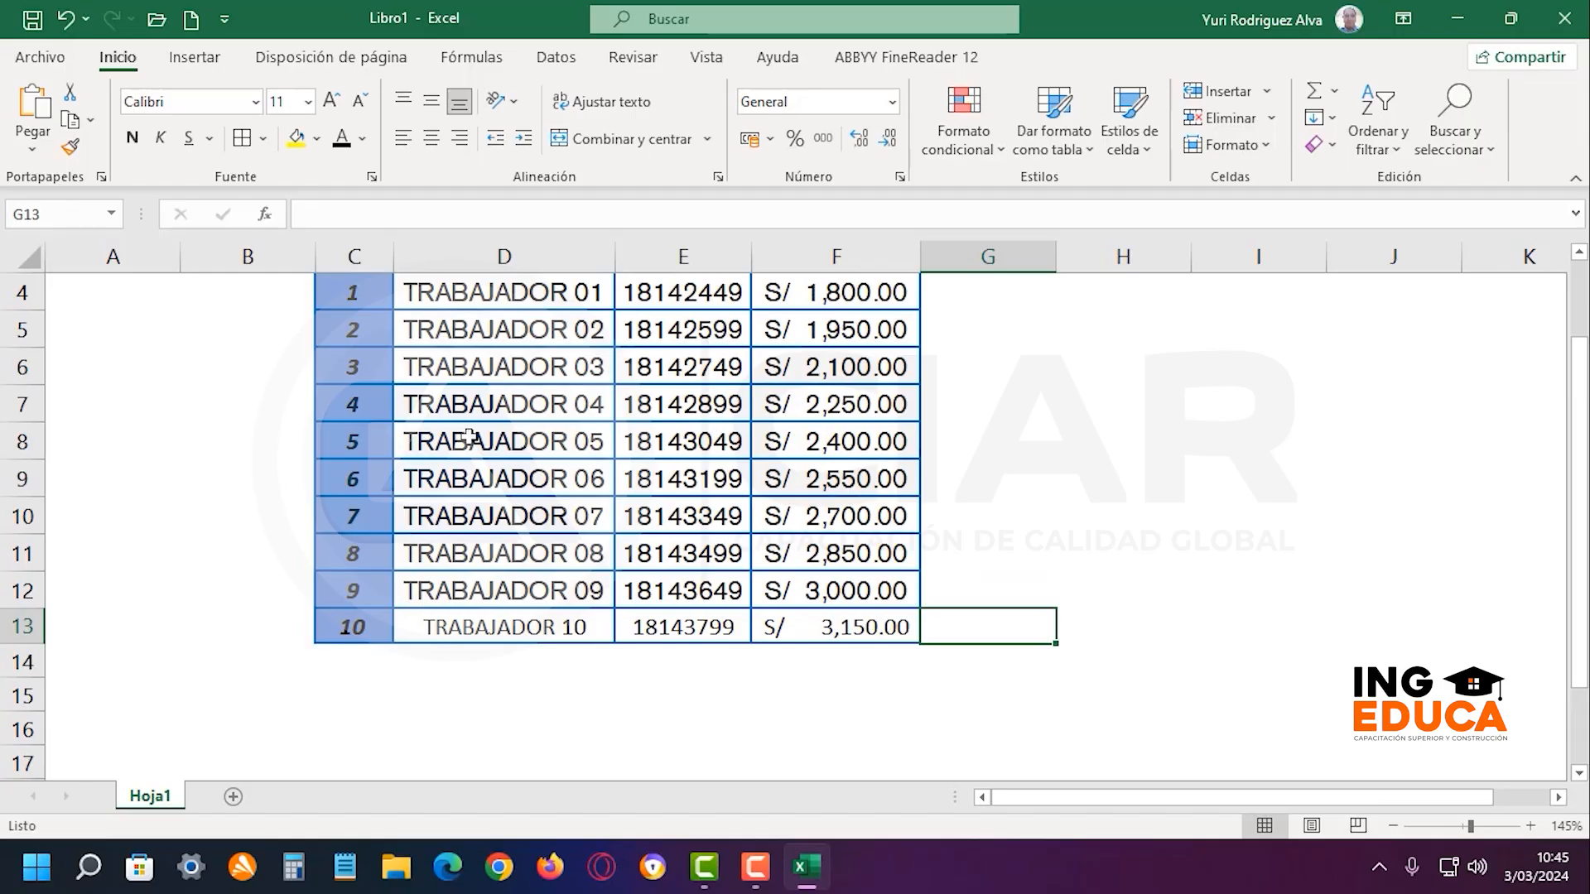
click(598, 430)
drag(497, 383, 849, 488)
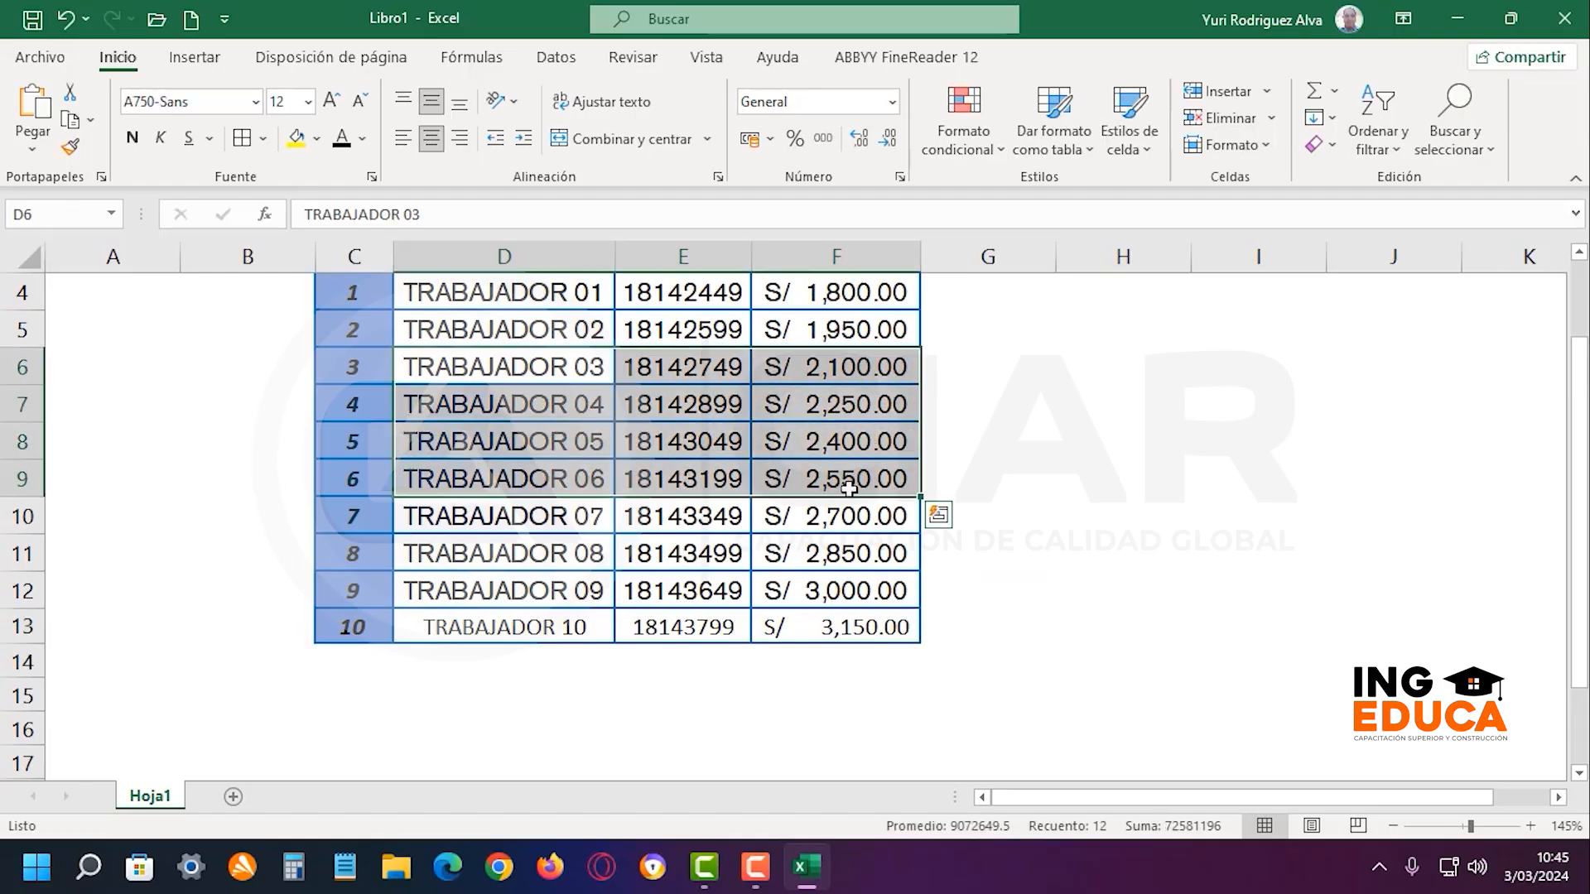
click(1022, 510)
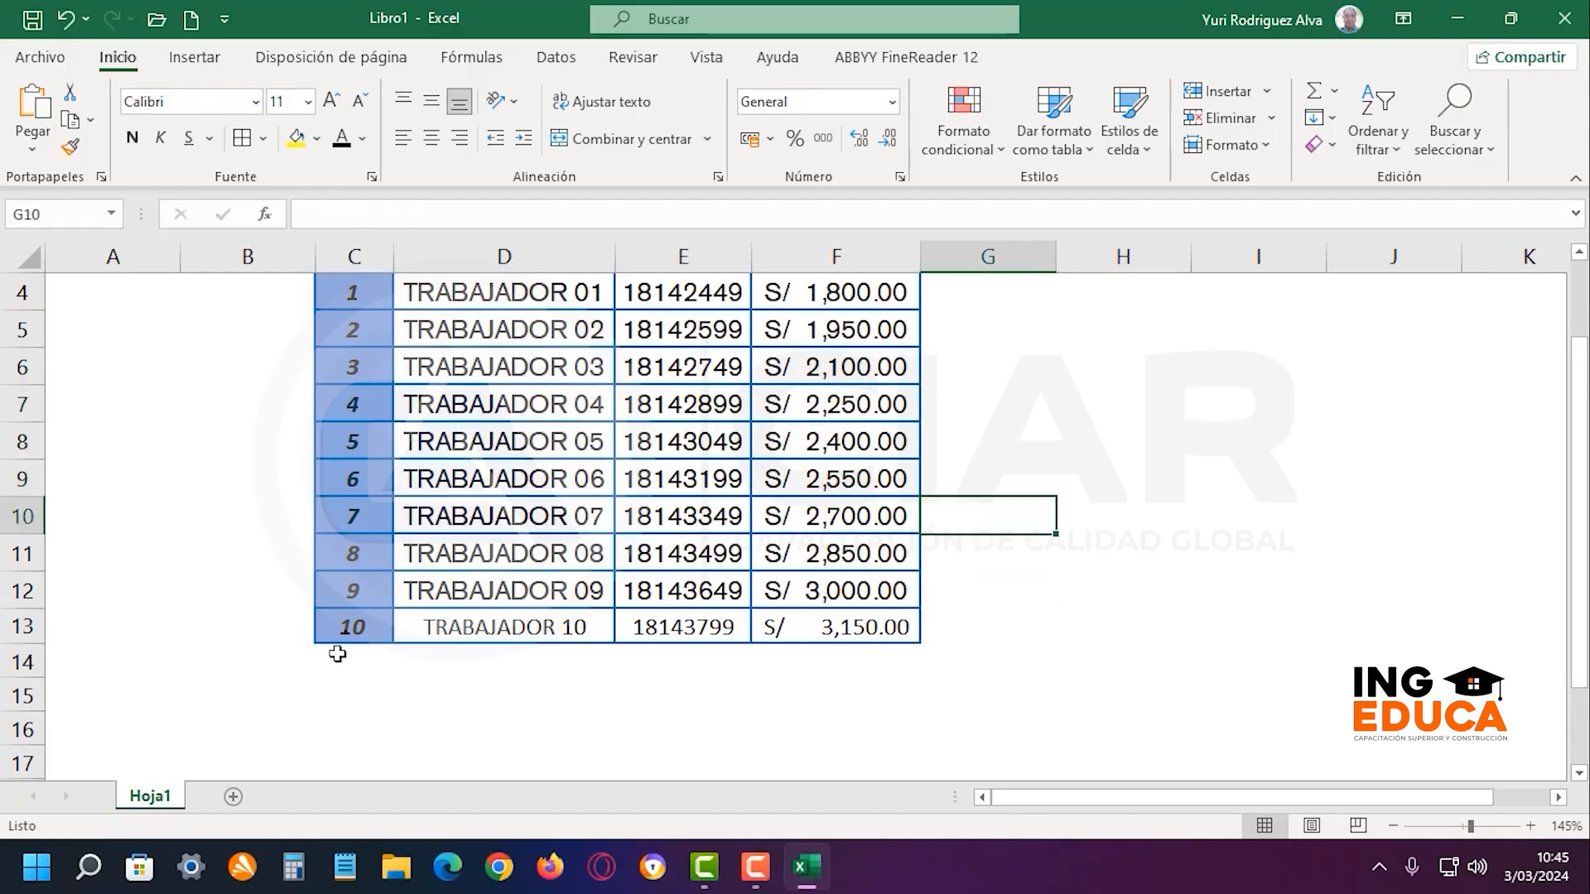
click(29, 627)
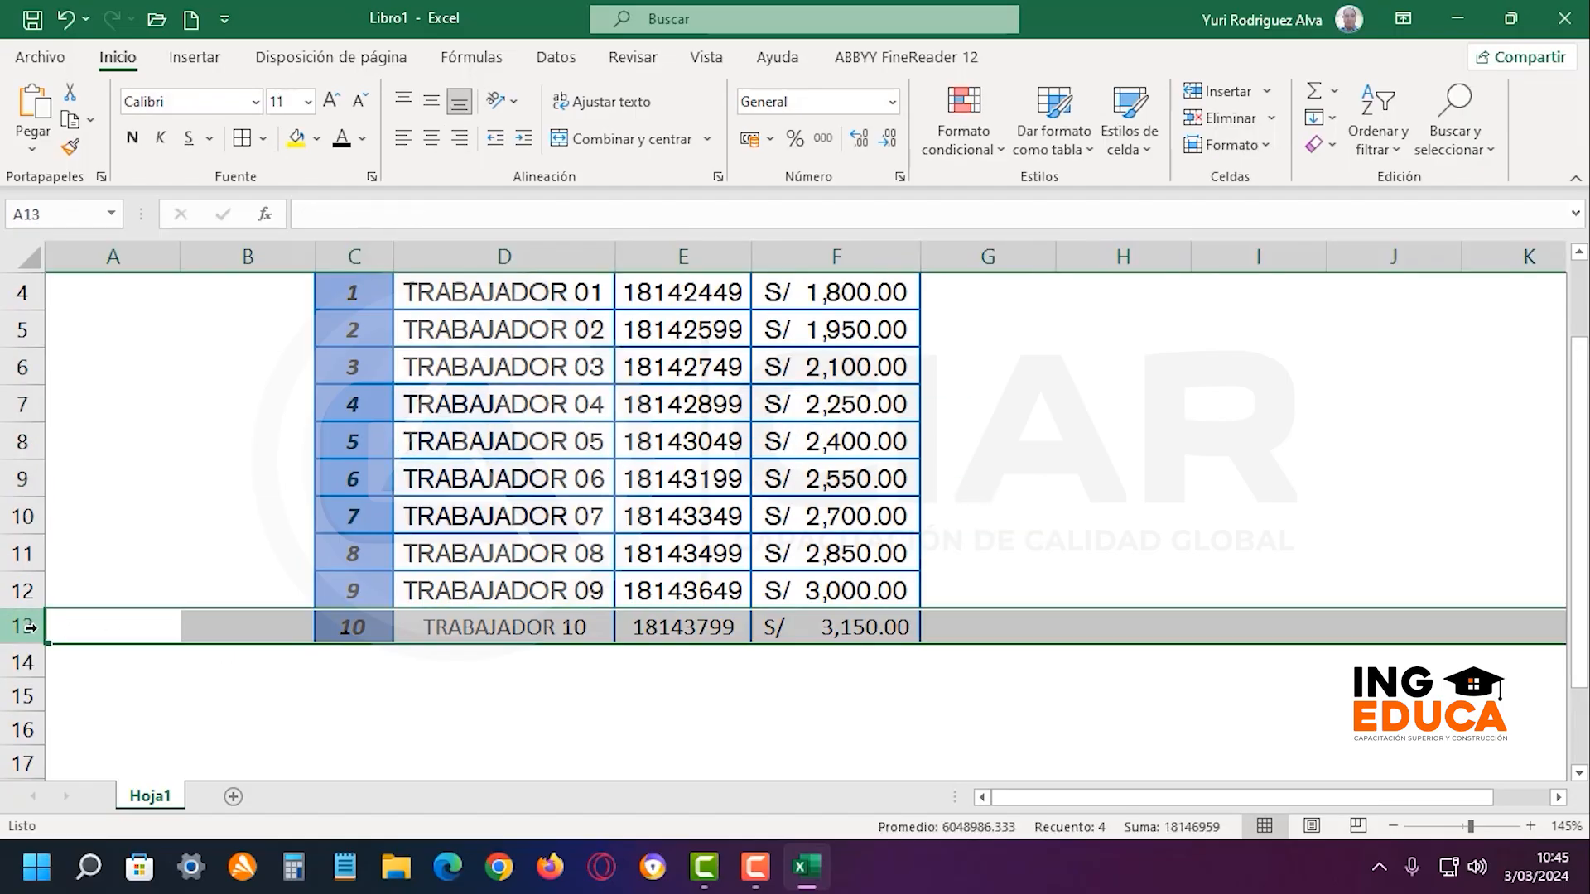
click(1027, 577)
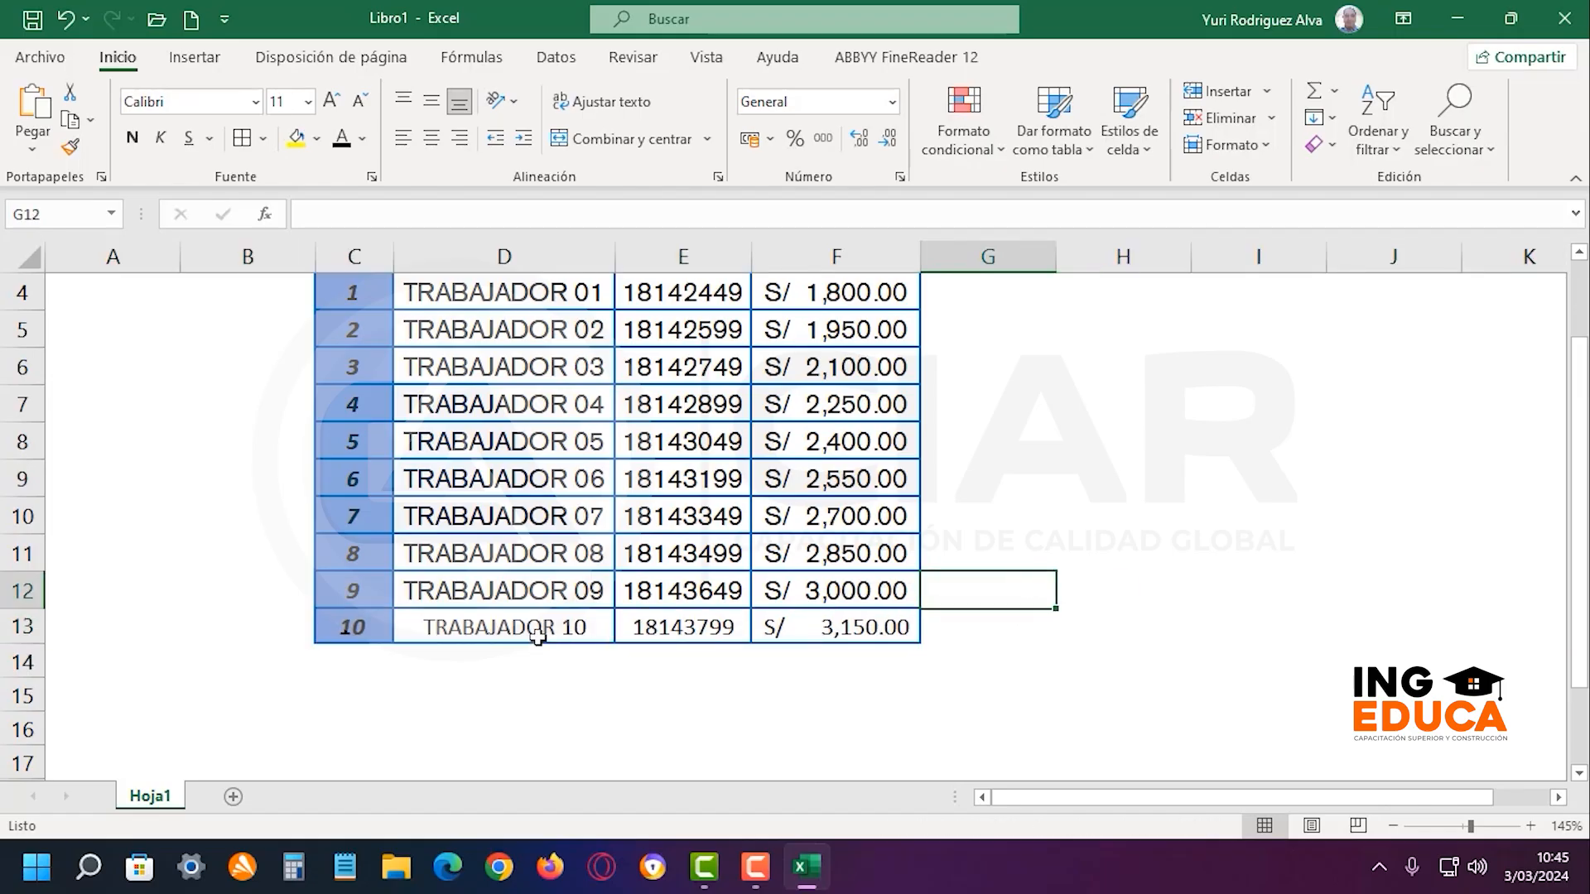
drag(539, 632, 834, 628)
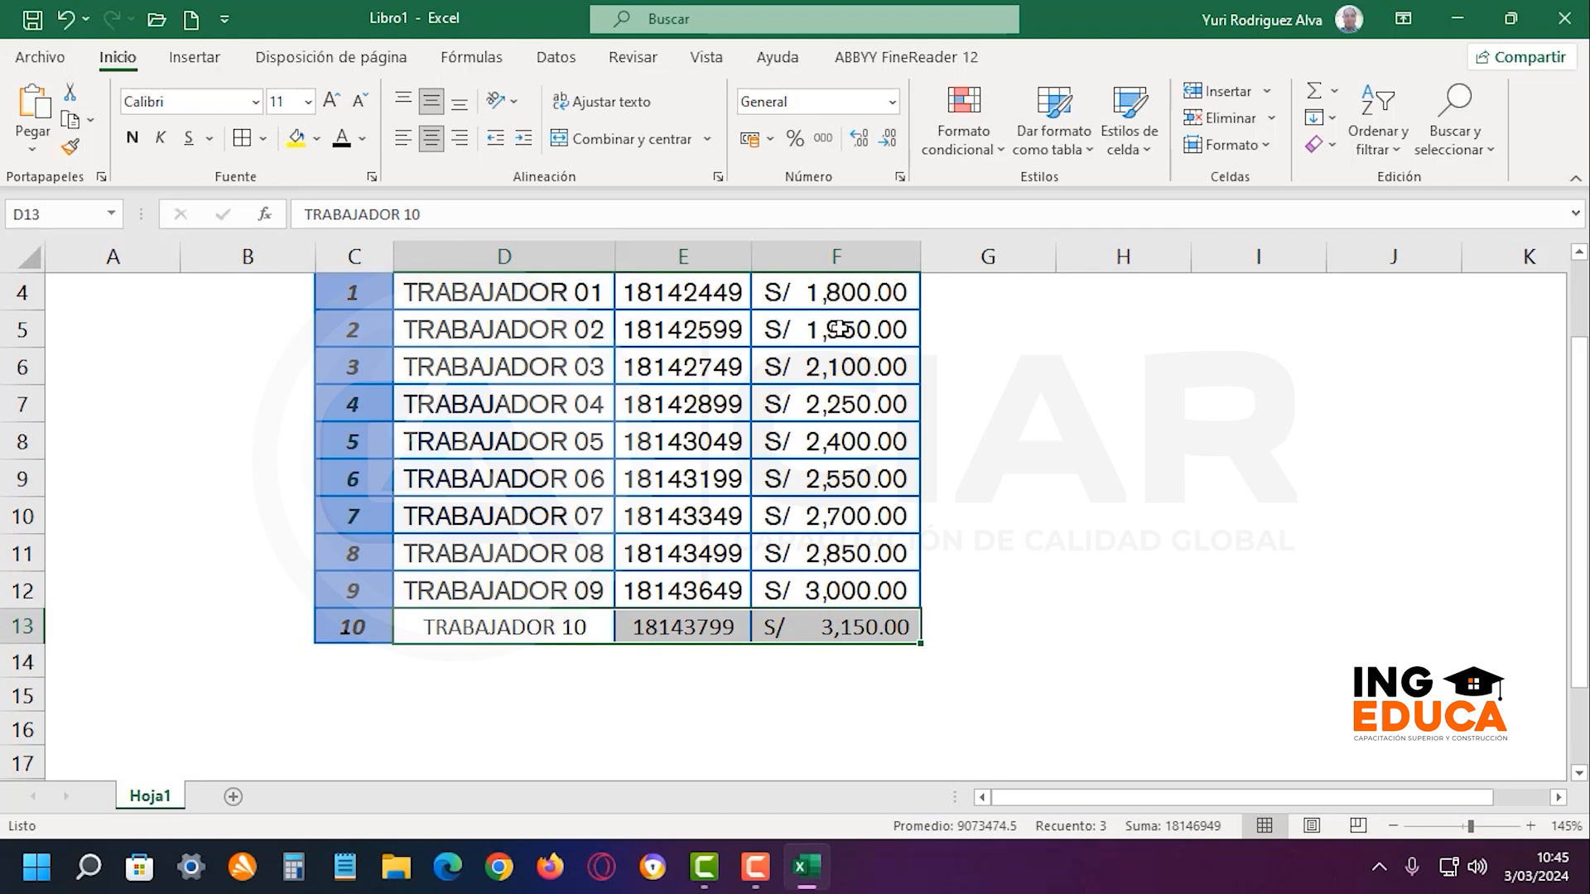
click(1141, 467)
drag(502, 325, 817, 569)
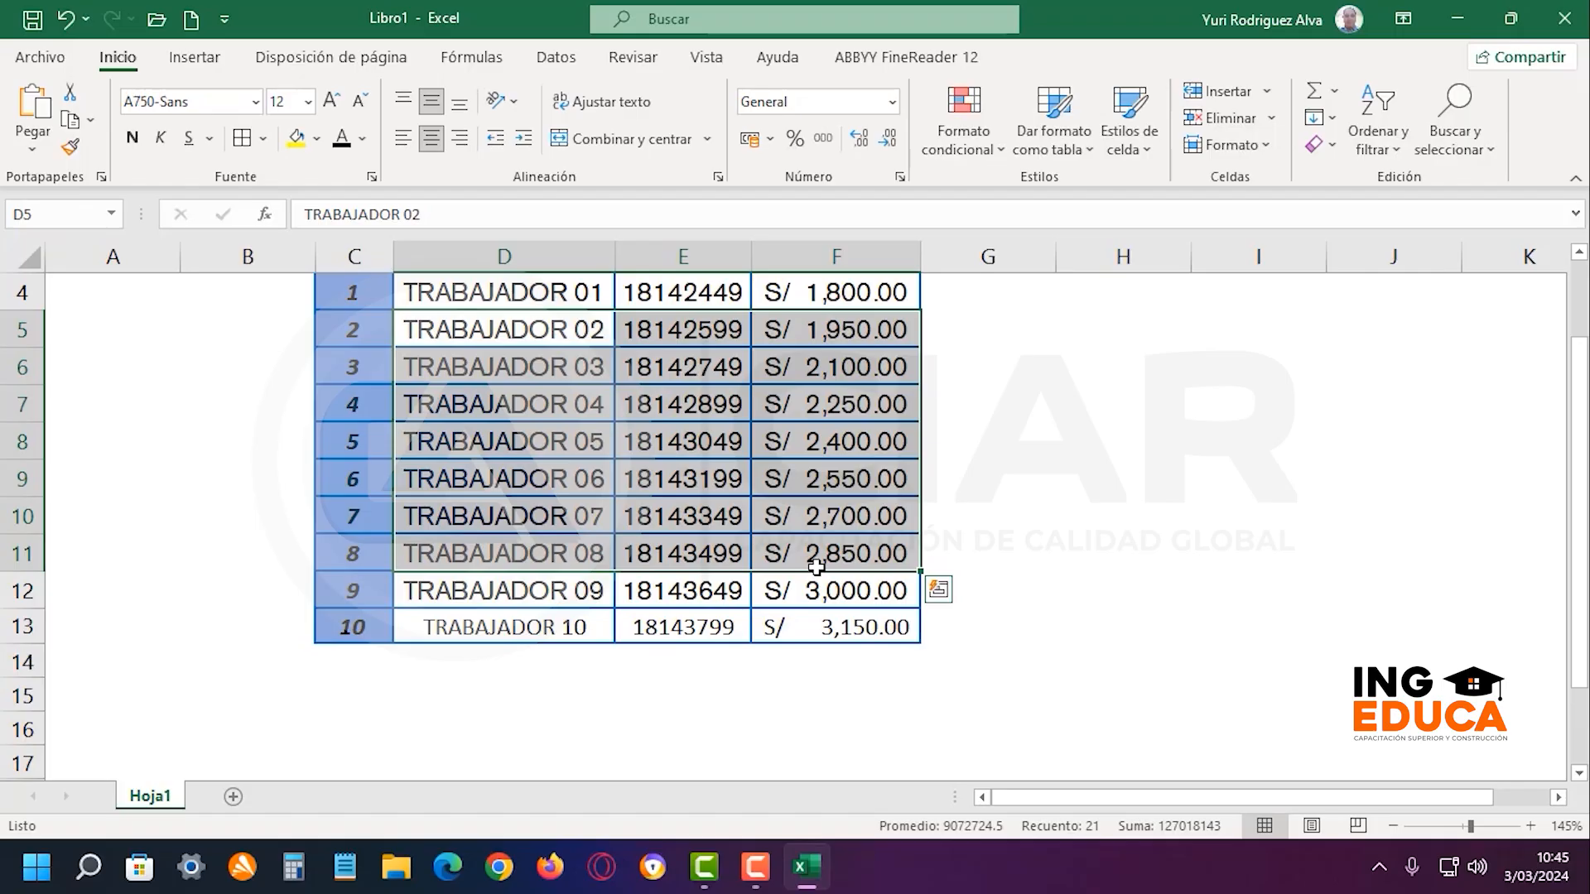
click(1029, 516)
drag(557, 630, 803, 611)
click(997, 576)
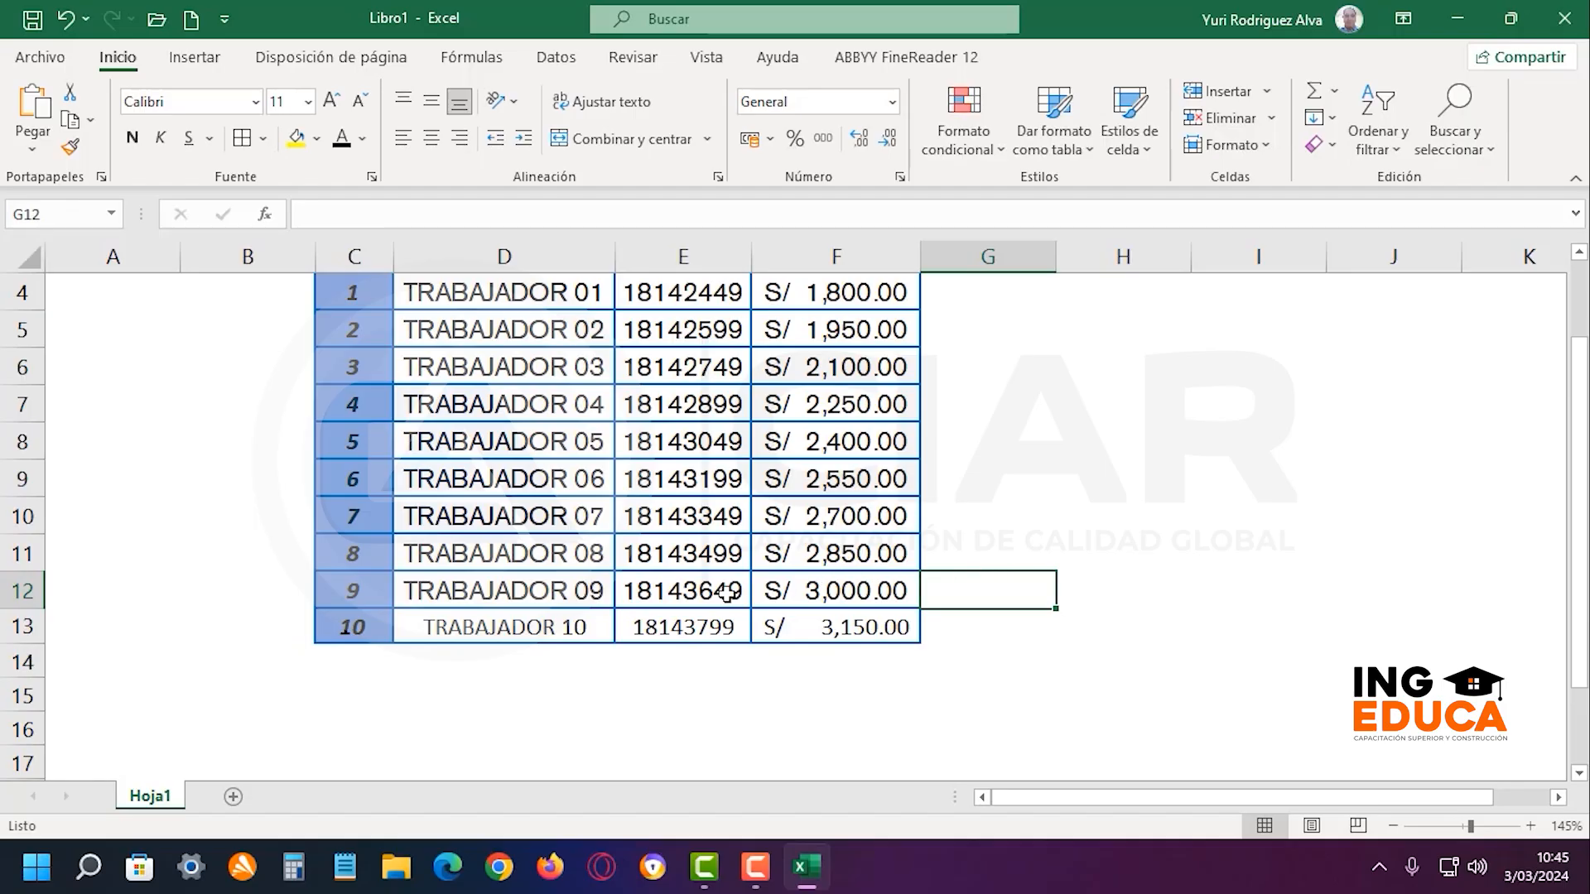
click(543, 588)
click(709, 580)
click(833, 590)
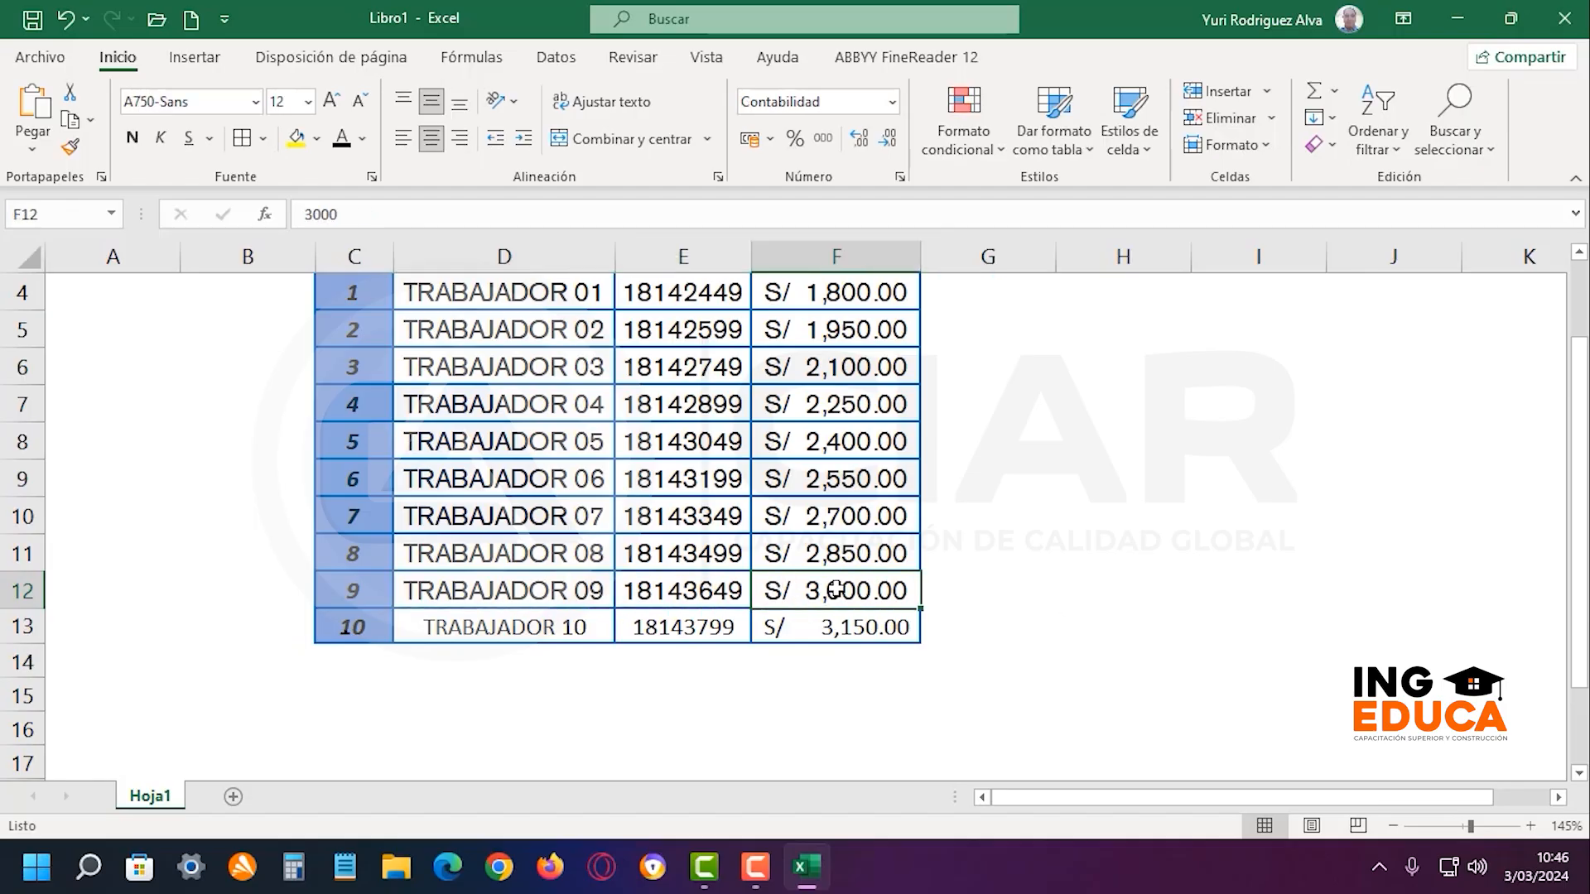
click(590, 586)
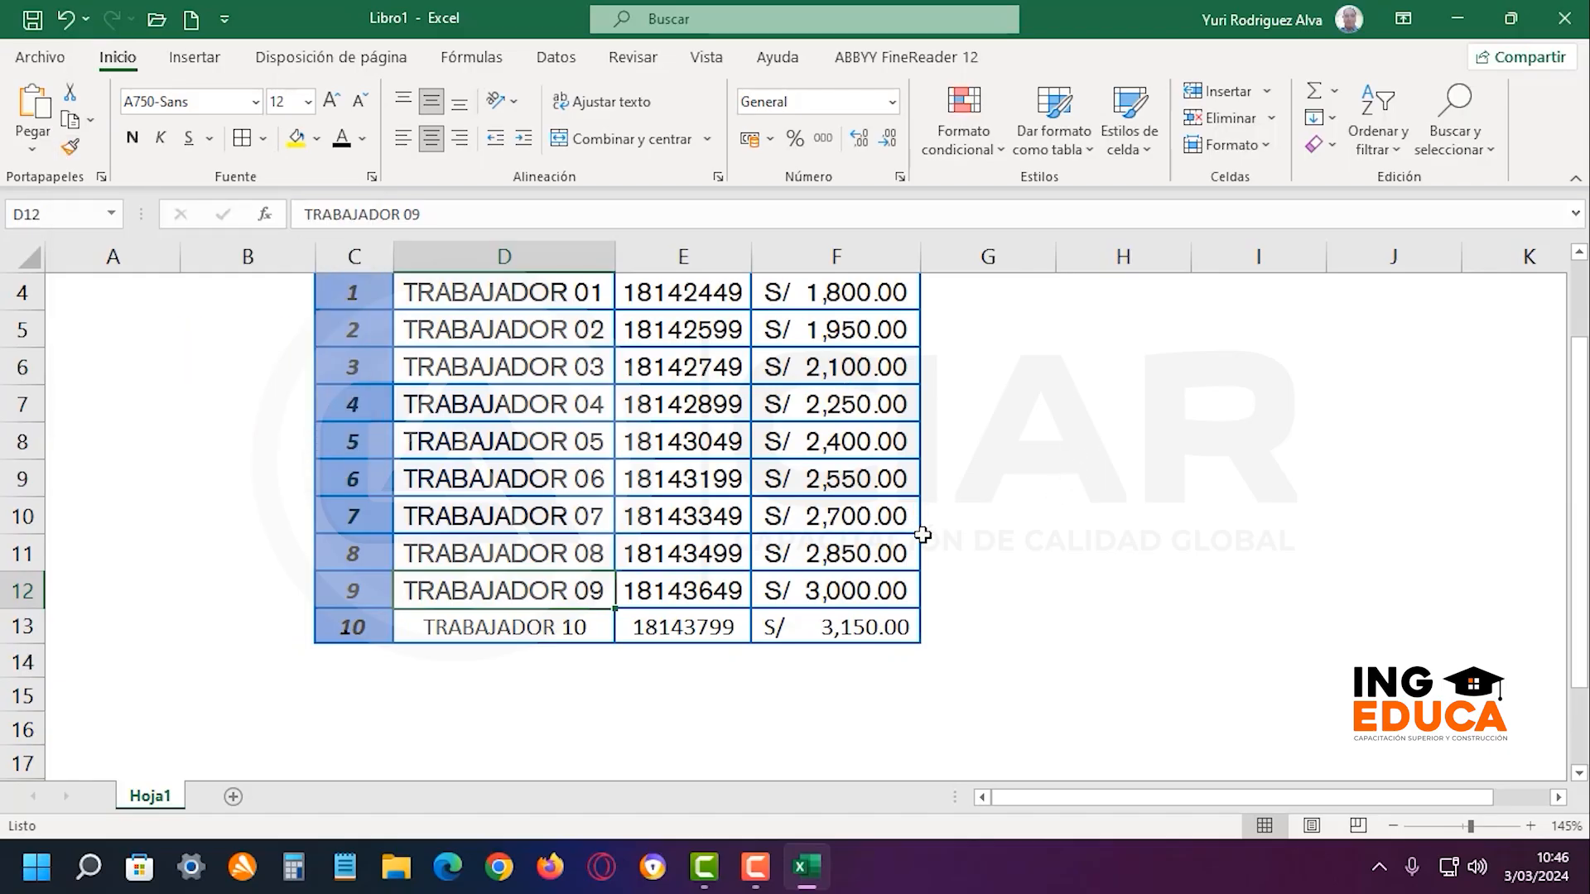
drag(553, 416, 861, 542)
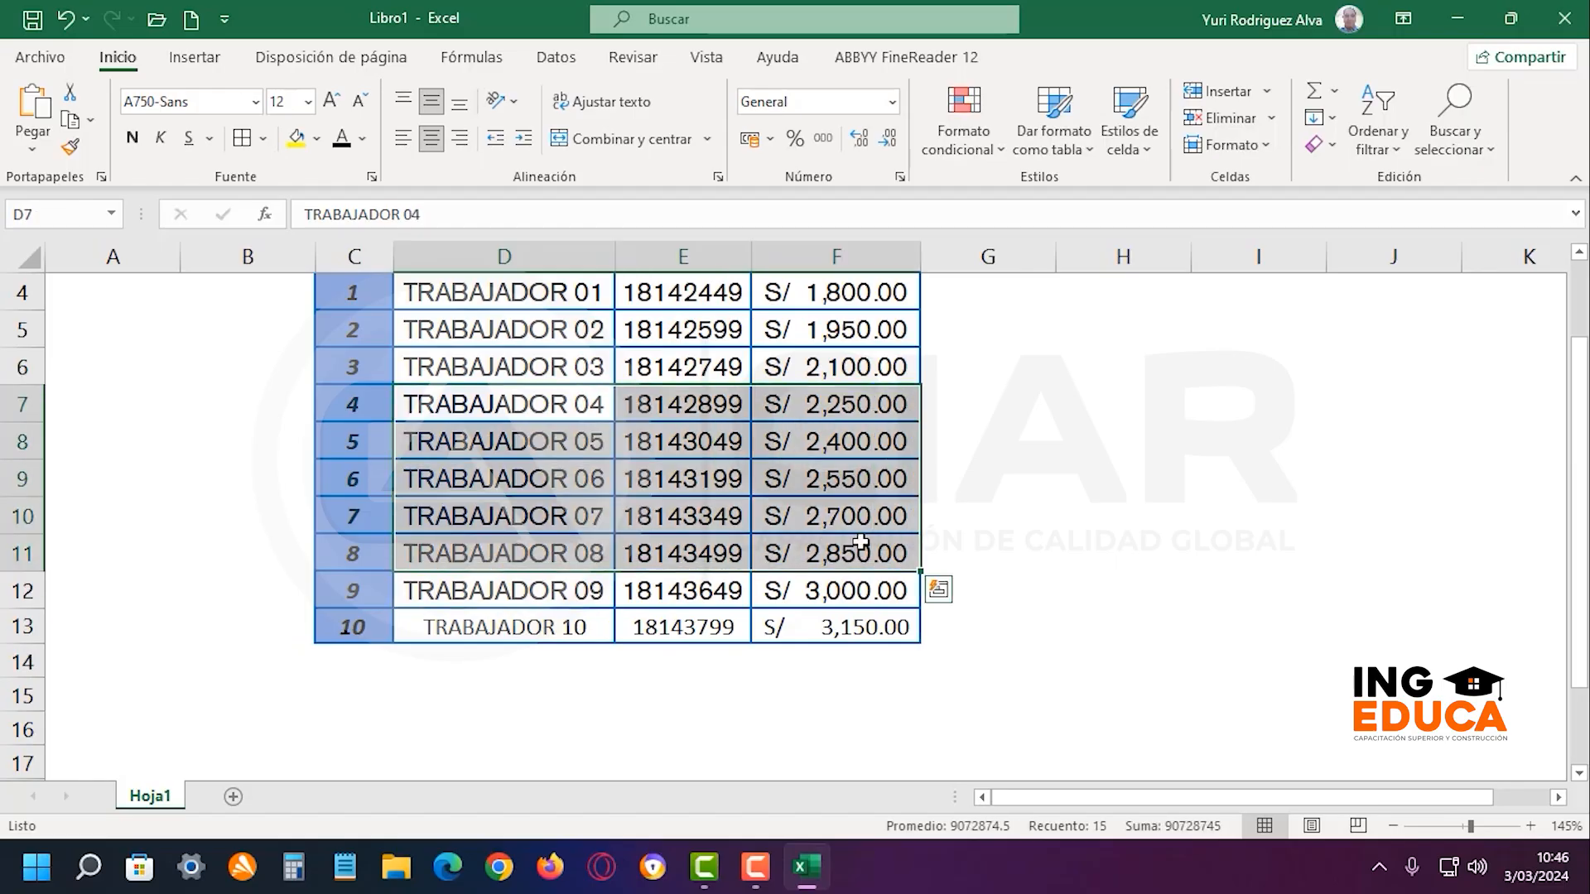
click(1039, 526)
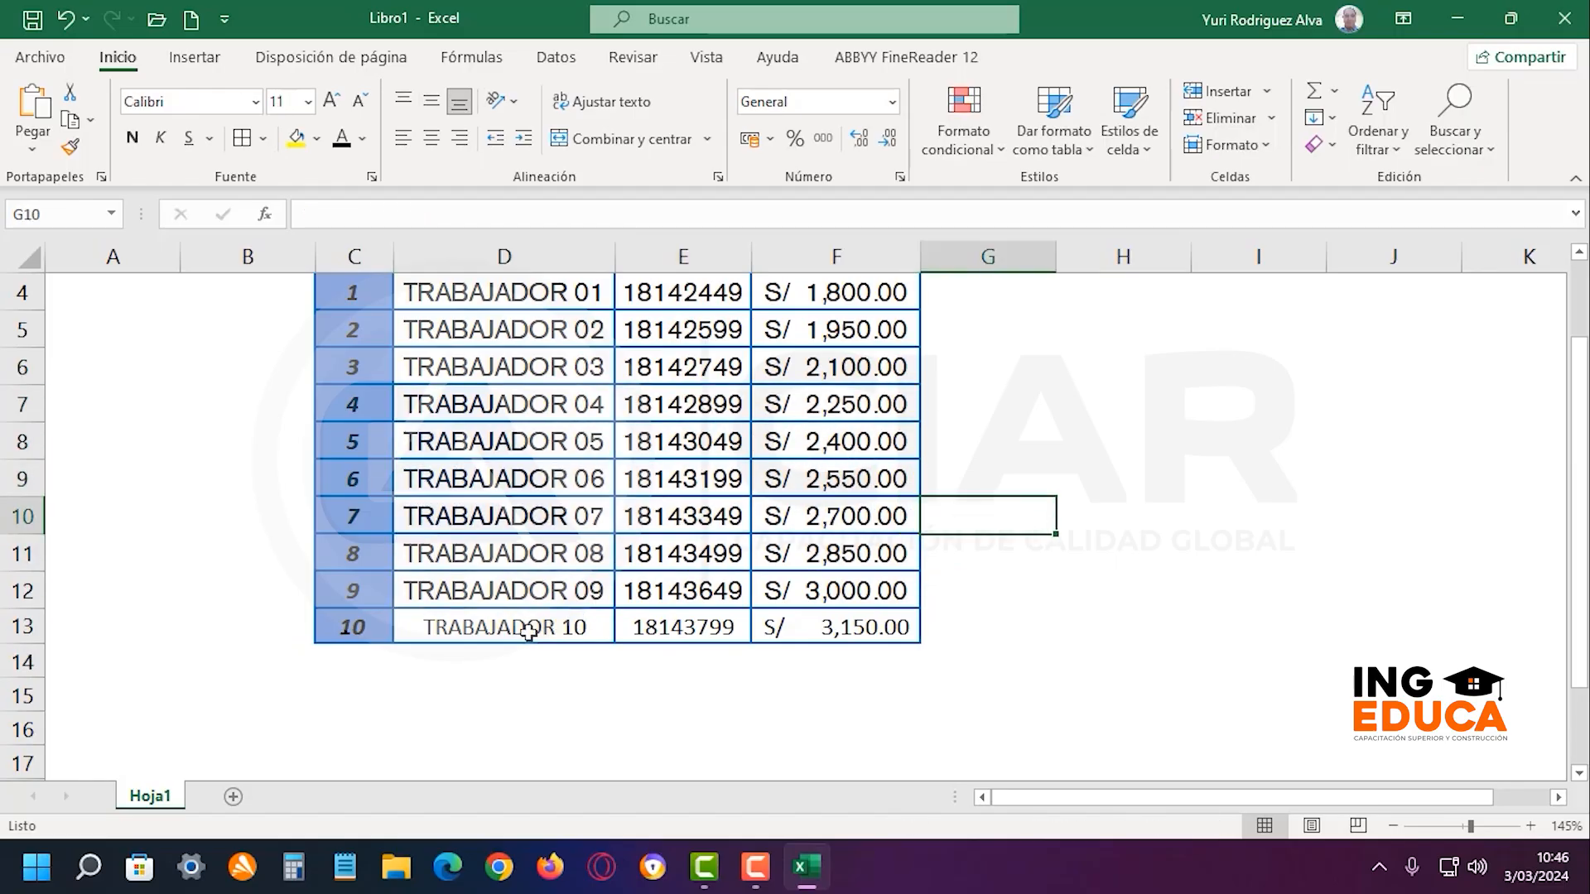
drag(518, 630, 887, 629)
click(1169, 573)
click(897, 555)
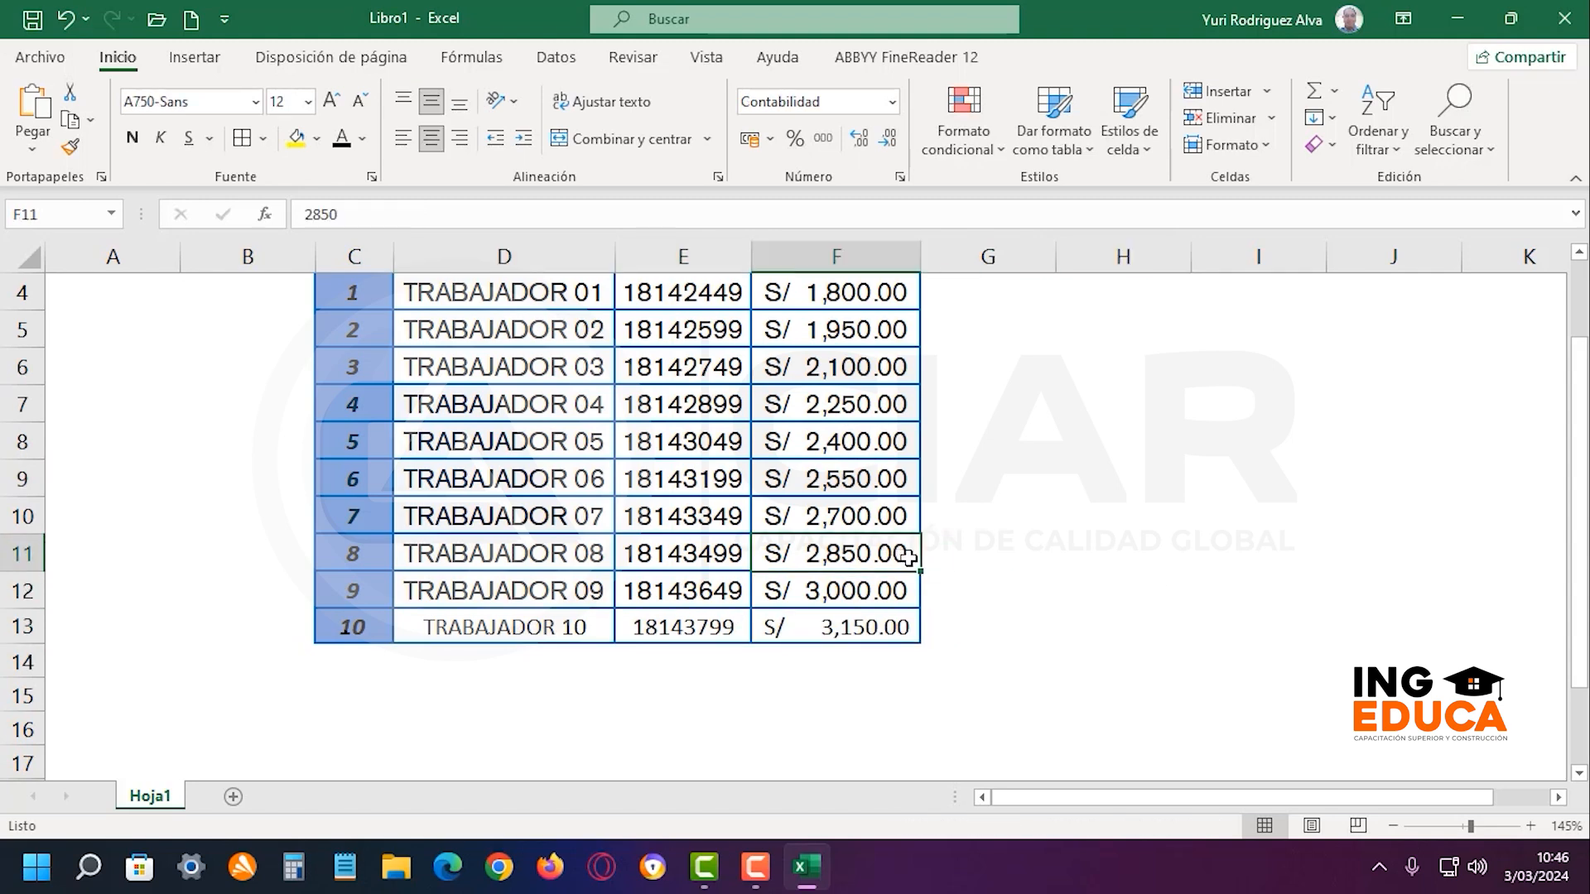
drag(559, 629, 821, 631)
click(875, 556)
drag(557, 627, 816, 640)
click(1342, 659)
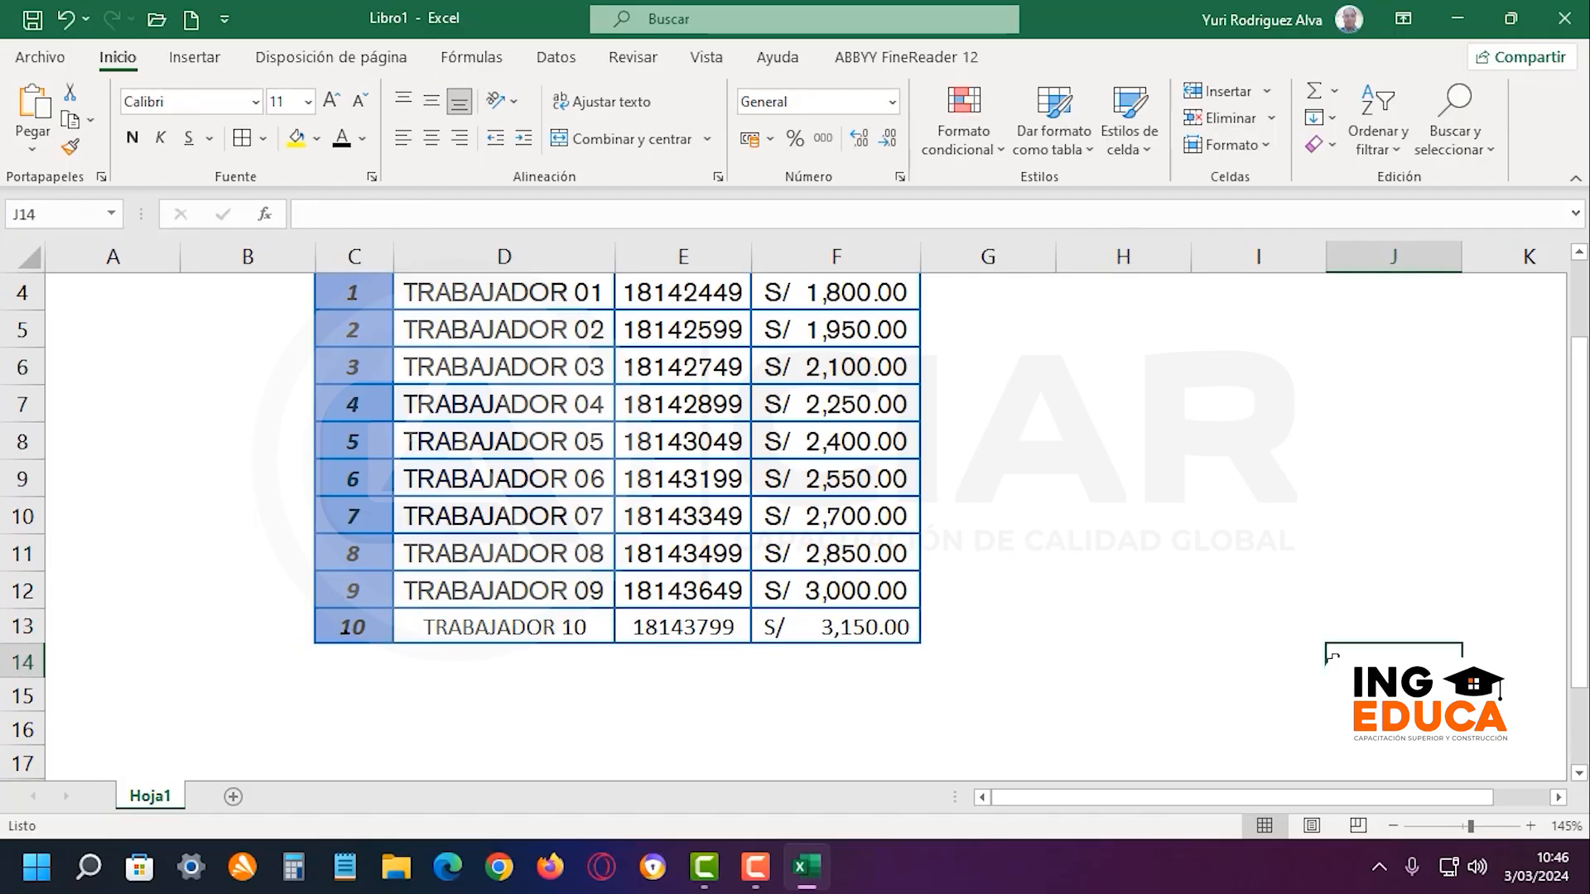
Copy the format of salary cell F9 onto the last worker's data in D13:F13 with Format Painter
click(887, 478)
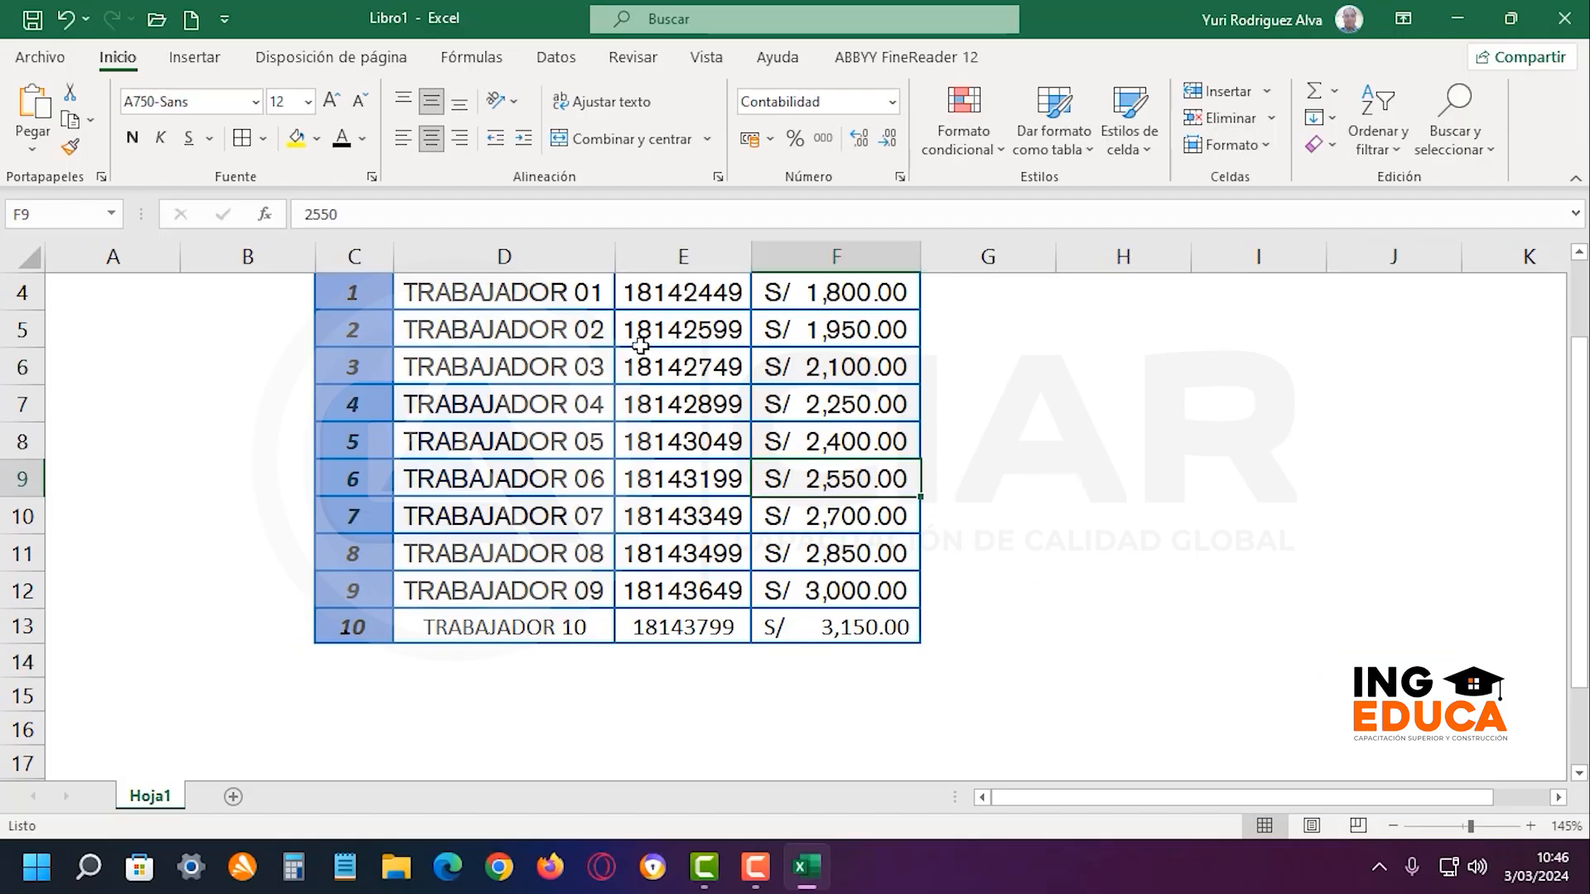
click(71, 149)
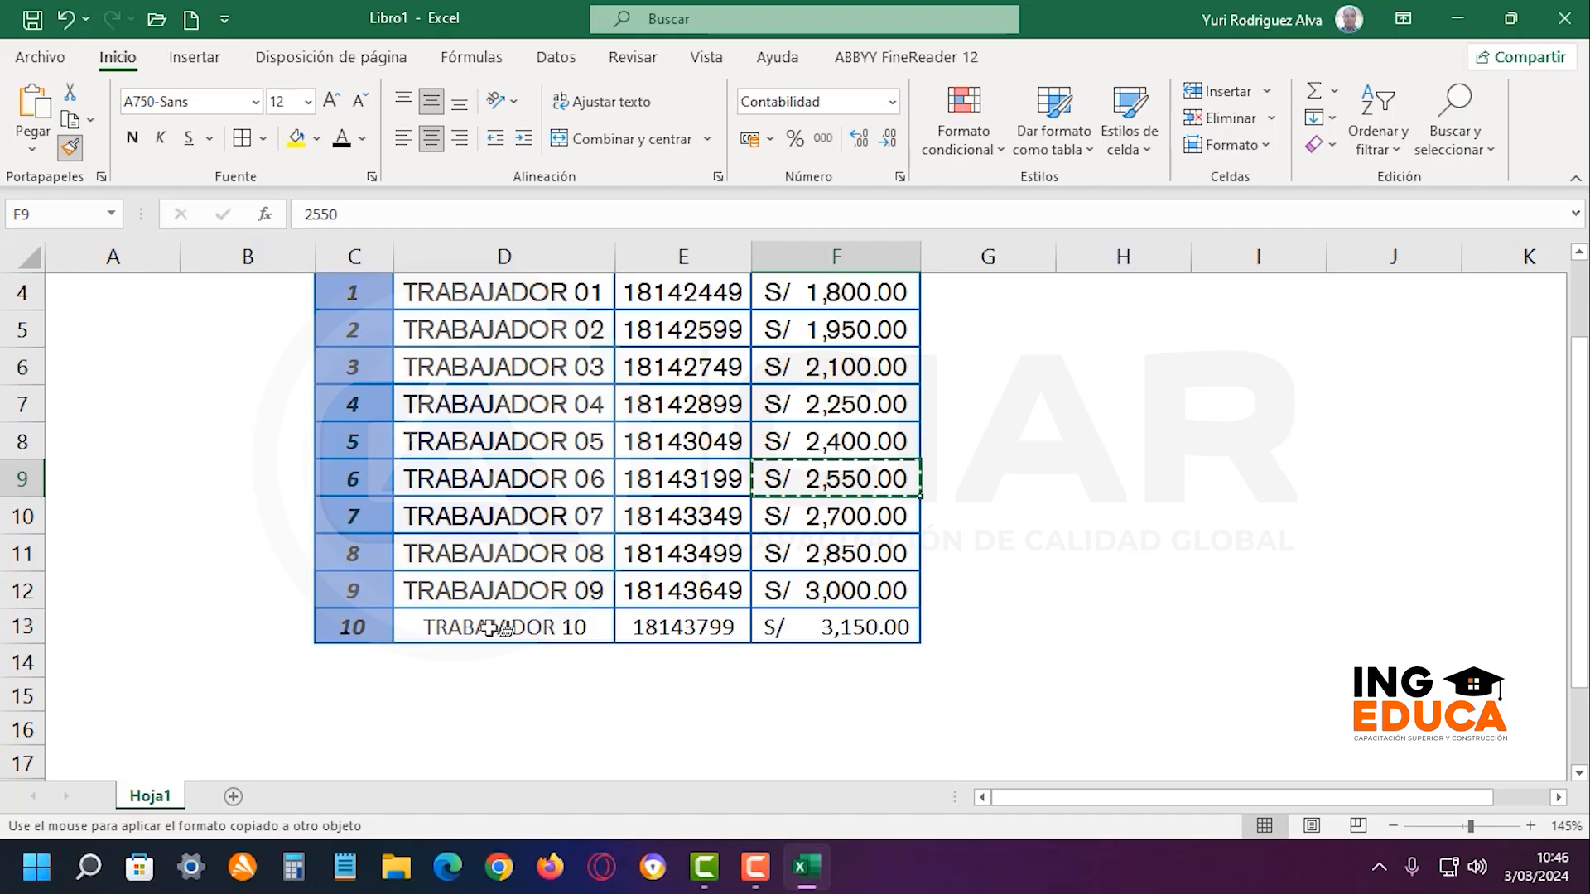
drag(497, 627, 792, 625)
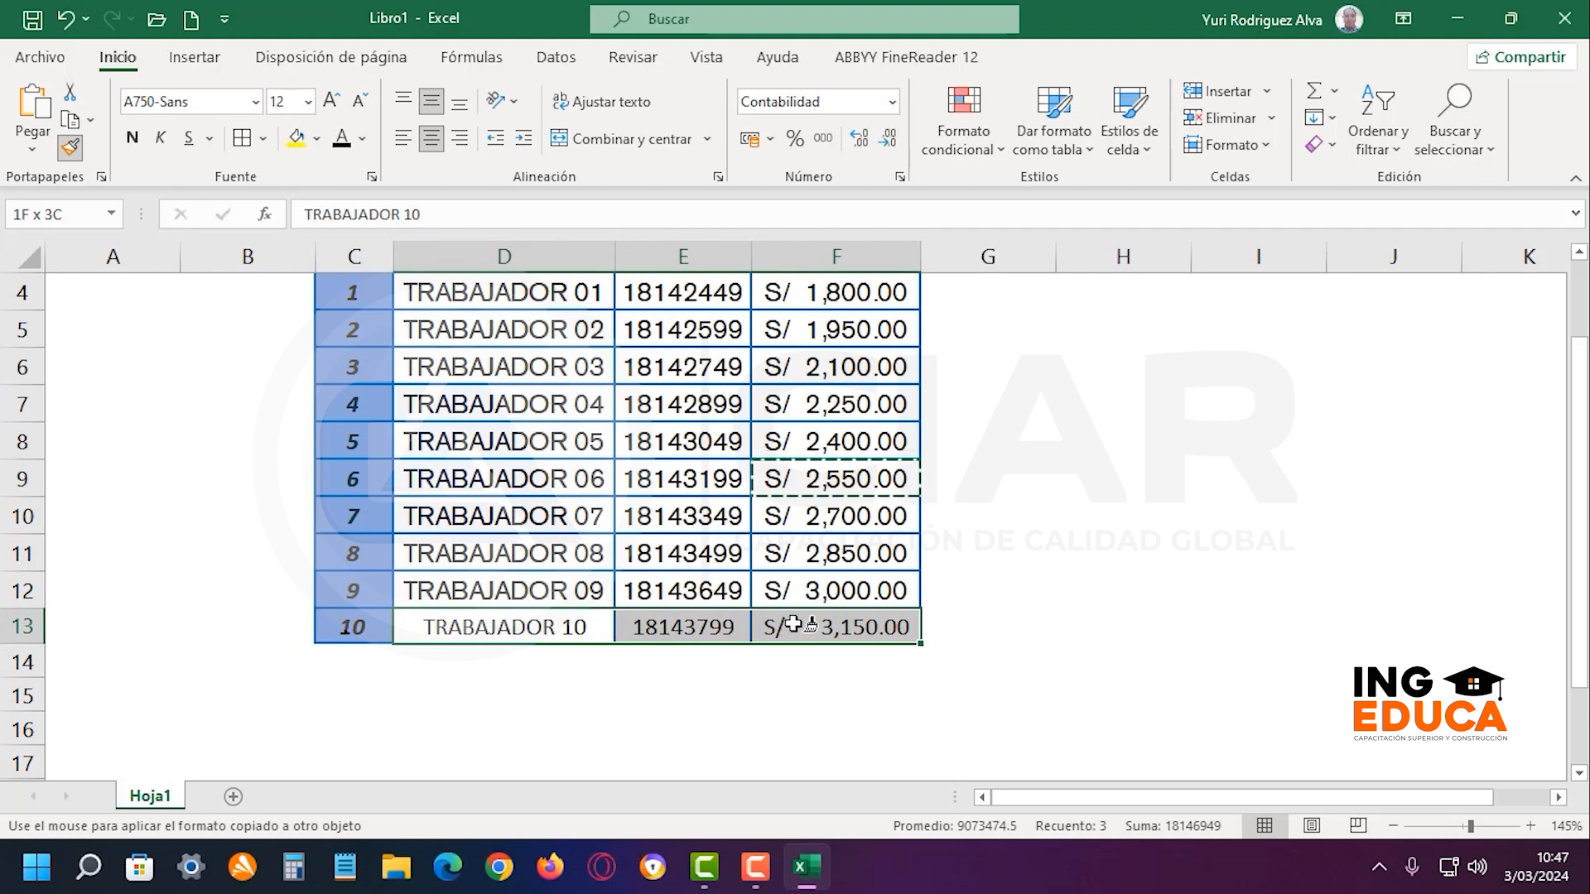
drag(794, 623, 795, 623)
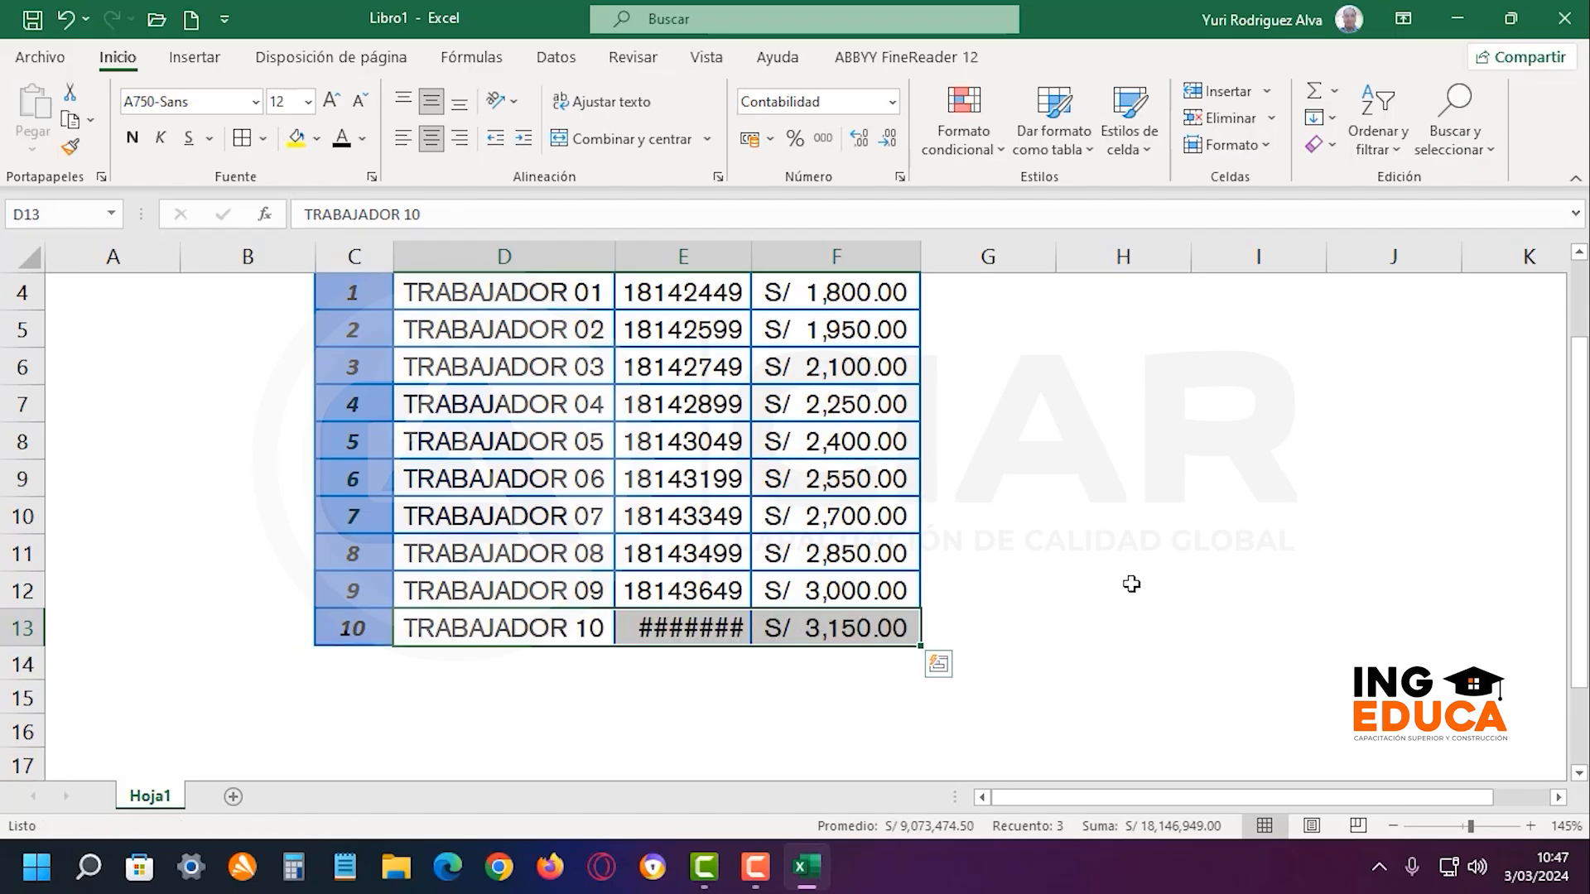
Widen the DNI column to fit its contents with autofit
click(891, 481)
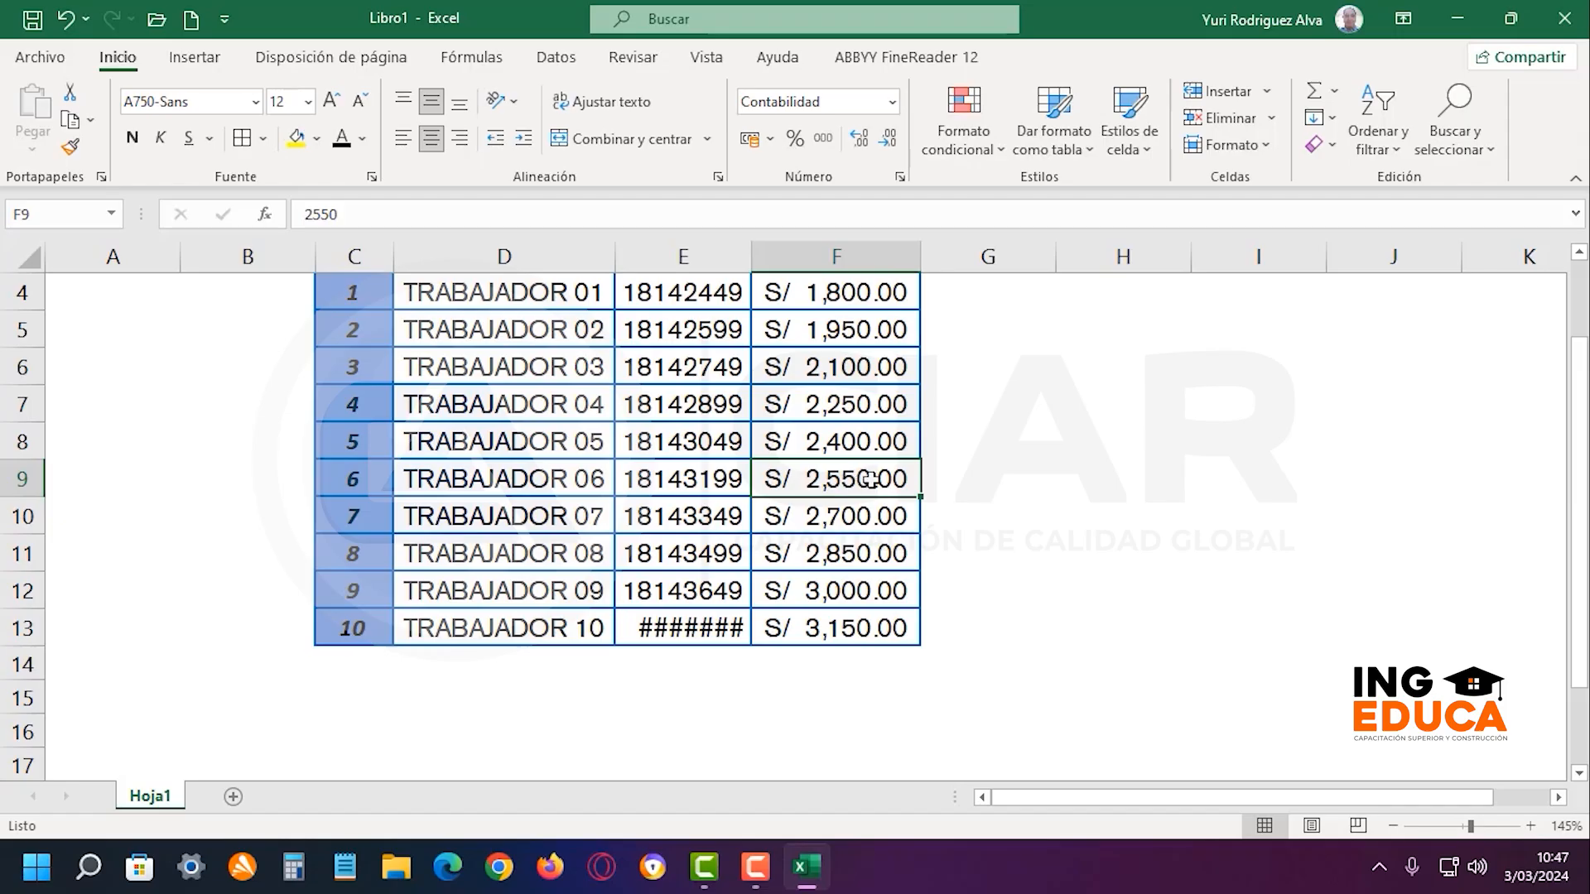
click(544, 629)
double_click(752, 263)
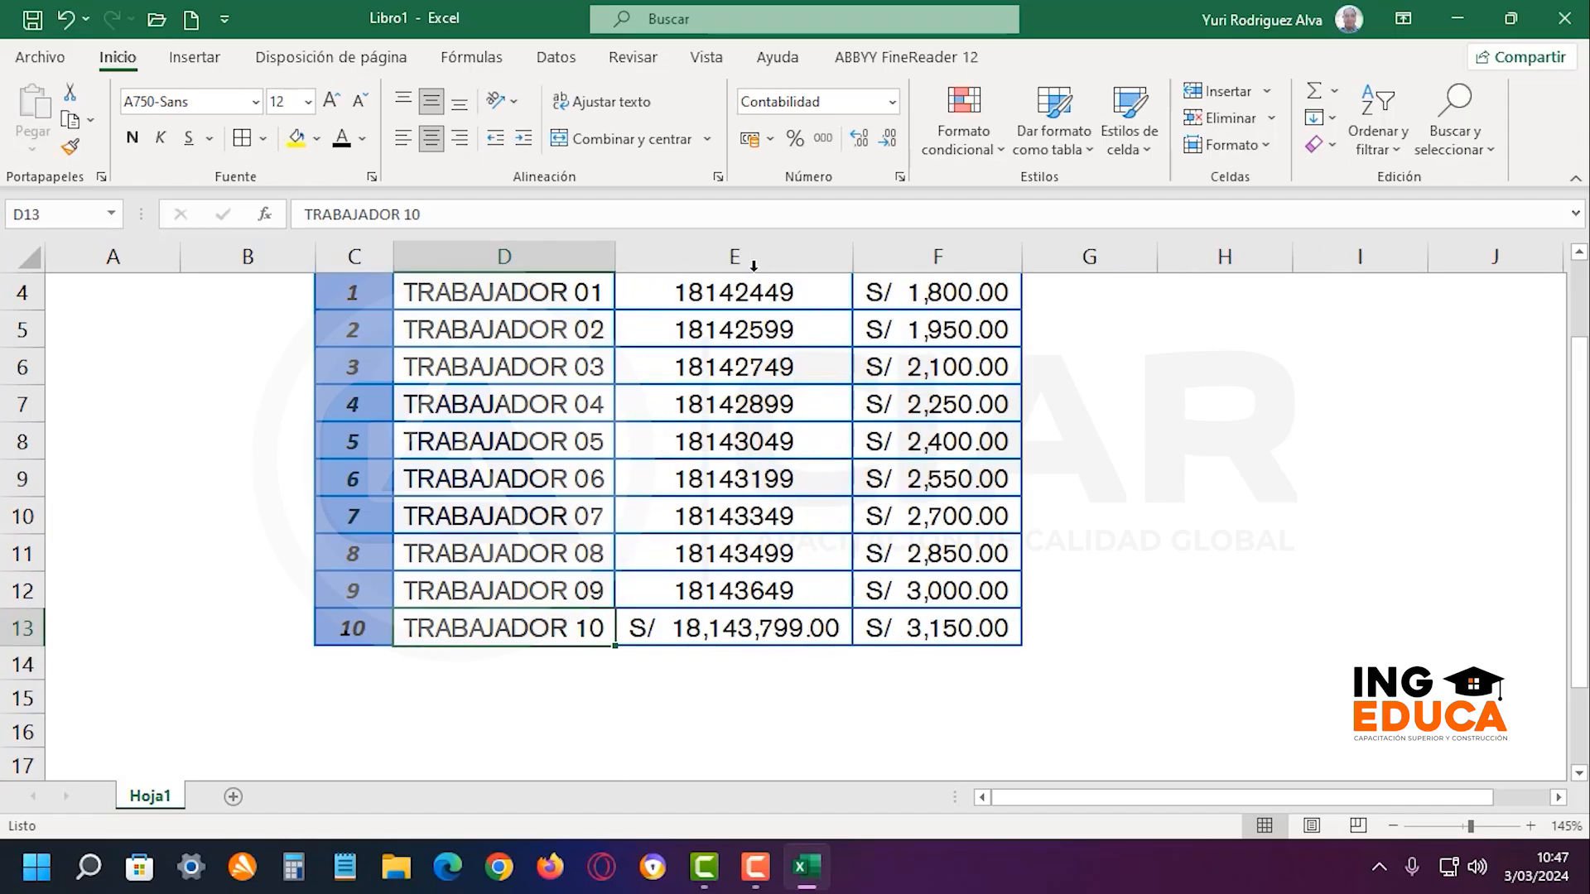
Set the number format of the last worker's DNI in E13 to General
click(1014, 510)
click(828, 627)
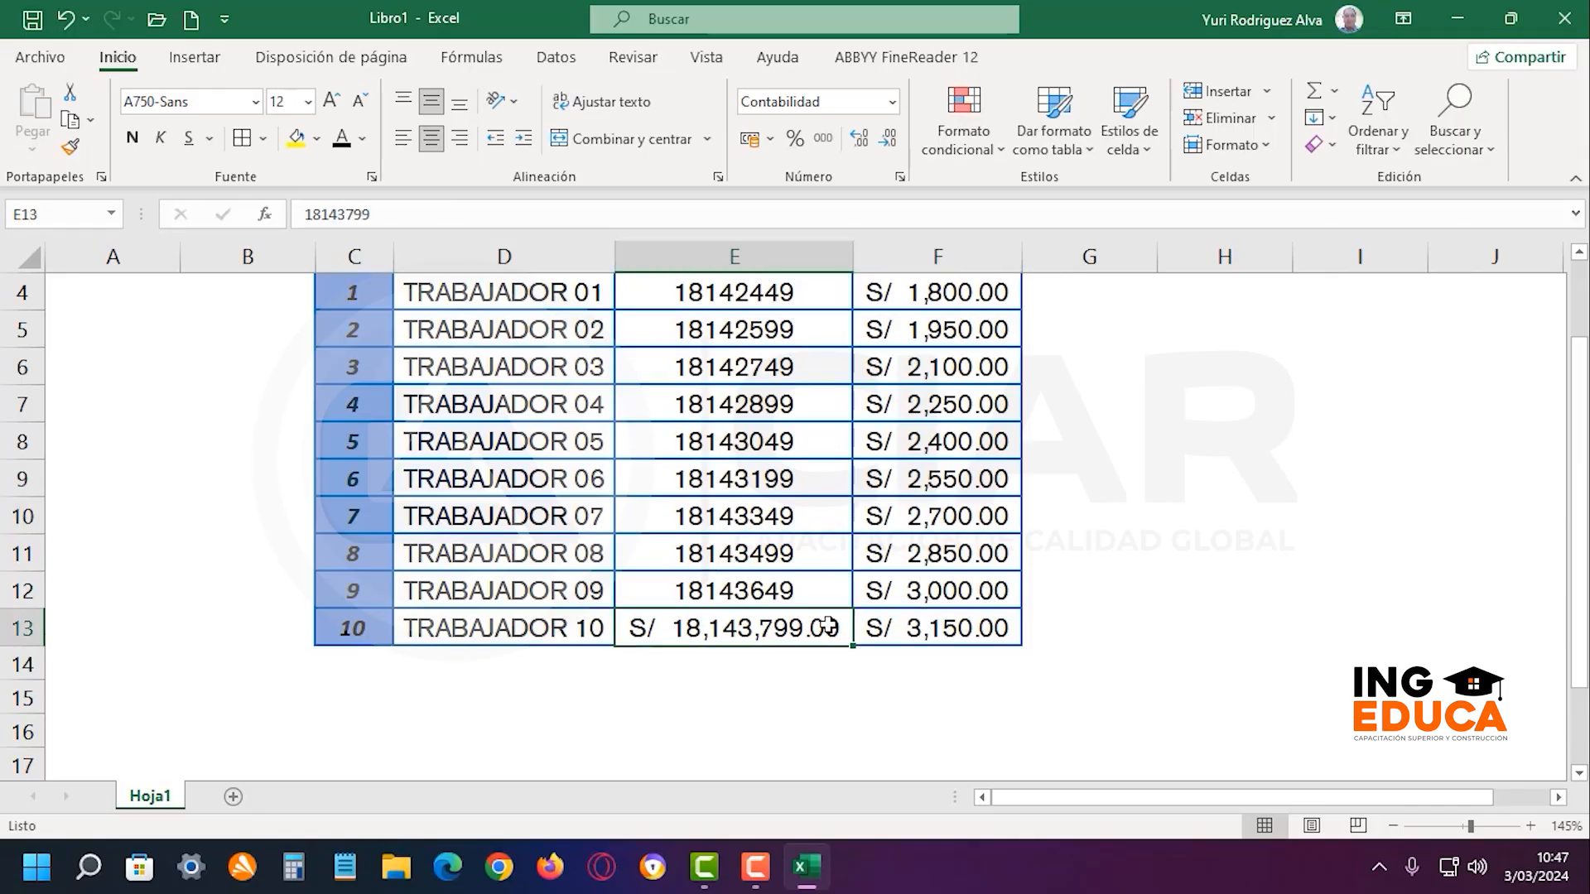
click(967, 628)
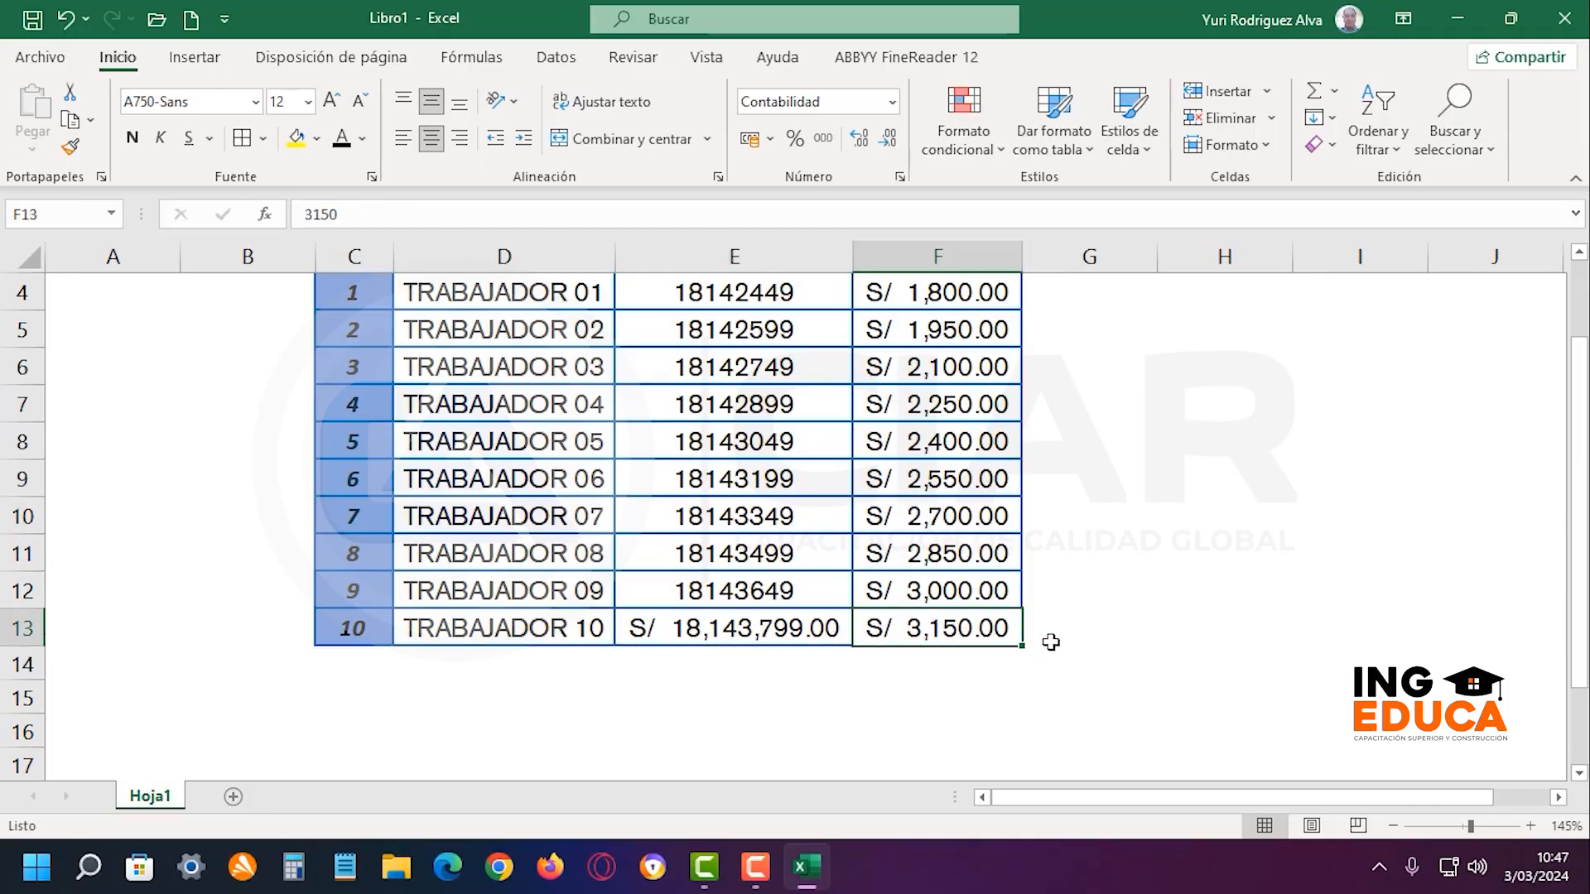
click(720, 632)
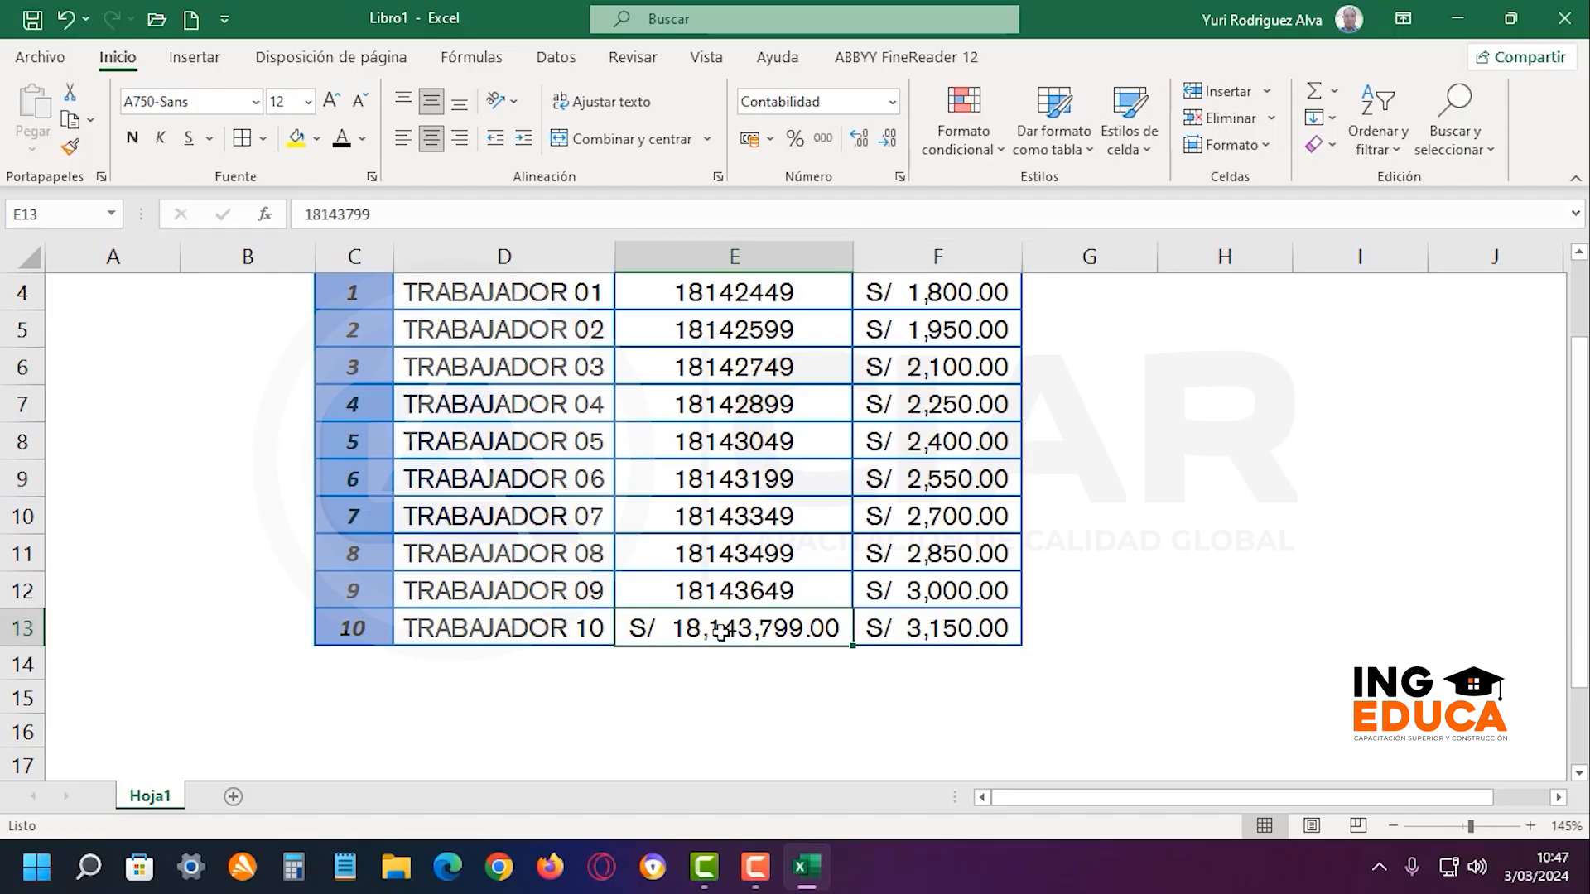
click(983, 439)
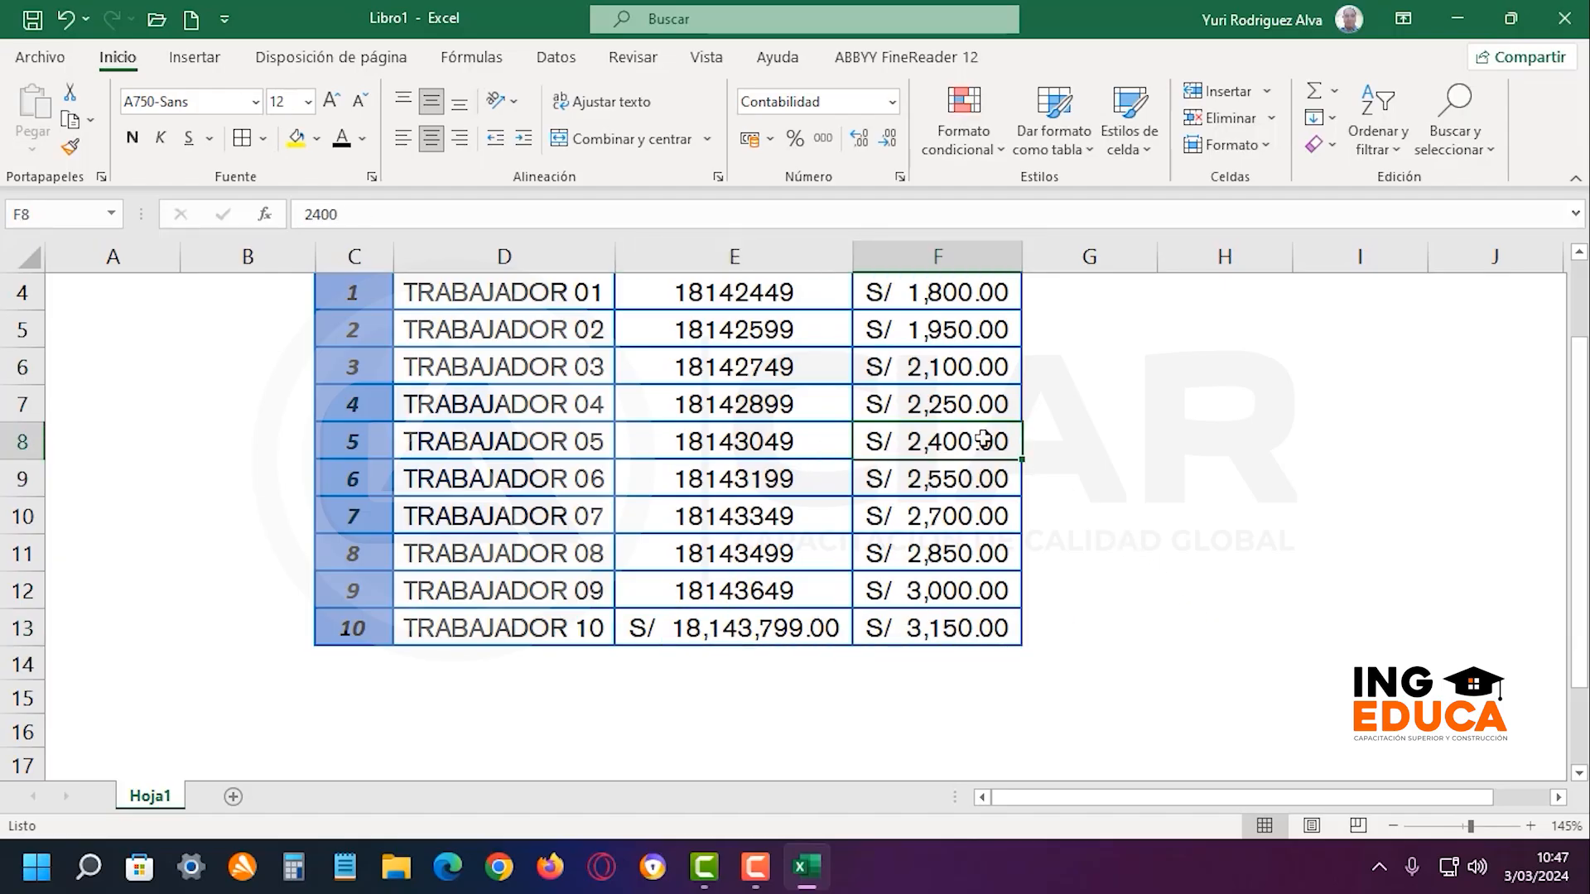
click(781, 628)
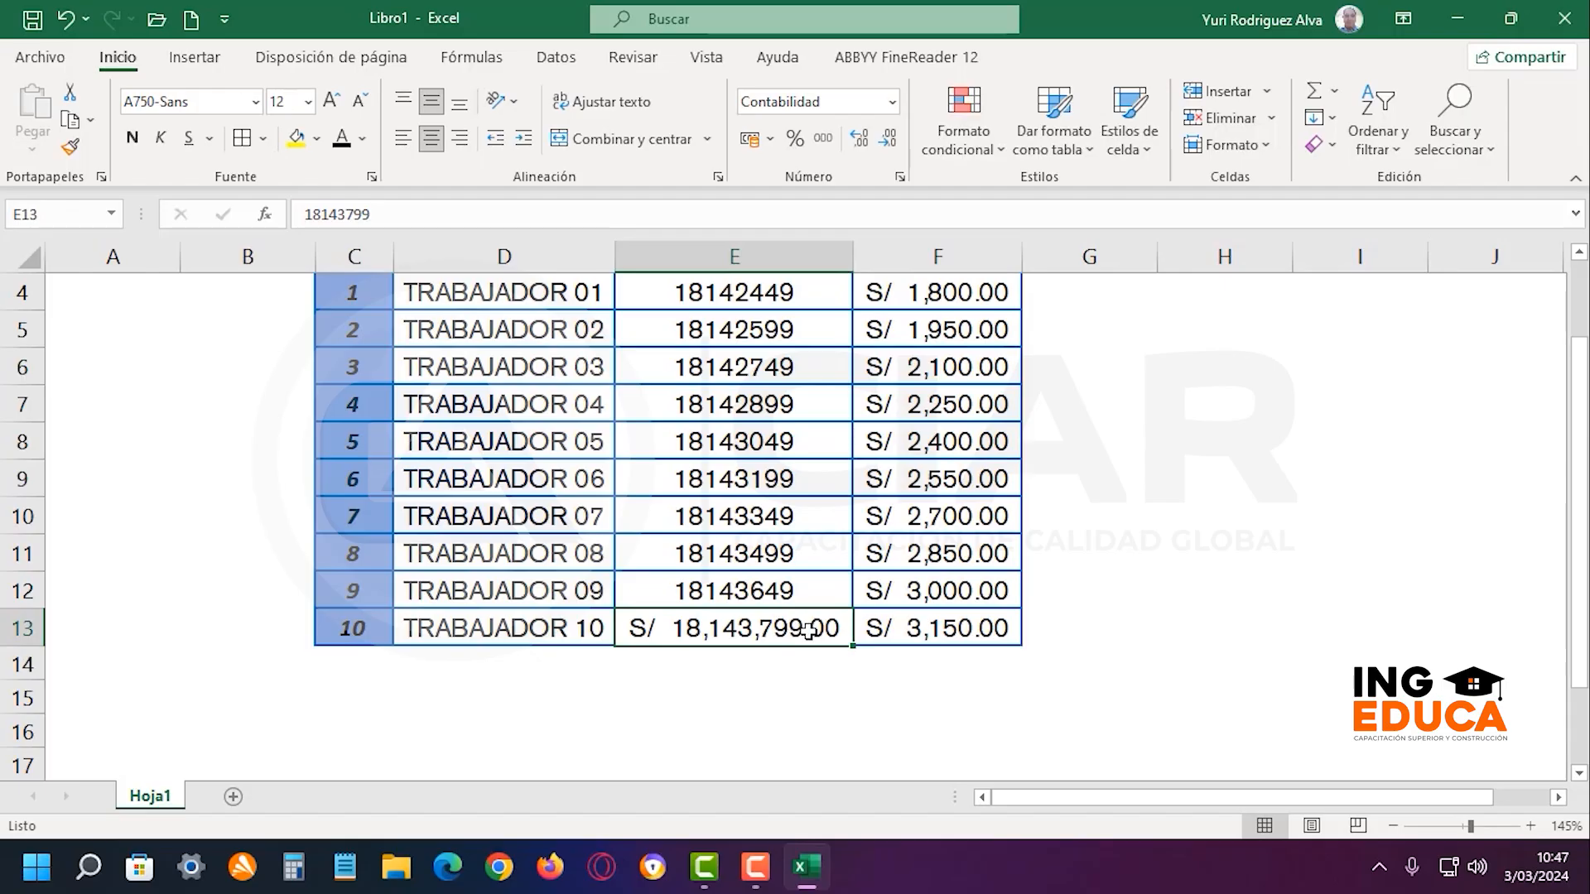
click(789, 561)
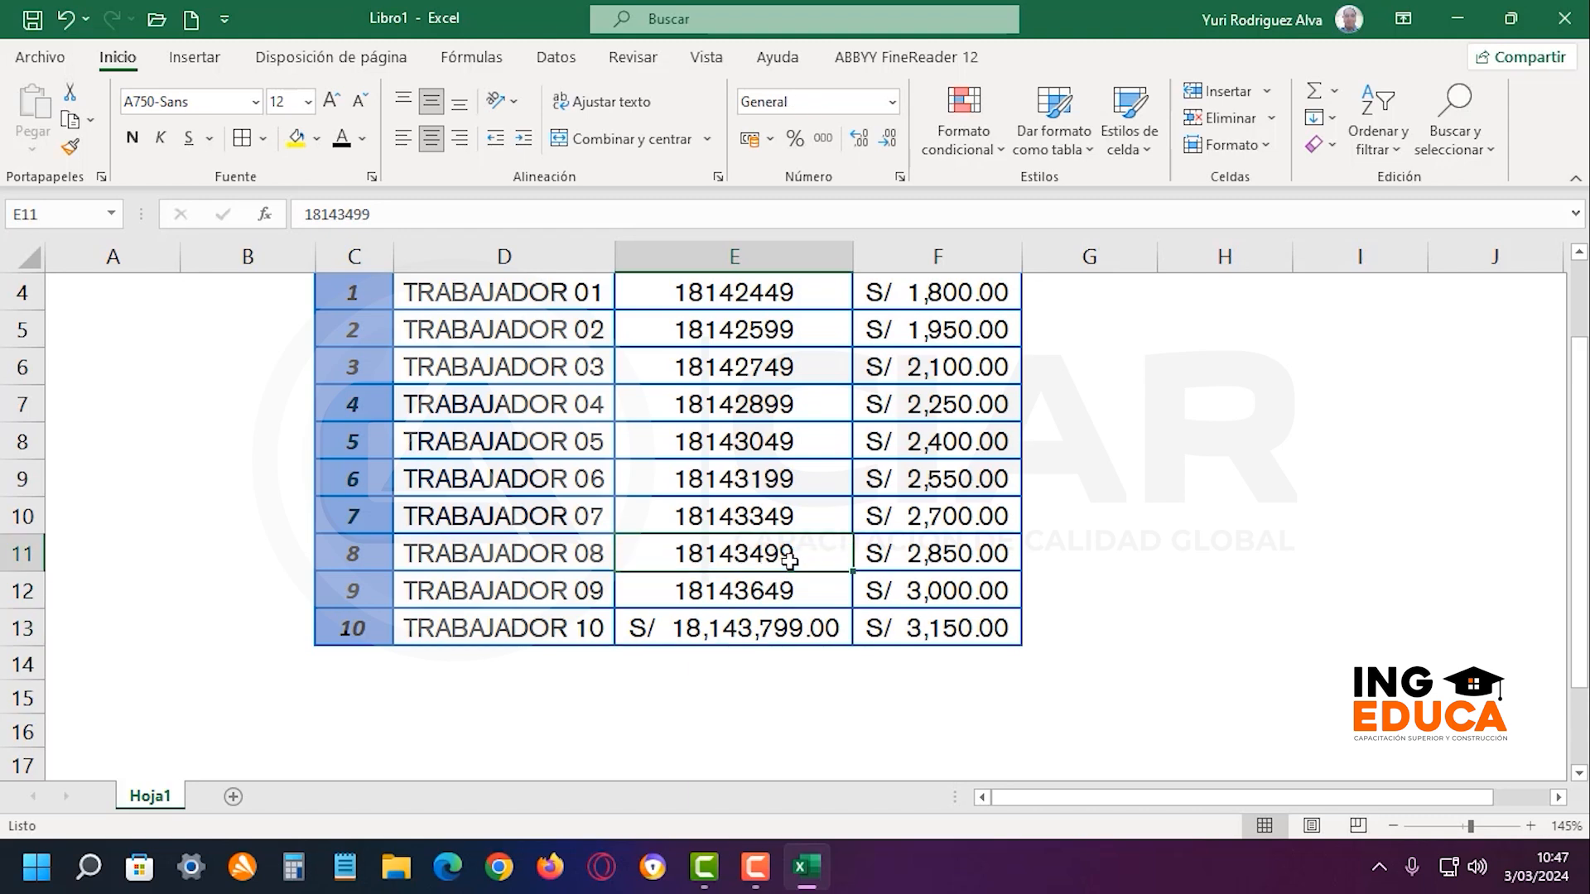
click(795, 634)
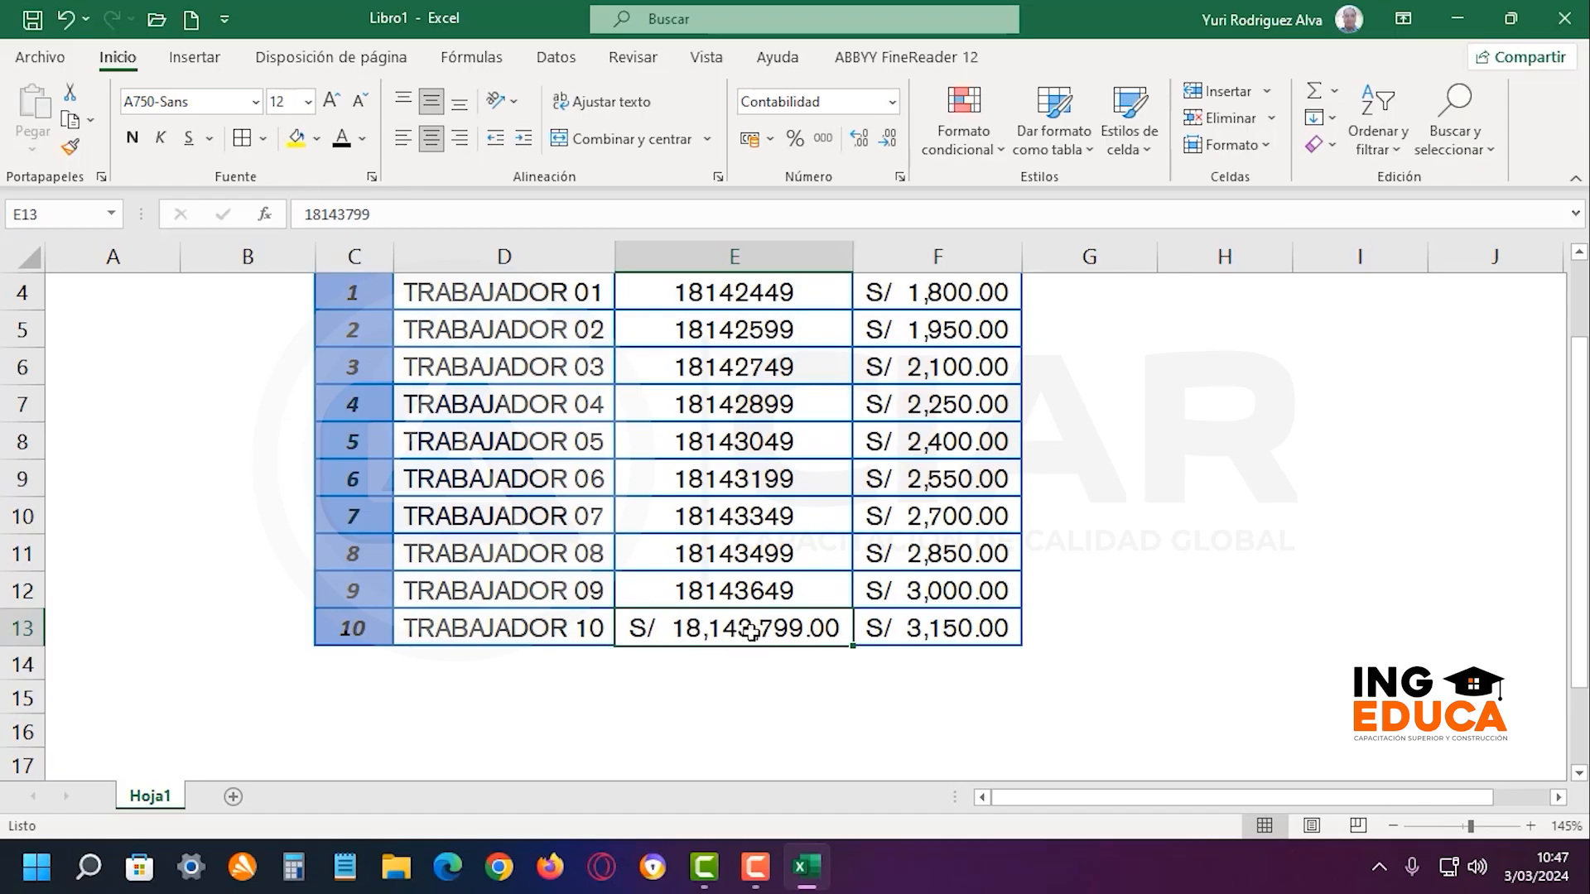
click(892, 102)
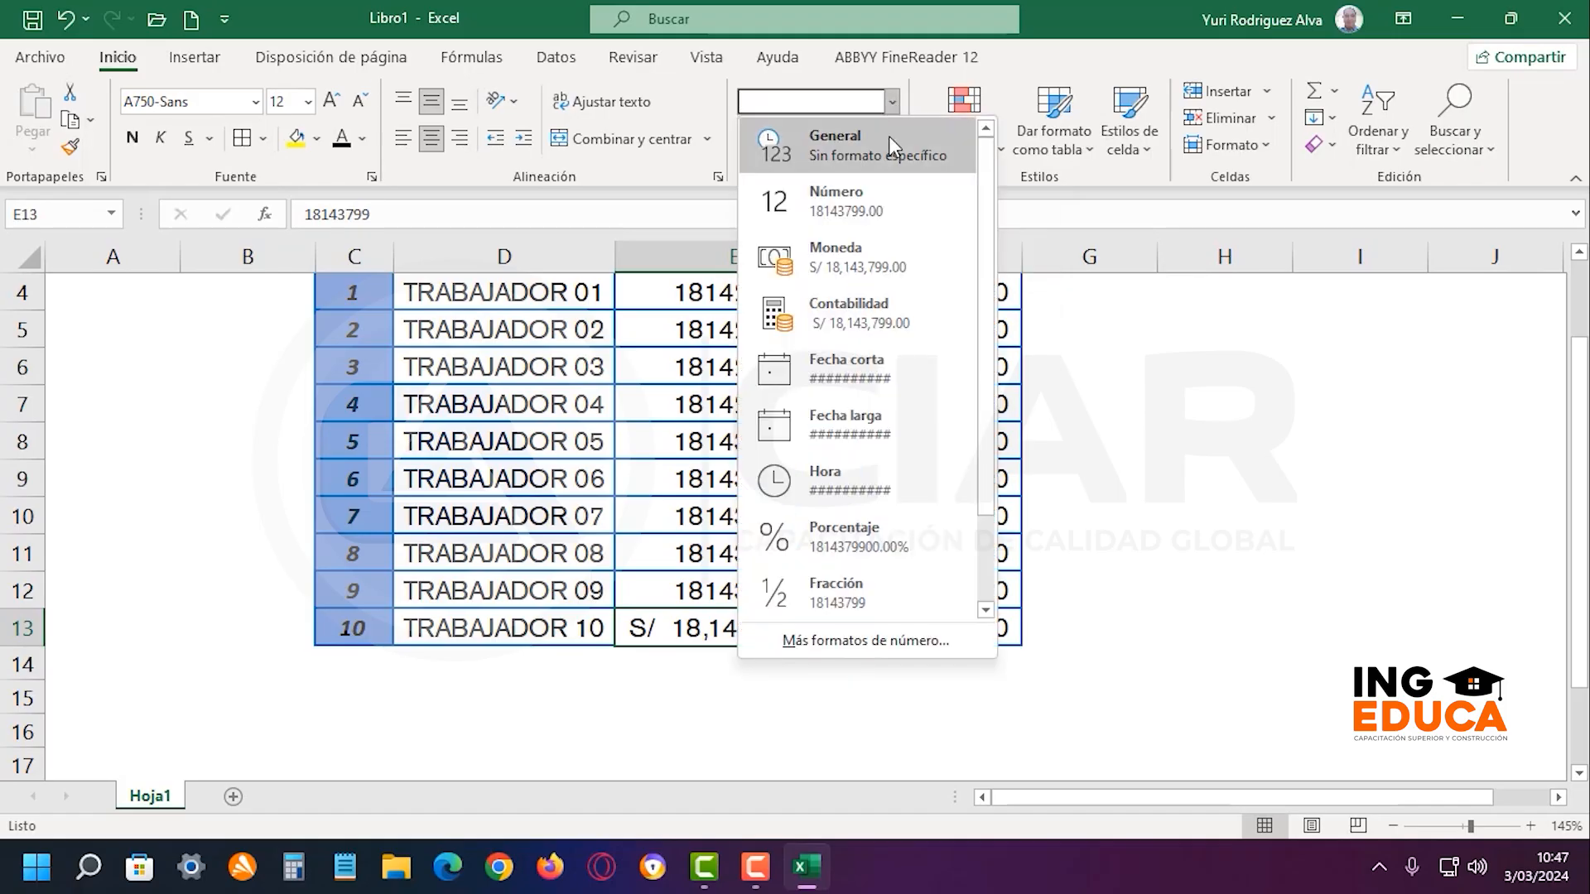
click(888, 137)
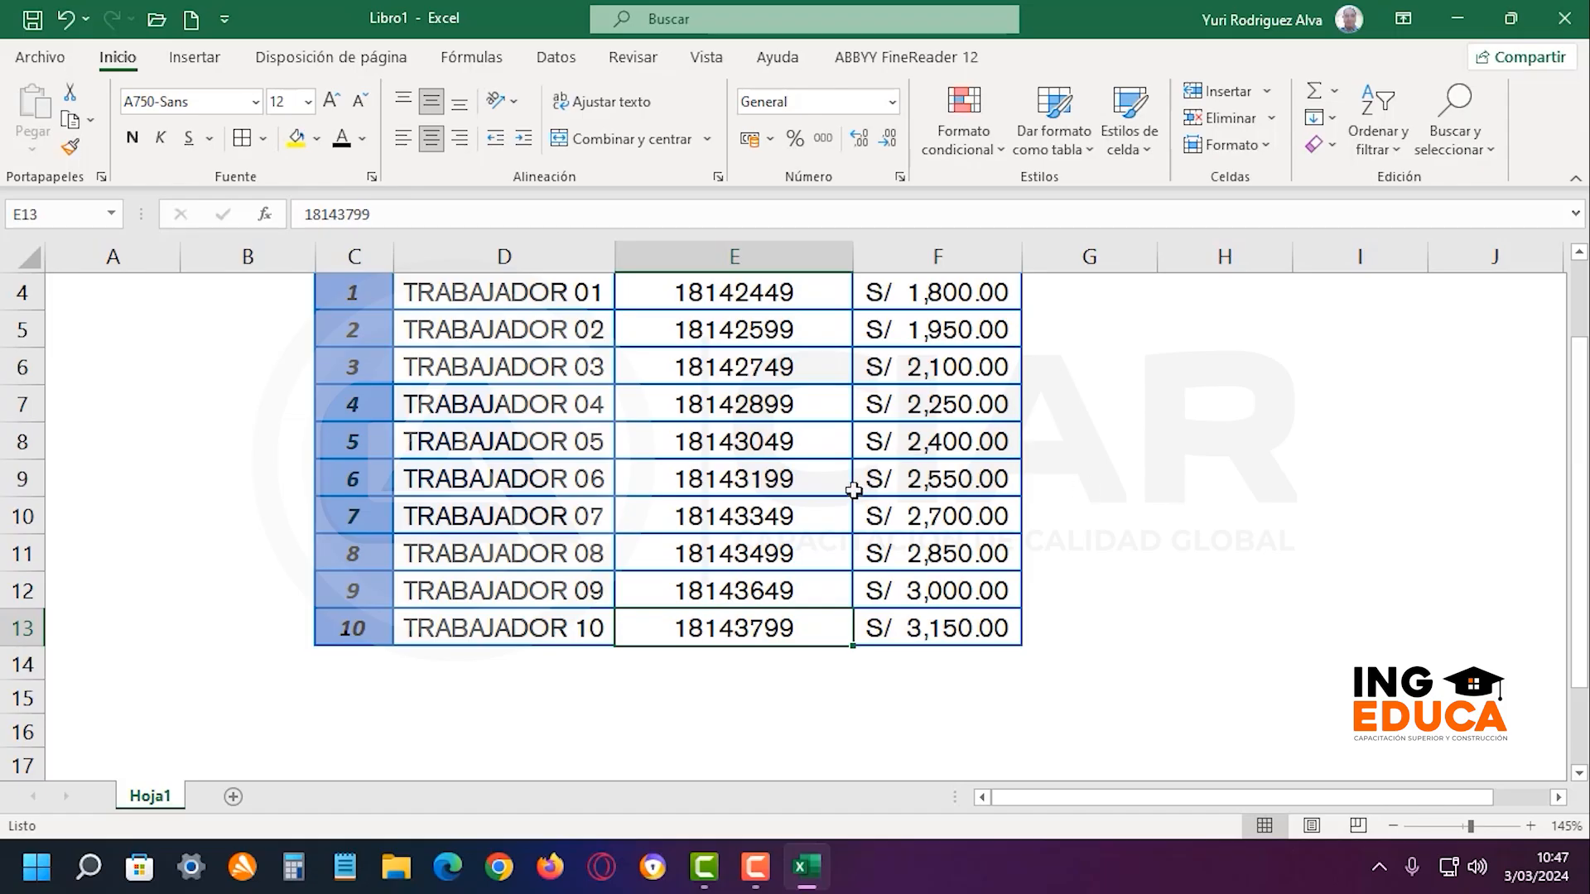
Narrow the DNI column to fit its contents with autofit
click(794, 513)
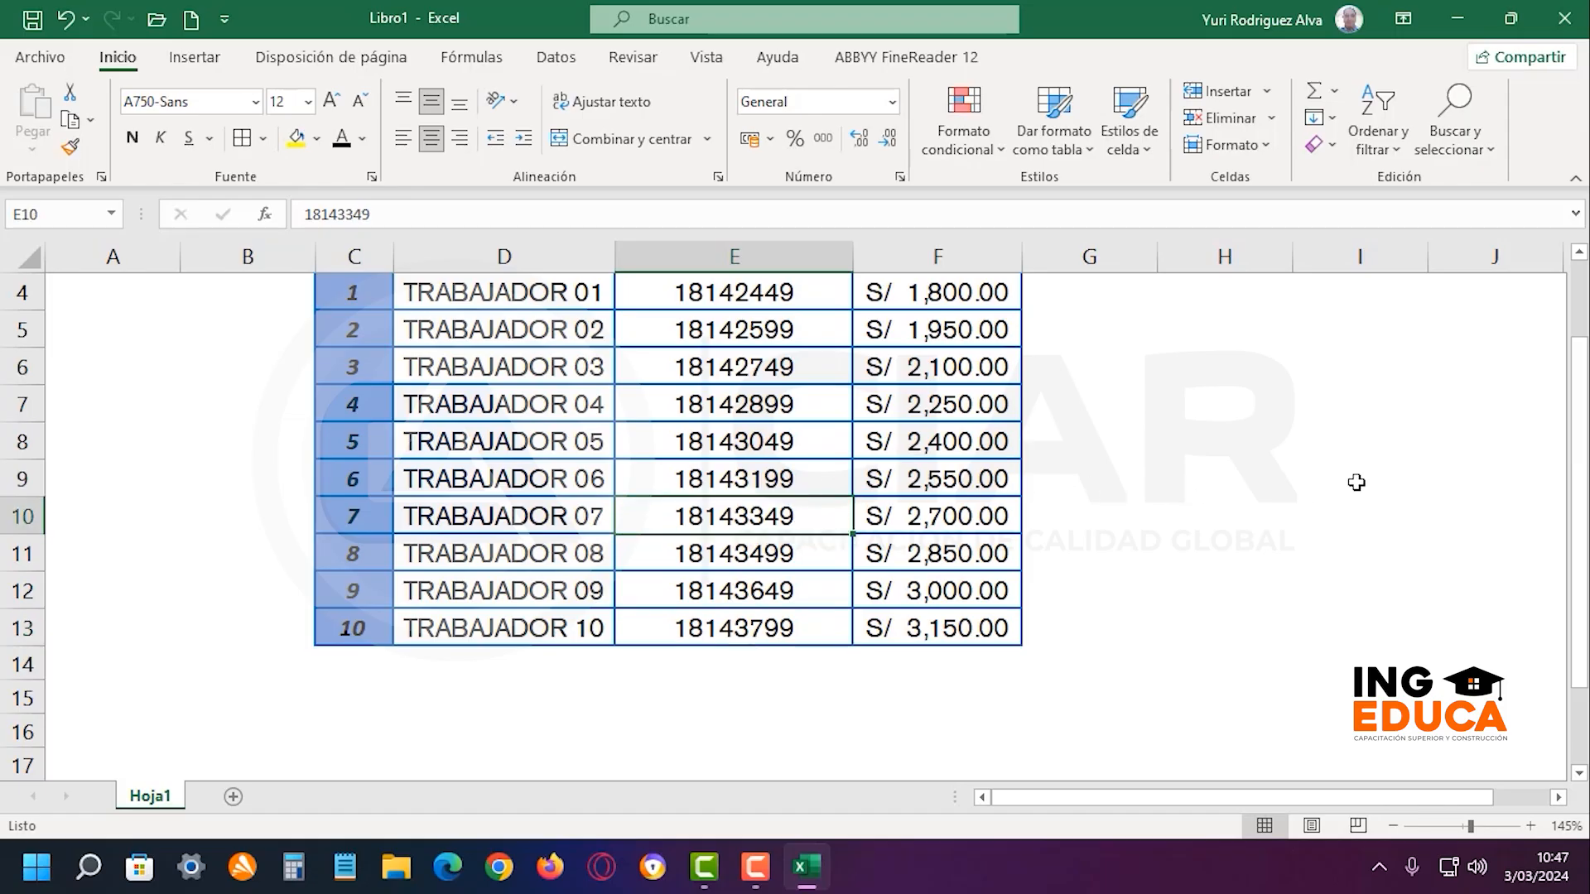
click(1558, 392)
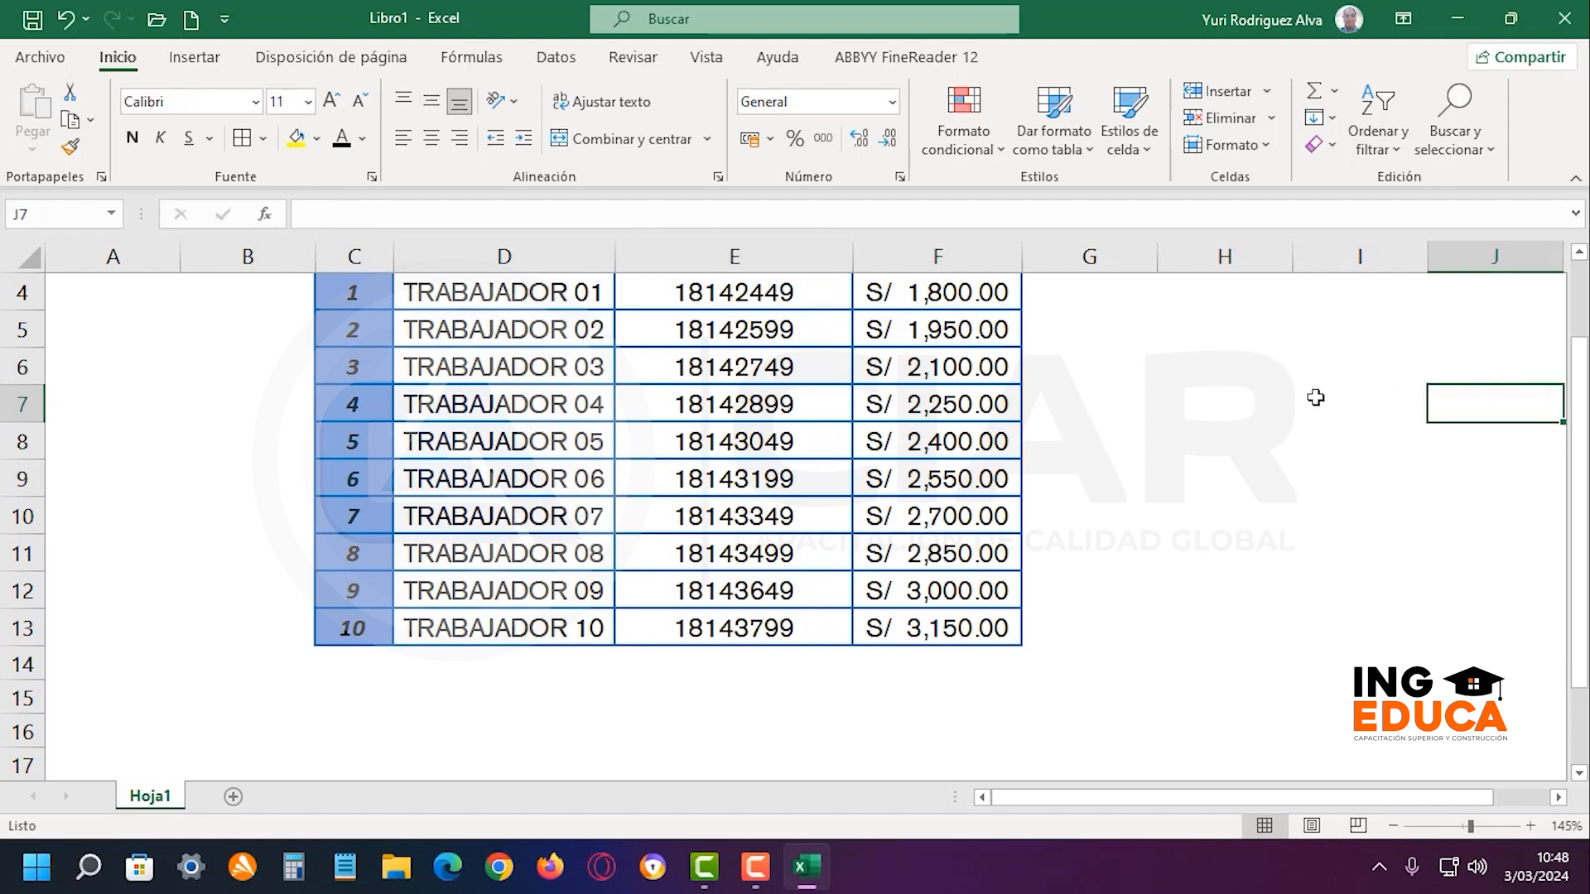
scroll(1092, 484, up, 1)
scroll(1092, 484, down, 1)
scroll(1077, 479, up, 2)
double_click(854, 254)
scroll(1130, 496, down, 2)
scroll(1131, 496, up, 1)
Check the number format of the last worker's DNI in E13 against the DNI cells E10 and E7
click(685, 621)
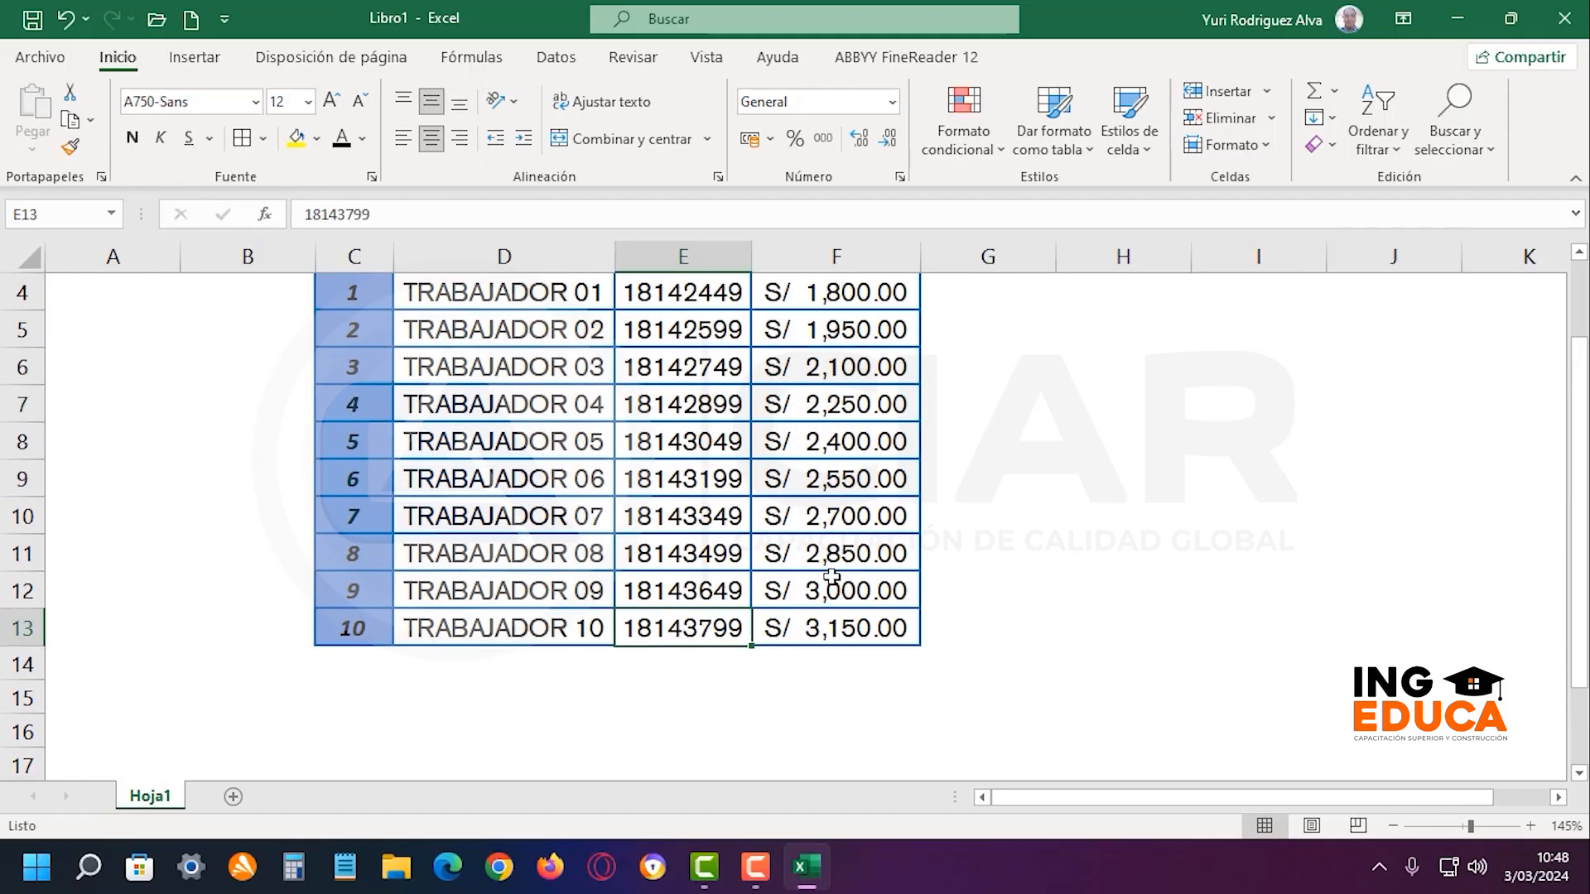
click(689, 507)
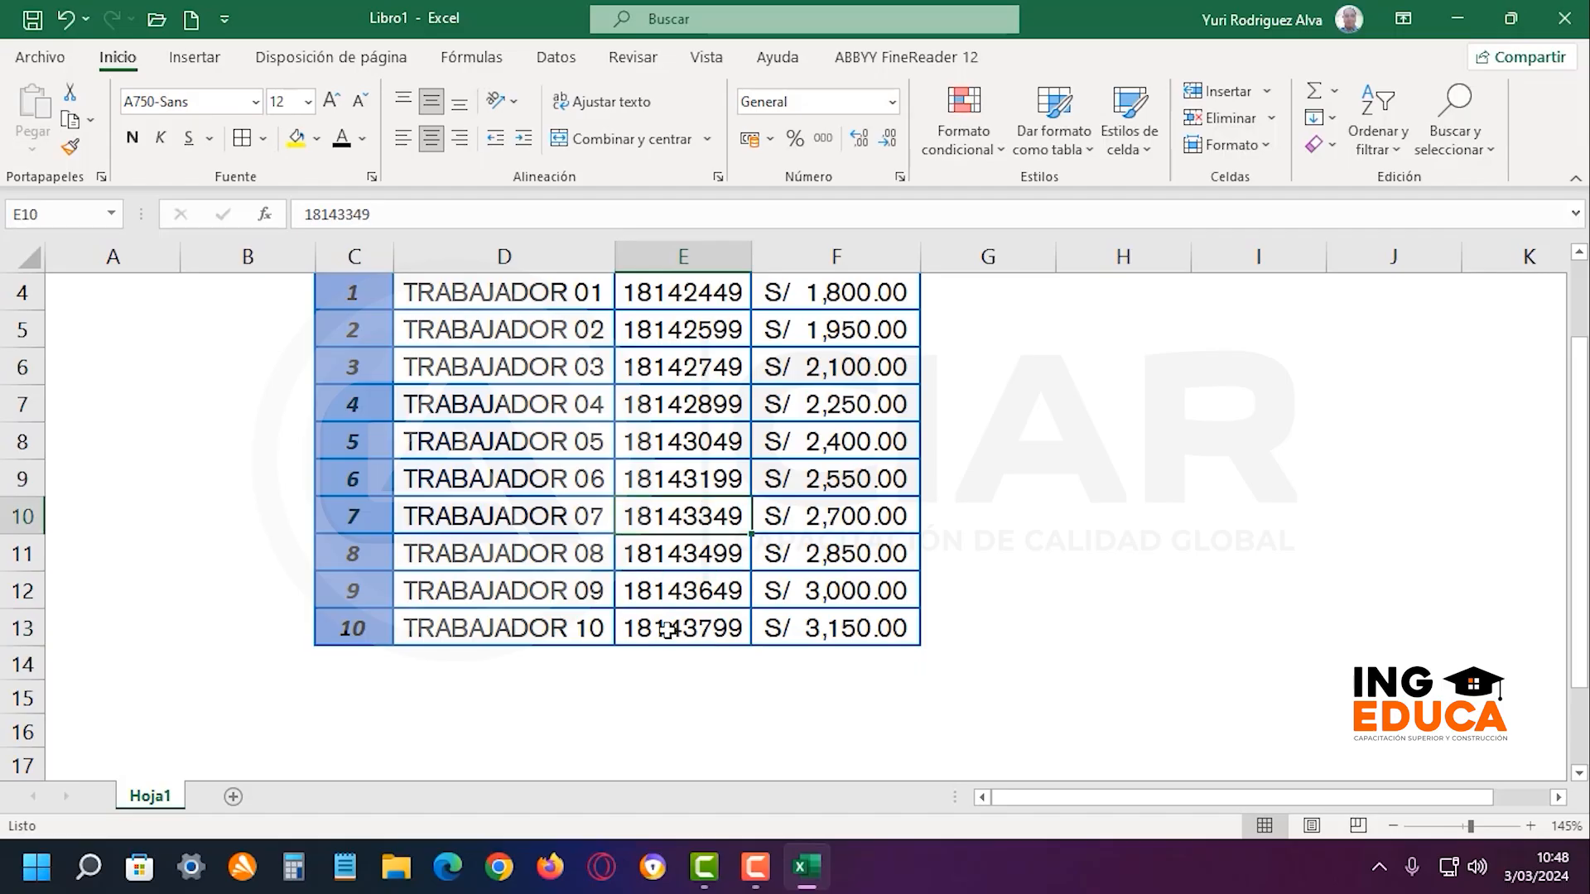
click(669, 628)
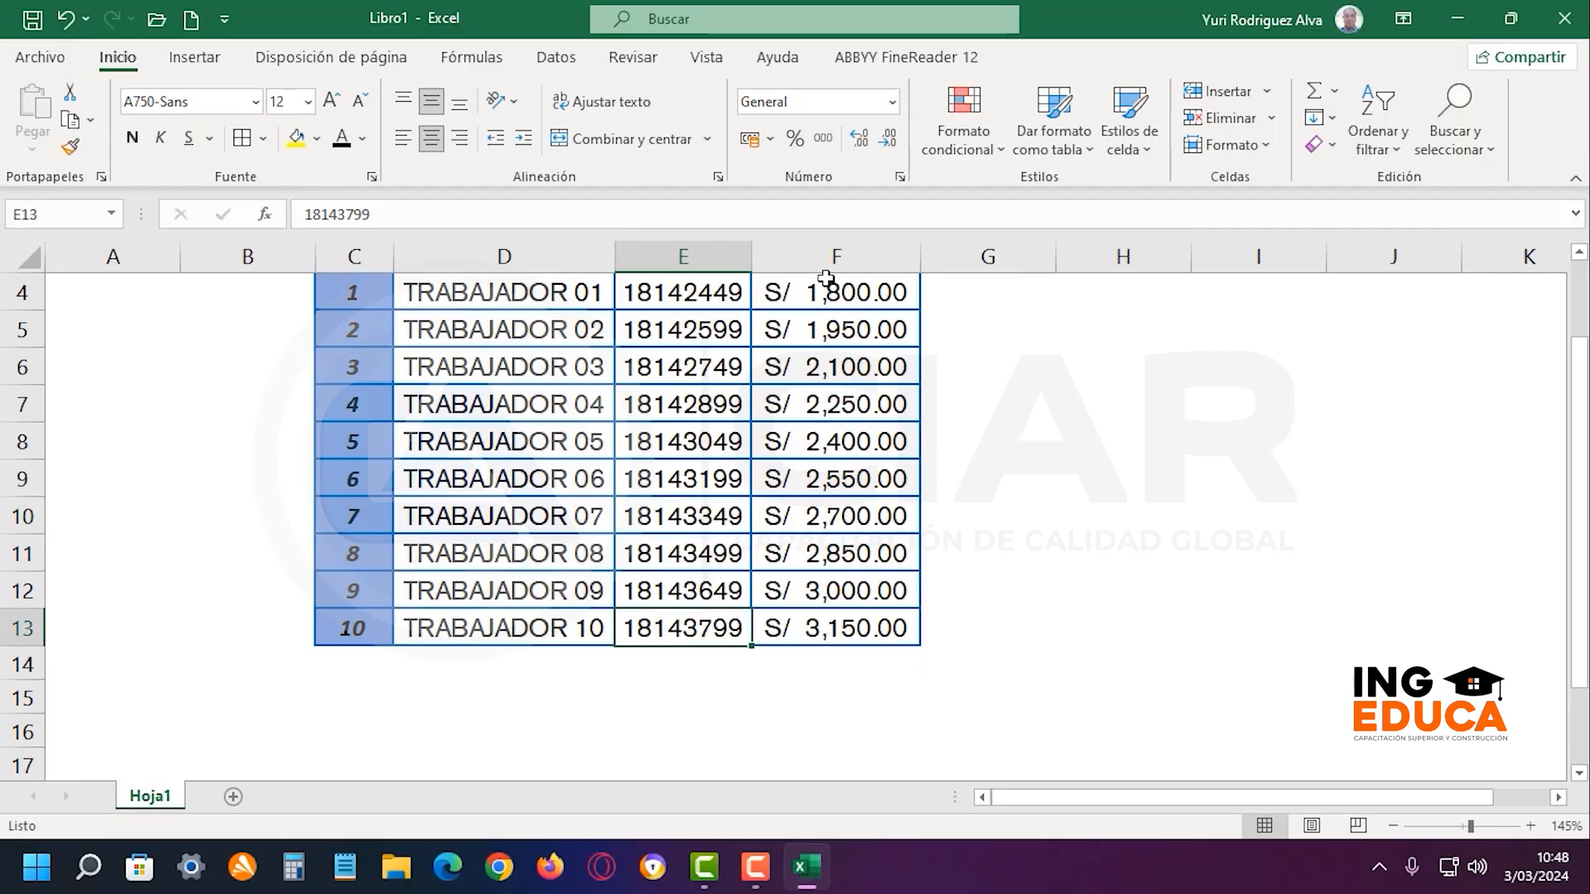
click(892, 103)
click(892, 103)
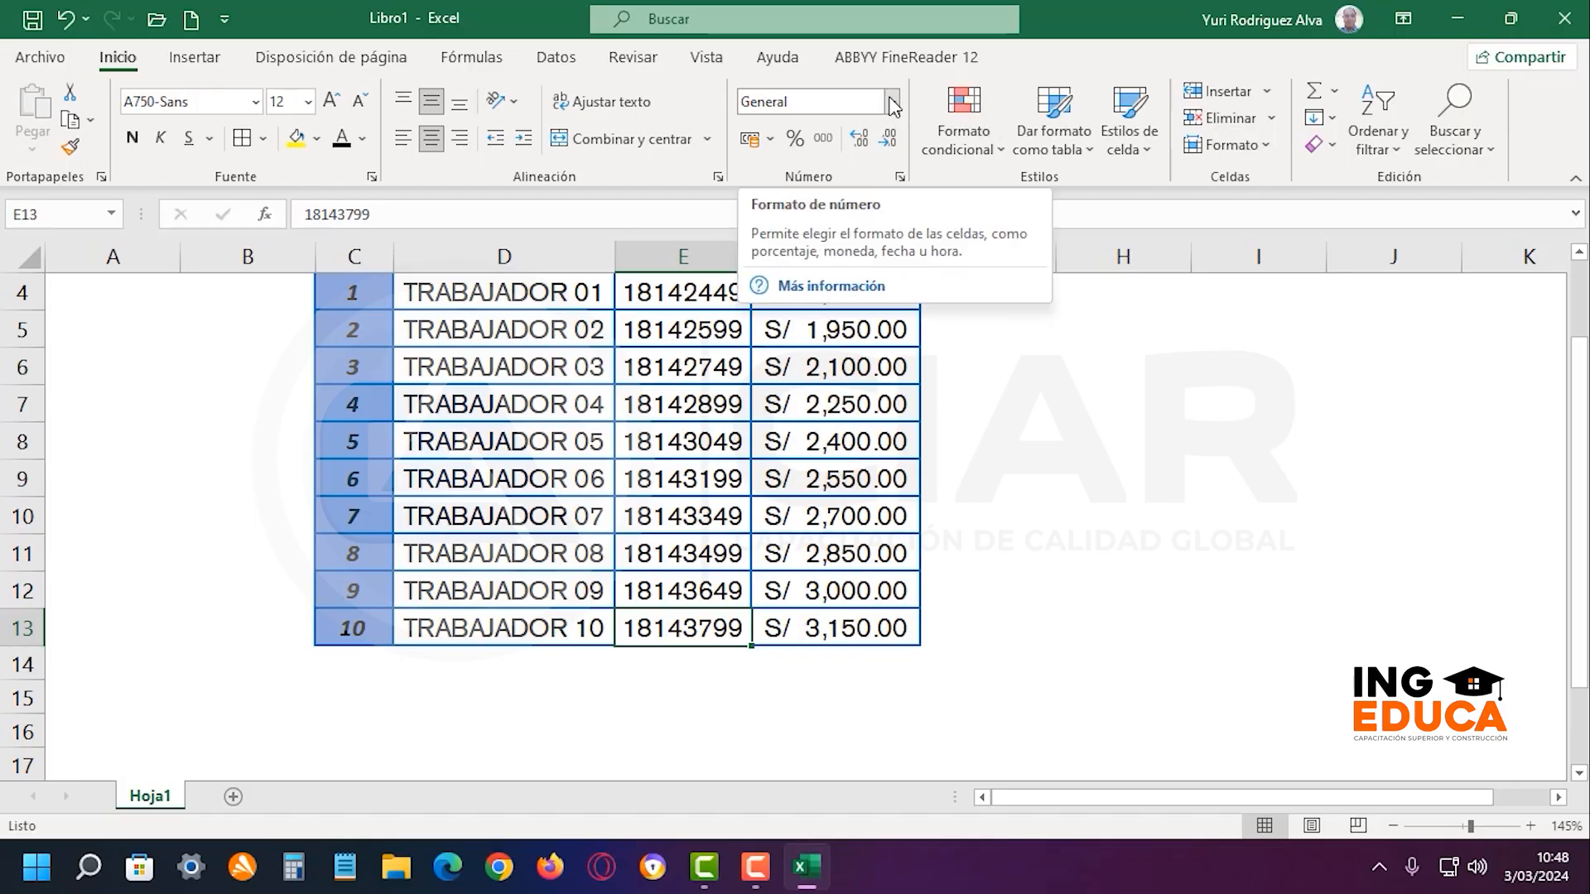
click(739, 405)
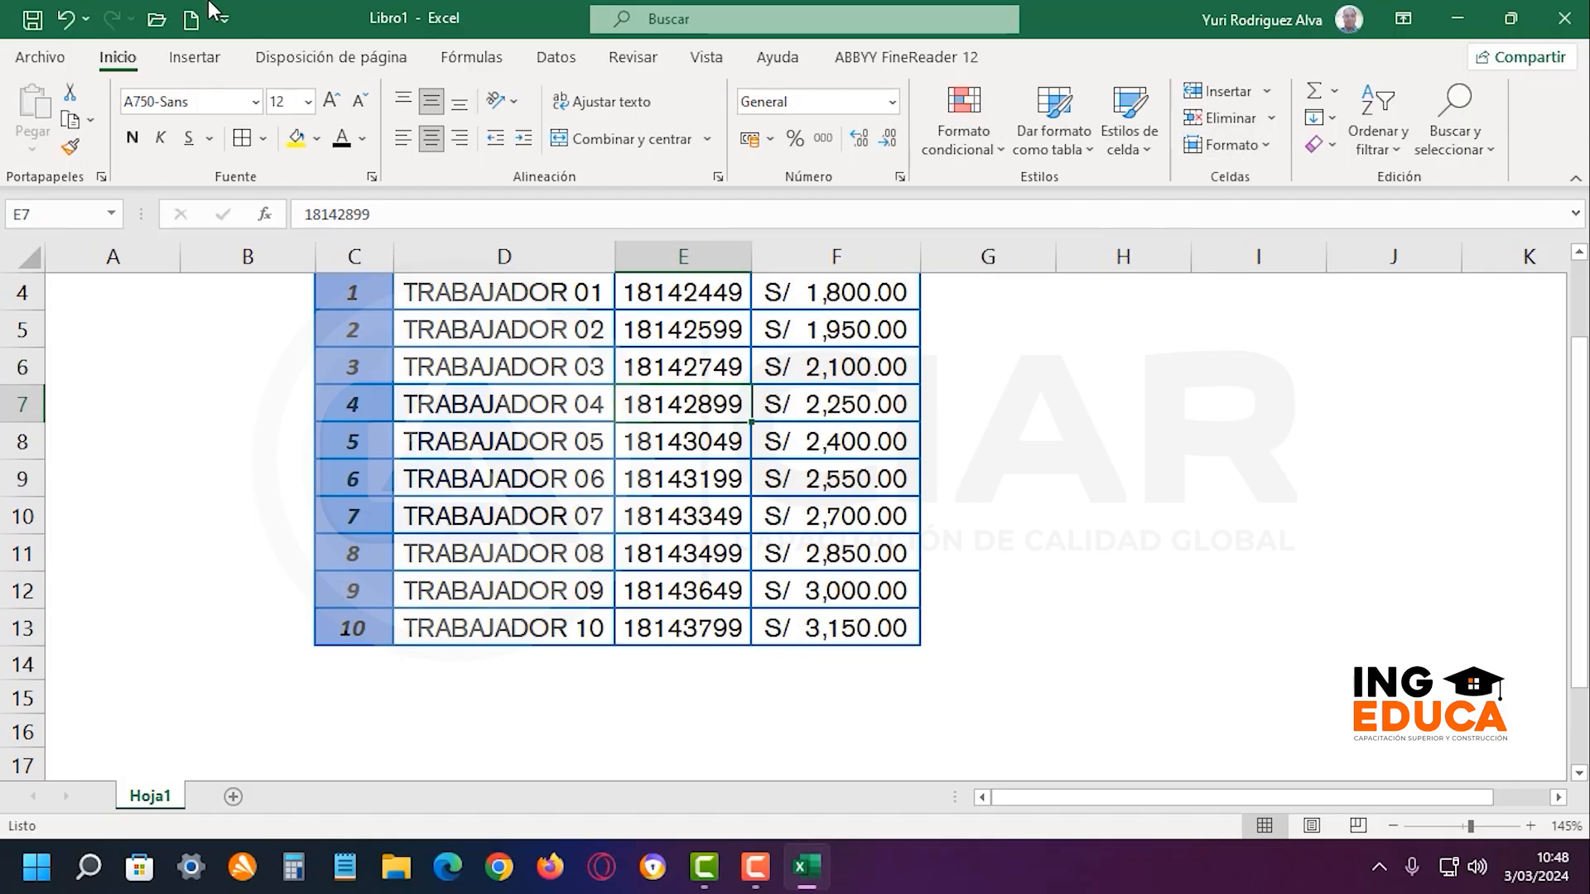
Enter the title CUADRO DE TRABAJADORES in cell C2 above the table headers
drag(1583, 388, 1580, 373)
scroll(1093, 347, up, 1)
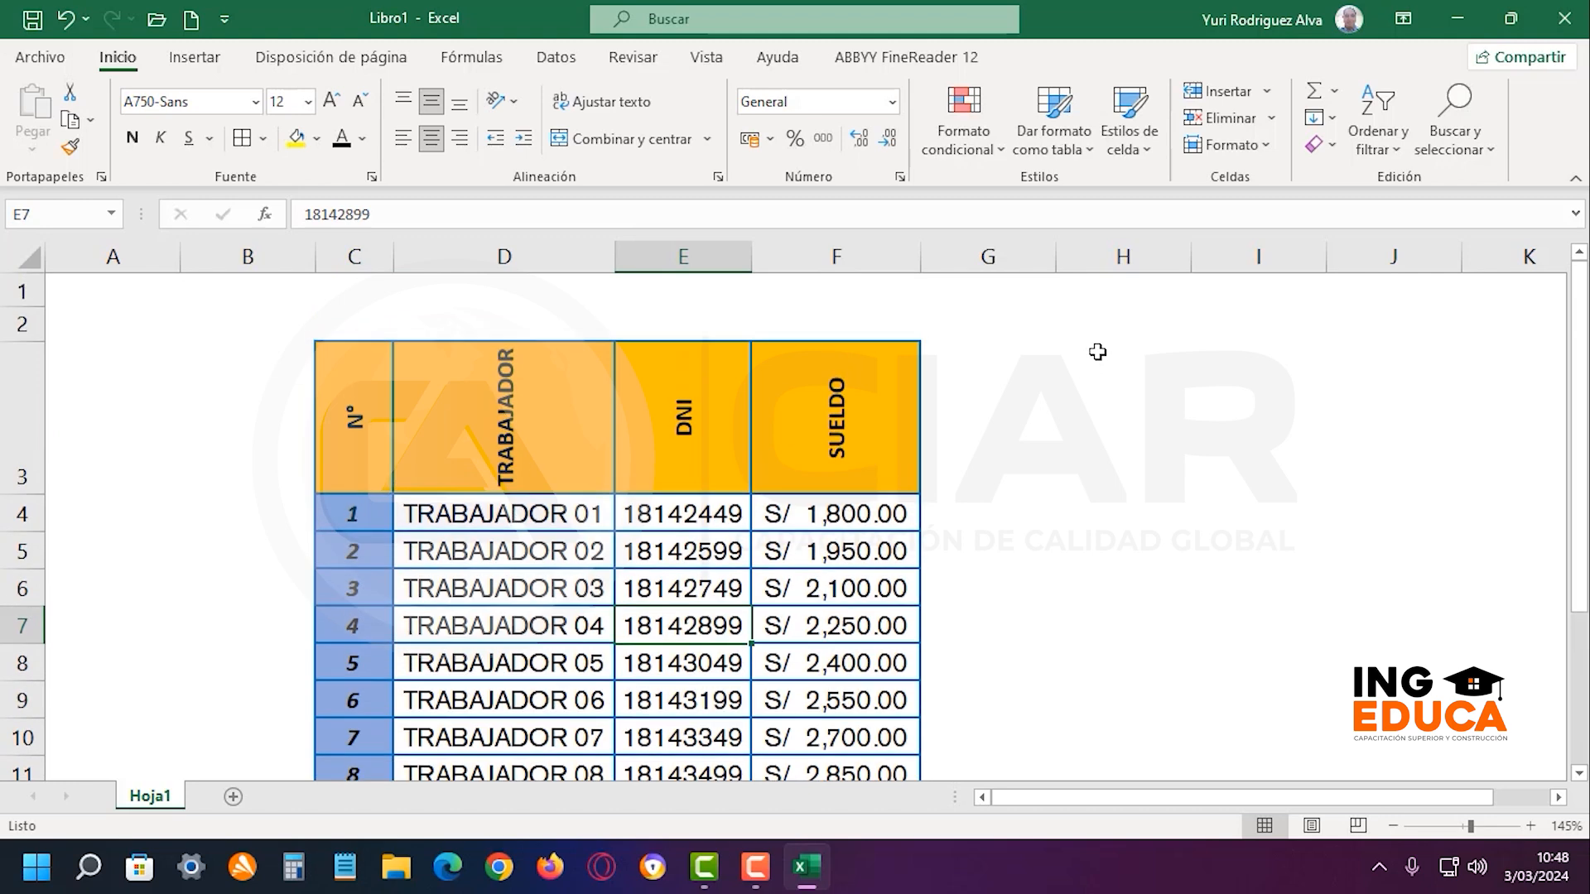
click(828, 321)
click(360, 323)
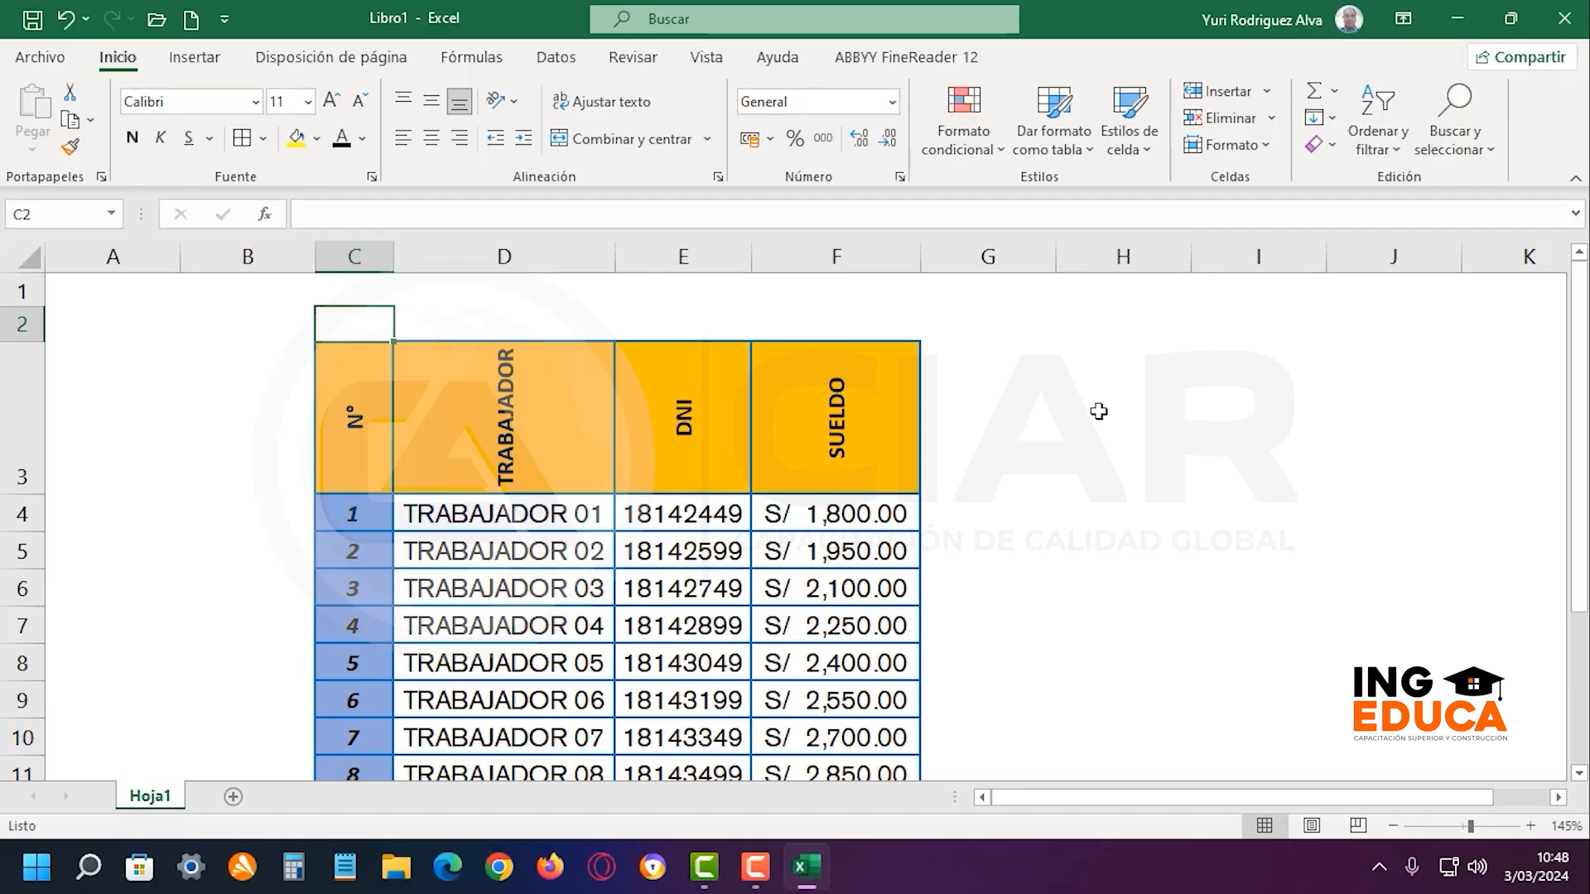
text(CUAD)
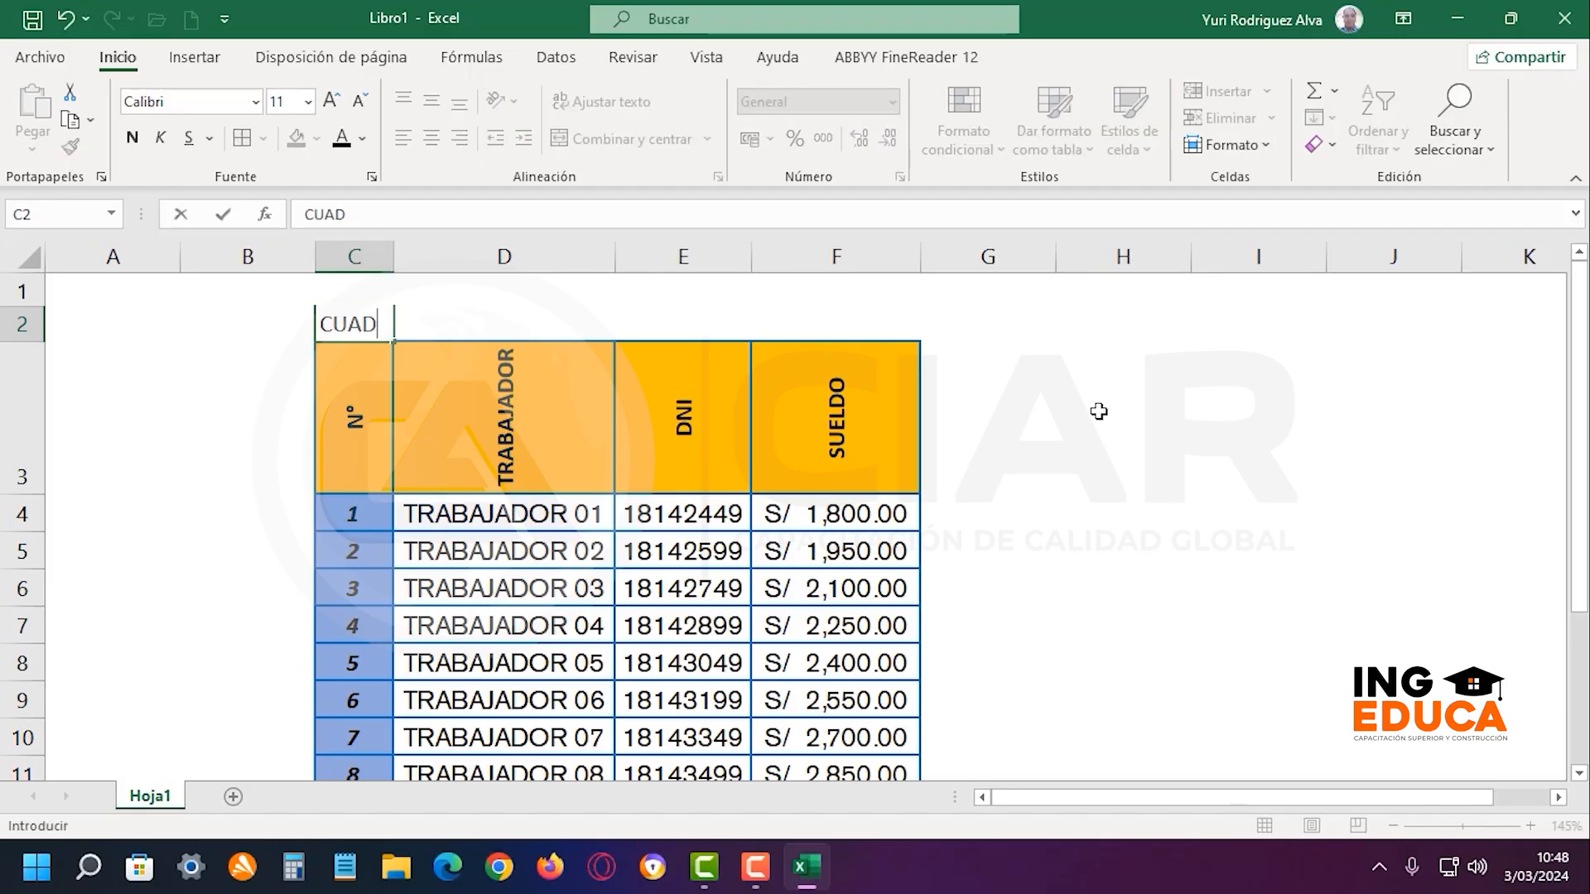
text(RO DE TR)
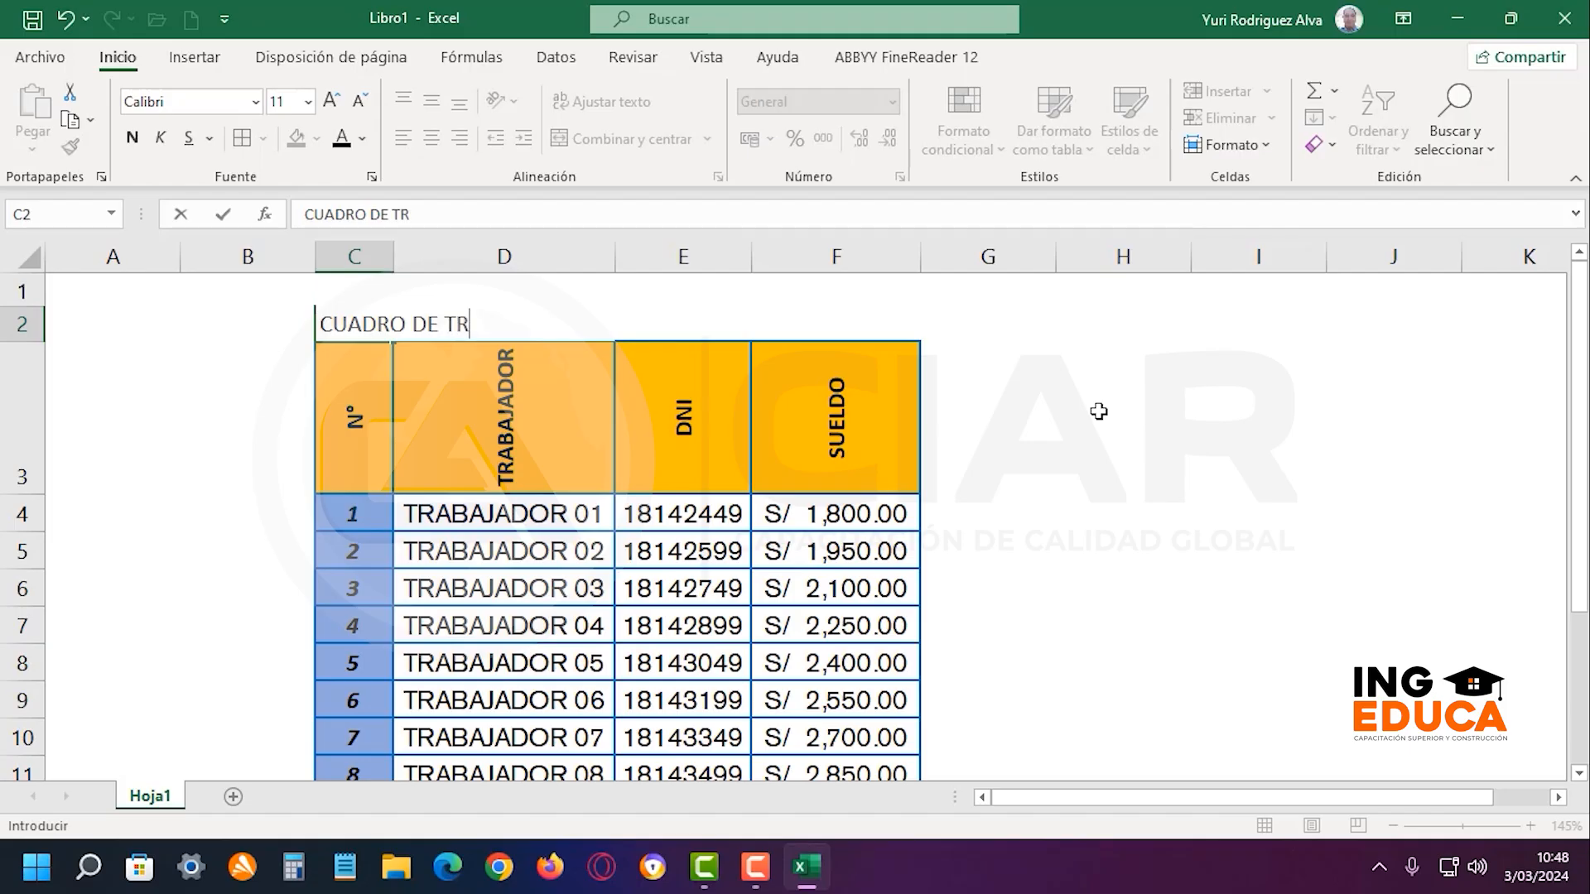
text(ABAJADORES)
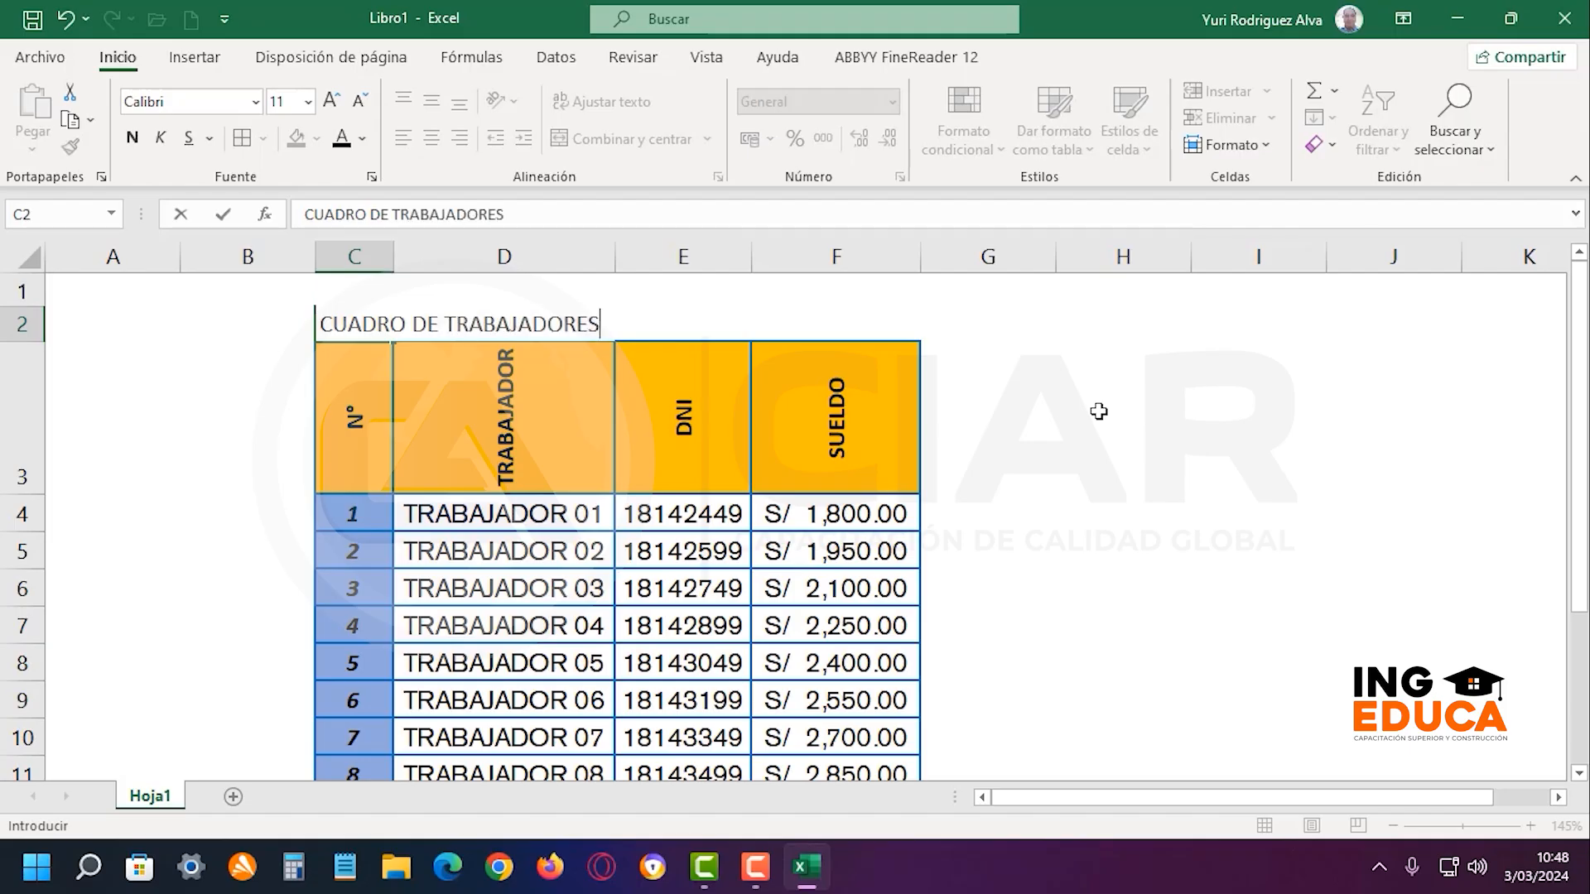
key(Return)
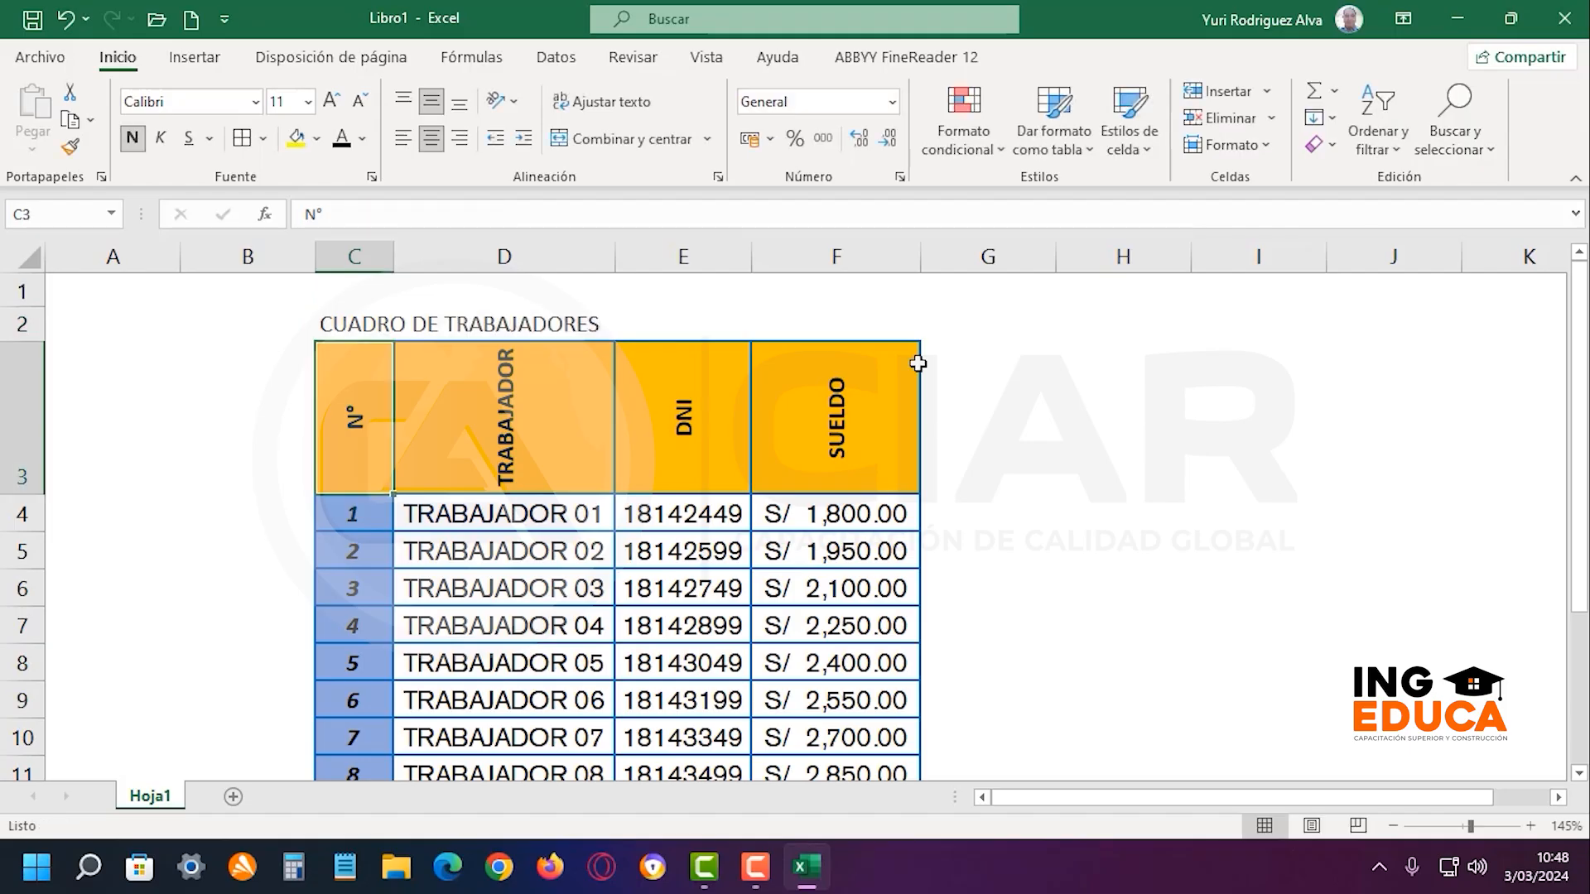
click(1044, 400)
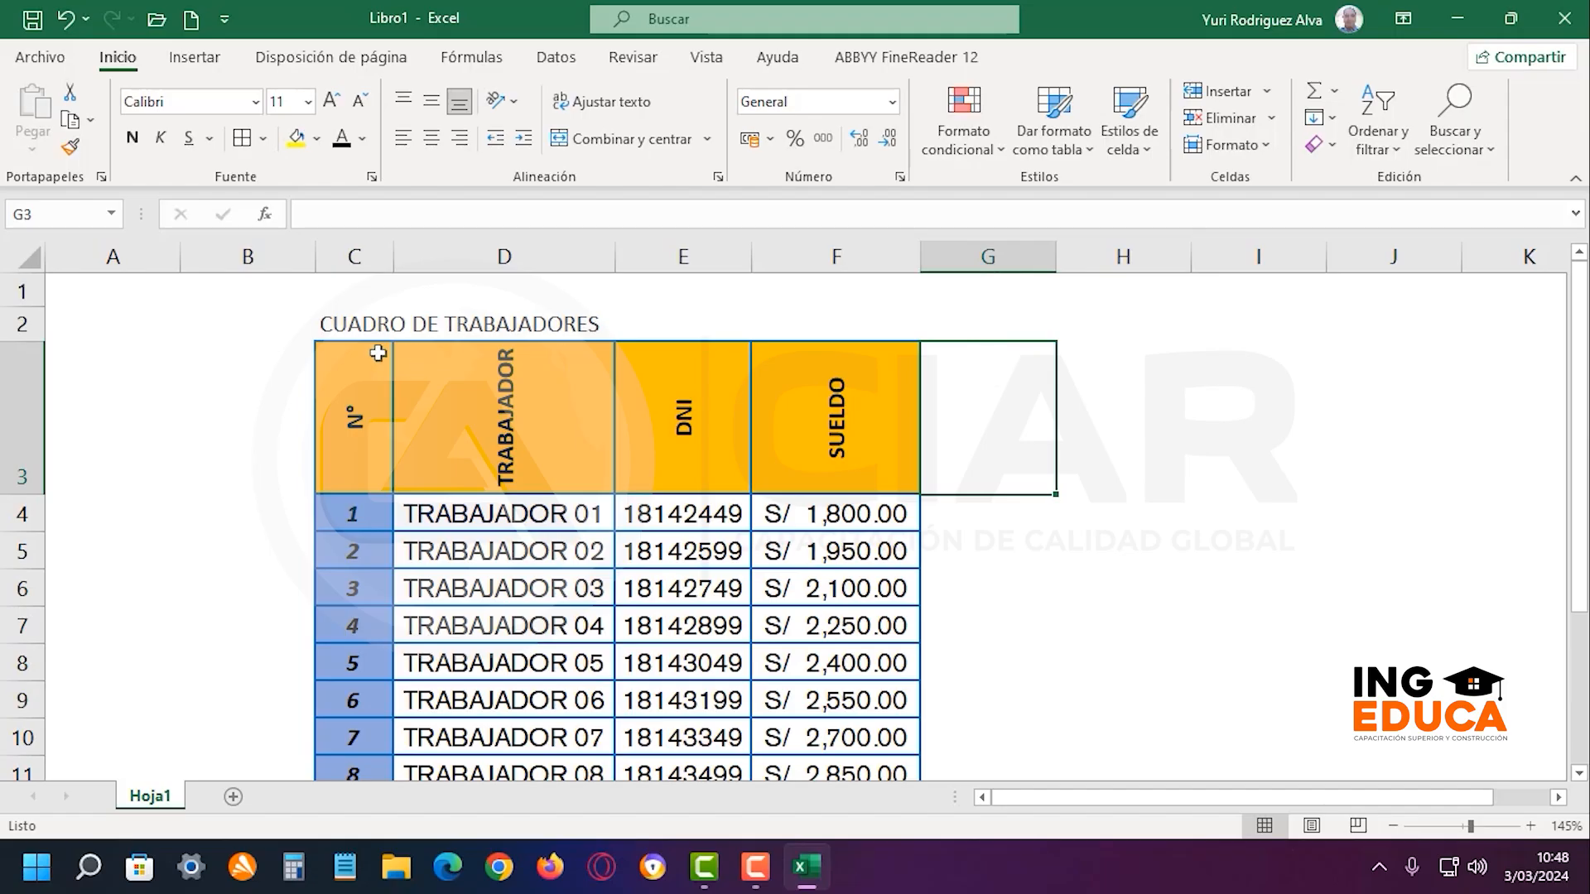
click(348, 324)
click(443, 323)
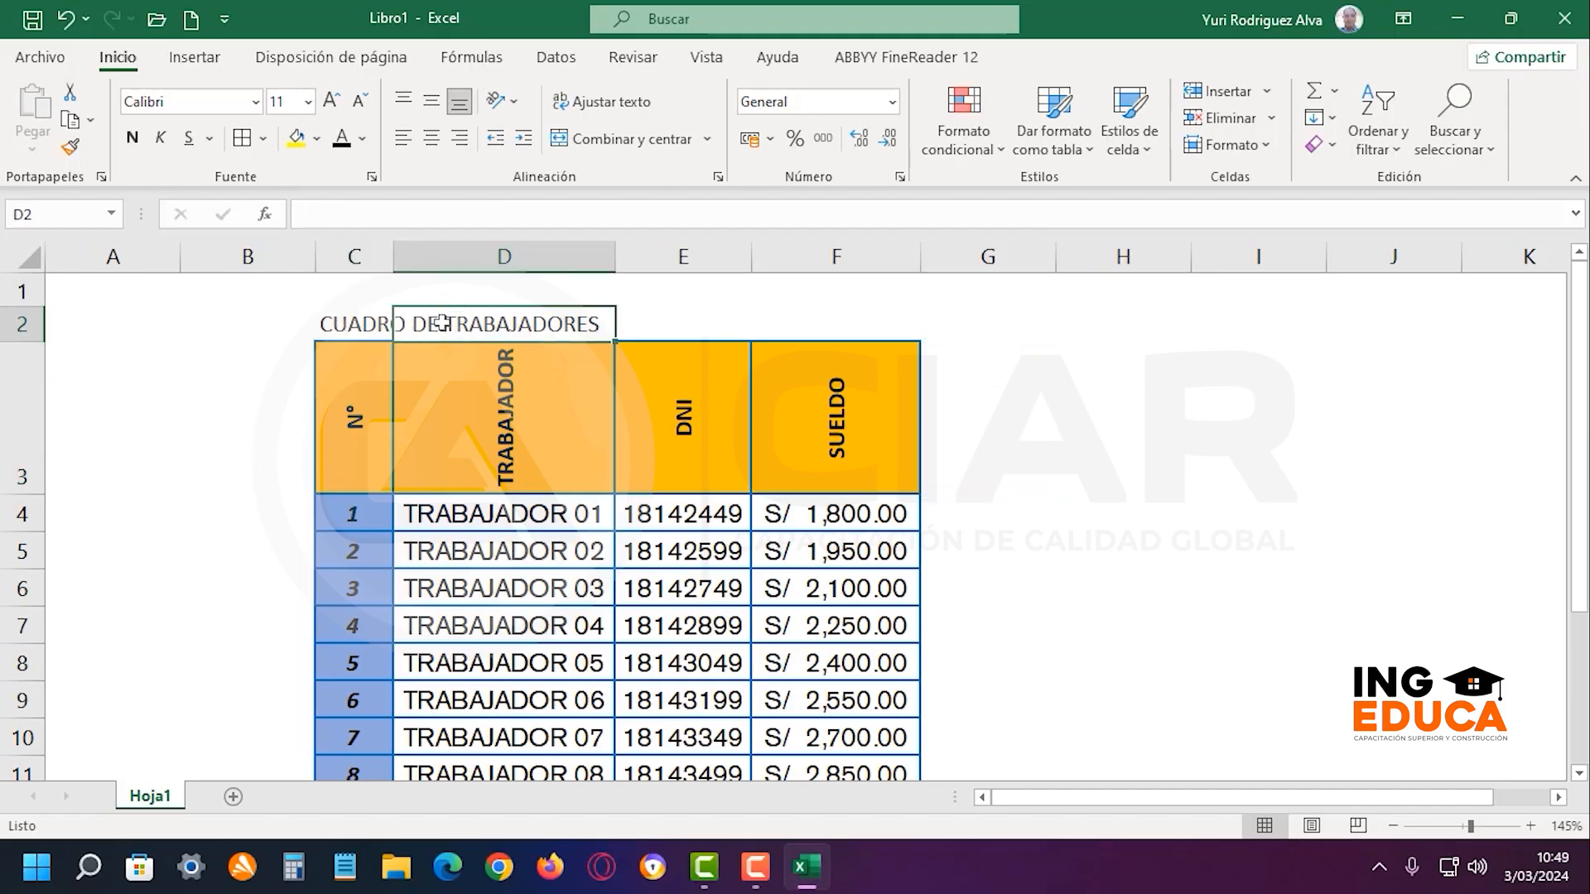
click(1025, 336)
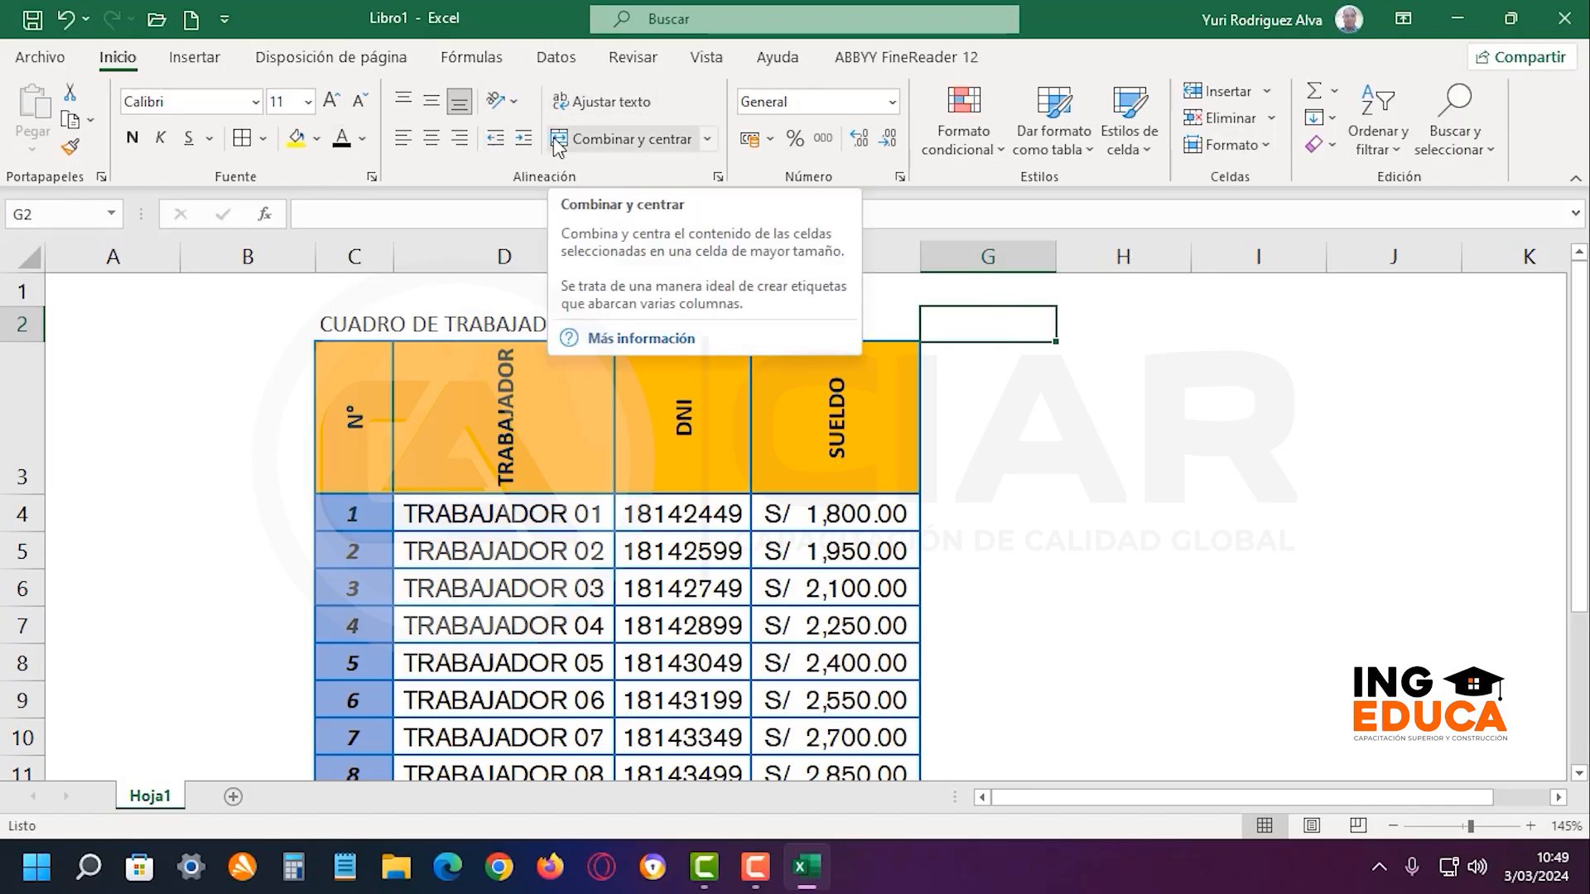
click(1008, 384)
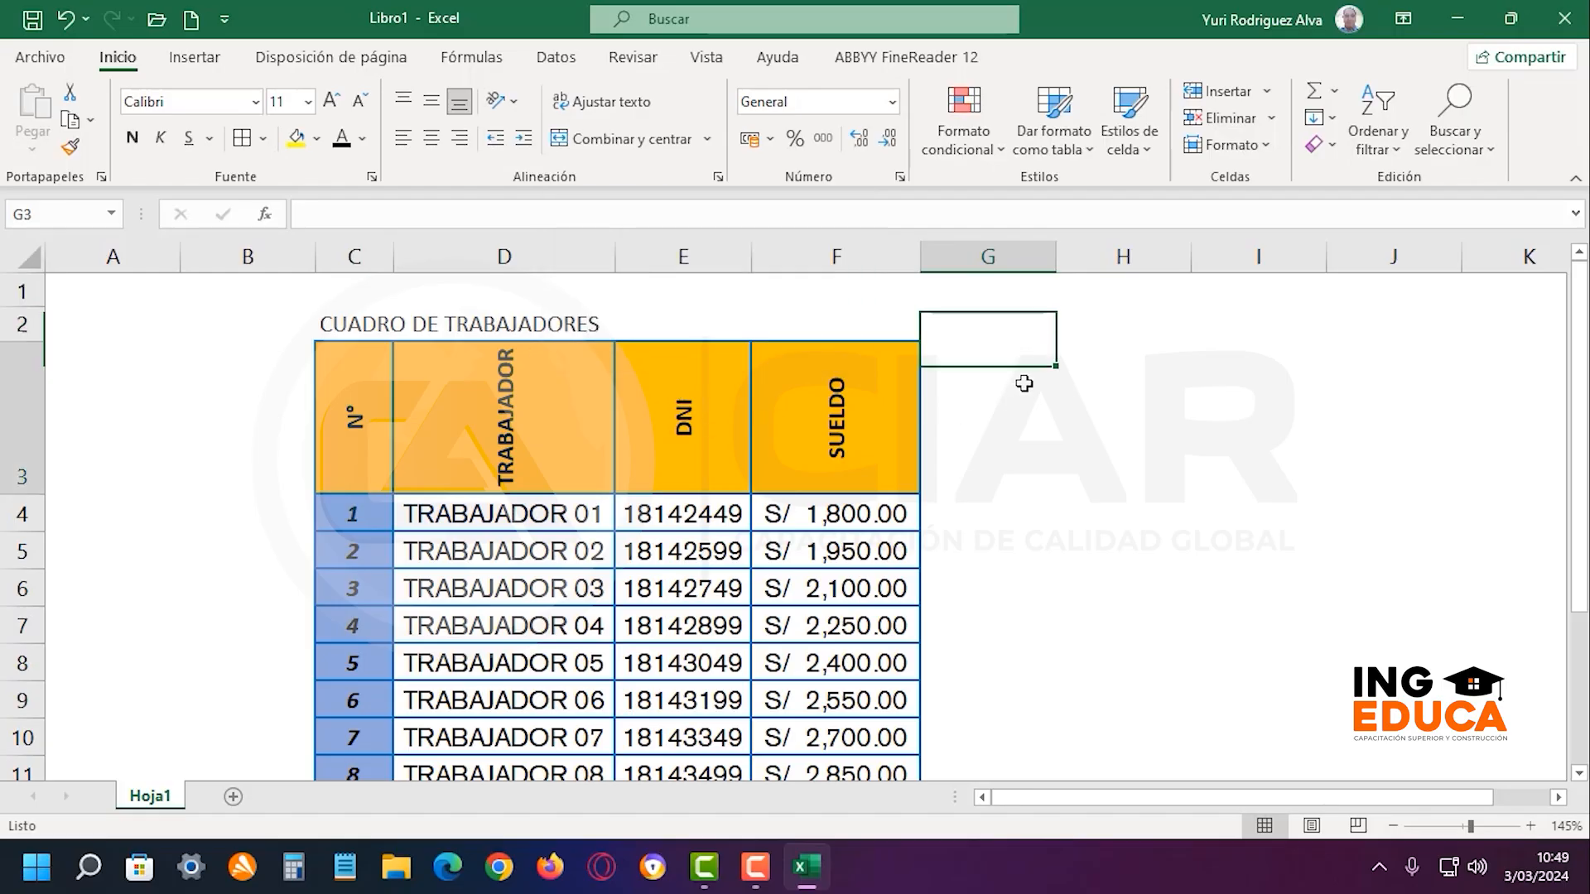
click(1180, 383)
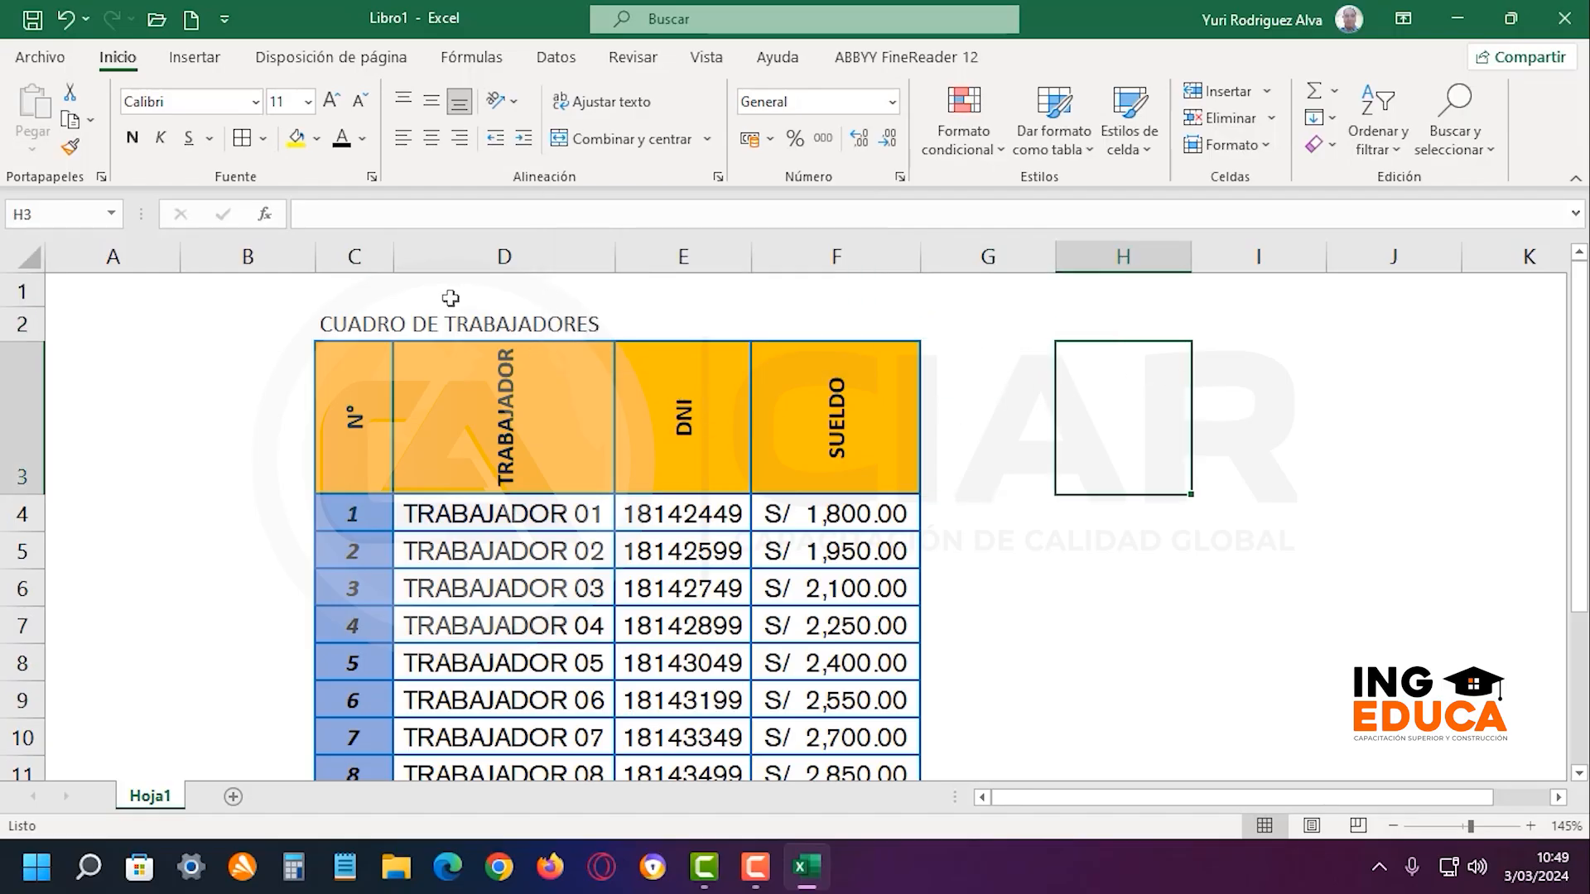
Set the horizontal and vertical text alignment of title range C2:F2 to Centrar in its cell format settings
drag(354, 323, 798, 323)
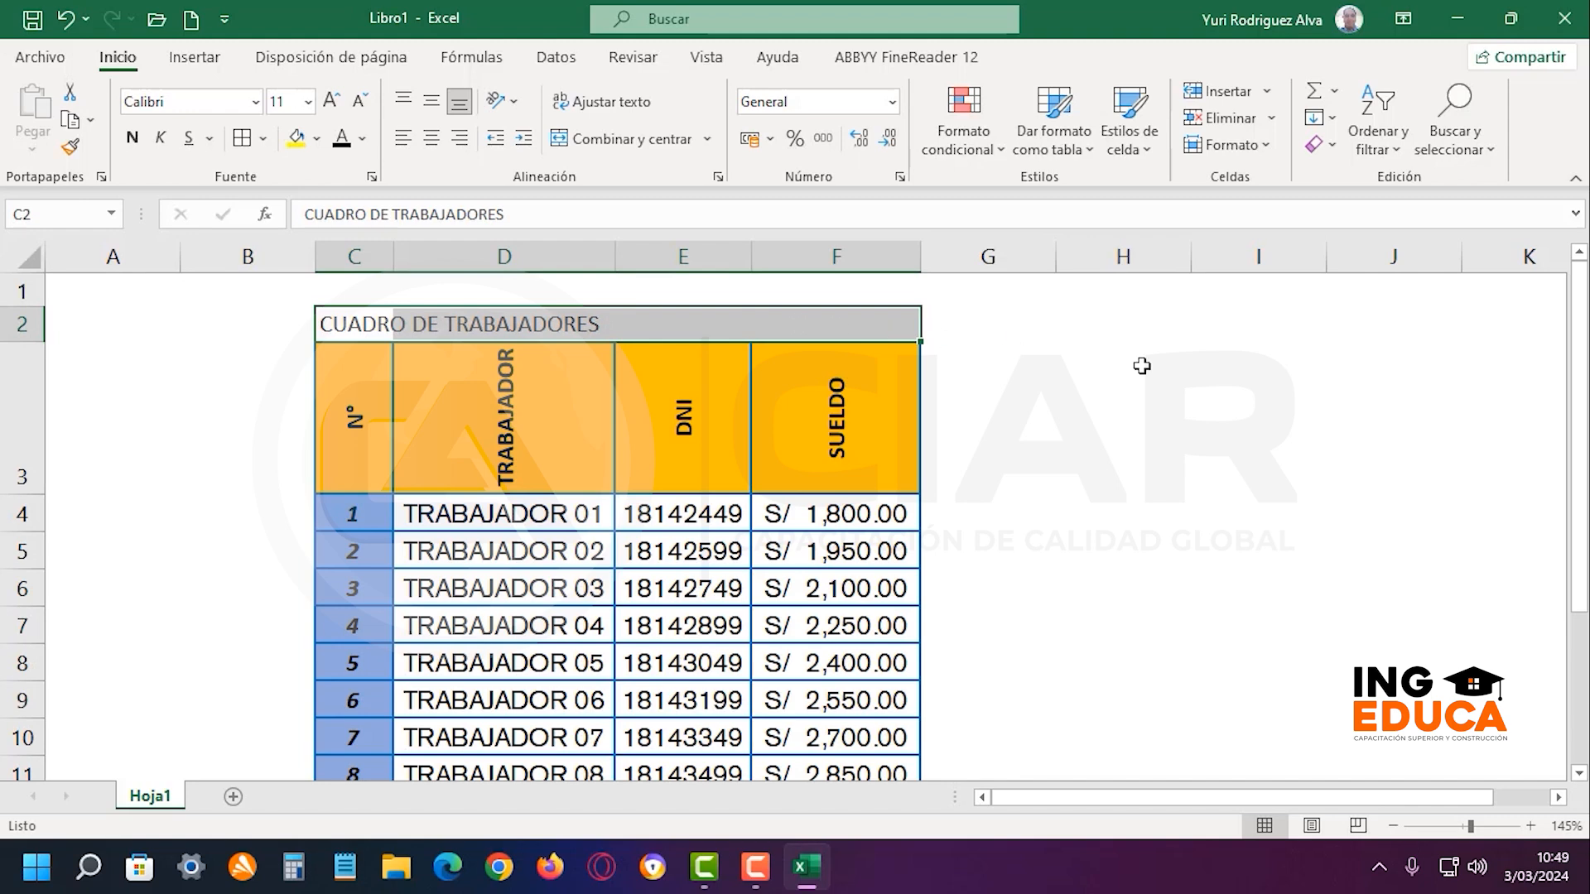
right_click(887, 327)
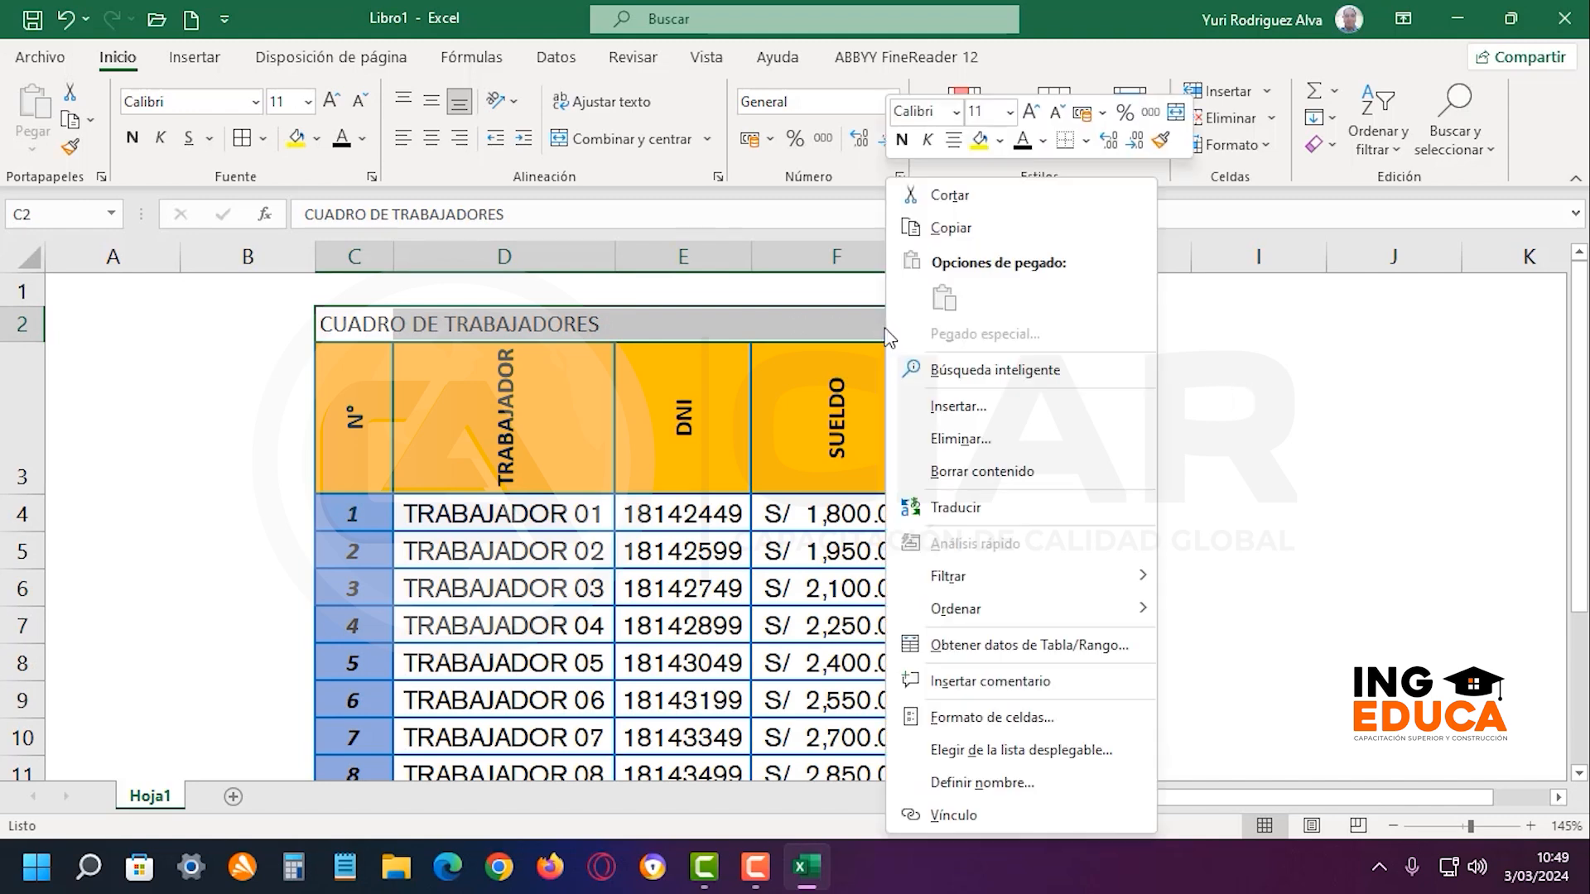
click(1045, 717)
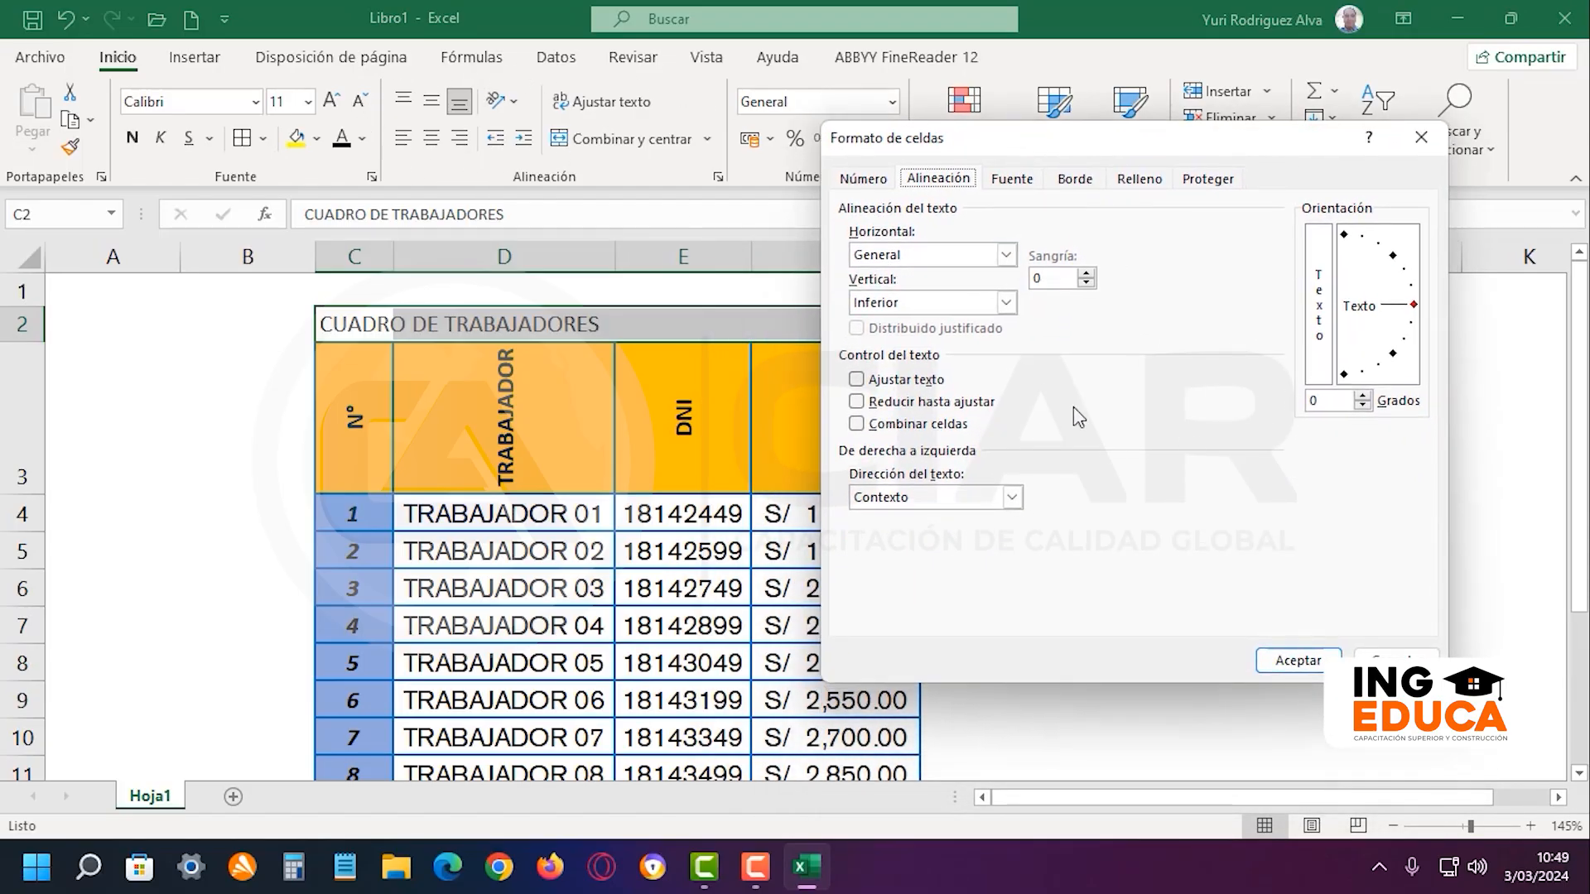
drag(1237, 146, 1173, 171)
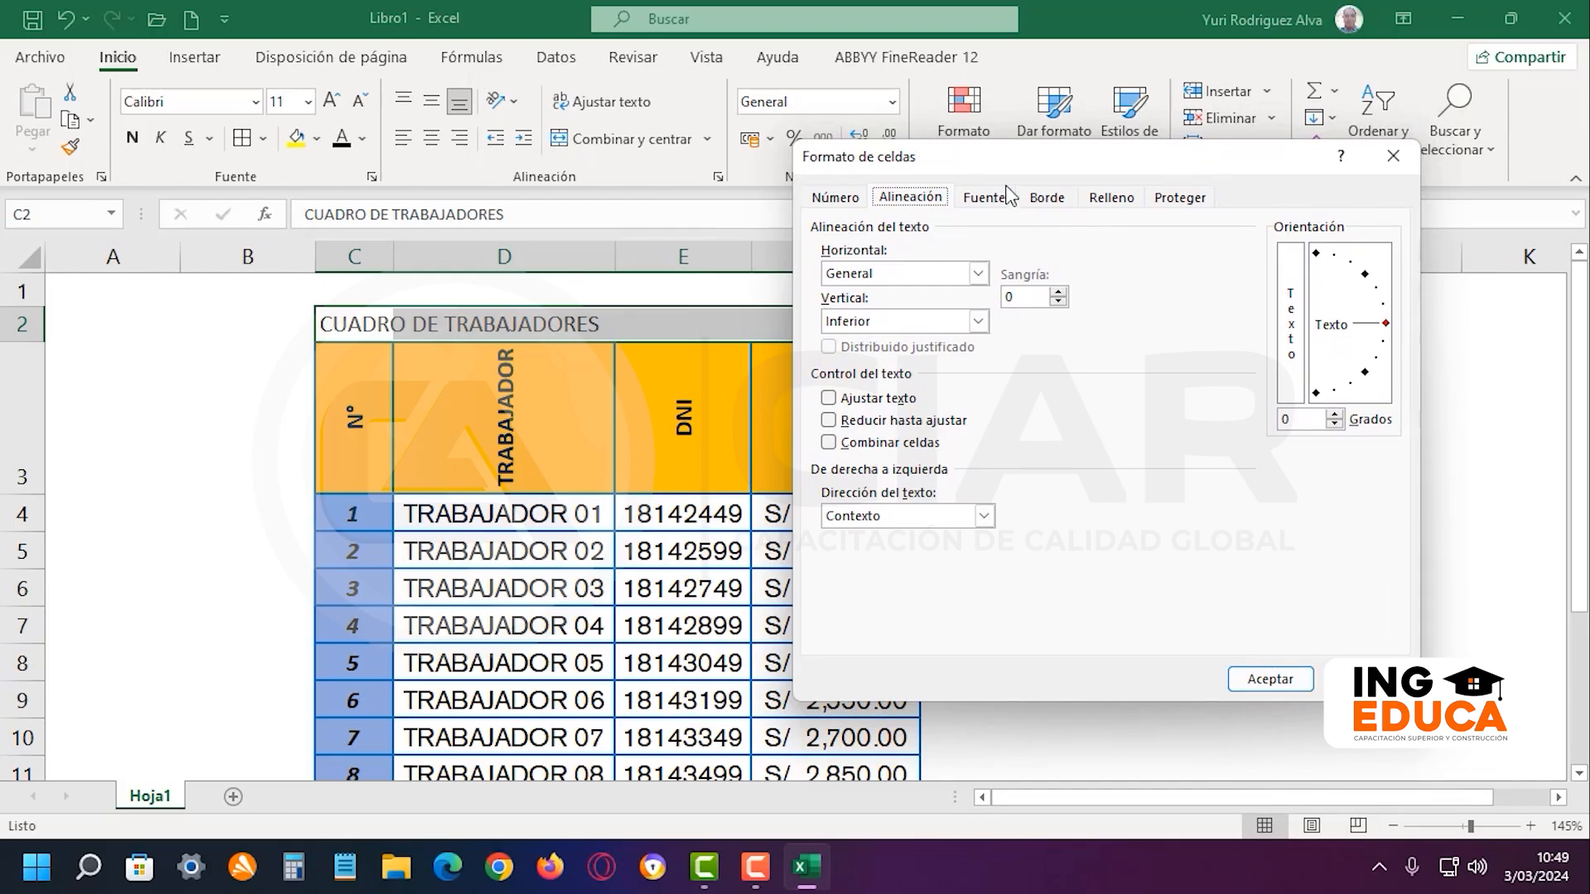
drag(1052, 162, 1206, 156)
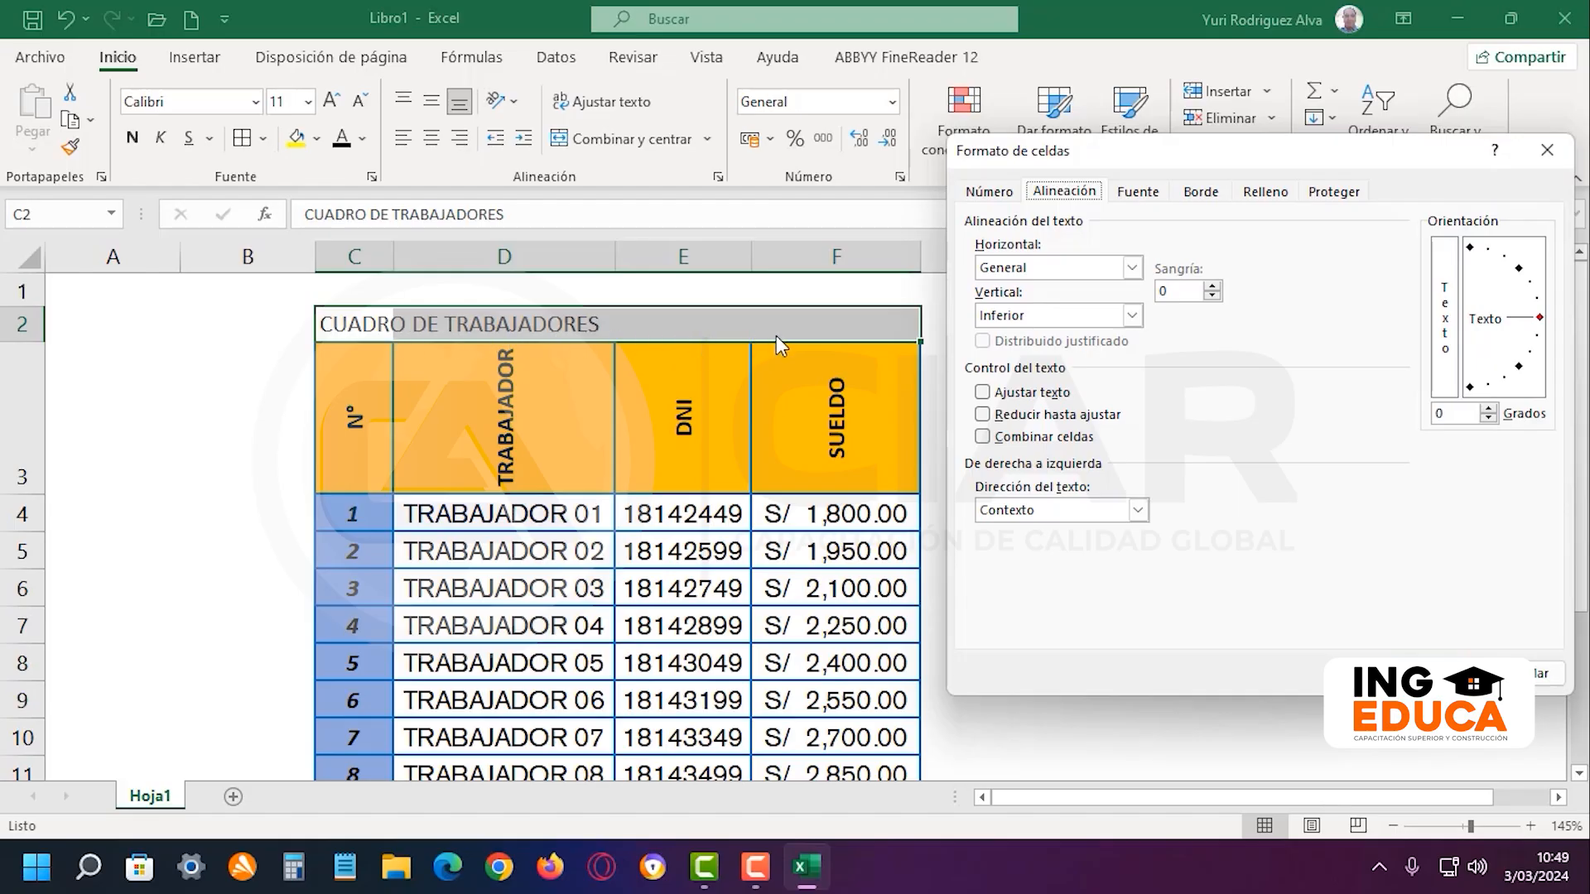
drag(1220, 164, 1192, 150)
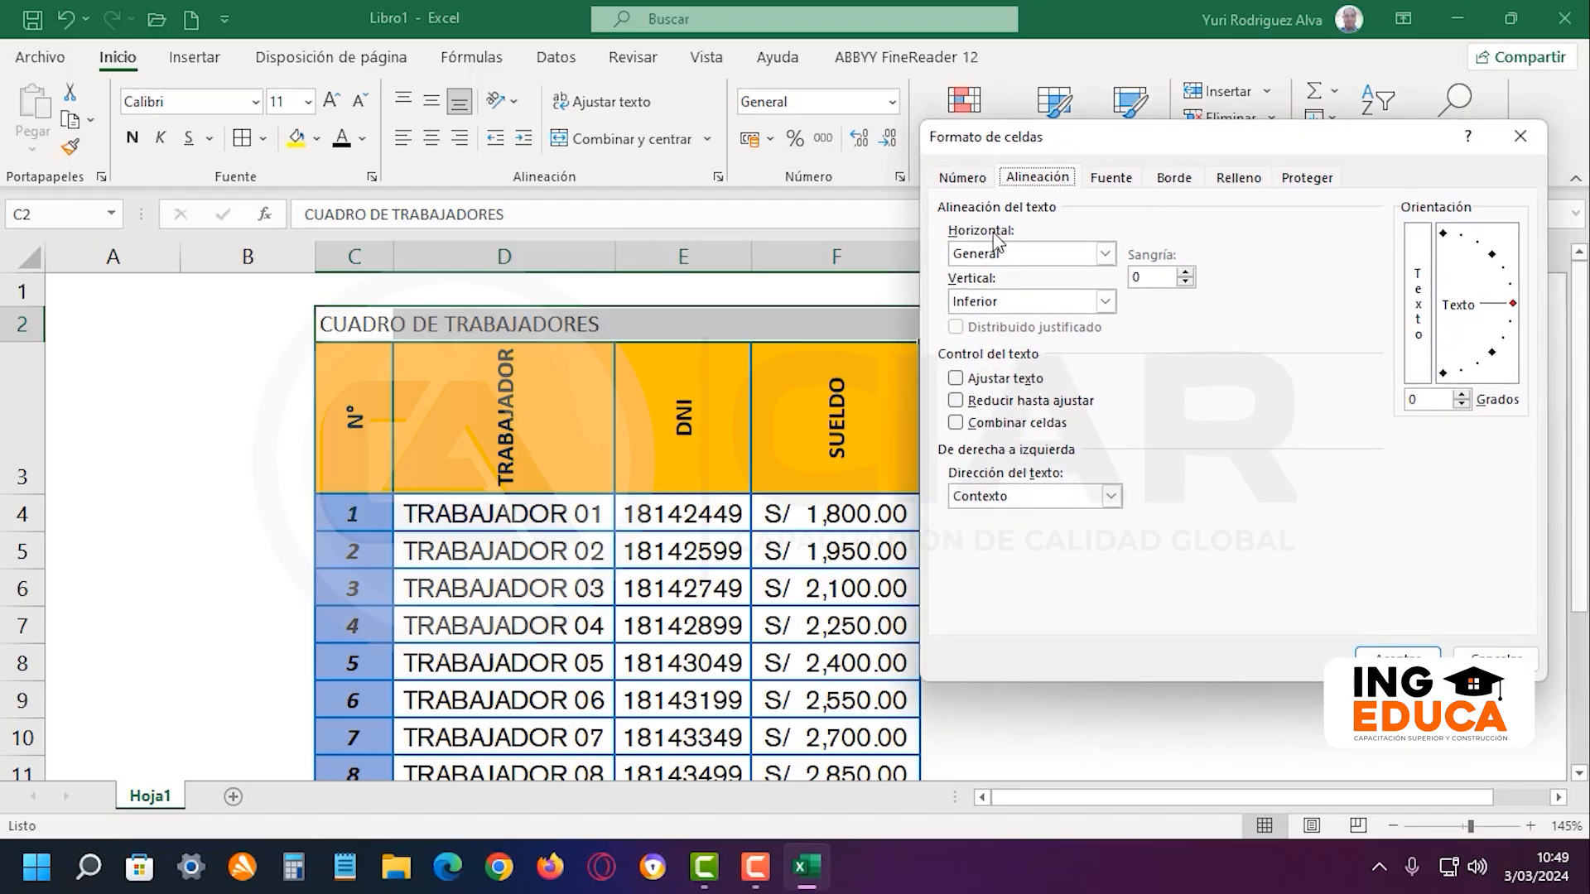
click(1022, 254)
click(1024, 306)
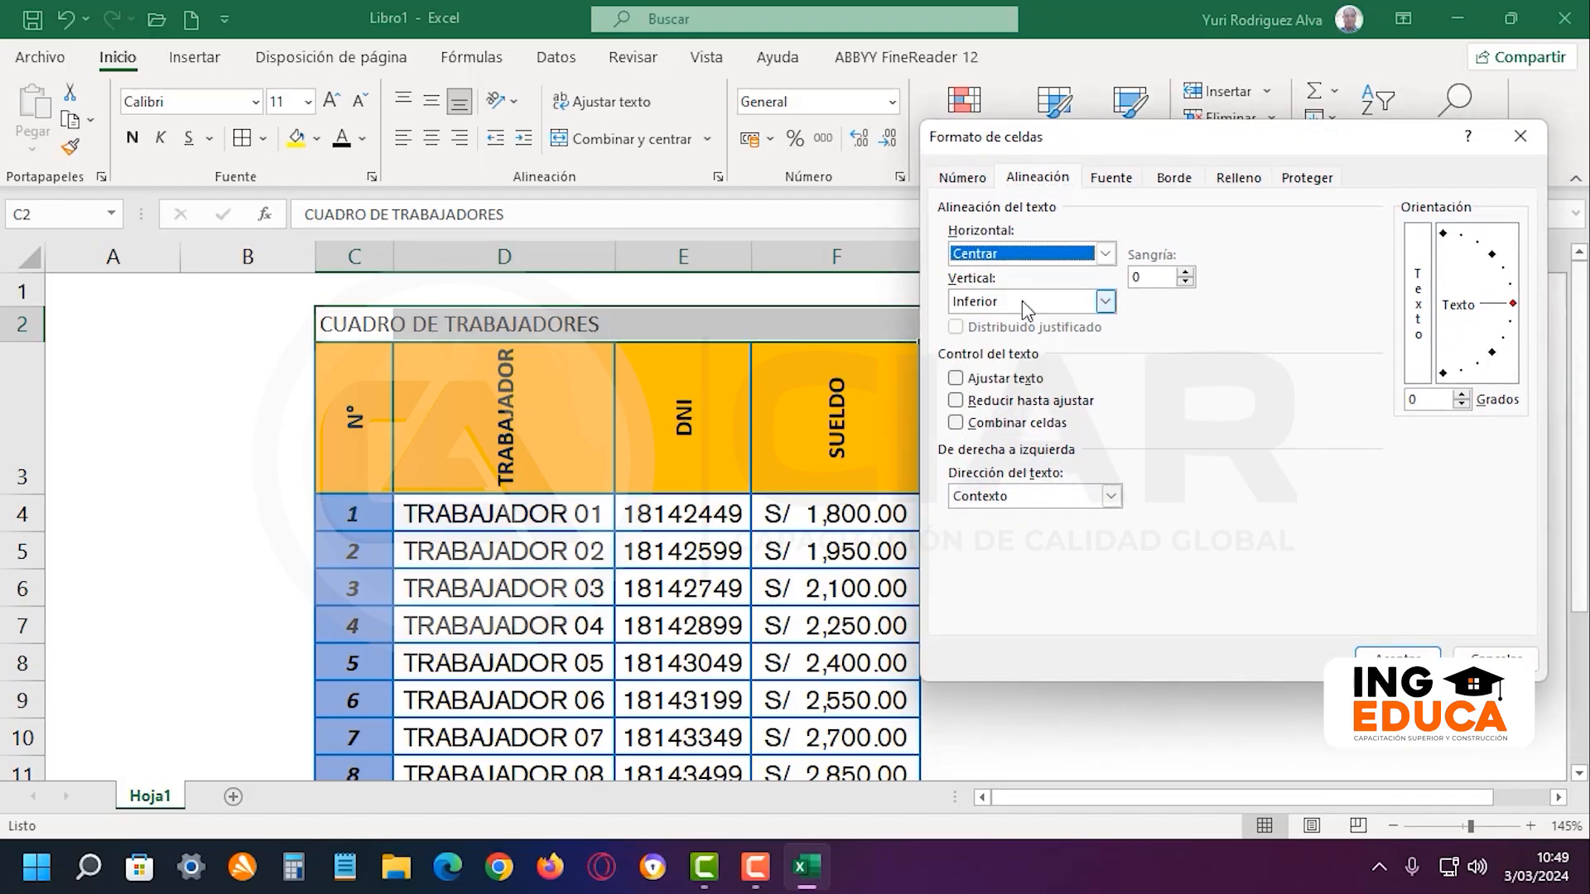
click(1000, 301)
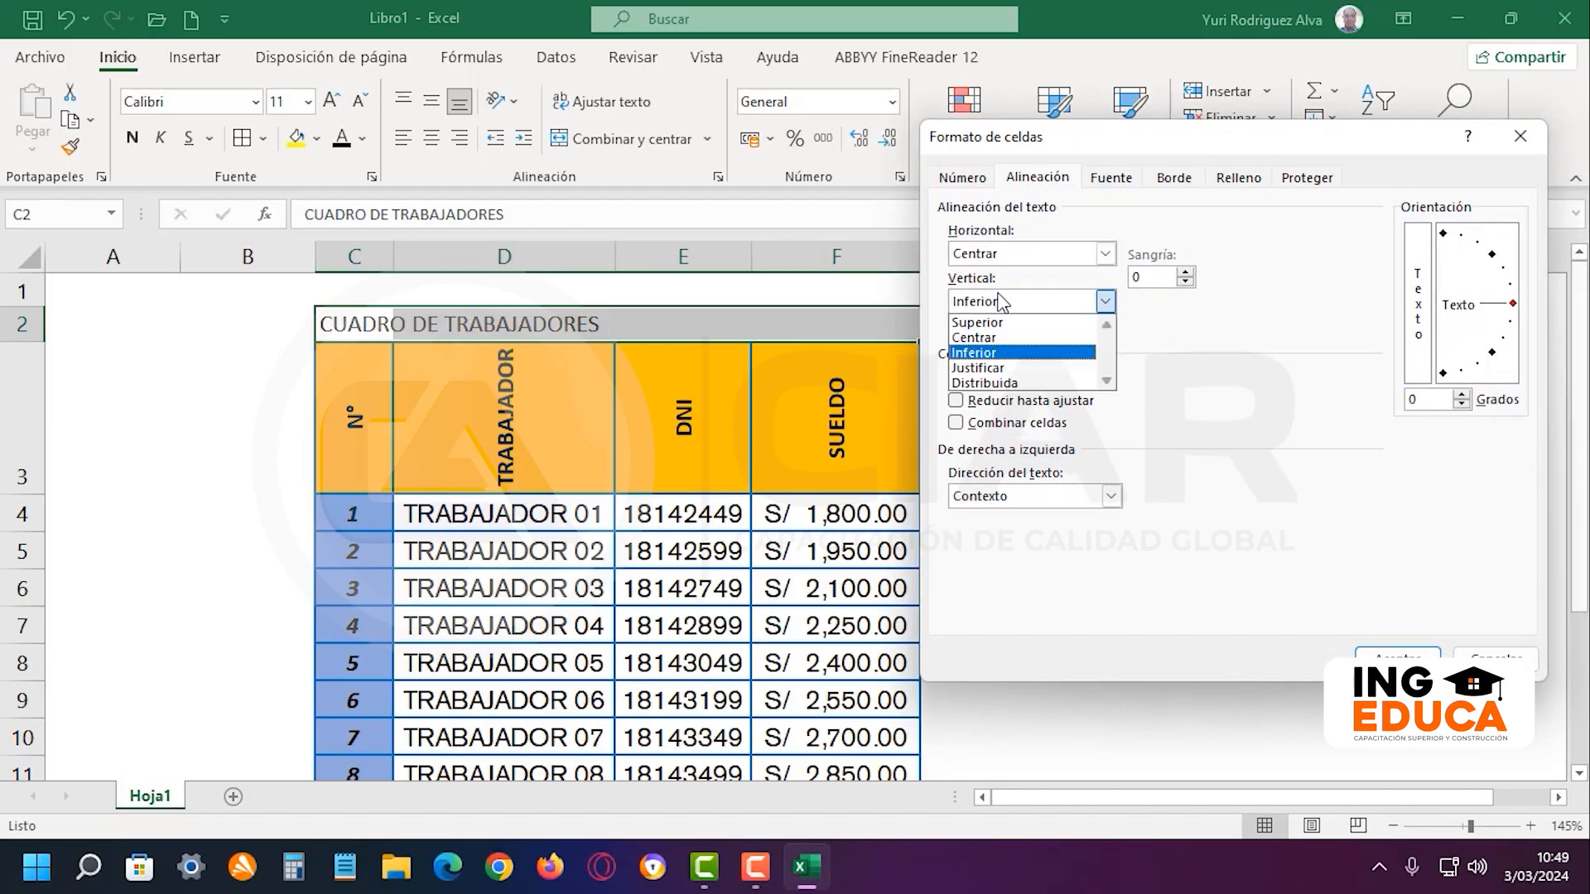
click(1014, 340)
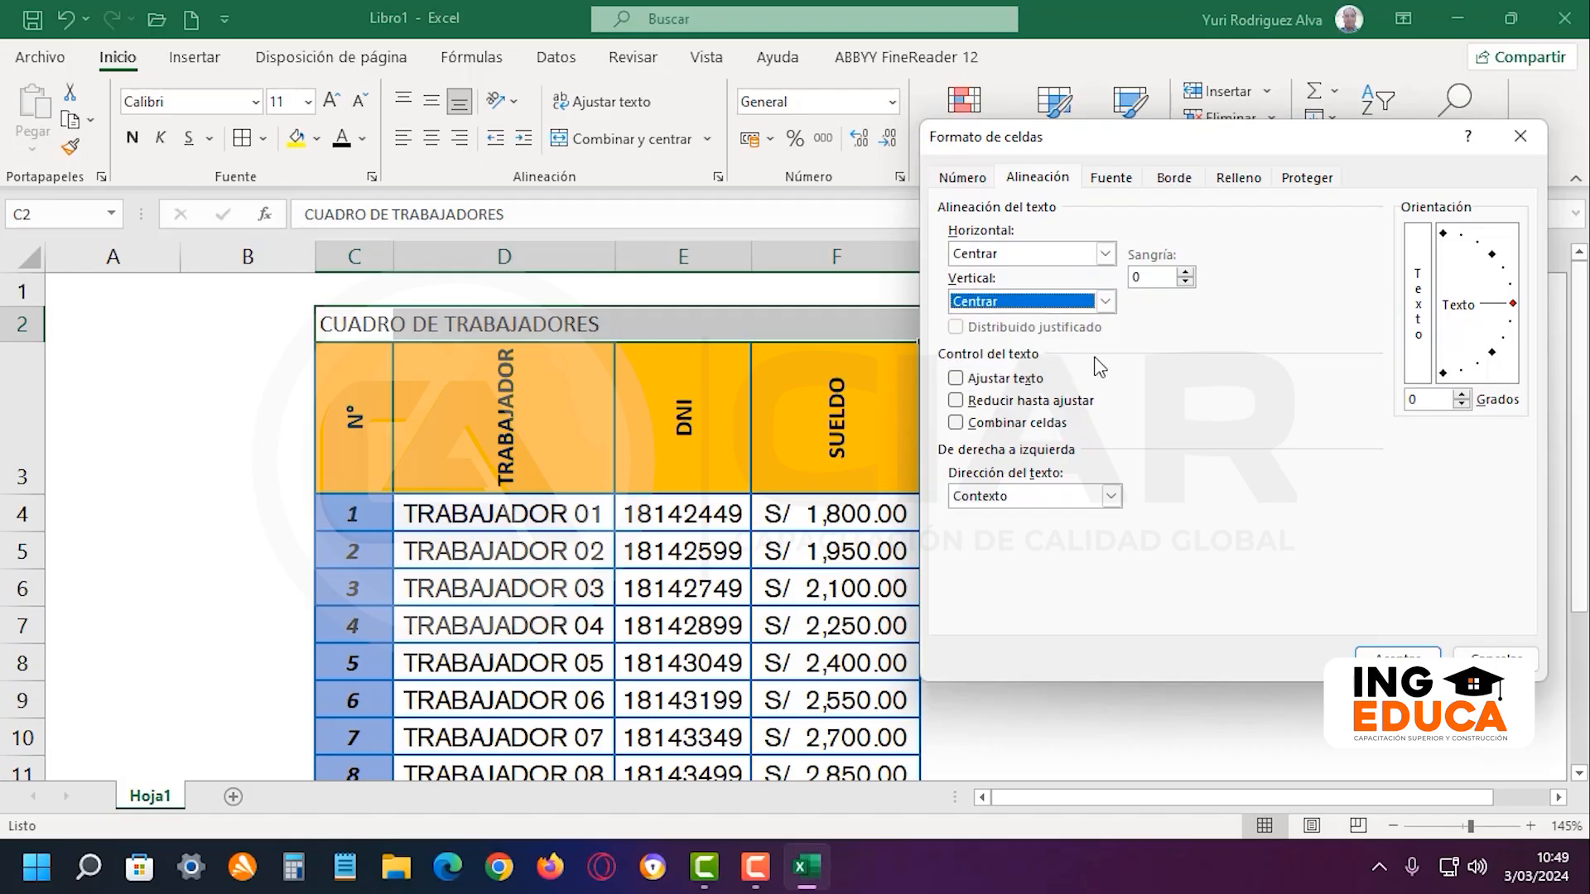
Turn on Ajustar texto and Combinar celdas for title range C2:F2 and apply the cell format
click(1012, 379)
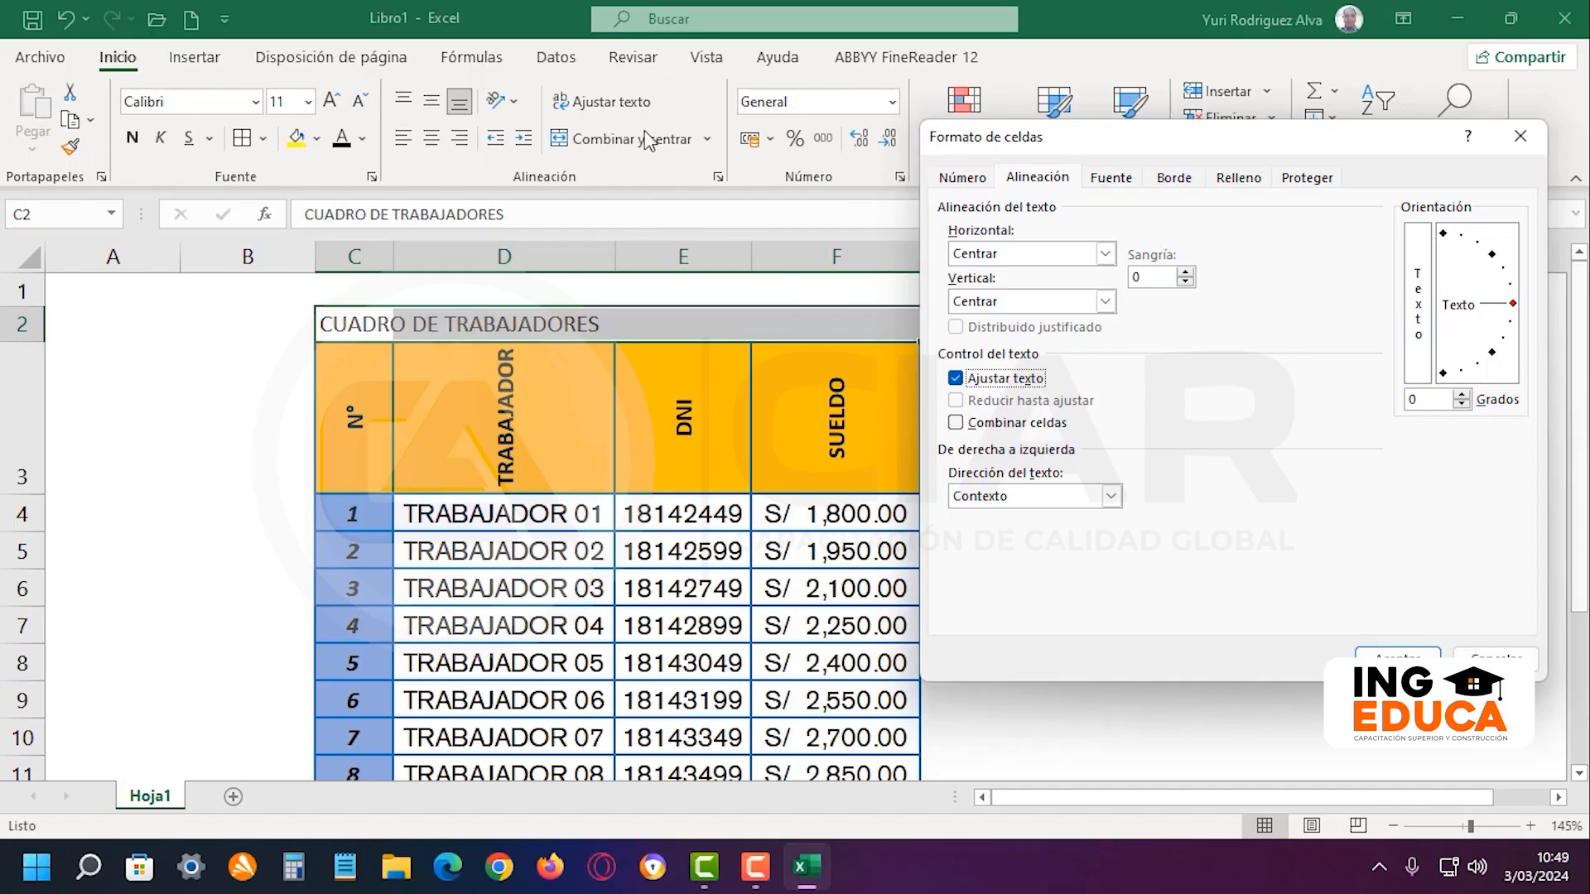
click(1046, 424)
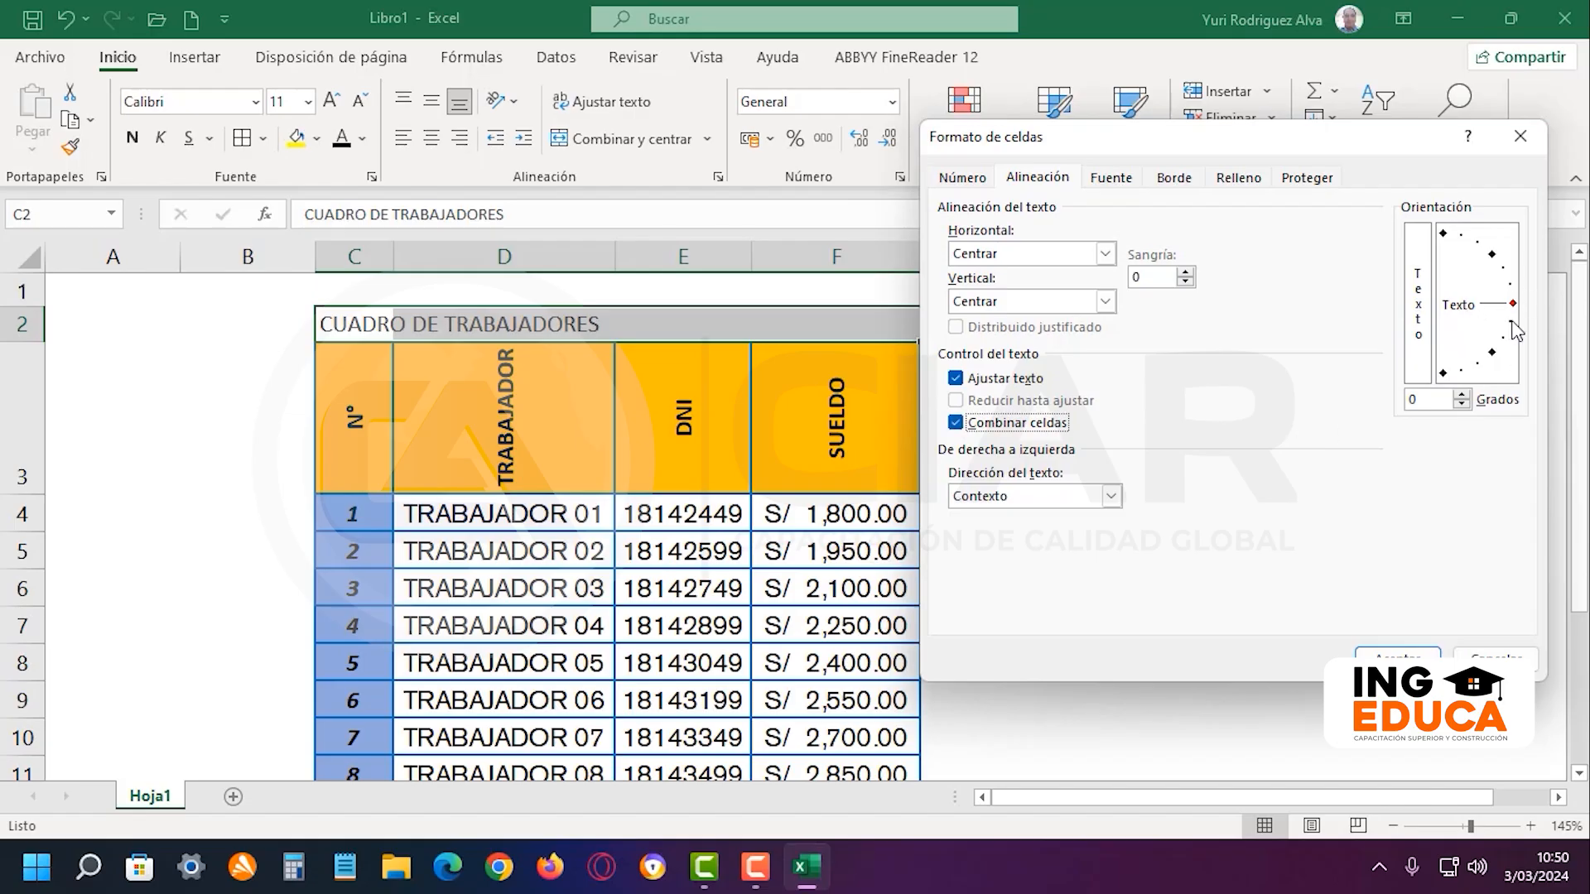
click(1398, 656)
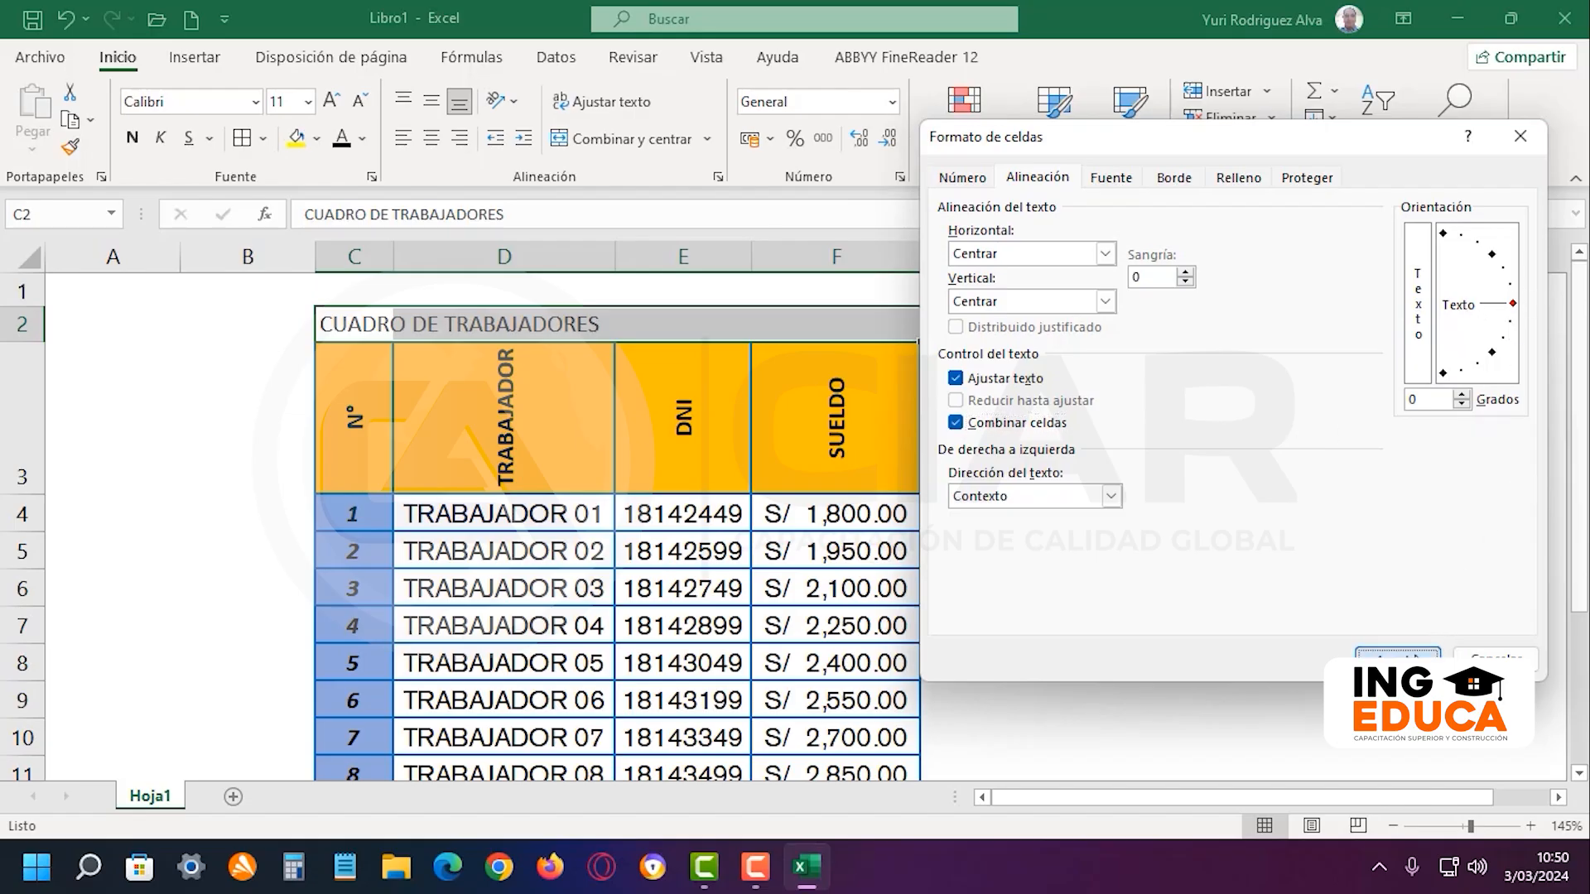
Undo the merging, wrapping and centring of the title in C2:F2
click(1212, 583)
click(762, 329)
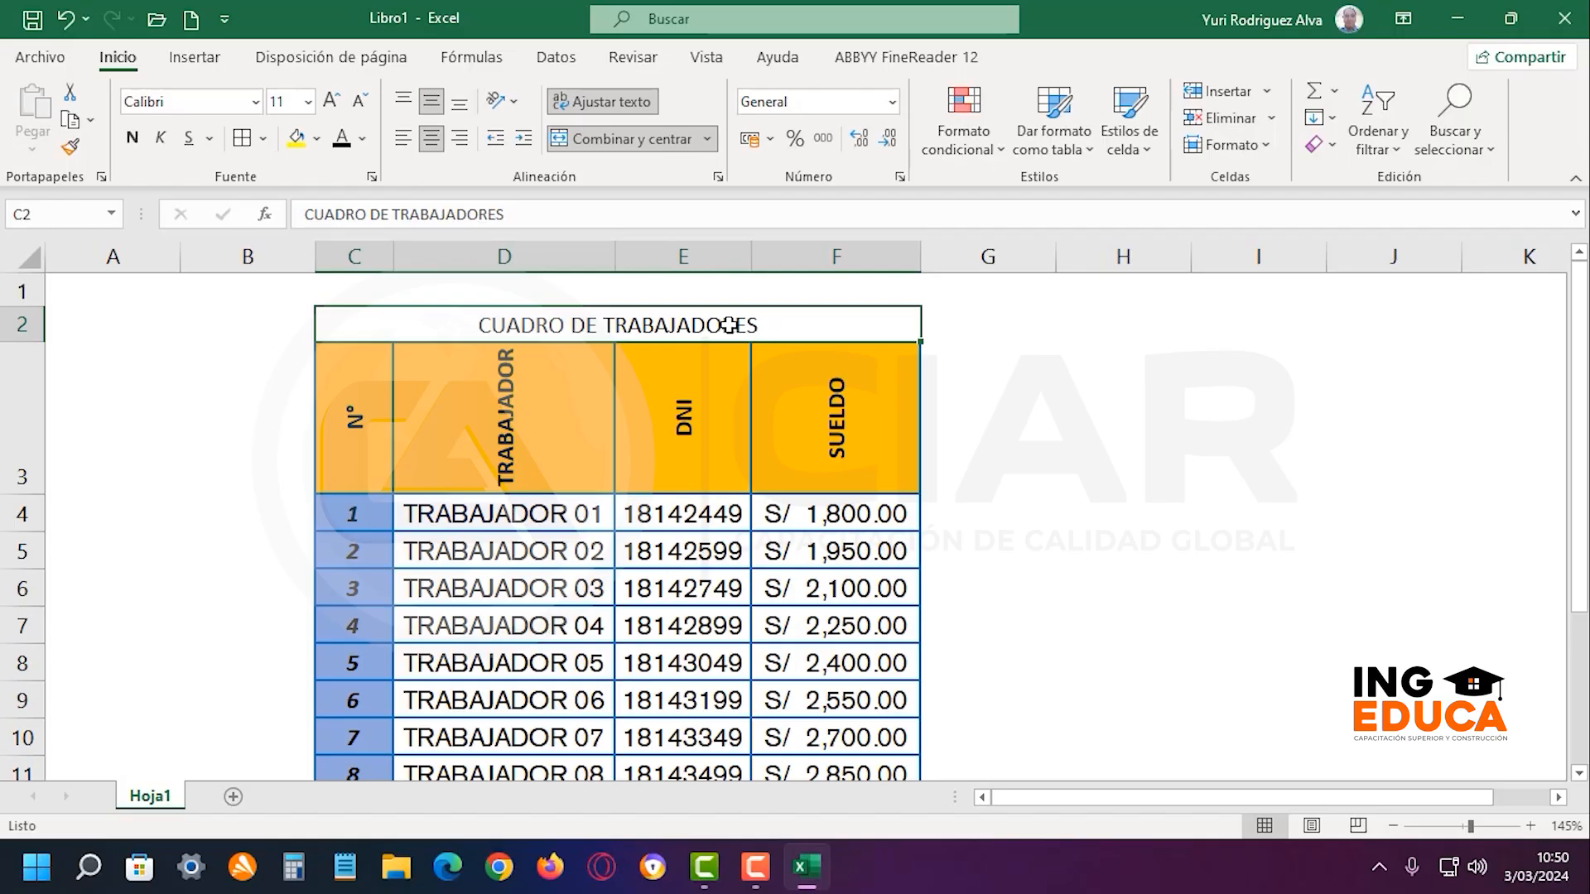
key(ctrl+z)
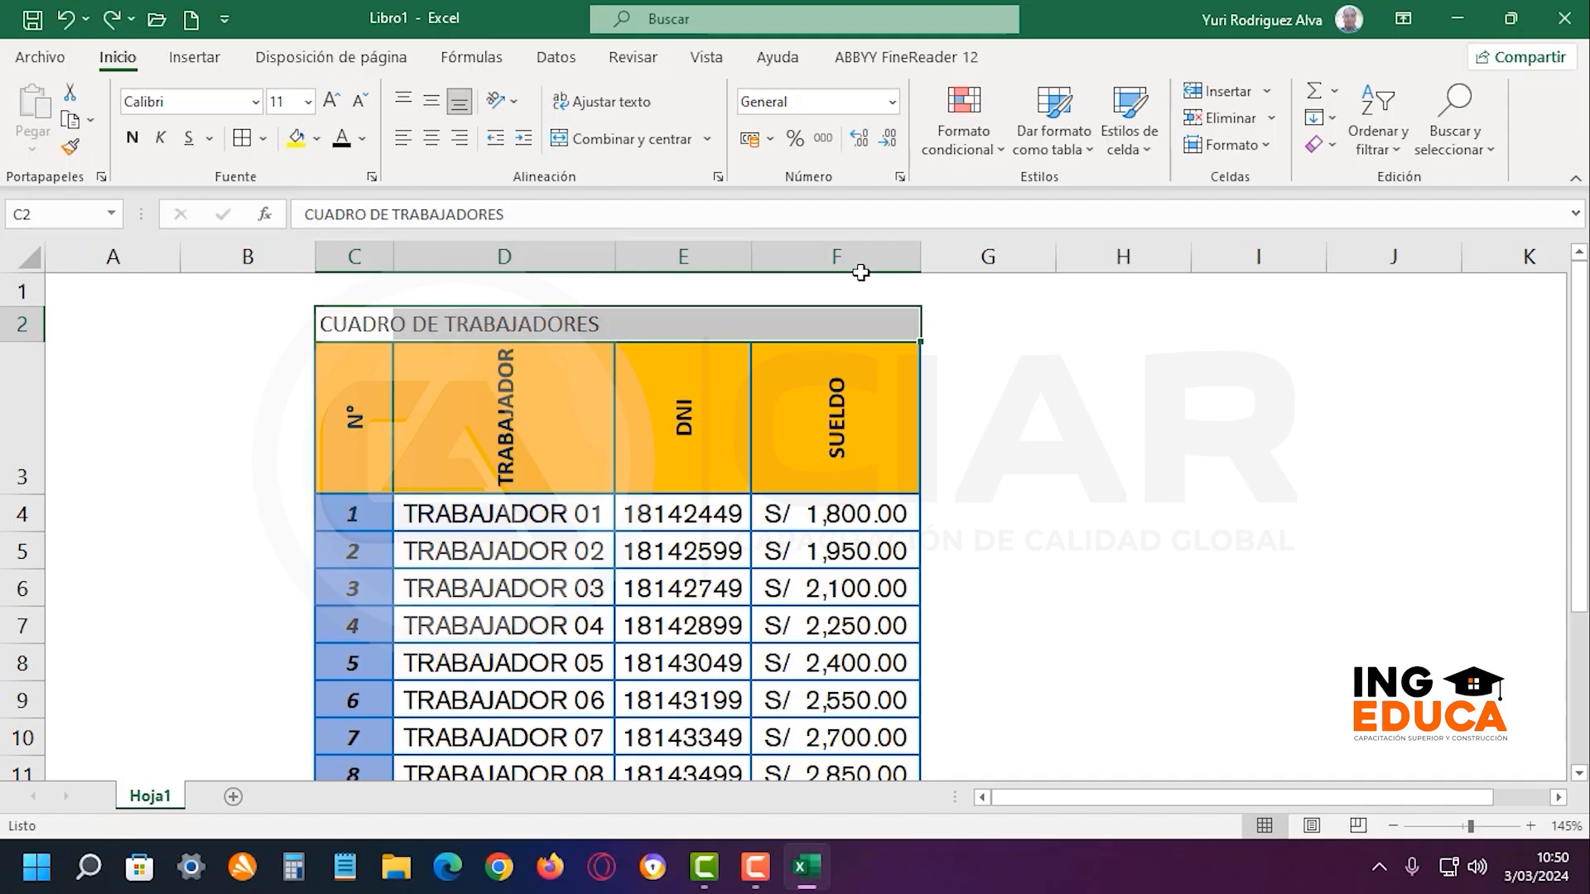
Centre title range C2:F2 horizontally and vertically, and turn on Ajustar texto and Combinar celdas in its cell format settings
right_click(672, 326)
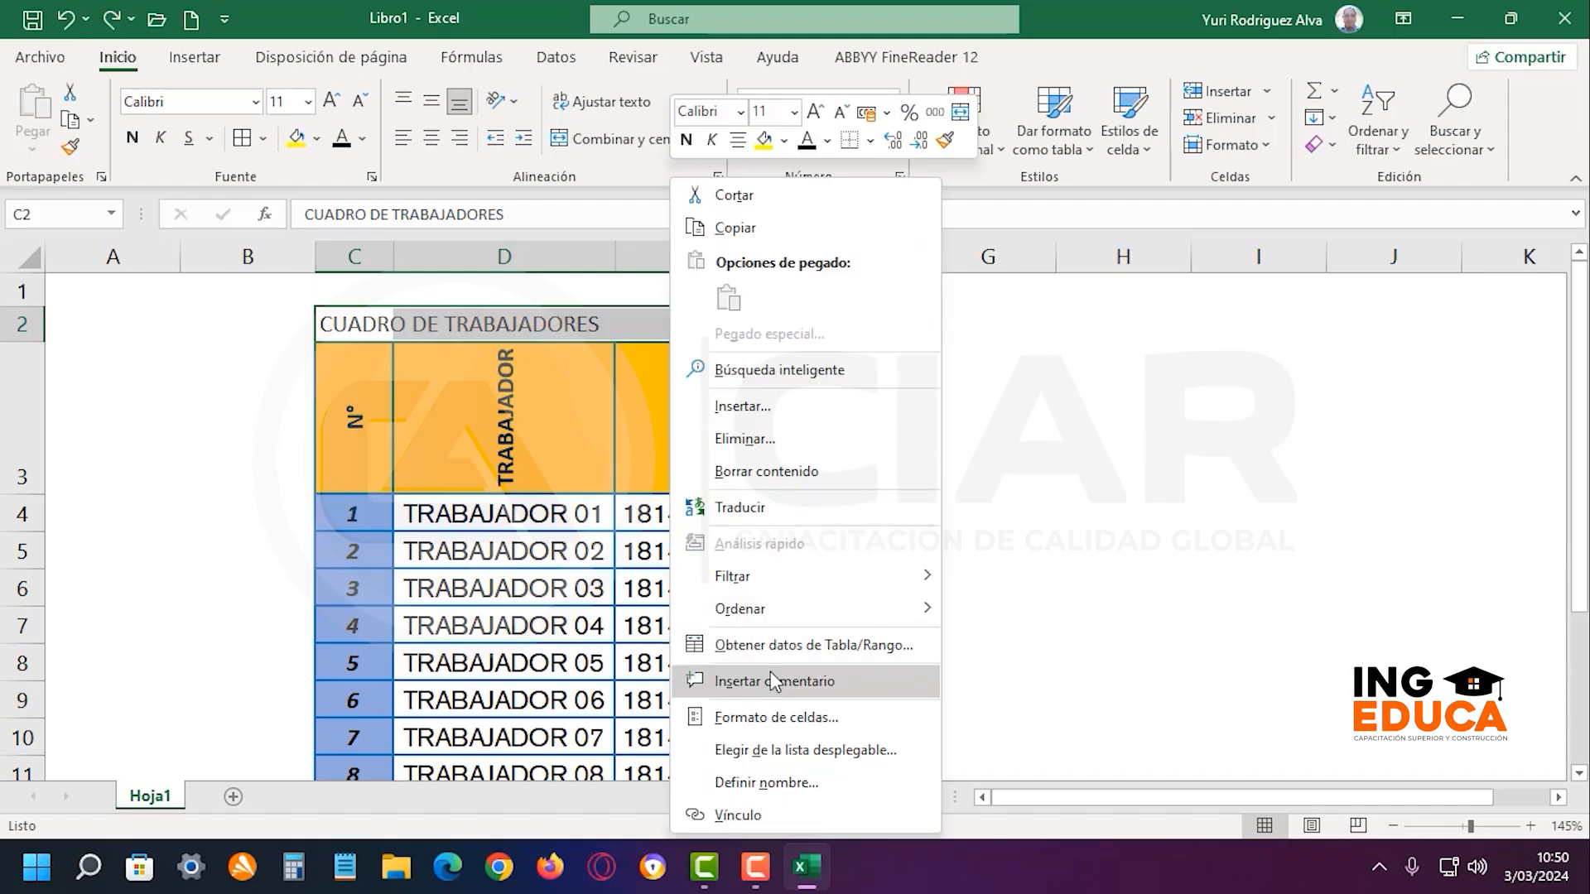
click(842, 712)
drag(567, 276, 967, 120)
click(918, 240)
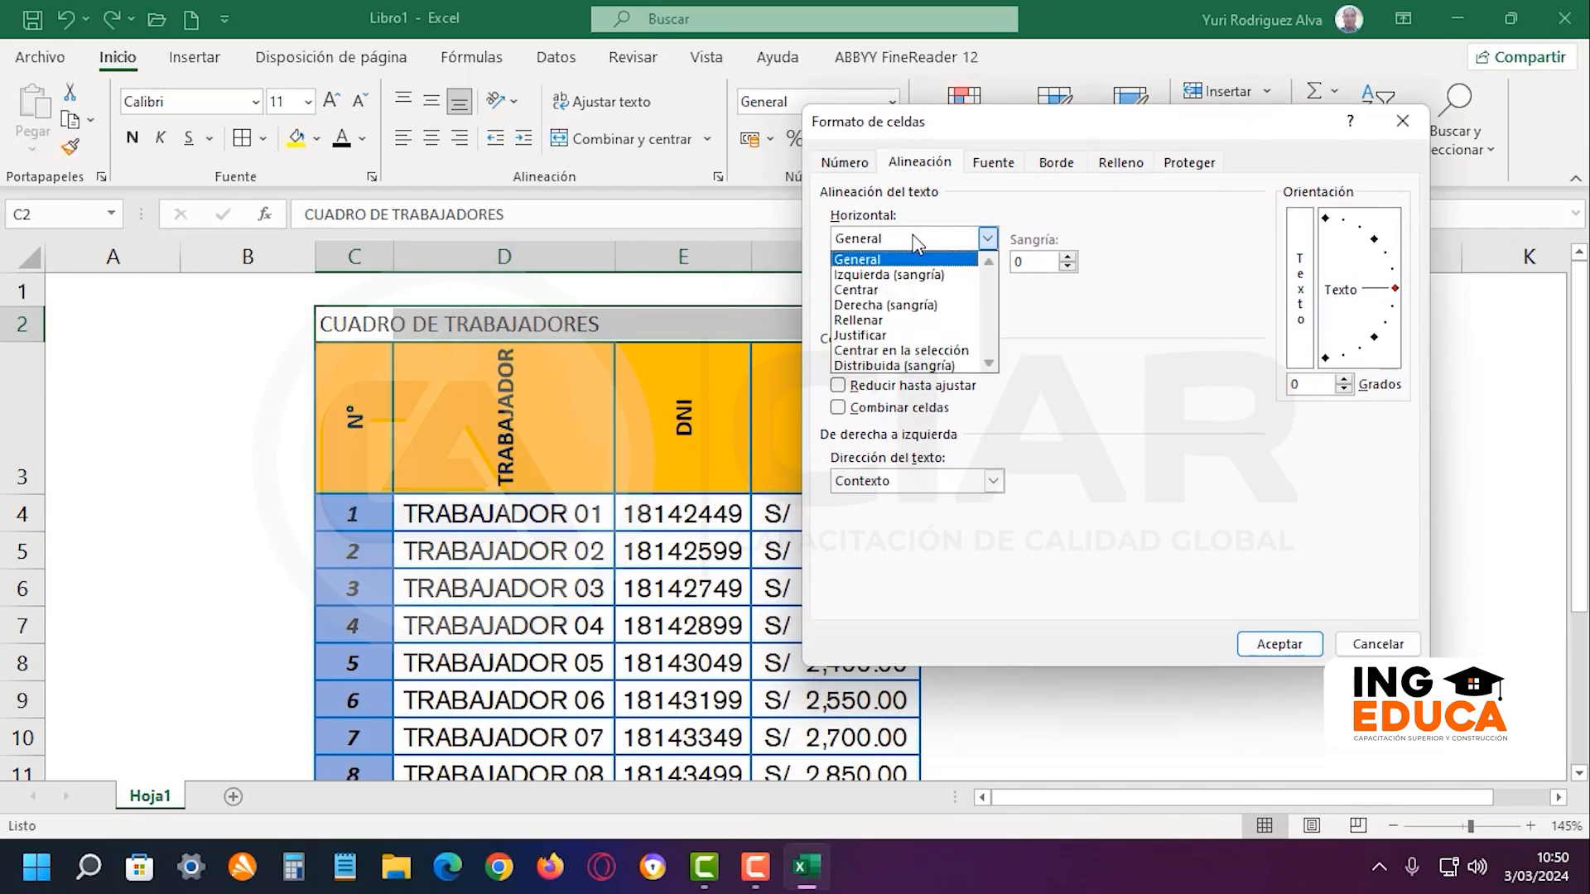
click(911, 294)
click(913, 288)
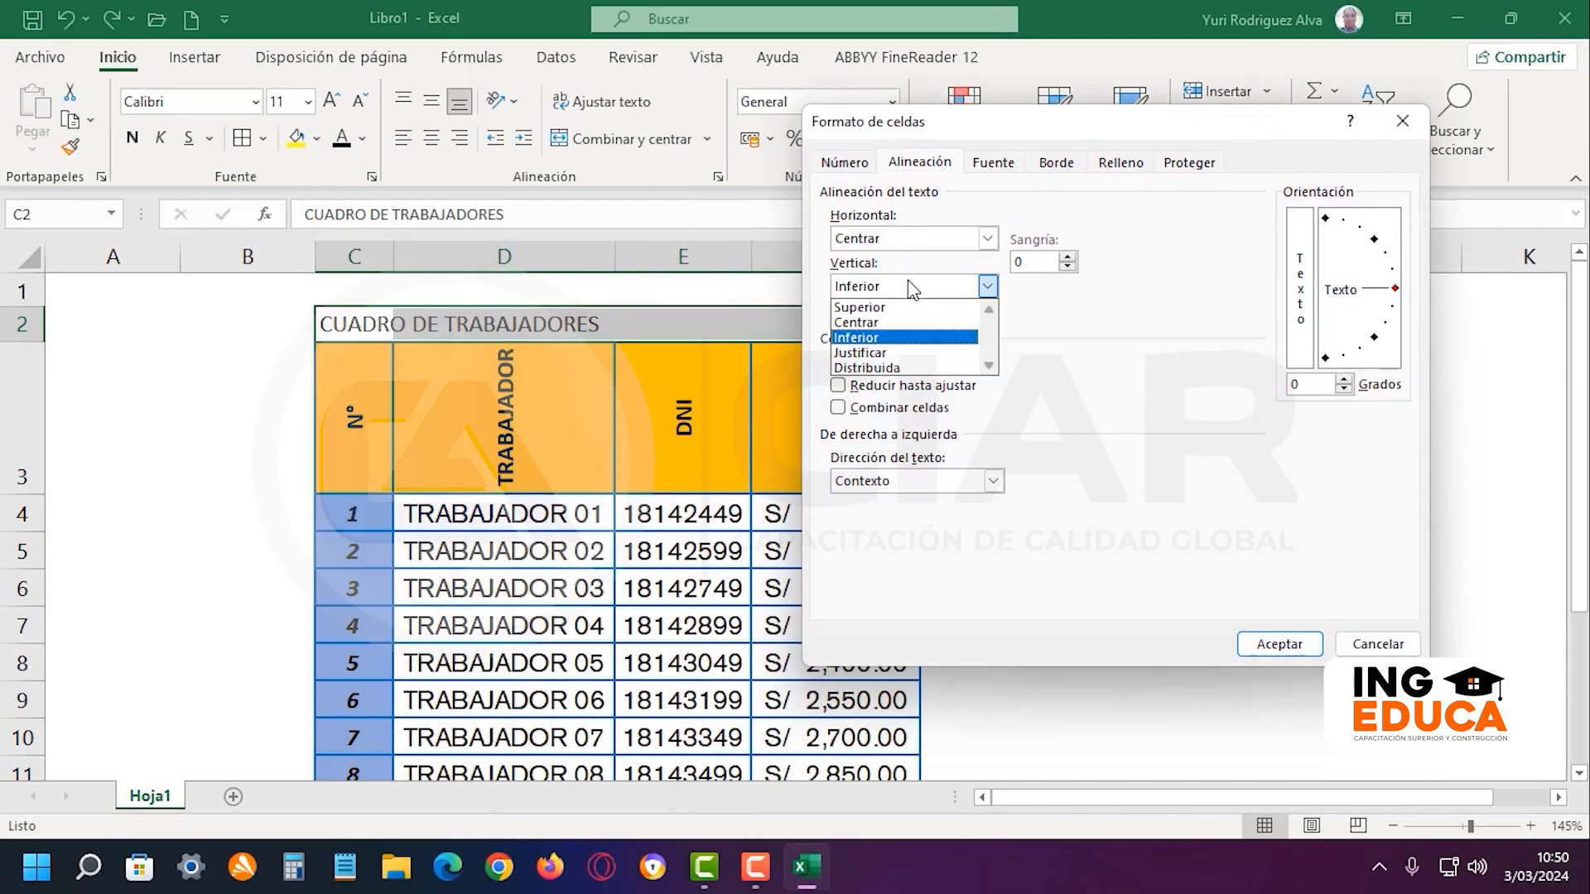
click(911, 323)
click(911, 365)
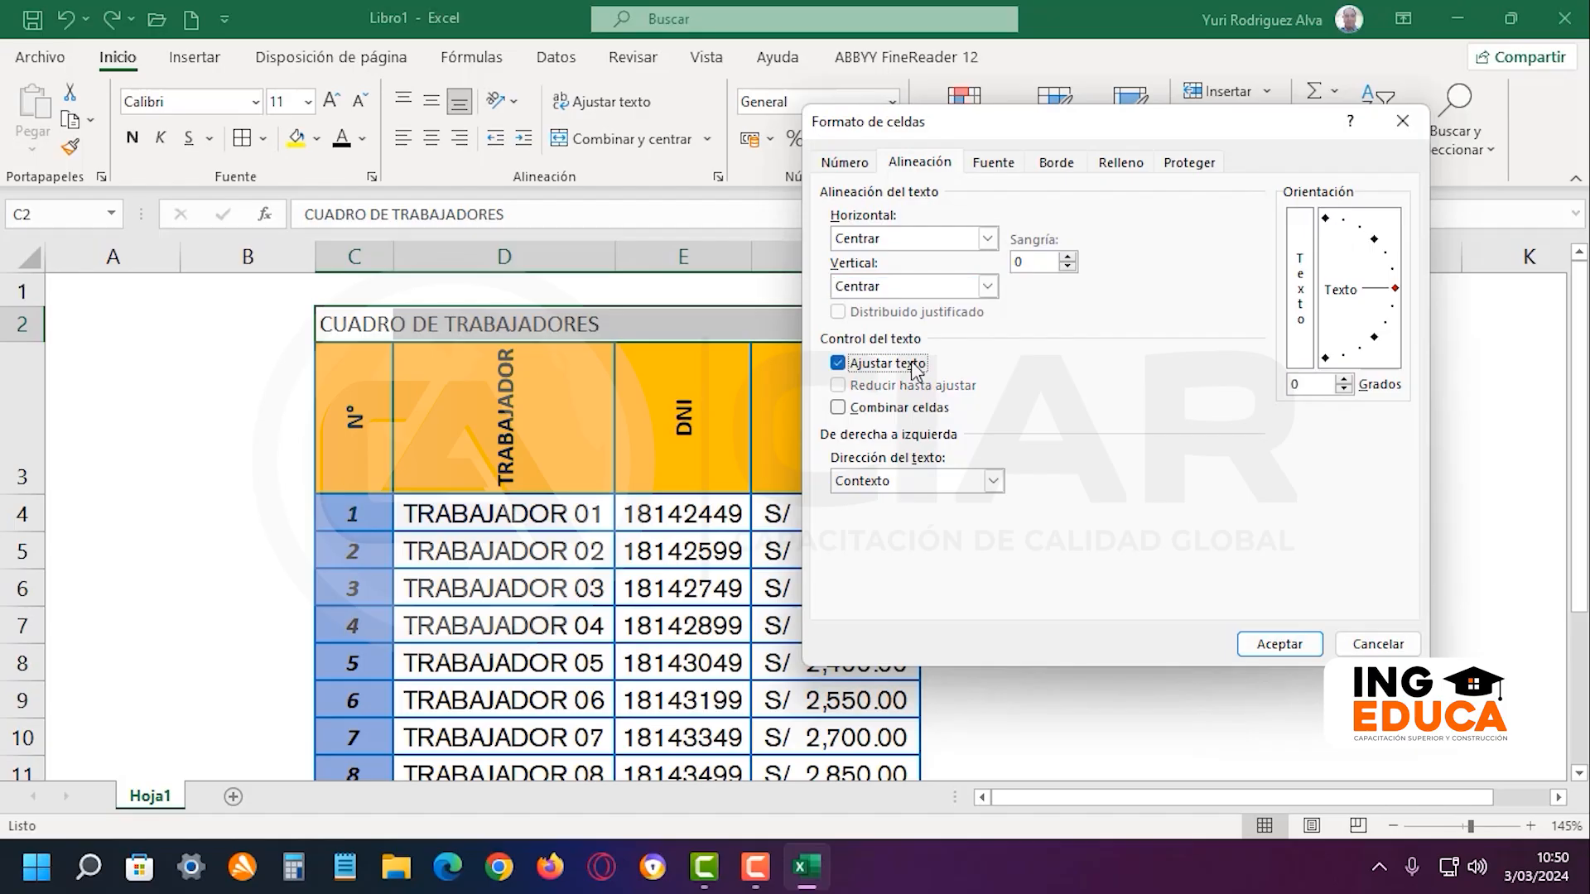
click(923, 410)
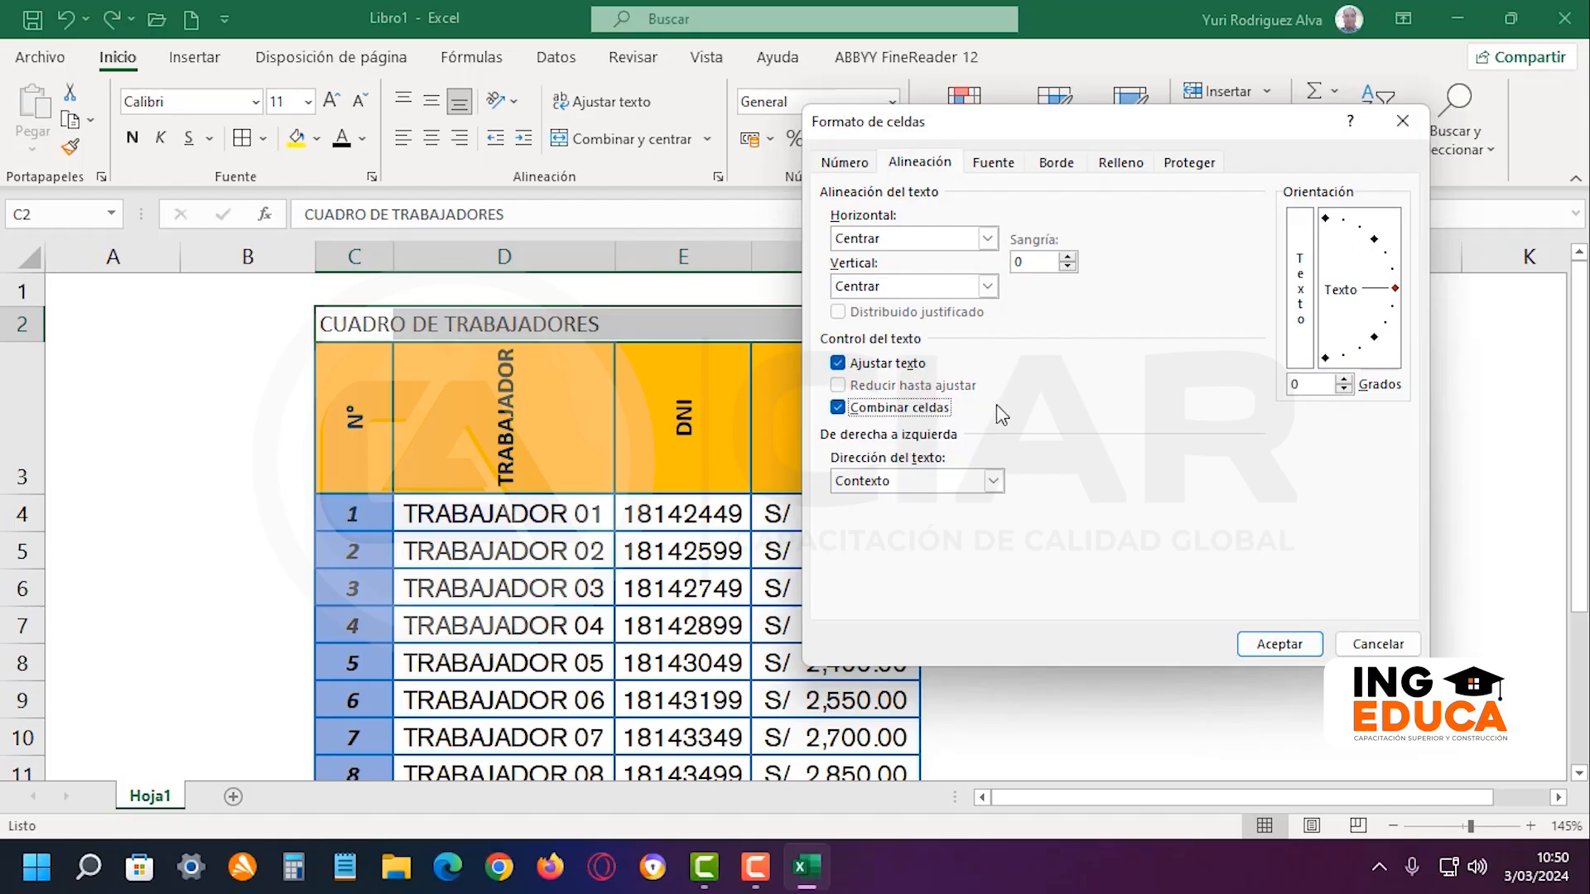
Give title range C2:F2 a thick blue outline border in its cell format settings
click(1064, 166)
click(960, 315)
click(960, 333)
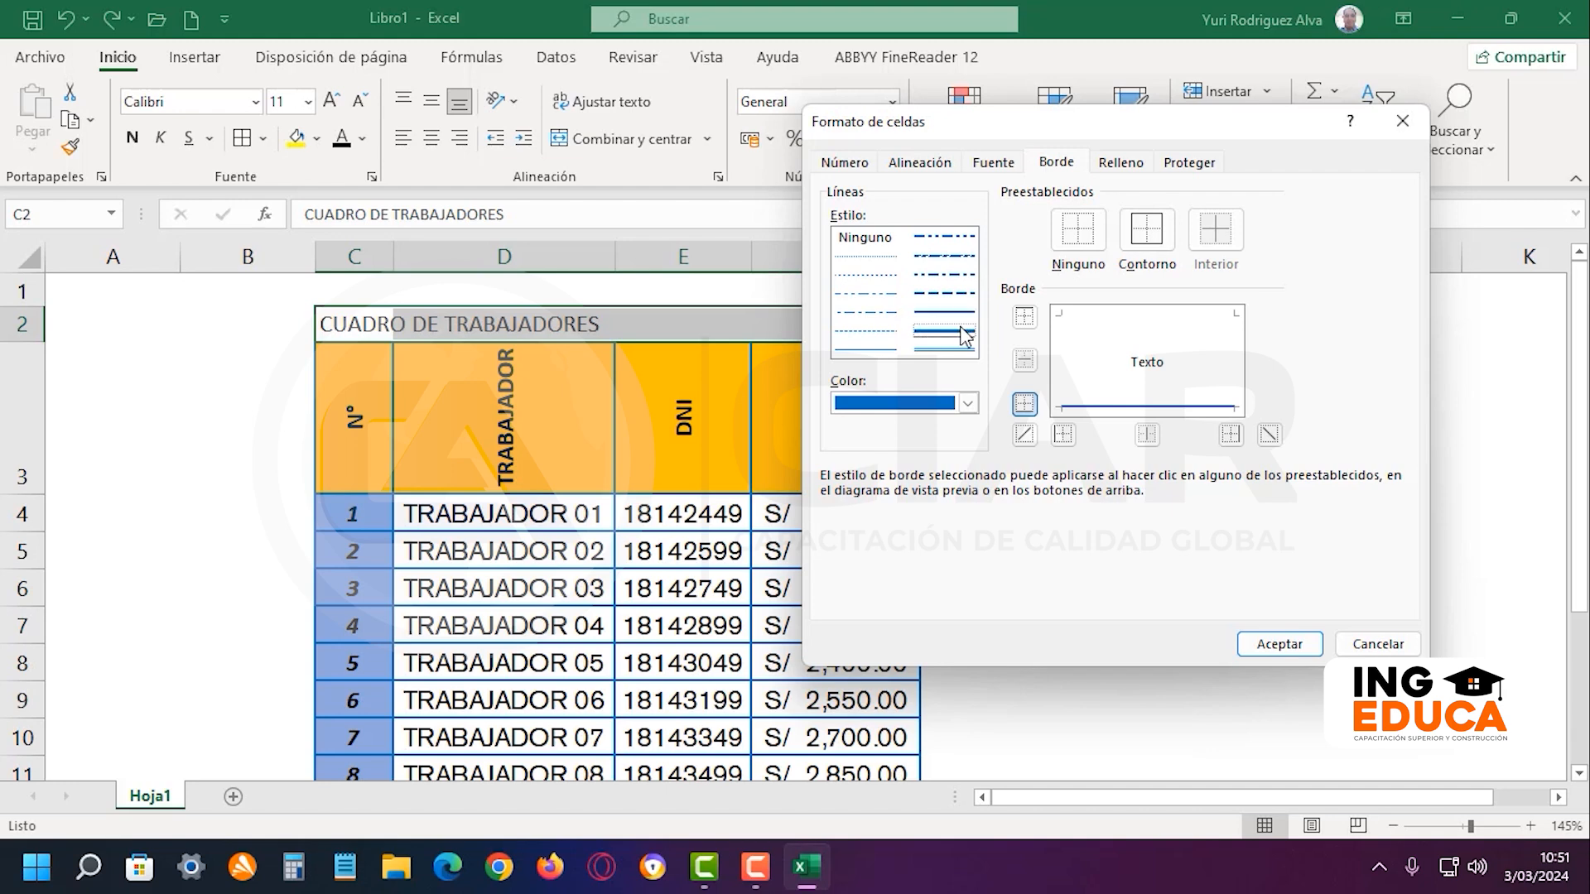
click(1154, 240)
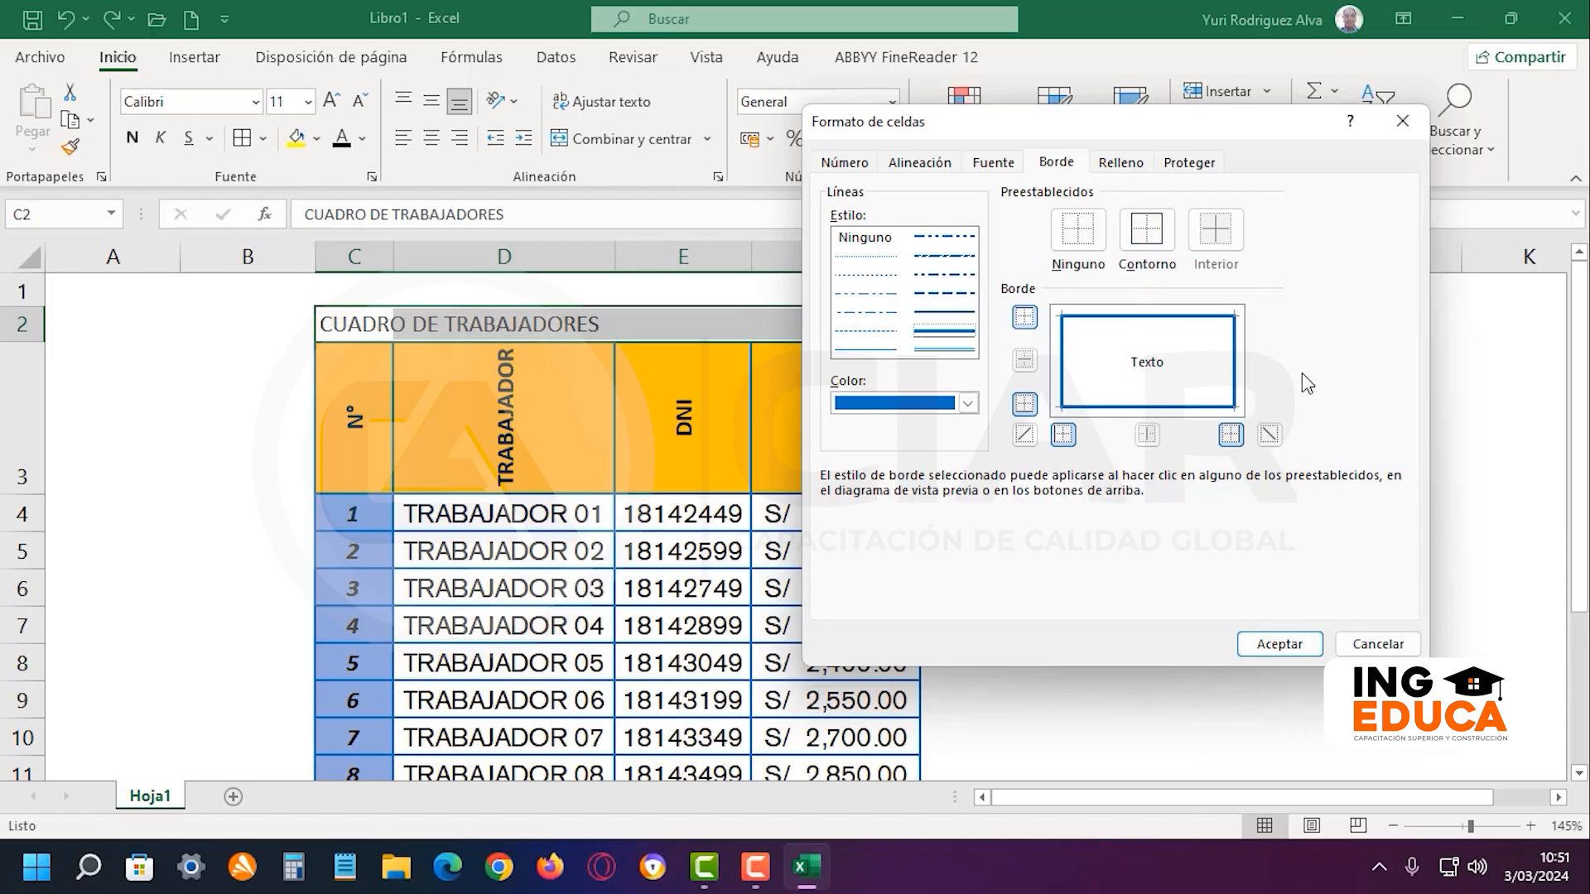
Set a solid yellow background fill for title range C2:F2 and apply the cell format
click(1128, 164)
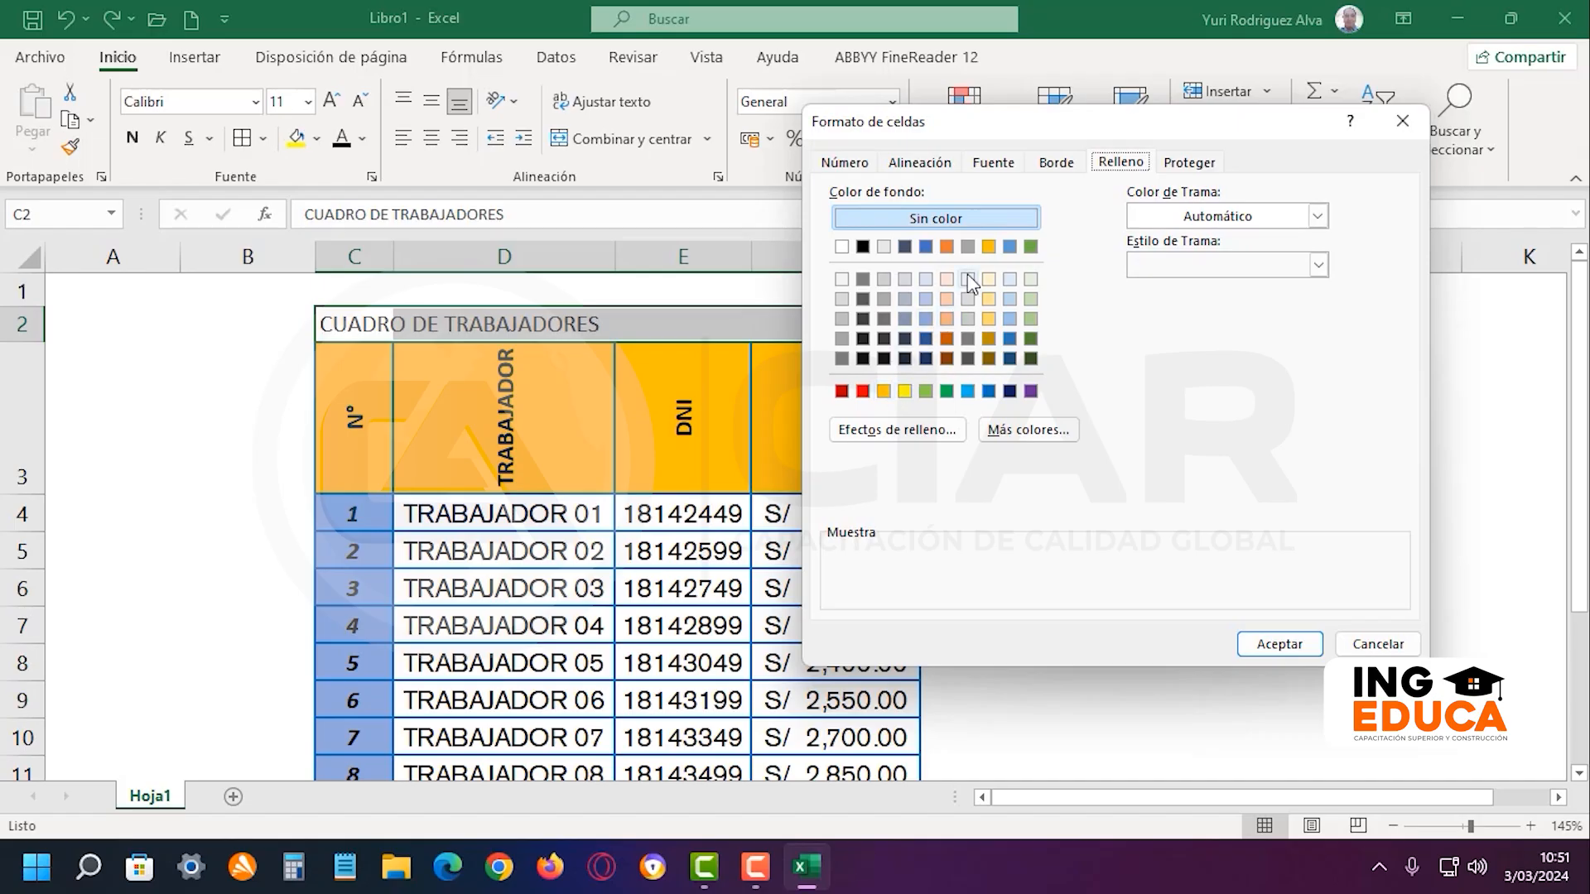
click(914, 394)
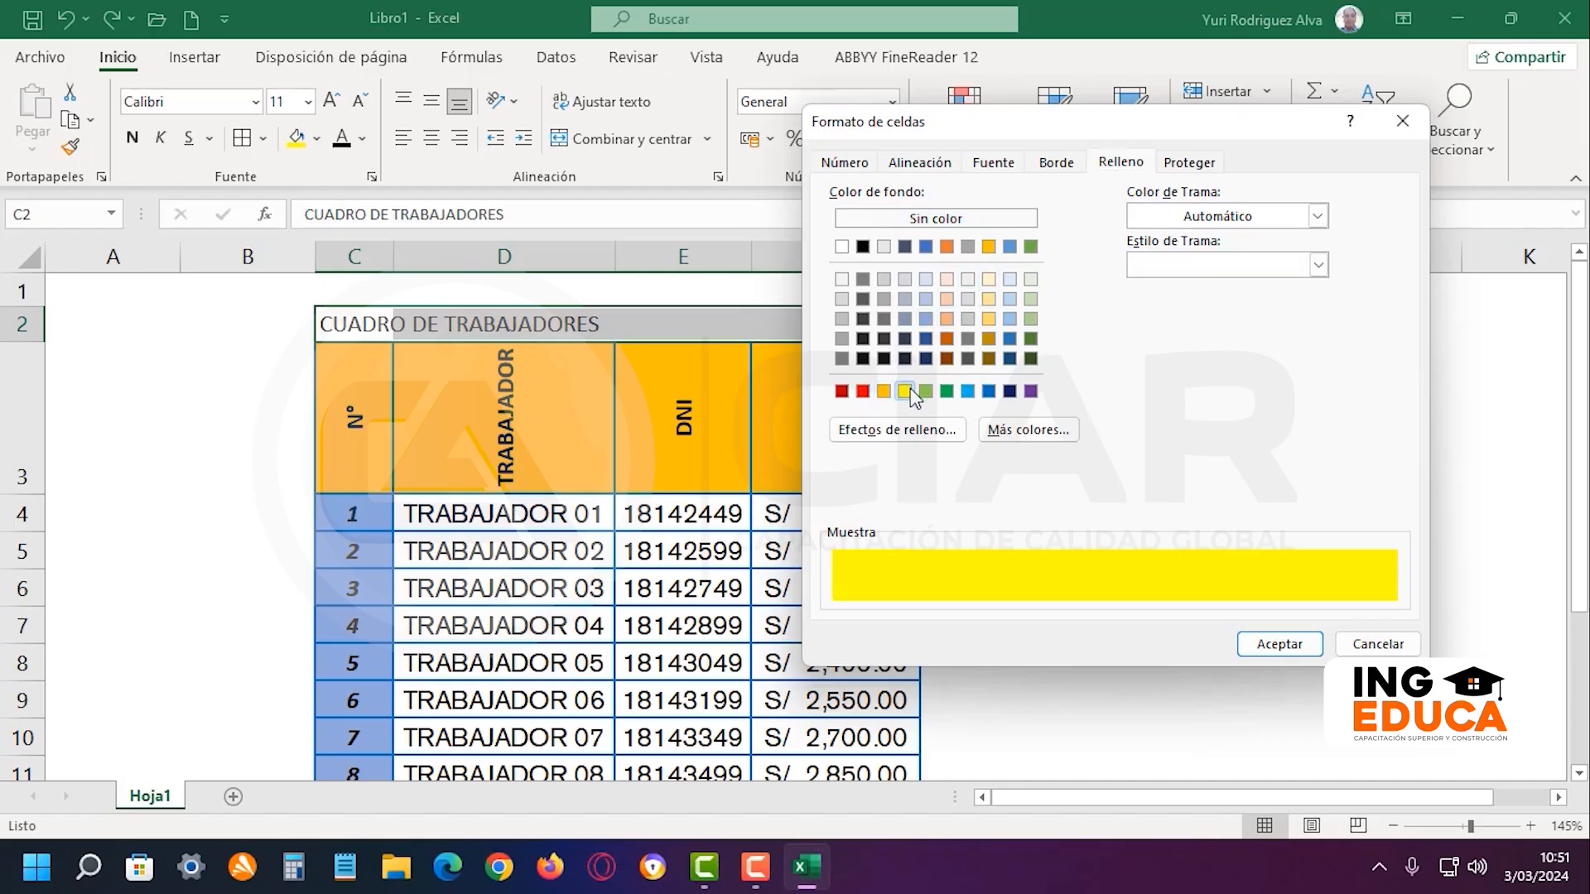
click(1282, 646)
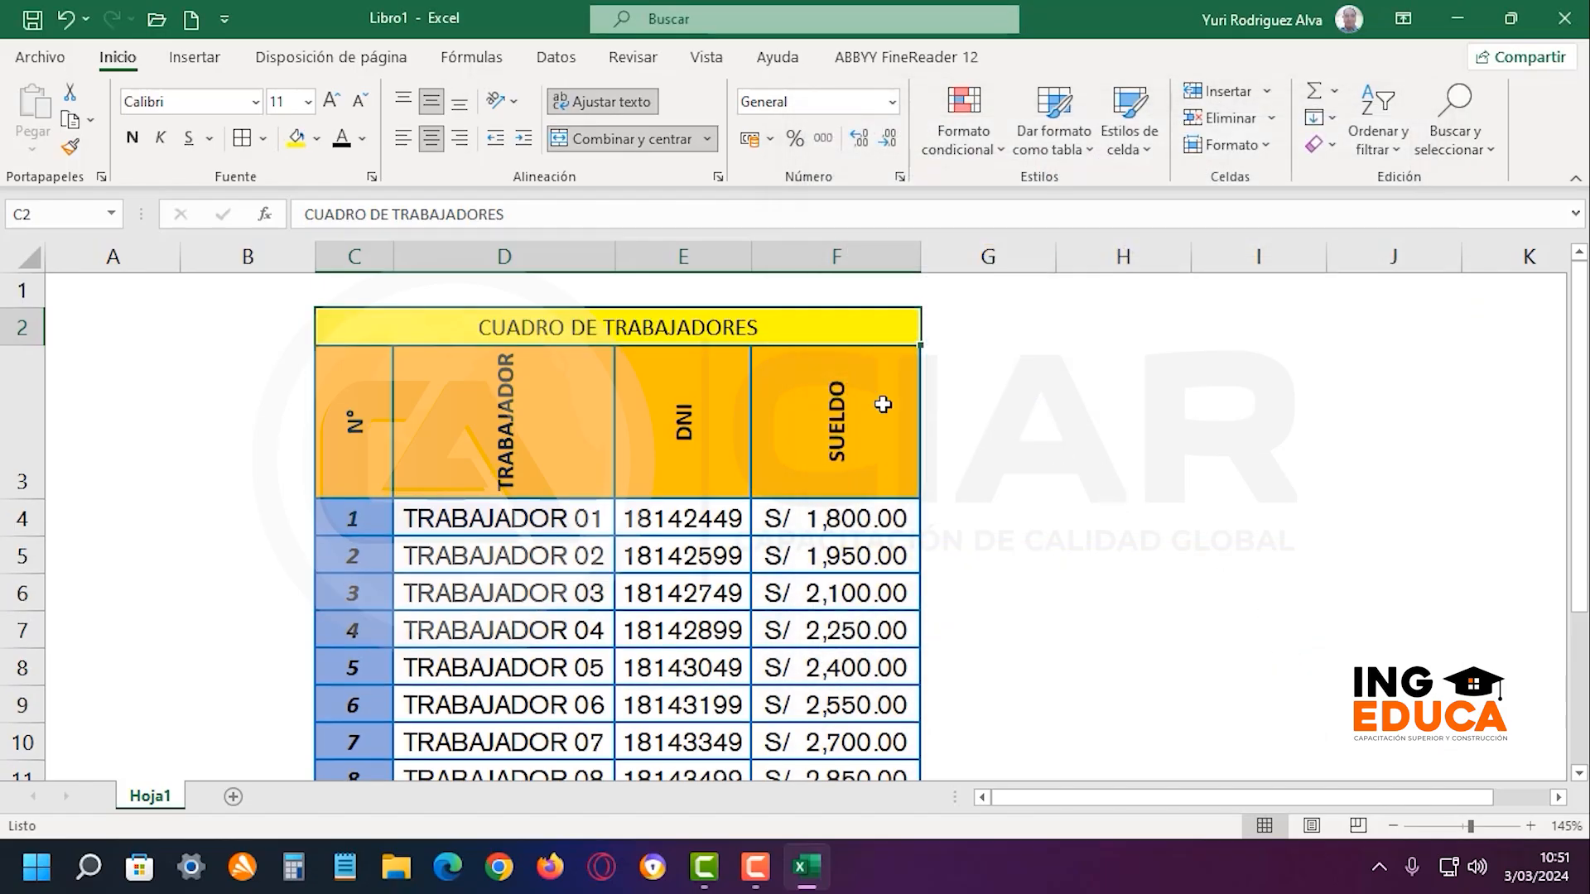
click(1037, 363)
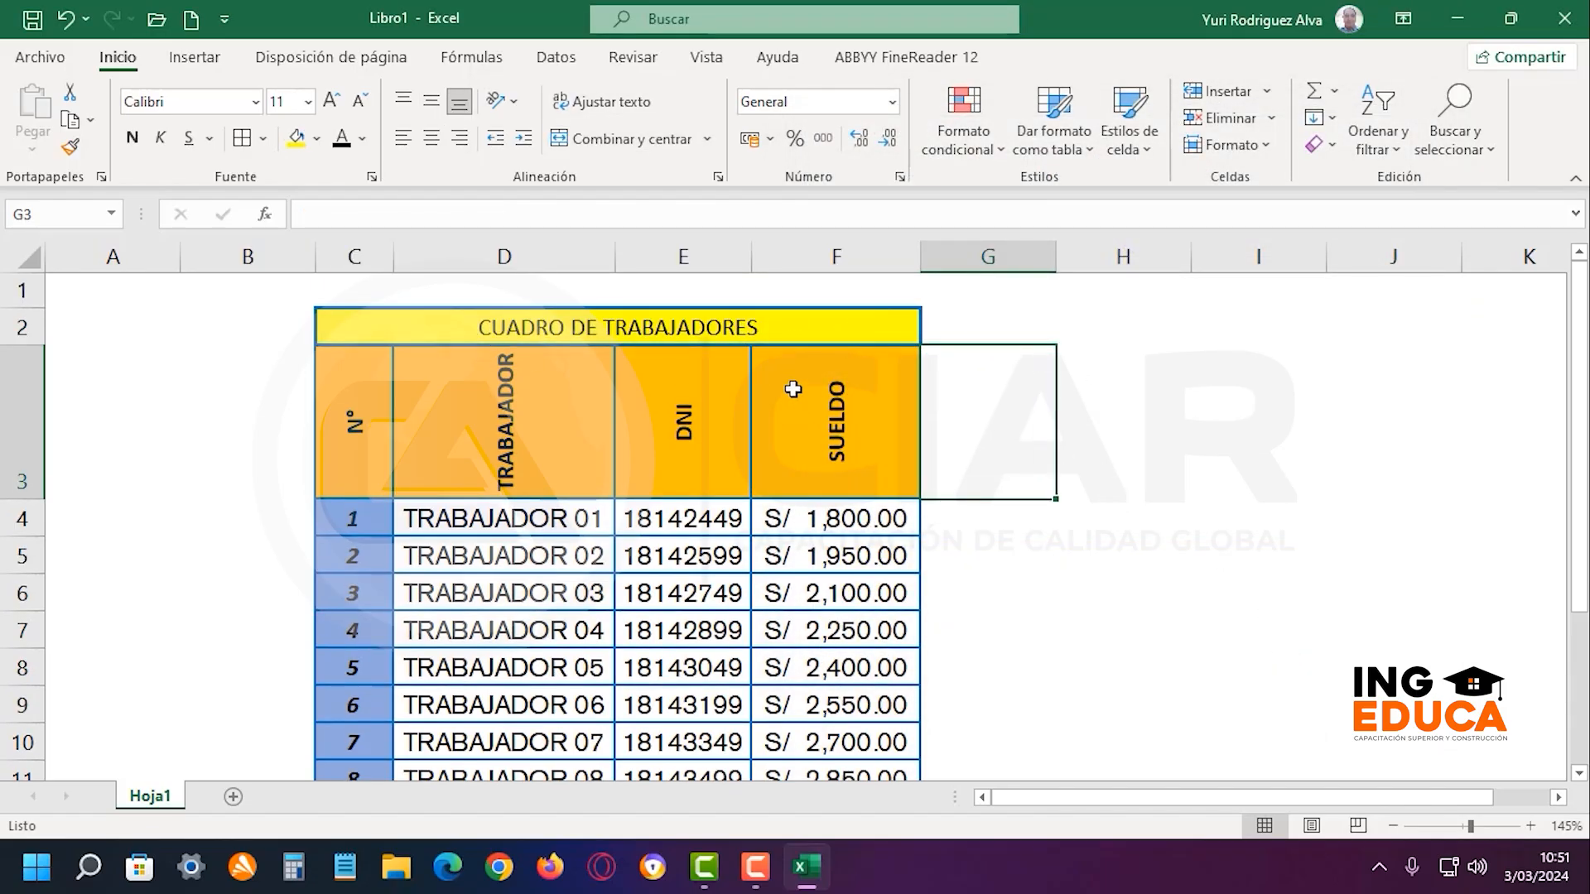
Make the merged title CUADRO DE TRABAJADORES bold
click(816, 322)
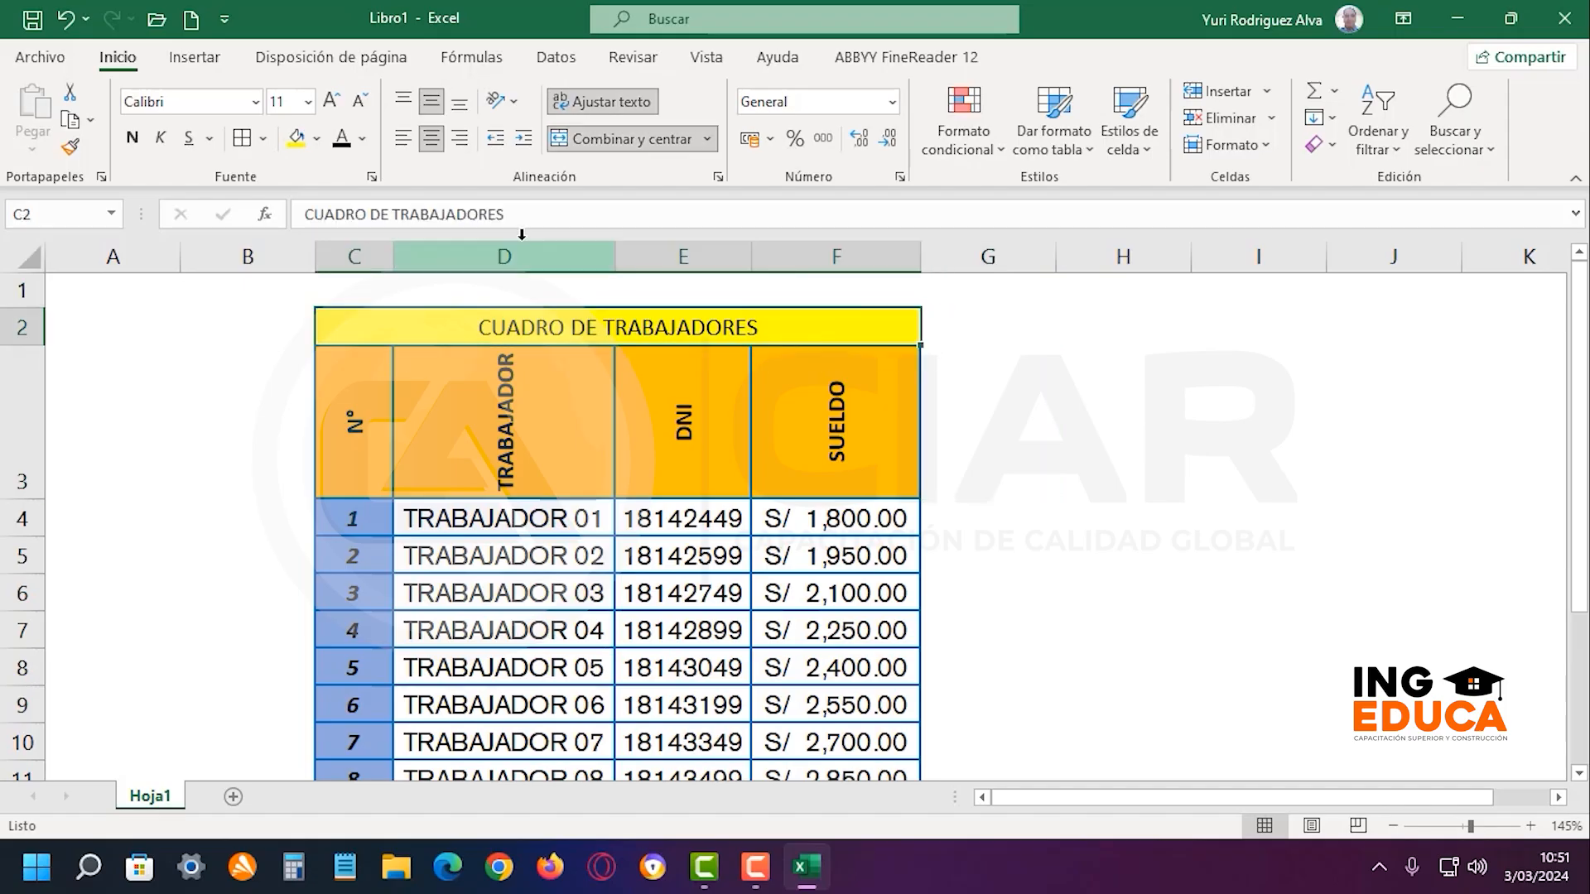
click(131, 138)
click(1032, 420)
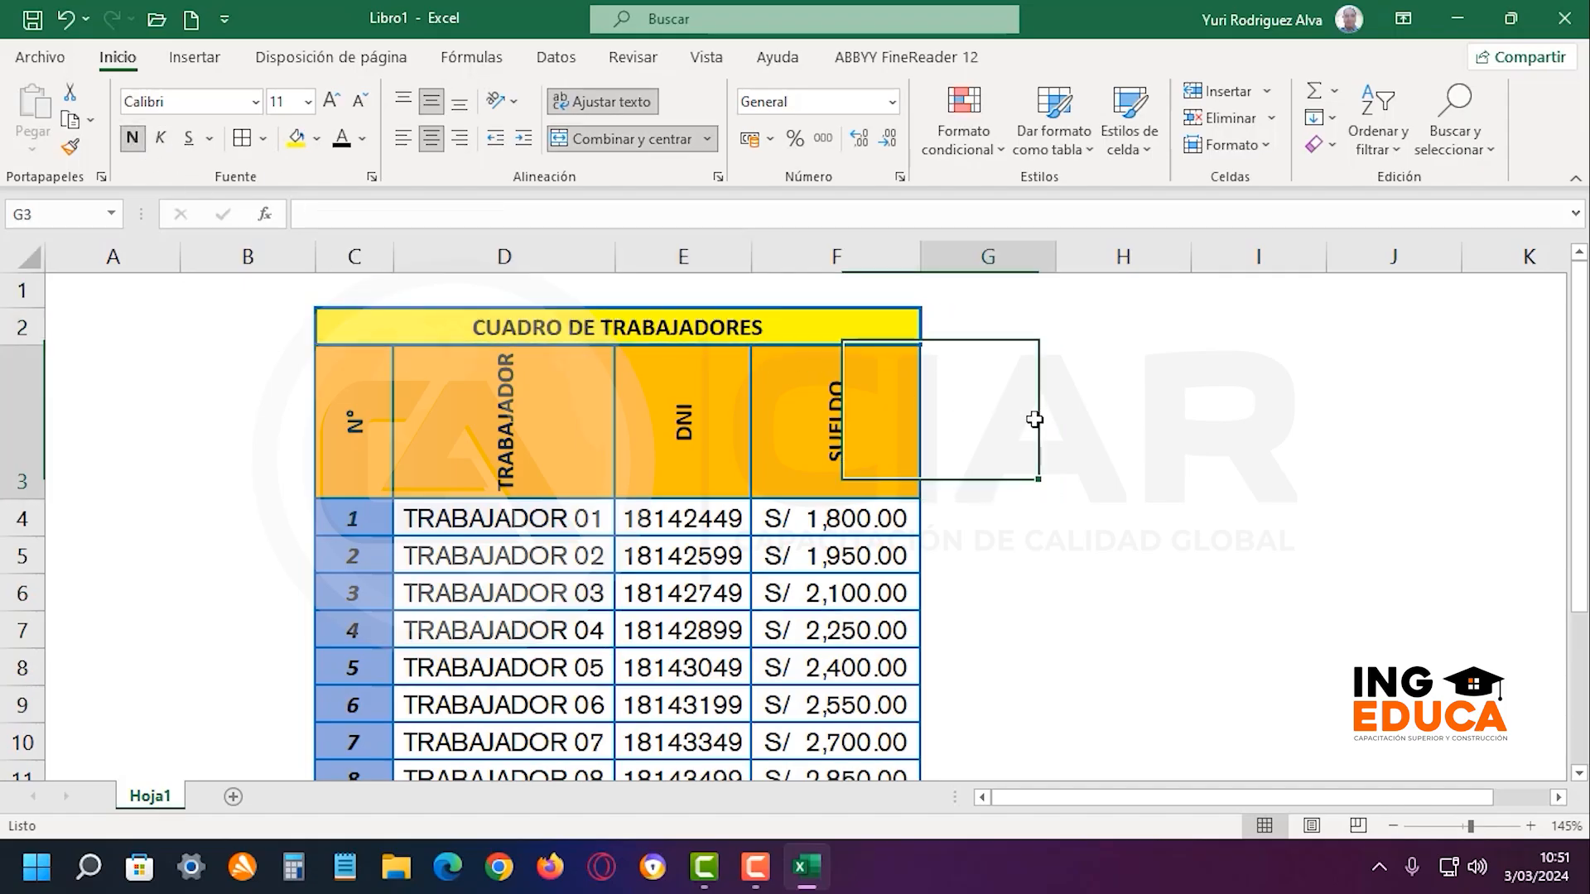
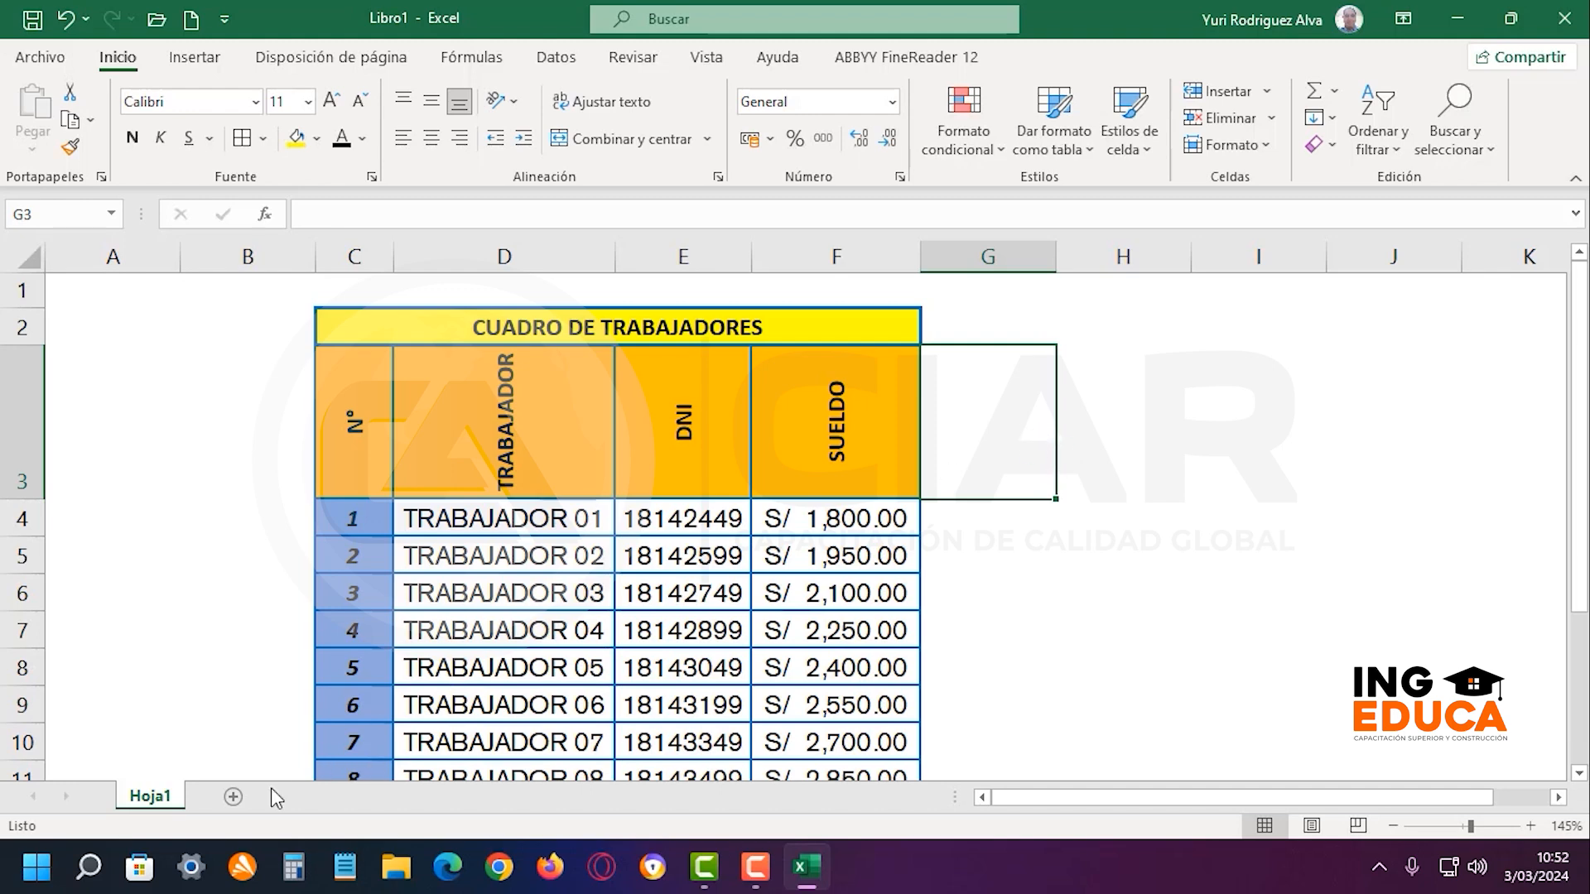
Rename the sheet Hoja1 as FORMATO 01
double_click(151, 796)
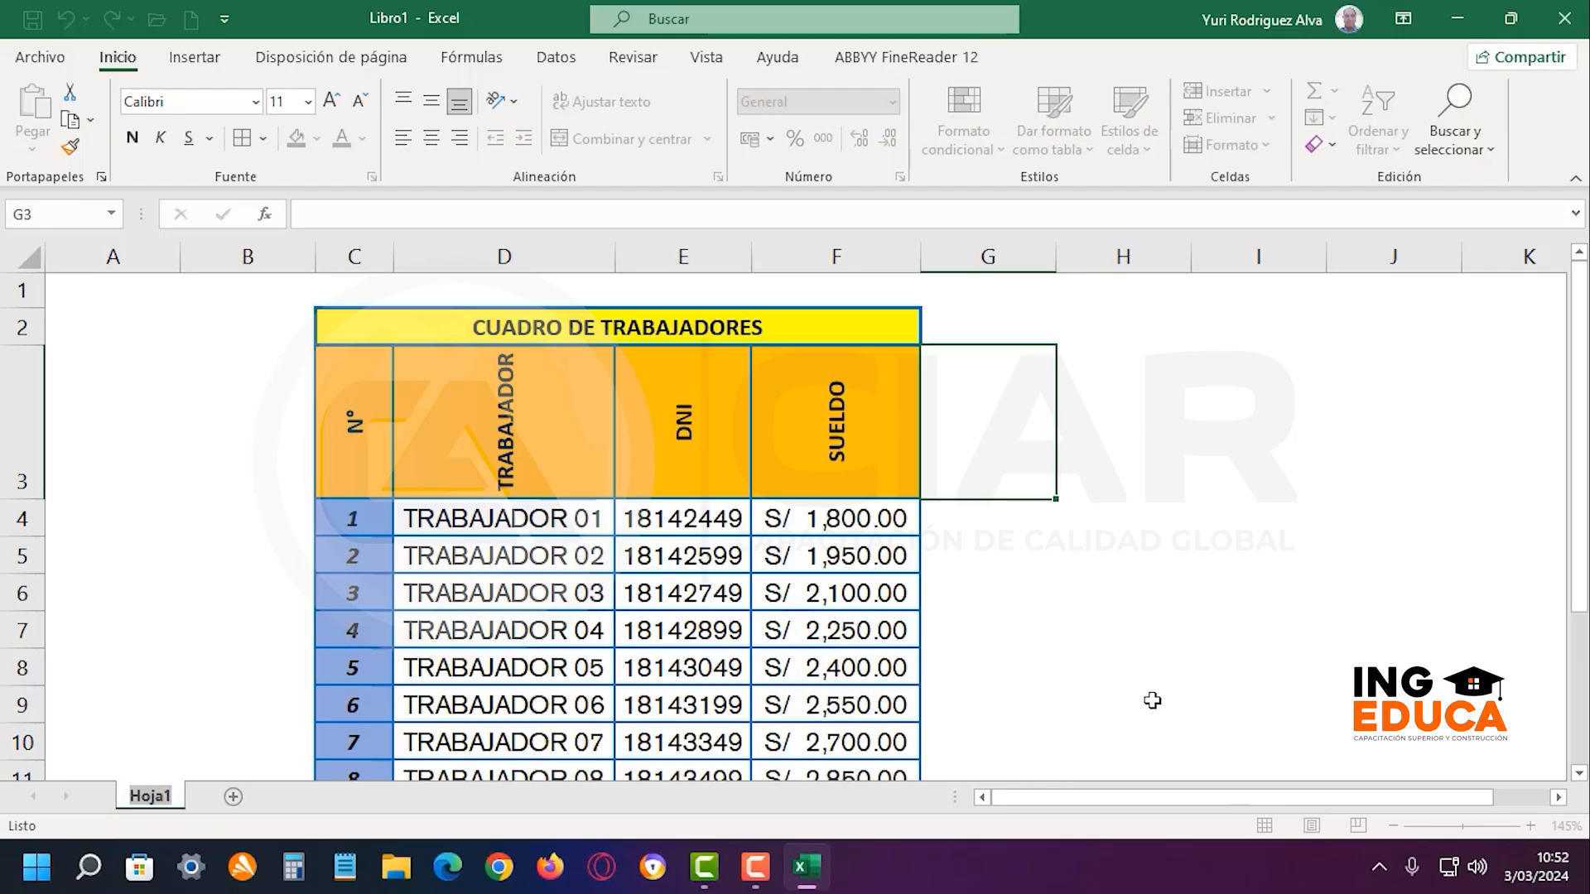
text(FPRMATO)
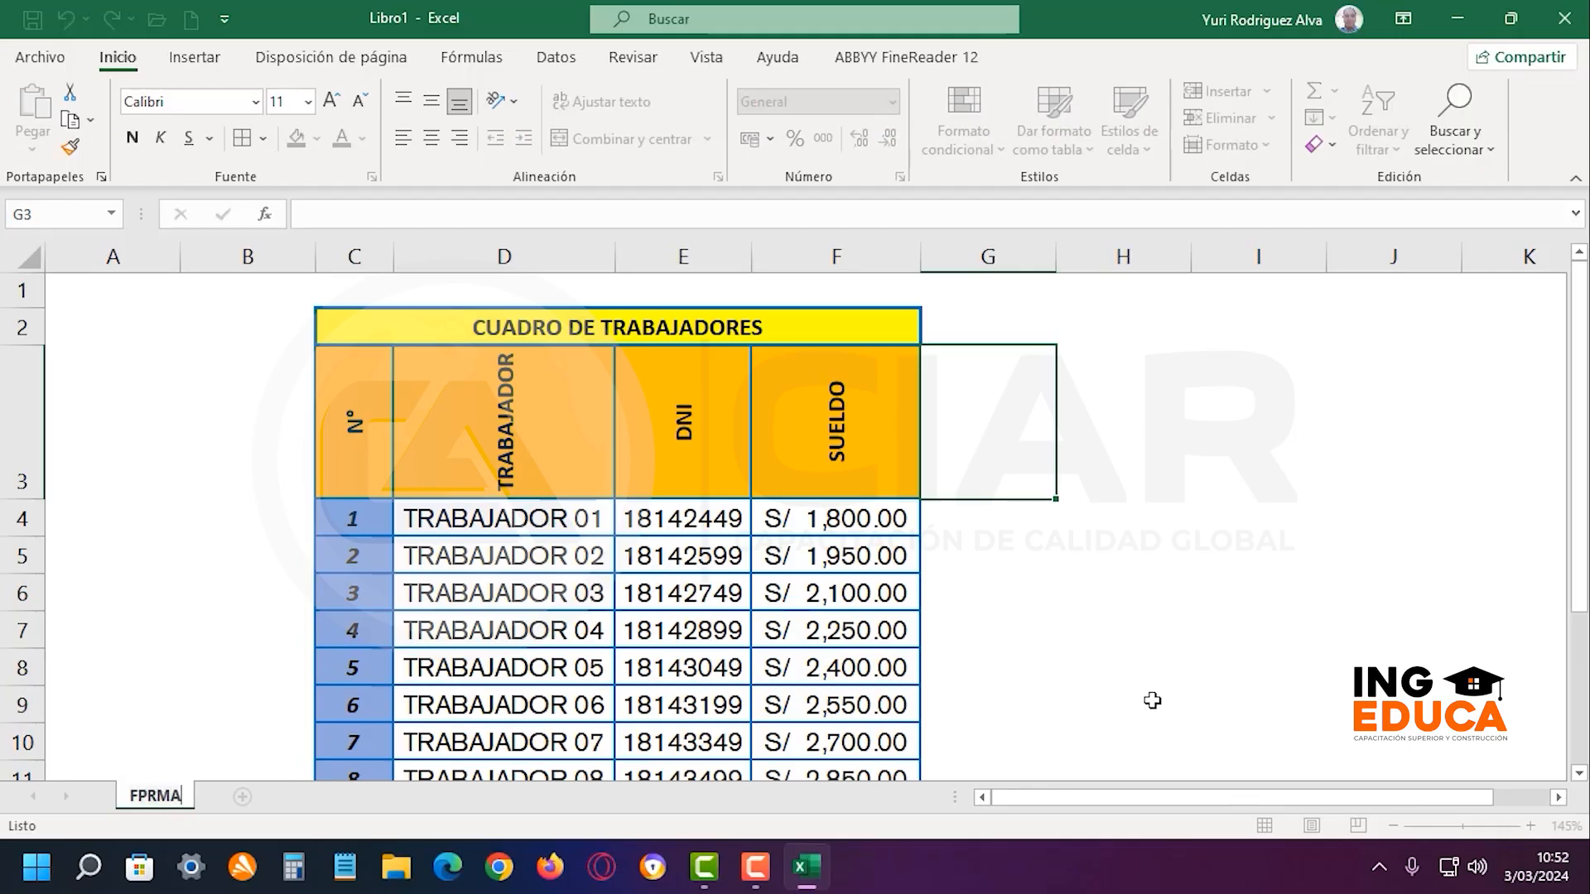
key(BackSpace)
key(BackSpace)
key(BackSpace)
key(BackSpace)
key(BackSpace)
key(BackSpace)
text(ORMATO 01)
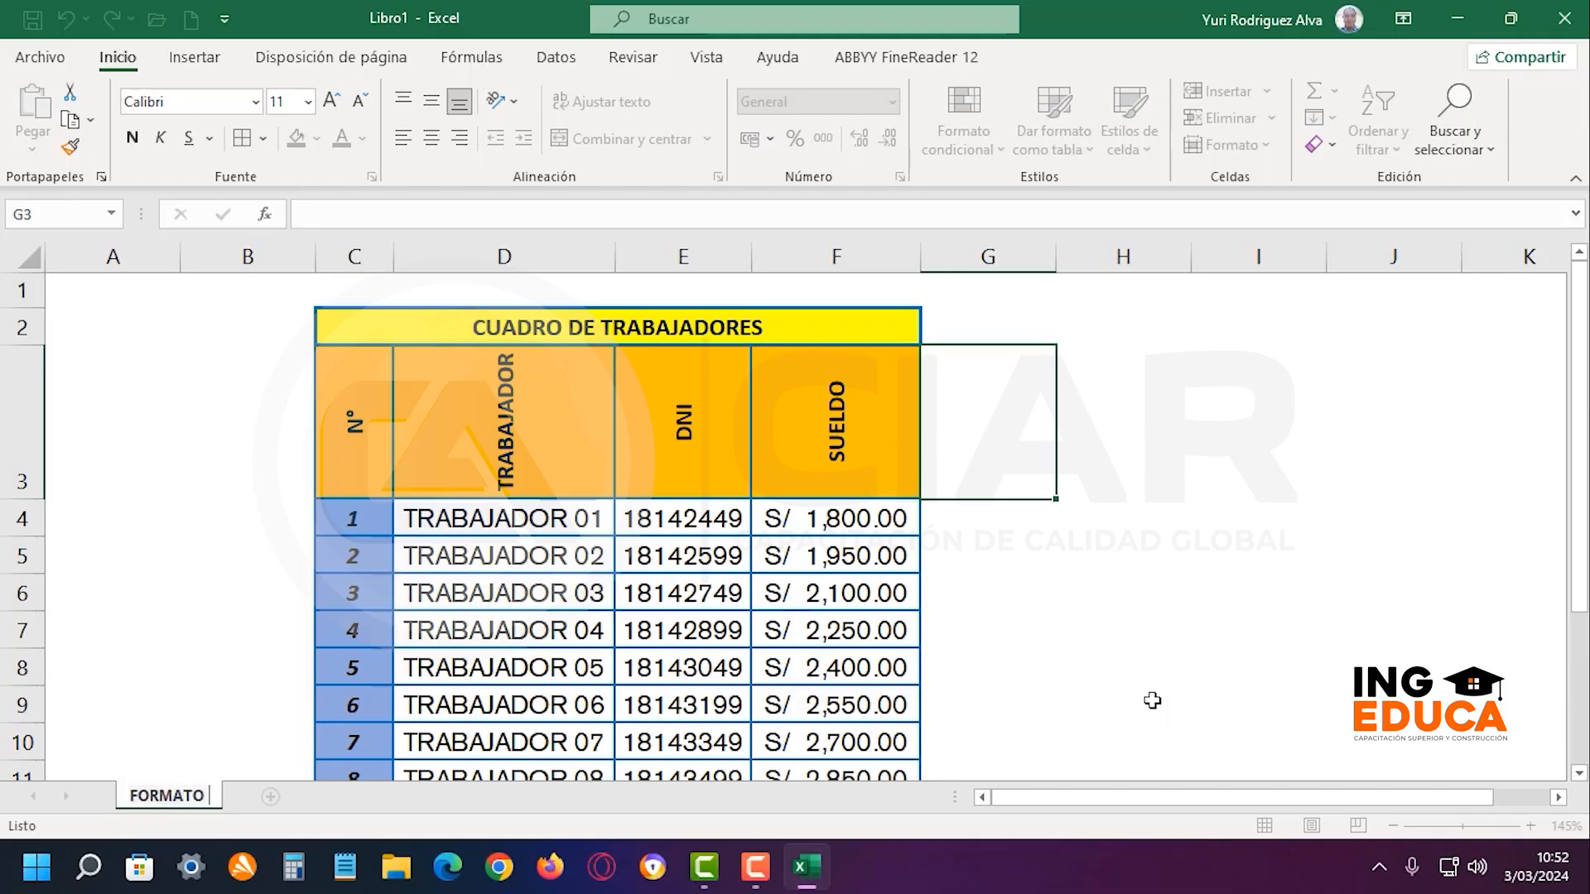
key(Return)
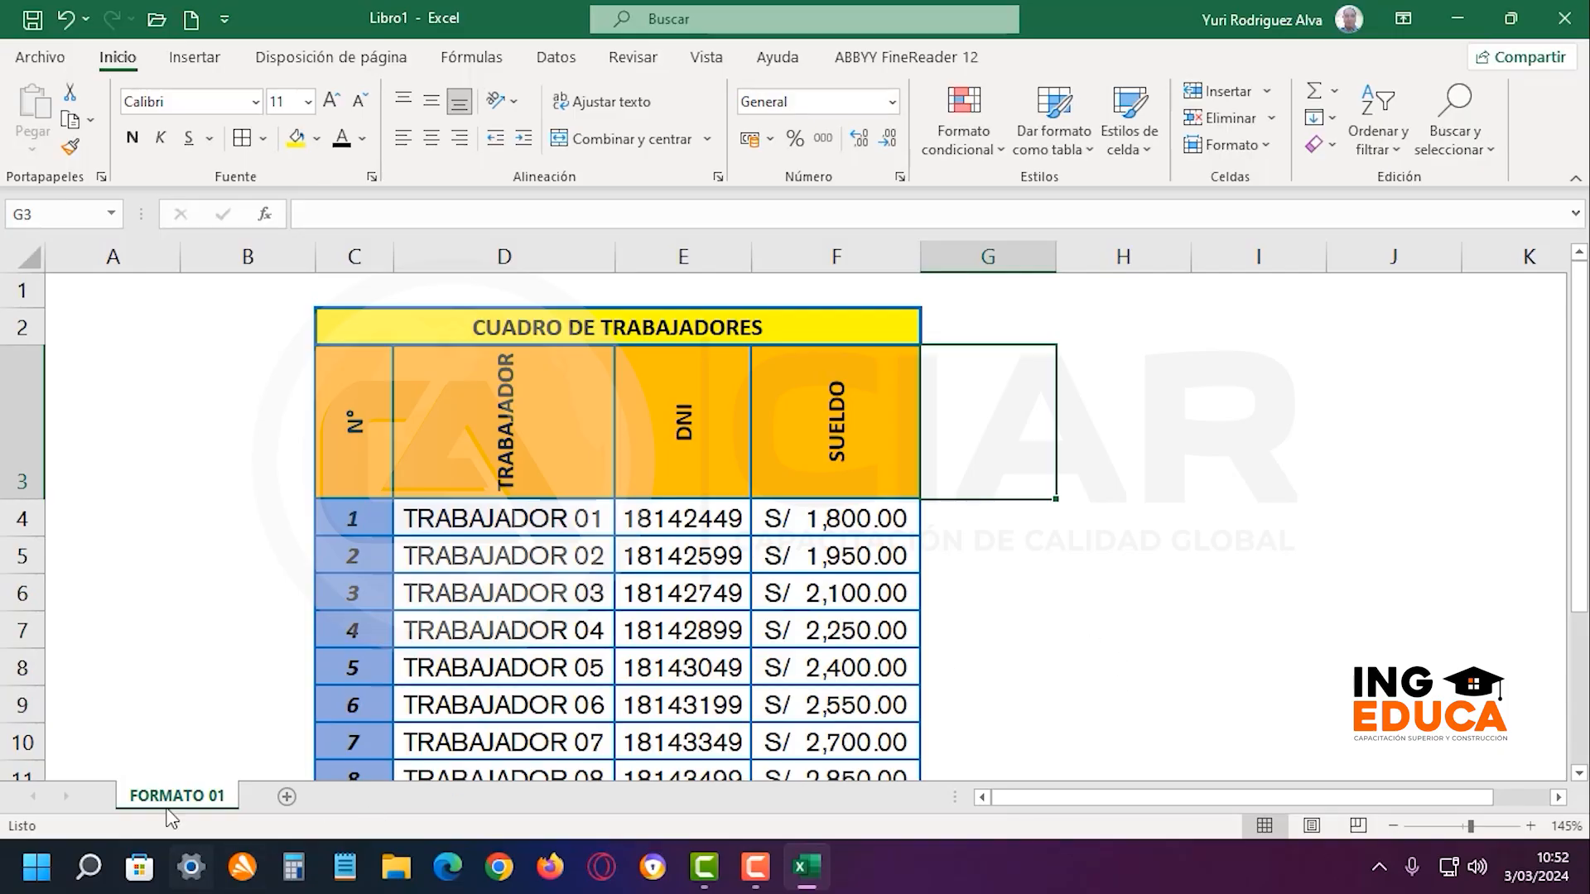
Duplicate the sheet FORMATO 01 after itself and rename the copy FORMATO 02
drag(177, 808, 247, 776)
double_click(328, 800)
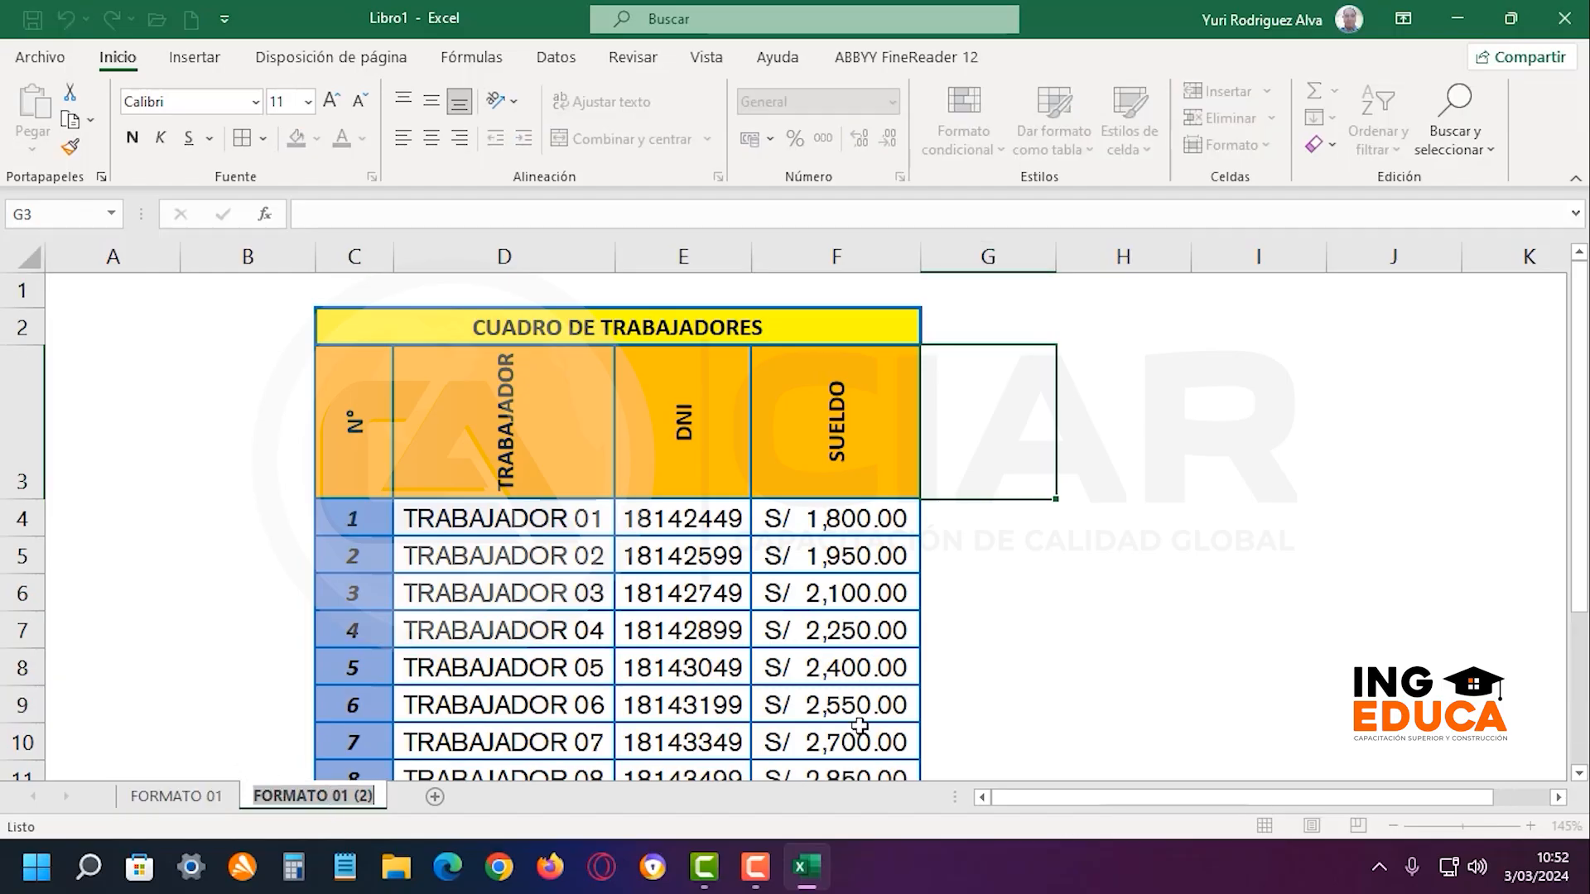
key(End)
key(BackSpace)
key(BackSpace)
key(BackSpace)
key(BackSpace)
key(BackSpace)
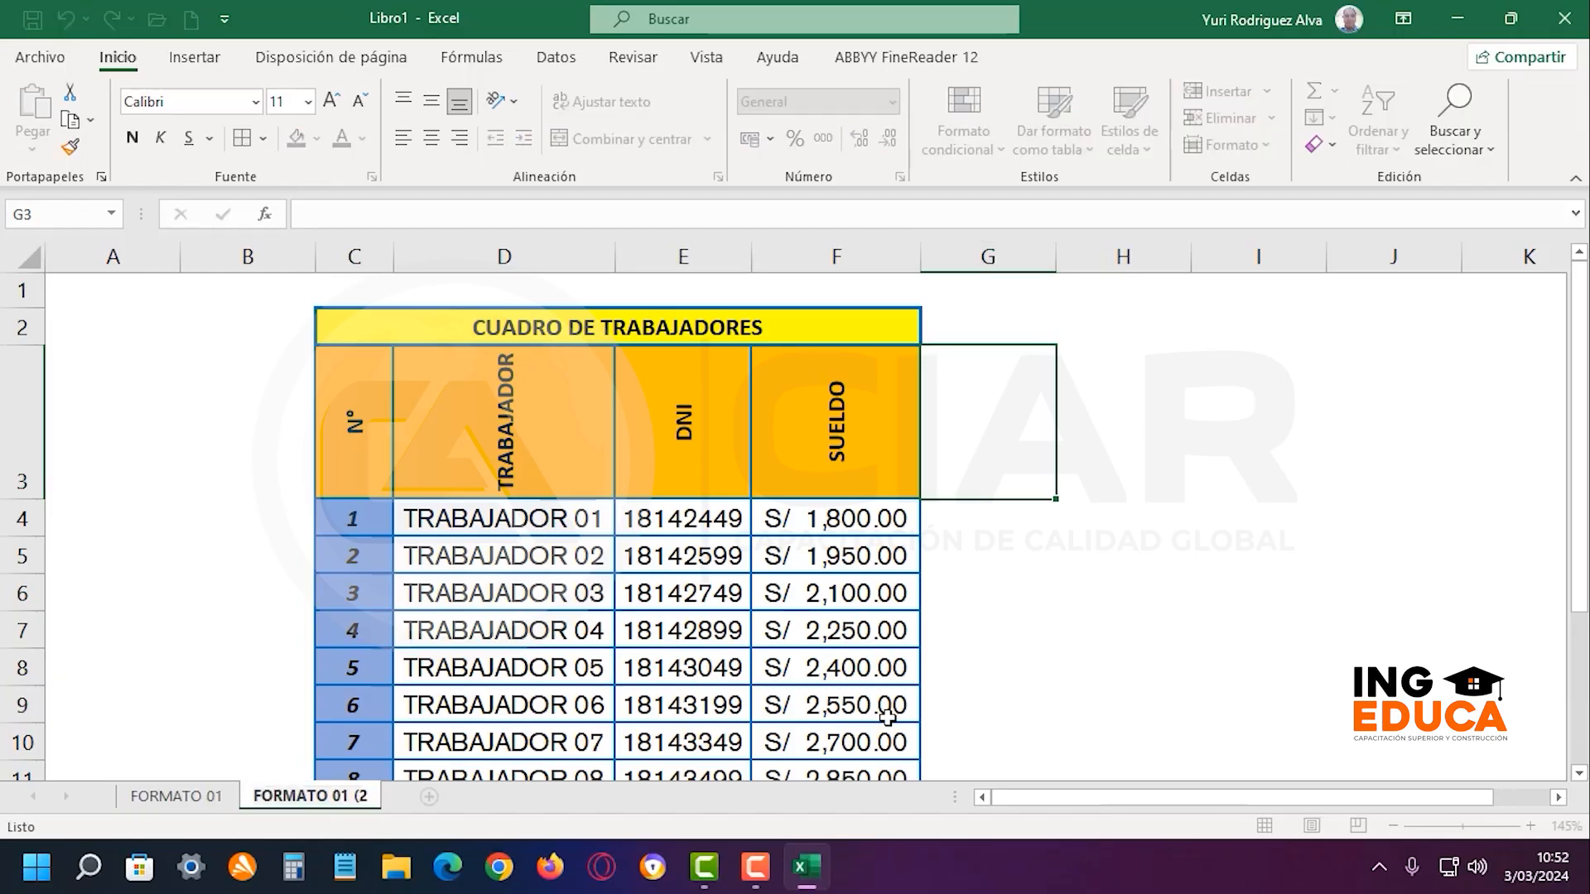
text(2)
key(Return)
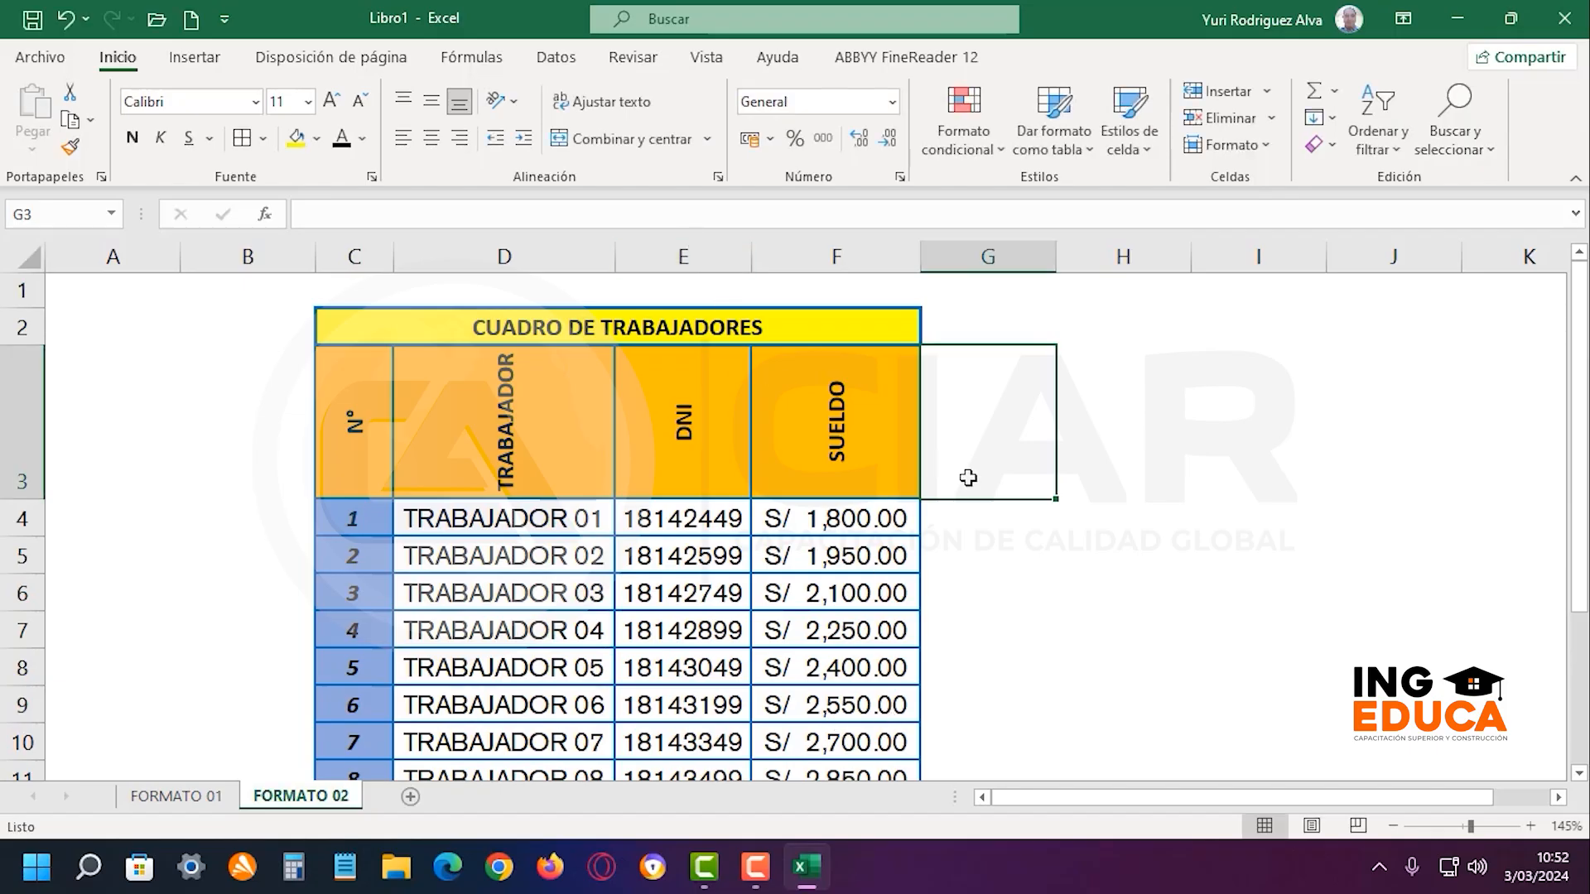
Select the worker table C2:F13 on FORMATO 02 and look at the available predefined cell styles
drag(1578, 327, 1578, 352)
scroll(1080, 526, down, 2)
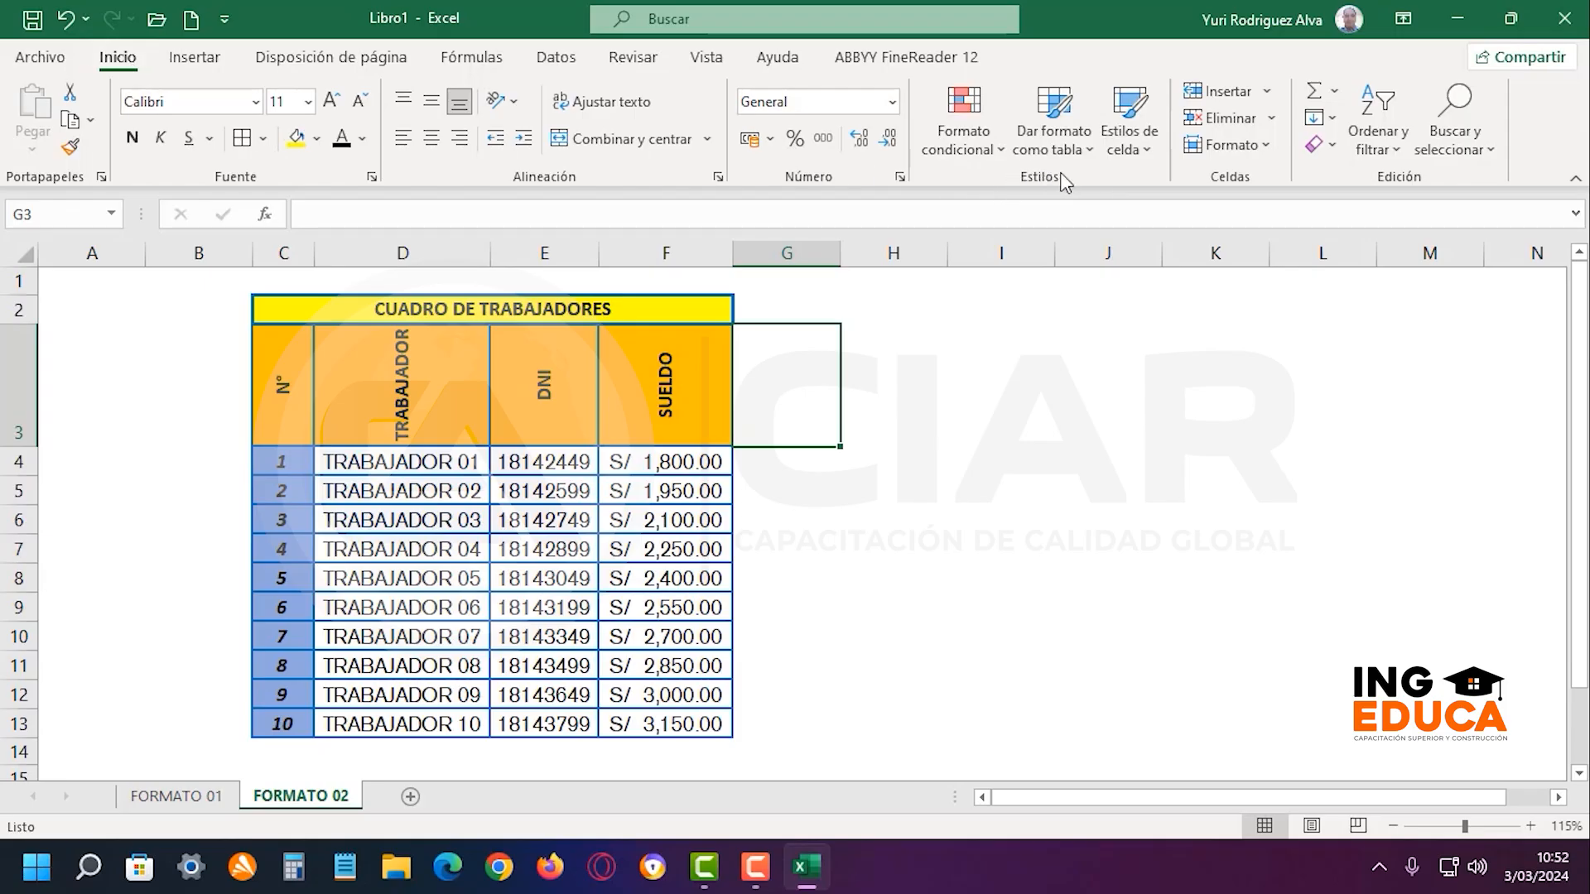
click(1278, 146)
click(1287, 59)
click(974, 412)
drag(551, 313, 507, 728)
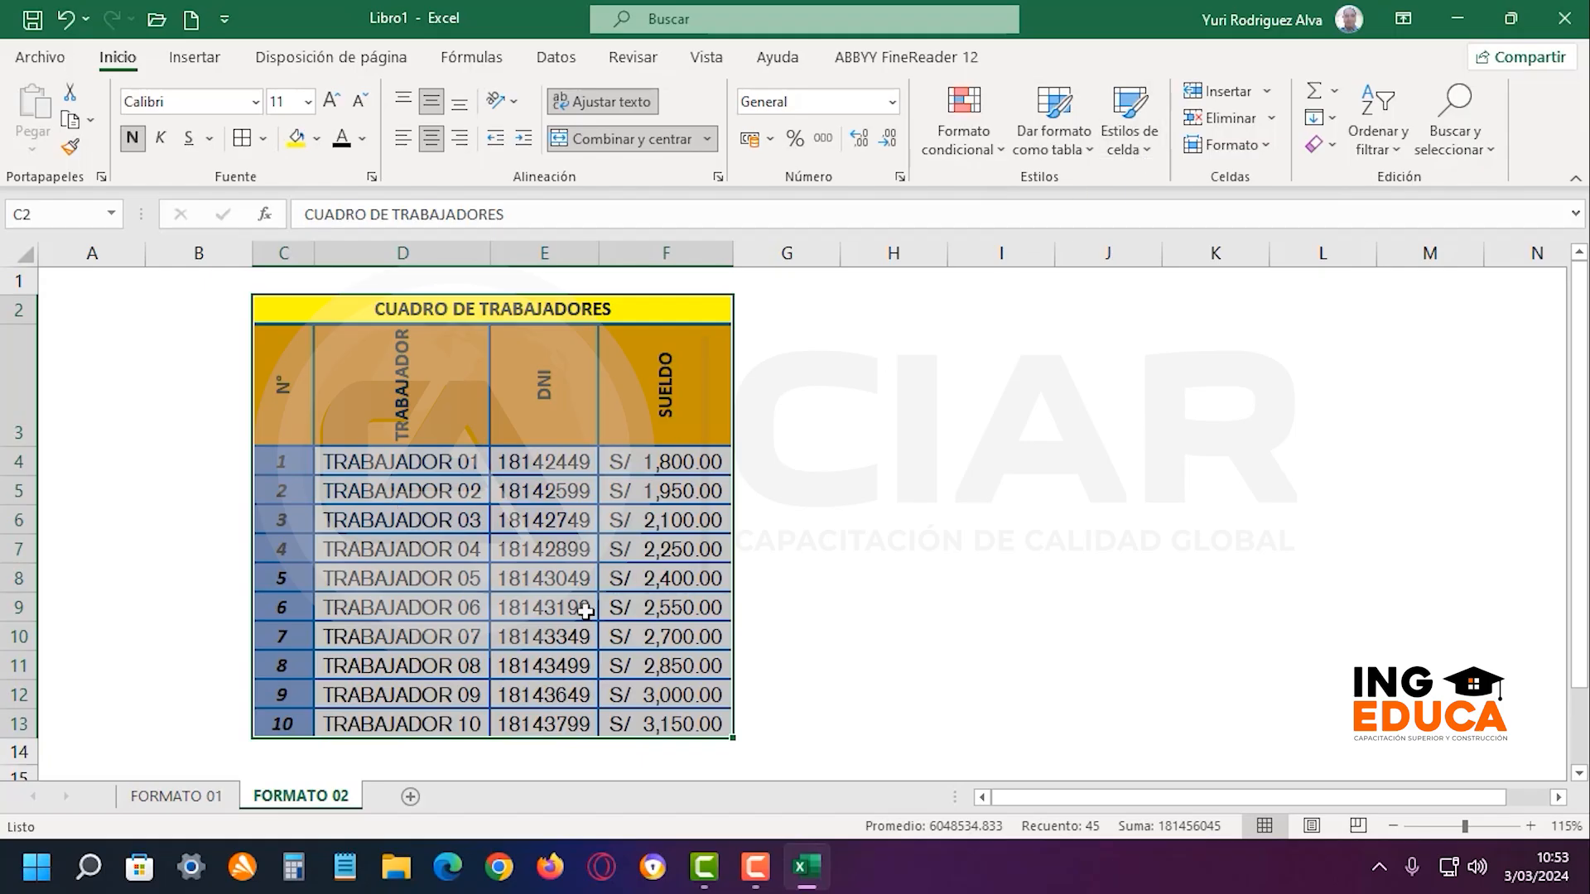
click(1093, 144)
click(1095, 147)
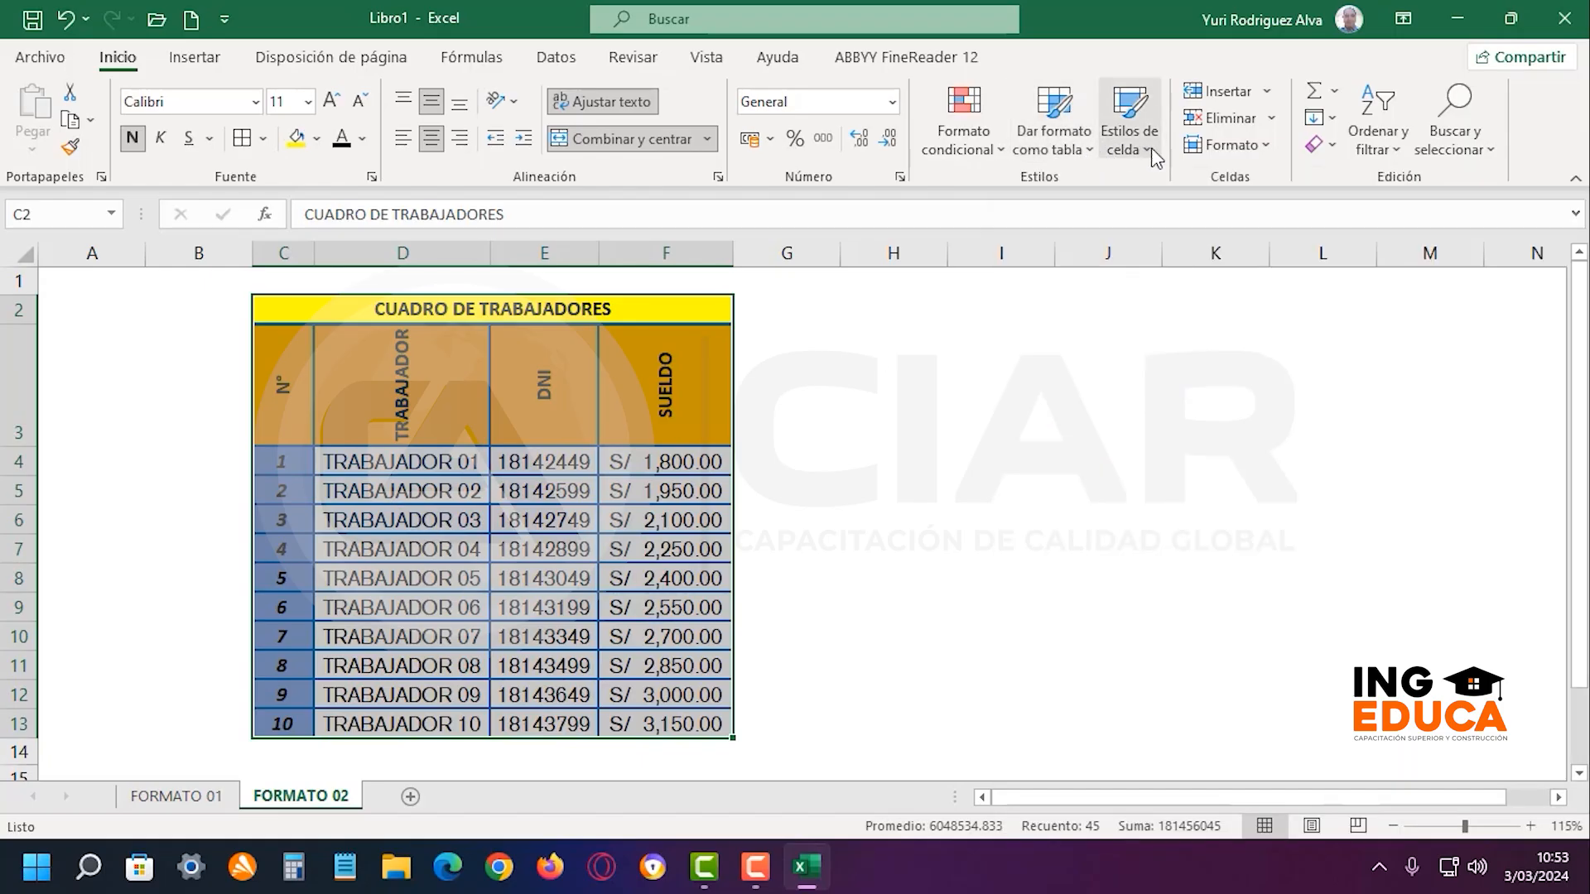
click(1153, 147)
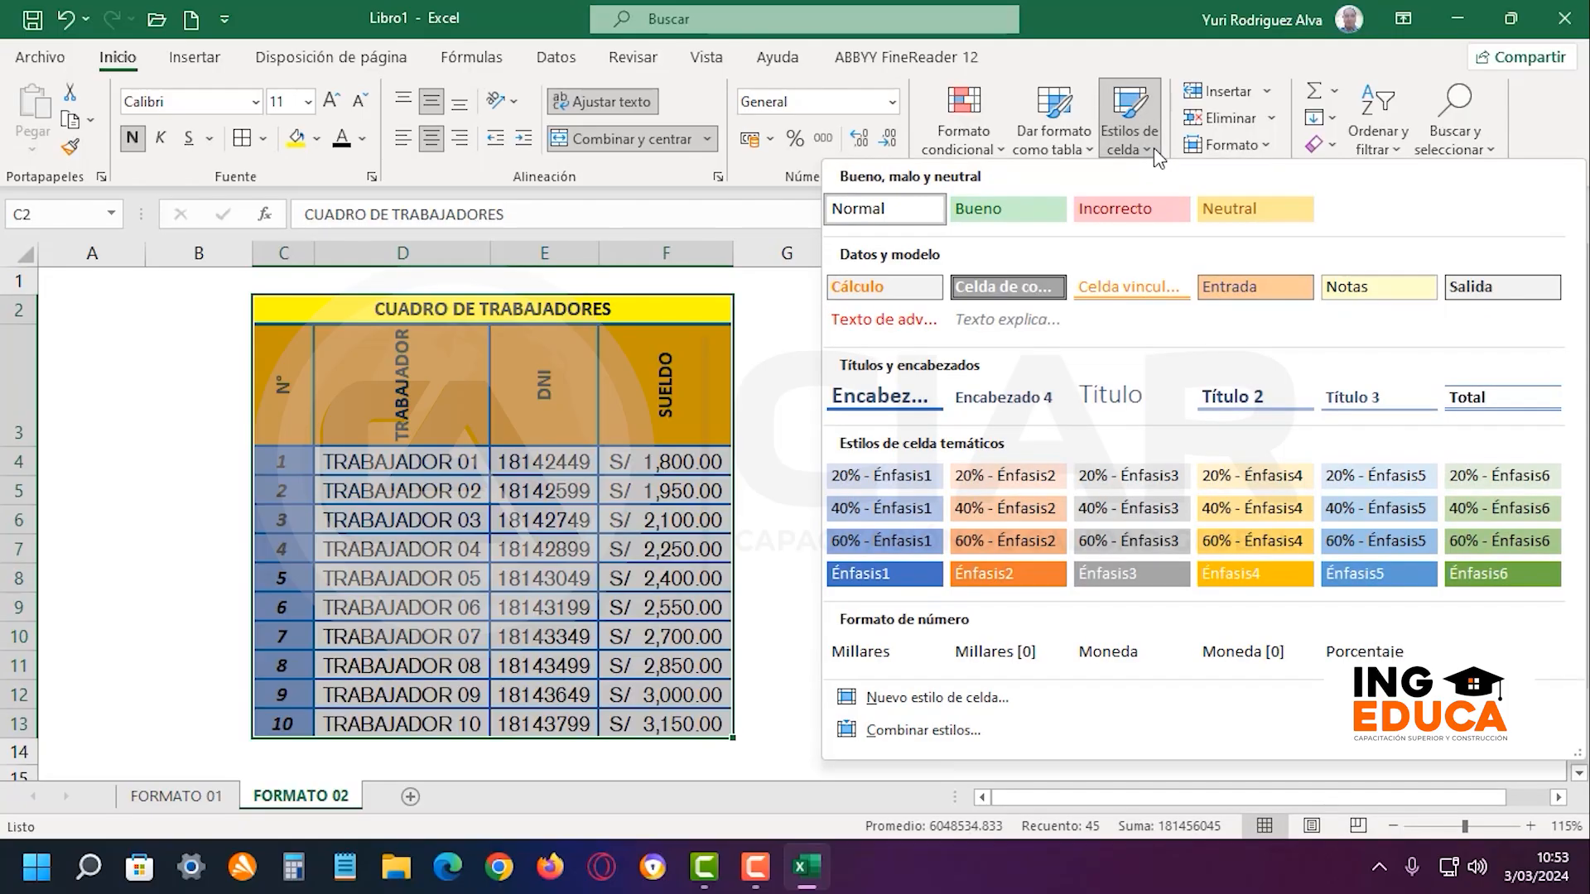
click(1155, 148)
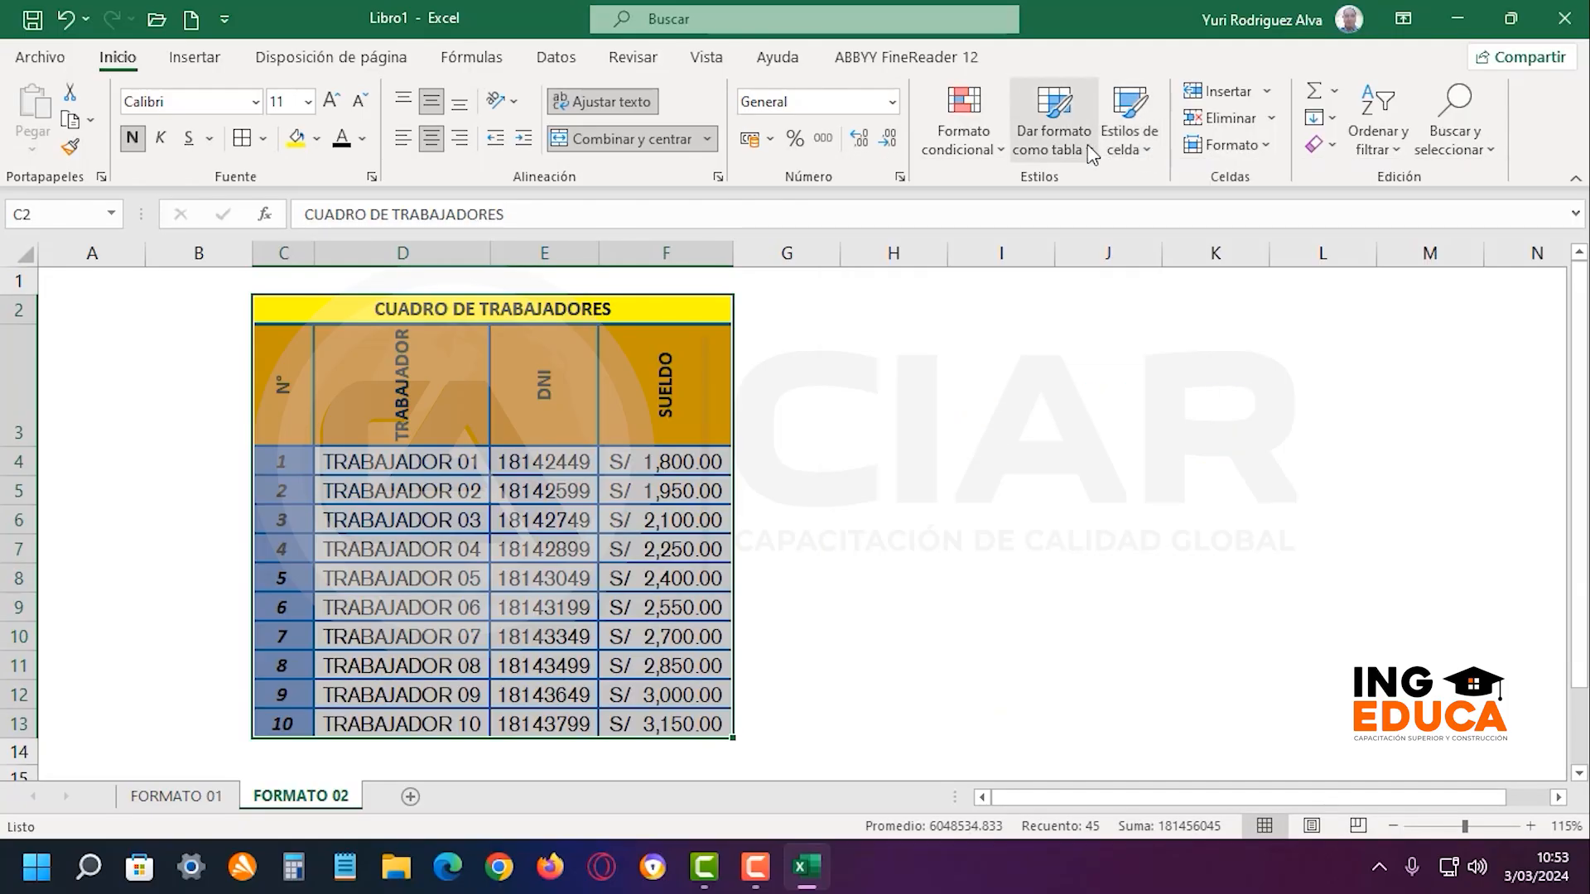
Reselect the worker table C2:F13 and look through the light, medium and dark table styles without applying one
click(887, 432)
drag(604, 313, 580, 733)
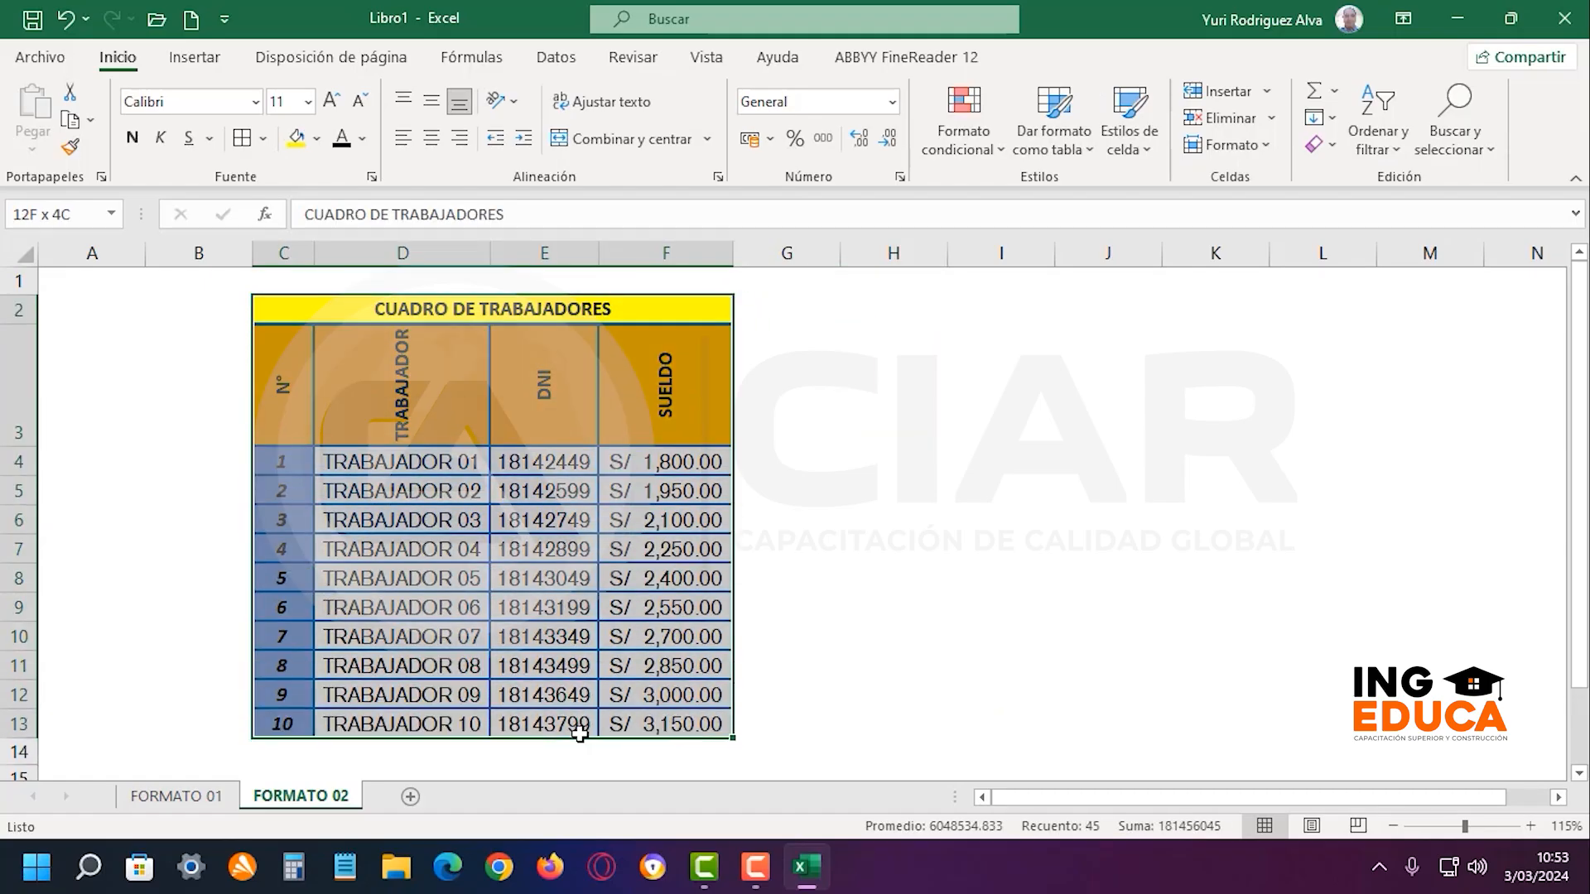
click(1088, 147)
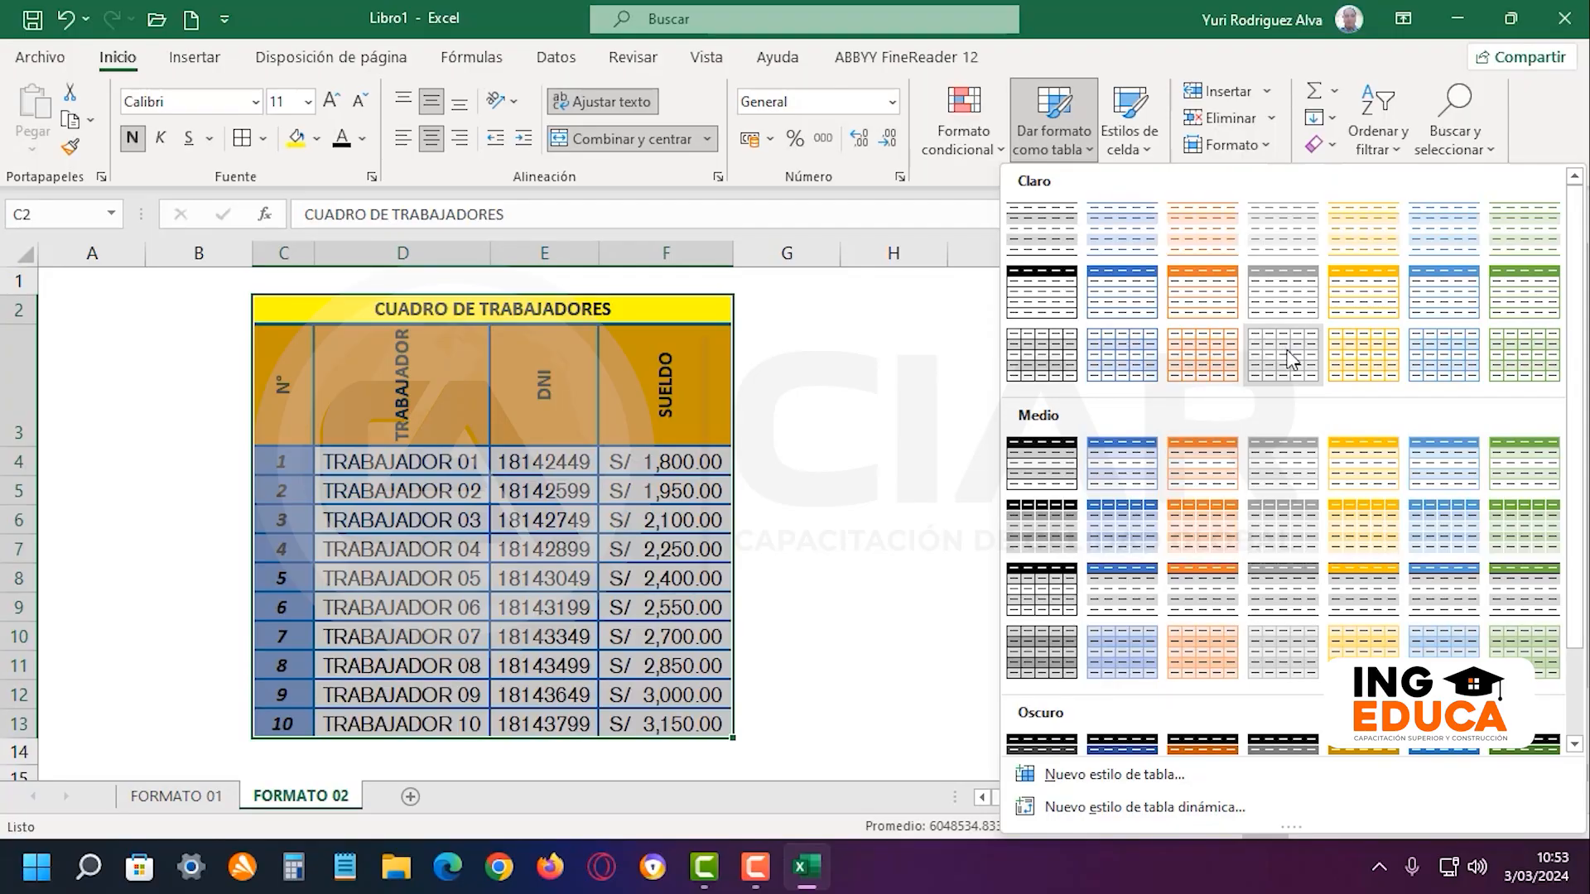
scroll(1290, 361, down, 2)
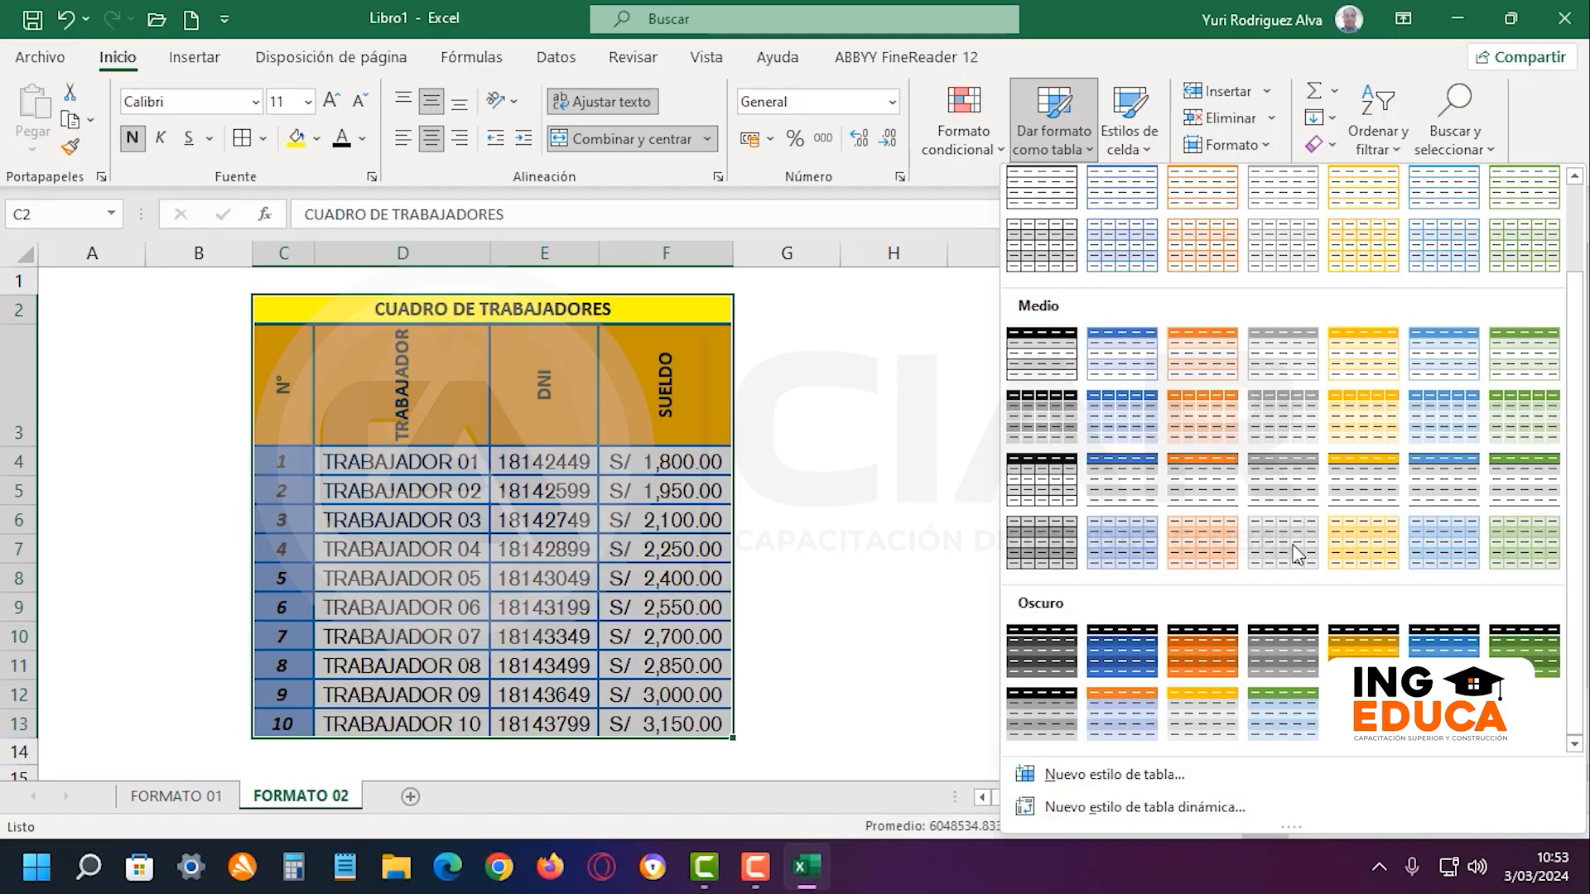
scroll(1341, 341, up, 2)
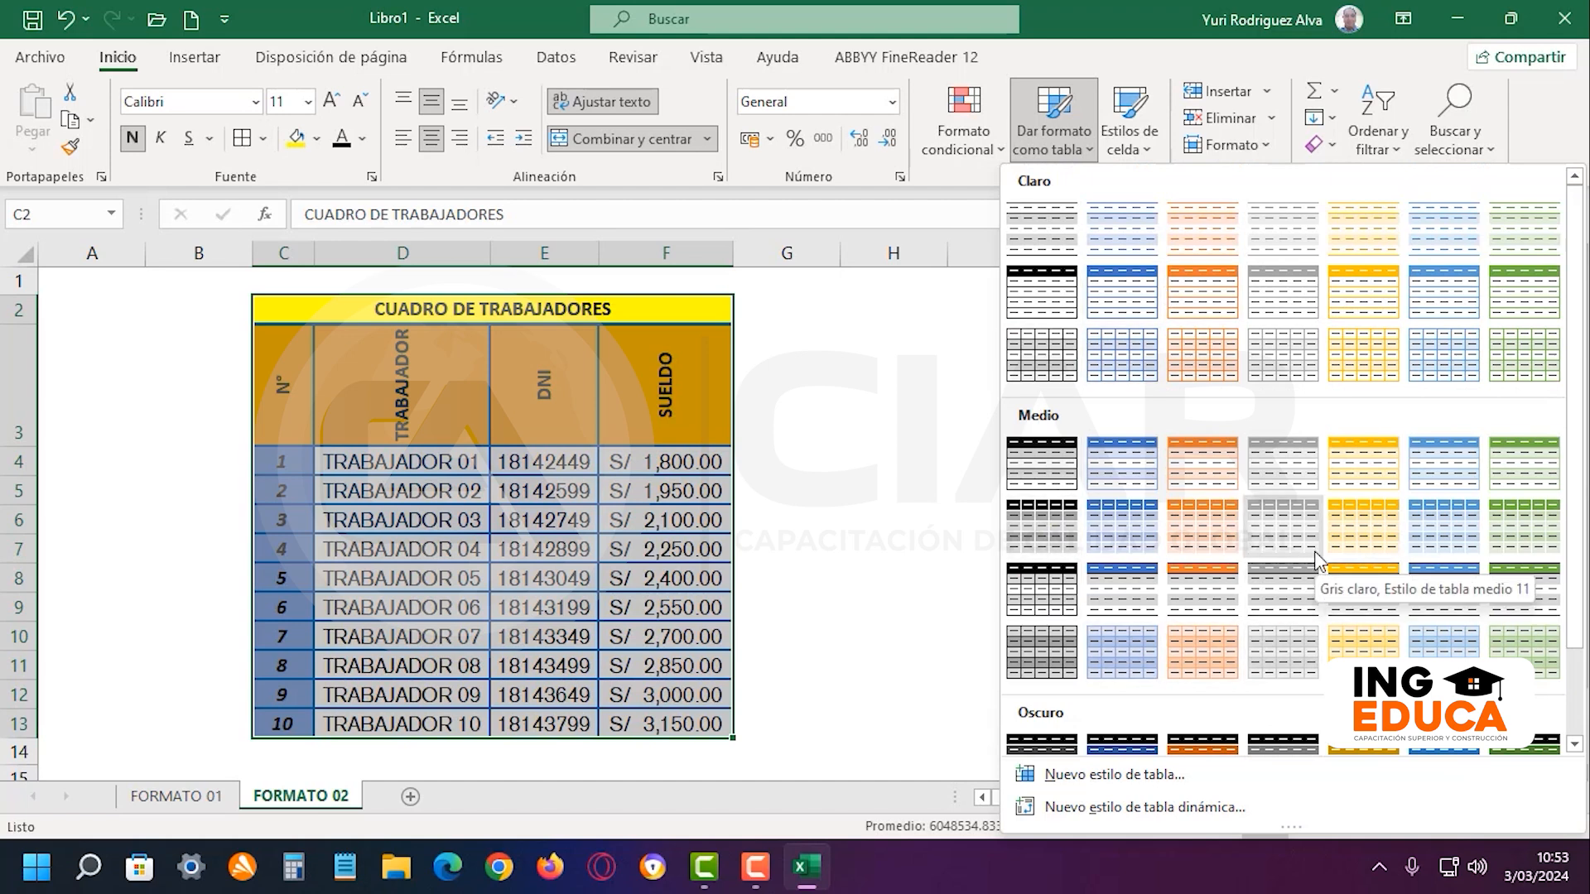
click(885, 472)
click(884, 468)
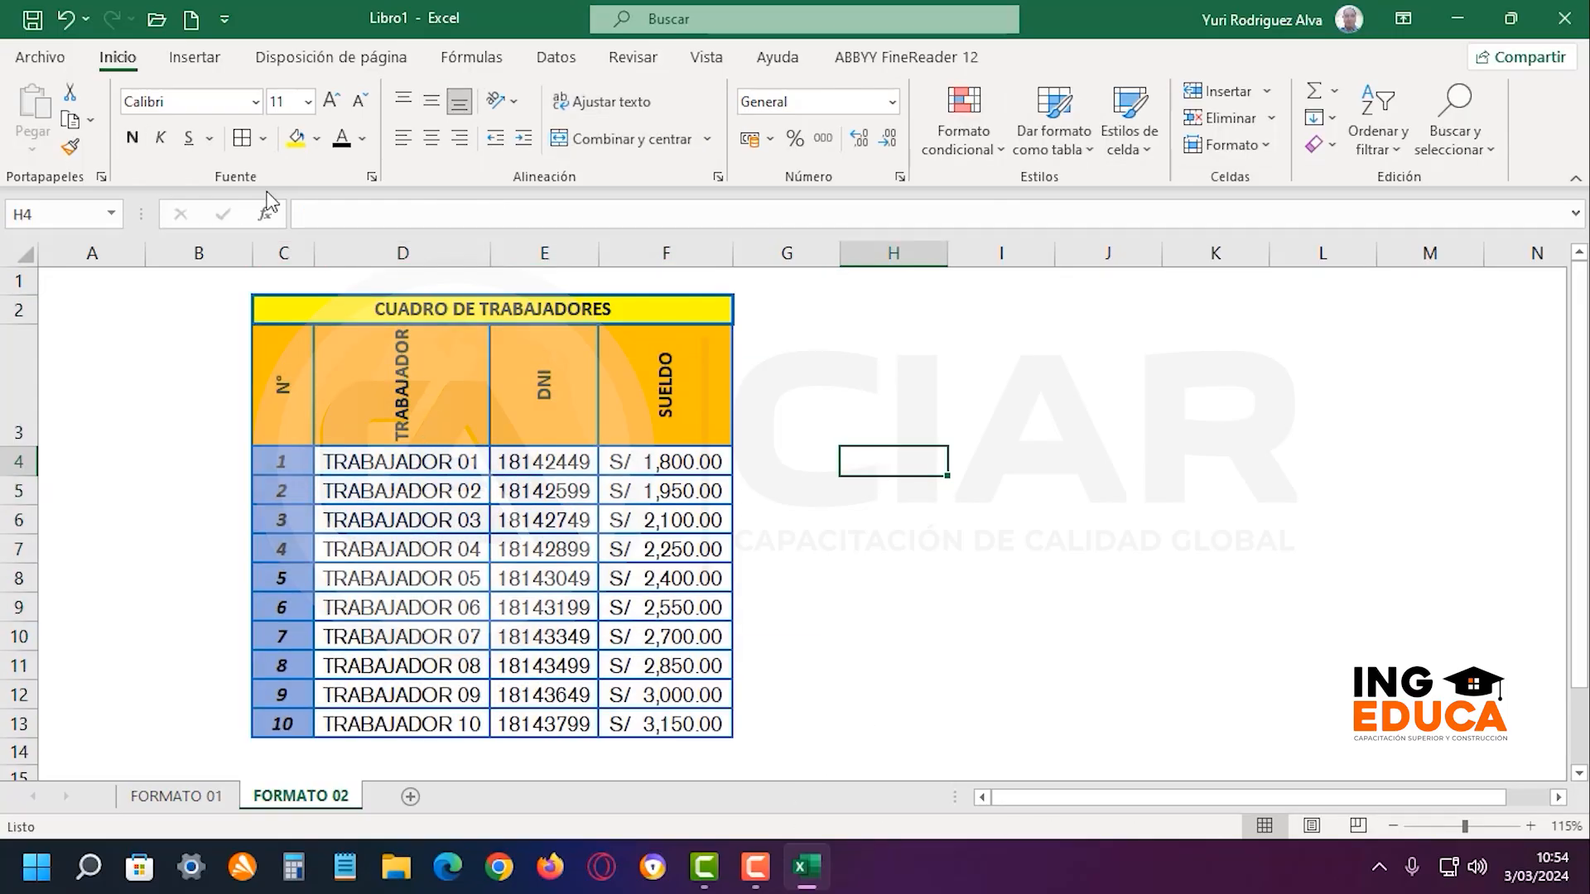
Collapse the ribbon to give the FORMATO 02 worksheet more room
double_click(104, 62)
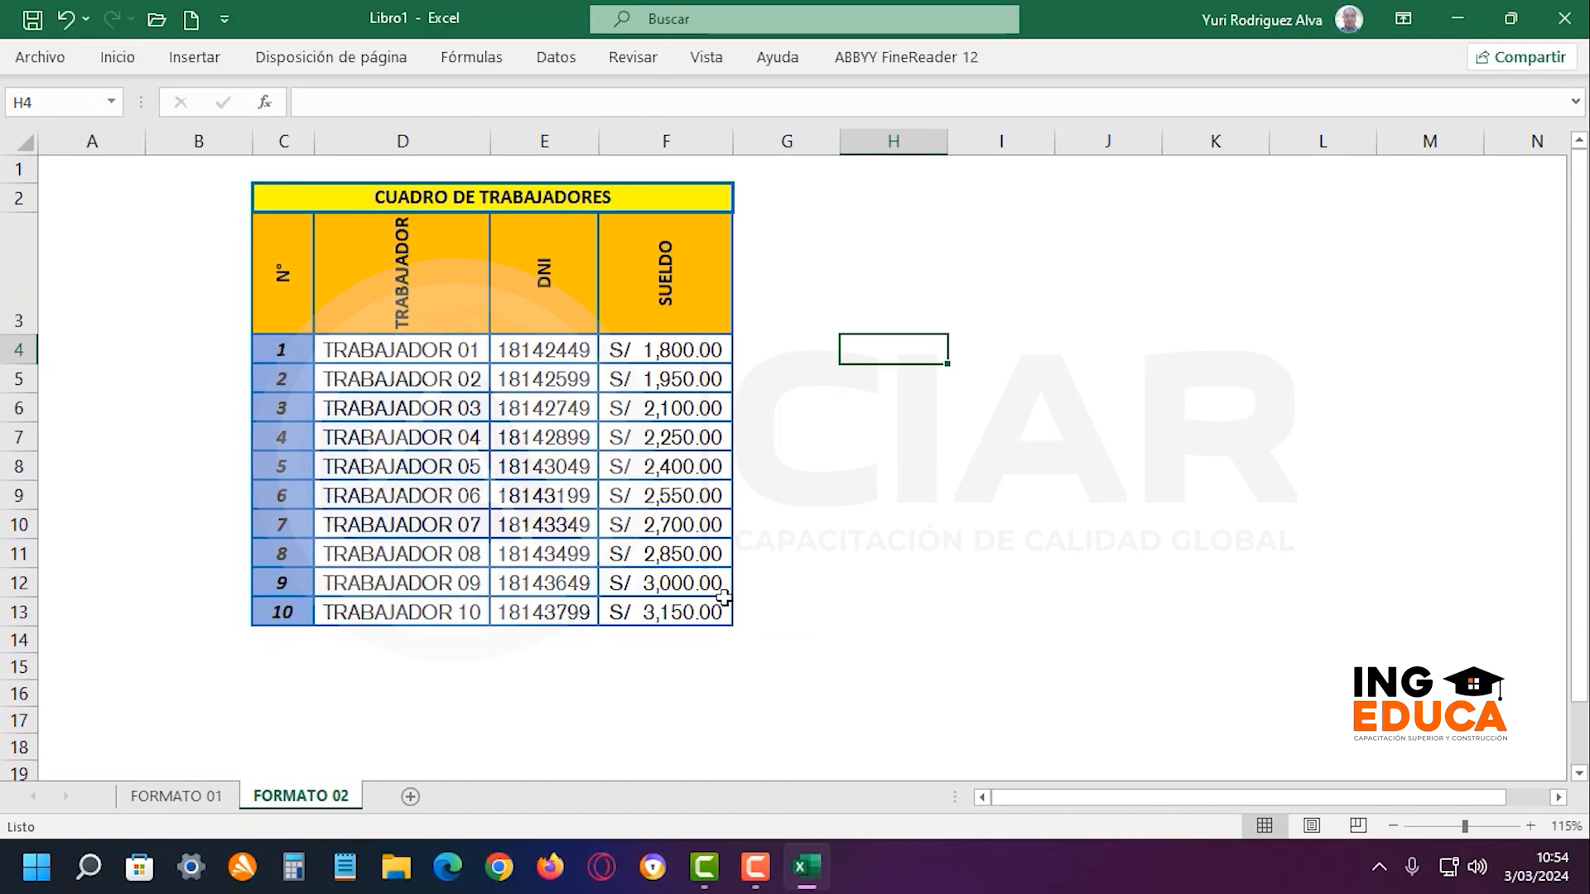
click(1044, 425)
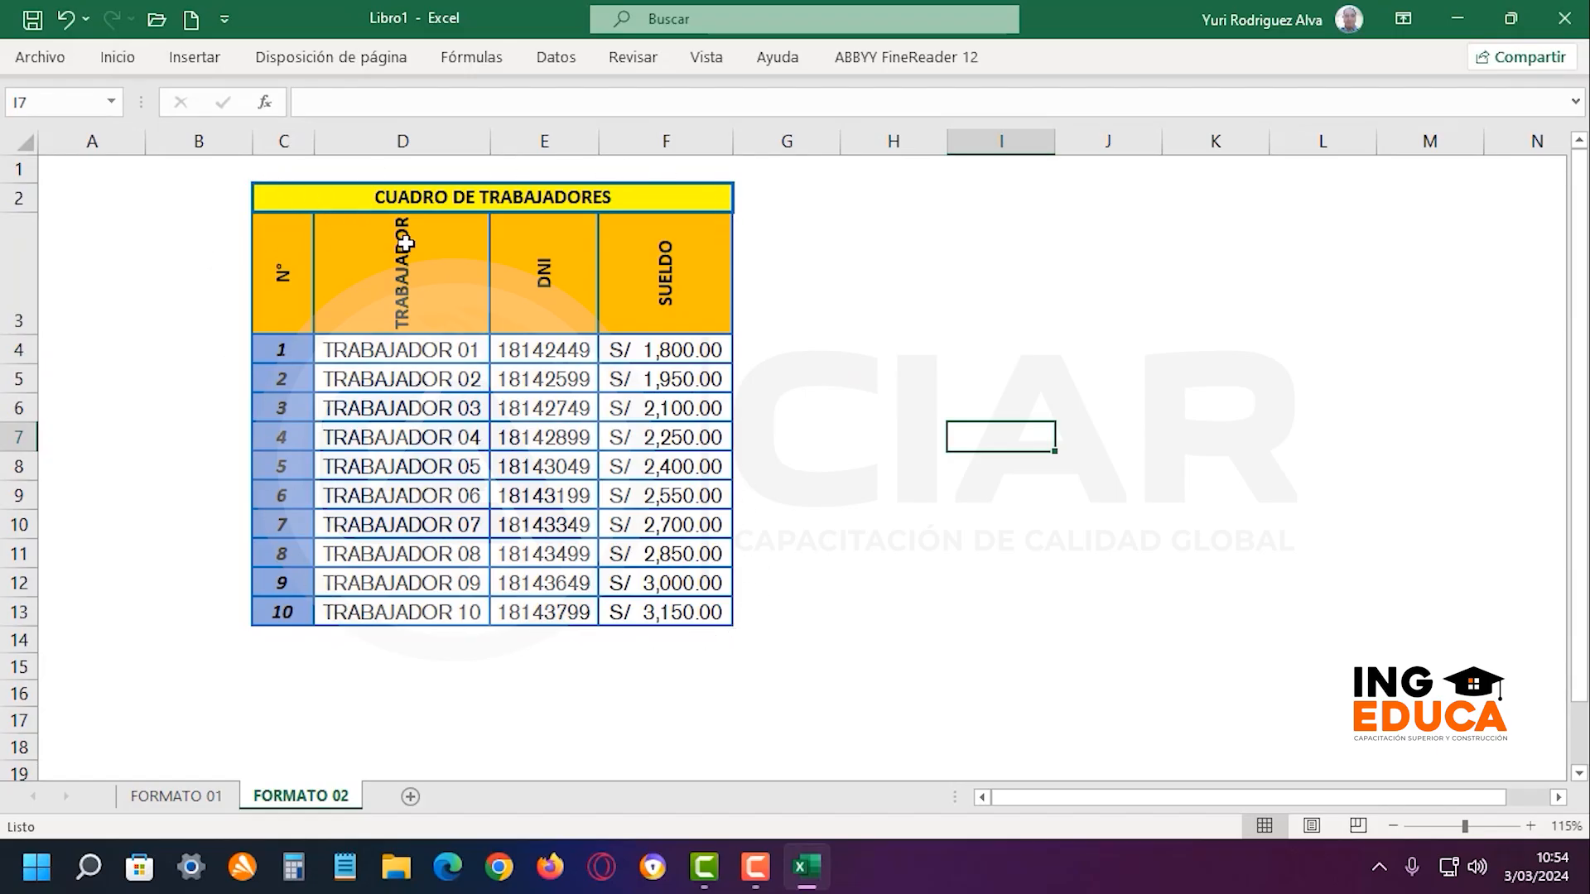
click(961, 329)
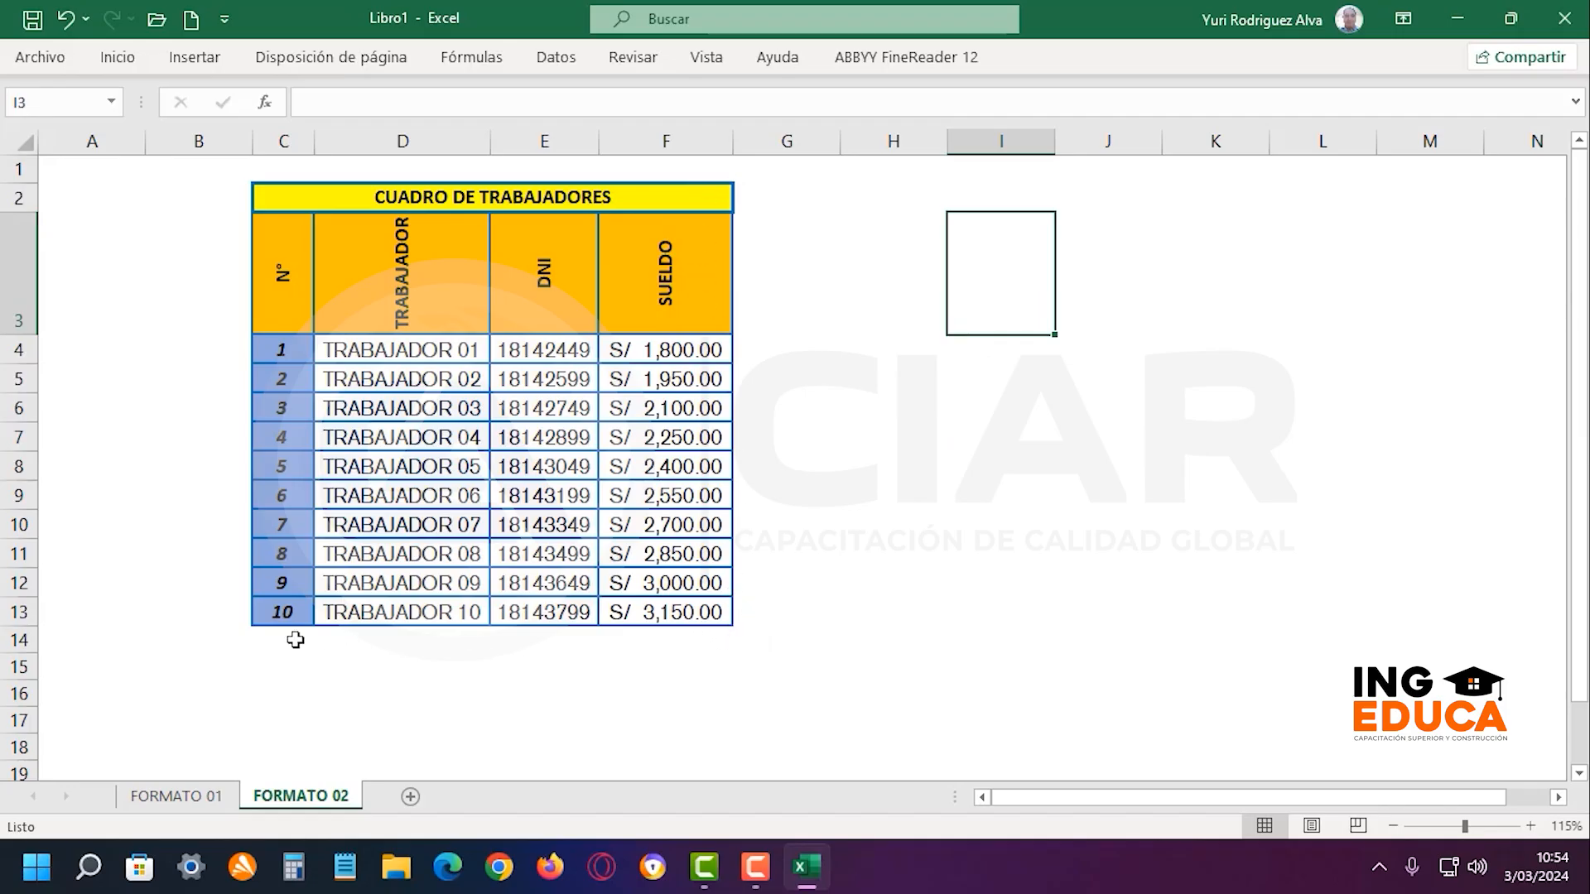
click(1468, 512)
click(955, 638)
drag(517, 209, 846, 527)
click(846, 527)
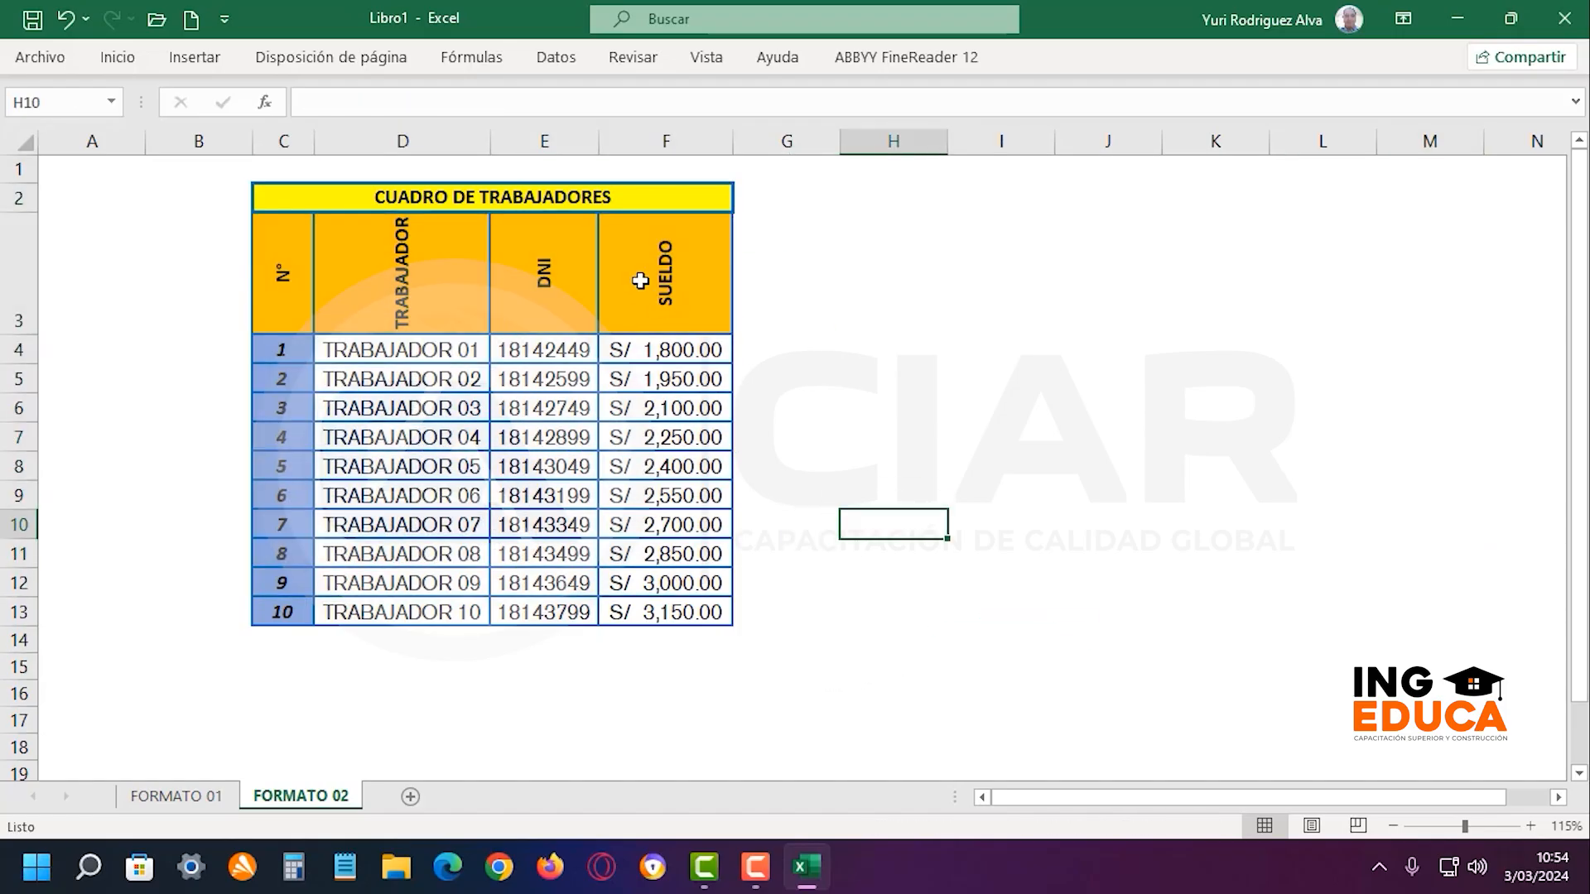
drag(613, 203, 611, 605)
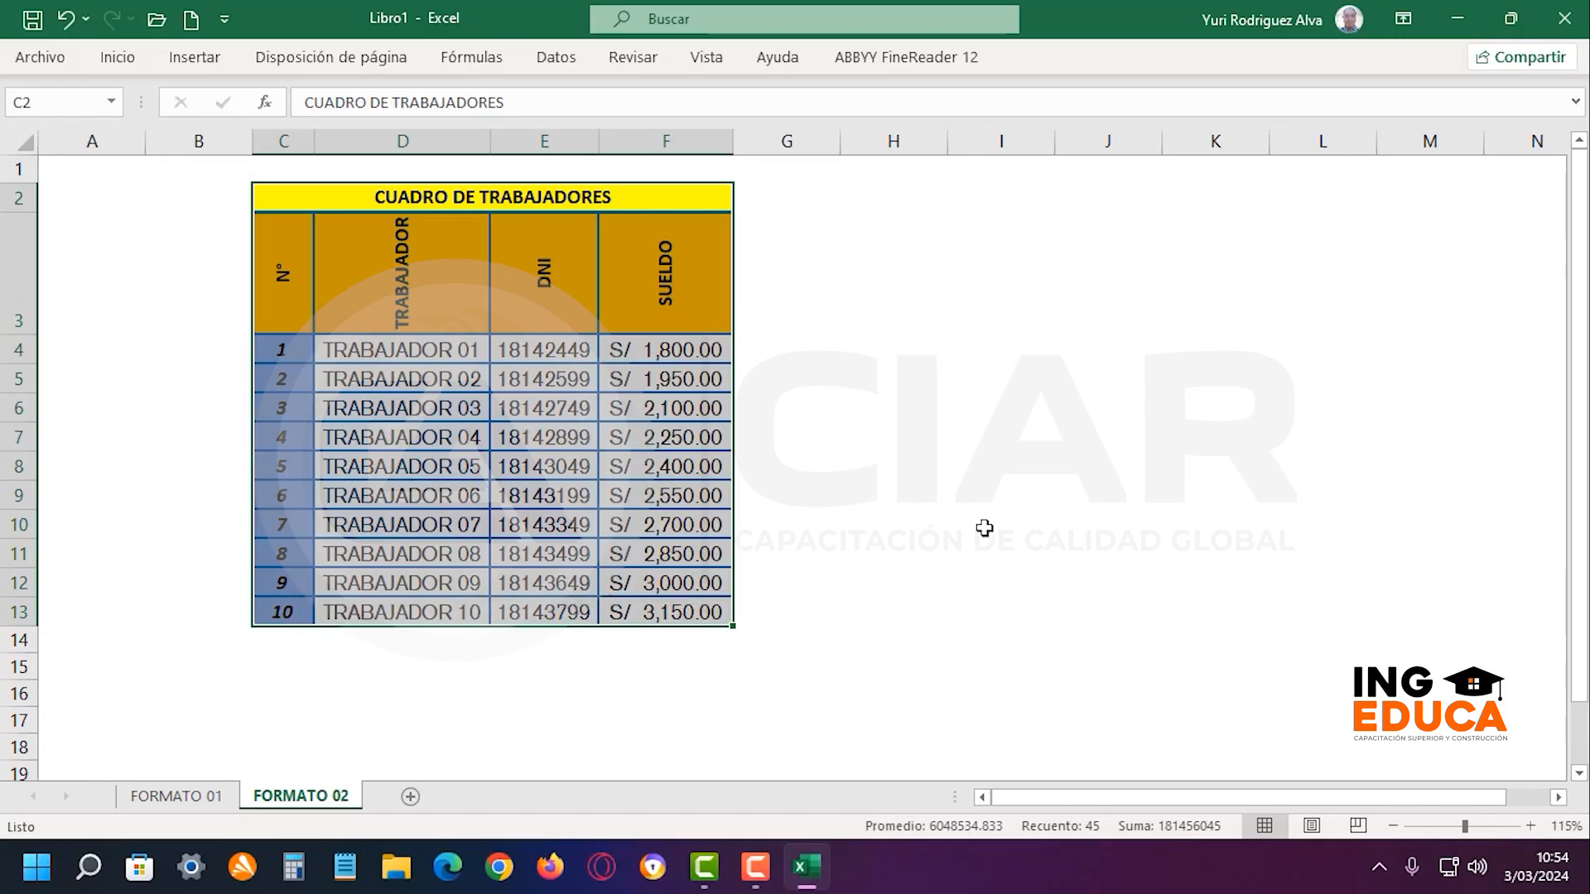
click(1191, 524)
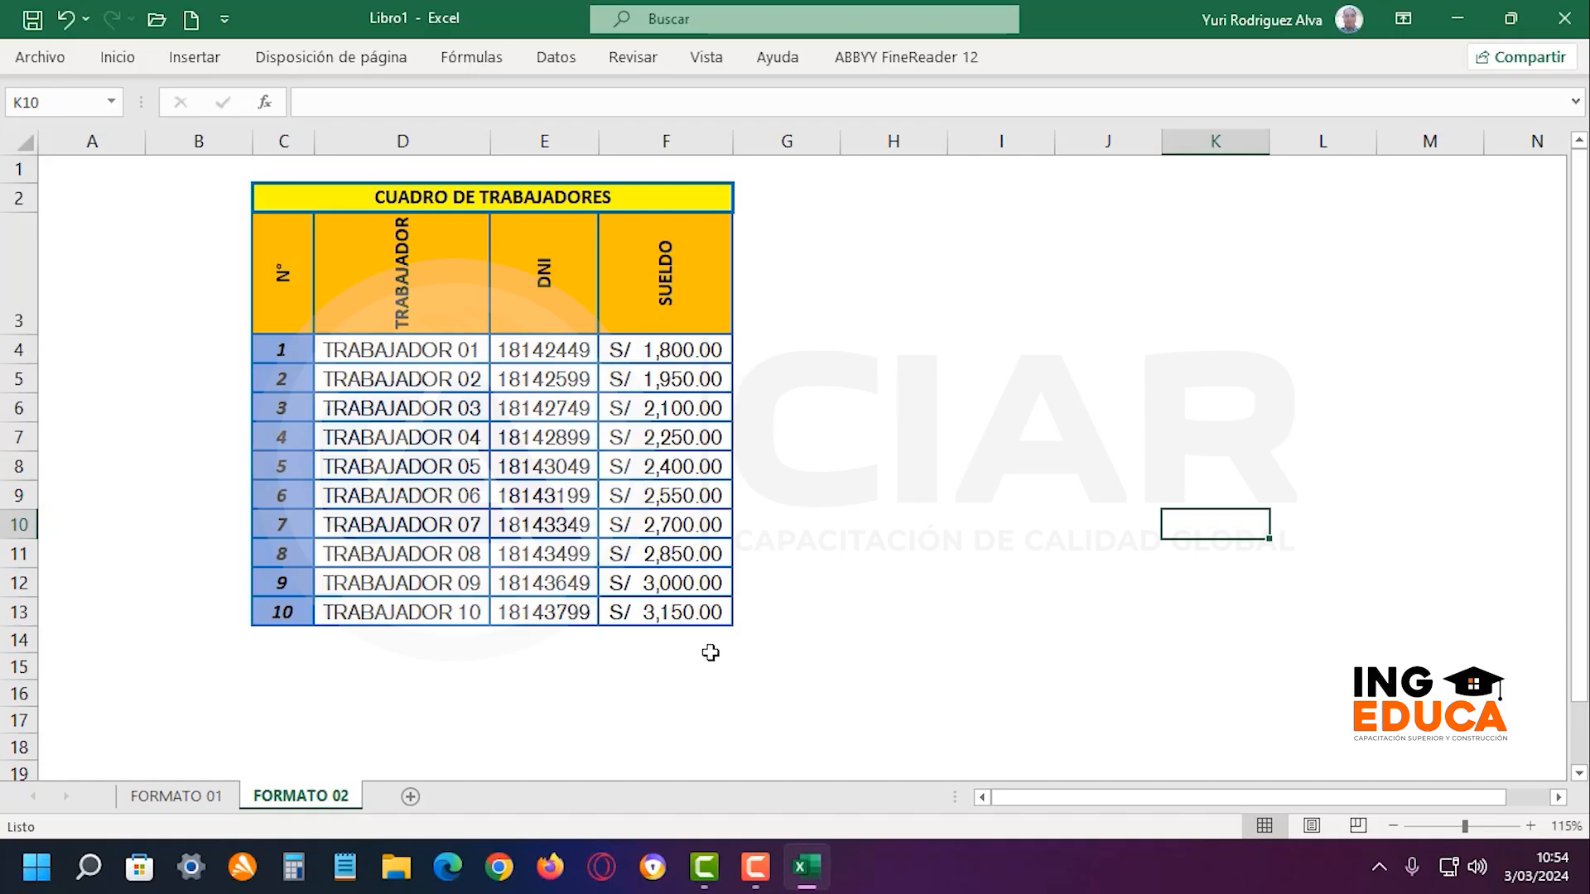
click(784, 639)
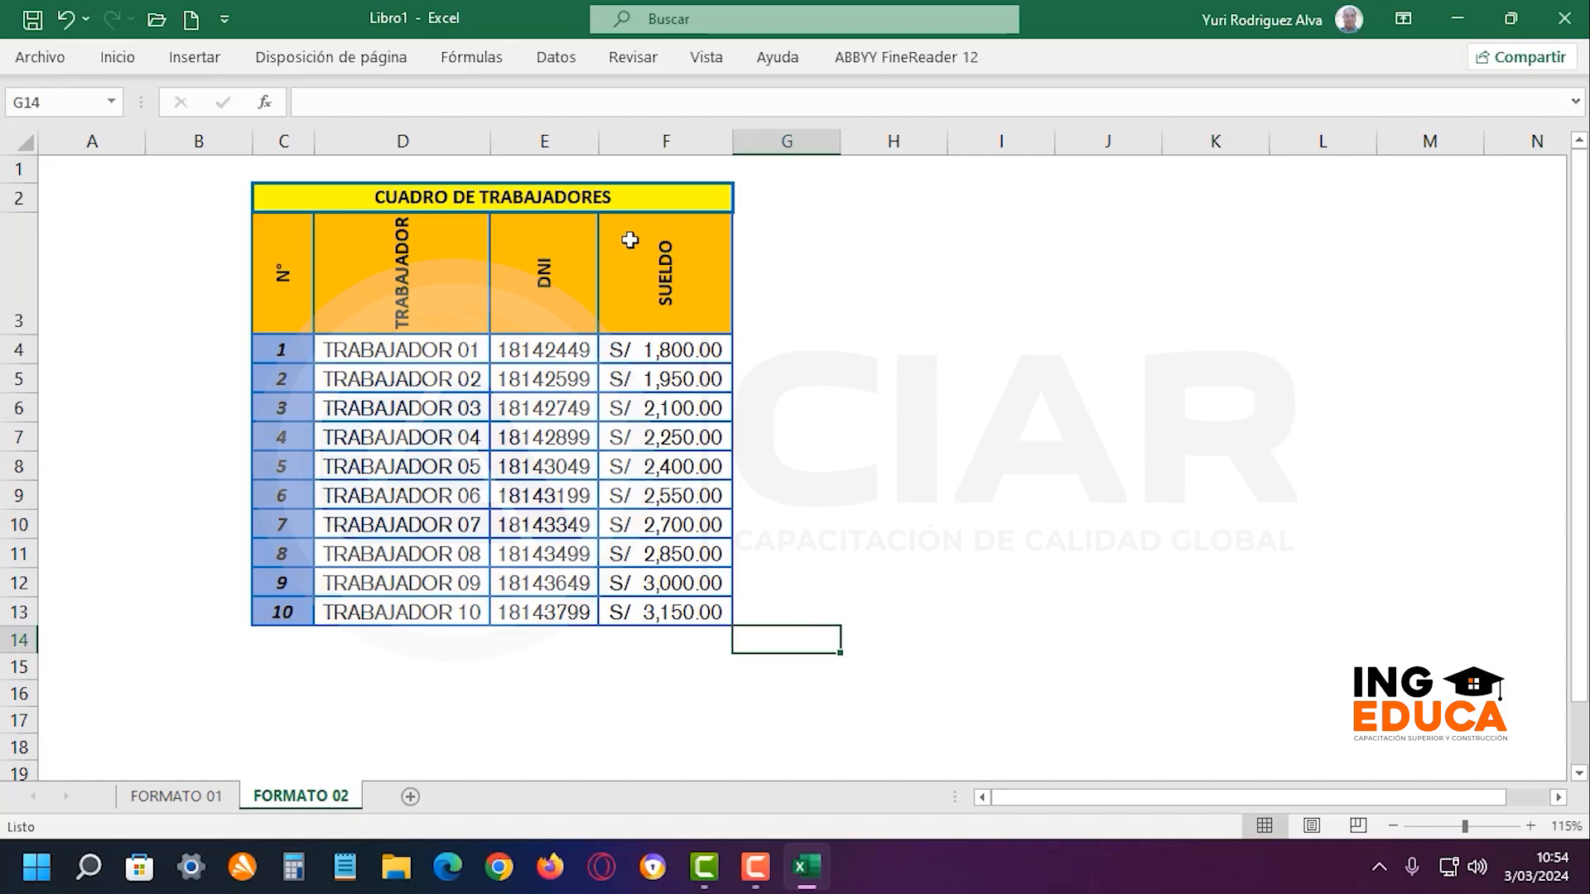
drag(624, 205, 641, 611)
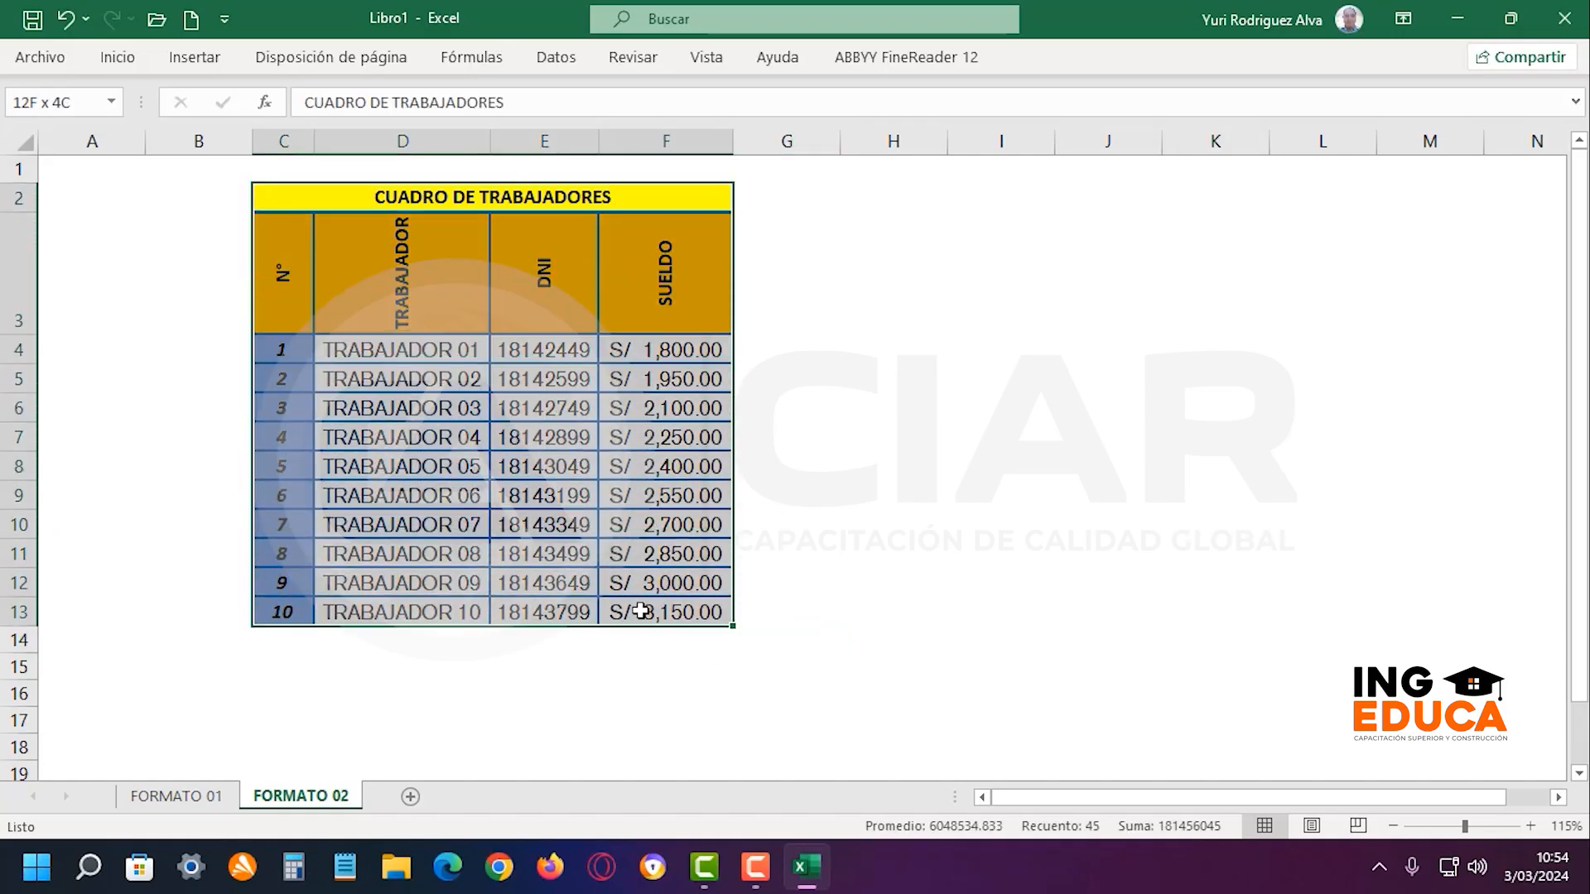
click(876, 559)
drag(515, 211, 677, 612)
click(912, 556)
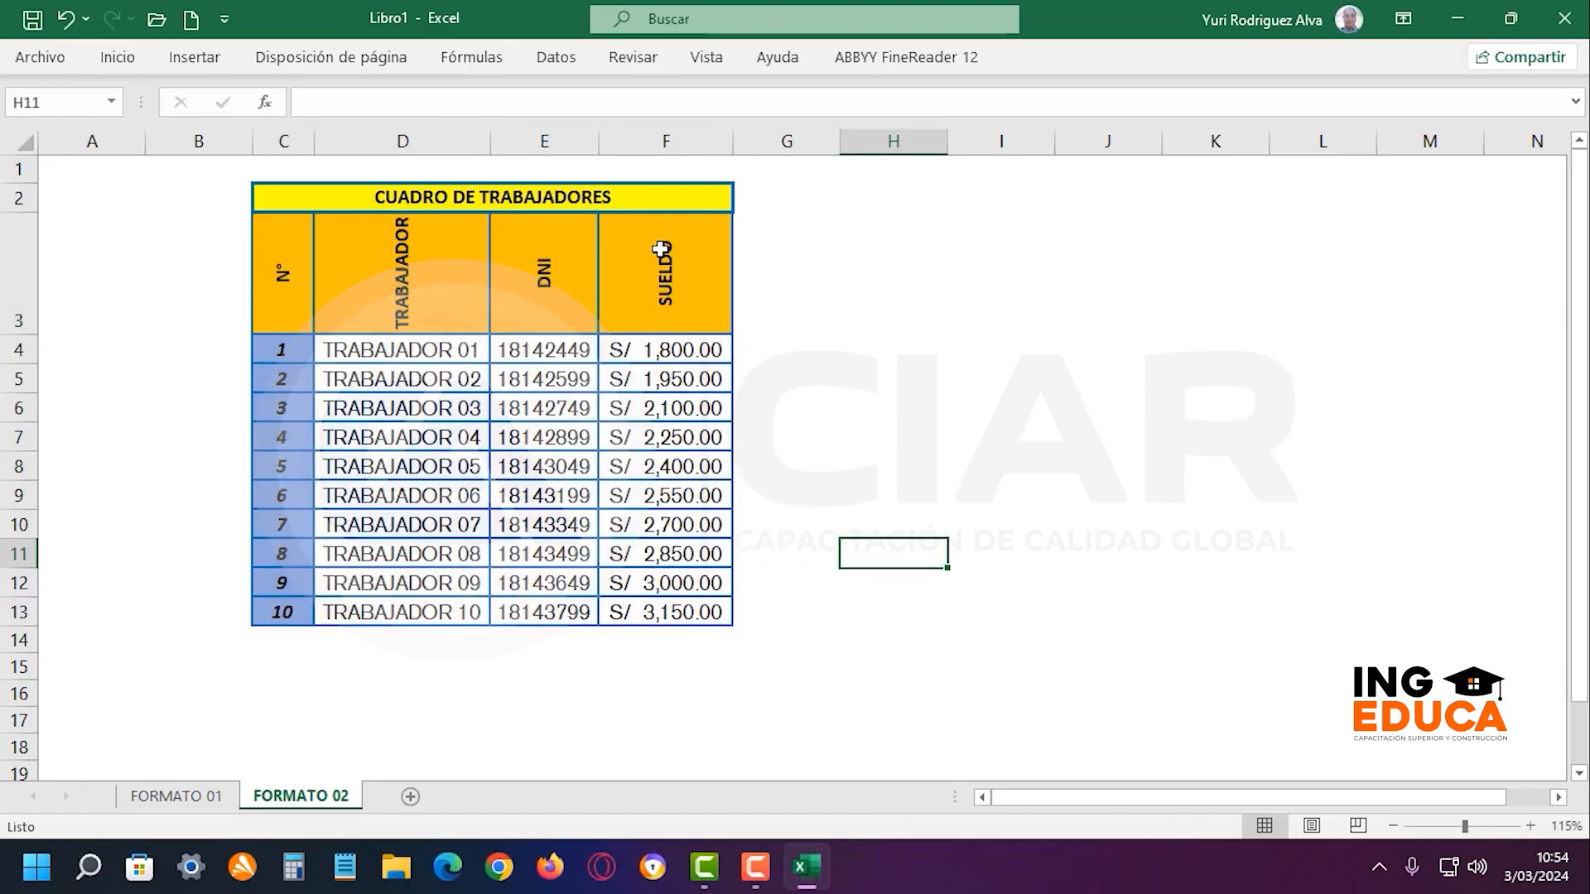
Format the range C2:F13 as a table with headers, using the style Azul, Estilo de tabla medio 9
click(117, 57)
click(325, 196)
drag(440, 312, 569, 729)
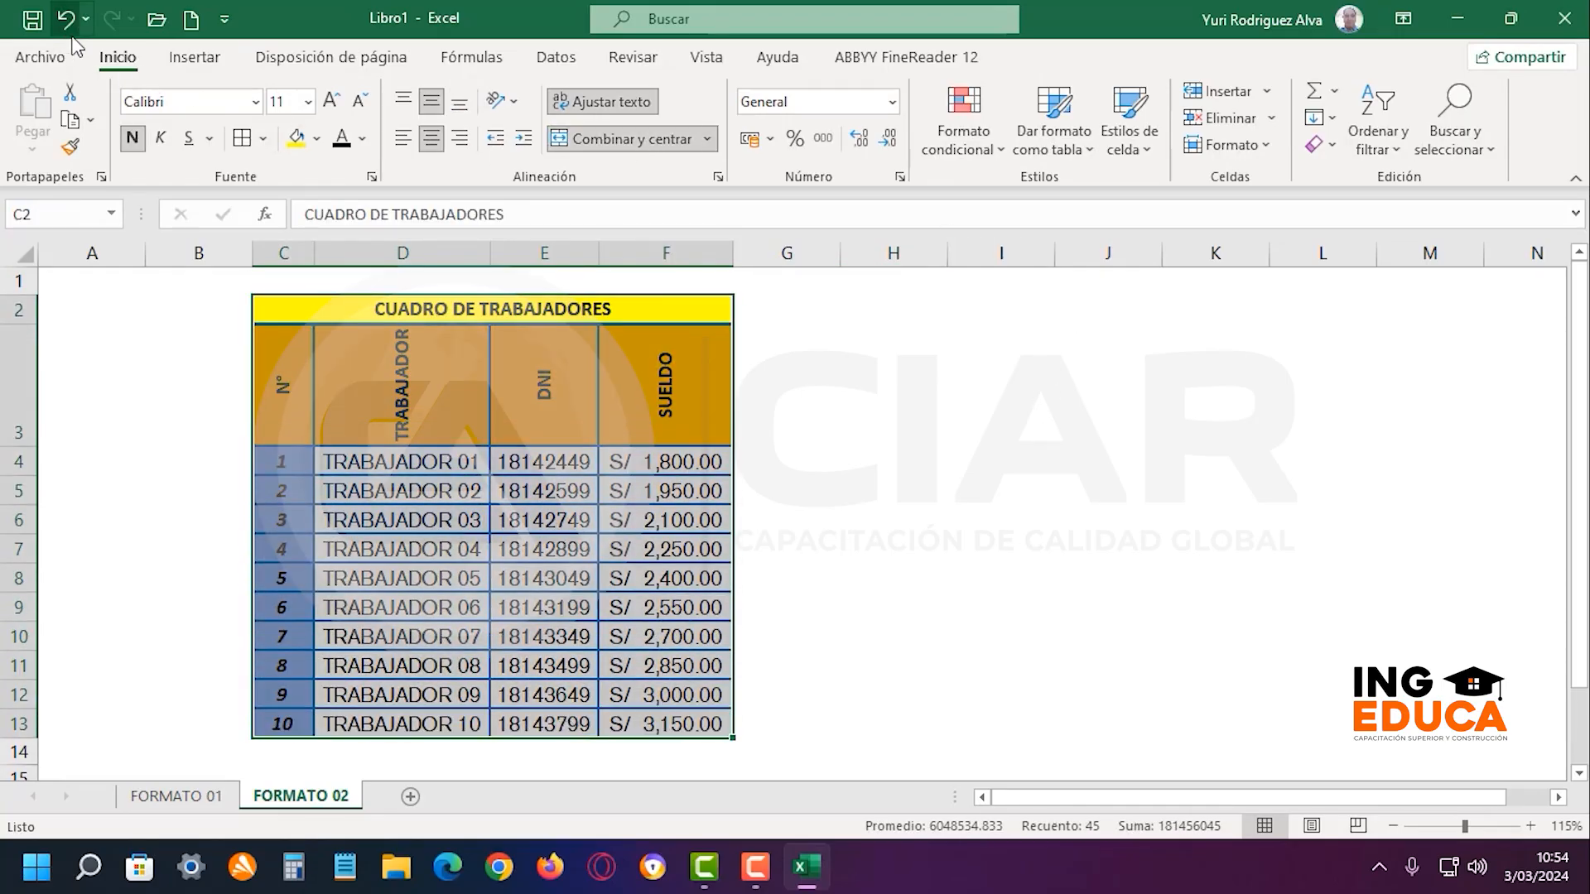
click(1089, 149)
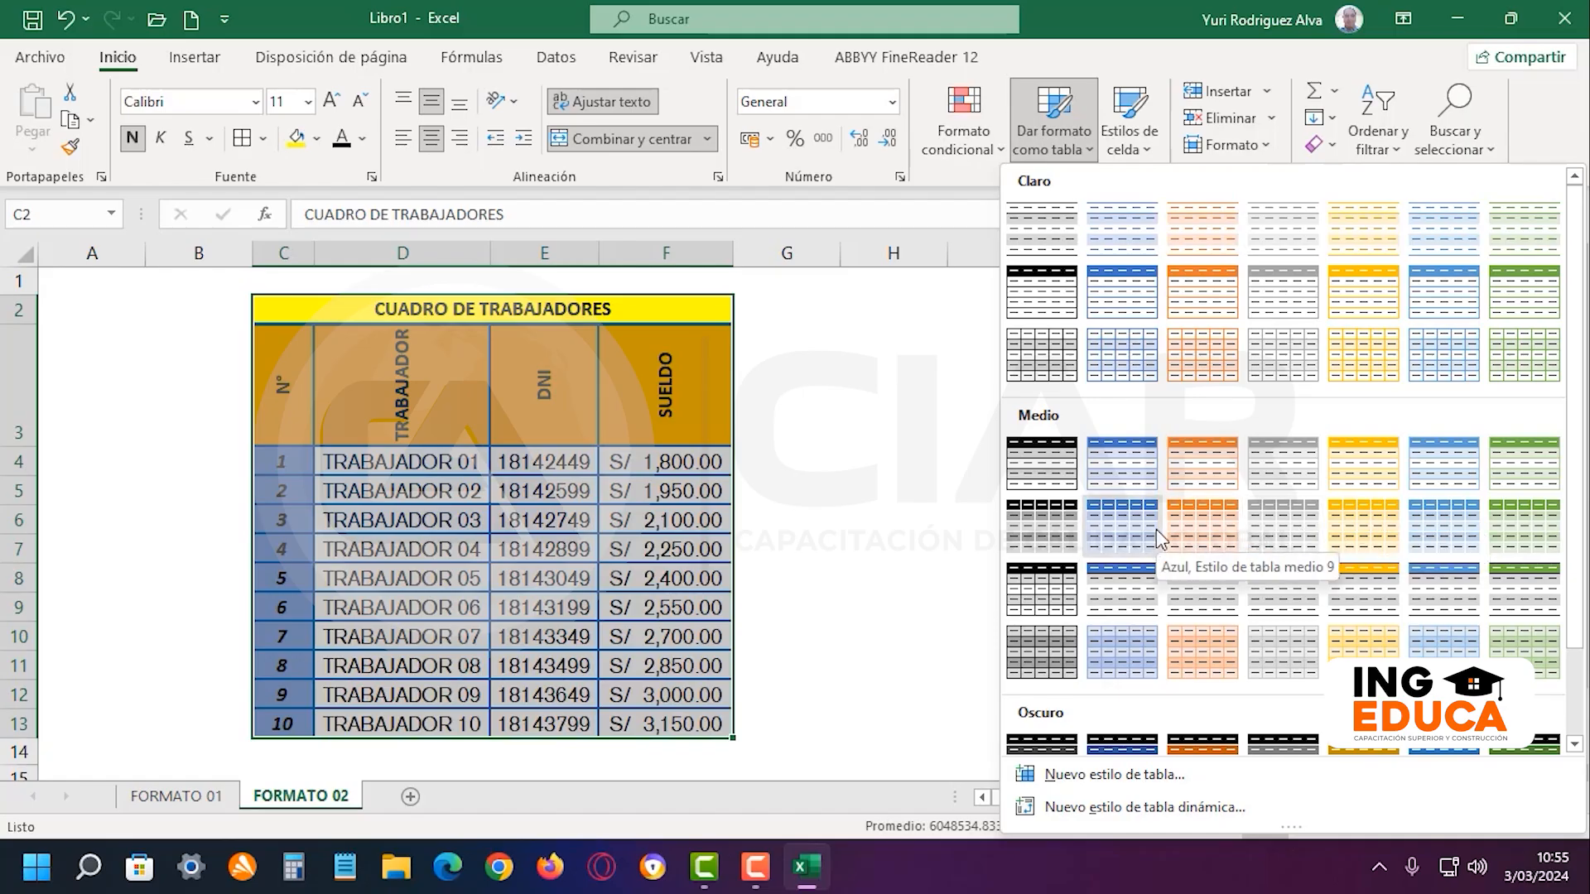
click(1123, 530)
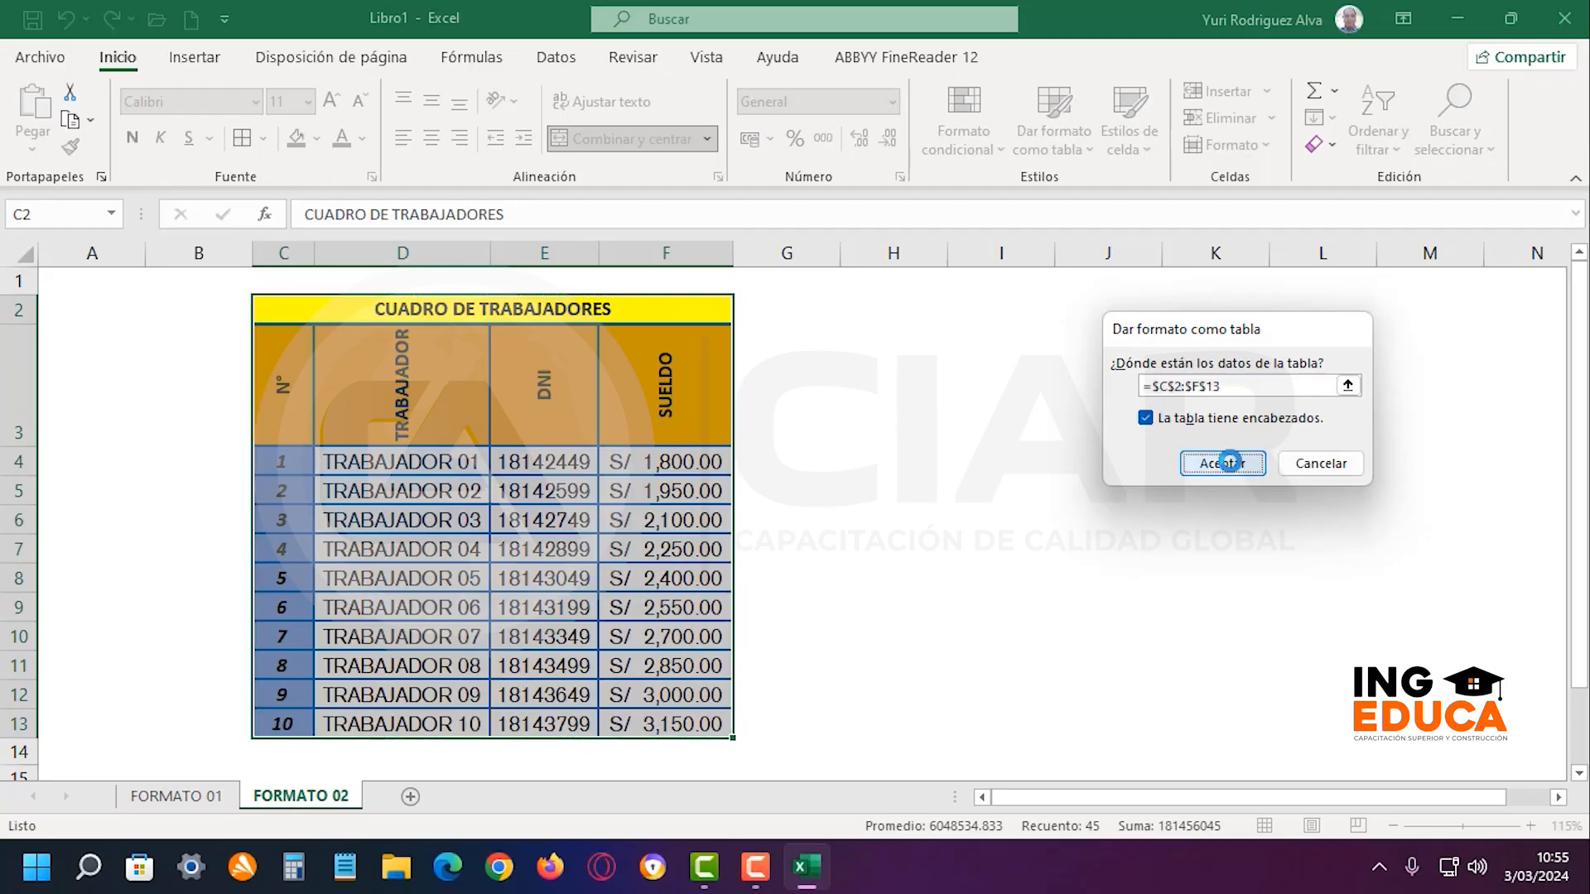
click(1223, 463)
click(1231, 461)
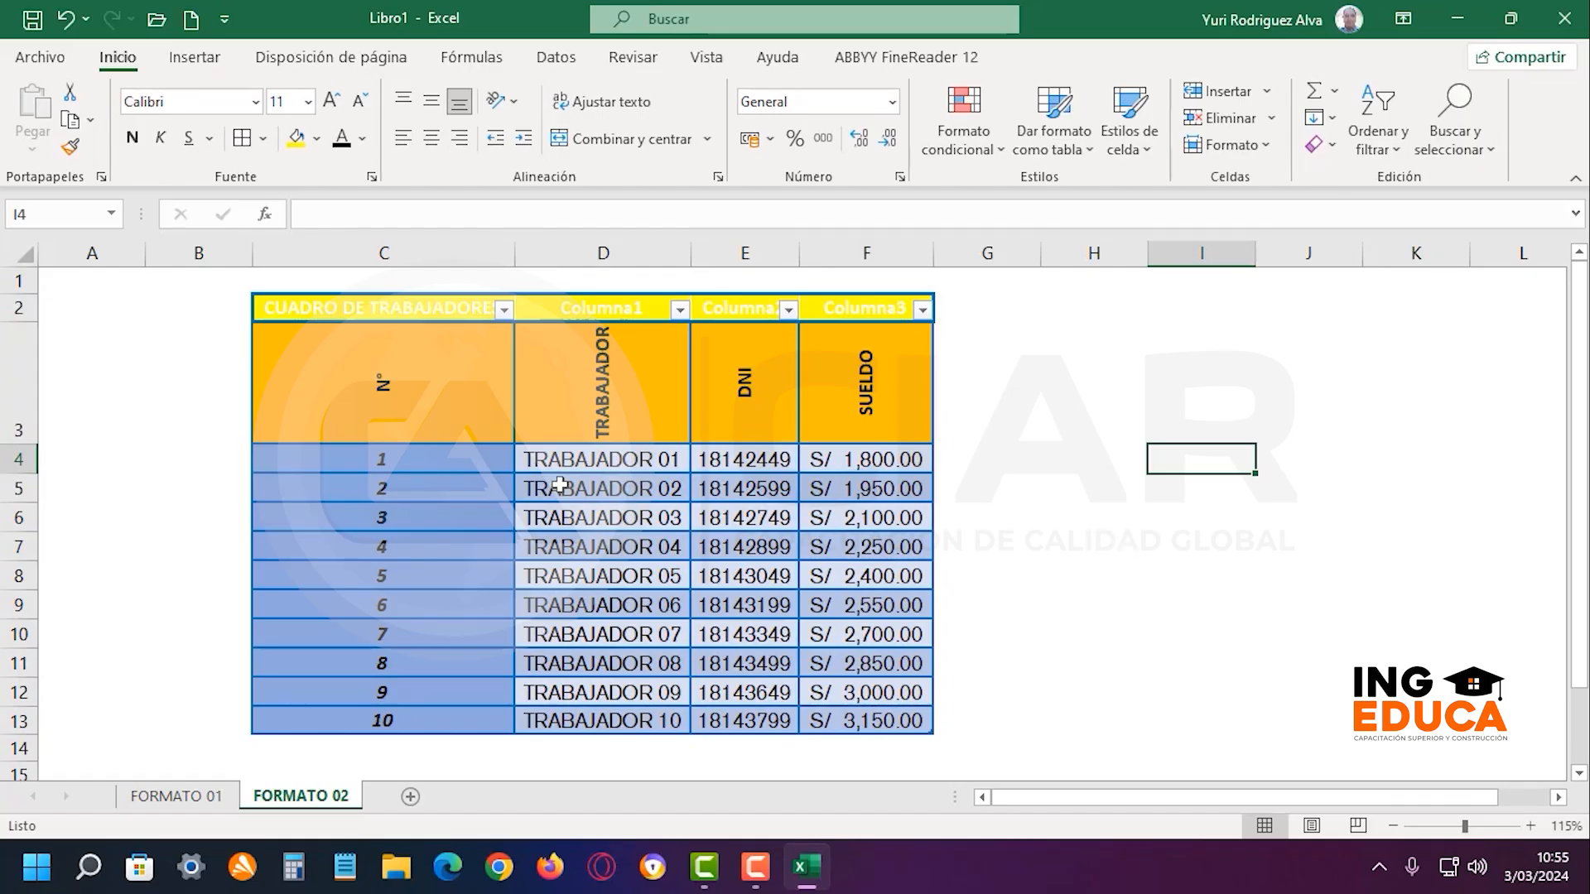
Examine the converted table's title row, column headings, number column and worker data
click(450, 457)
click(617, 465)
click(740, 463)
click(861, 456)
click(457, 362)
drag(457, 362, 911, 389)
drag(377, 459, 497, 724)
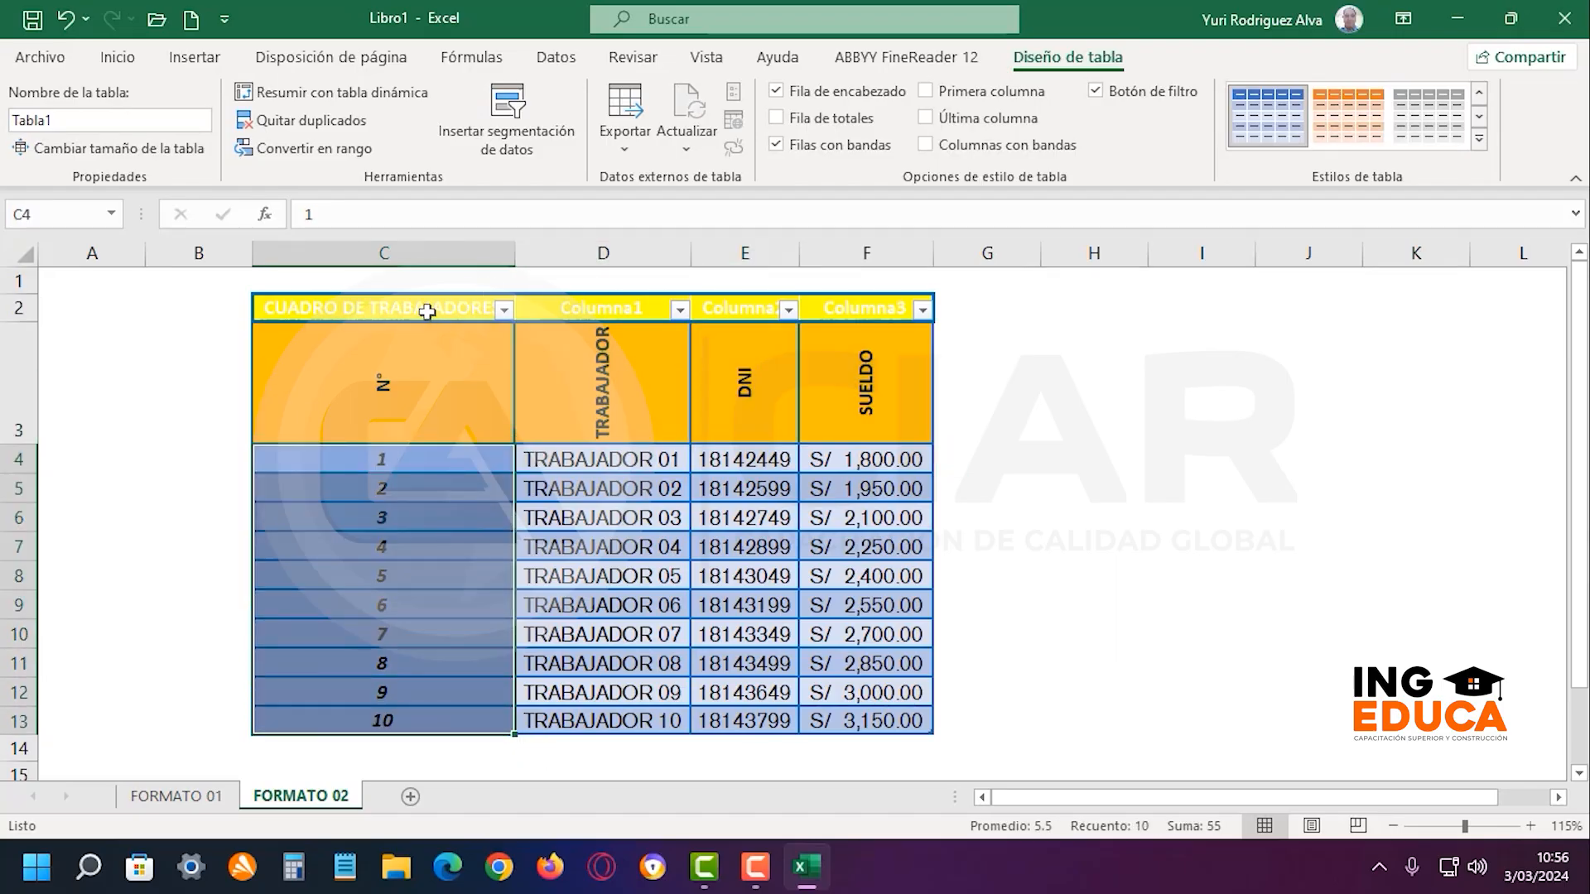
drag(425, 311, 1126, 383)
click(1126, 384)
drag(634, 460, 906, 714)
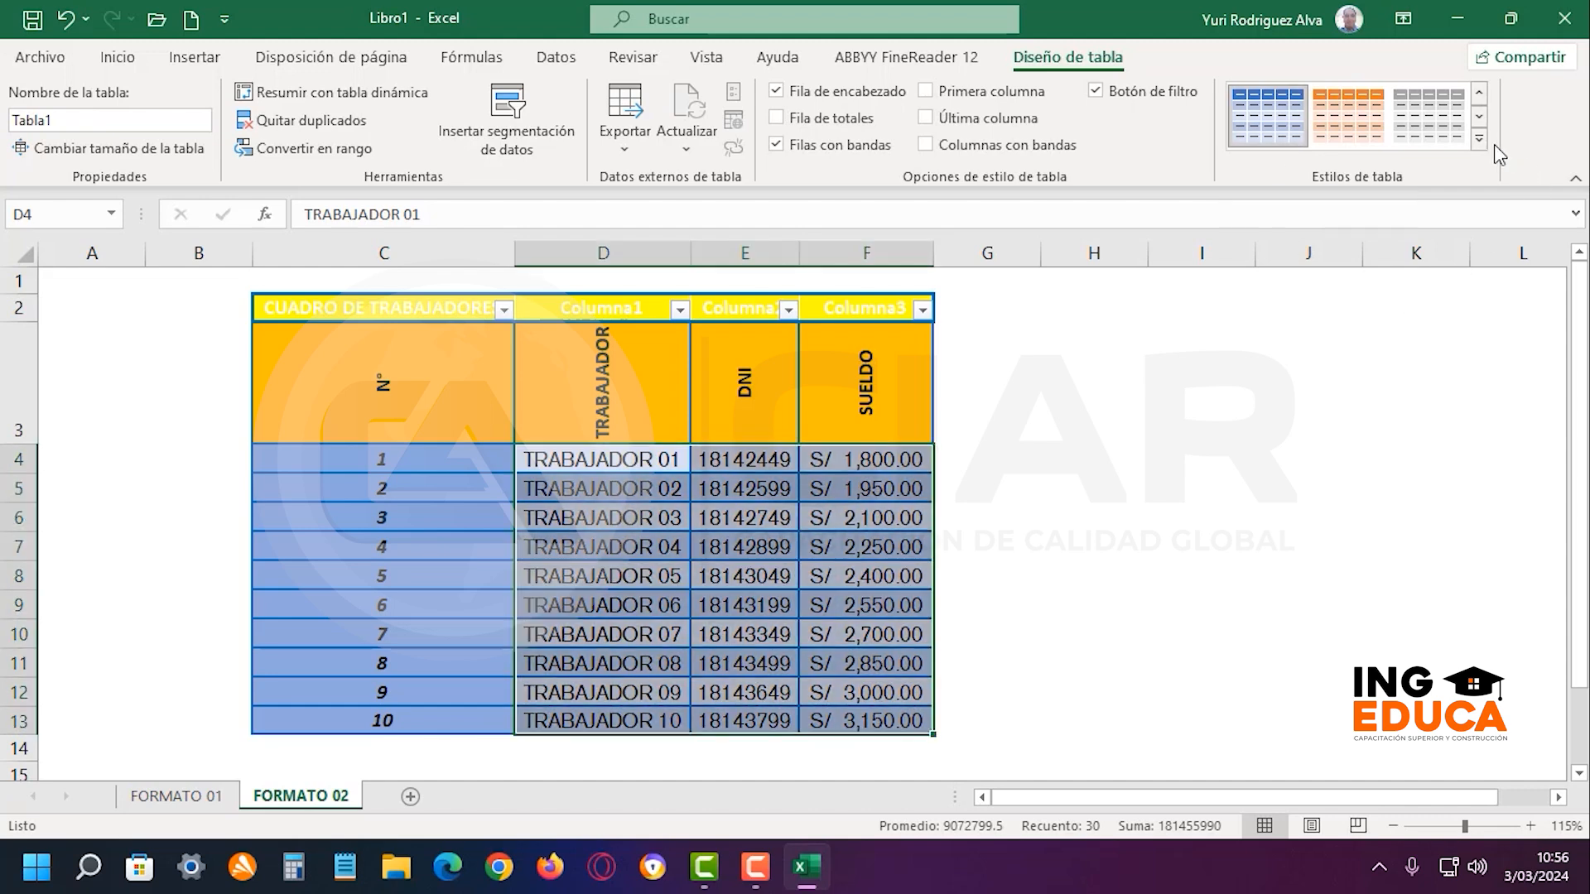
Look through the predefined table styles for the converted table without applying one
click(1479, 139)
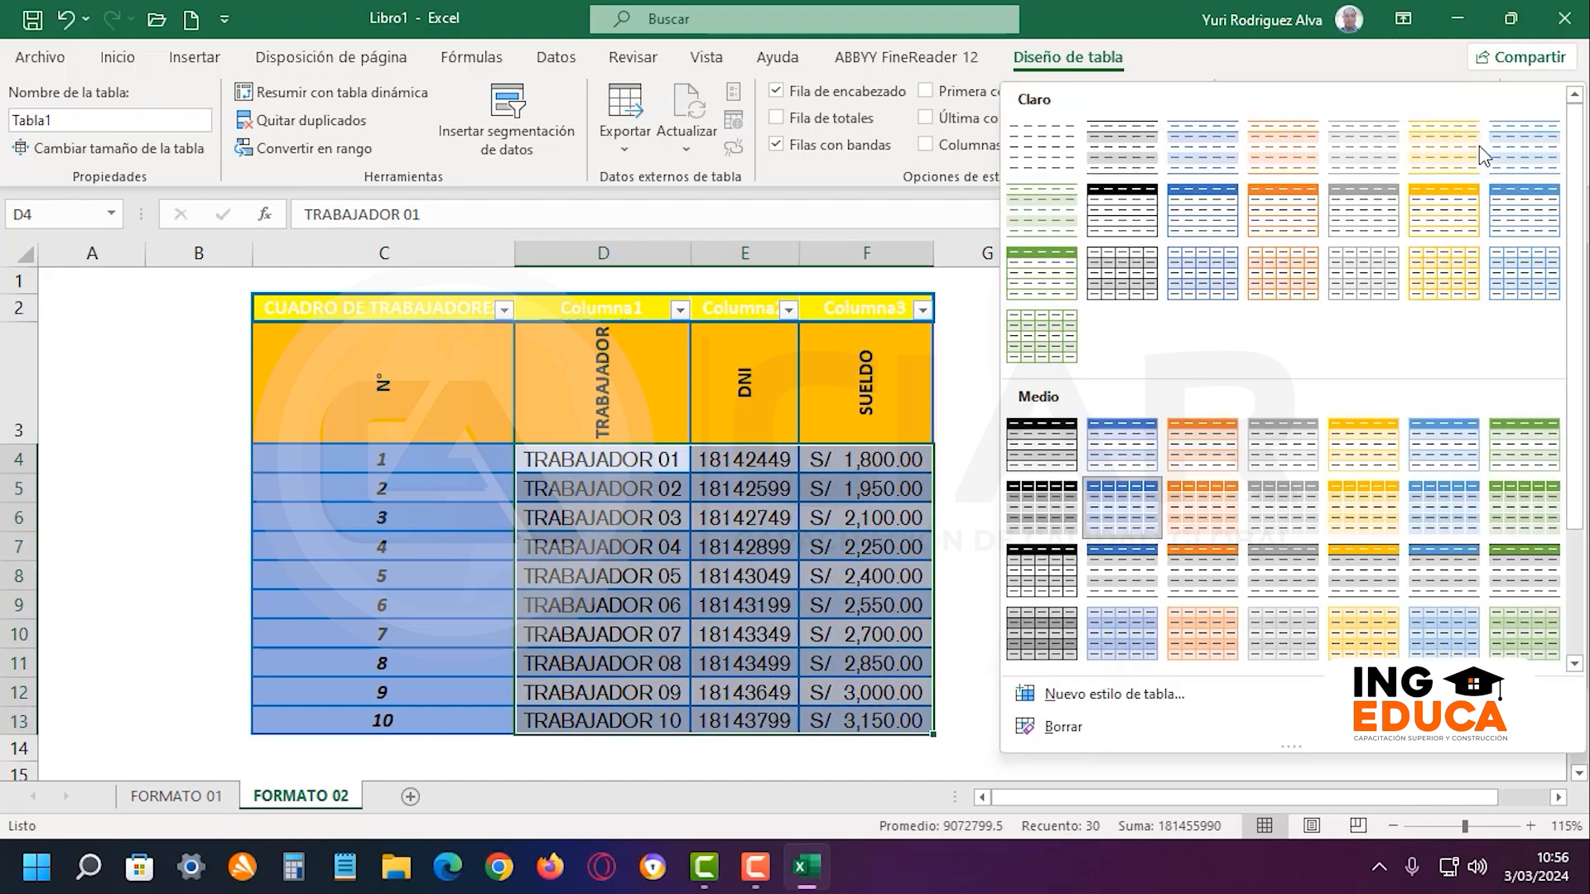
click(1231, 67)
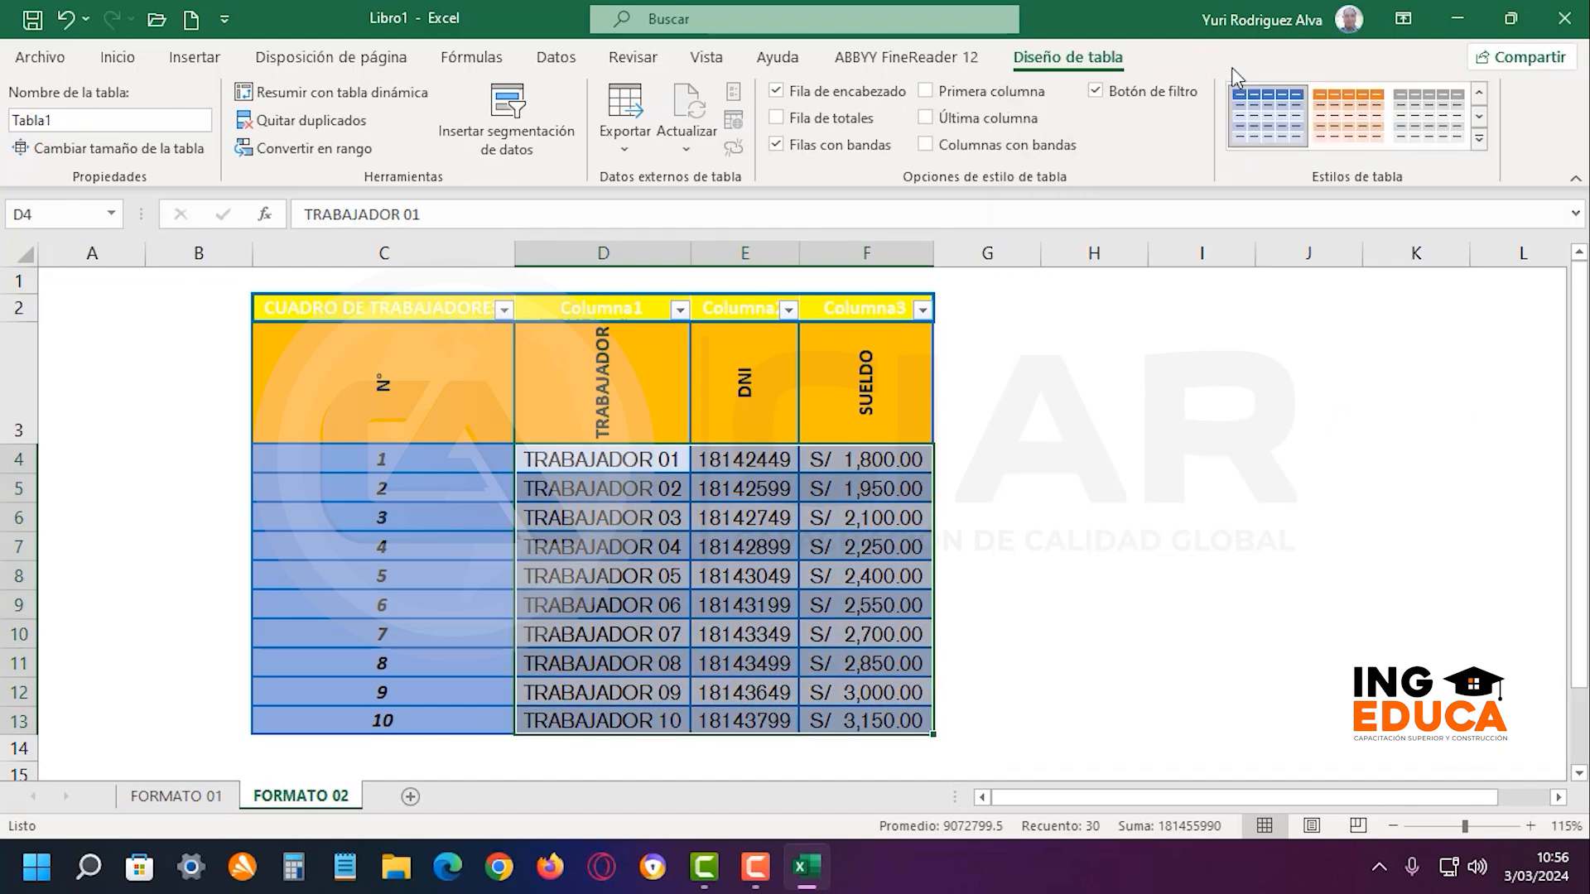
click(114, 62)
click(1133, 422)
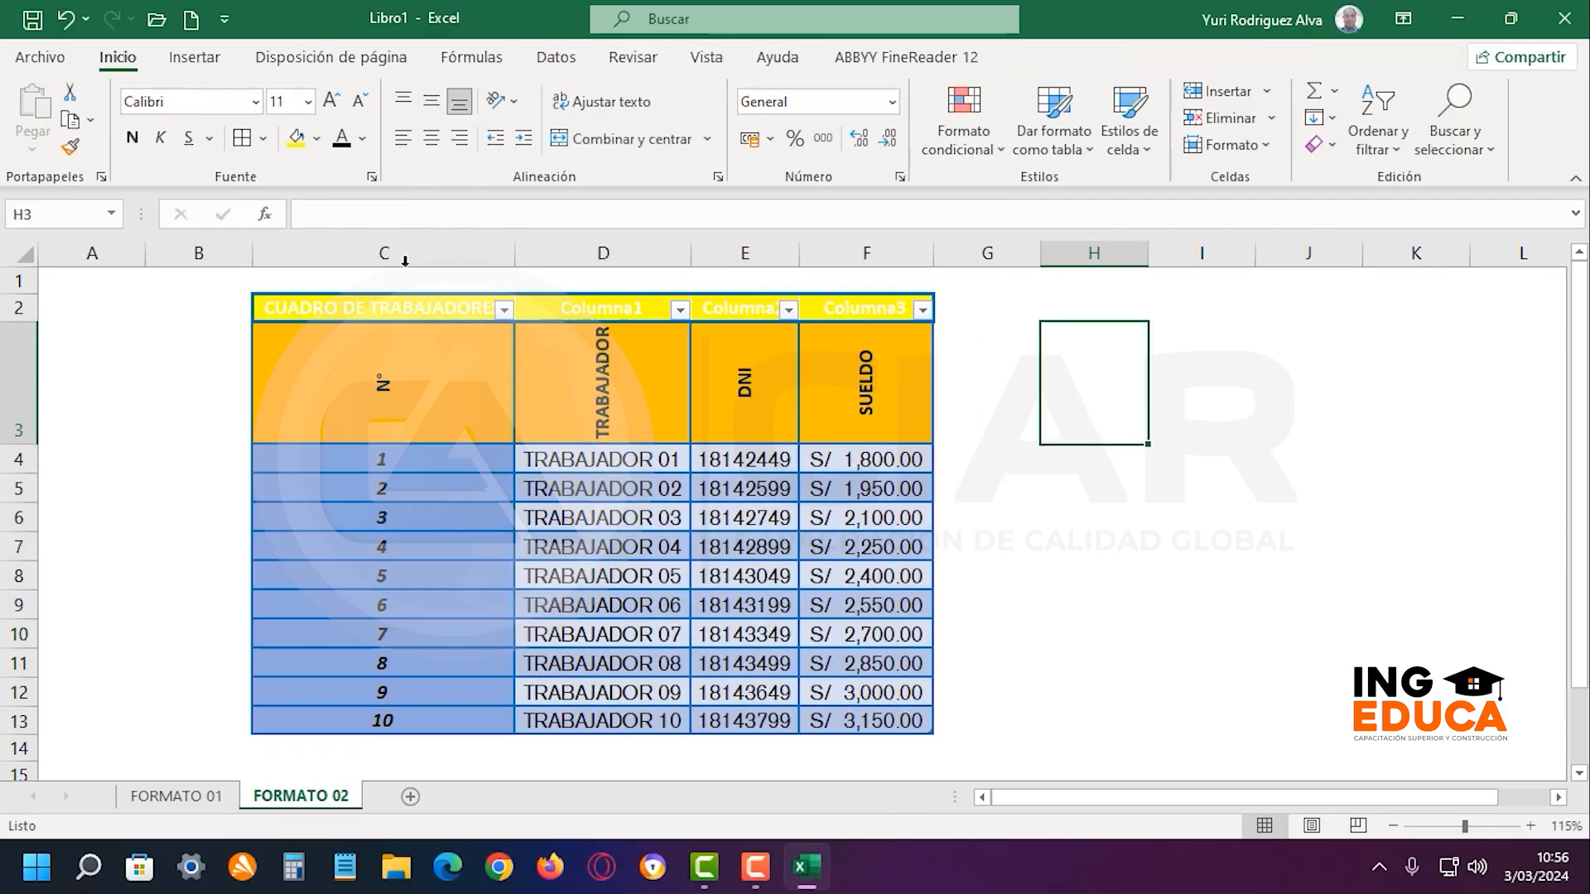
drag(417, 312, 862, 721)
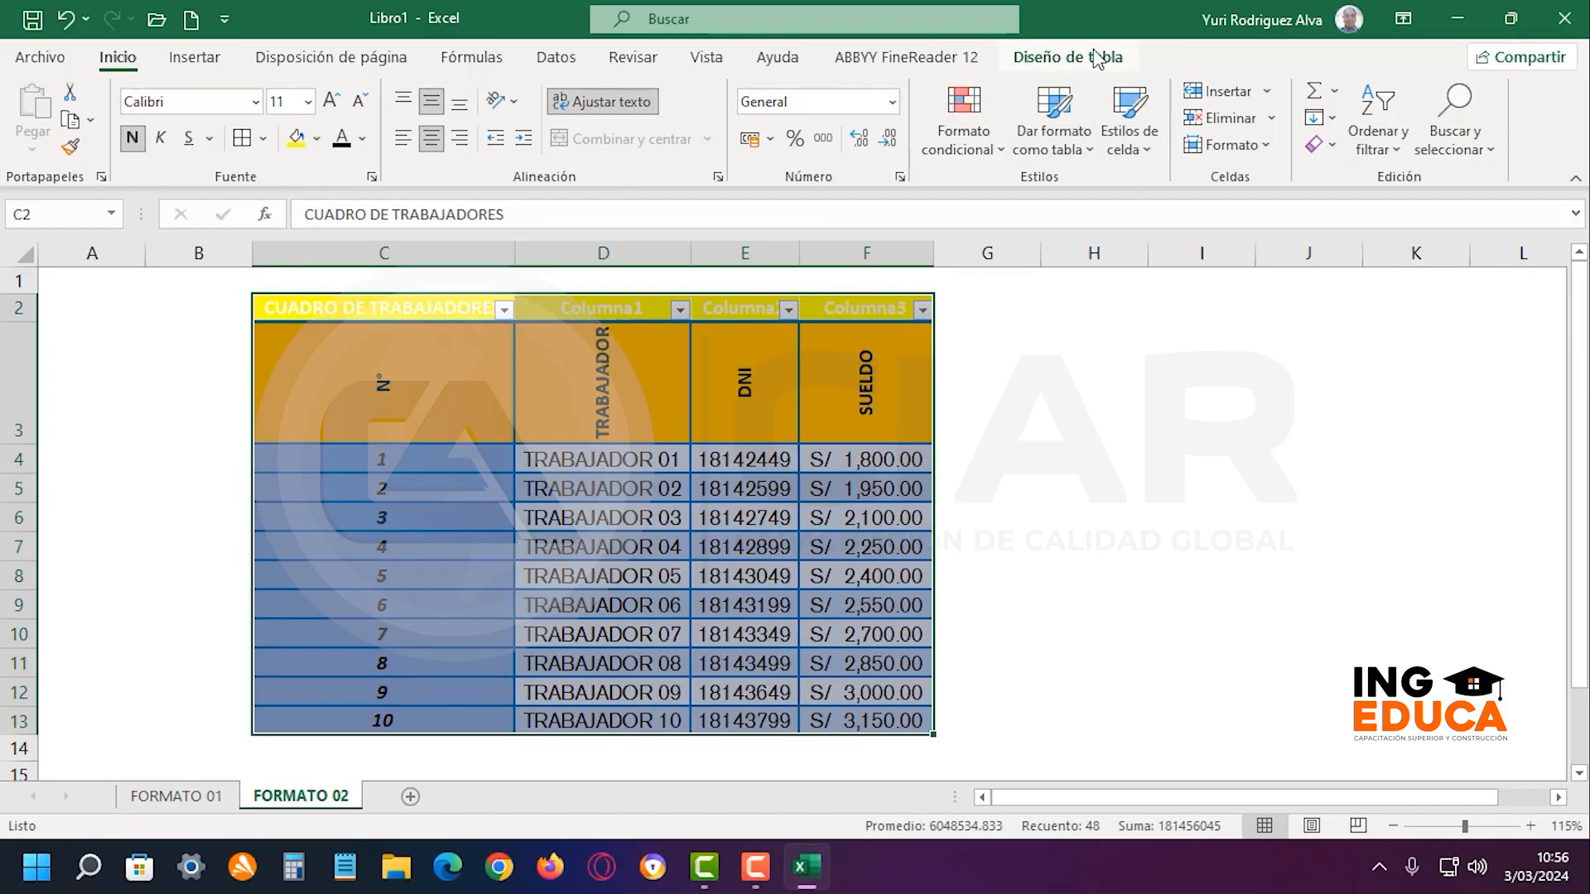
click(1077, 137)
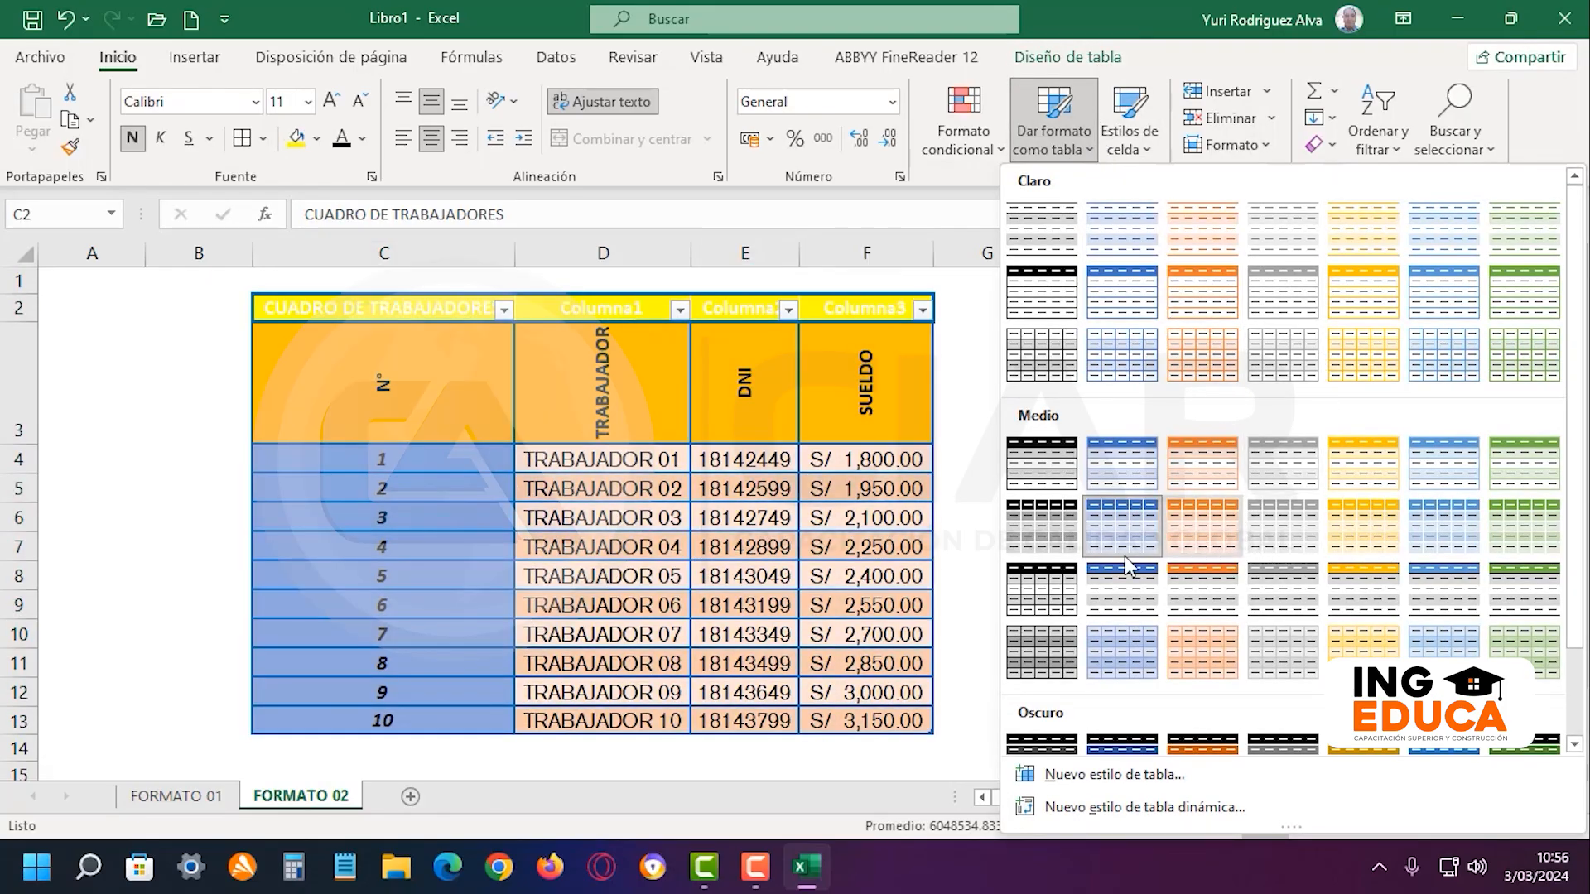
click(1118, 10)
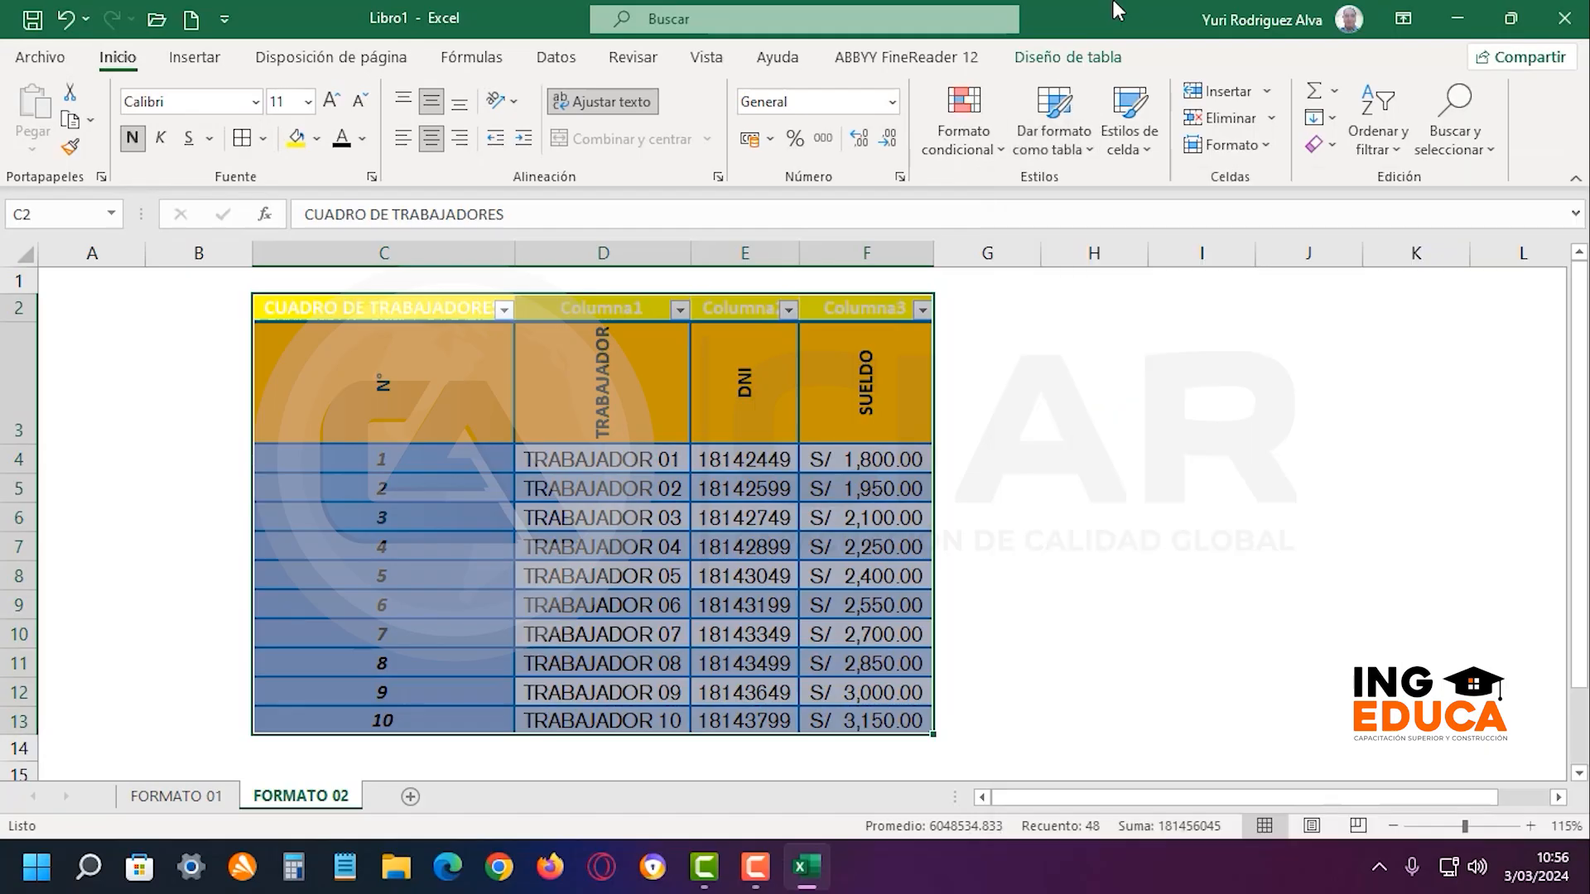
Change the worker table's style to the yellow medium style with banded rows
click(1079, 58)
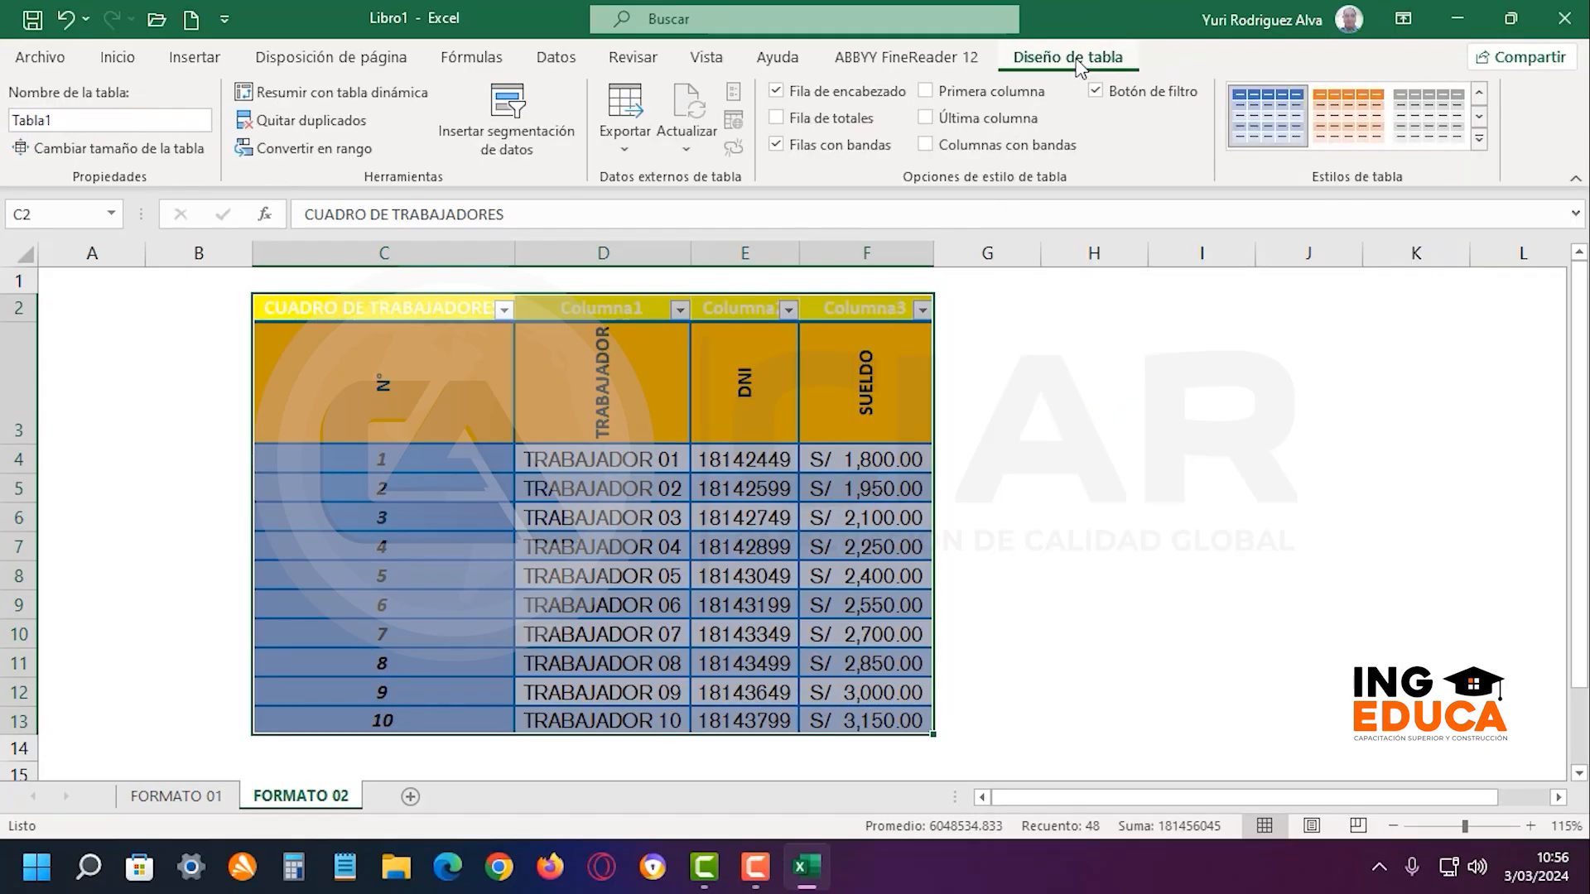
click(1481, 140)
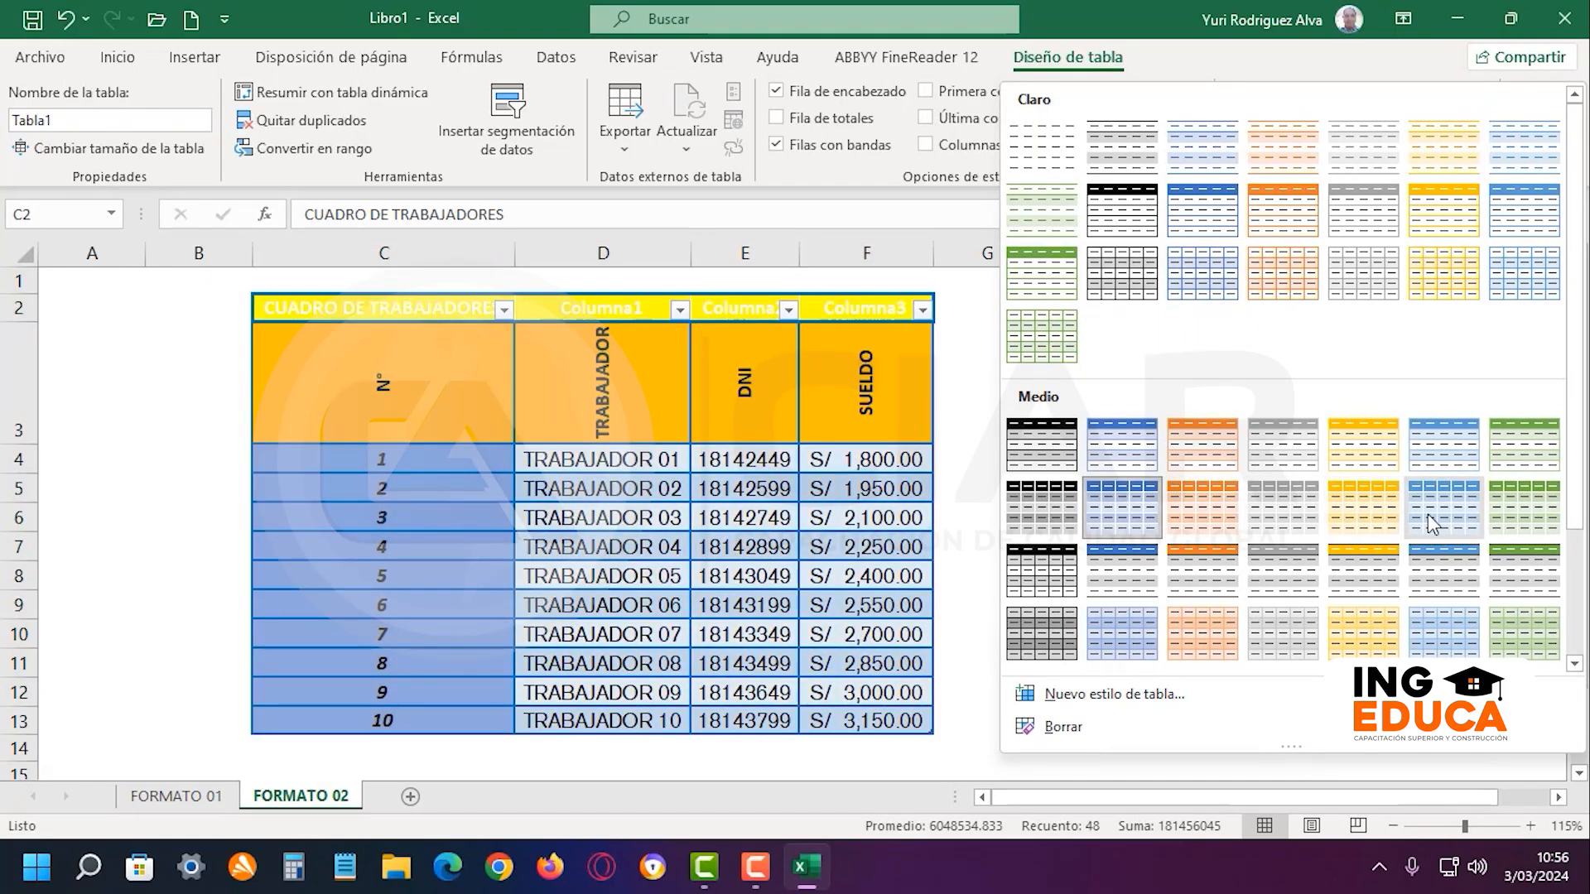
click(1364, 526)
click(1363, 526)
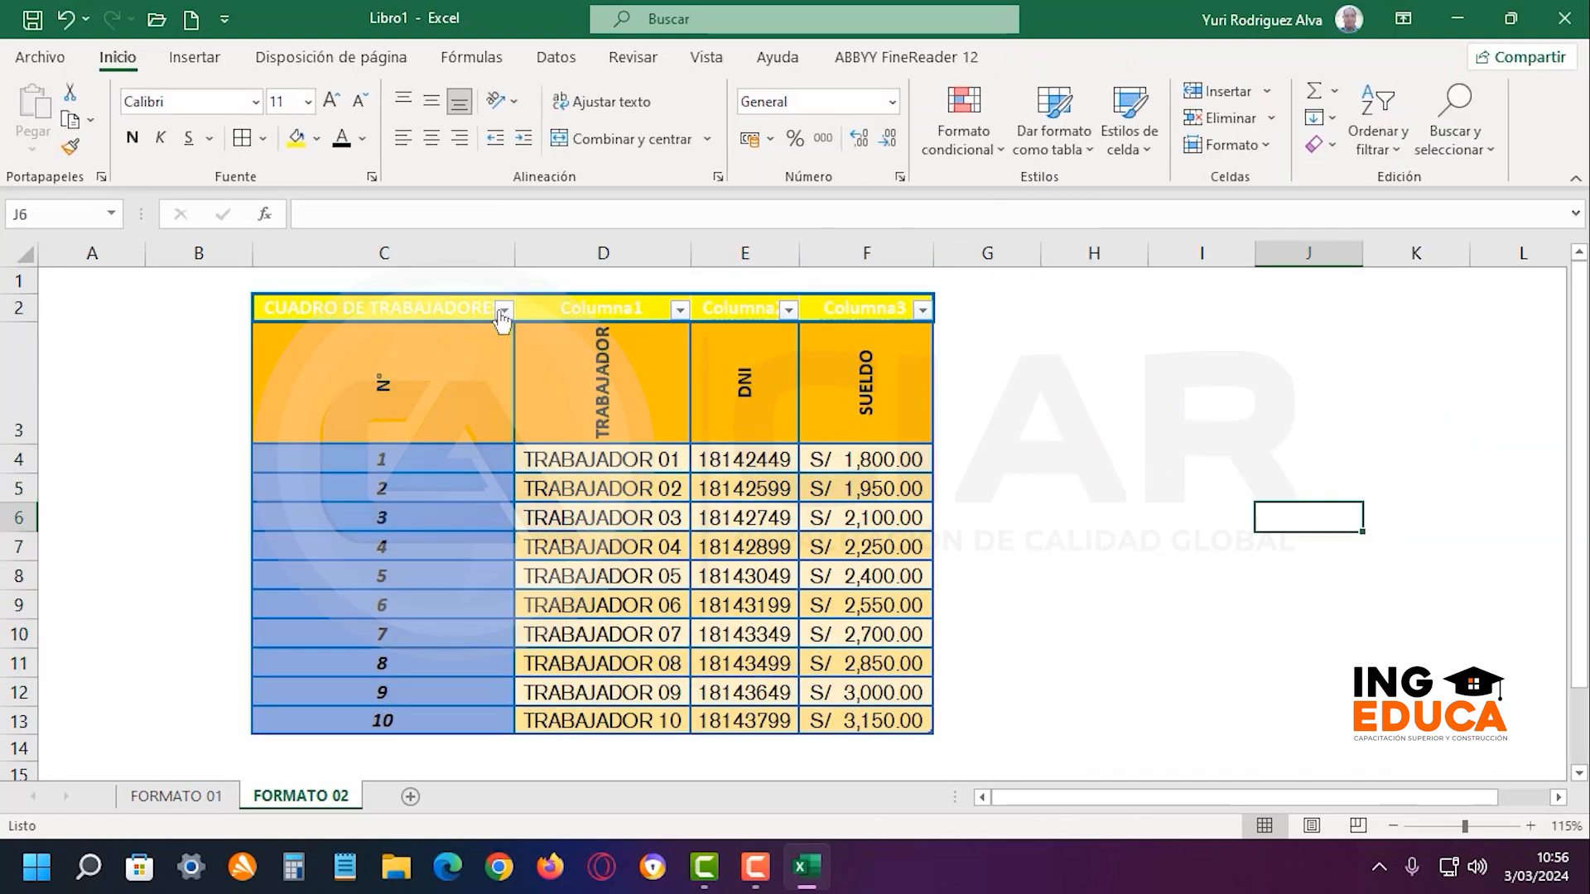
Examine the table's convert-to-range option and the filter controls and generic column names in its header row
drag(452, 305, 870, 718)
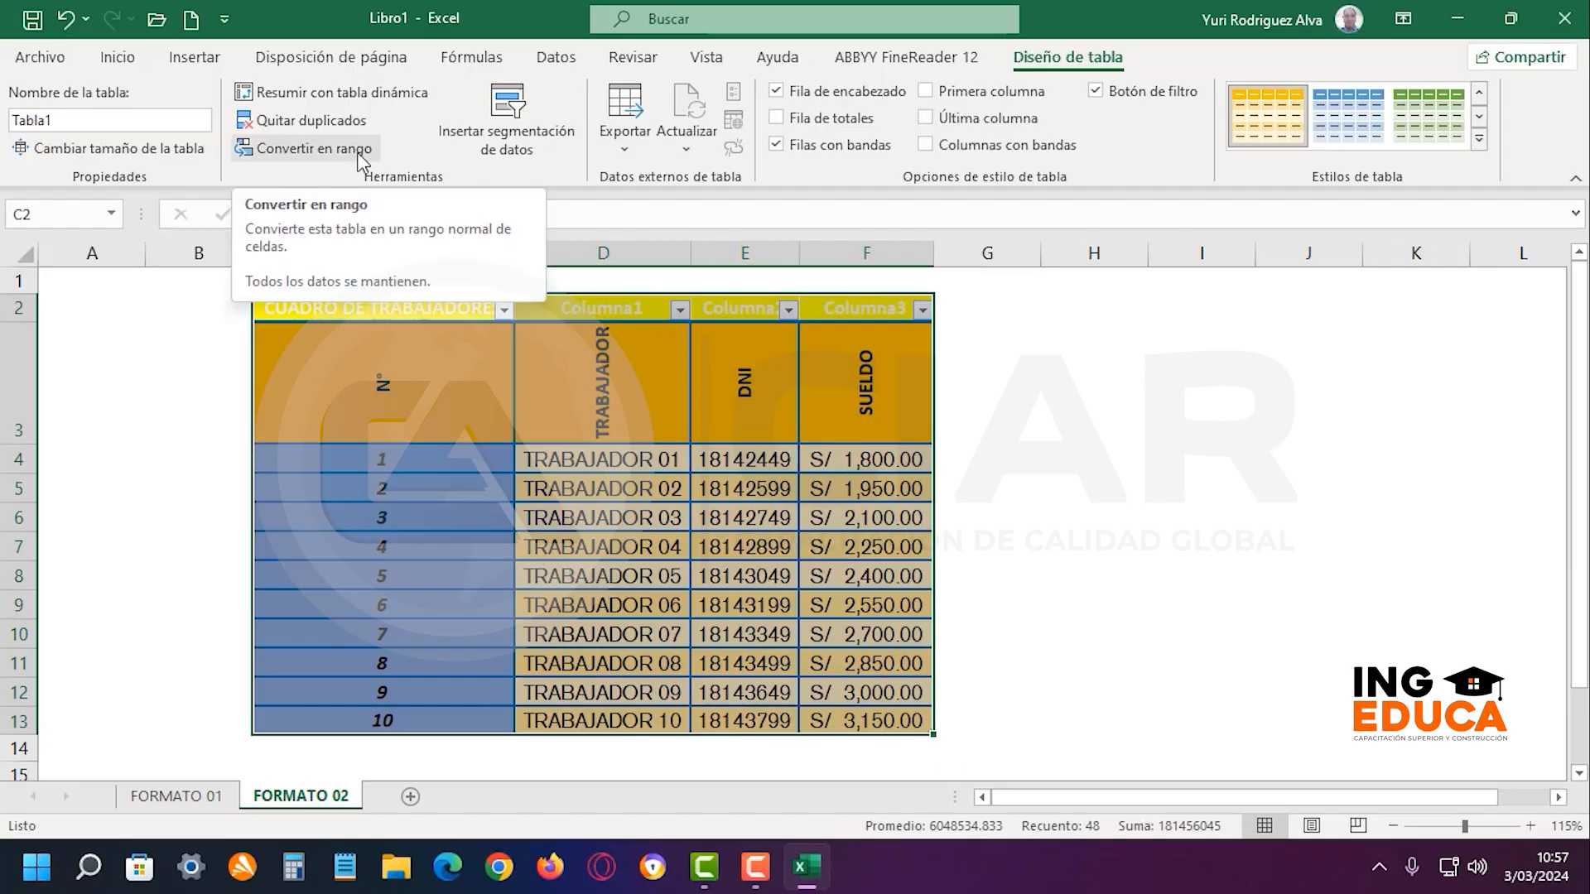
click(1146, 480)
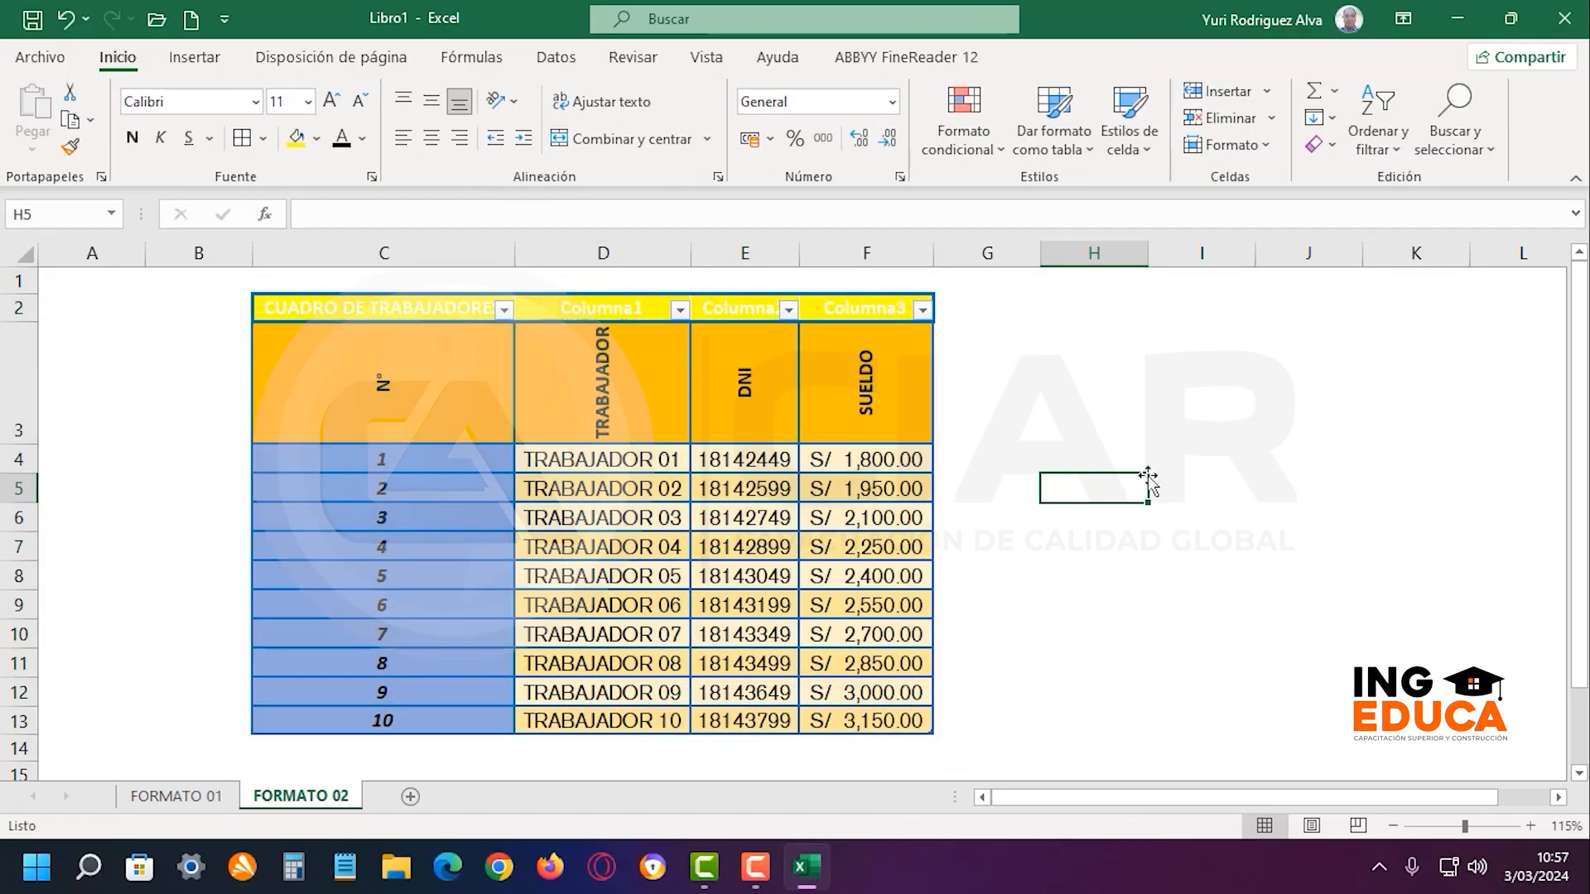
click(390, 310)
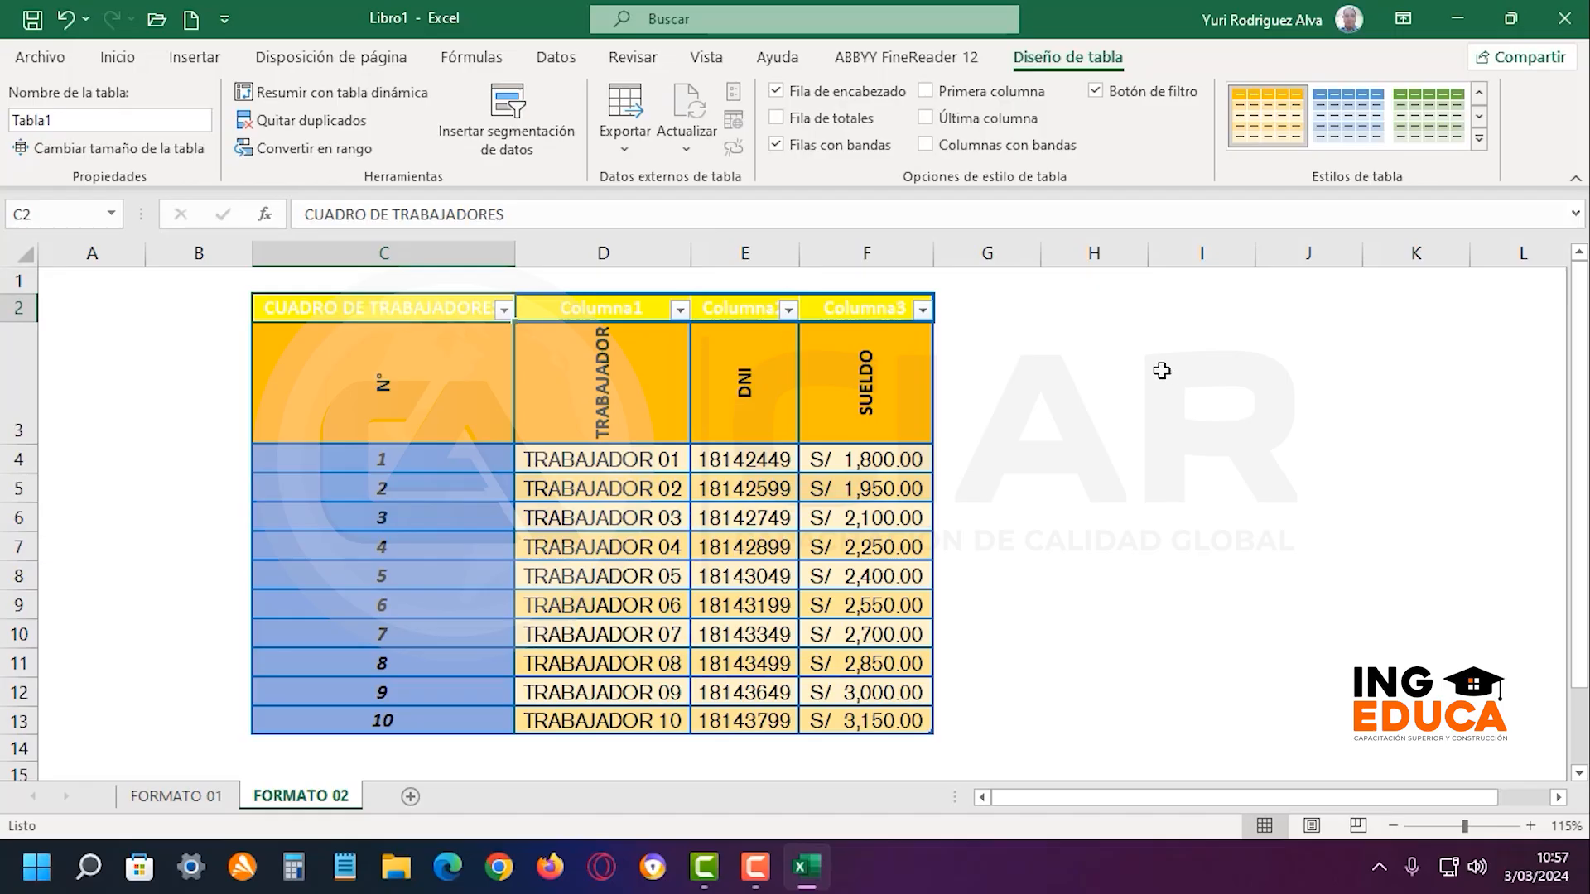
click(681, 311)
click(789, 312)
click(790, 311)
click(1077, 349)
click(1104, 341)
drag(600, 313, 909, 309)
click(1064, 328)
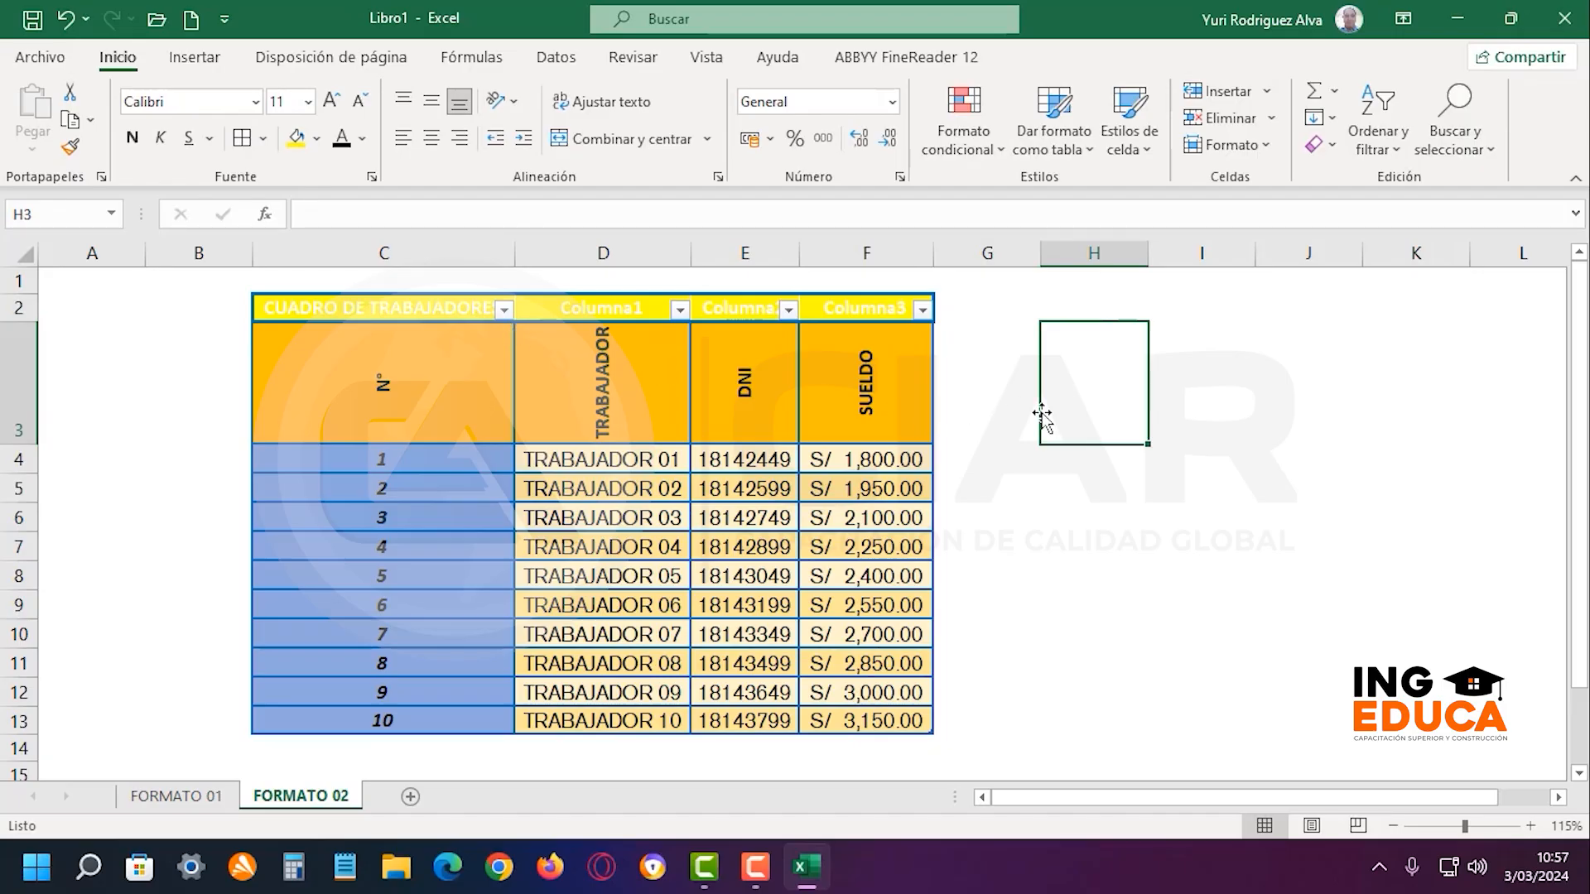
Extend the worker table with a new row by entering 11 in cell C14
scroll(1051, 418, down, 1)
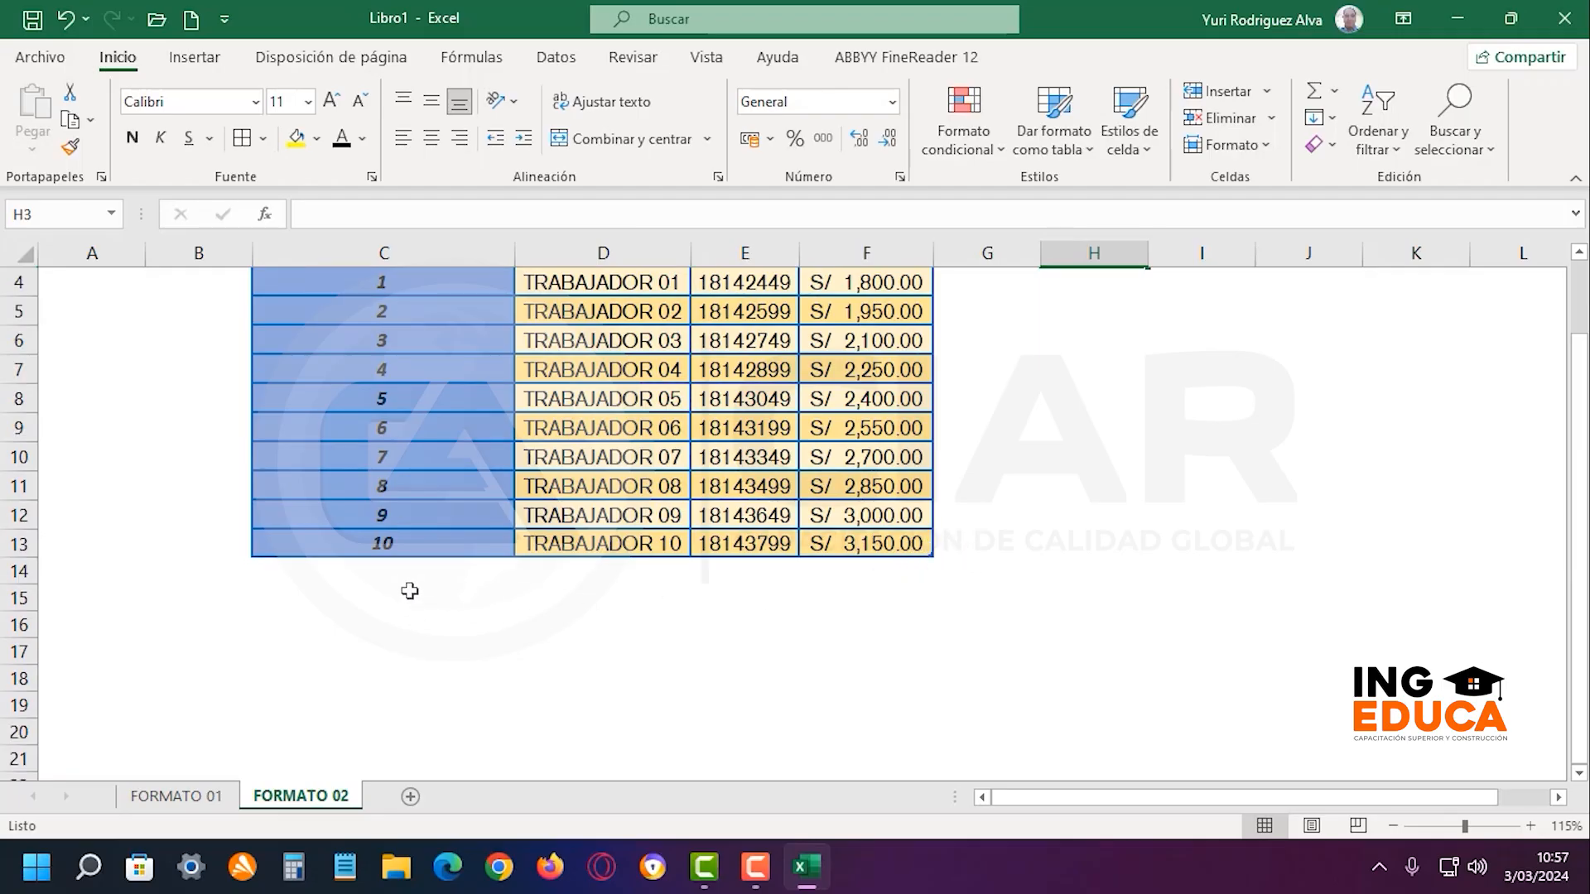
click(439, 575)
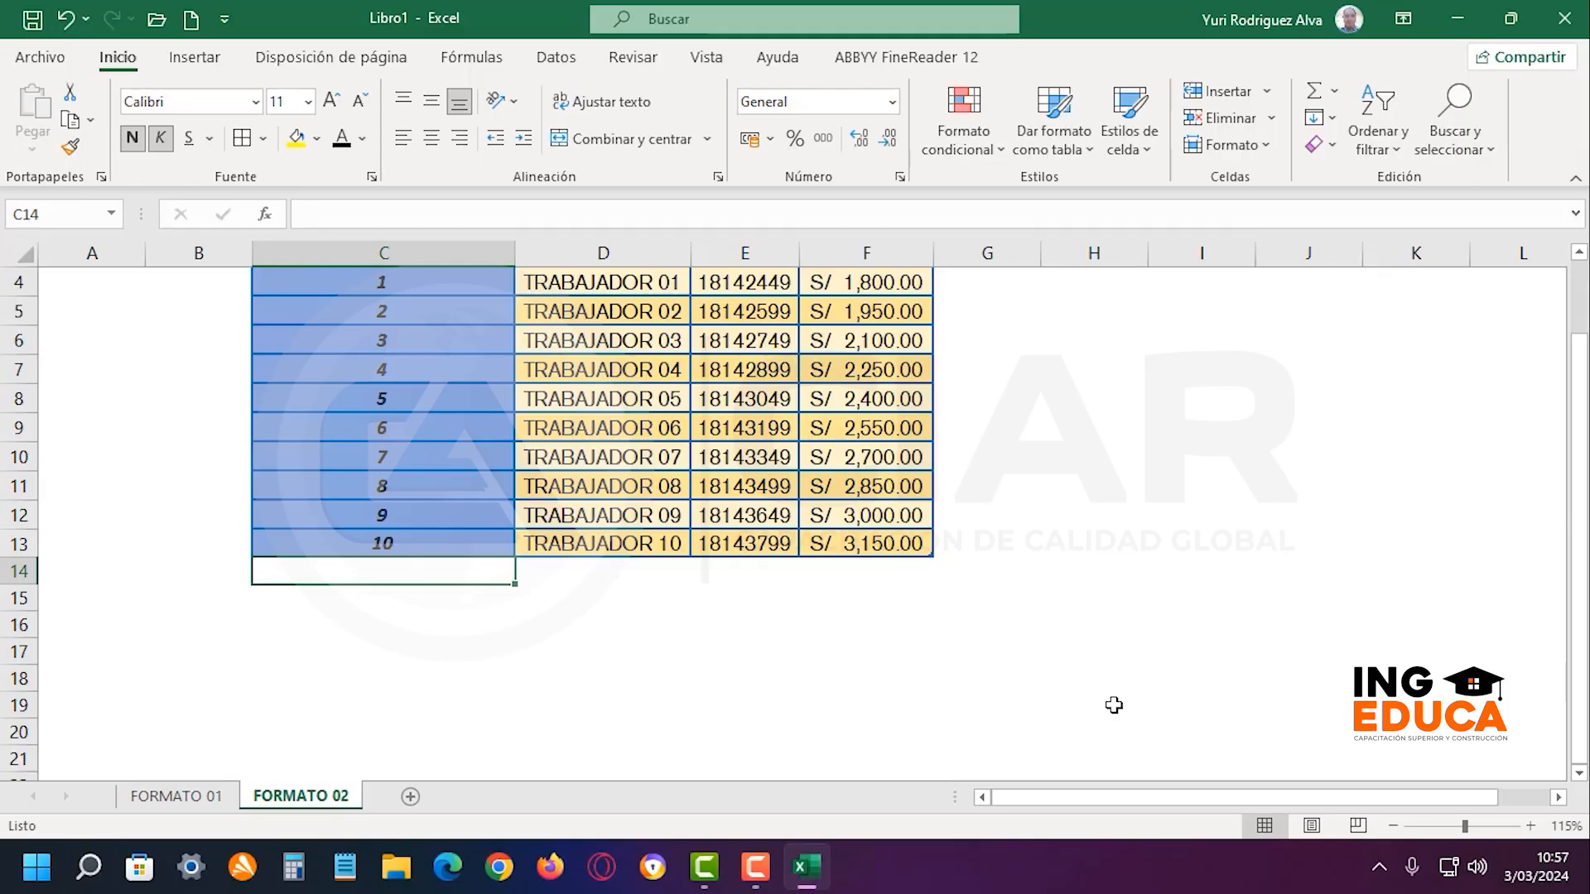
text(11)
key(Return)
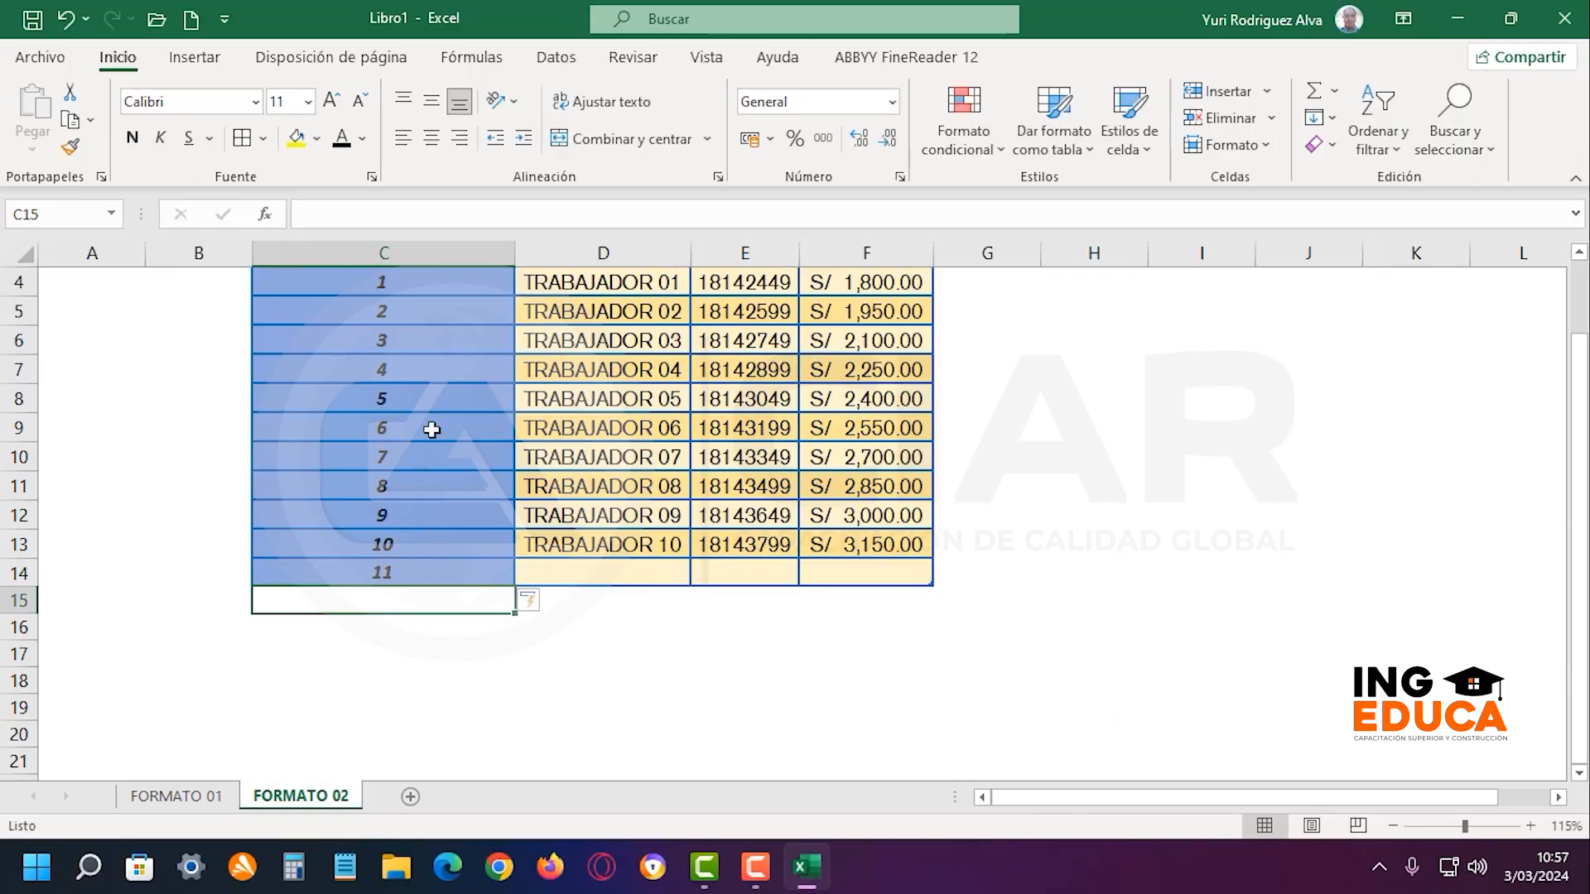
scroll(841, 397, up, 1)
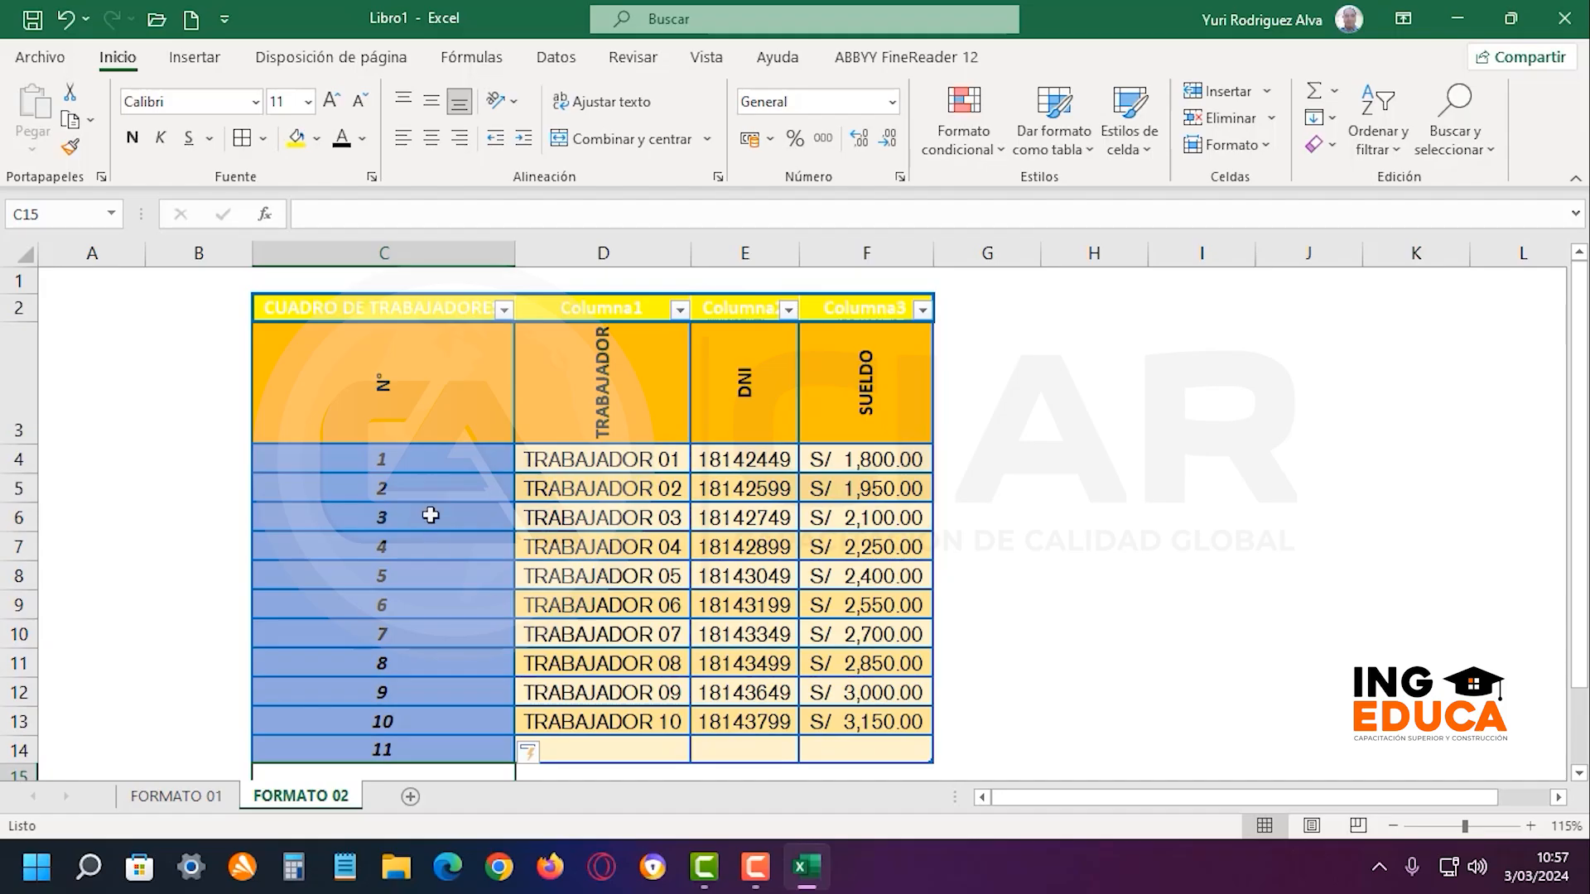
Enter TRABAJADOR 11 as the worker in cell D14 of the new row
scroll(668, 522, down, 1)
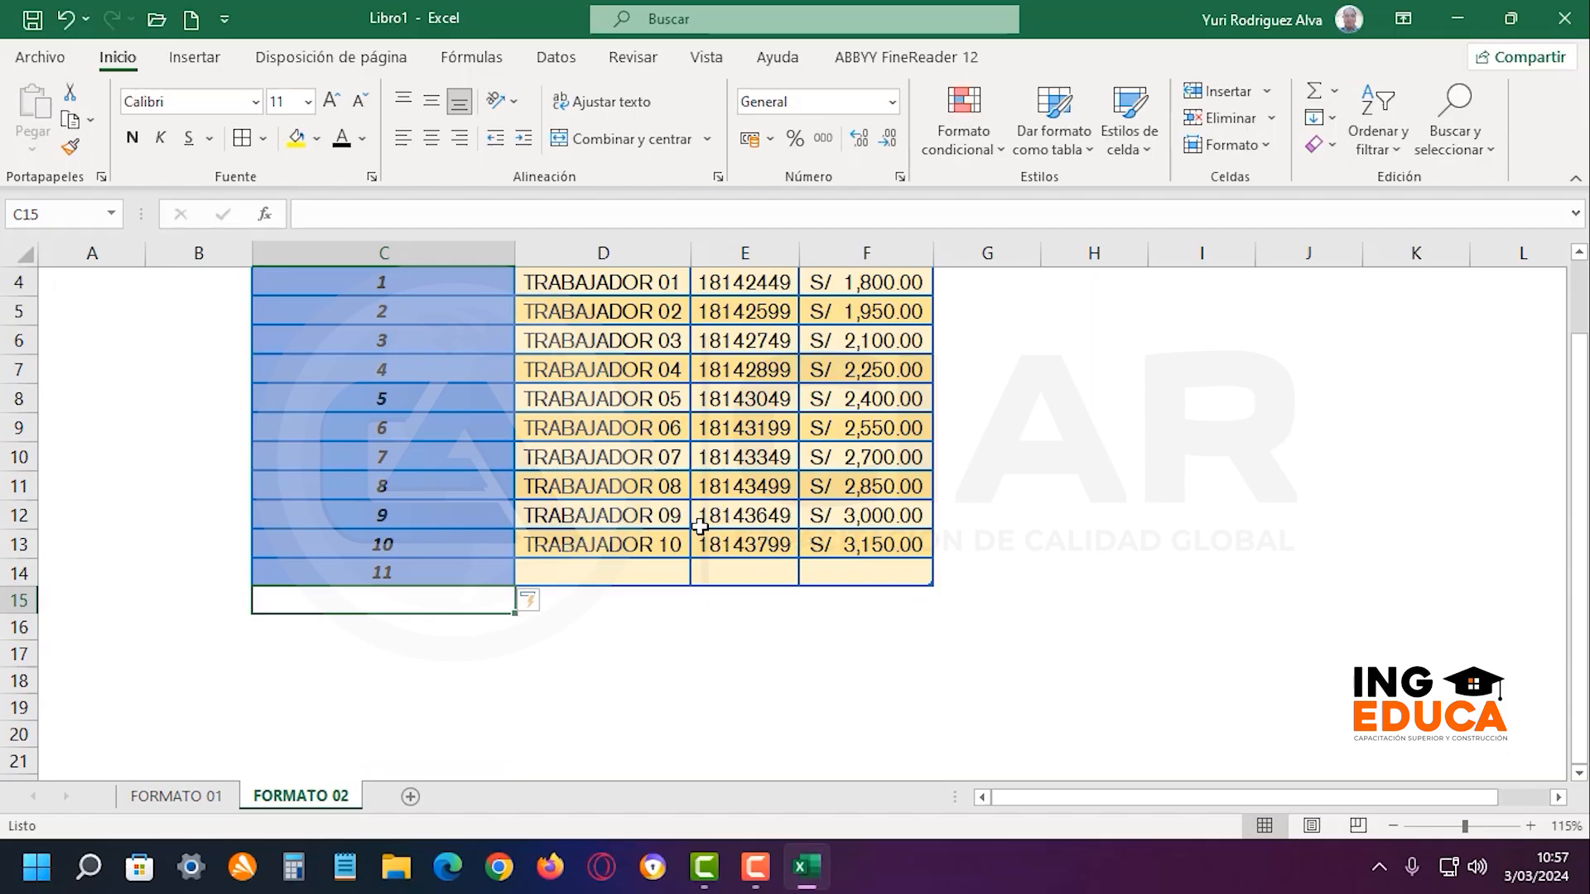
click(663, 570)
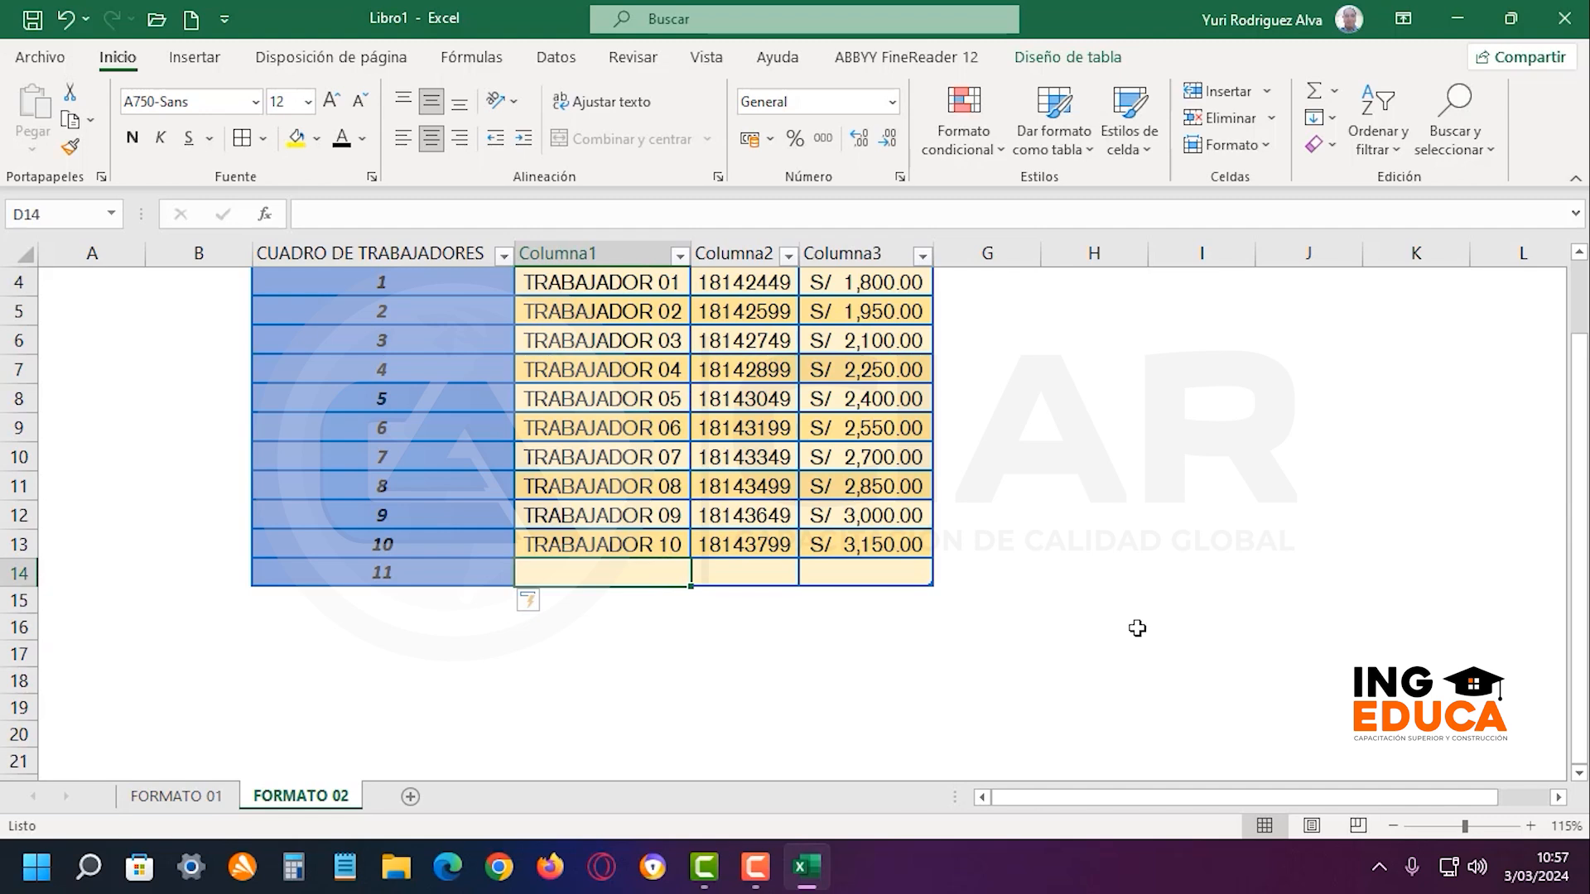
text(TRA)
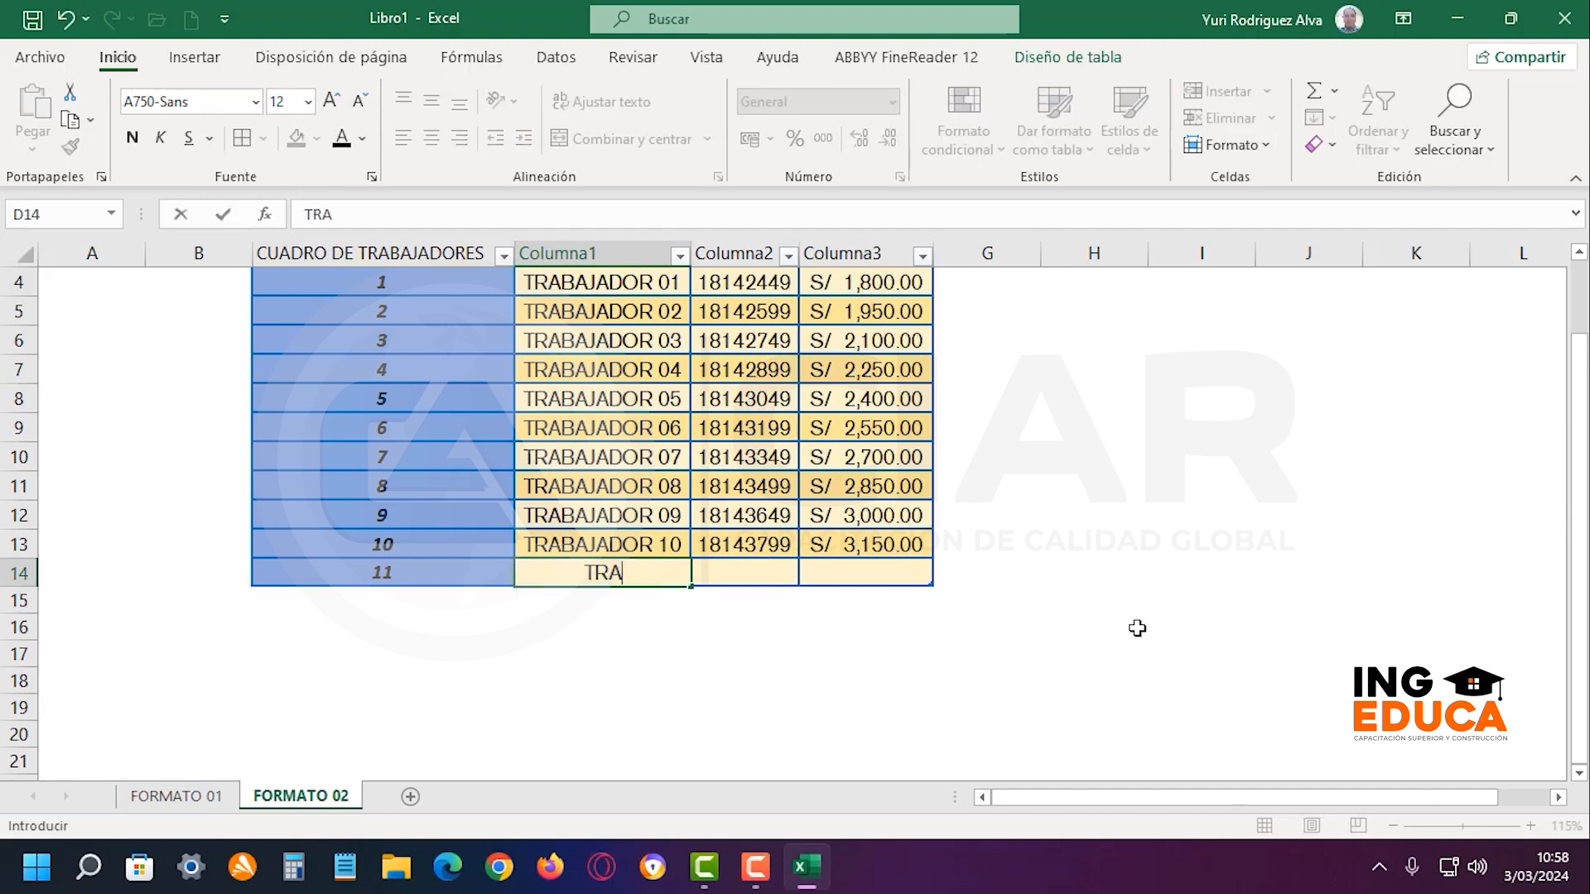
text(BAJADO)
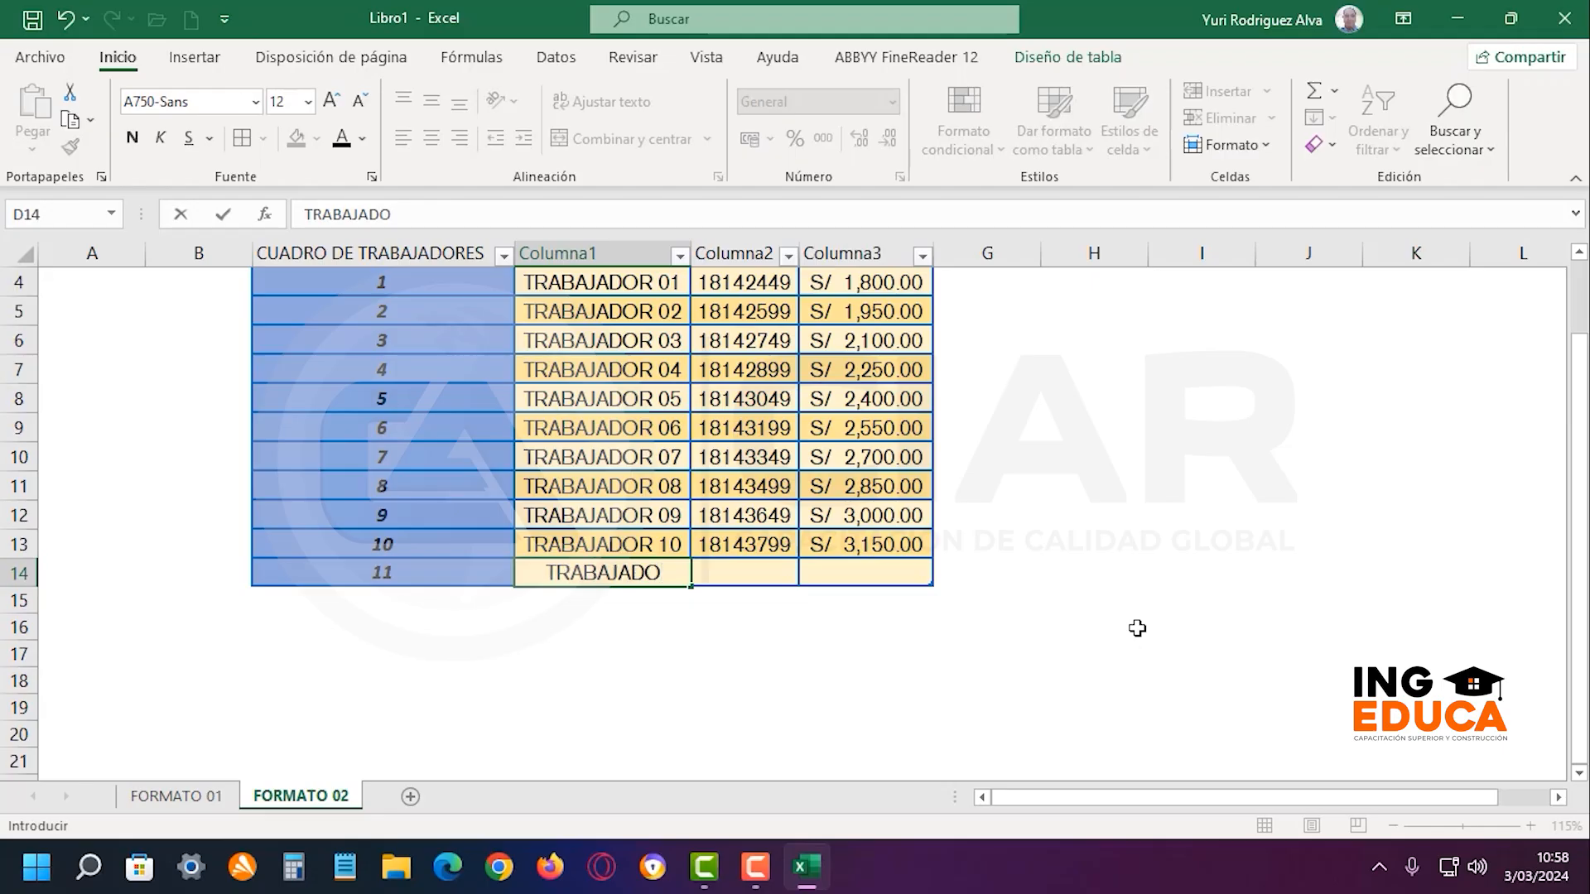
text(R )
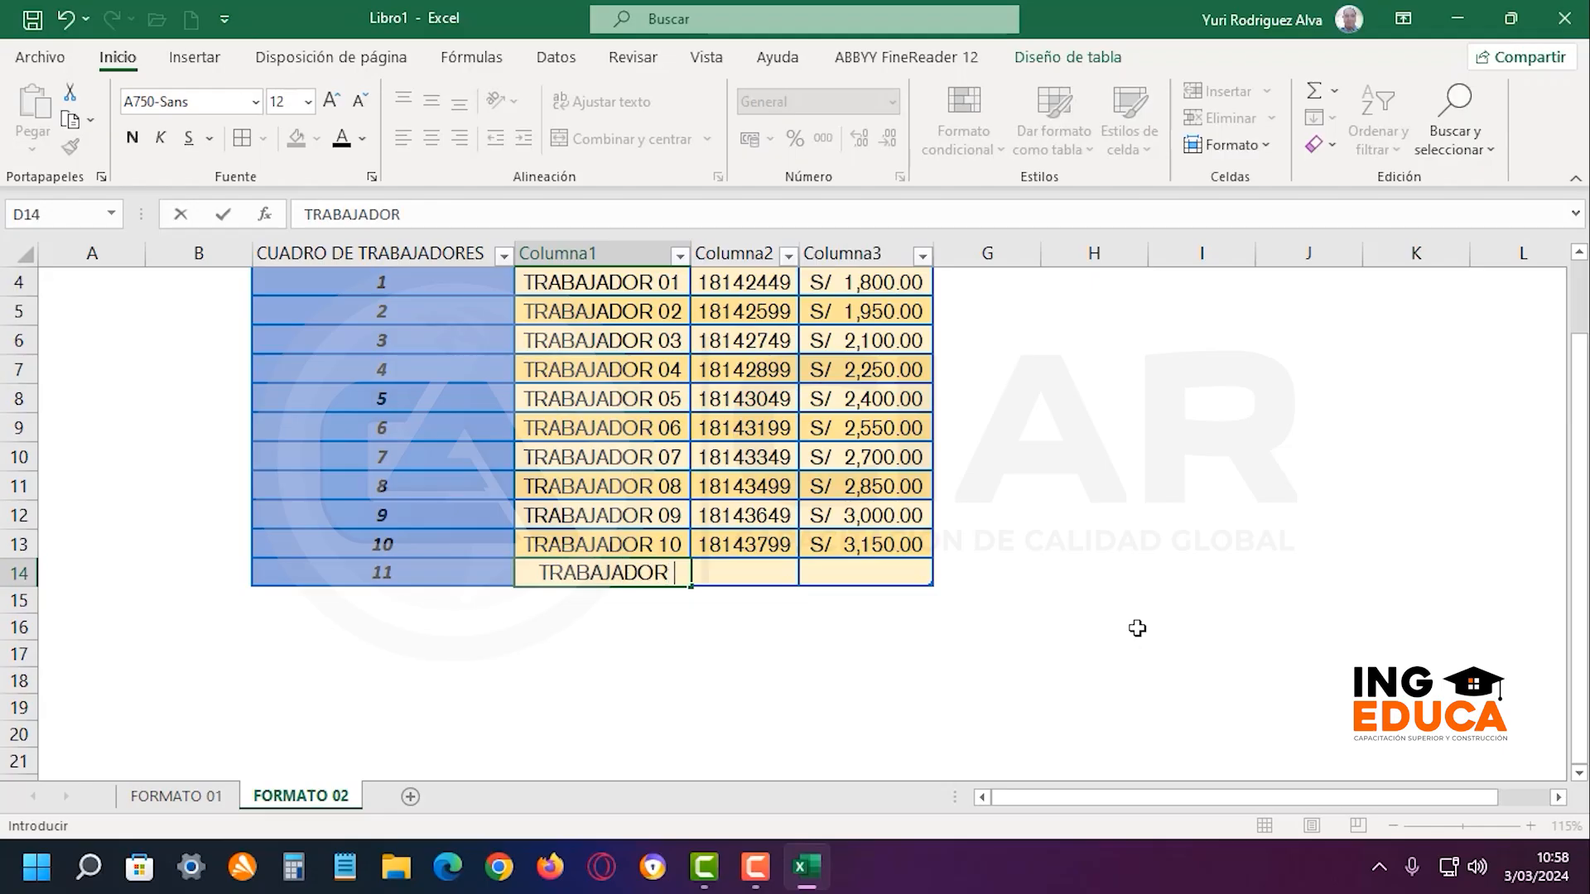
text(11)
key(Return)
Complete the row of TRABAJADOR 11 by entering the worker's DNI number in E14 and a salary of 3200 in F14
key(Up)
key(Right)
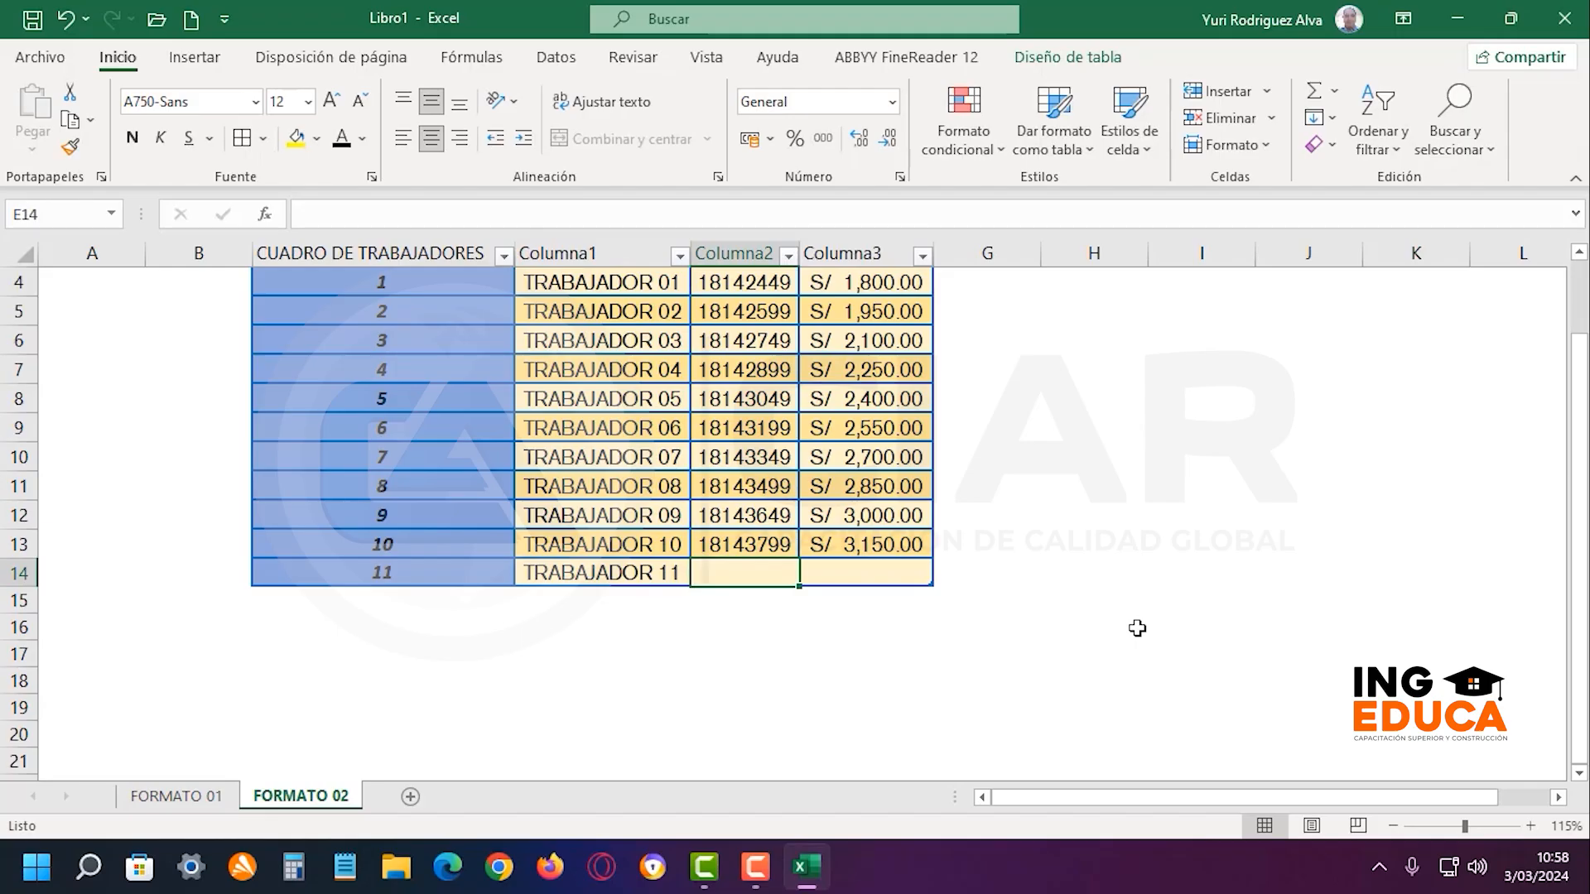
text(20)
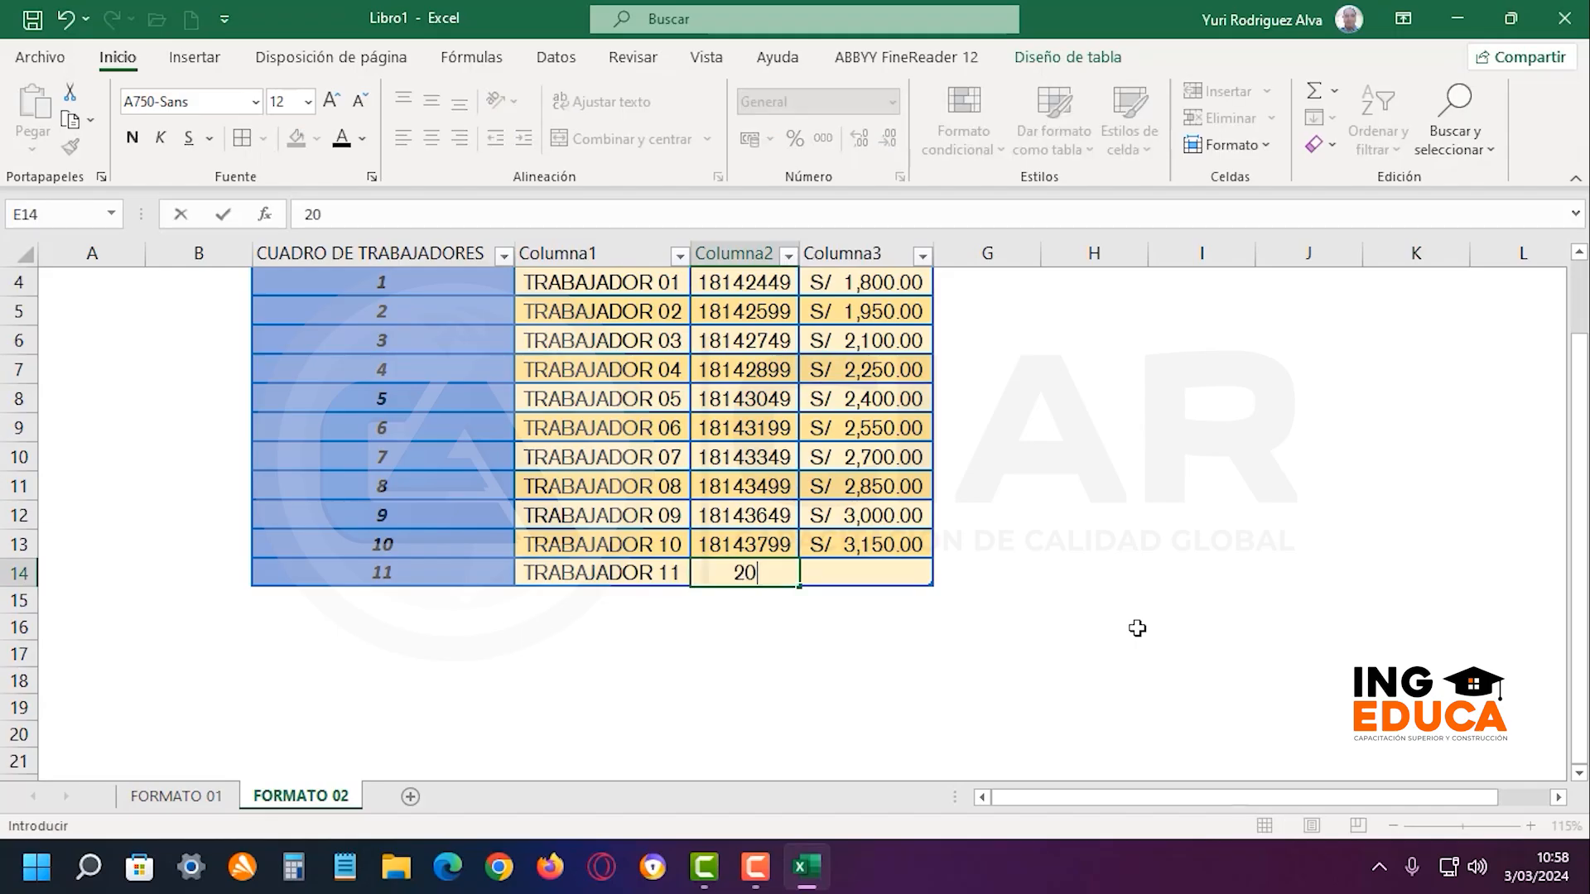
text(242522)
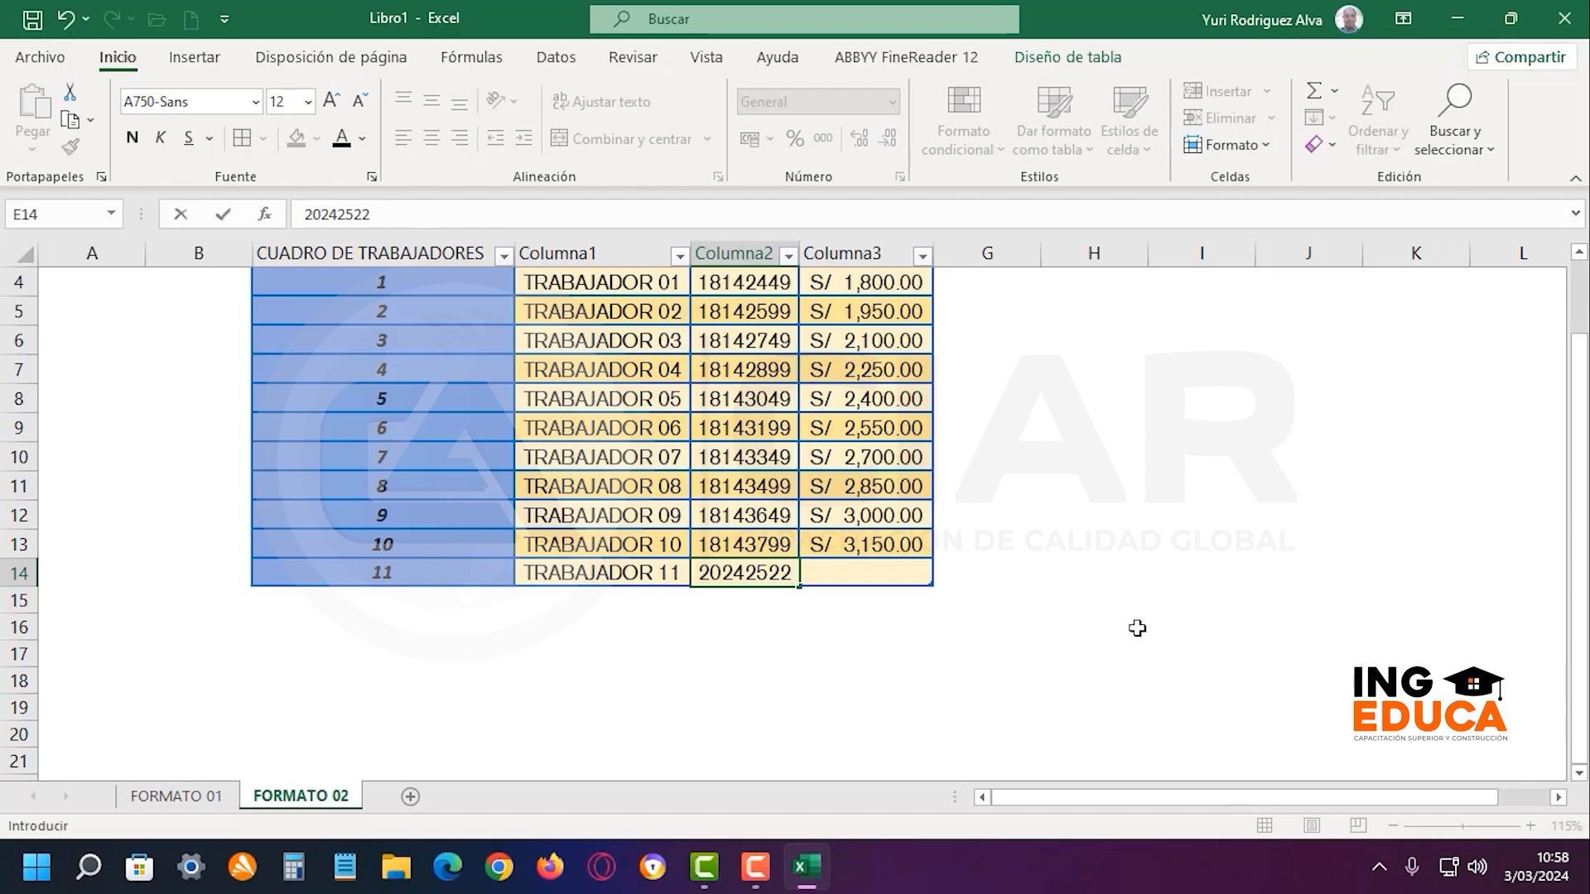
key(Right)
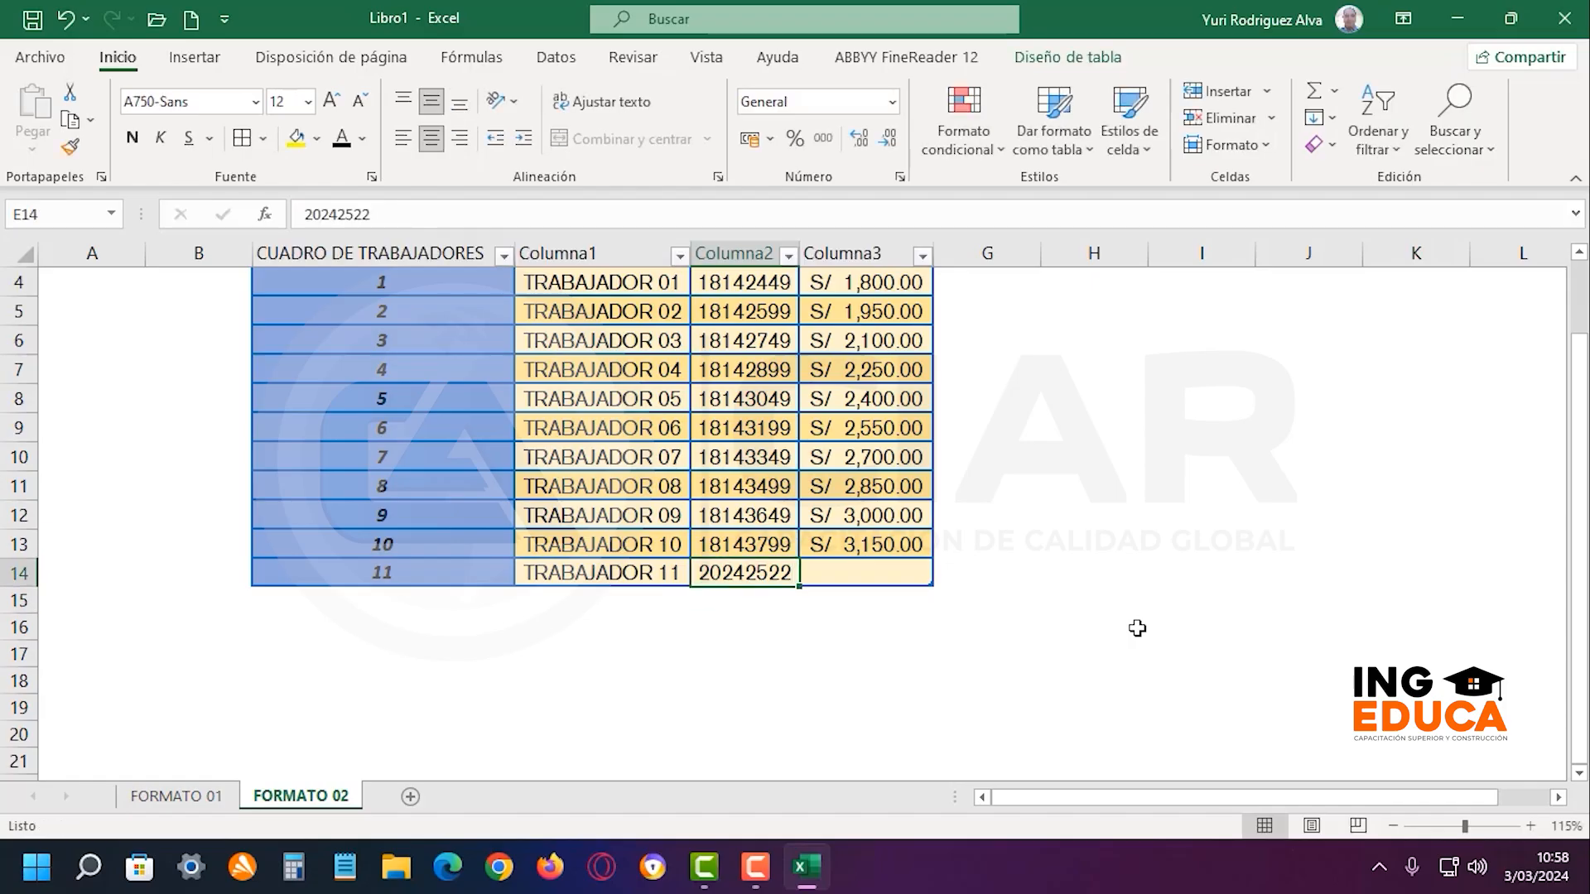
text(3200)
key(Return)
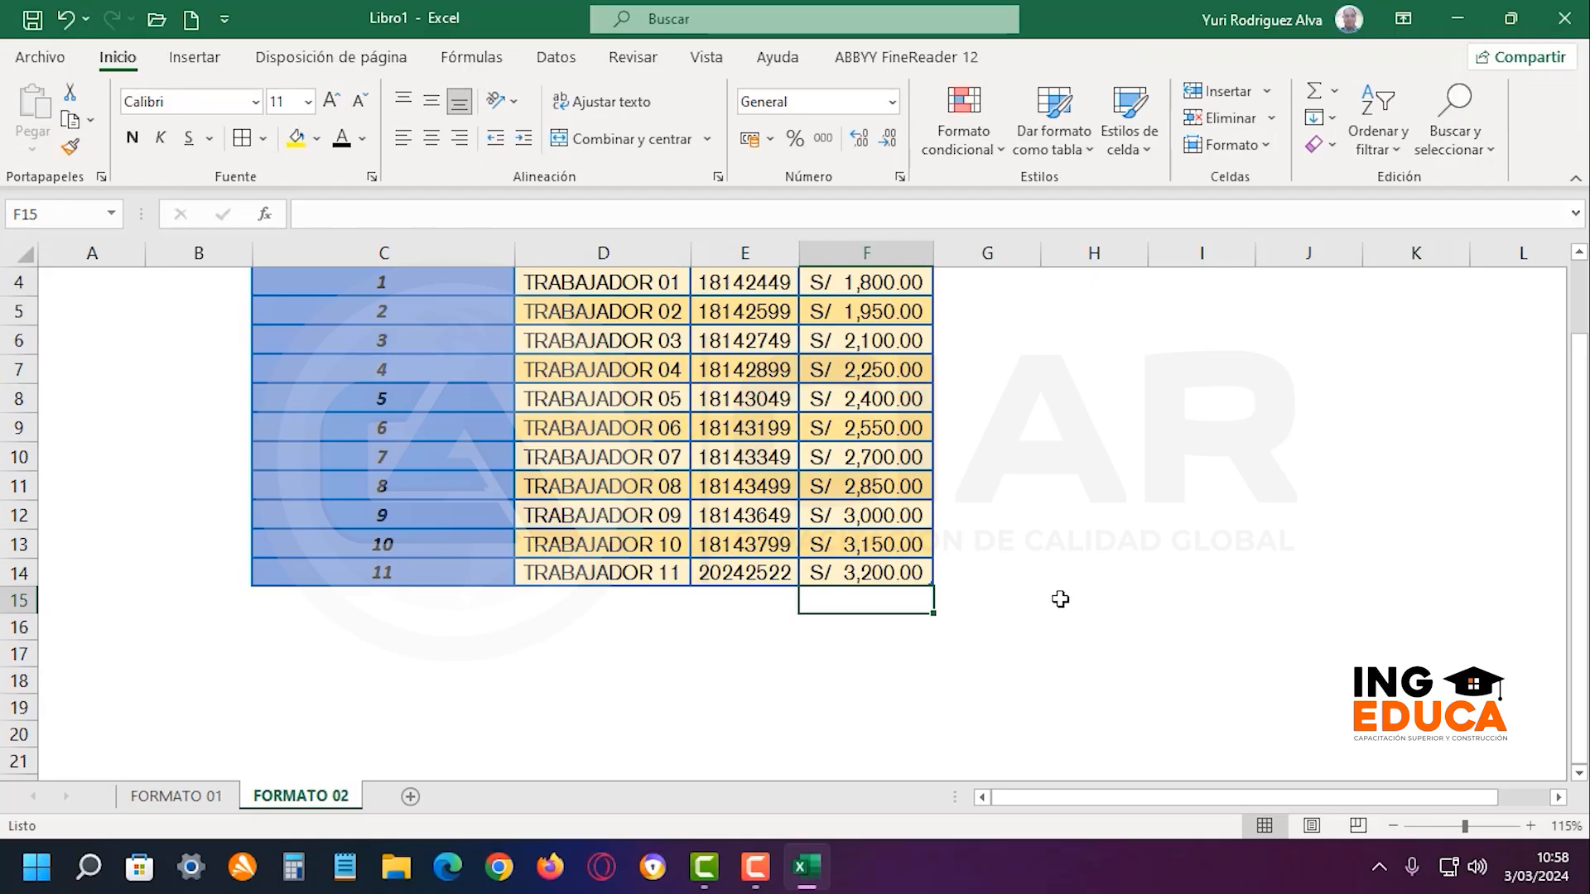
Examine whether the new row 14 follows the formatting and banding of the worker table's existing rows
click(907, 573)
drag(688, 573, 434, 569)
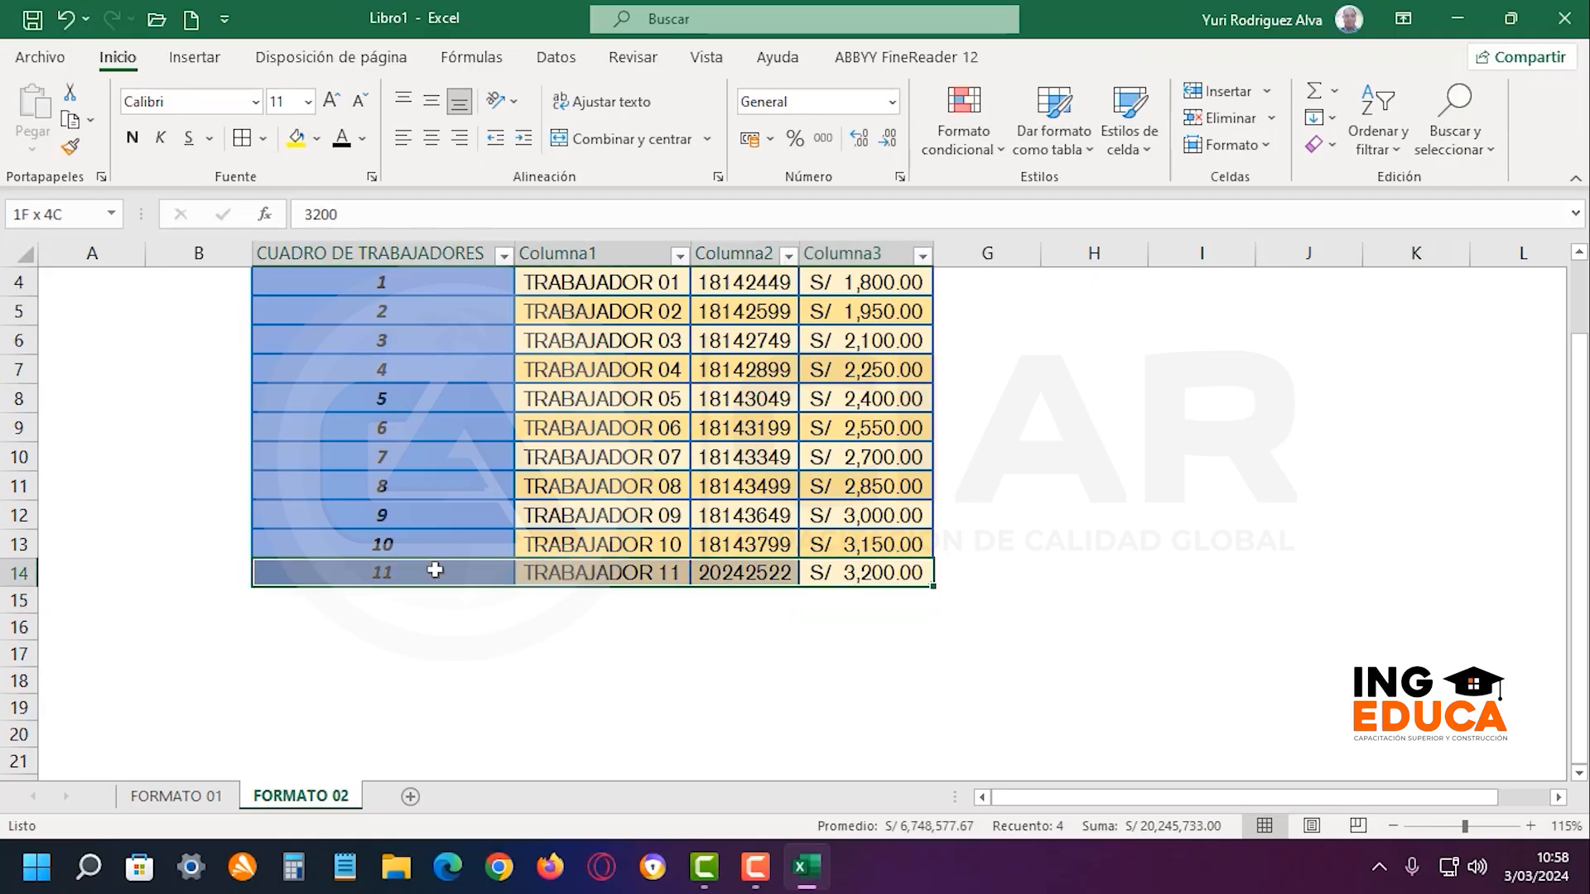
click(1153, 530)
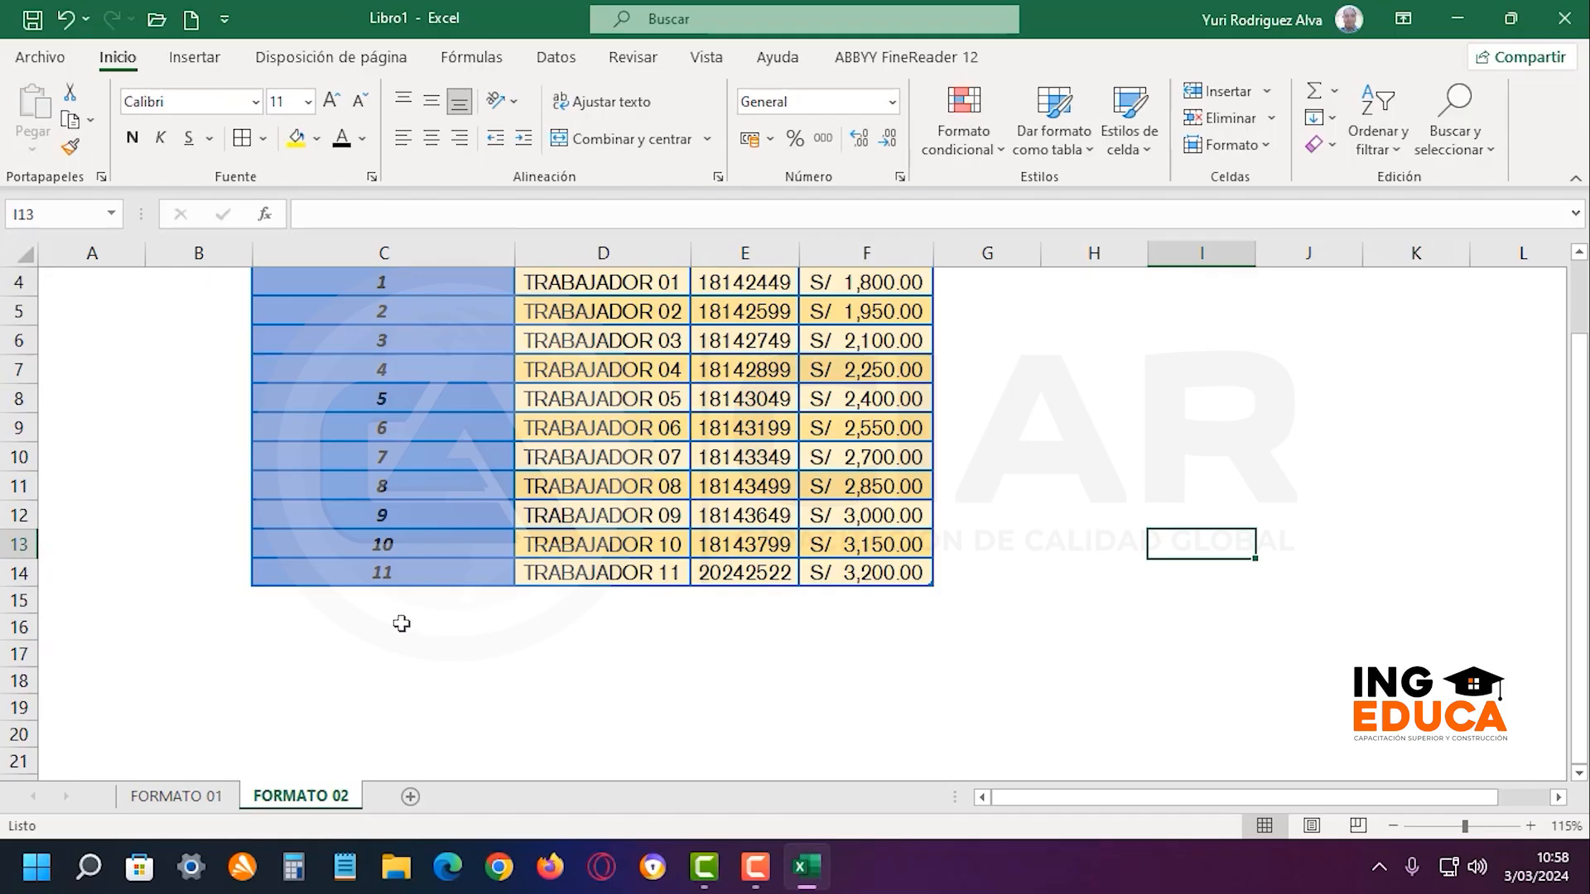
drag(451, 340, 833, 568)
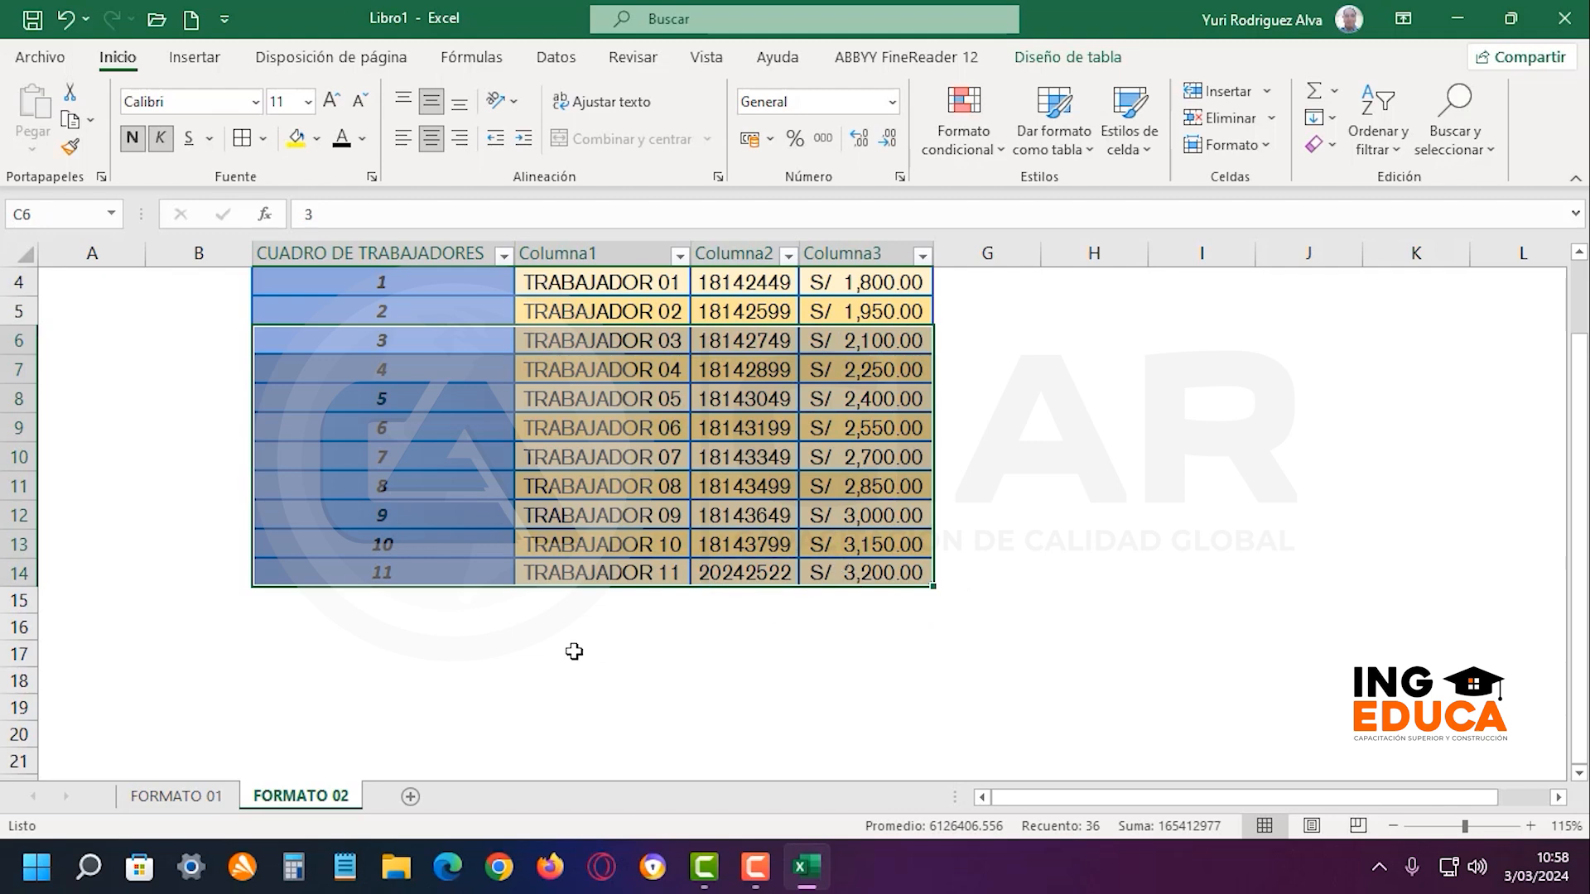
click(722, 542)
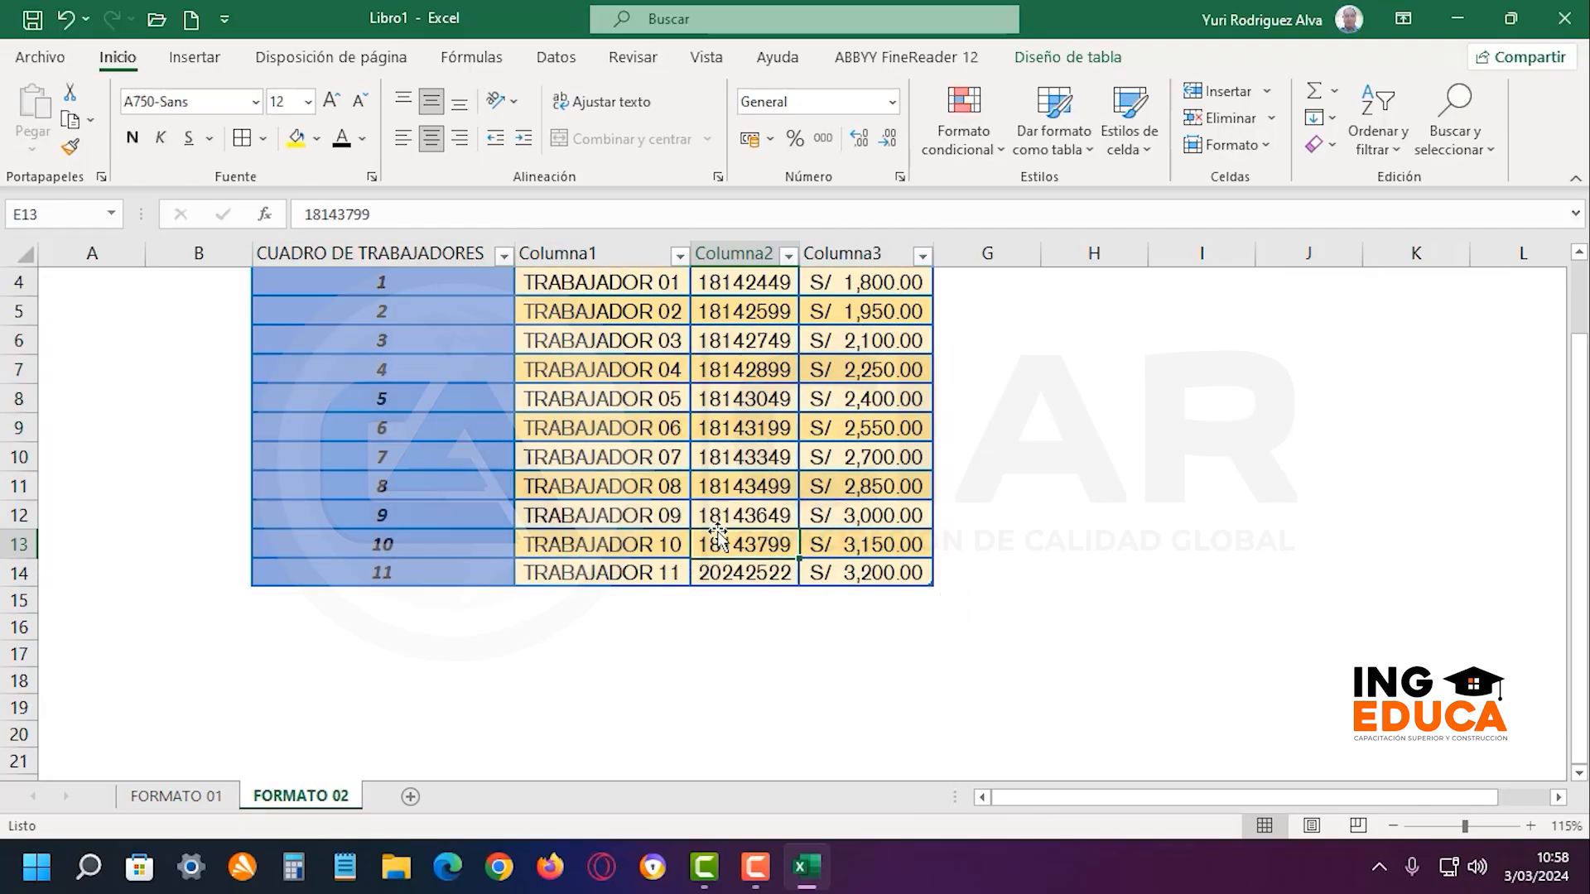
drag(551, 407, 919, 431)
drag(613, 487, 892, 500)
drag(638, 515, 858, 530)
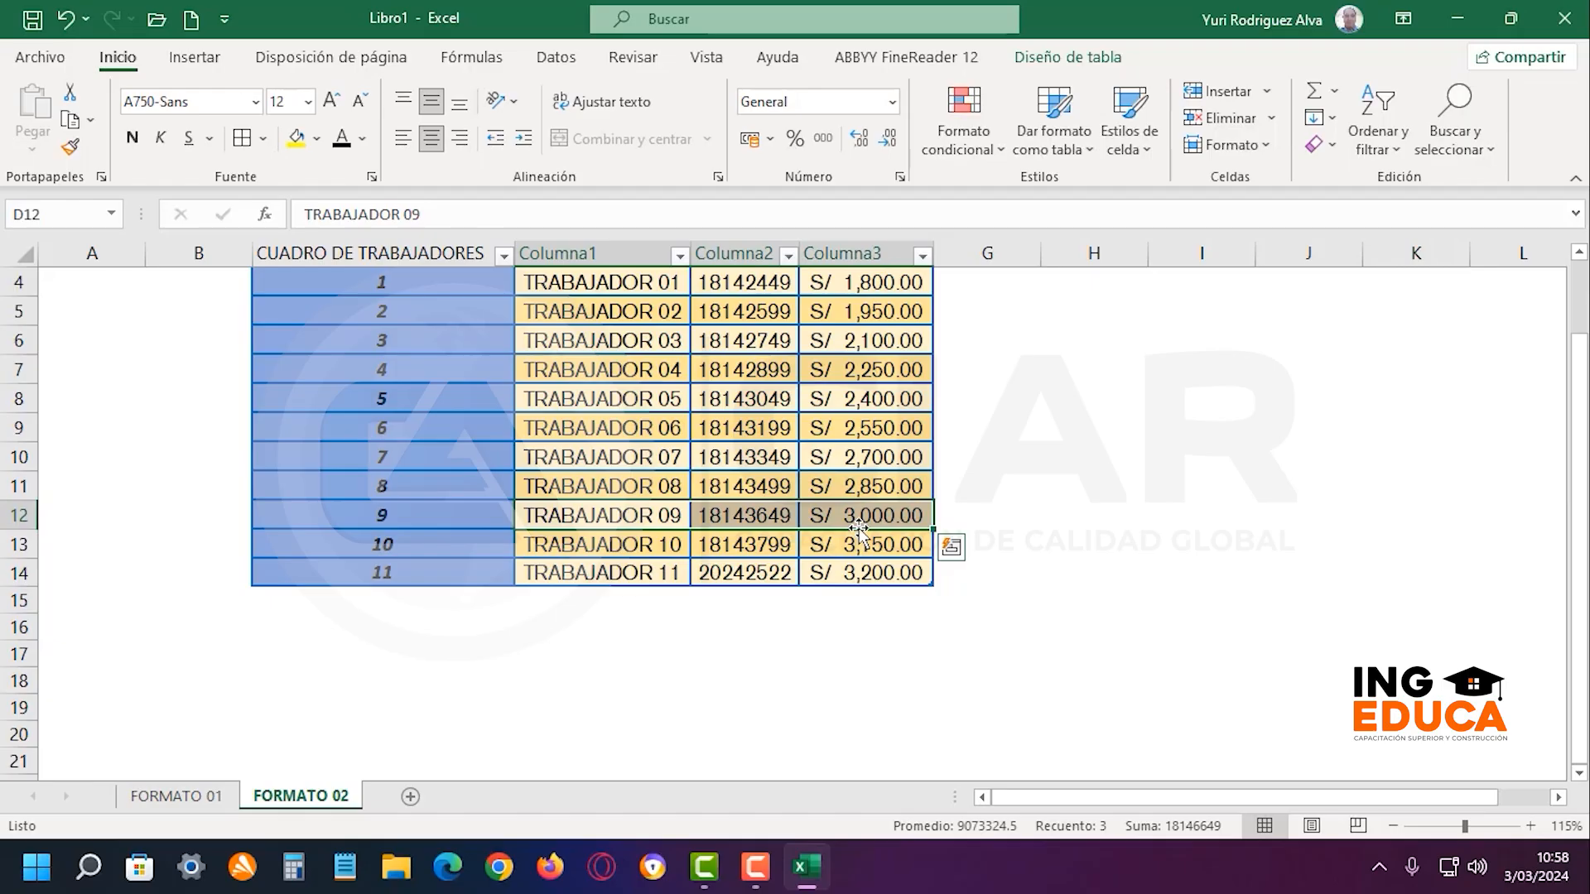
click(853, 547)
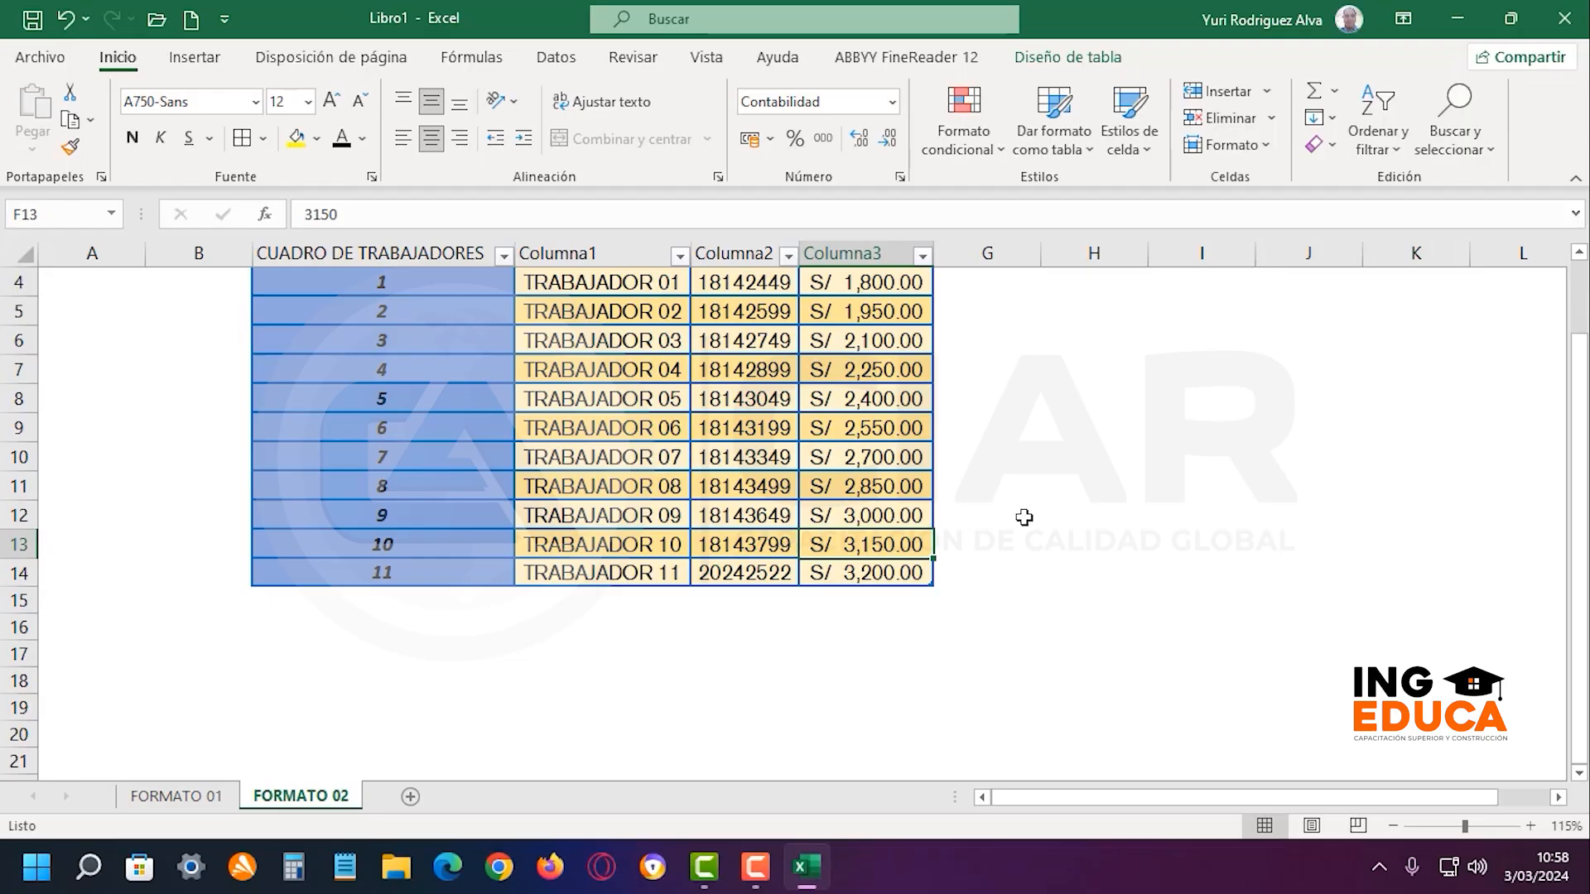
Extend the worker table down to row 18 by filling the TRABAJADOR 11 row downward through TRABAJADOR 15
click(461, 605)
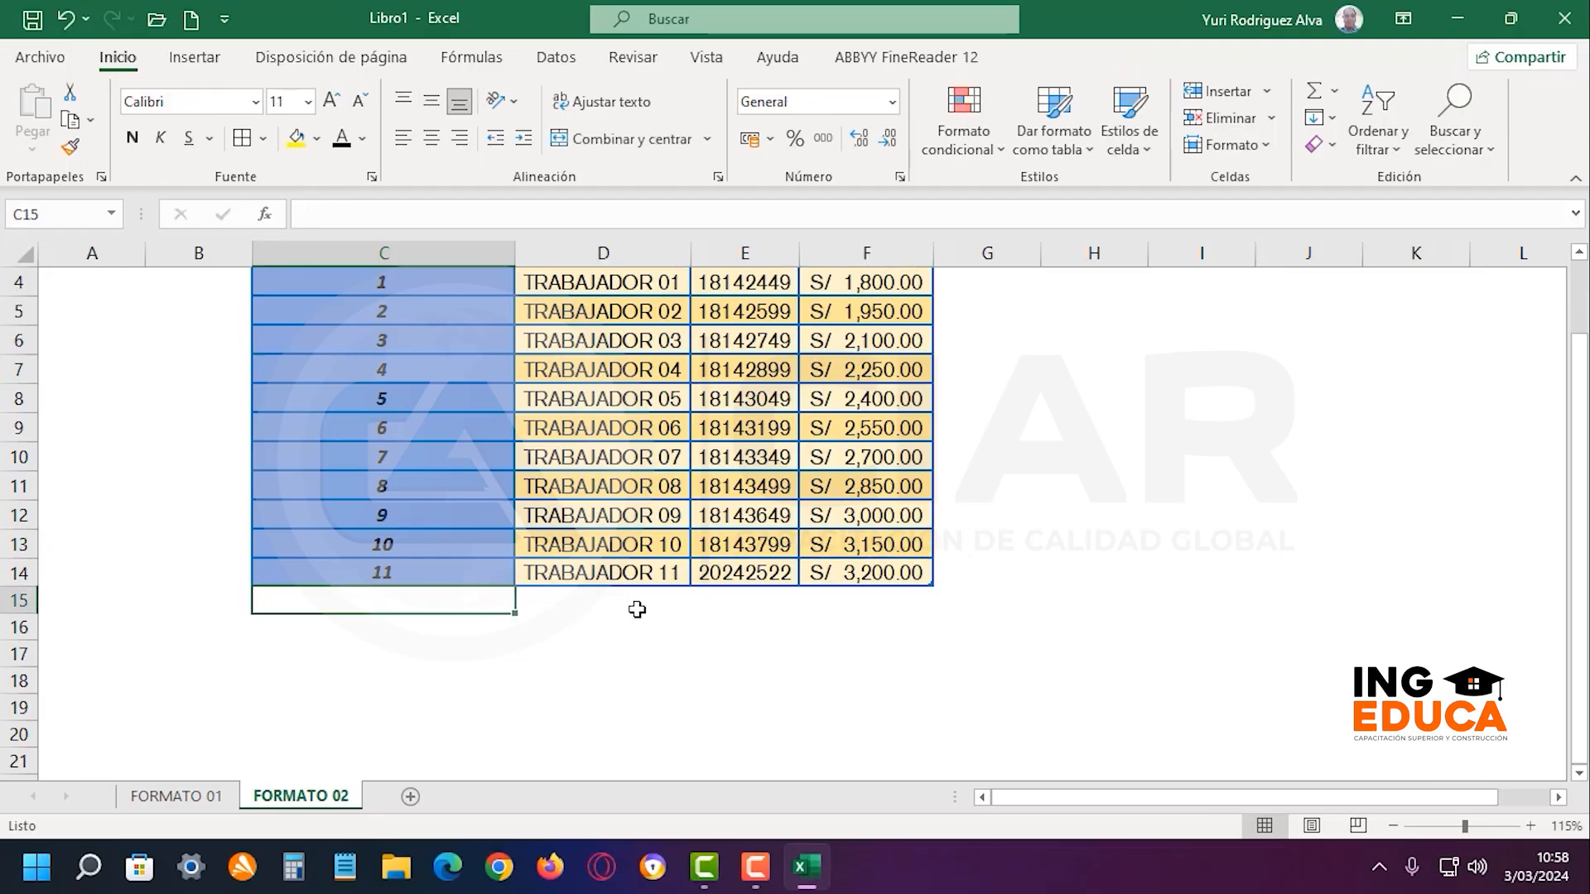
click(663, 607)
click(893, 612)
drag(414, 570, 939, 615)
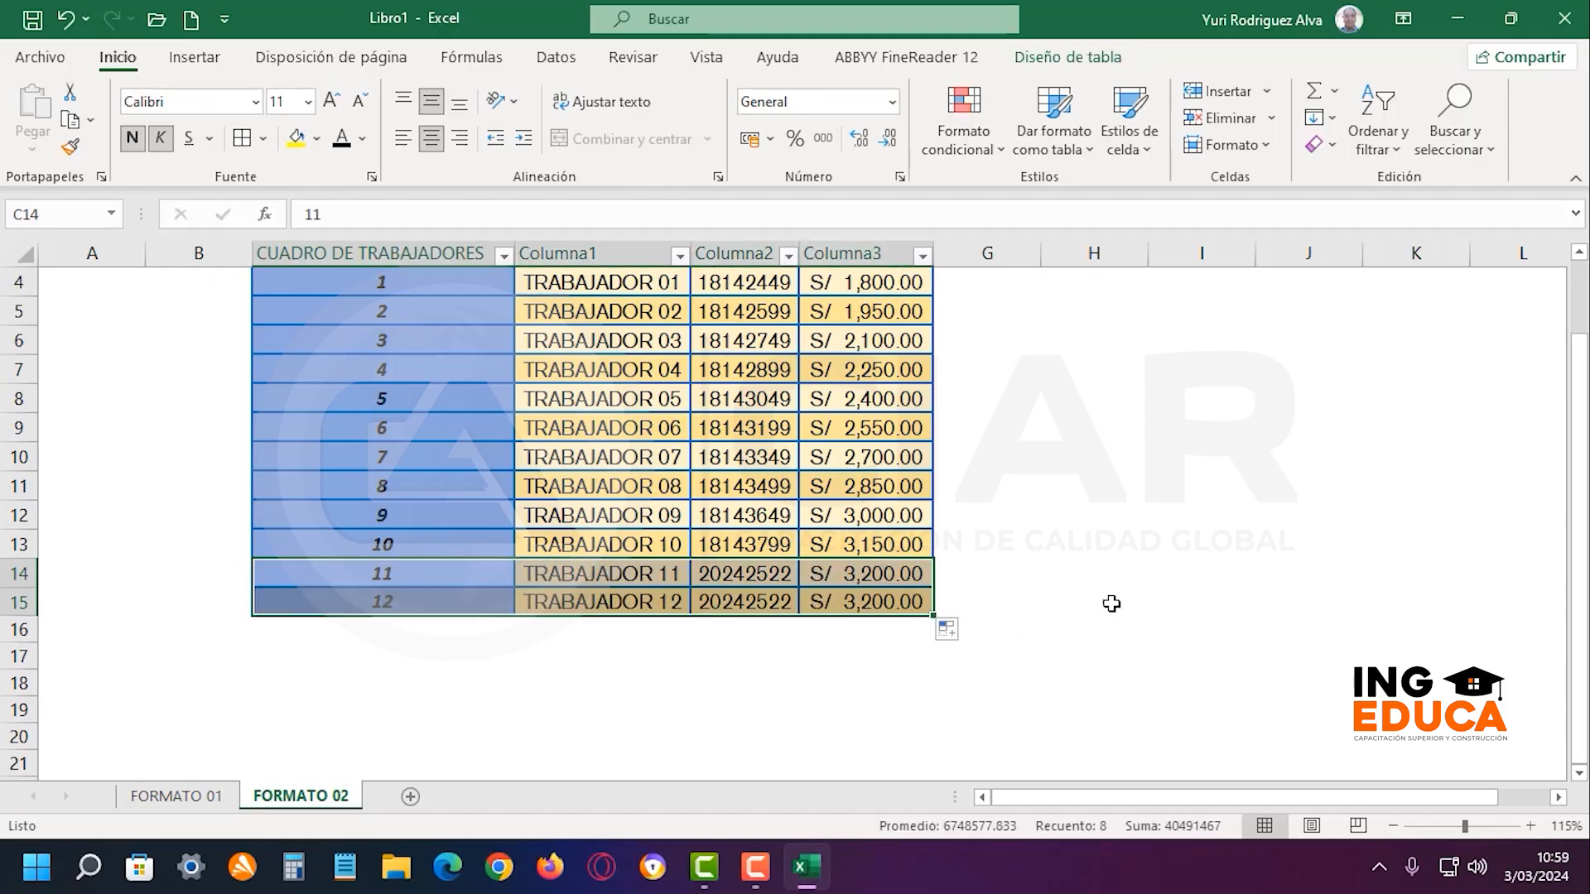
click(1114, 604)
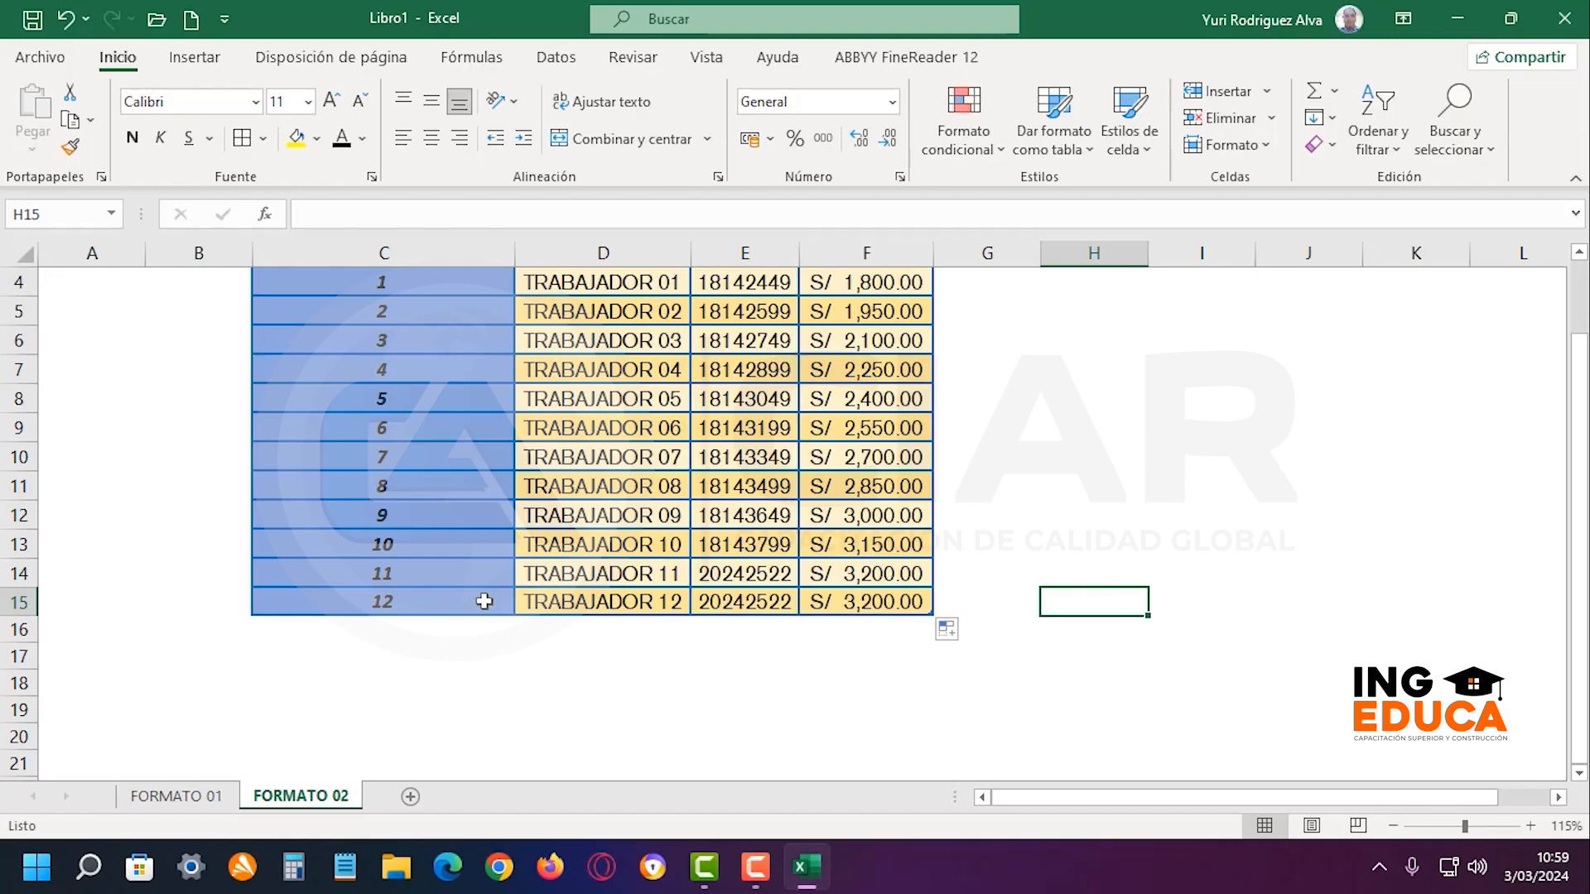
drag(452, 599, 938, 696)
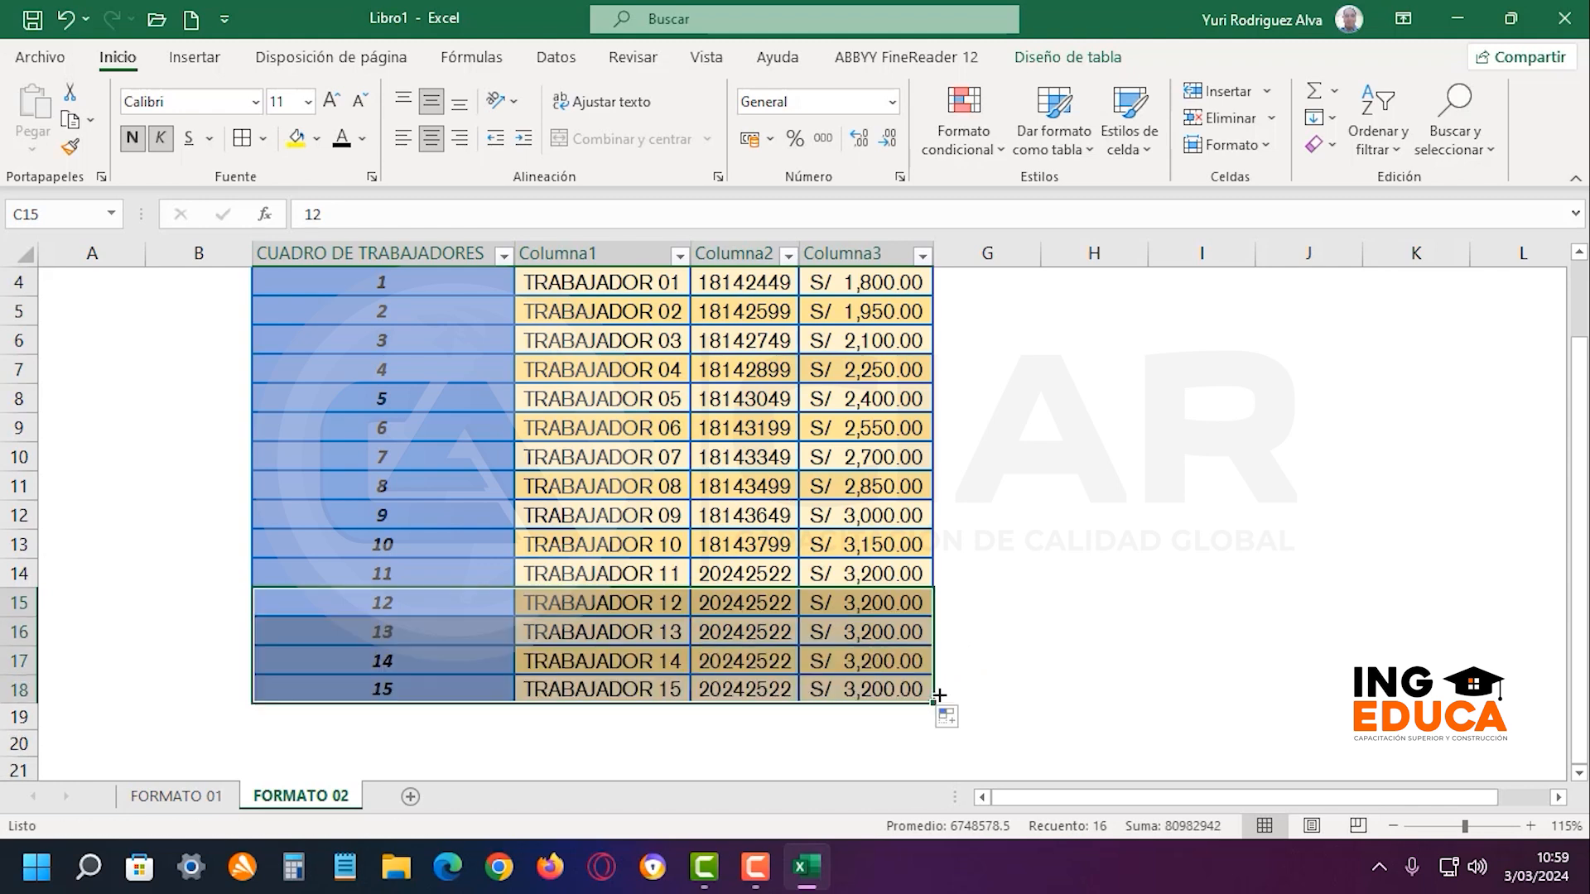
click(1080, 630)
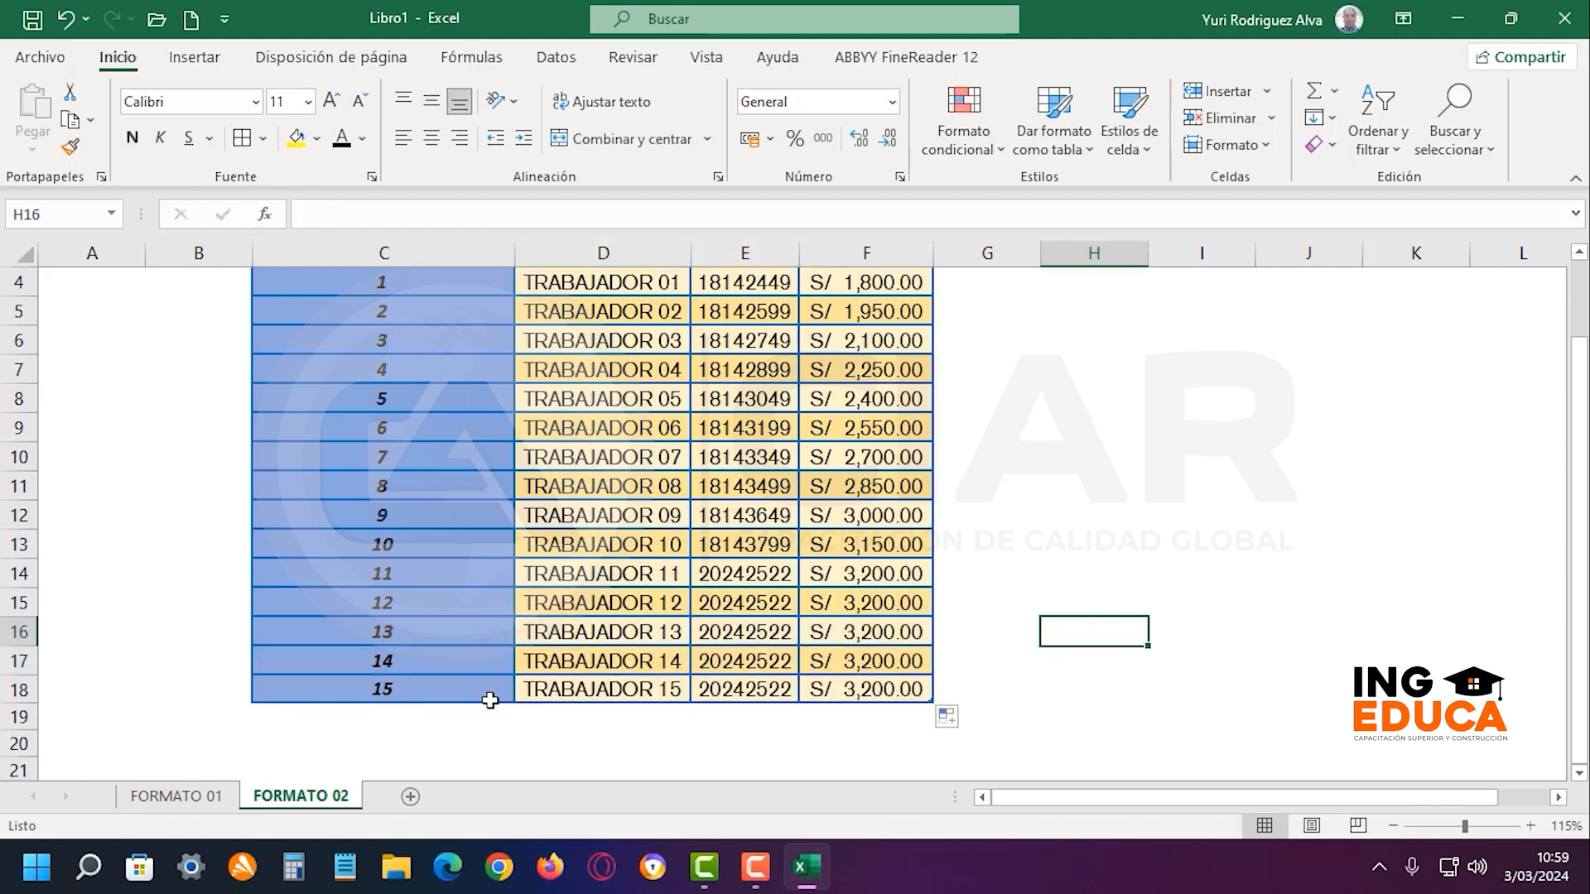
Examine the numbering, worker names and inherited formatting of the filled rows 15 to 18 against row 14
drag(455, 604, 868, 688)
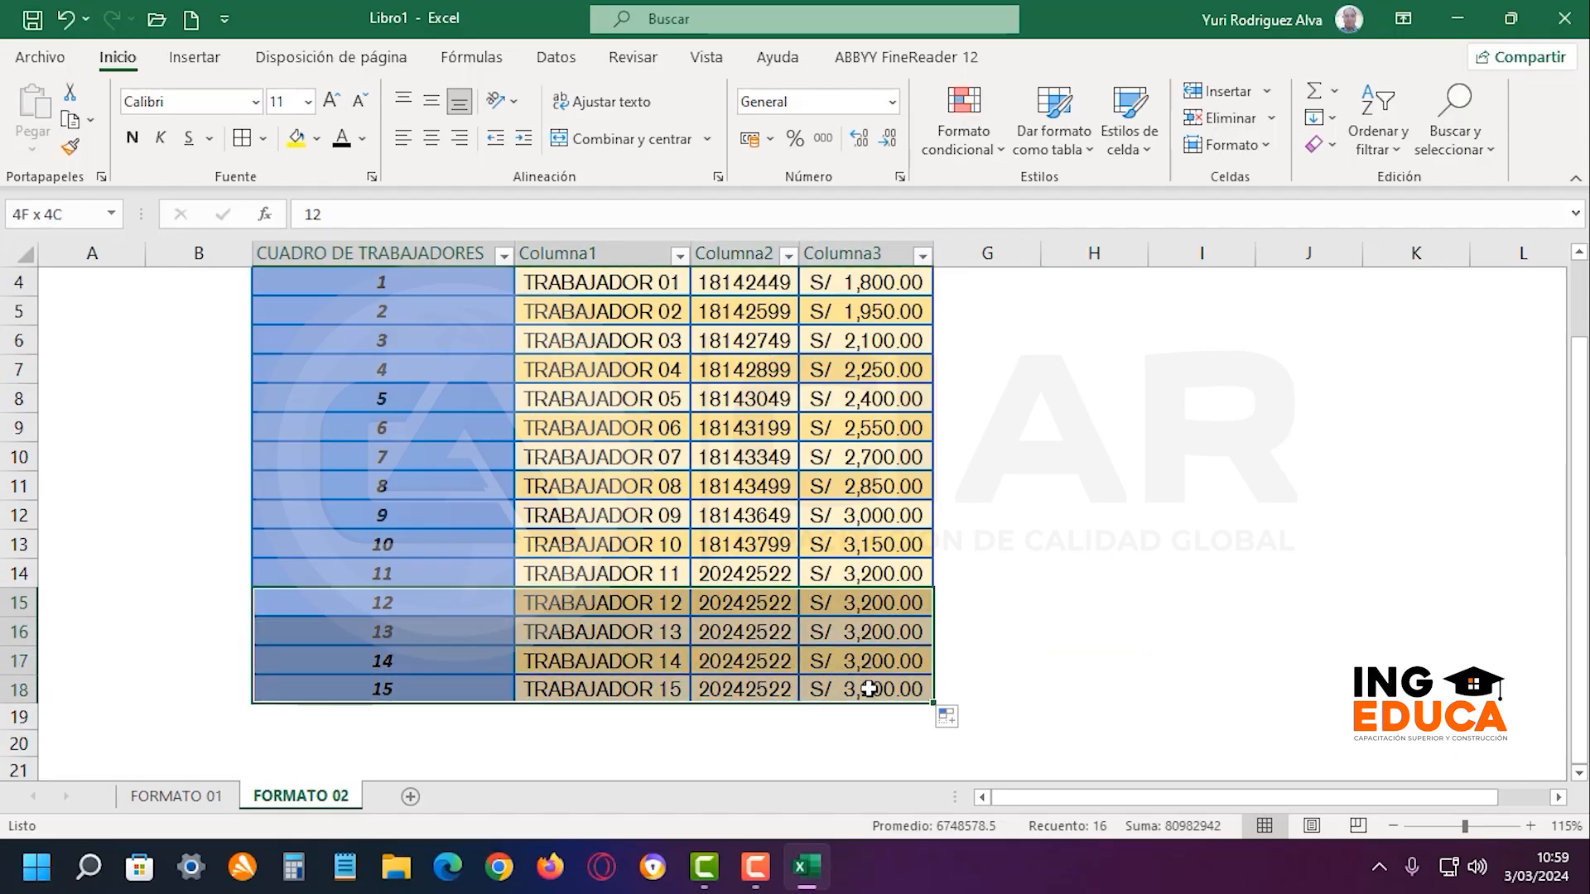
click(460, 632)
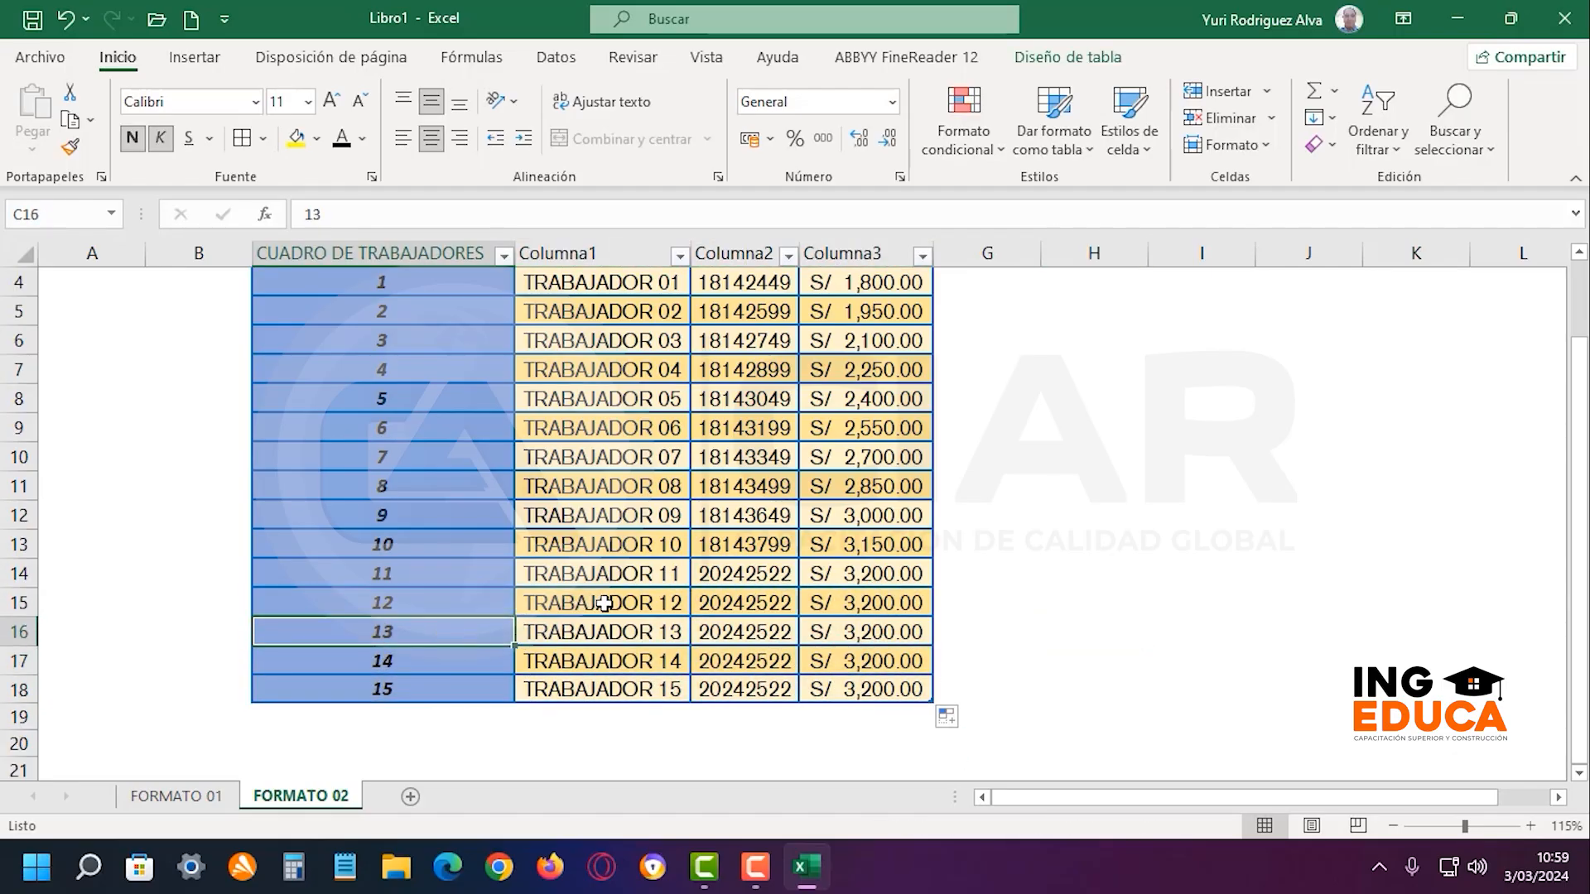
click(636, 632)
click(653, 659)
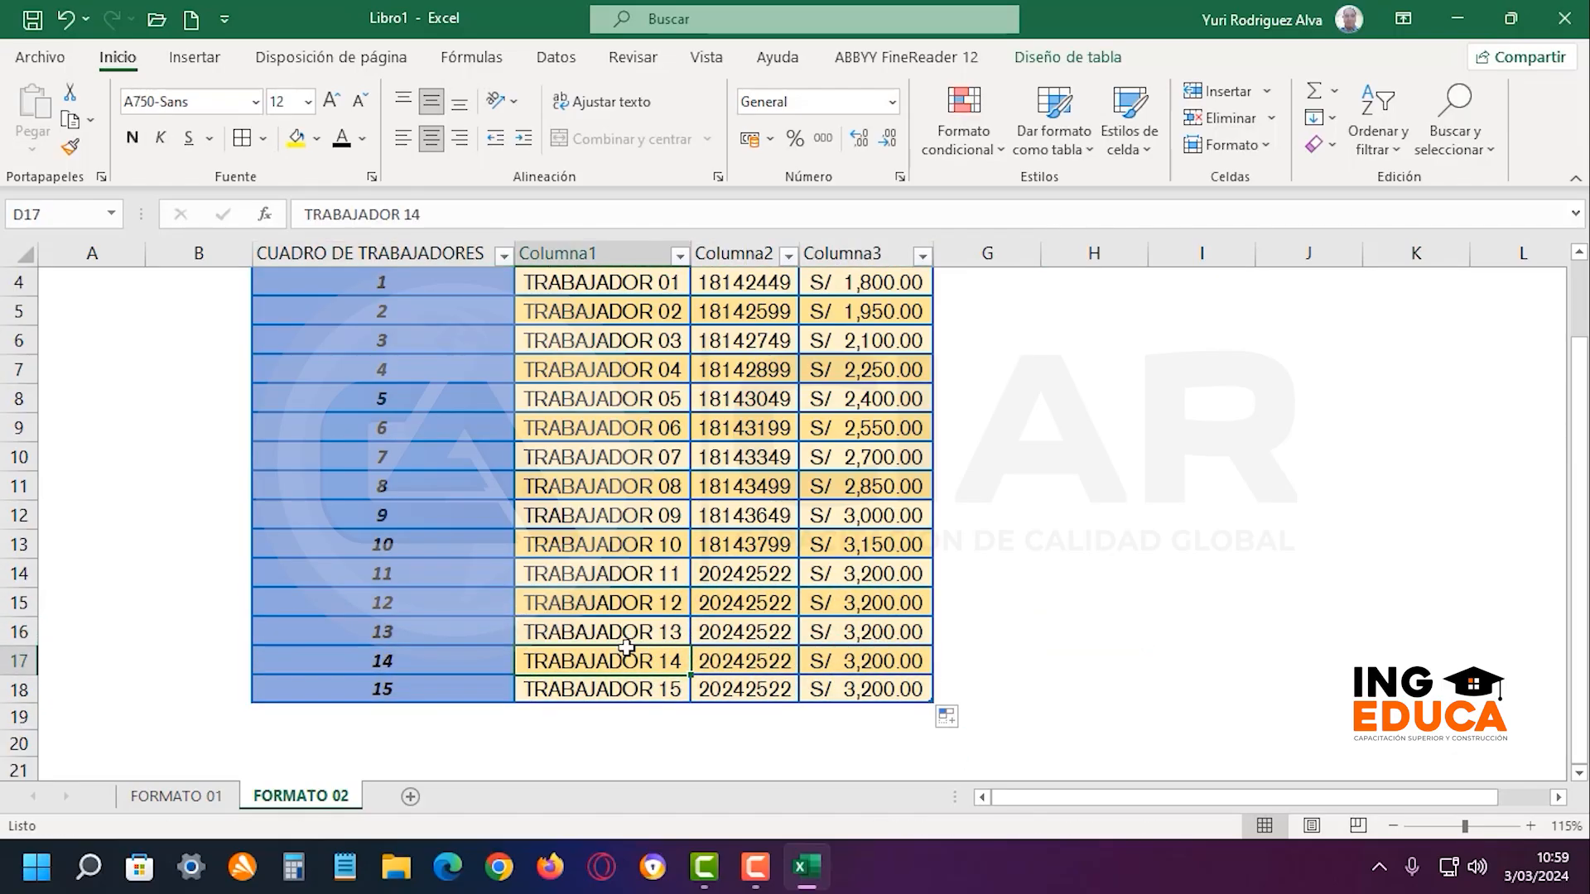
drag(454, 604, 848, 690)
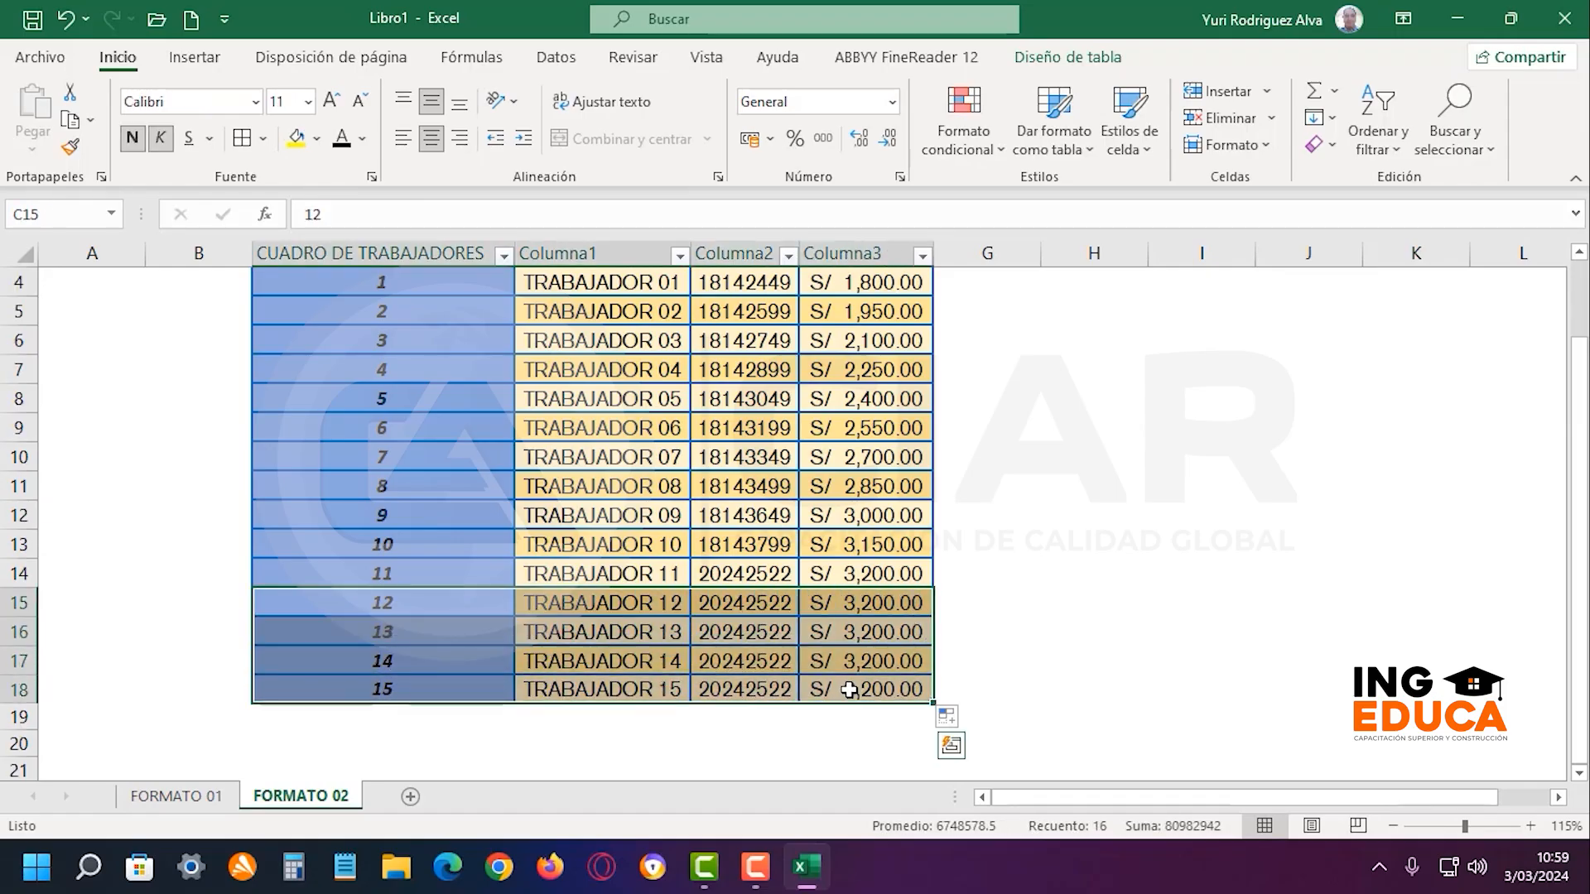
click(1085, 624)
drag(472, 571, 838, 571)
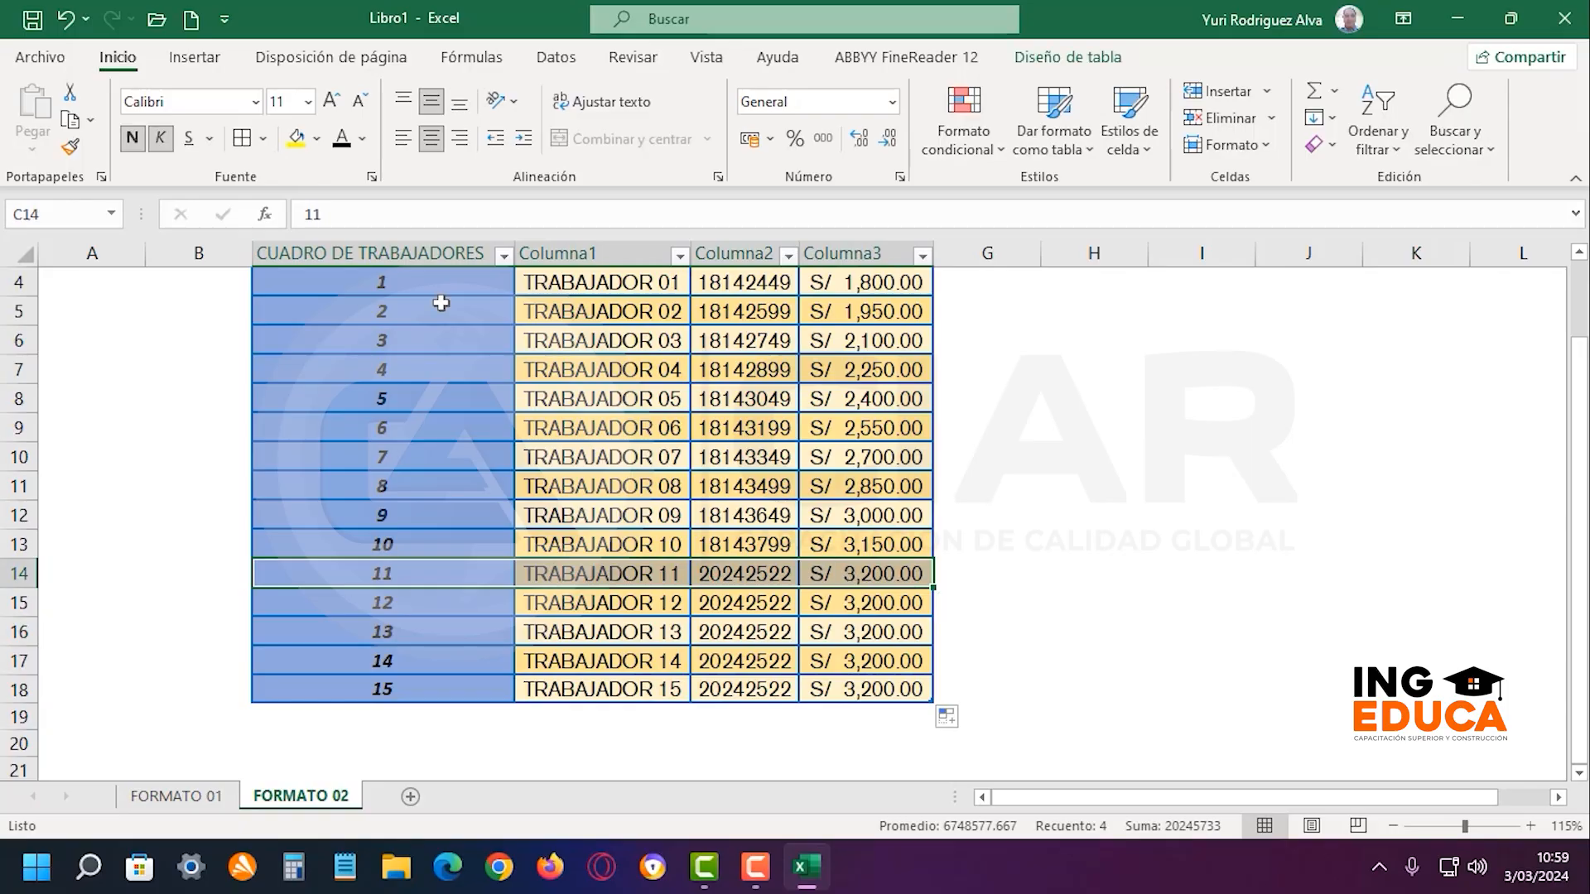
click(72, 147)
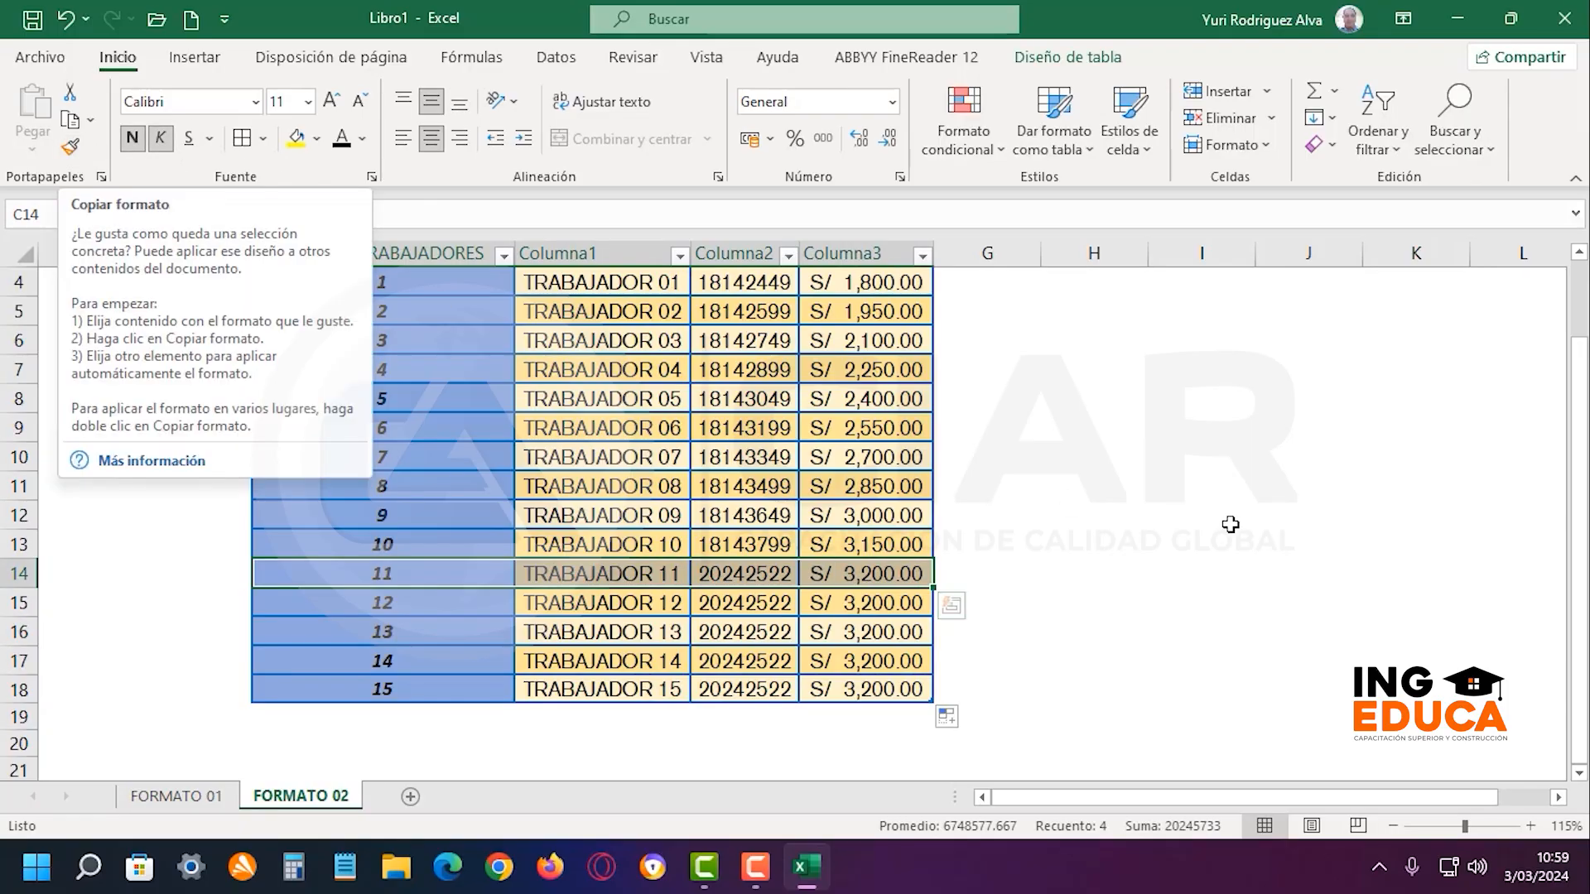
click(1123, 539)
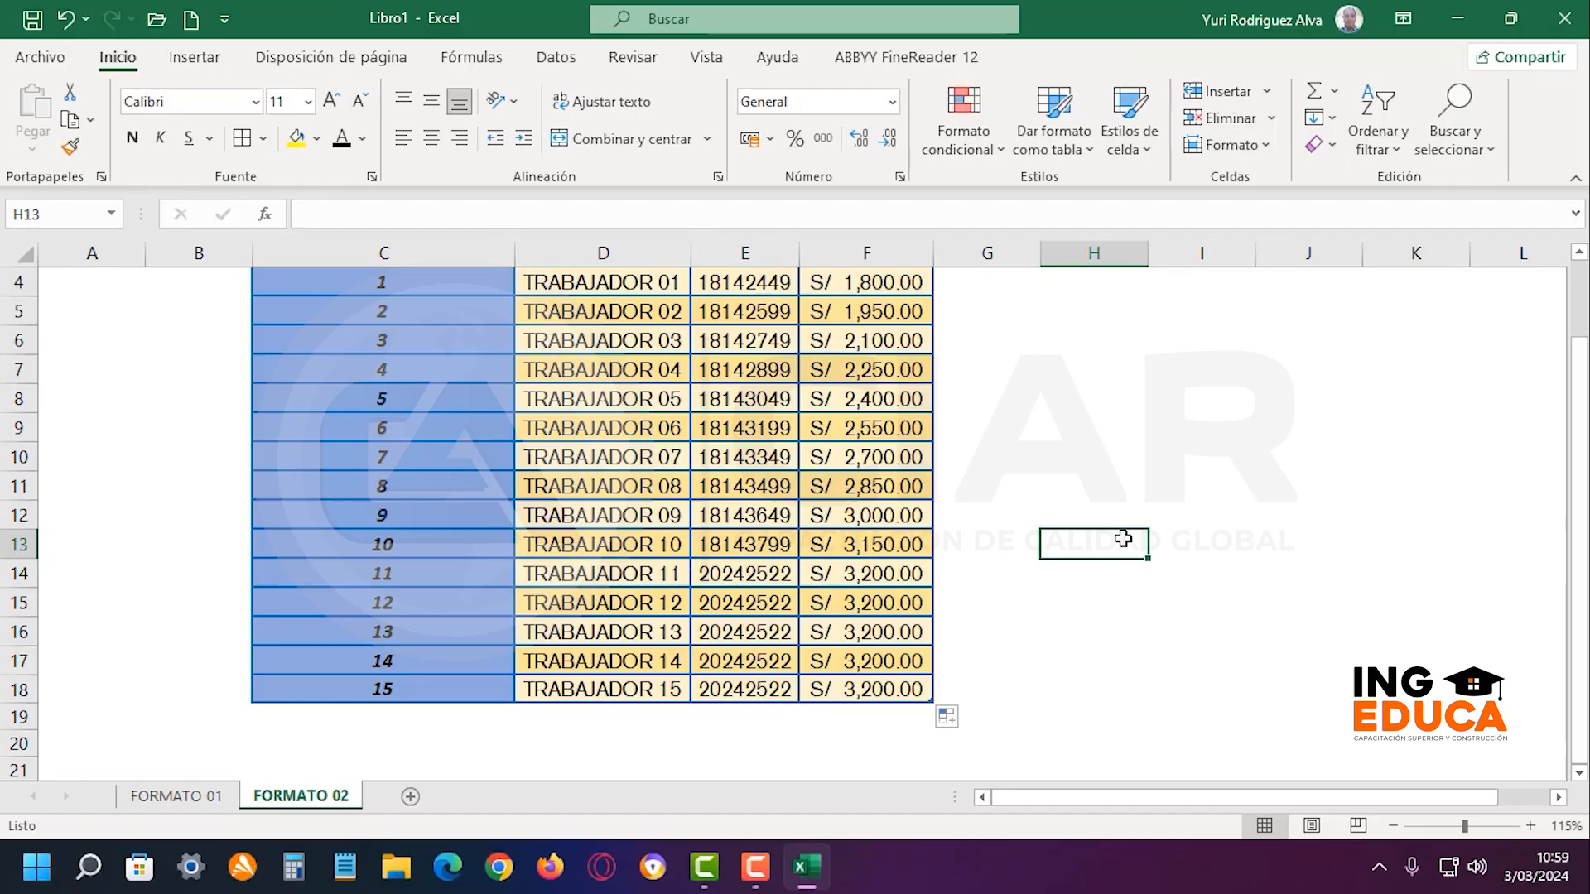
click(577, 657)
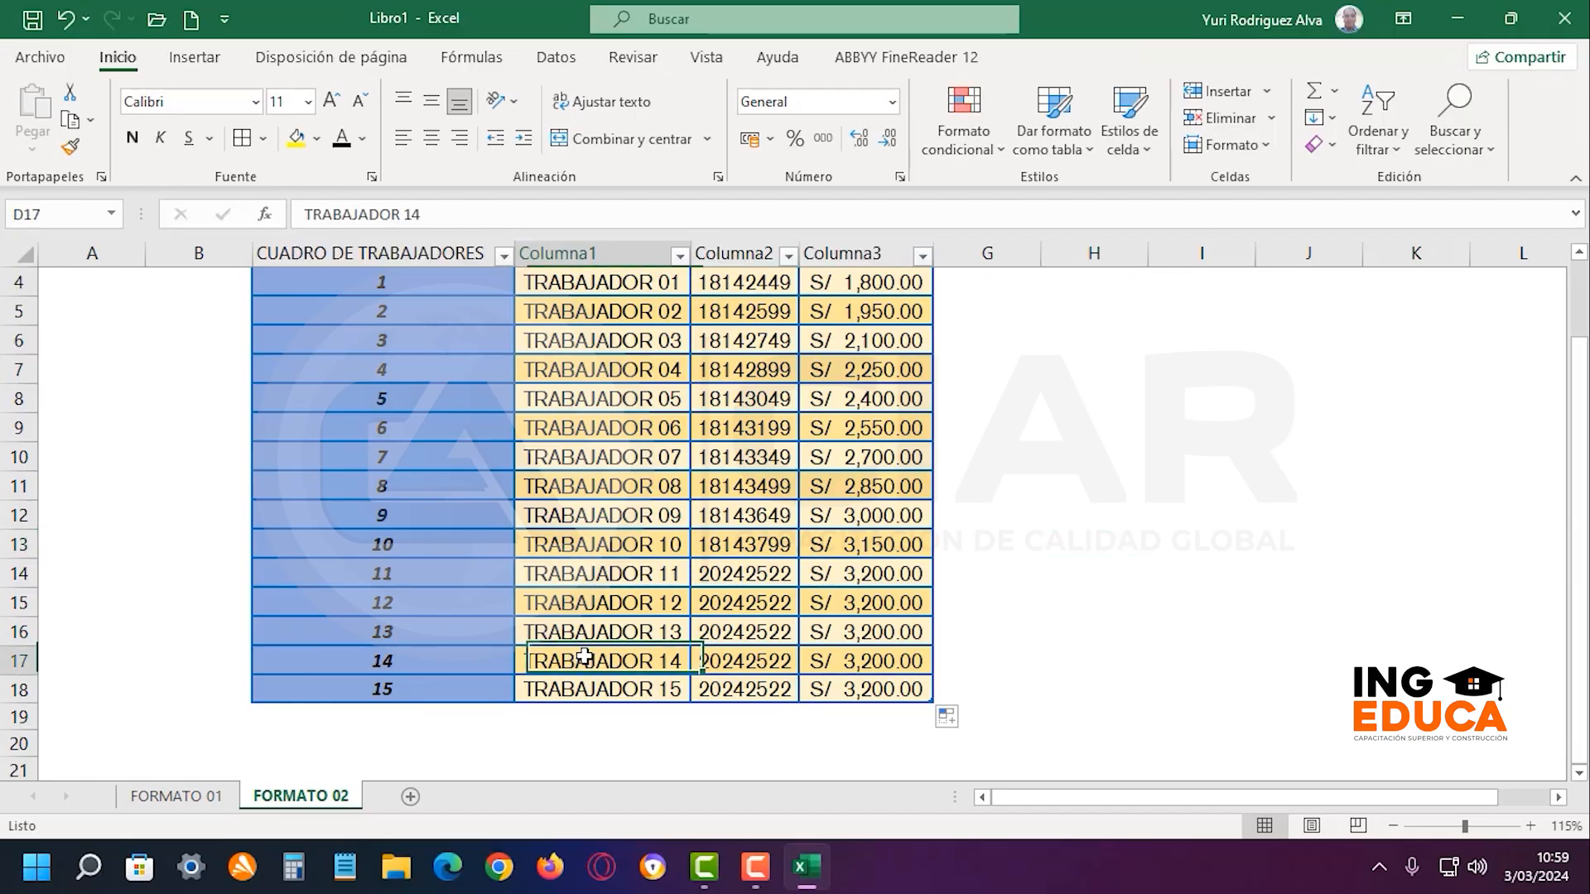
click(870, 698)
click(367, 692)
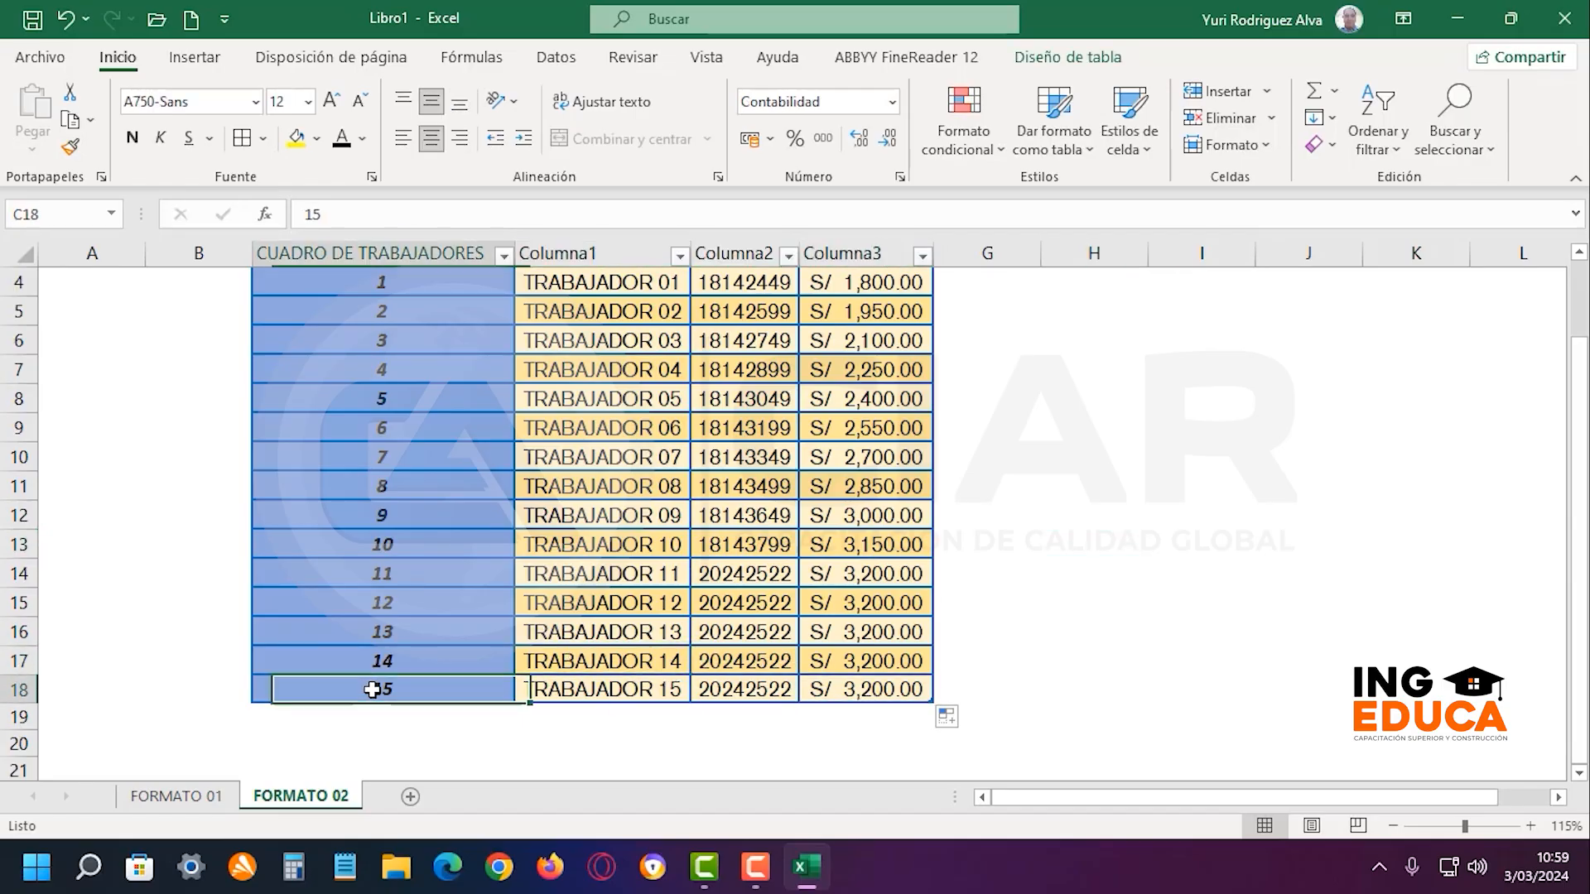
click(866, 681)
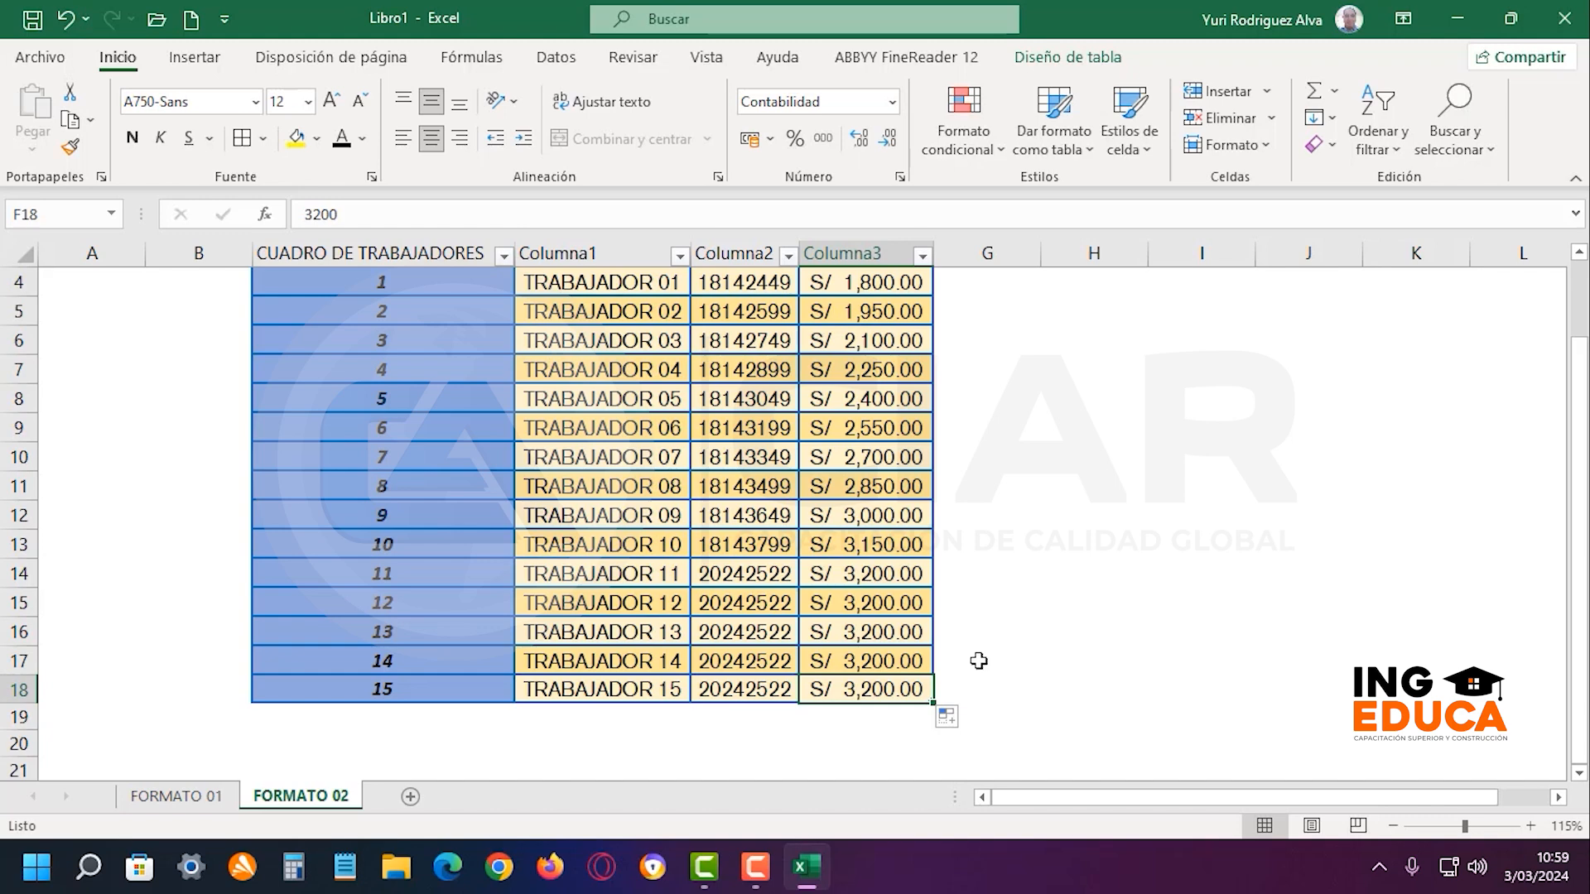
Convert the whole worker table, from its title row down, into a normal range
scroll(979, 661, up, 1)
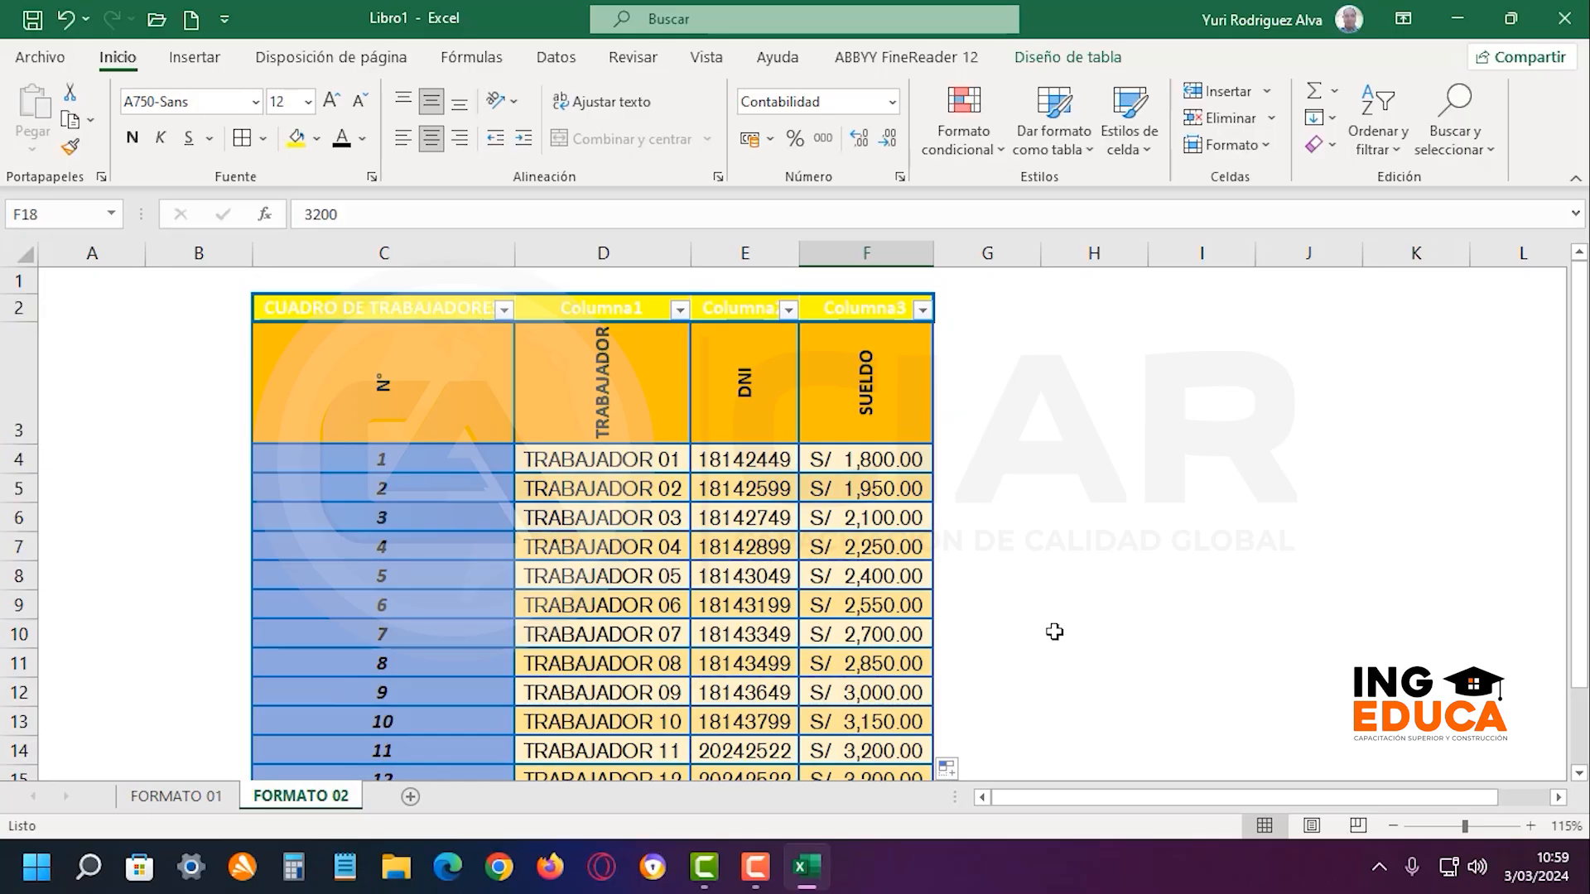
click(1128, 607)
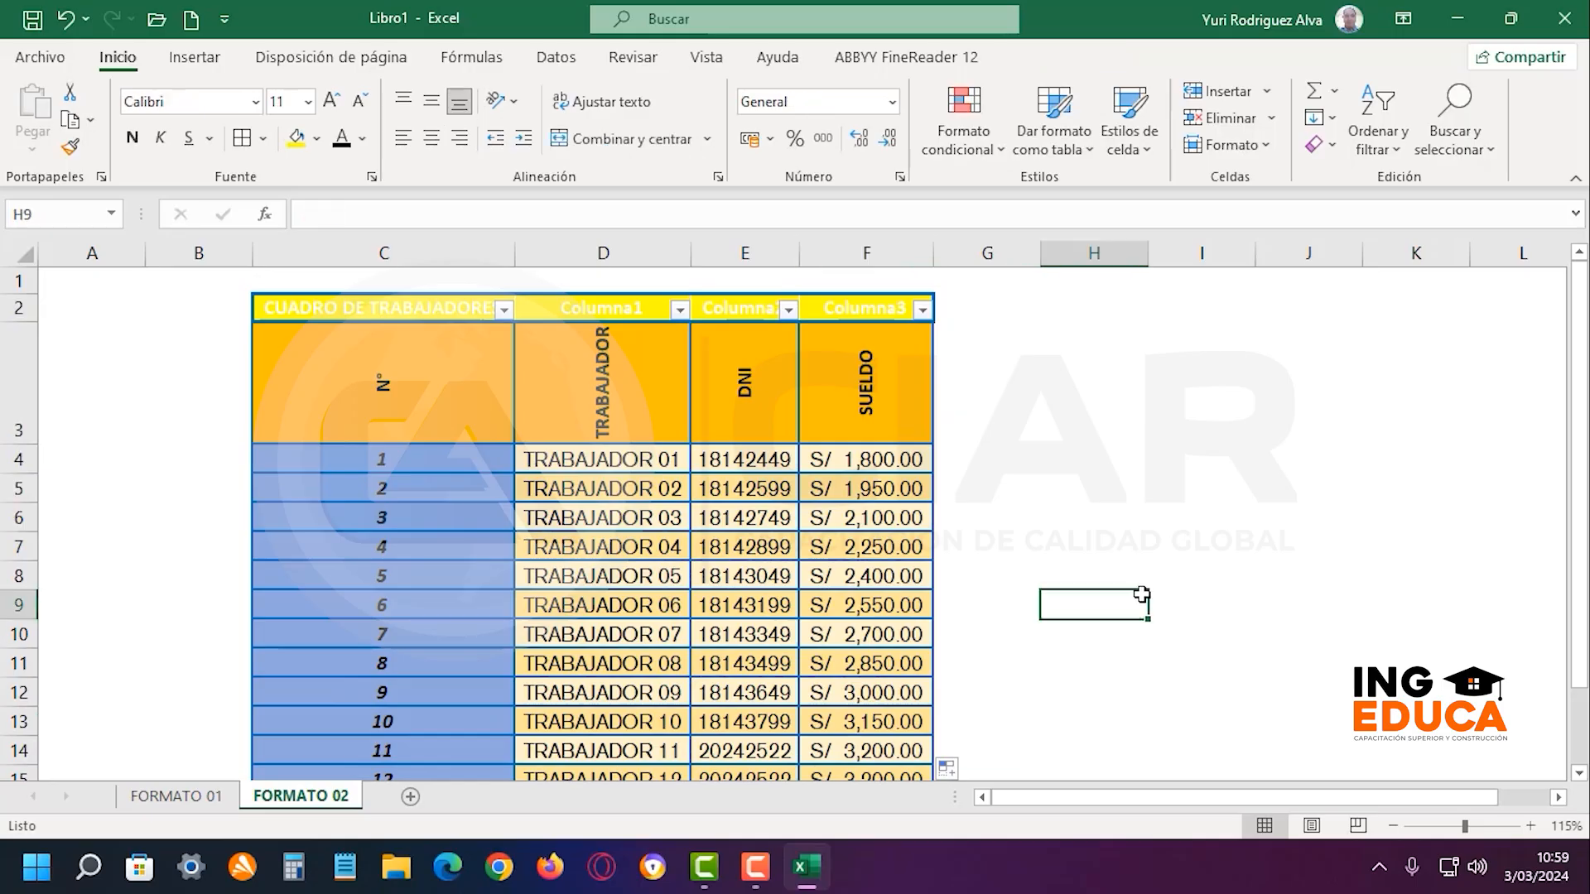
click(337, 314)
drag(362, 308, 941, 728)
scroll(1064, 531, up, 1)
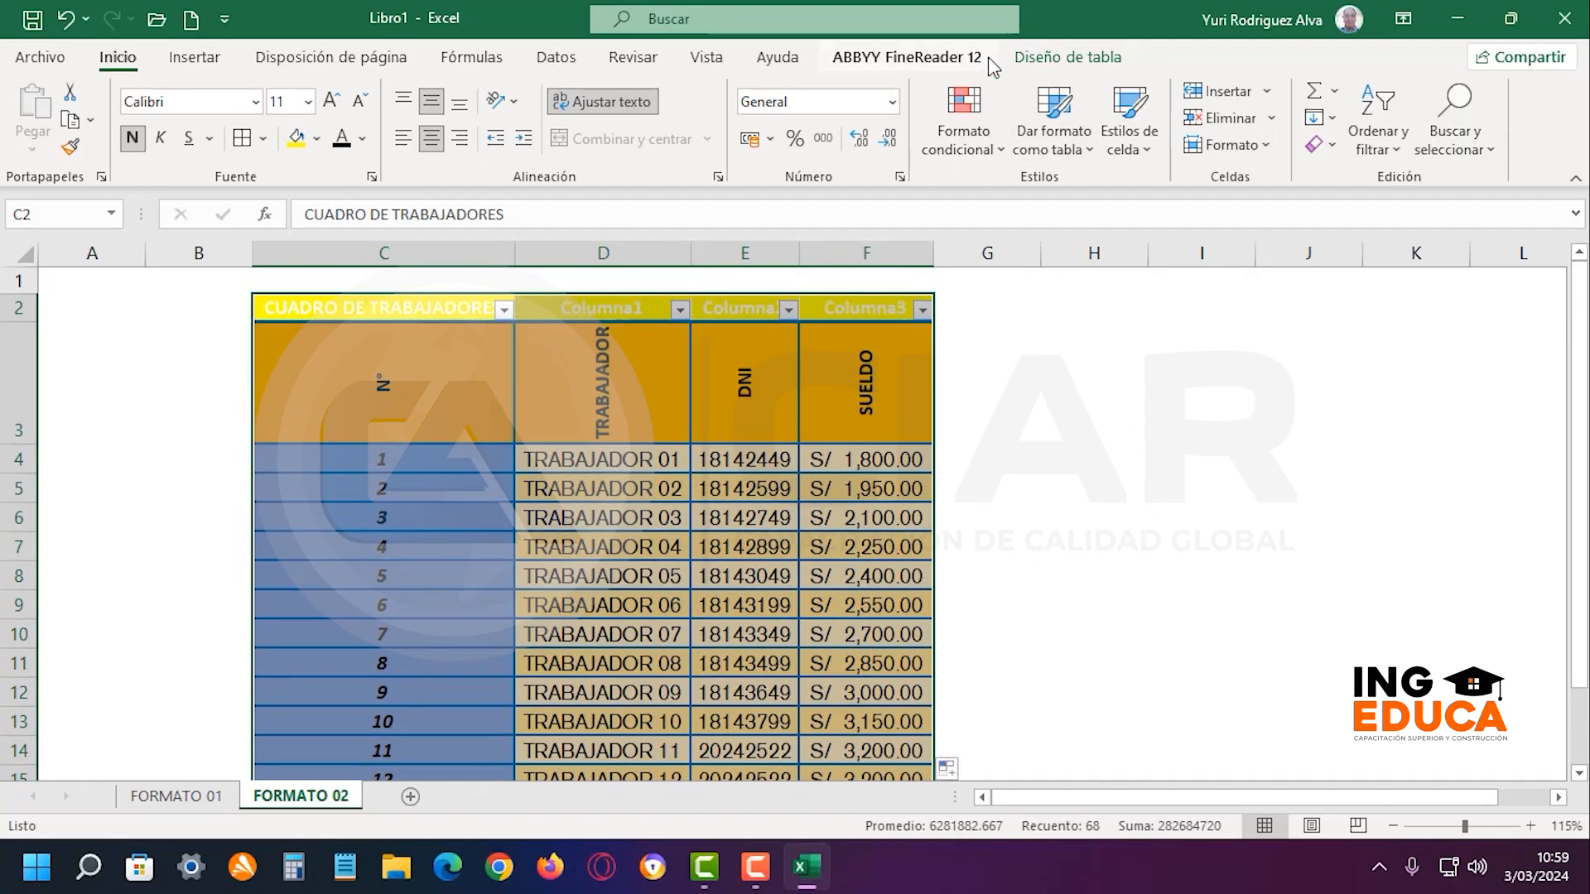
click(1064, 62)
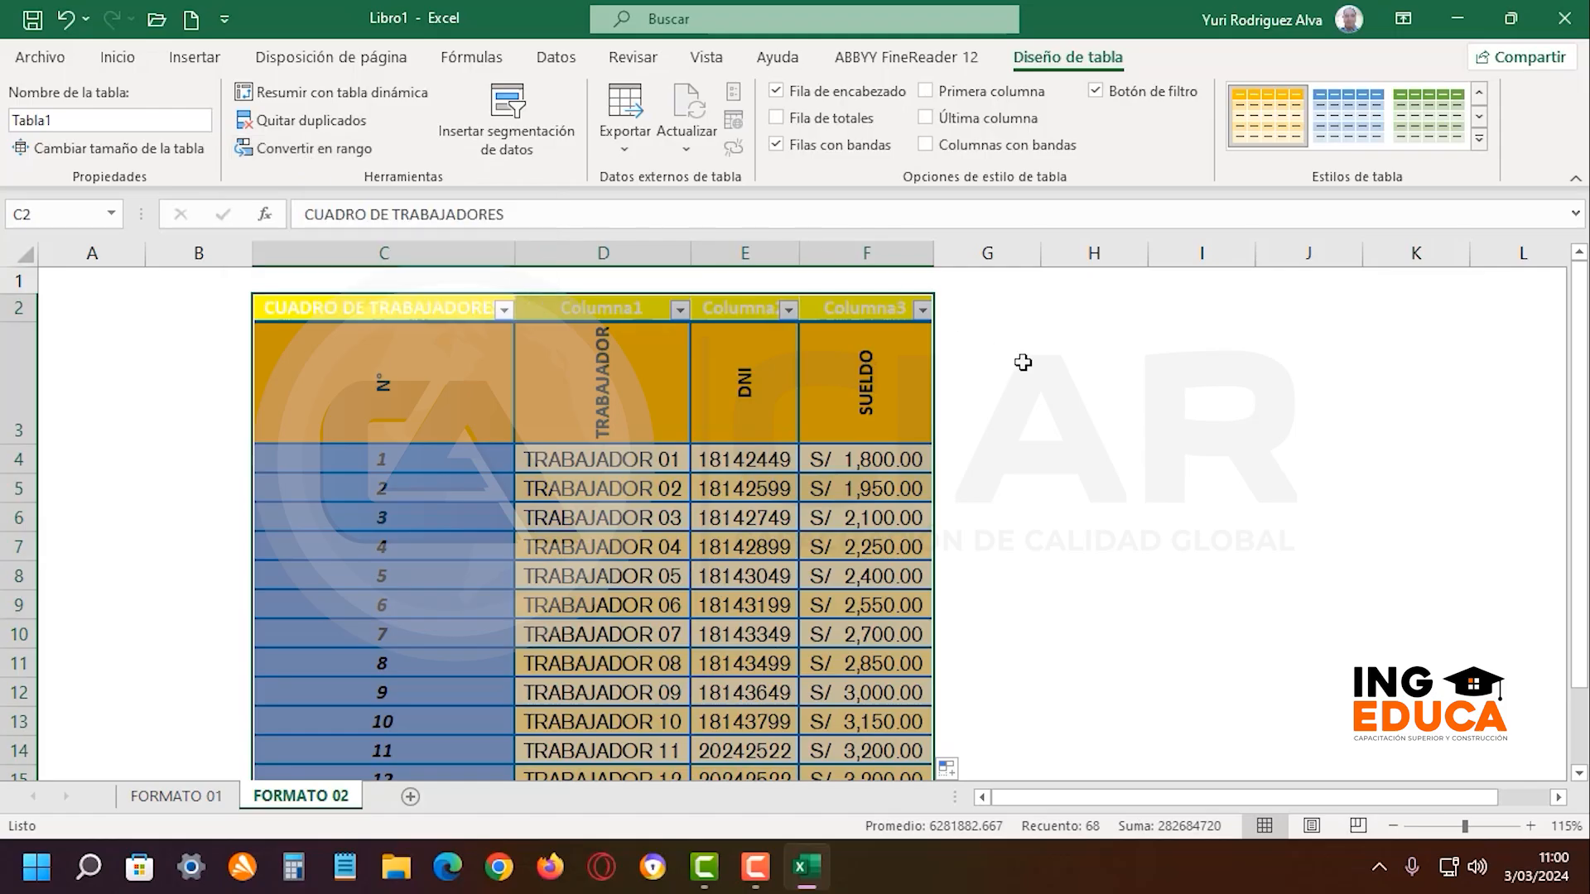
click(348, 157)
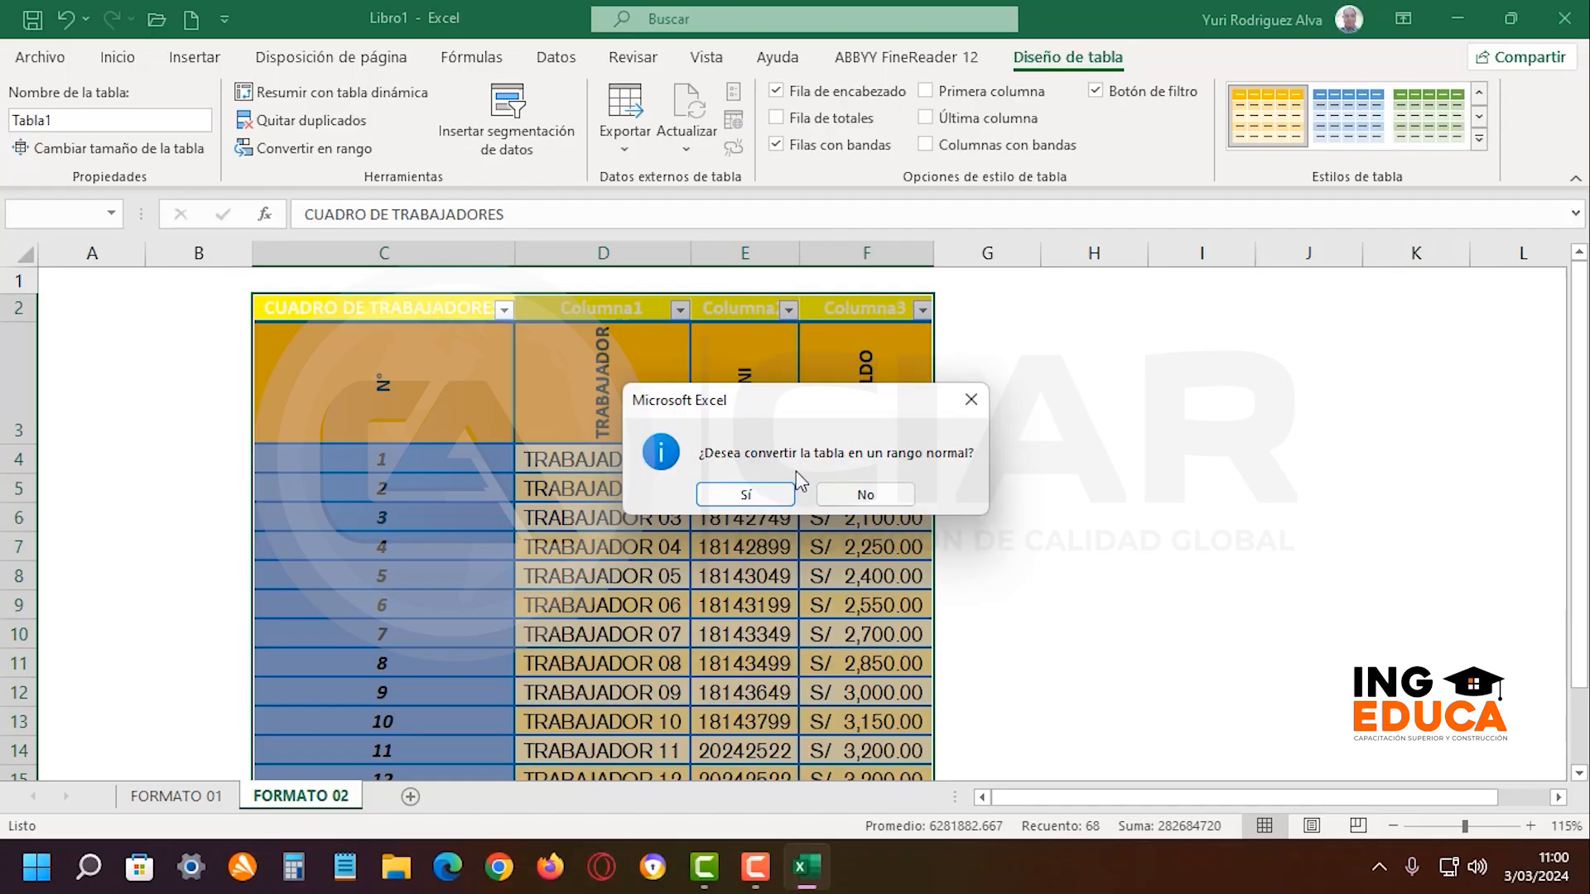
click(755, 495)
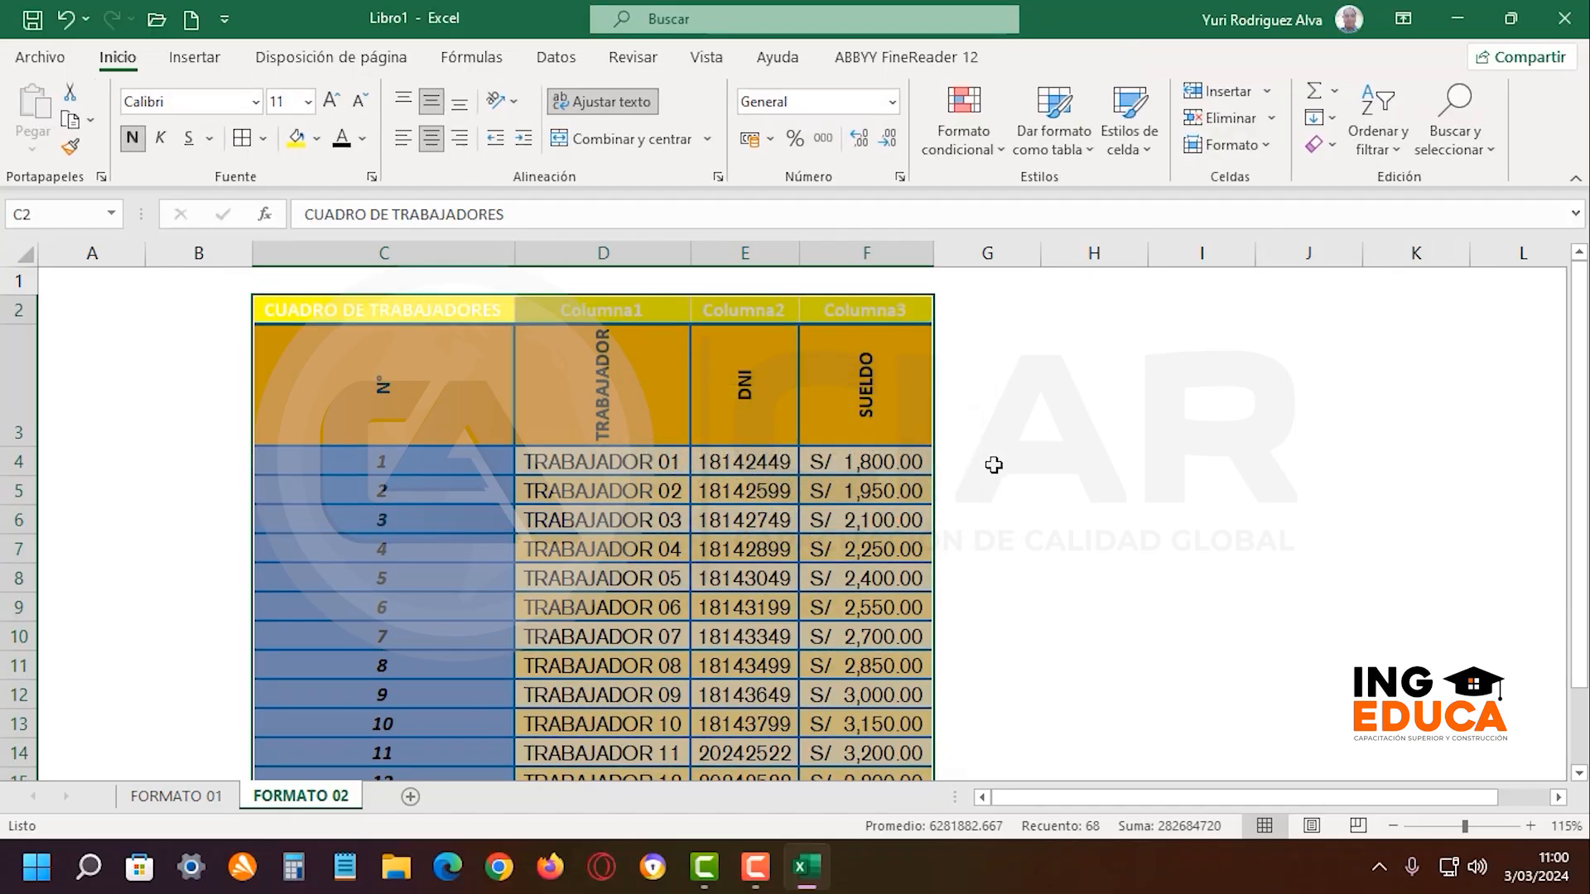
click(1015, 468)
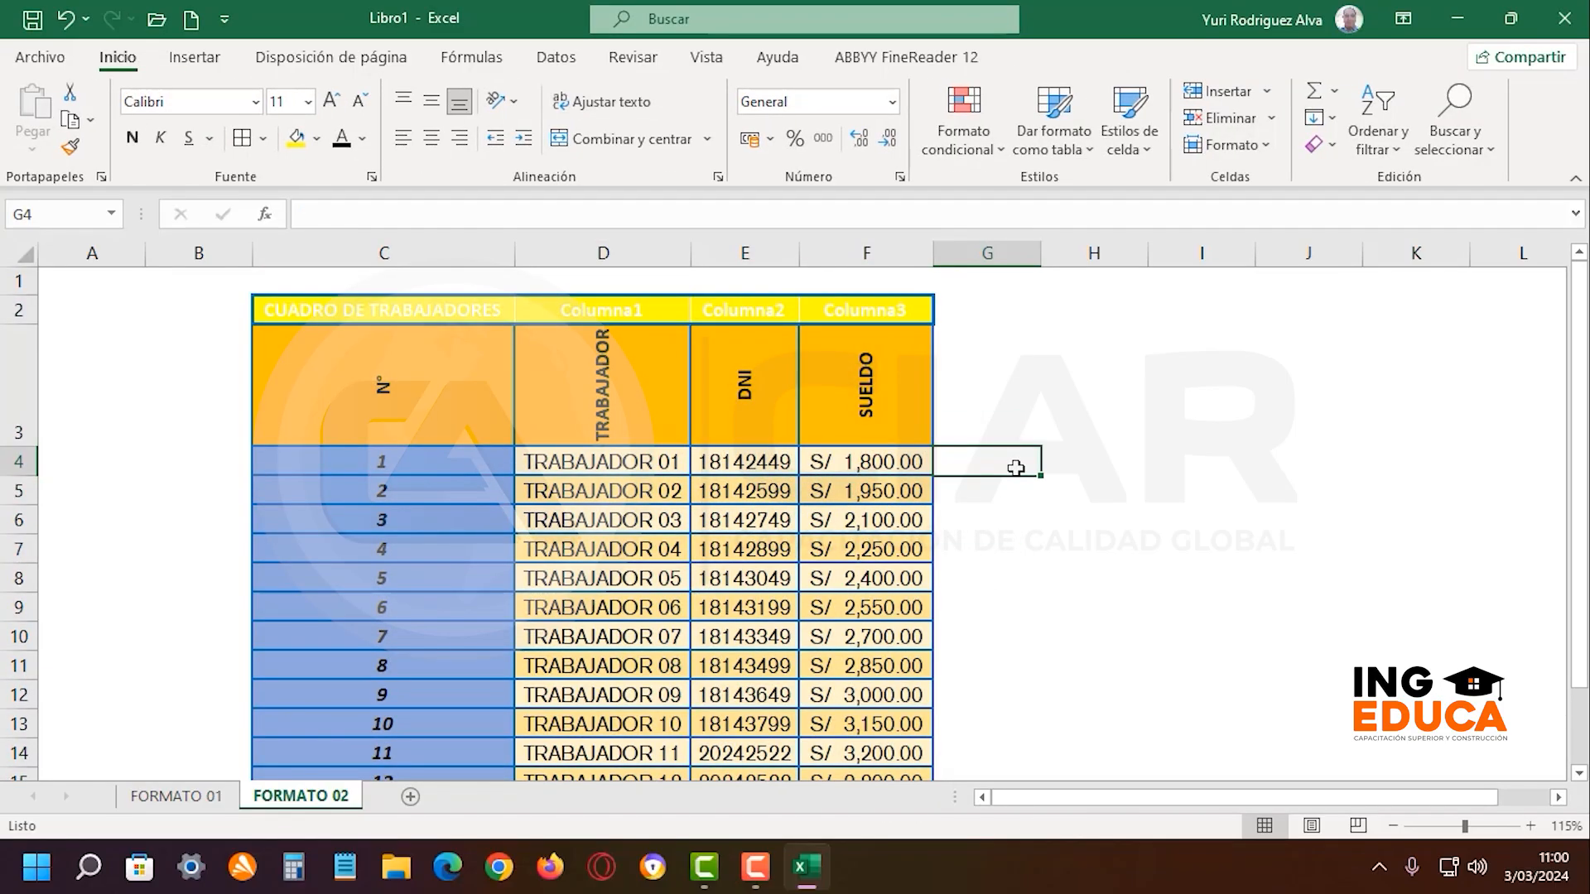
Examine the header and data rows of the converted range for retained formatting
mouse_move(365, 398)
mouse_down()
mouse_move(483, 401)
mouse_move(745, 662)
mouse_move(745, 756)
mouse_up()
click(1301, 389)
drag(386, 397, 744, 389)
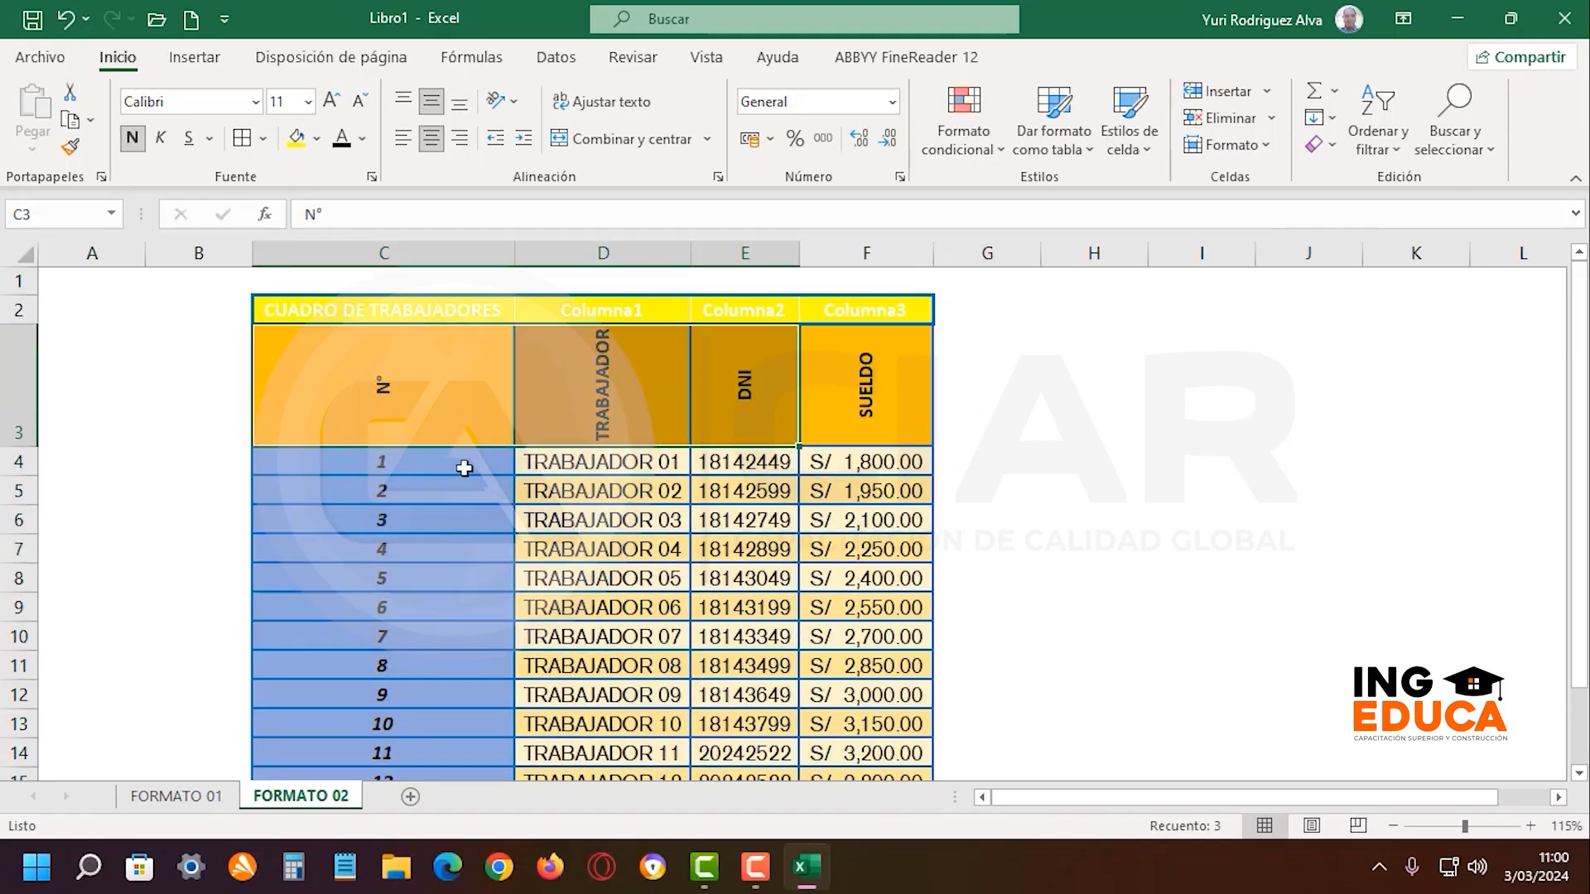
drag(465, 465, 627, 656)
scroll(1271, 433, down, 2)
scroll(1270, 433, up, 2)
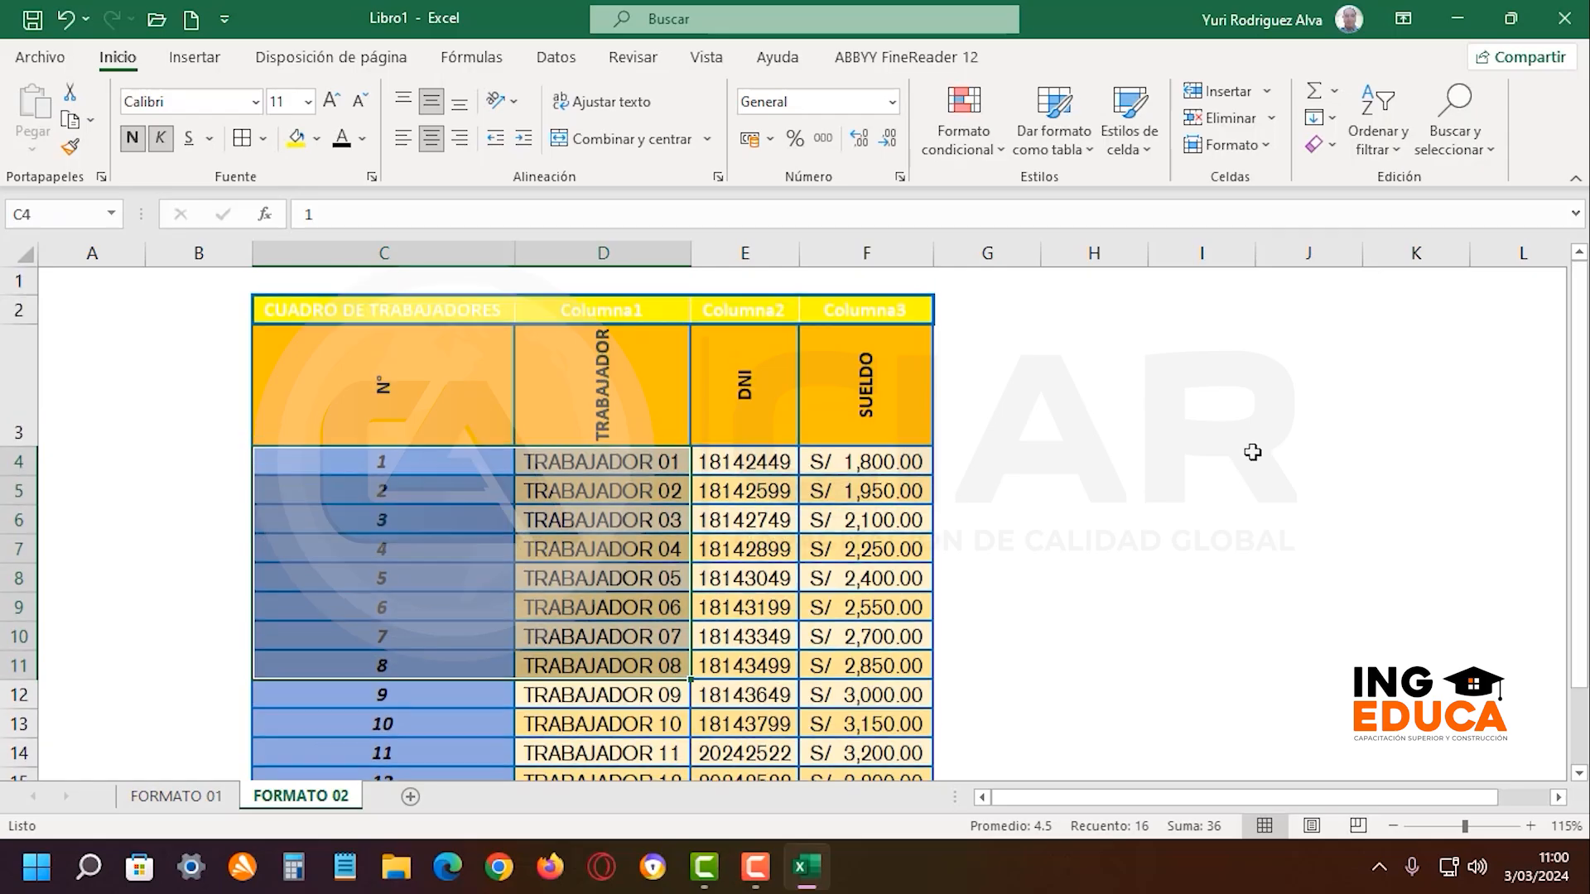
Try entering 16 in the cell directly below the last number of the worker range, and undo the entry
scroll(1262, 465, down, 1)
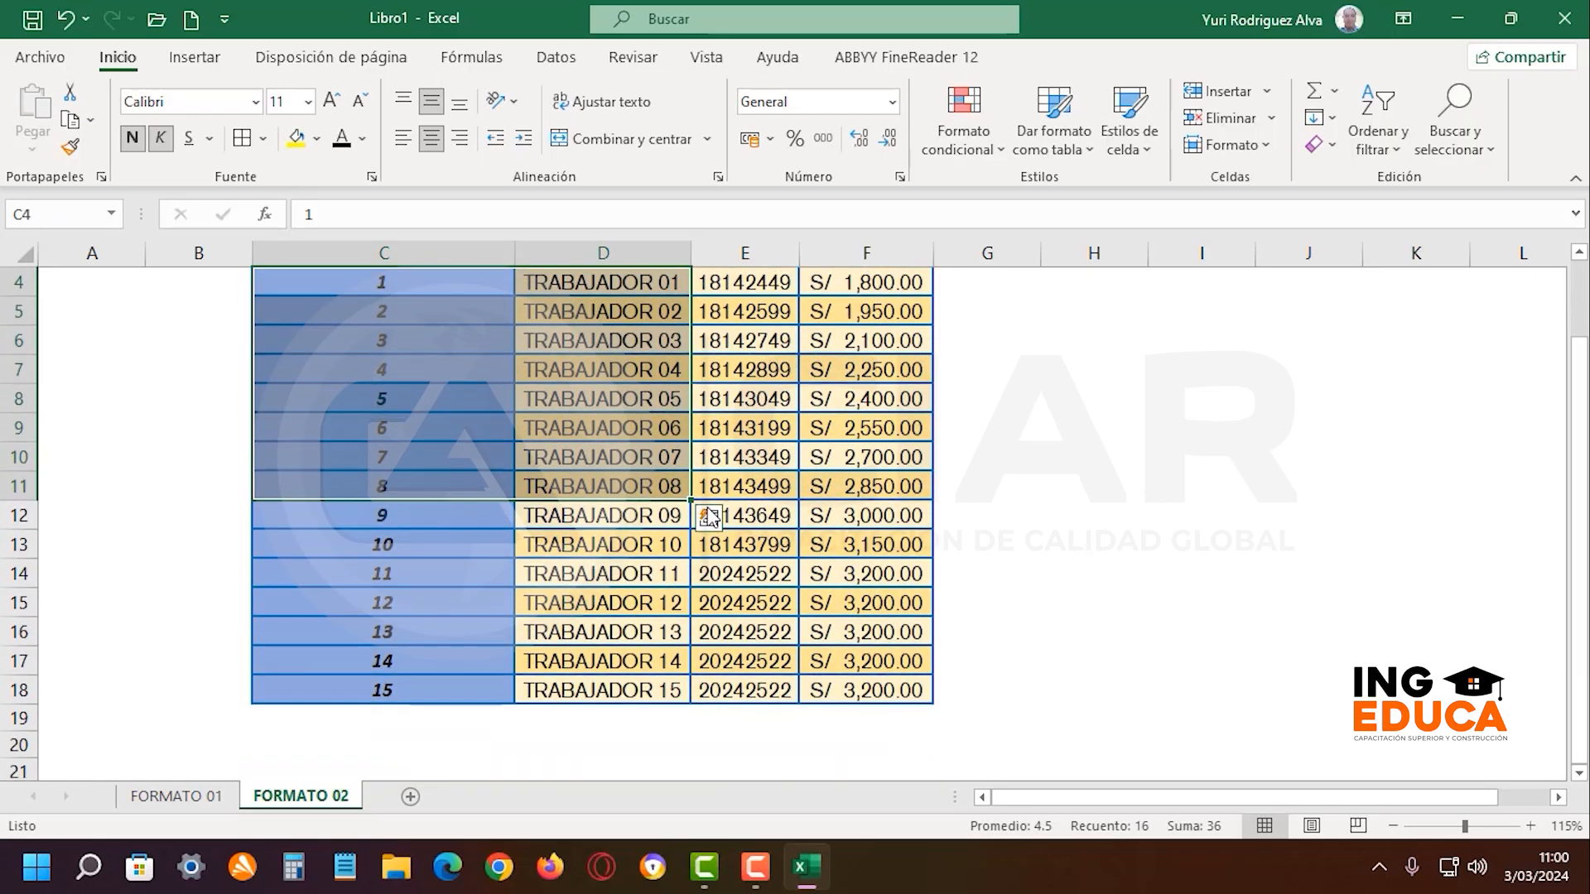
click(602, 486)
drag(429, 427, 745, 584)
click(782, 580)
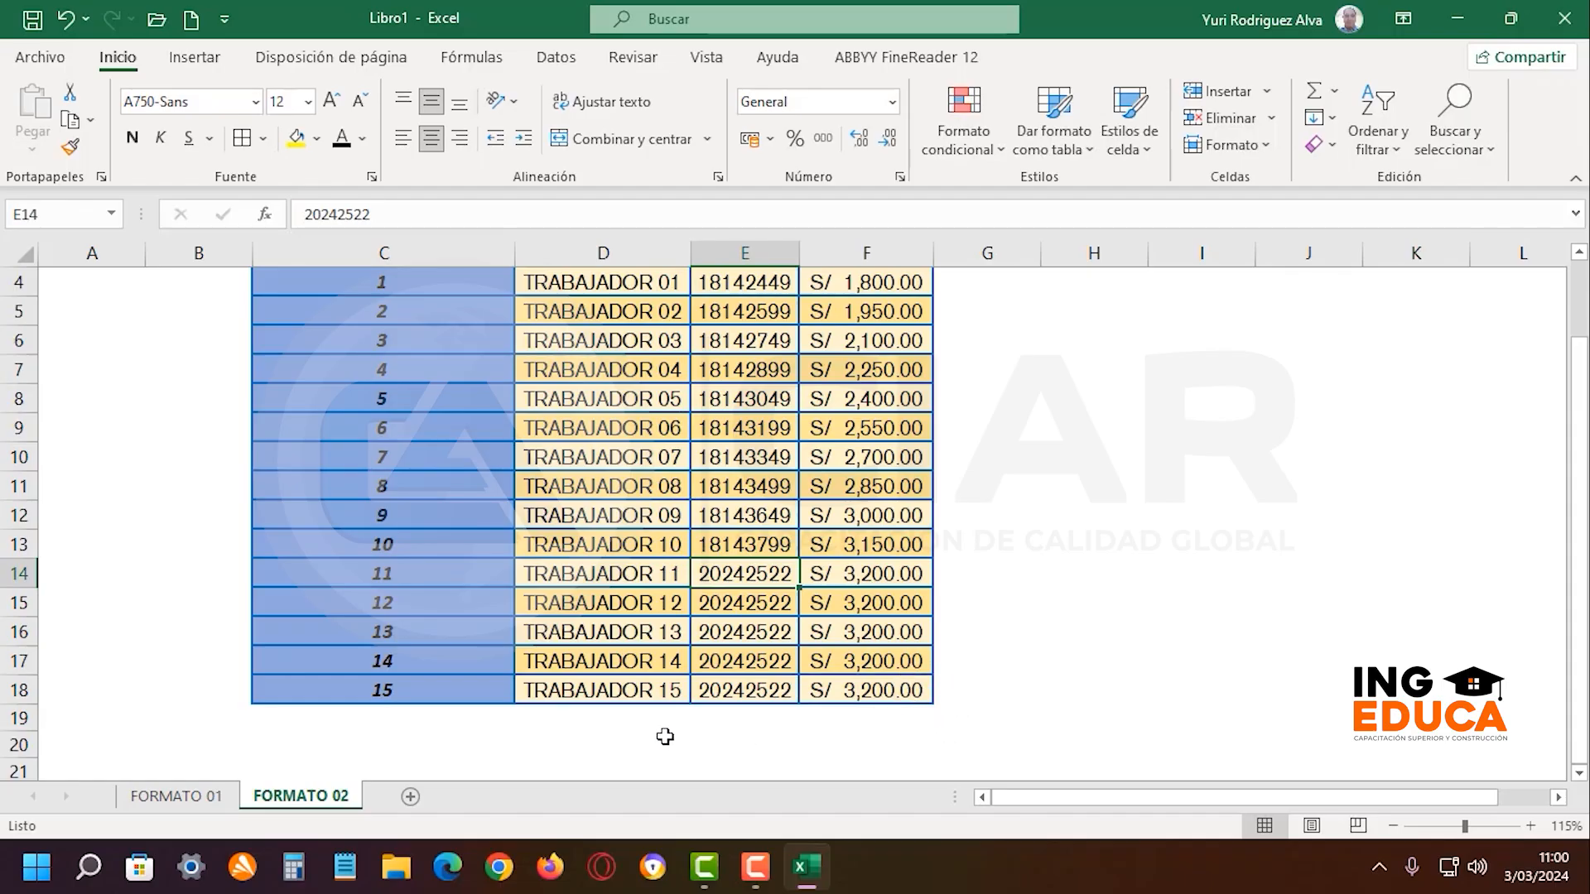
click(439, 725)
text(16)
key(Return)
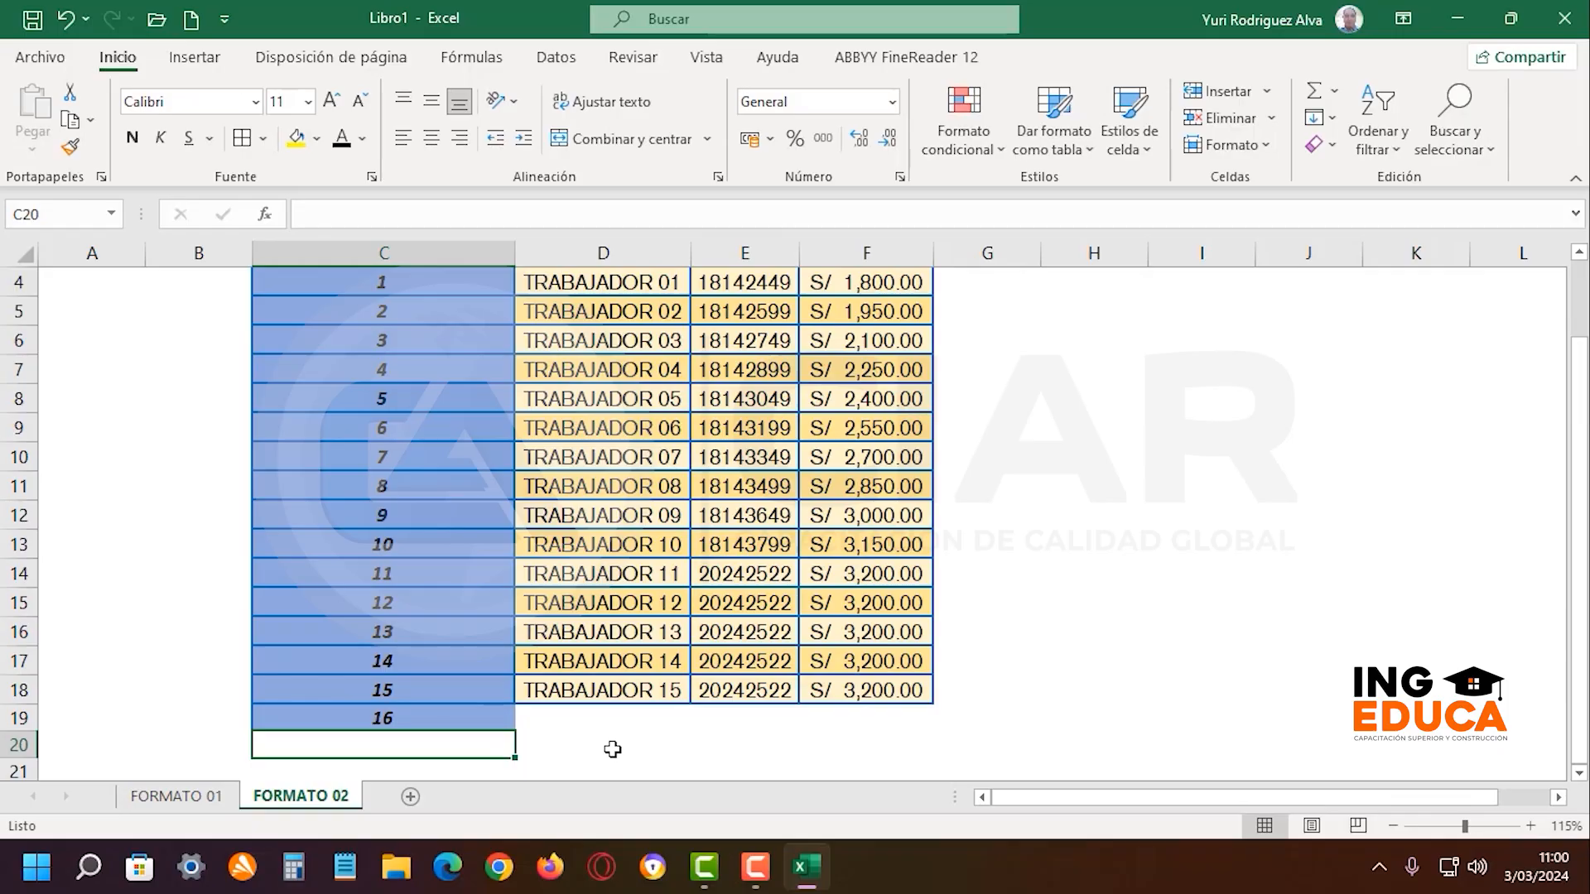
key(ctrl+z)
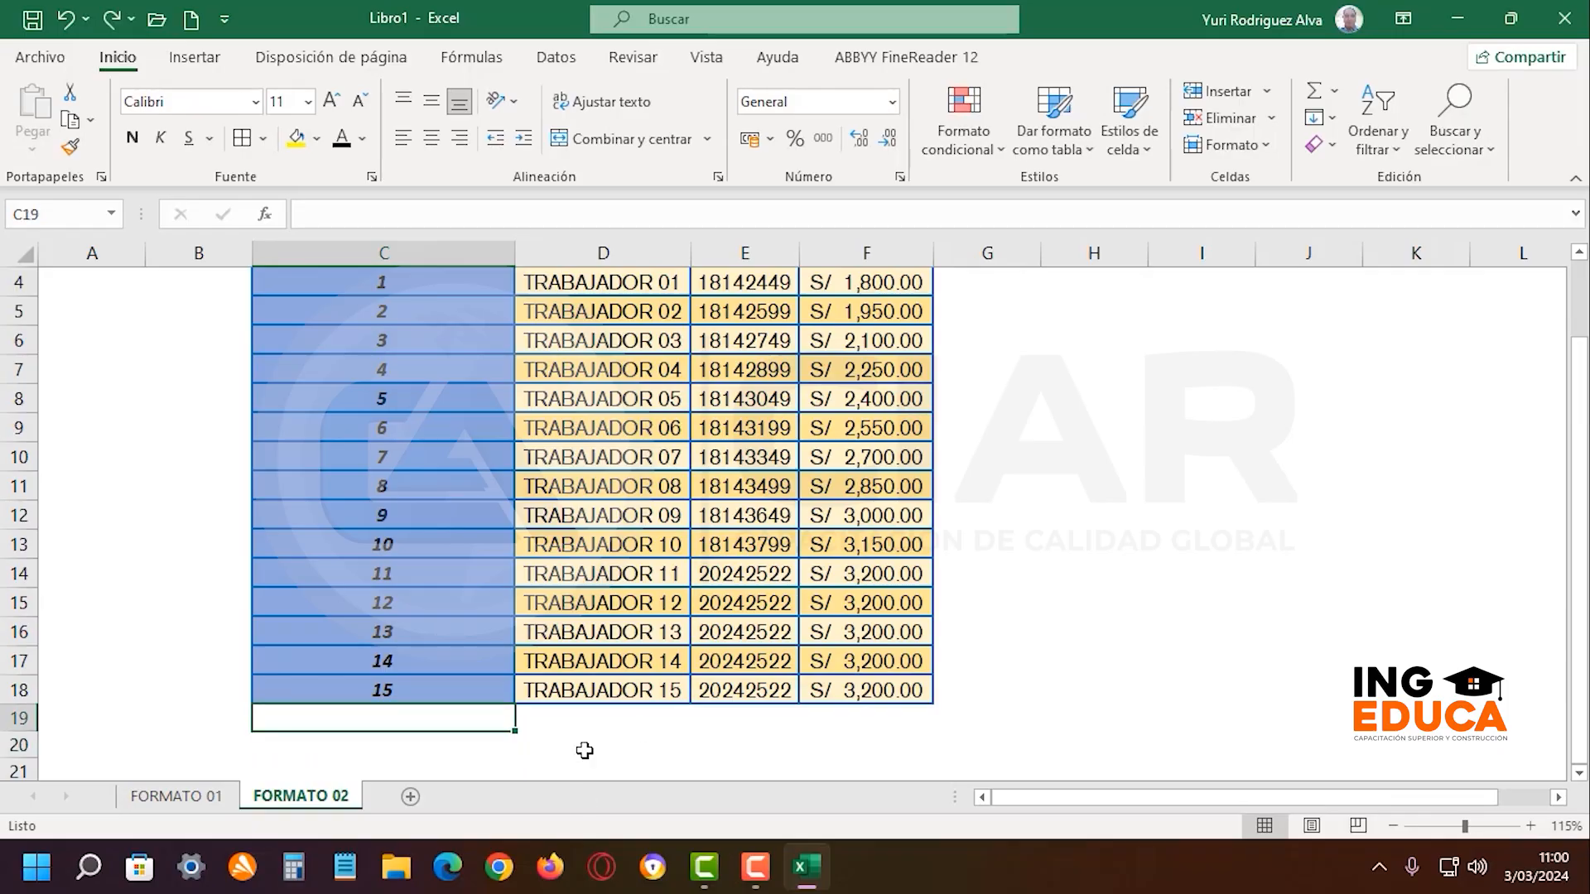
Try extending the worker range to row 22 by filling the TRABAJADOR 15 row downward, and undo the fill
scroll(1154, 626, down, 2)
drag(384, 514, 953, 650)
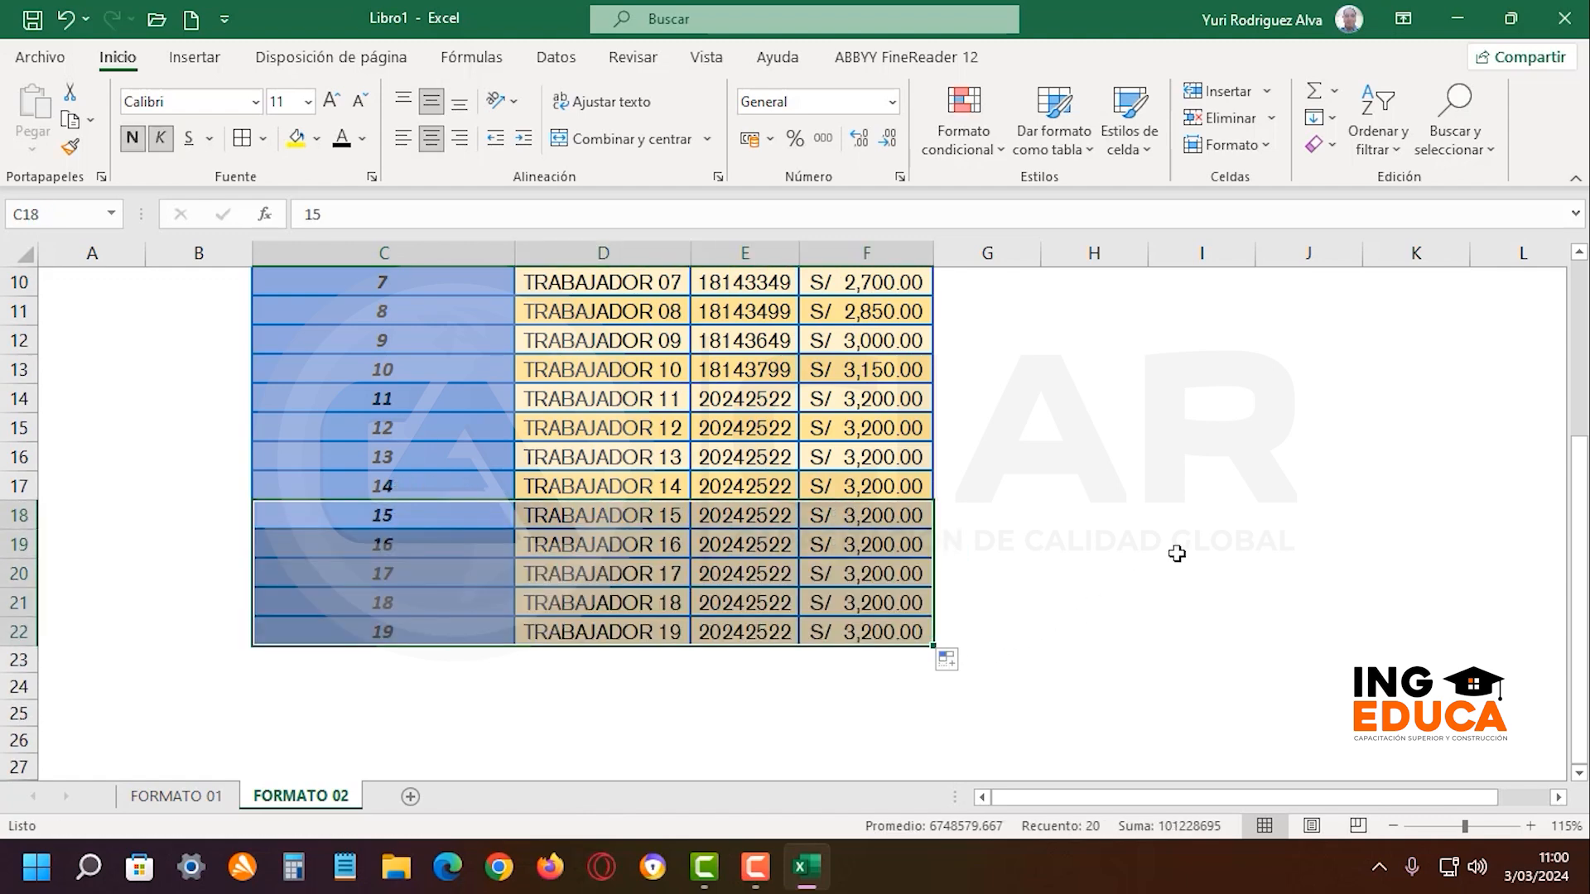
click(1175, 550)
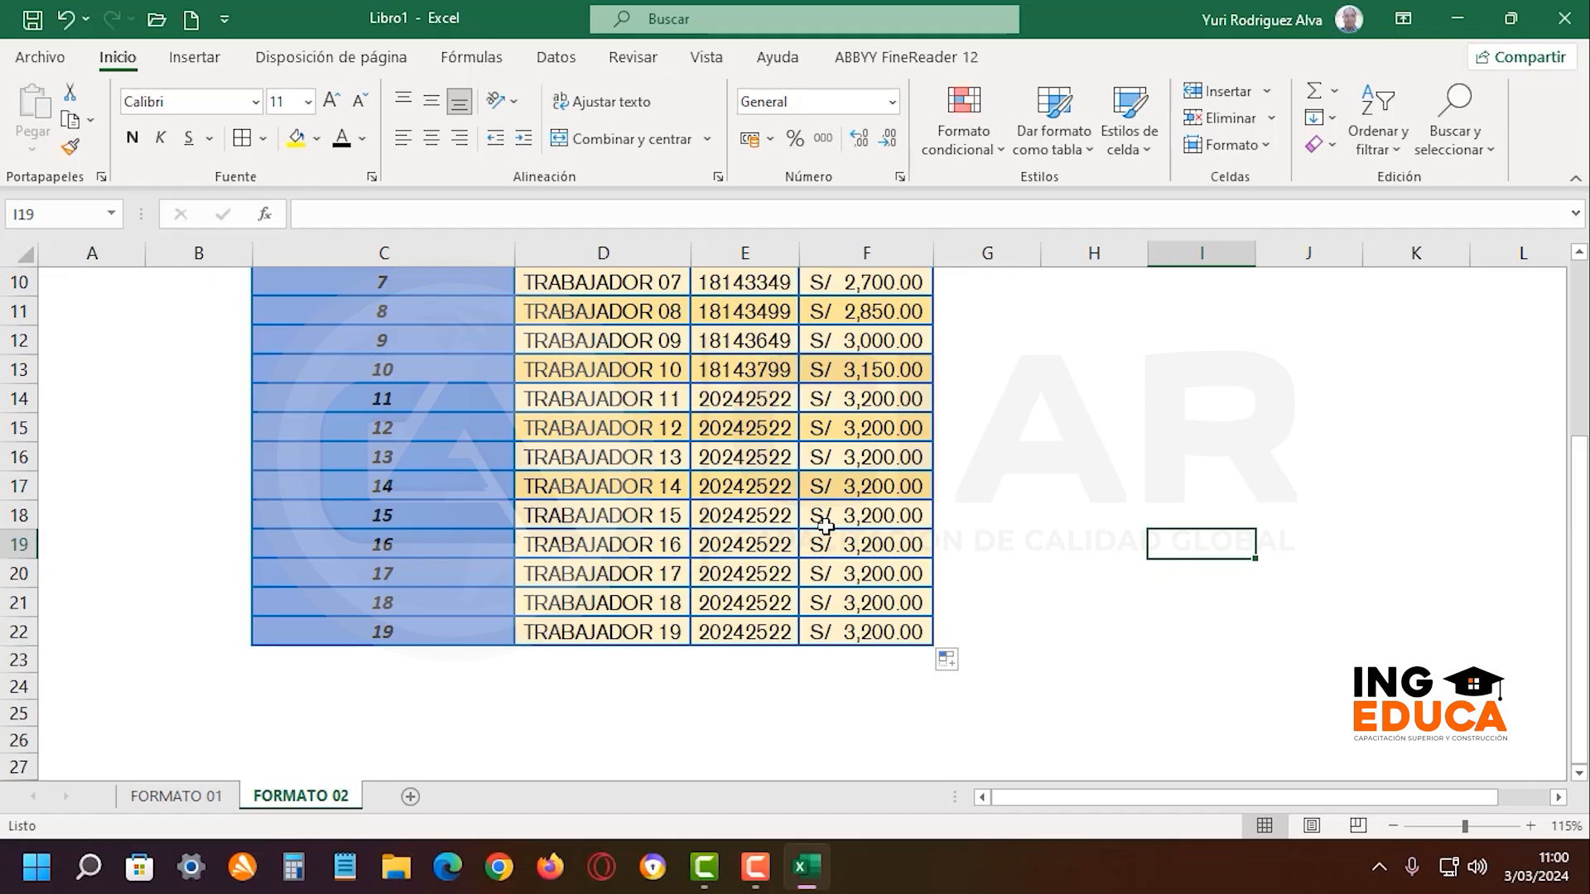
drag(700, 514, 898, 521)
click(682, 546)
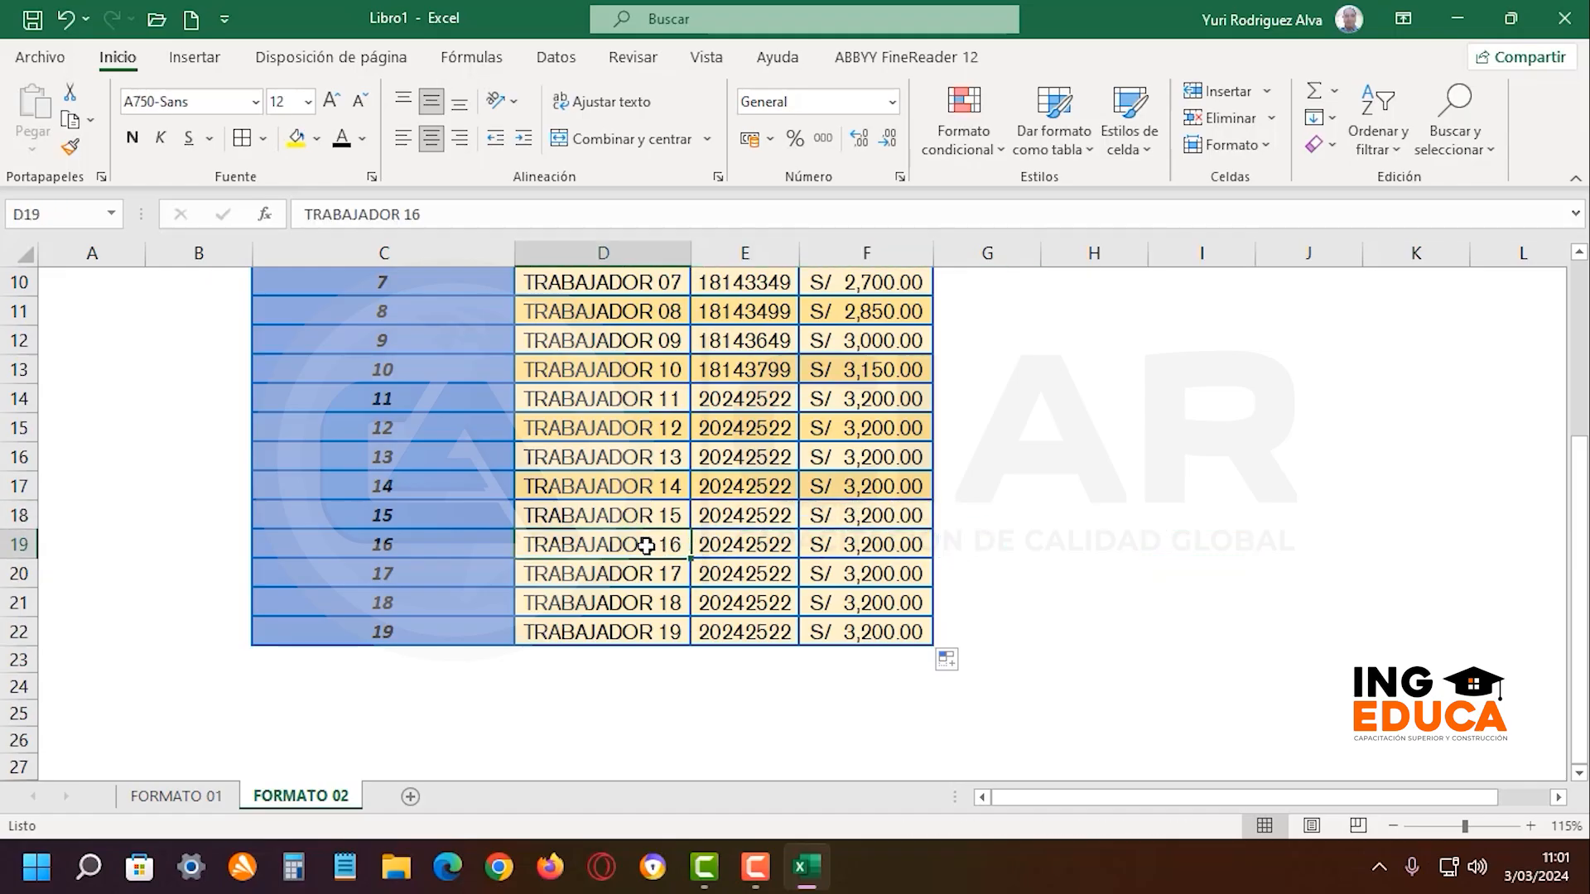
click(649, 492)
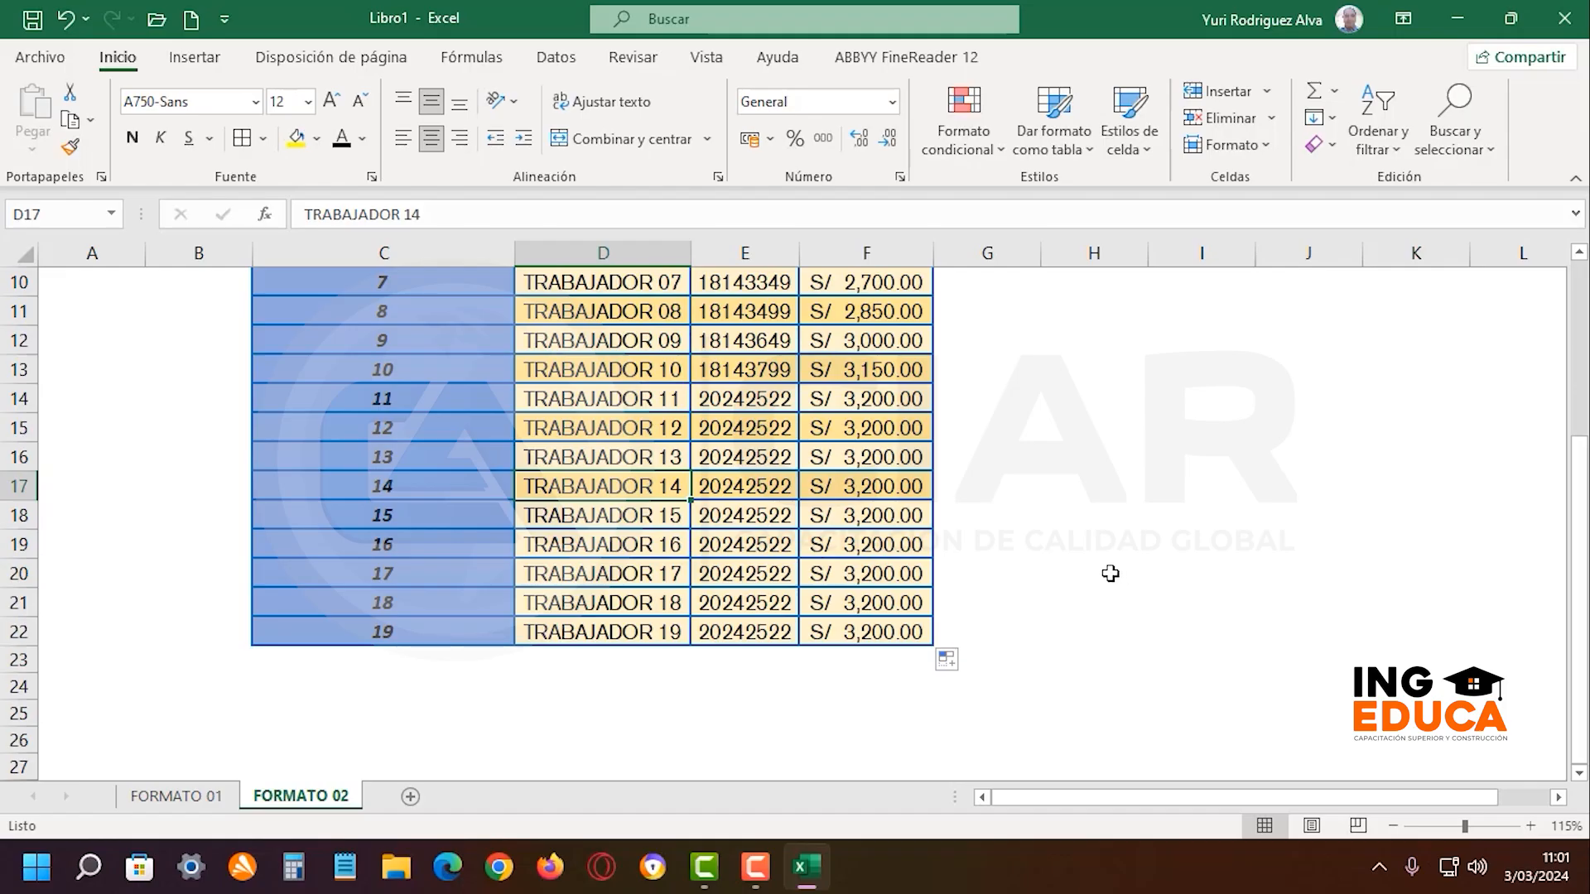
key(ctrl+z)
click(1118, 579)
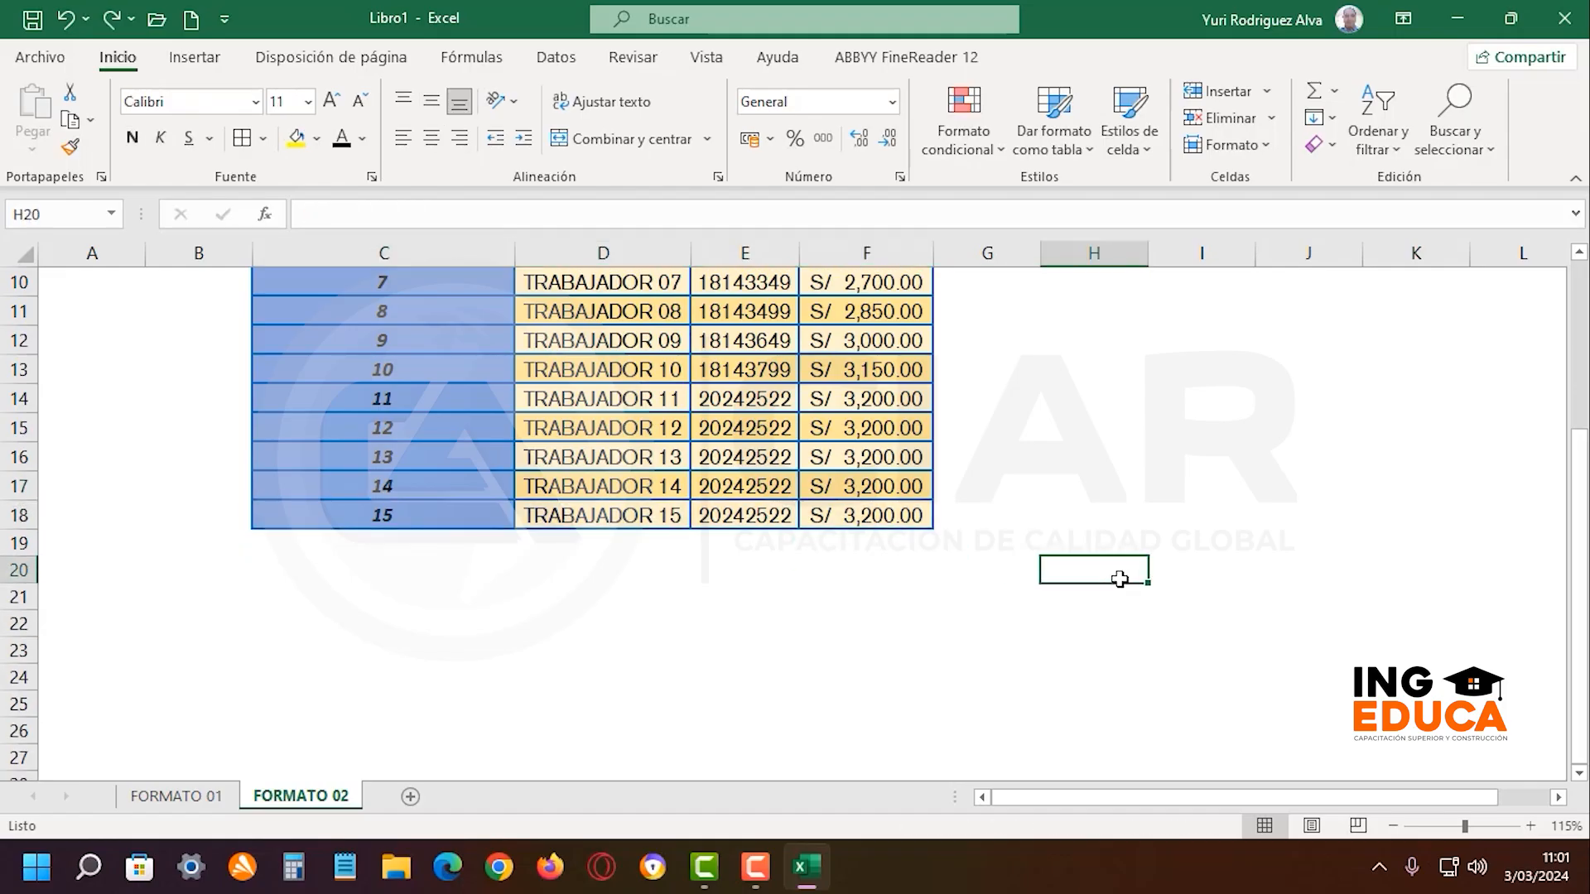
Merge and centre the title row across columns C to F, keeping only CUADRO DE TRABAJADORES, and set its text to black
scroll(1120, 579, up, 3)
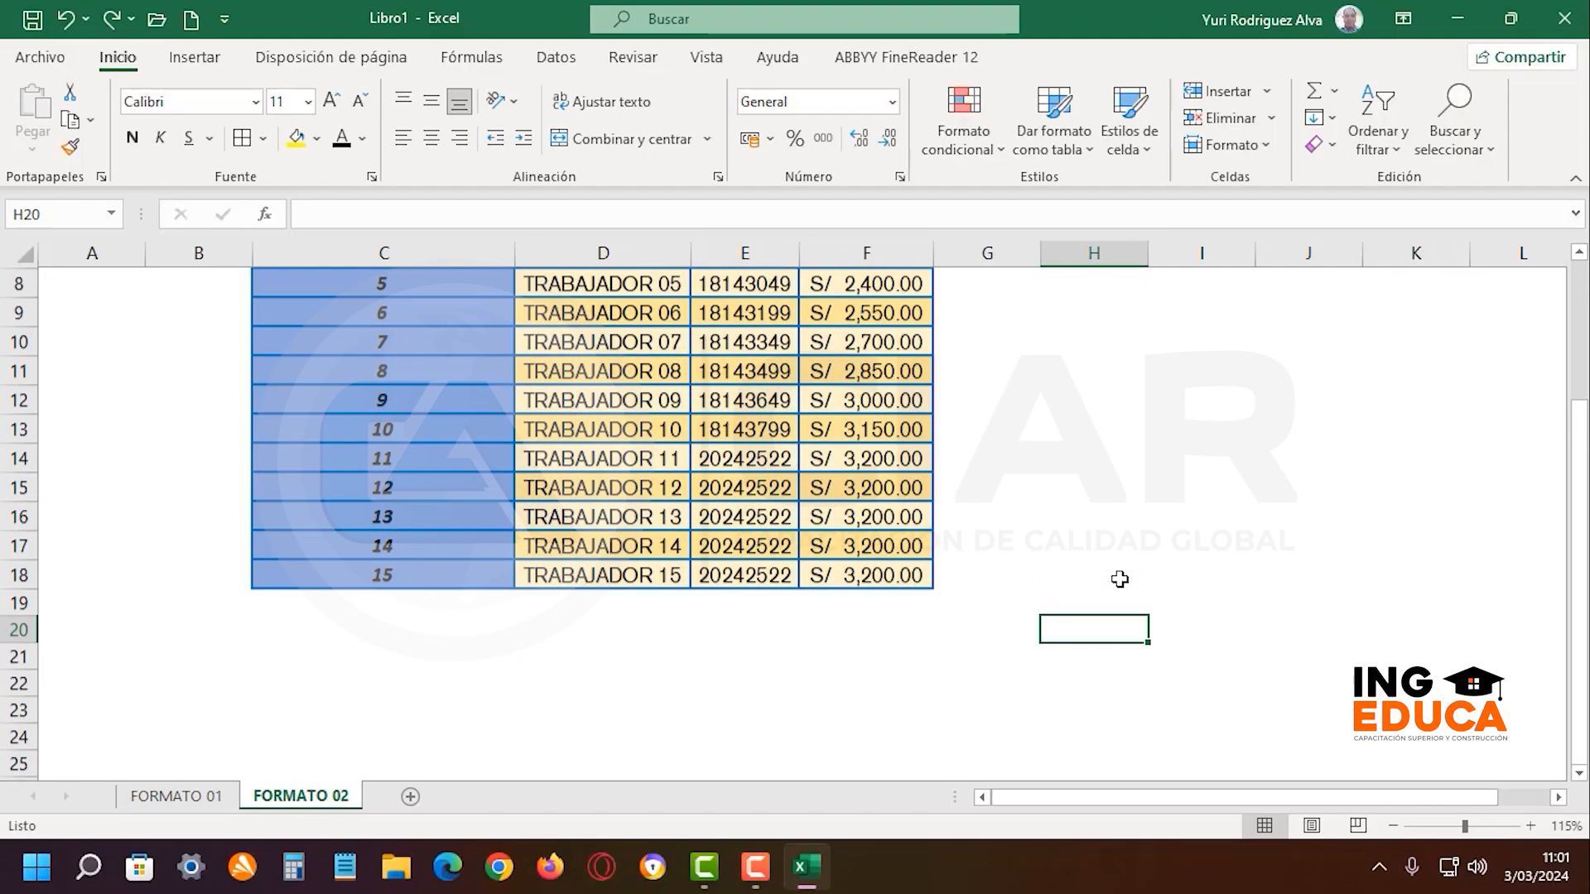
click(553, 313)
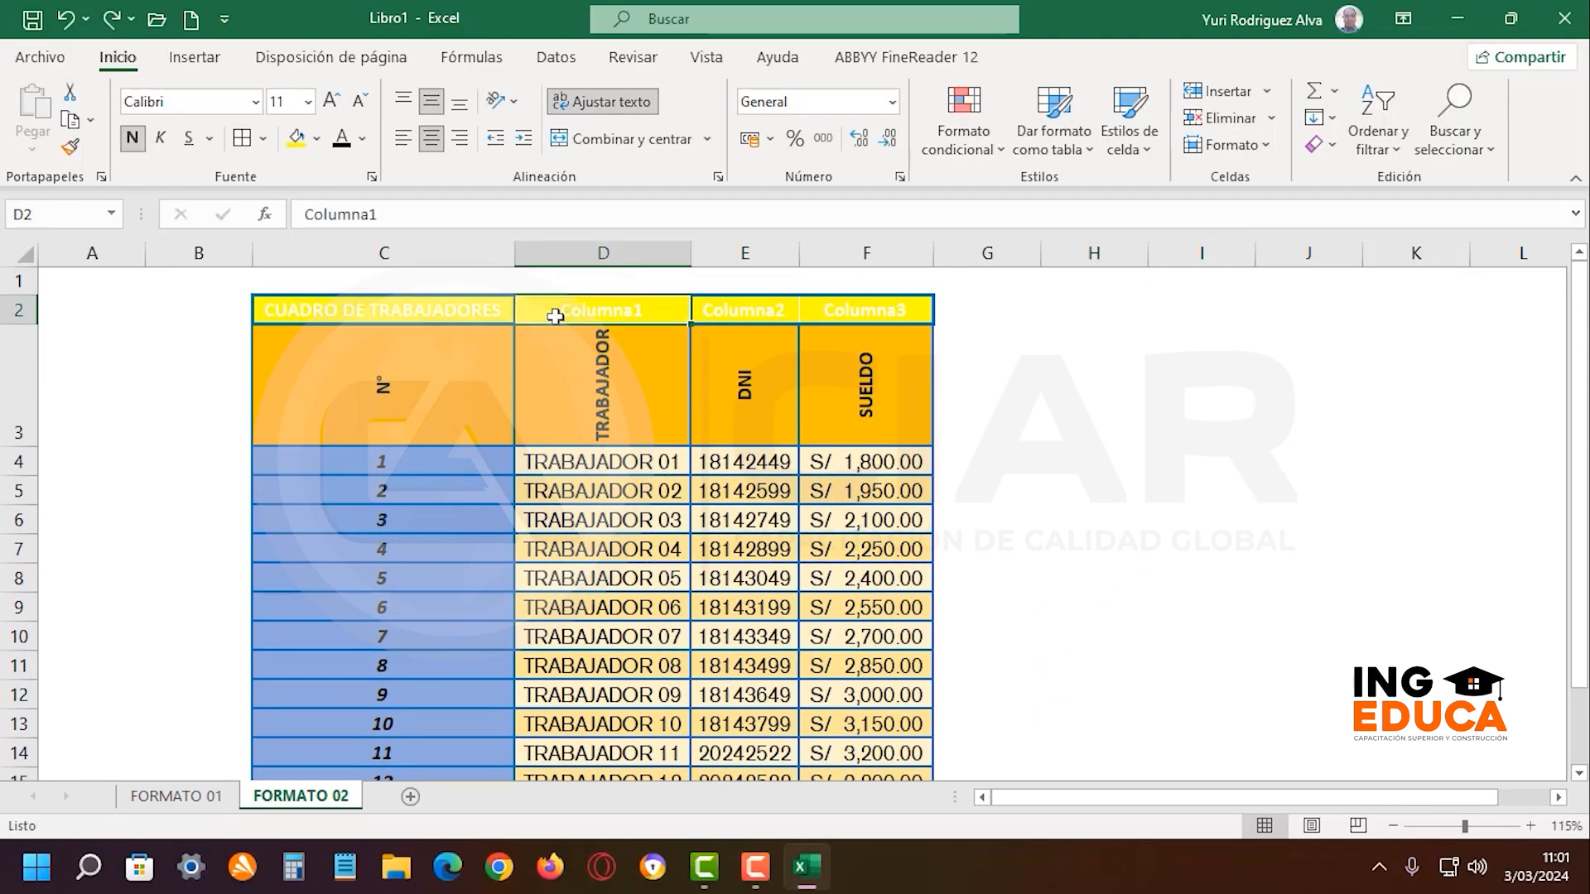
drag(472, 312, 735, 305)
drag(462, 313, 866, 308)
click(644, 141)
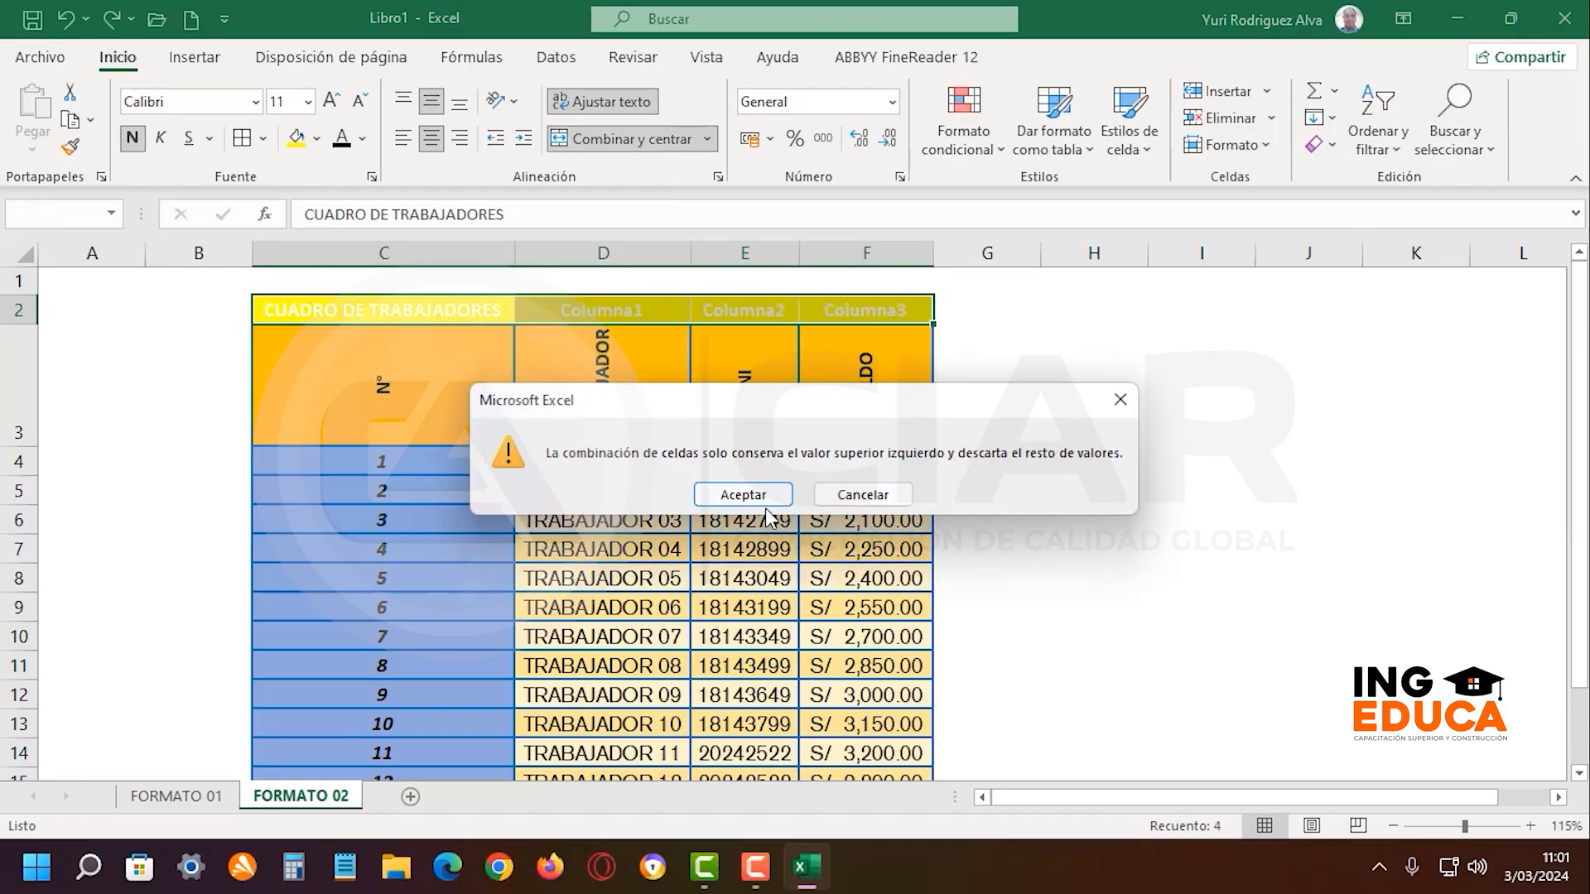
click(772, 497)
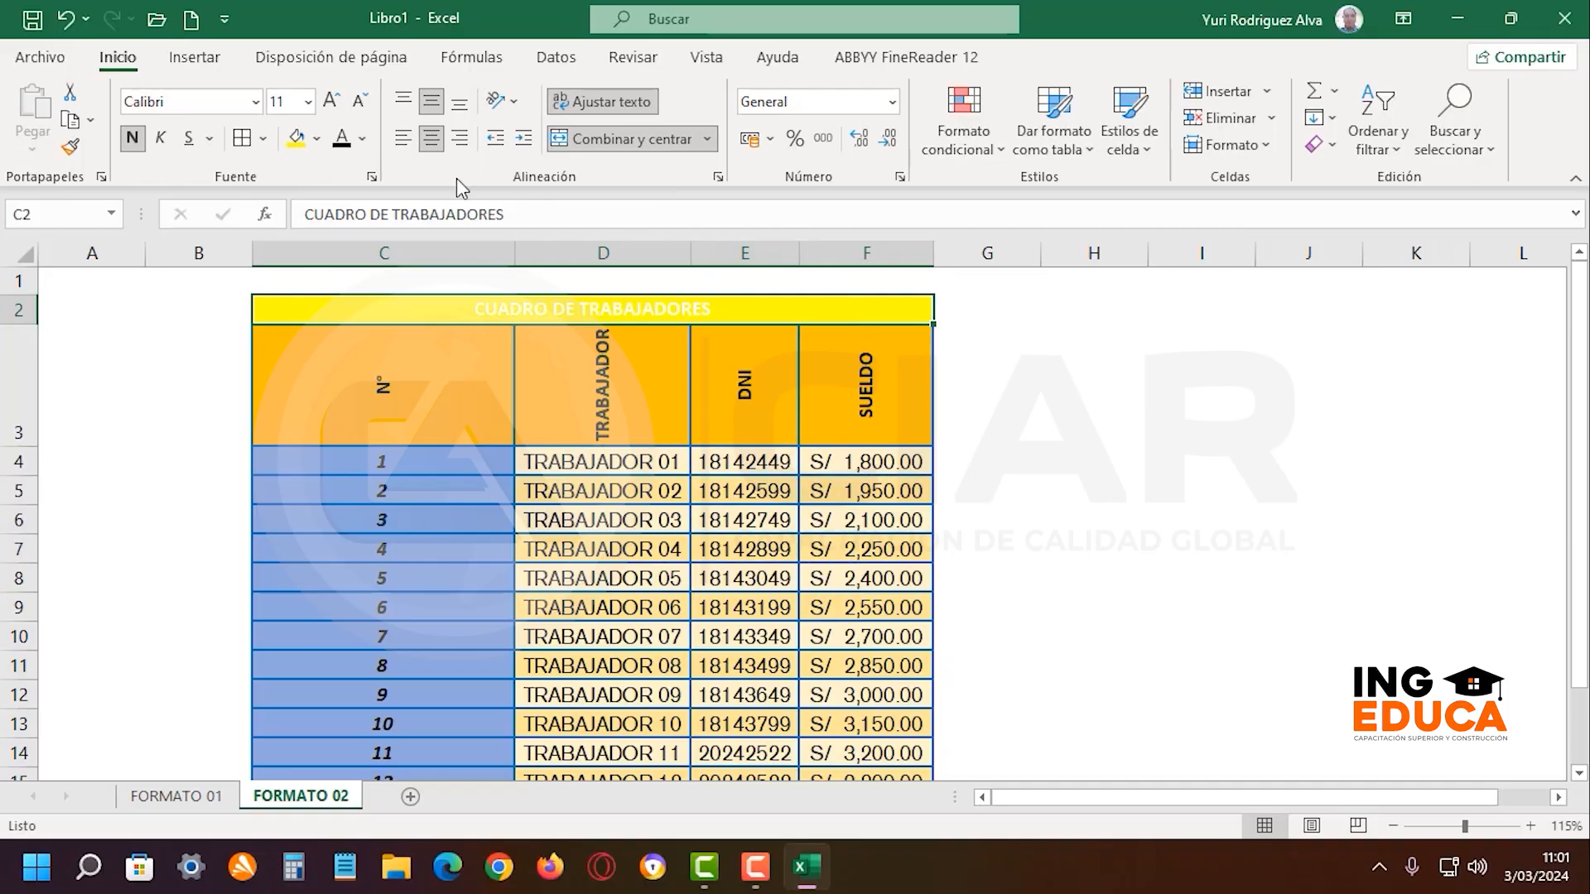
click(341, 139)
click(1171, 344)
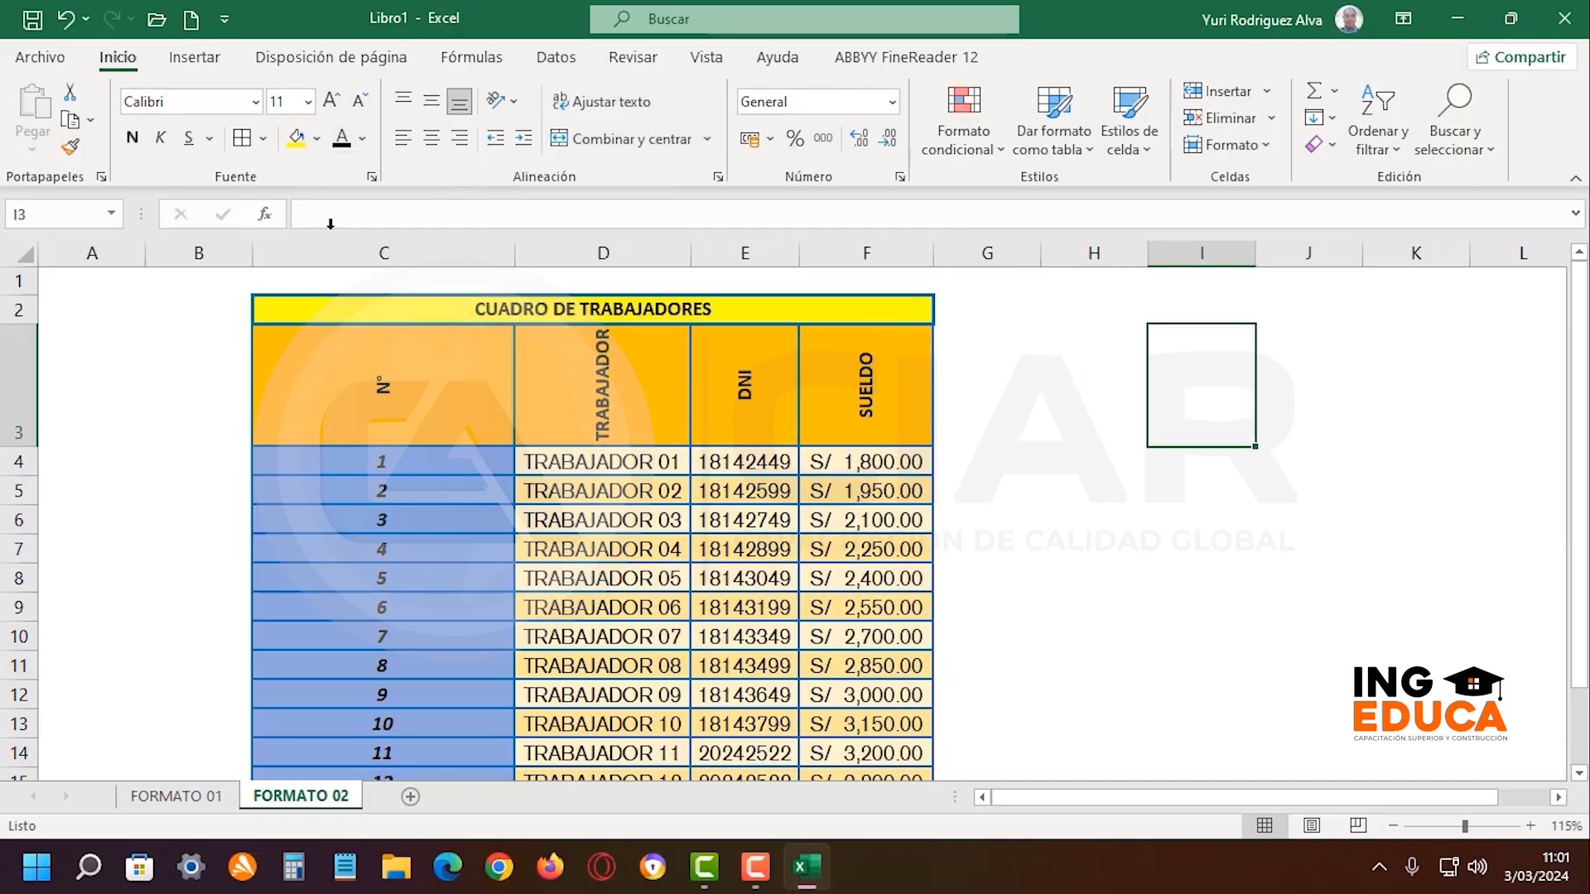
Examine the merged title, header row, numbering and data rows of the worker range down to row 18
click(1057, 408)
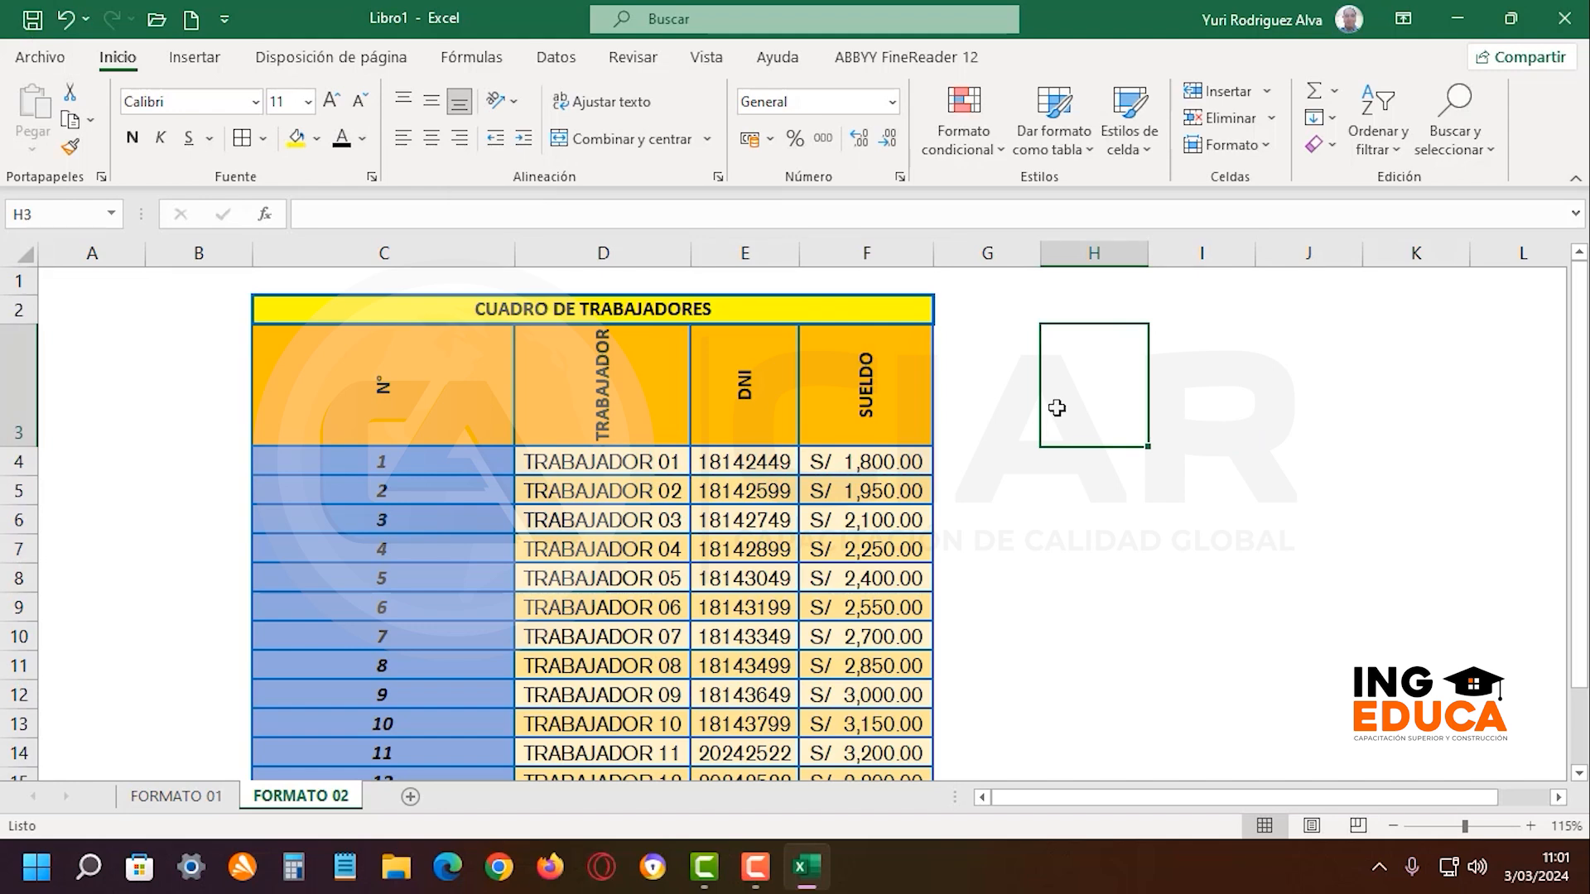
click(657, 302)
click(1027, 352)
scroll(974, 461, down, 2)
scroll(969, 461, up, 3)
drag(411, 366, 817, 372)
drag(479, 471, 440, 702)
click(1065, 523)
scroll(741, 364, down, 2)
drag(617, 338, 852, 604)
click(1156, 520)
scroll(1158, 518, up, 1)
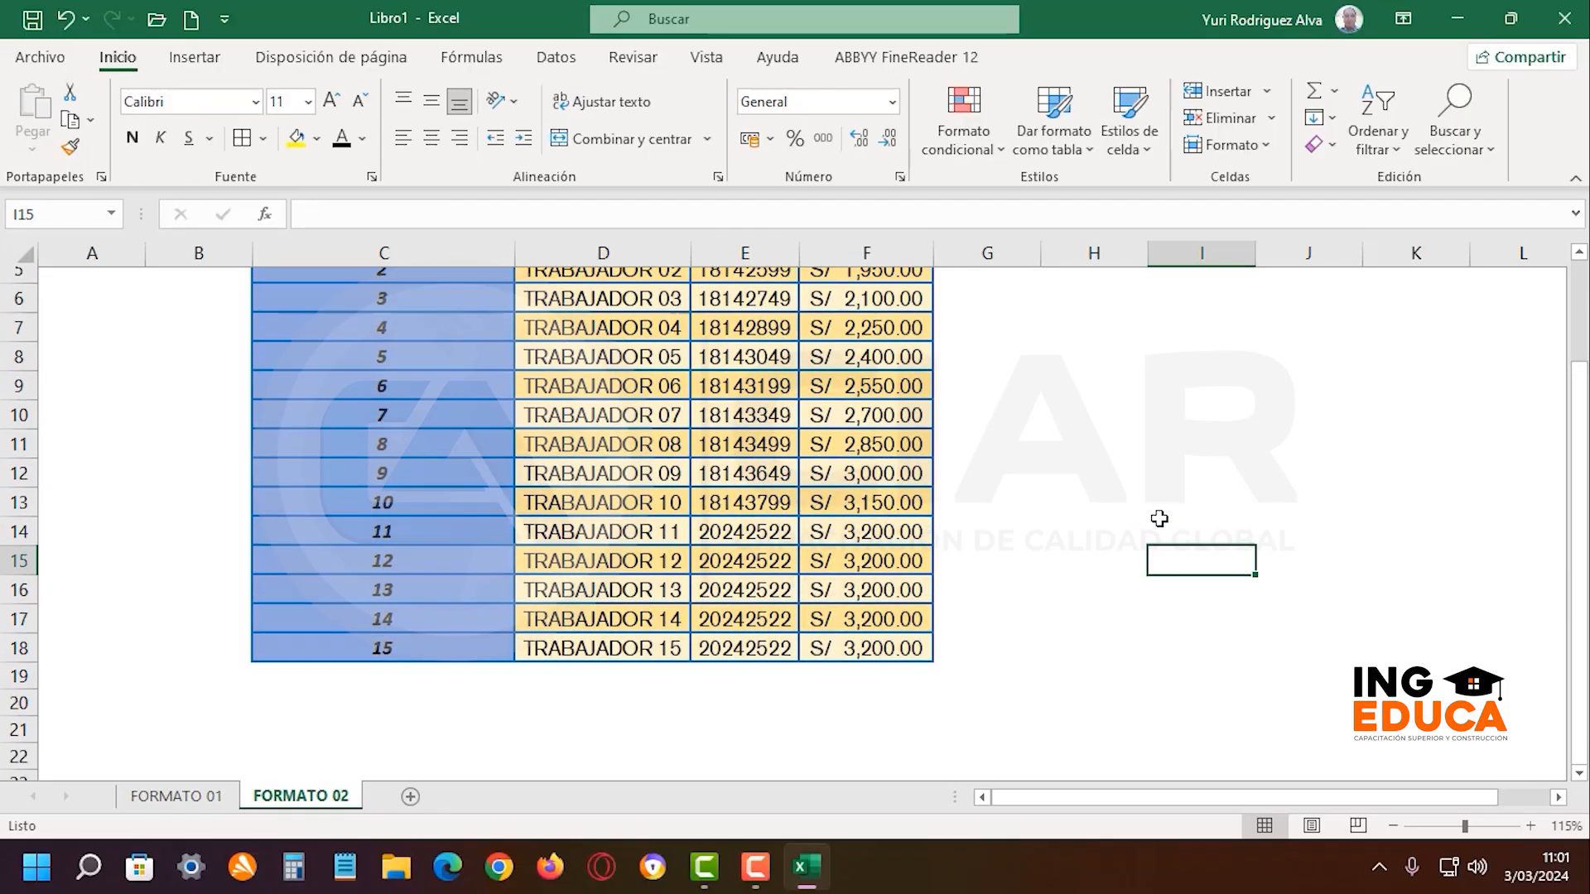
scroll(1158, 519, up, 2)
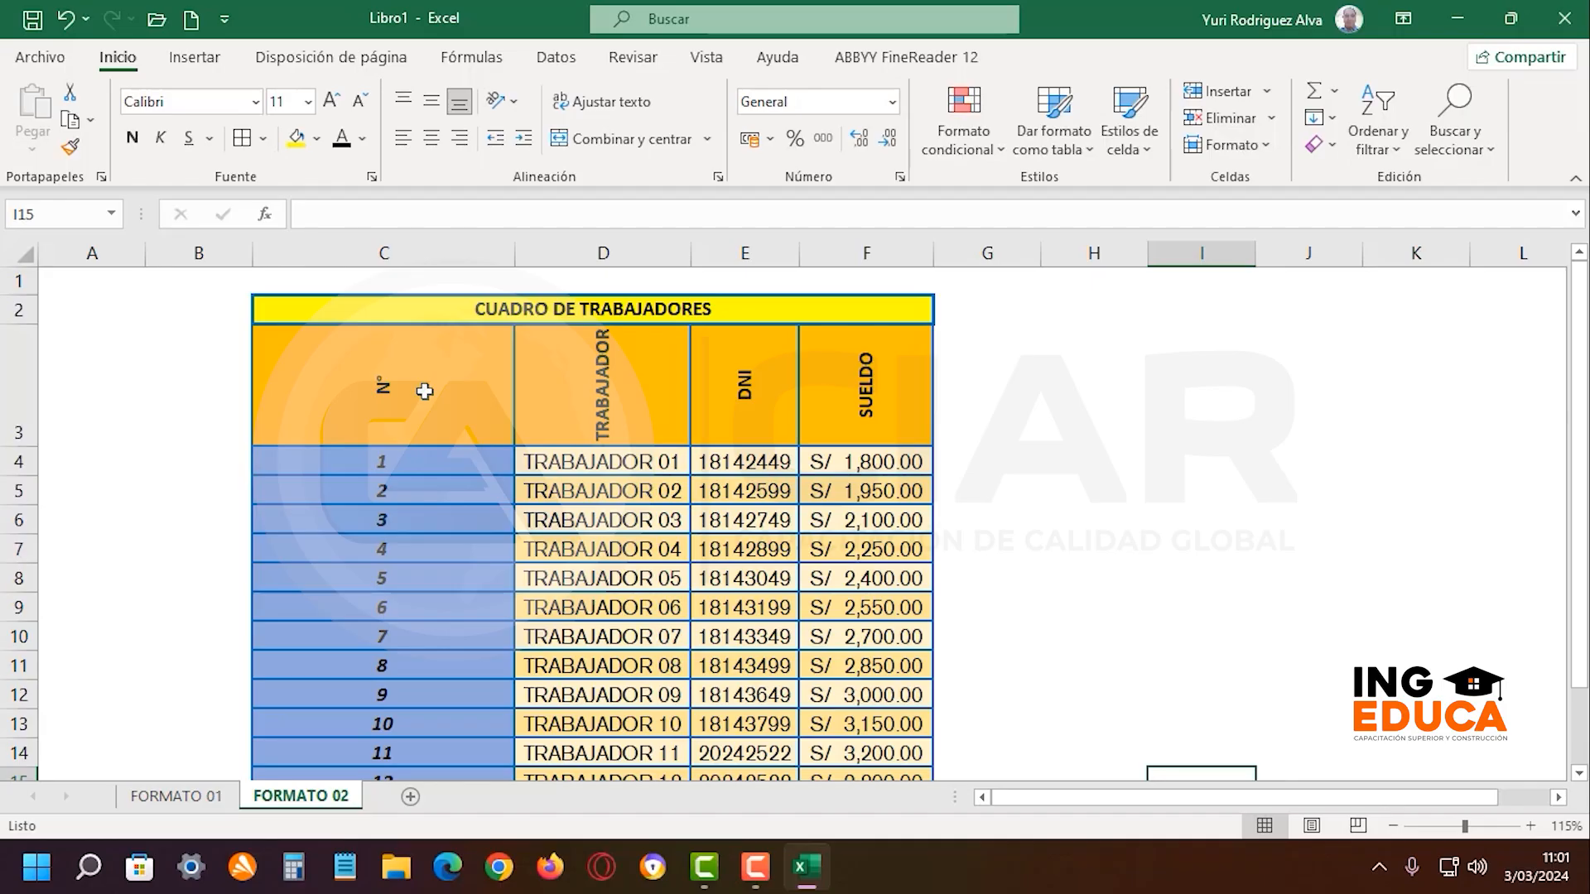
drag(425, 391, 848, 689)
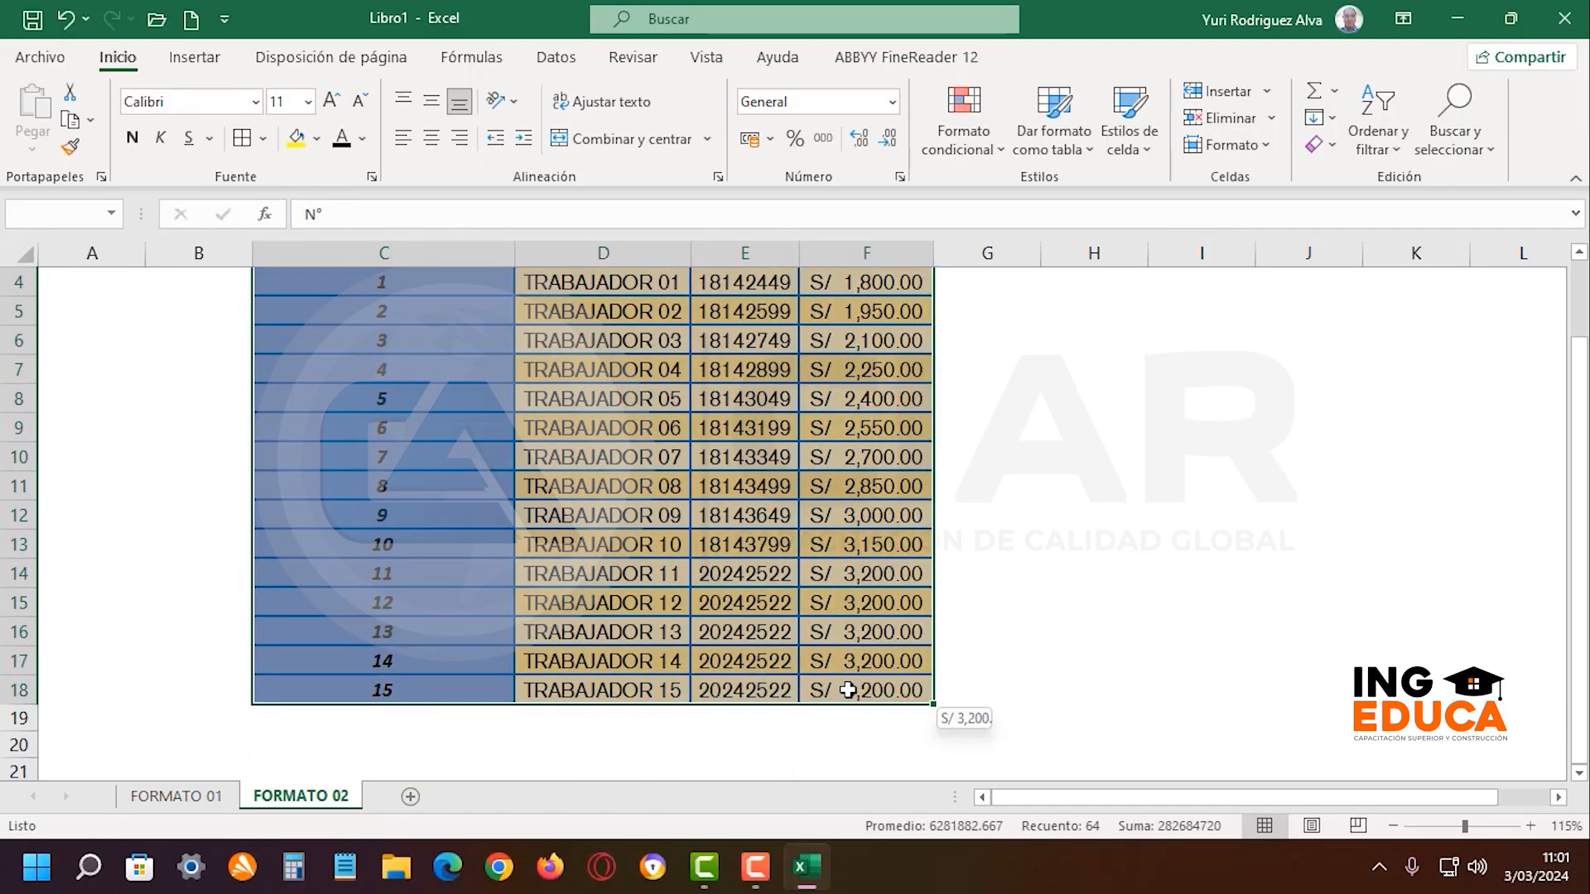
click(1090, 150)
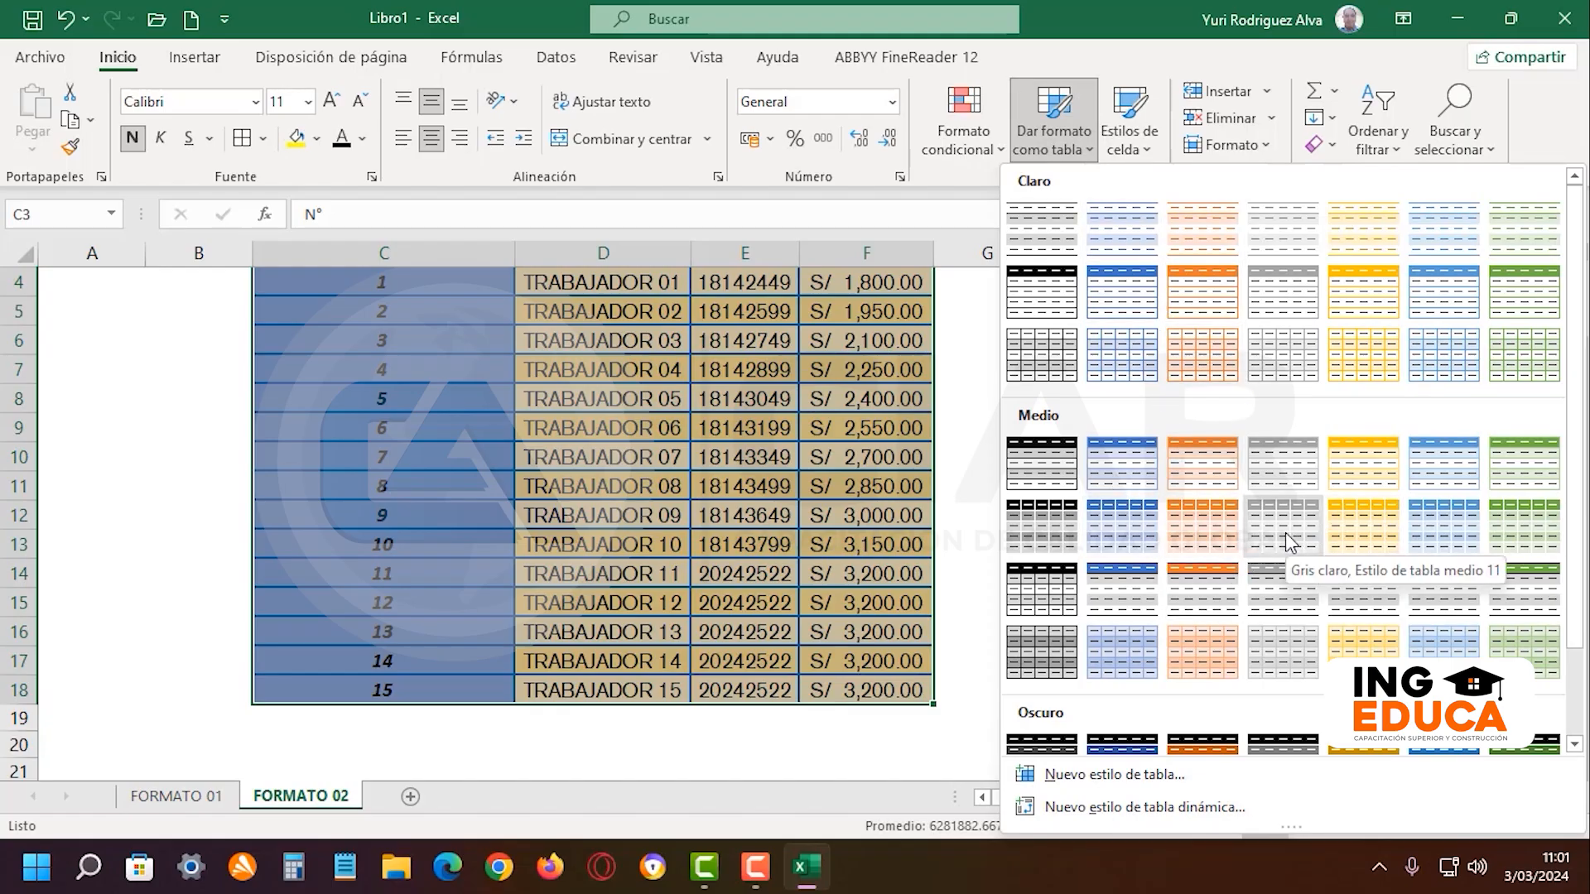
key(Escape)
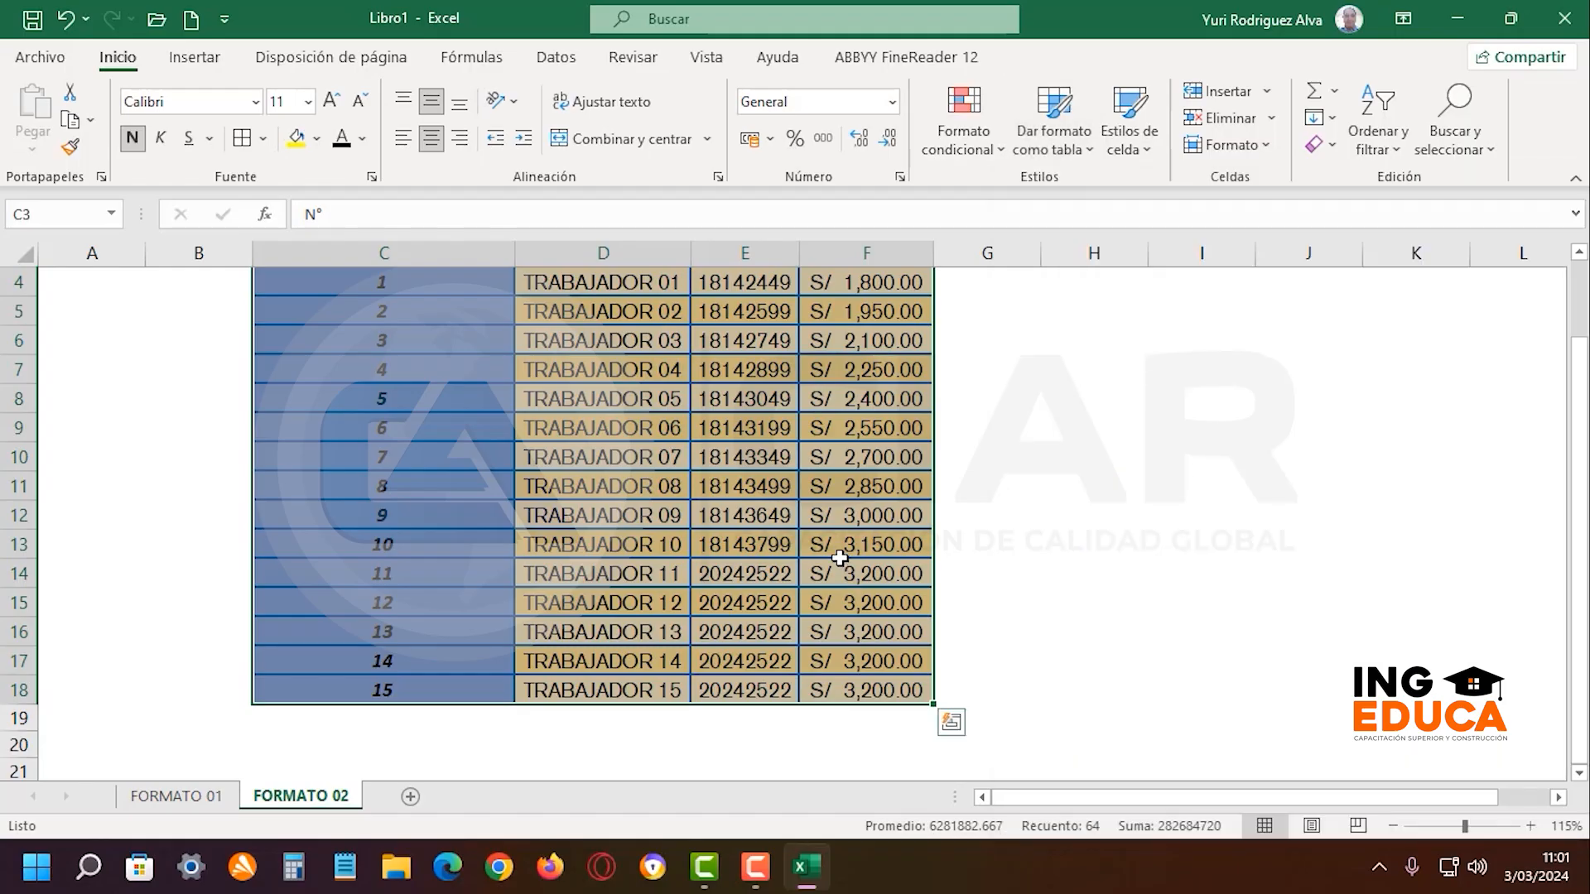
scroll(828, 554, up, 1)
click(829, 555)
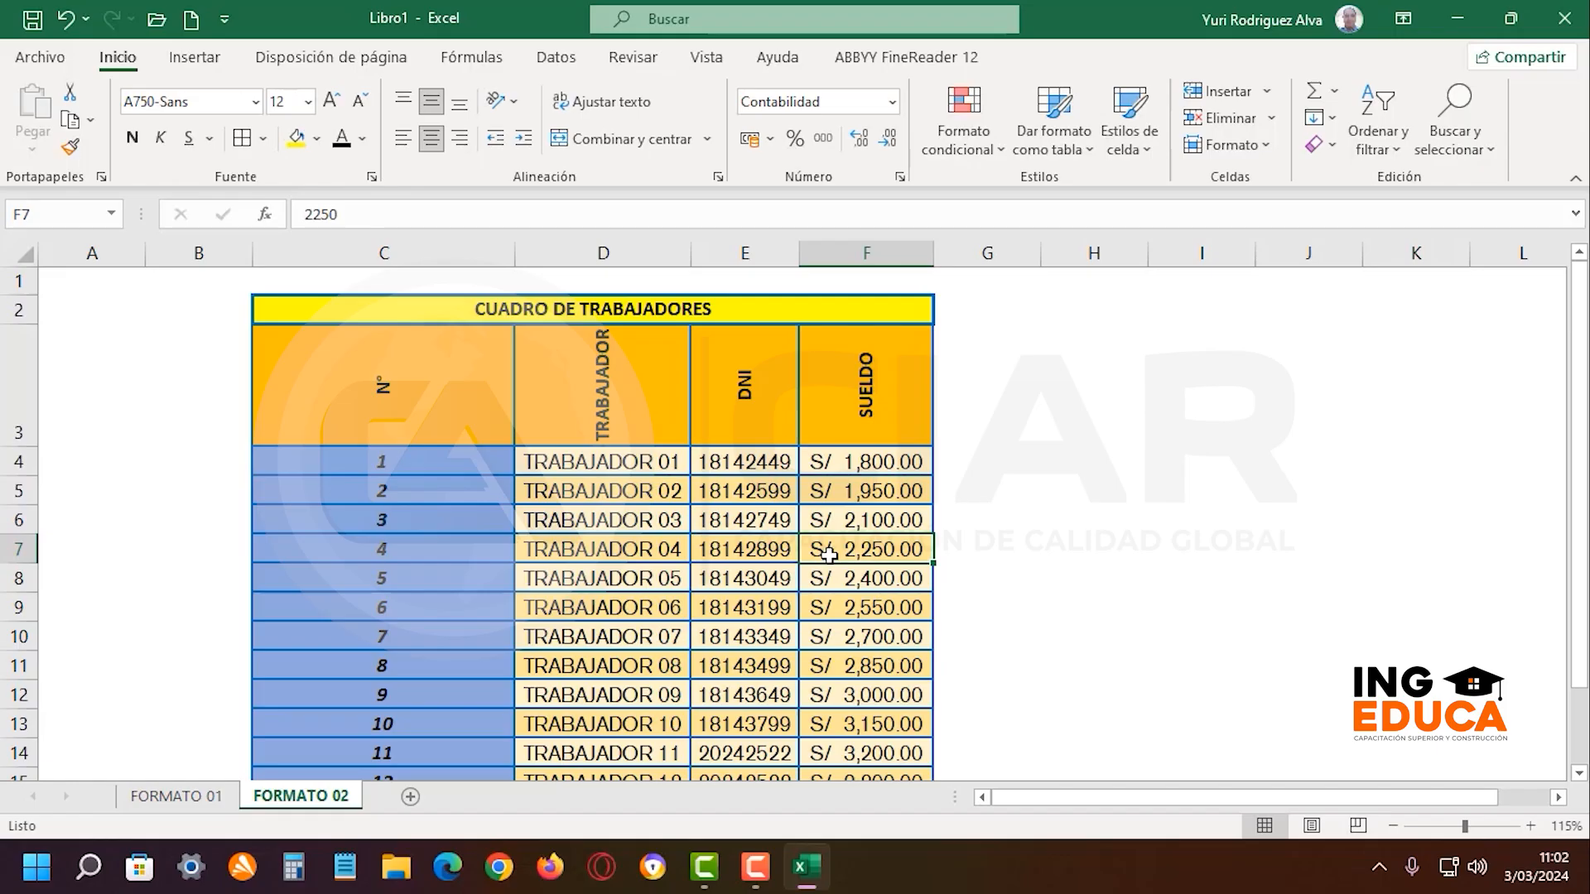
Autofit the widths of the N° and TRABAJADOR columns on sheet FORMATO 02
click(756, 468)
click(174, 797)
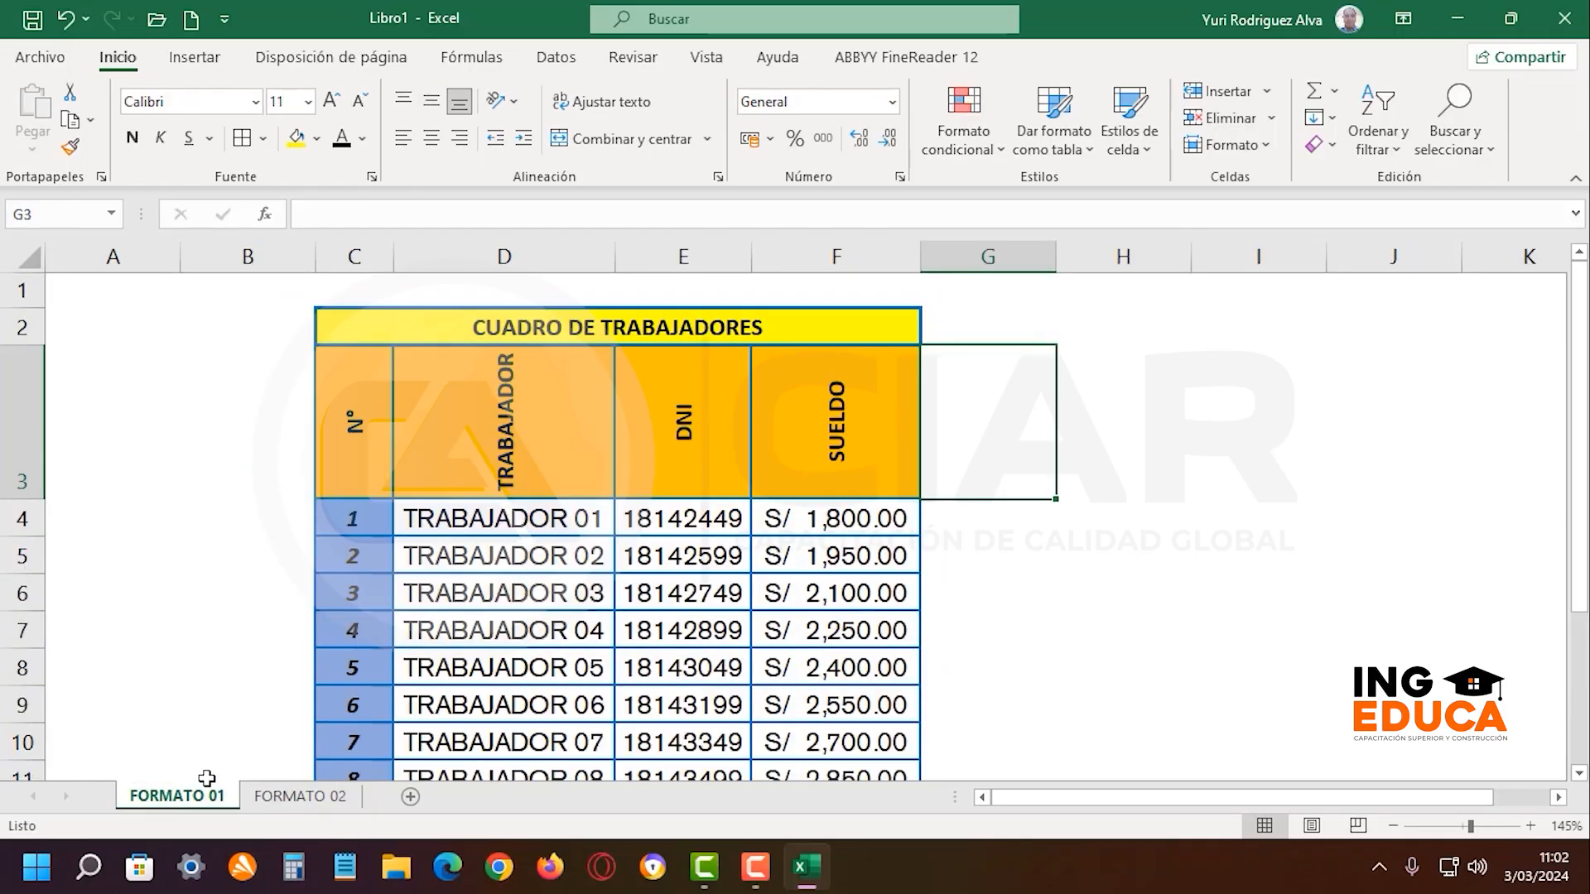
click(277, 798)
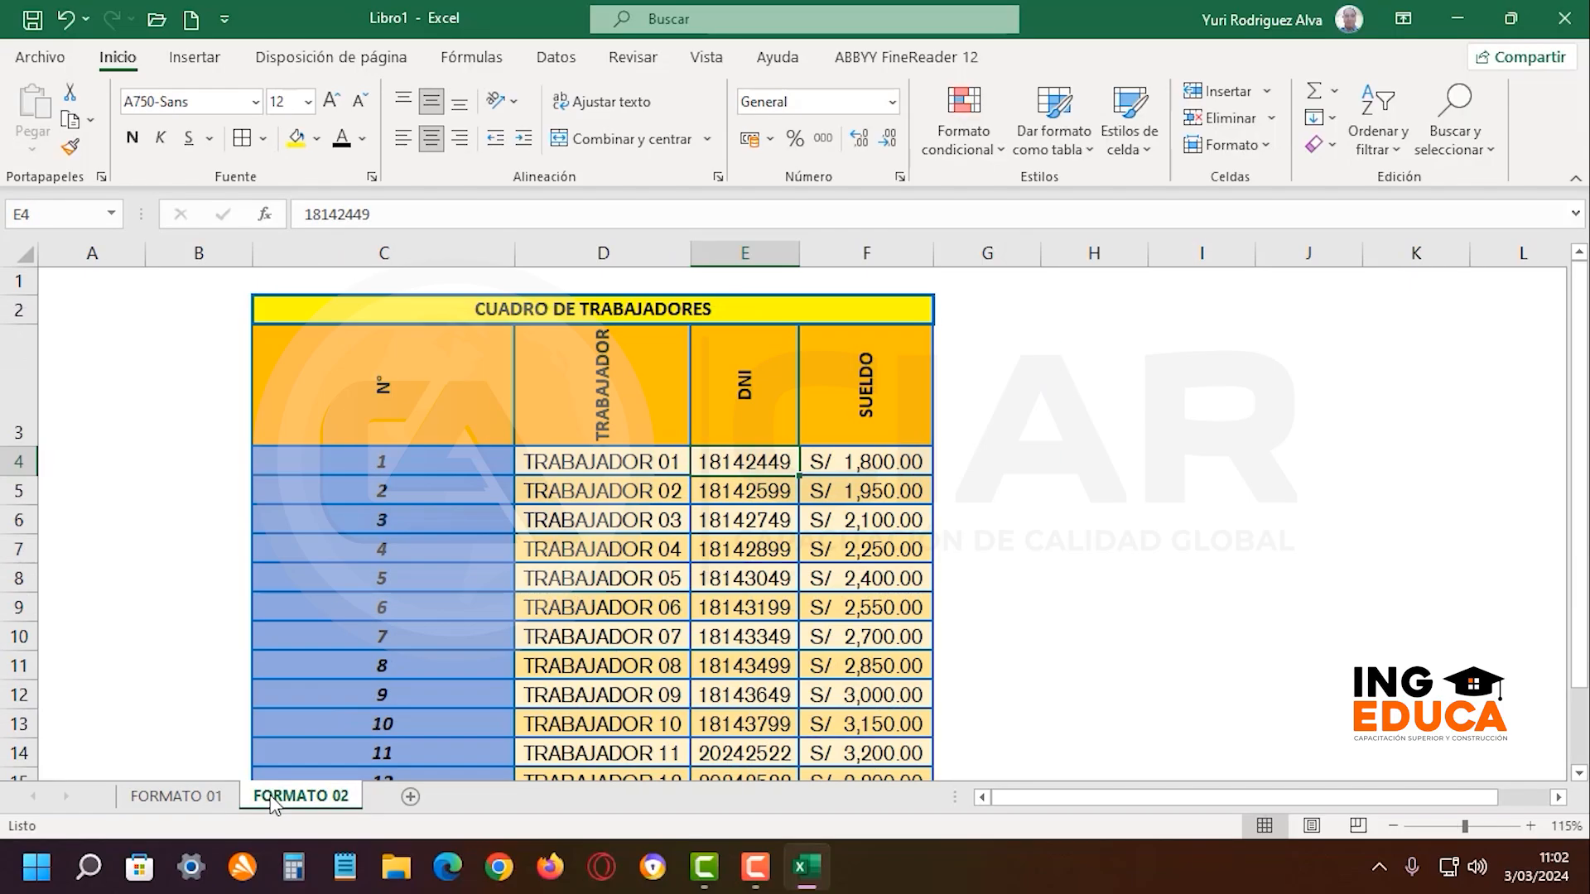
drag(517, 243, 519, 244)
double_click(518, 243)
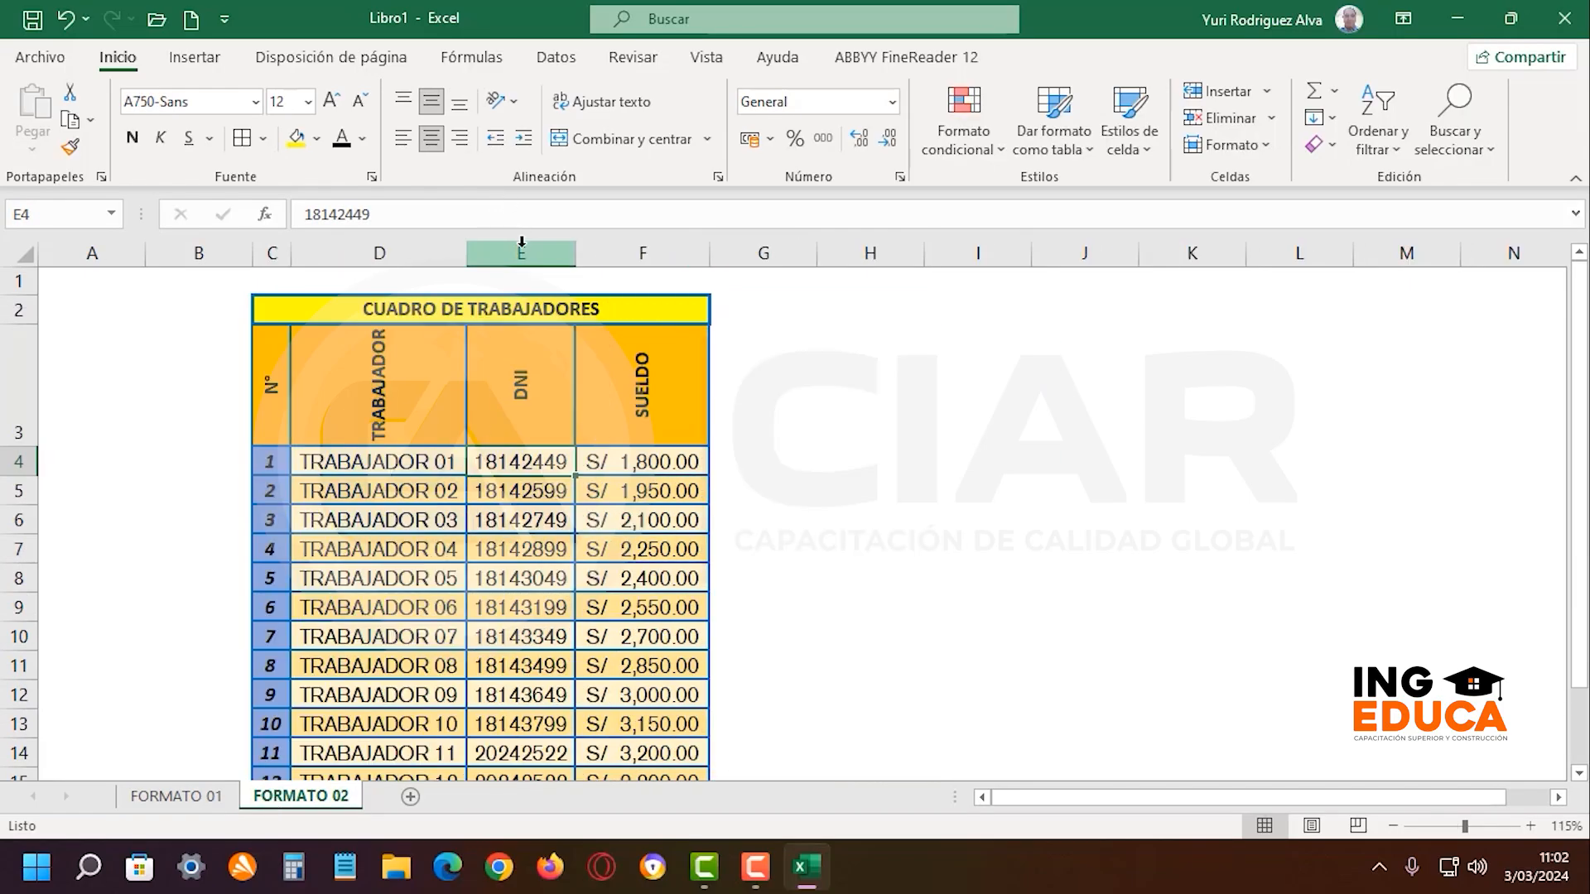
double_click(467, 252)
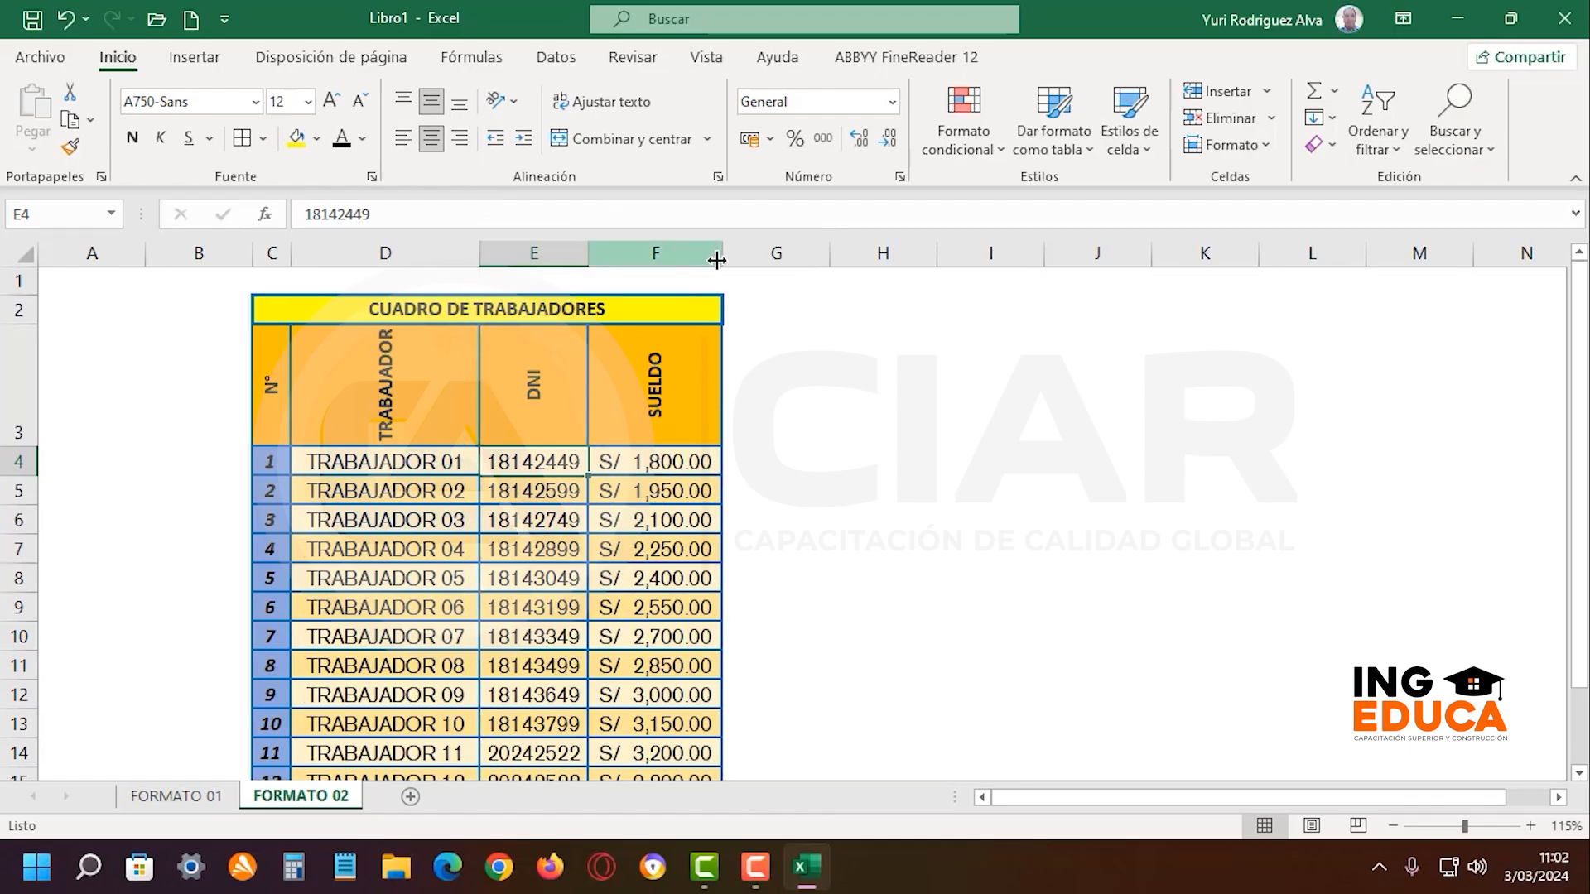
click(837, 335)
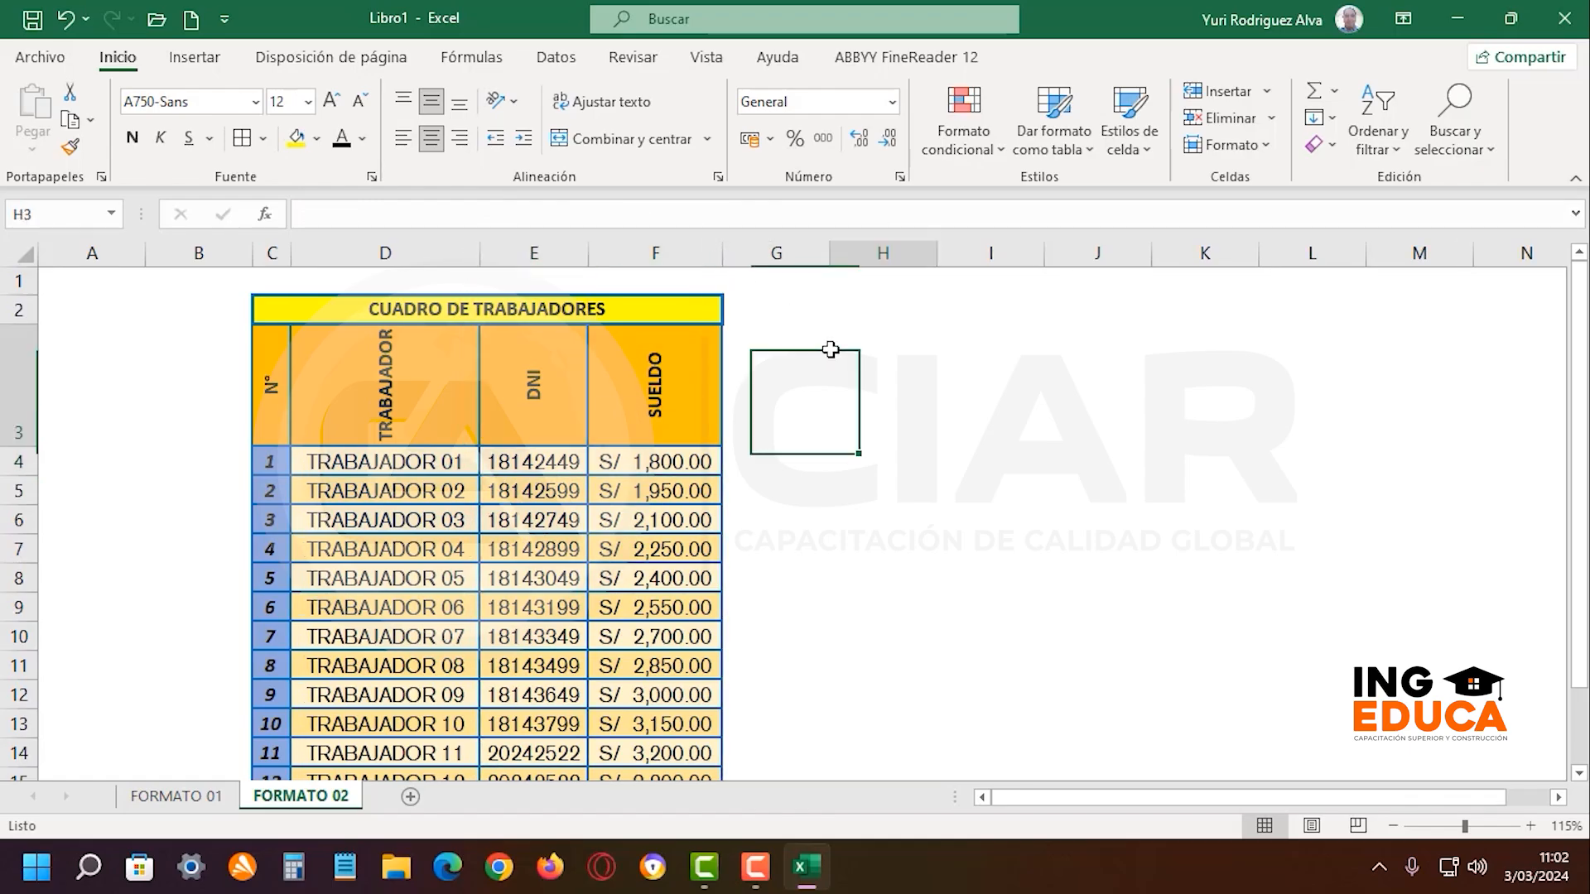
Collapse the ribbon and compare the whole worker range on sheet FORMATO 02 with the one on FORMATO 01
double_click(121, 66)
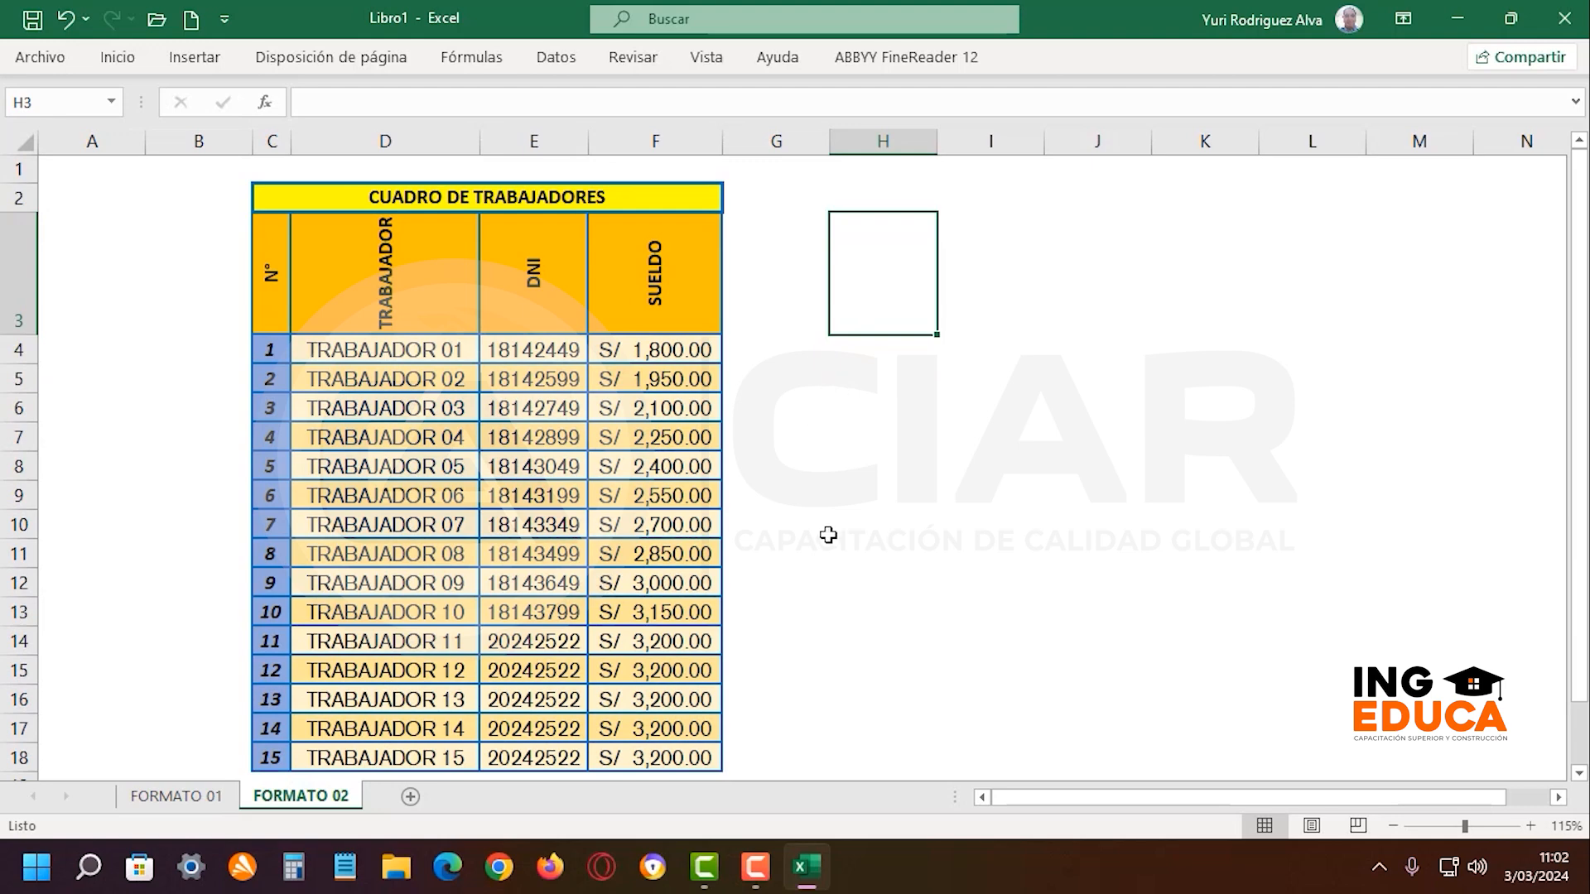
scroll(831, 534, down, 1)
scroll(830, 534, up, 1)
click(534, 398)
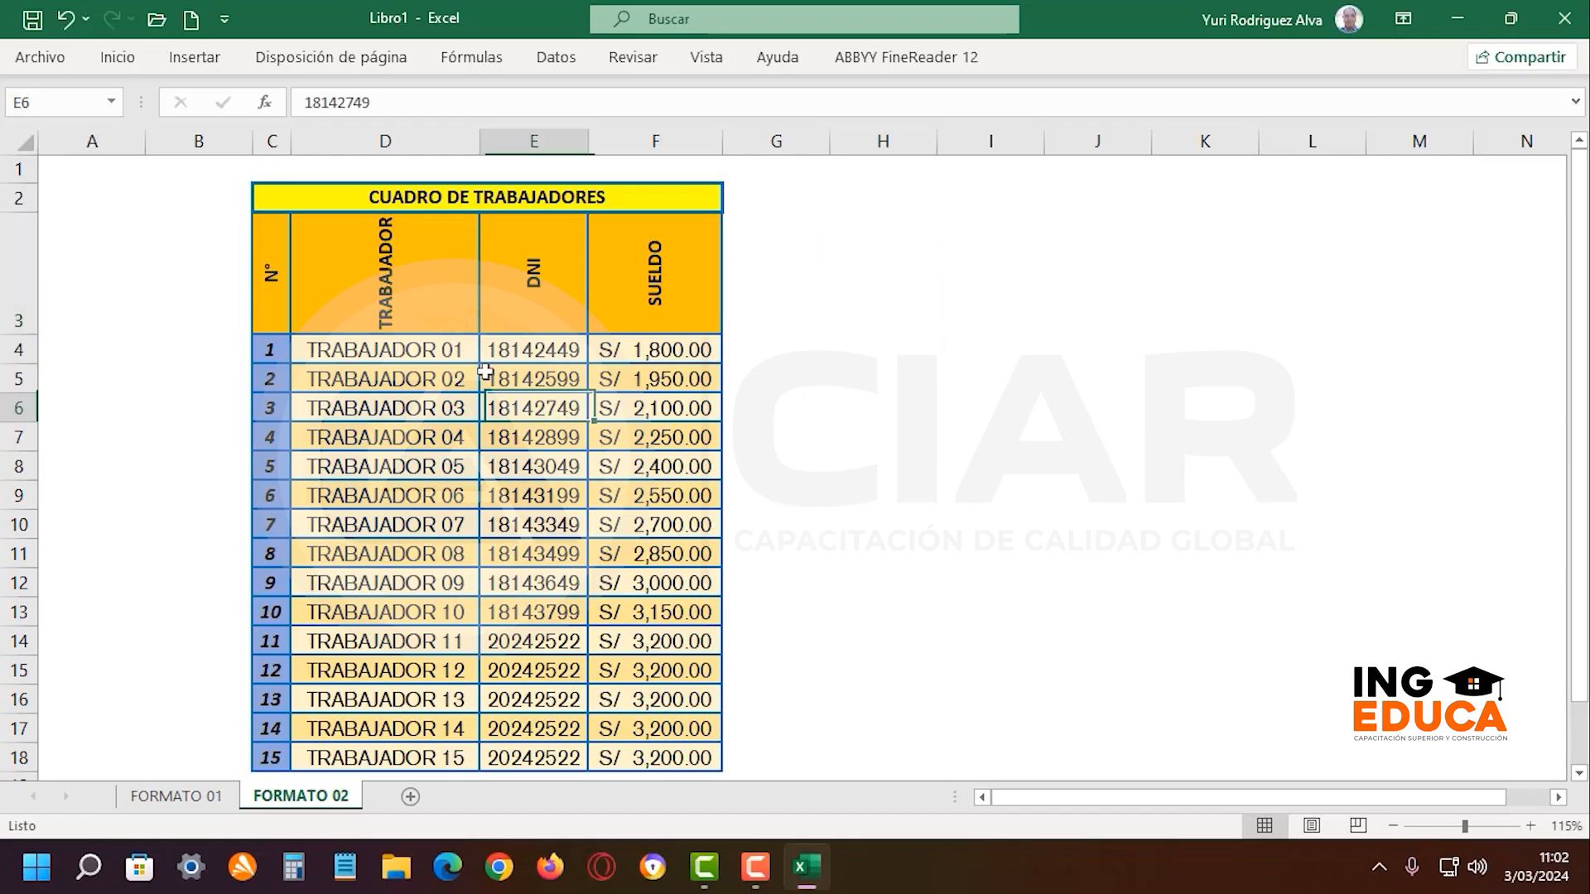
drag(439, 342, 585, 720)
click(884, 612)
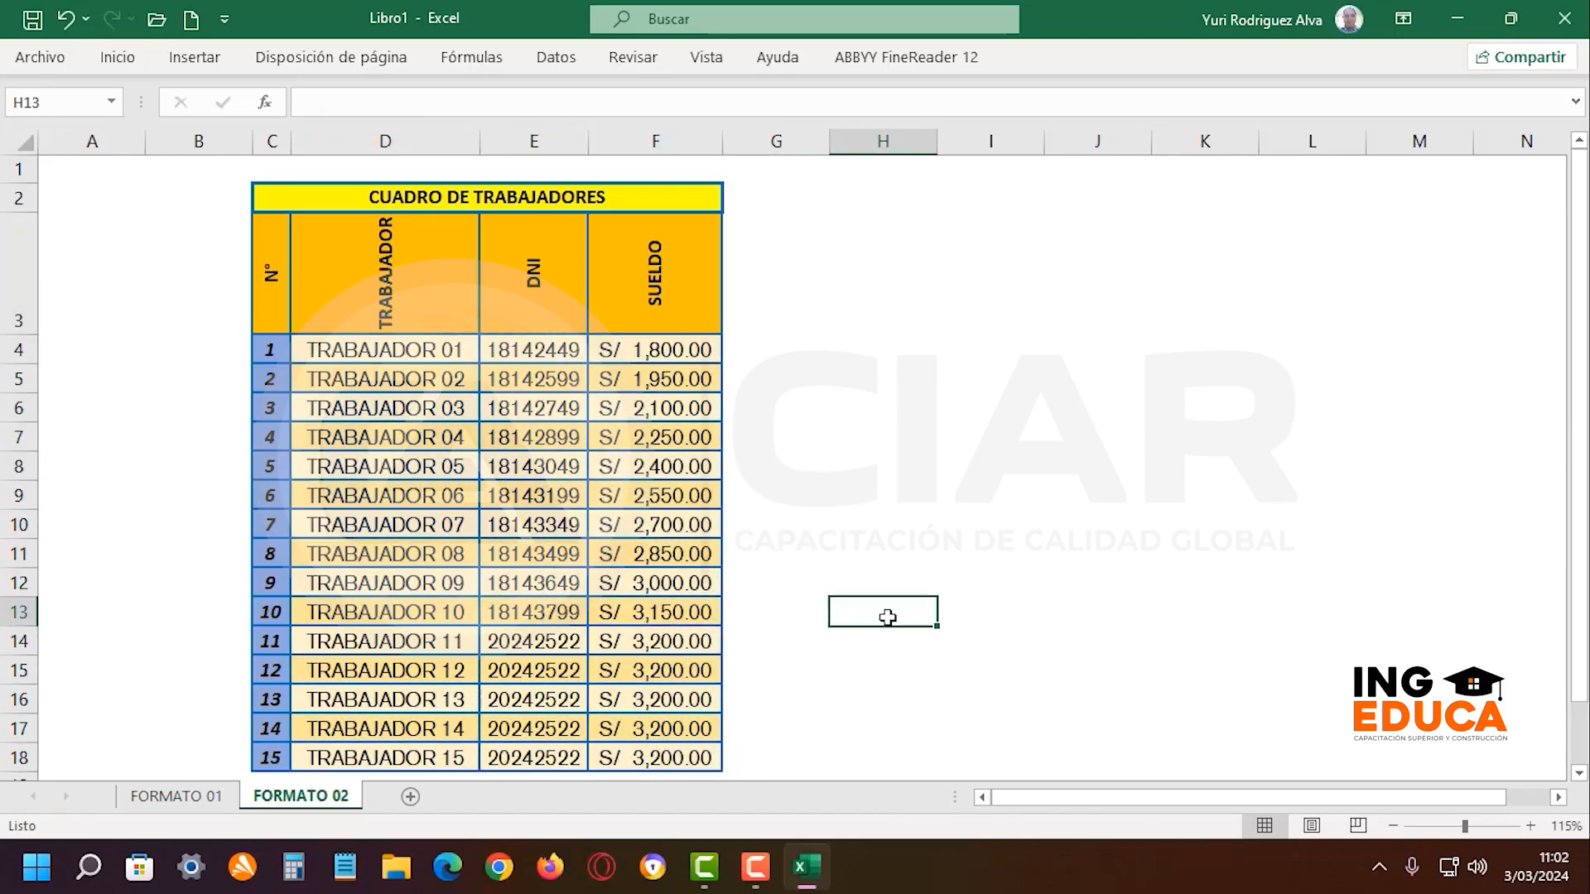
click(513, 439)
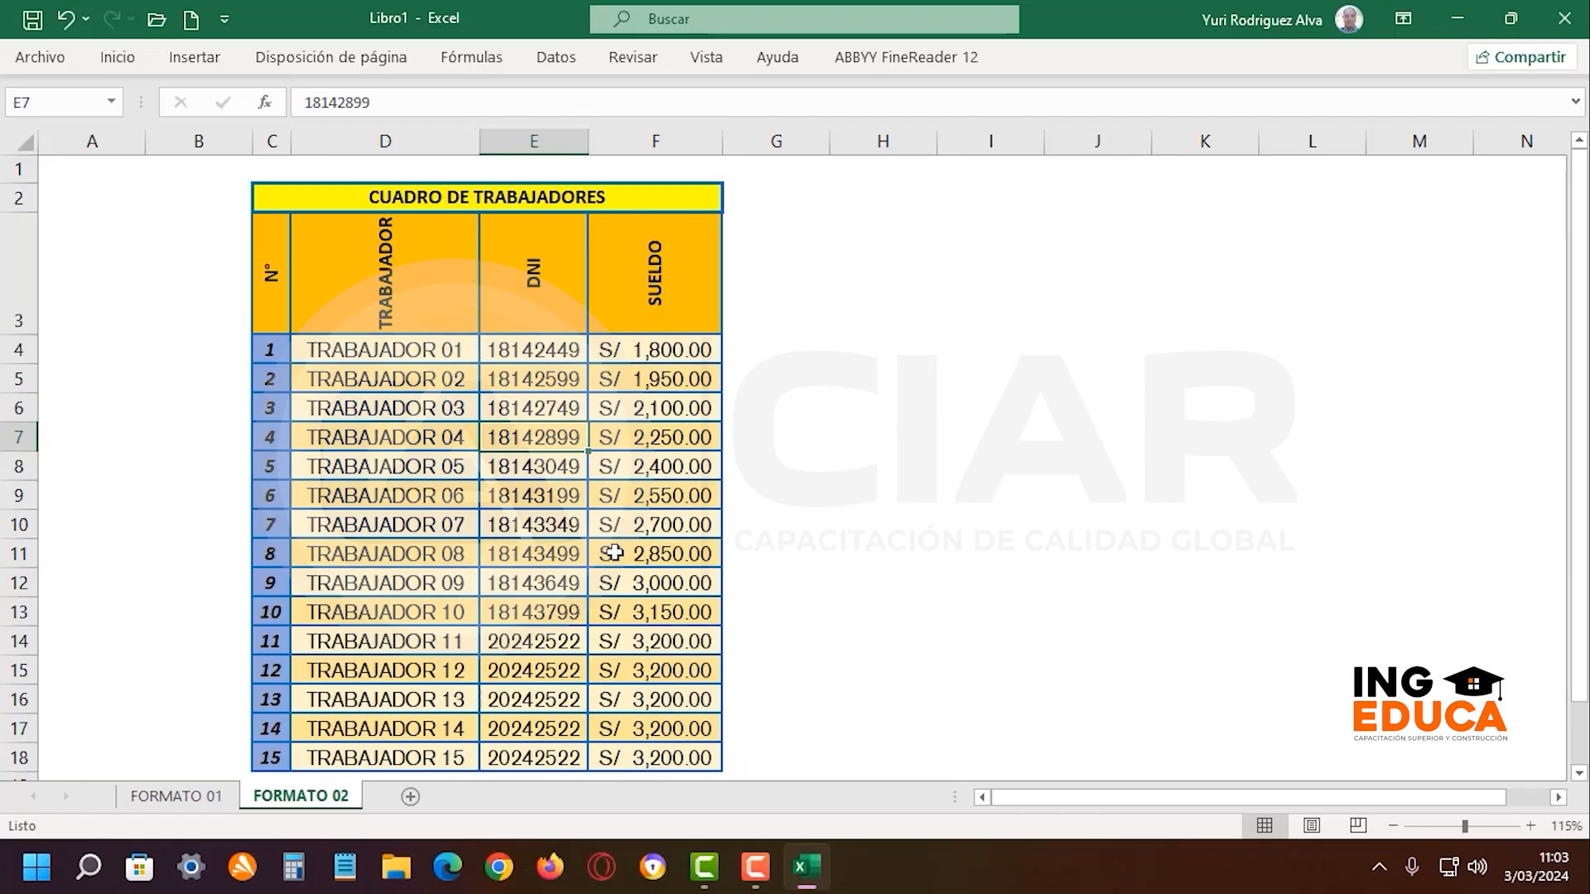
click(192, 797)
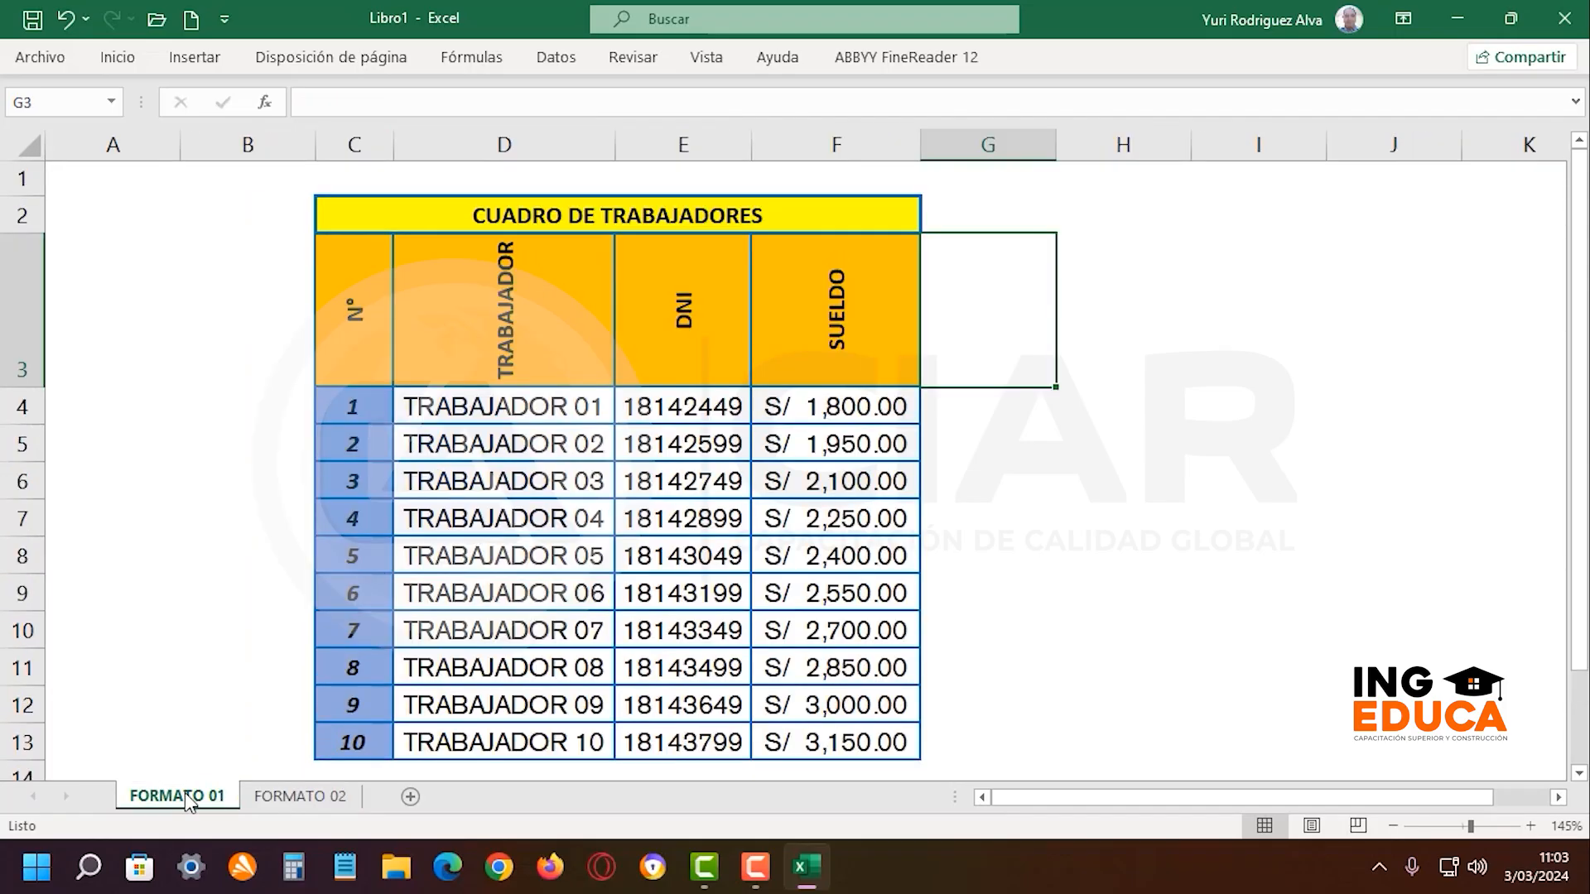
click(286, 796)
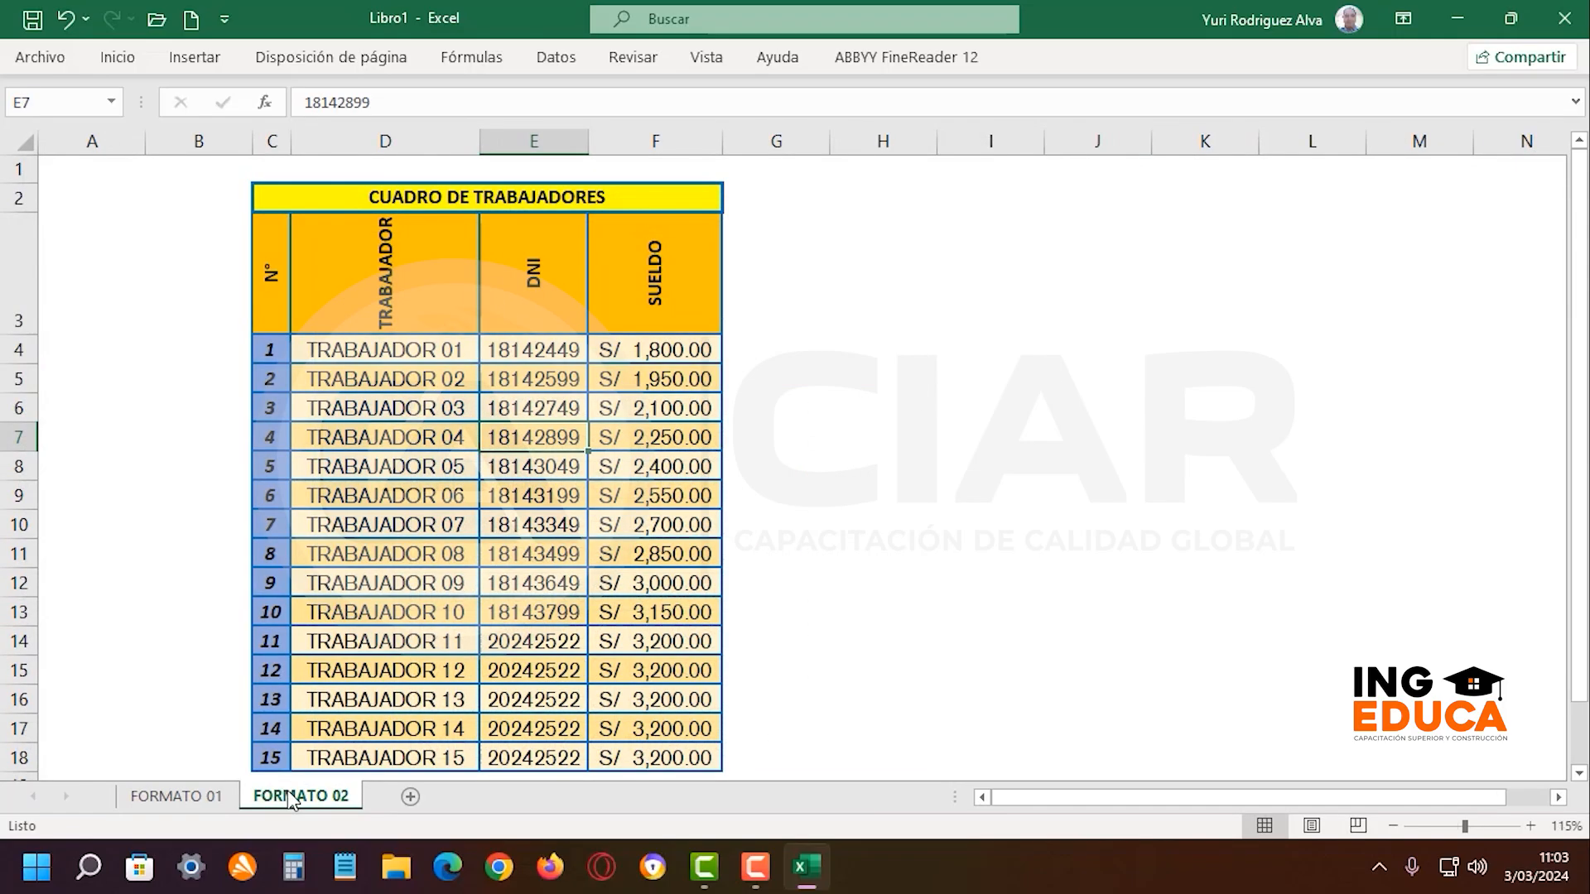